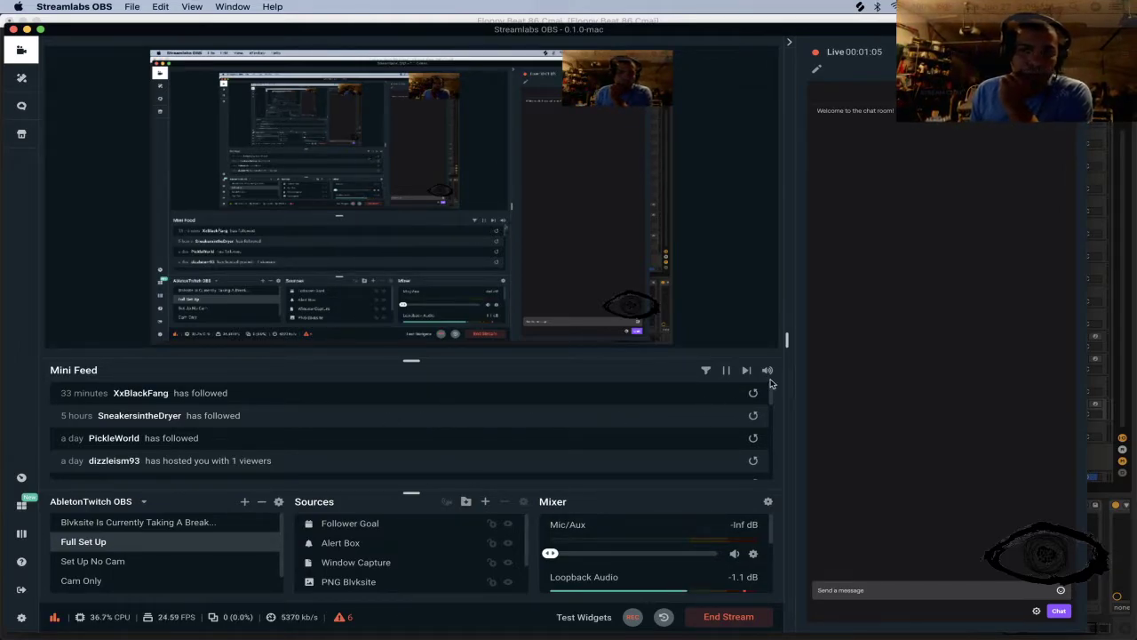
Step: Replay recent follower alerts from the Mini Feed to test them on the stream
click(752, 439)
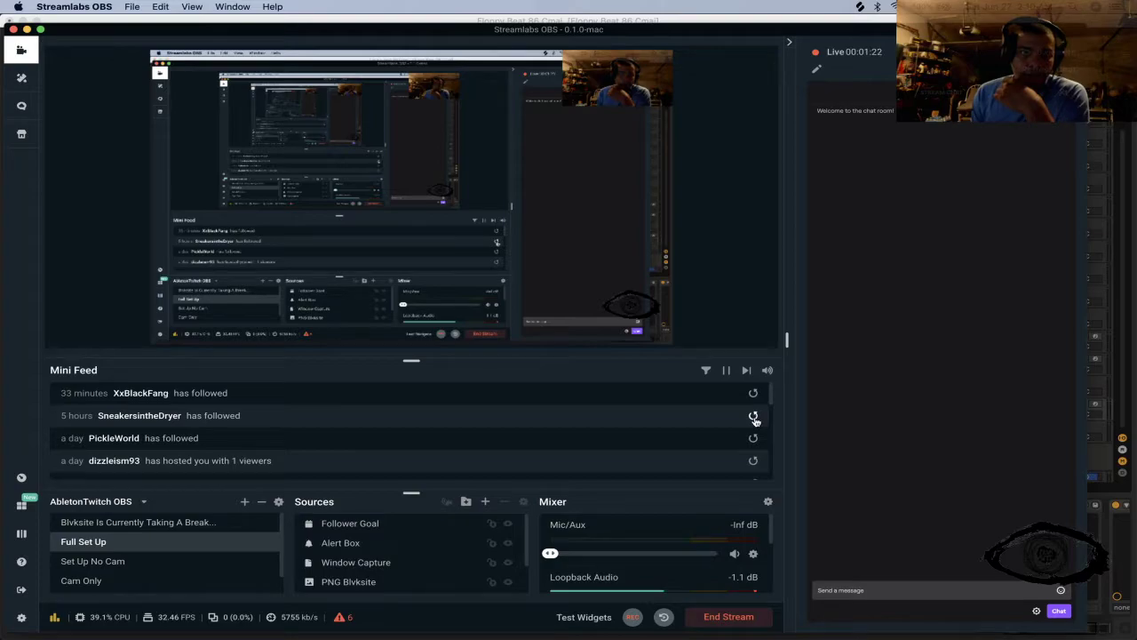
click(753, 416)
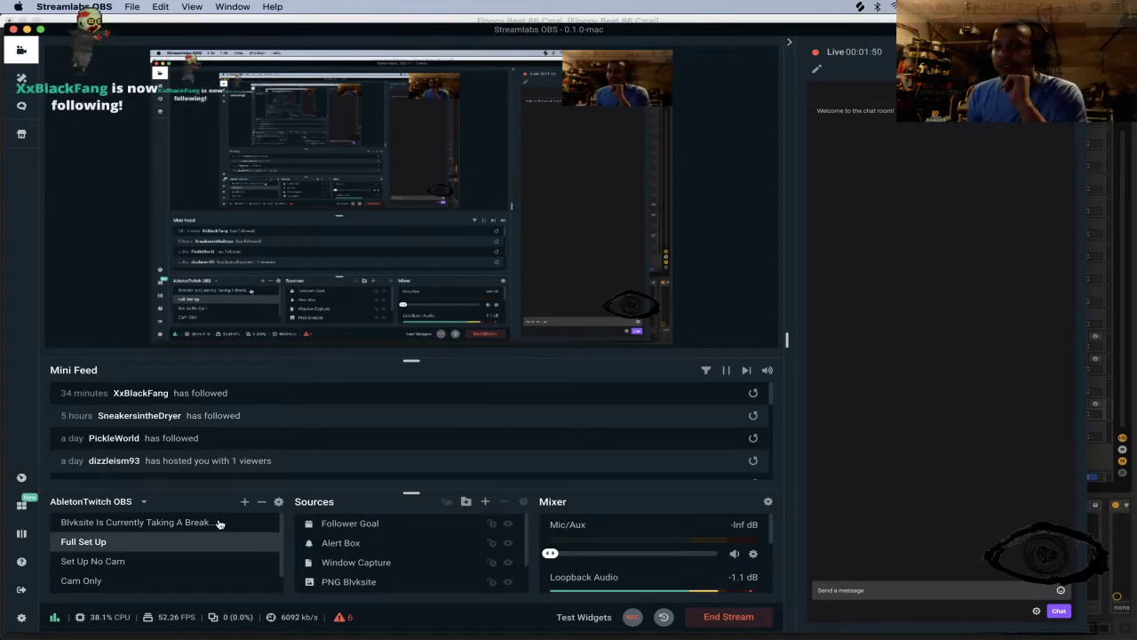
click(142, 523)
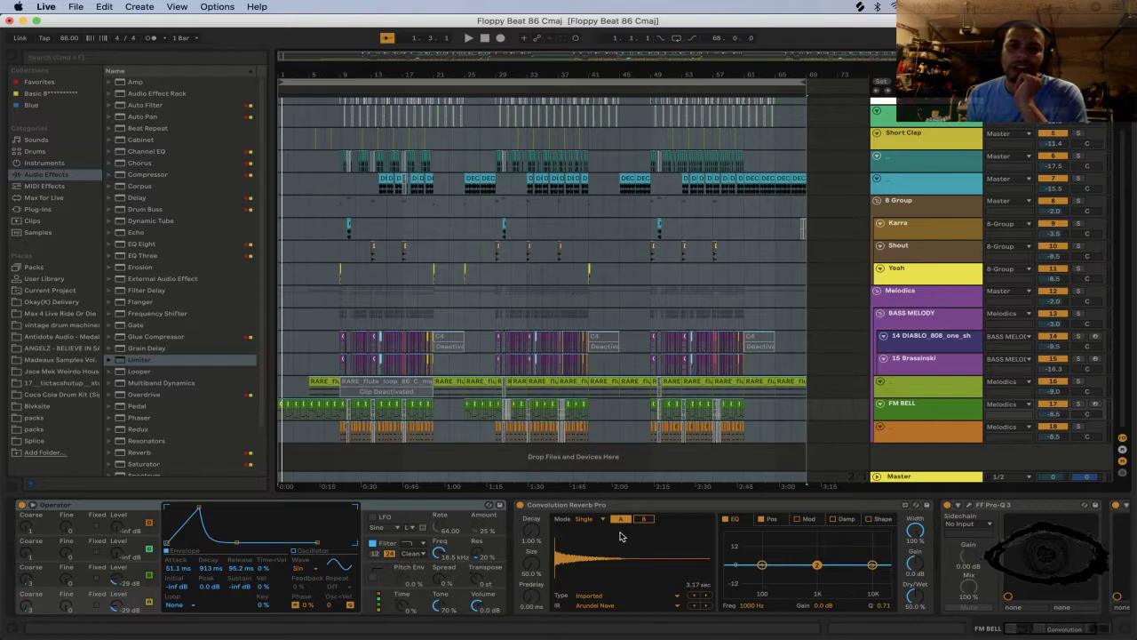
Step: Switch to Ableton Live, select all content in the arrangement, and collapse the device area
scroll(473, 473, up, 2)
key(super+a)
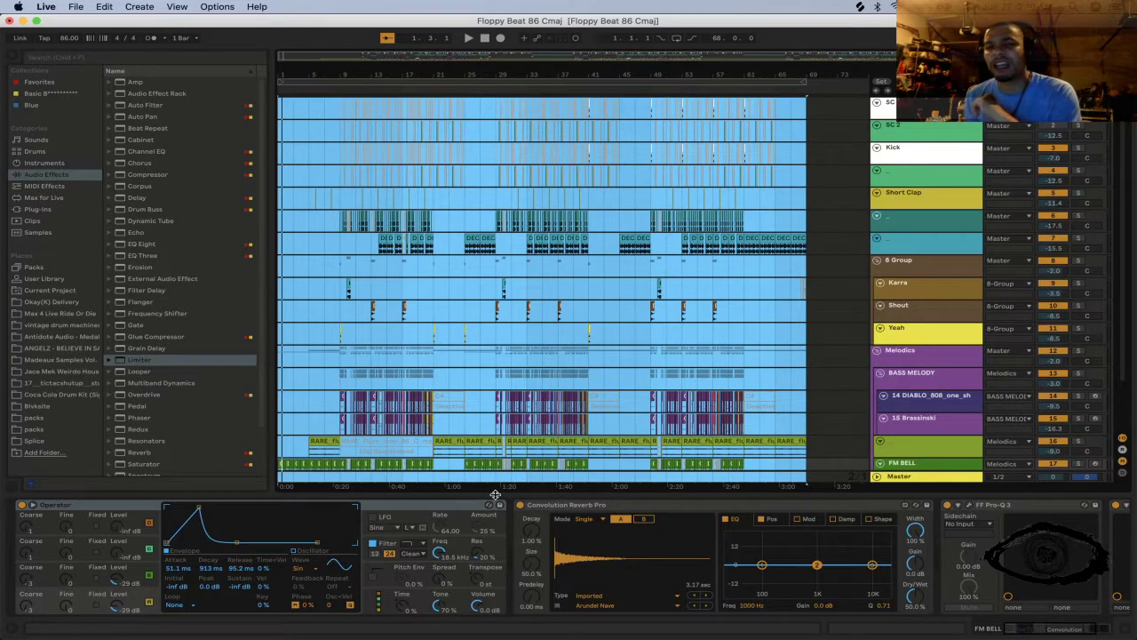
drag(495, 493, 496, 497)
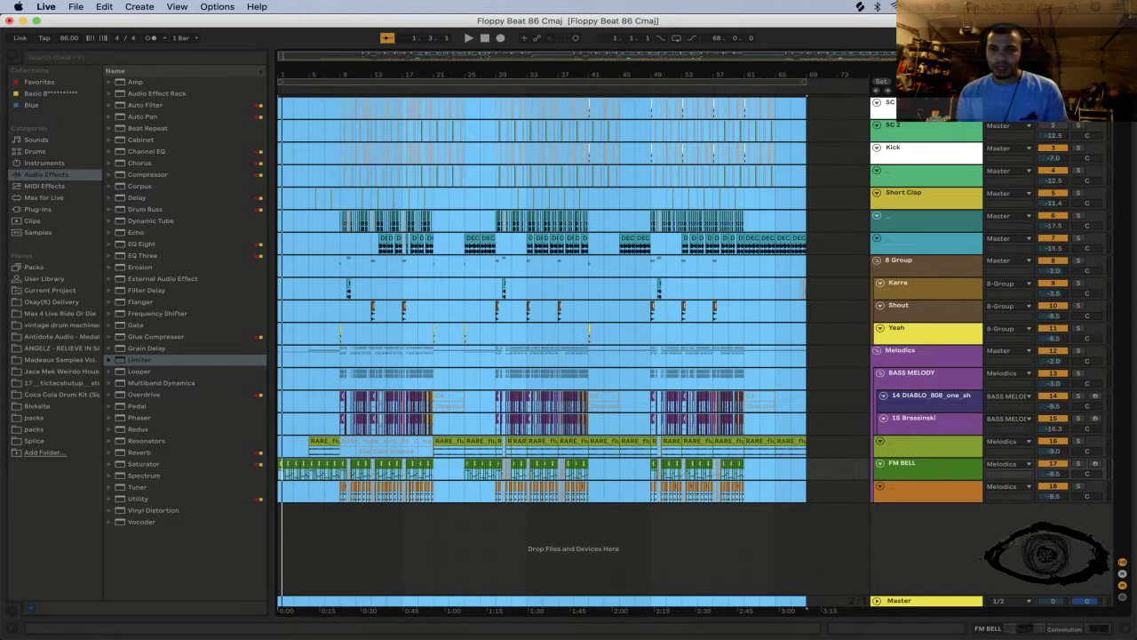
Step: Select the SC and SC 2 tracks together and try to freeze them
click(904, 112)
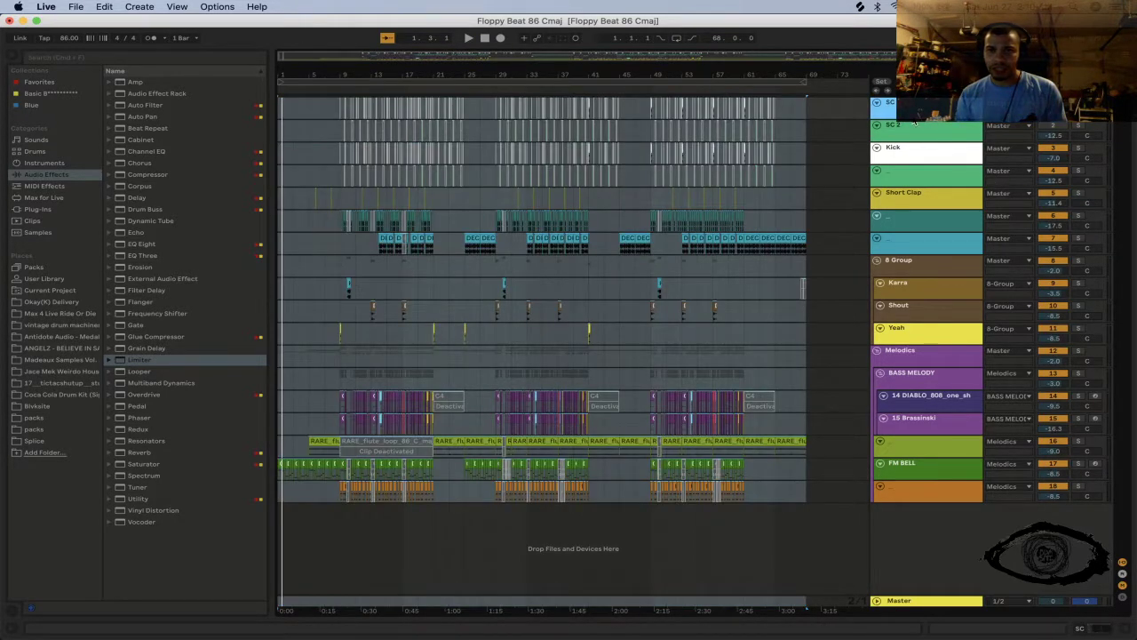
double_click(917, 133)
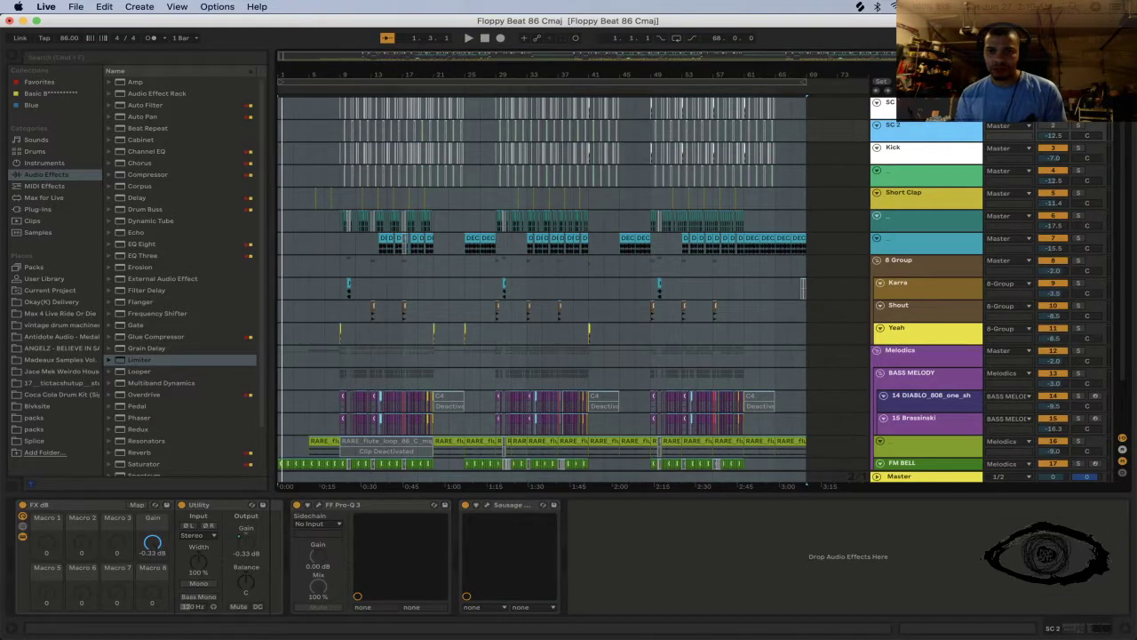
click(904, 107)
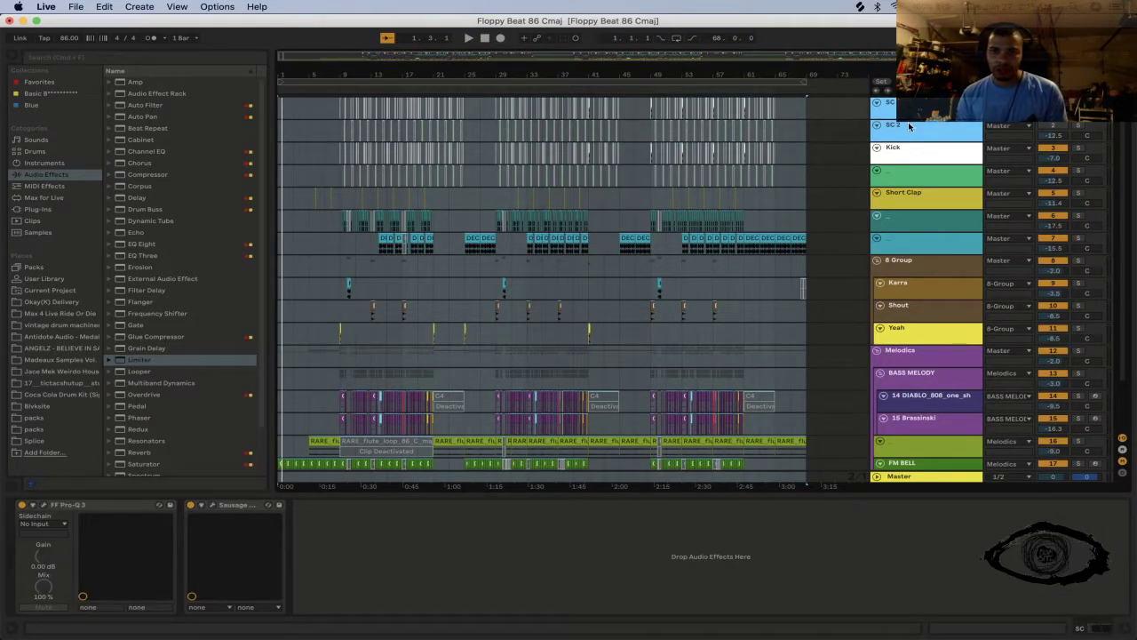
right_click(909, 127)
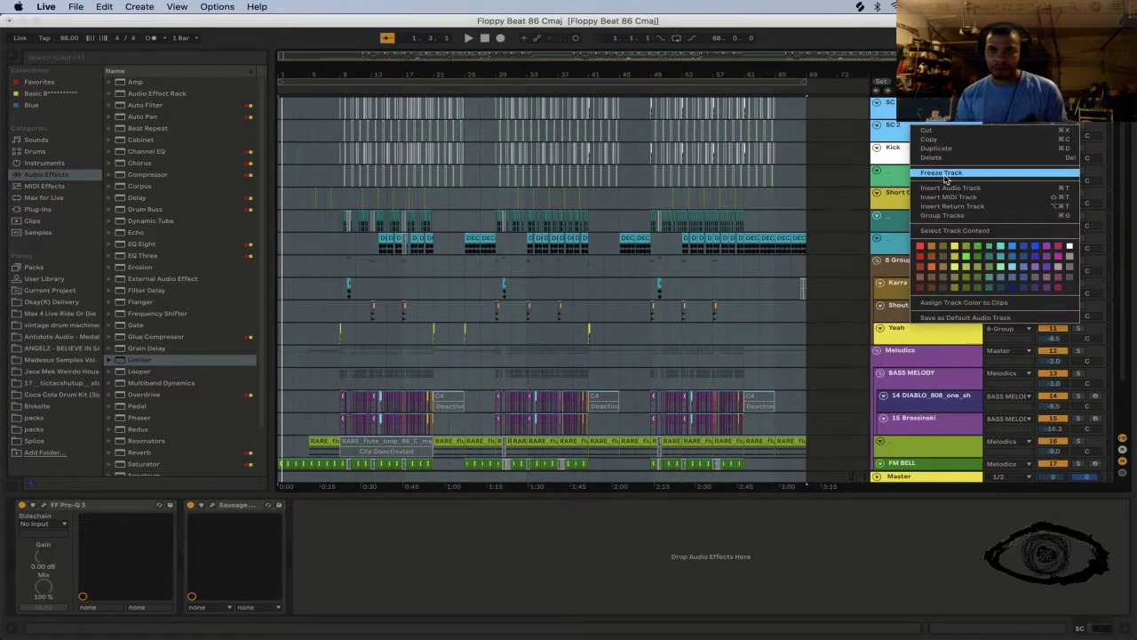
click(946, 174)
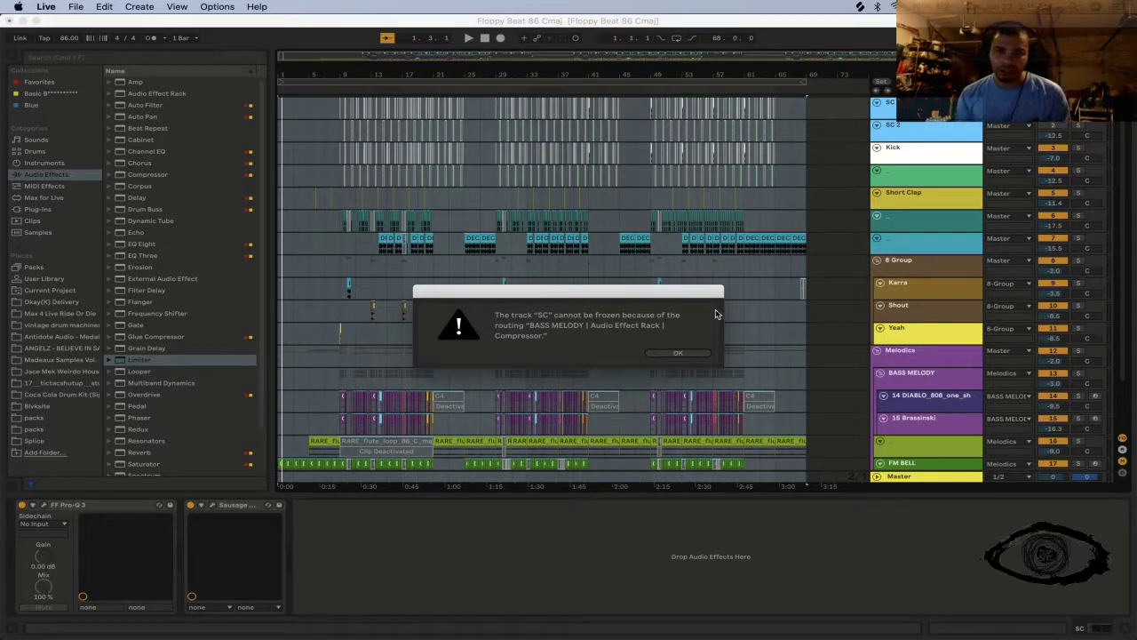
click(682, 352)
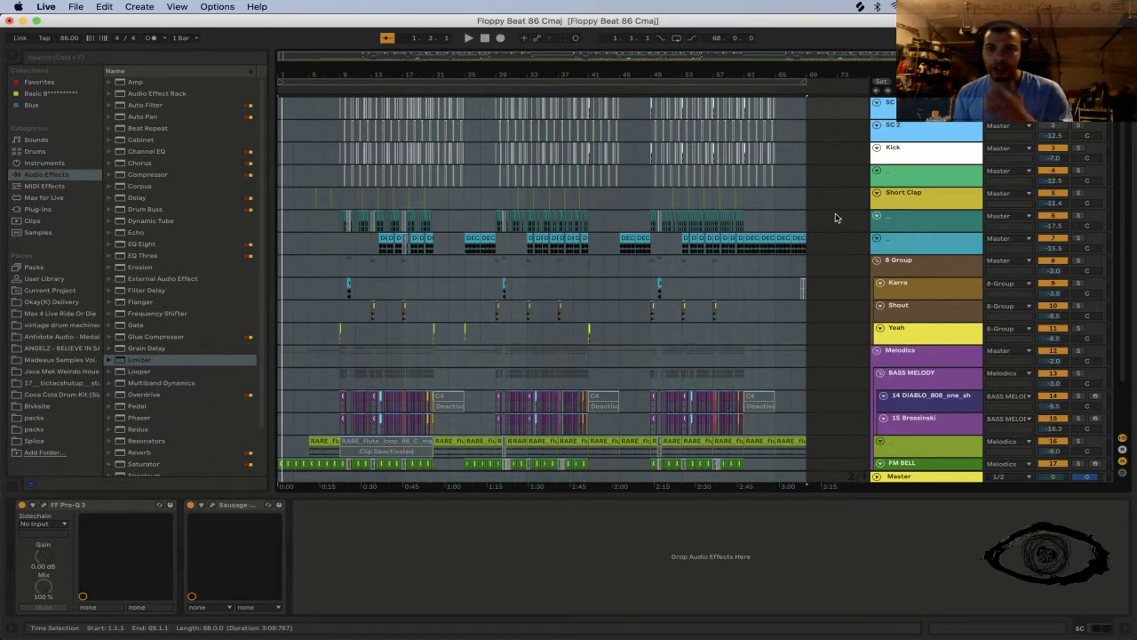
Step: Rename the unnamed green track directly below Kick as "Decap Snare"
click(903, 160)
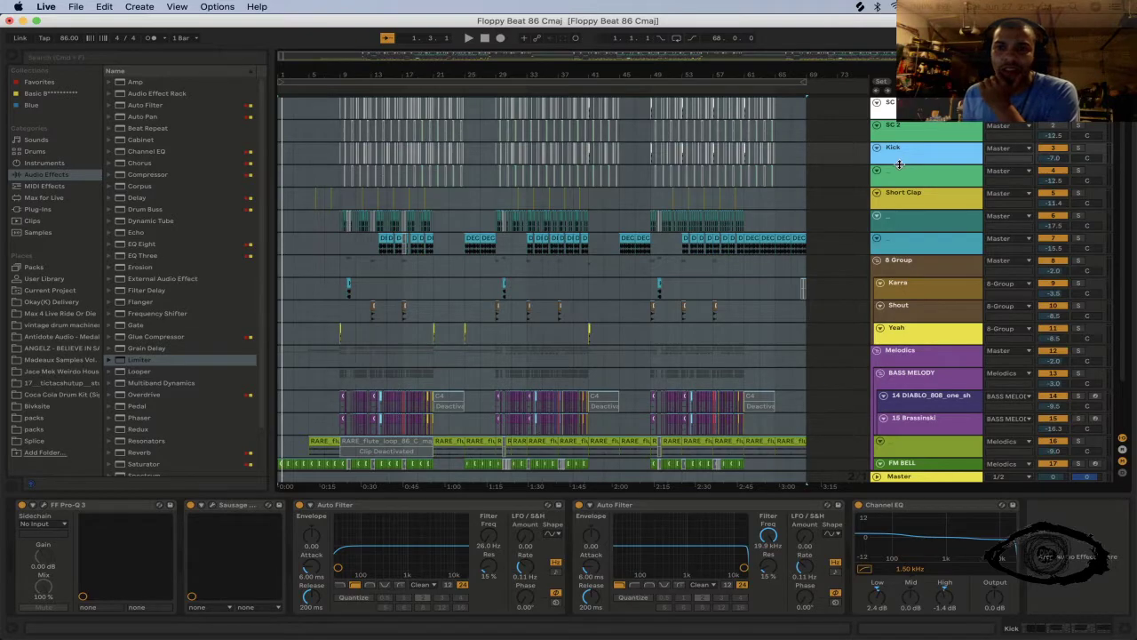
click(895, 180)
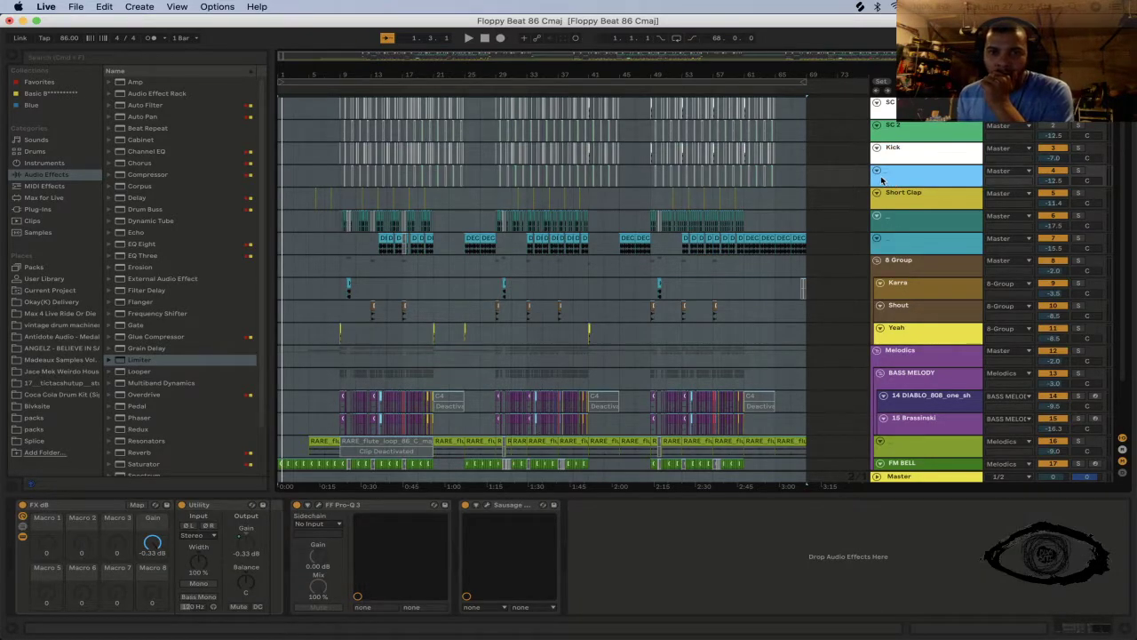
drag(348, 76, 347, 164)
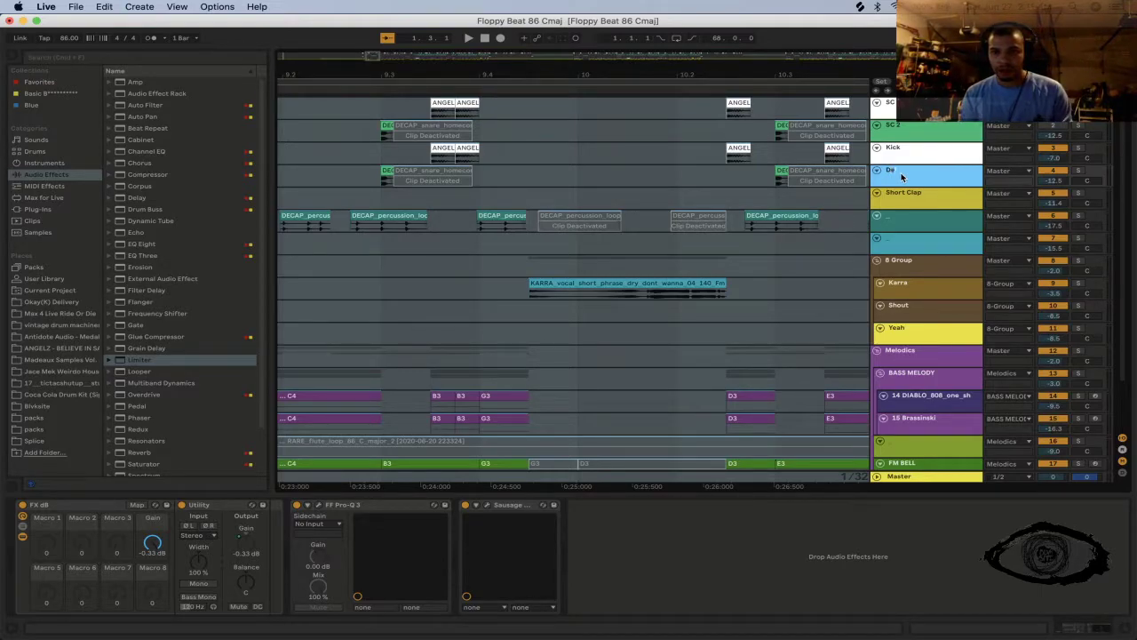
text(cap Snare)
key(Return)
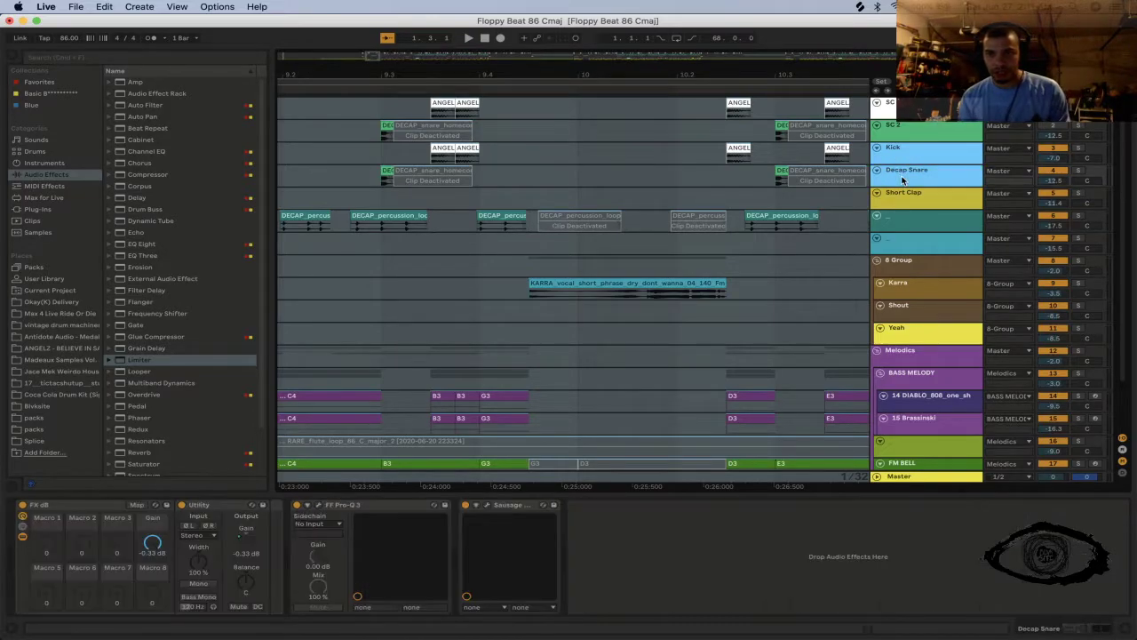
Step: Freeze the five tracks from Kick down to the hi-hat loop on track 7
right_click(903, 180)
click(934, 224)
right_click(897, 145)
key(Escape)
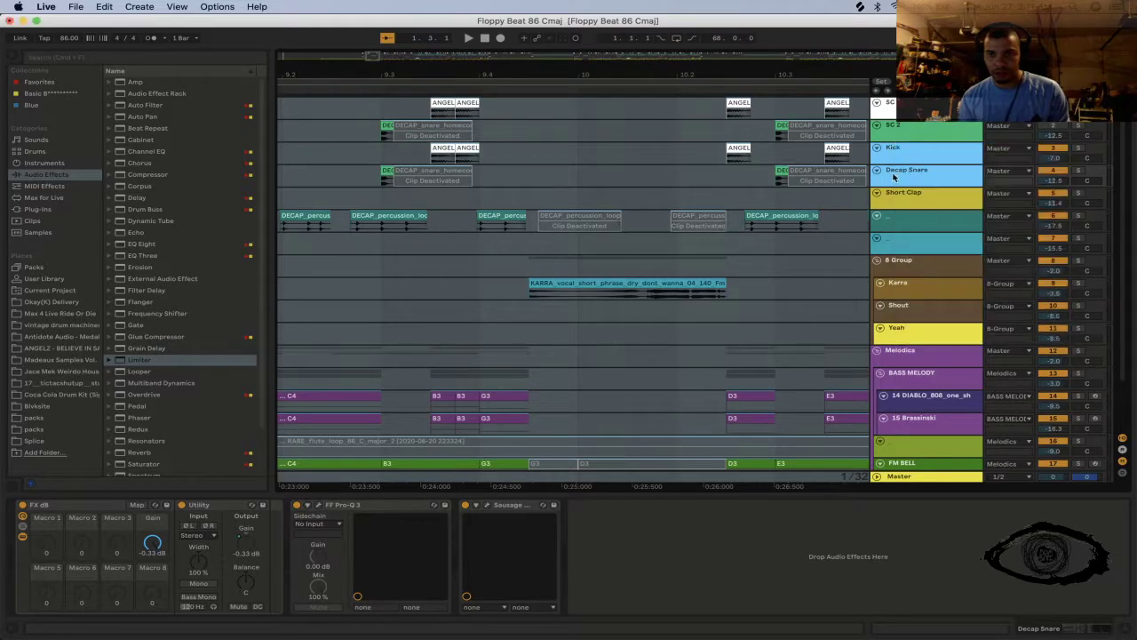
right_click(921, 245)
click(962, 289)
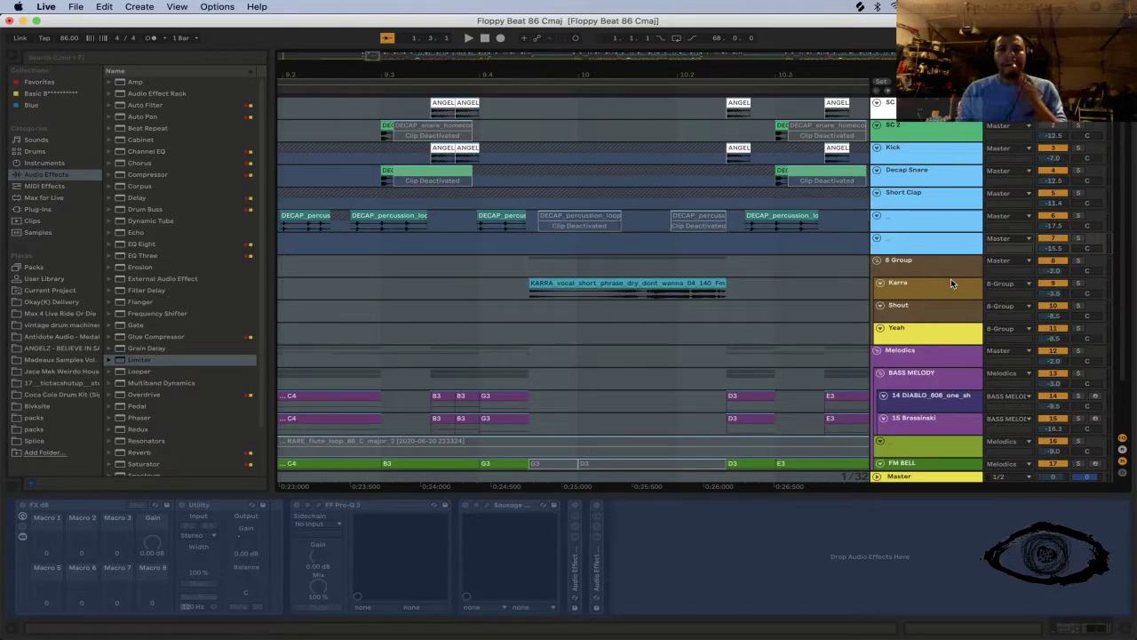
Step: Flatten the frozen tracks from Kick down to the hi-hat loop on track 7
click(912, 141)
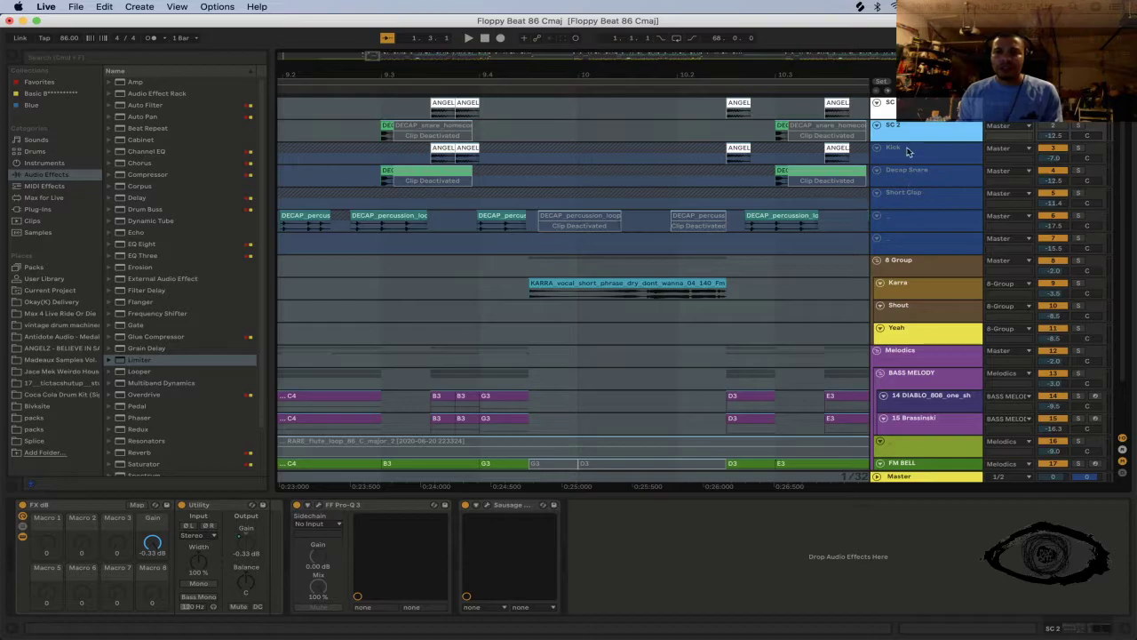
click(908, 156)
shift+click(924, 246)
right_click(925, 248)
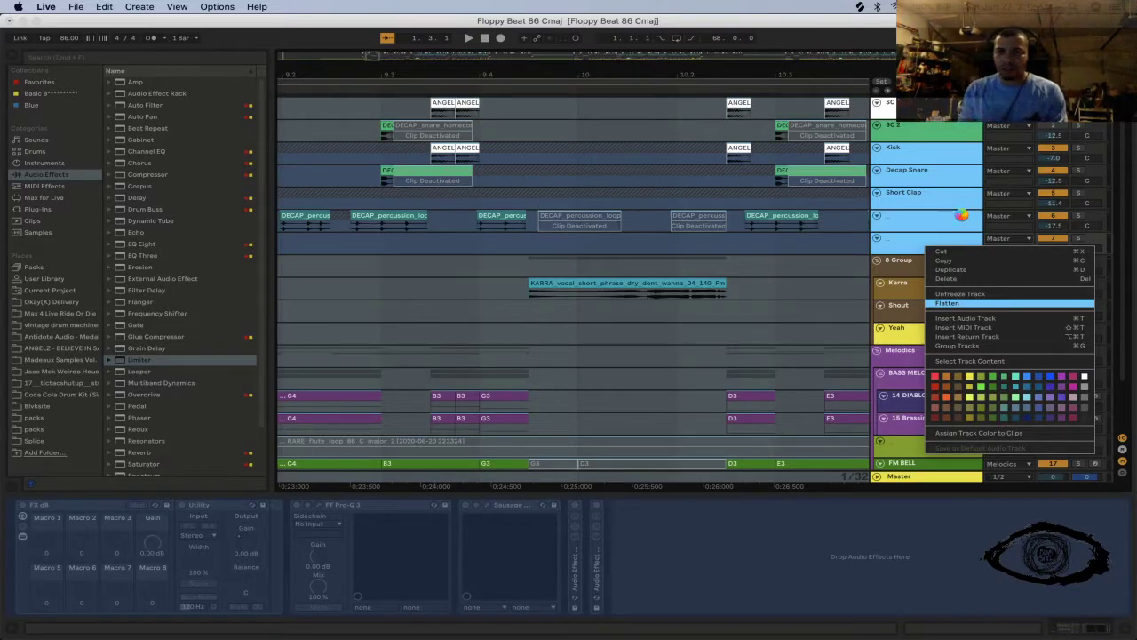
Step: Freeze the Karra, Shout and Yeah tracks in the 8 Group
click(921, 285)
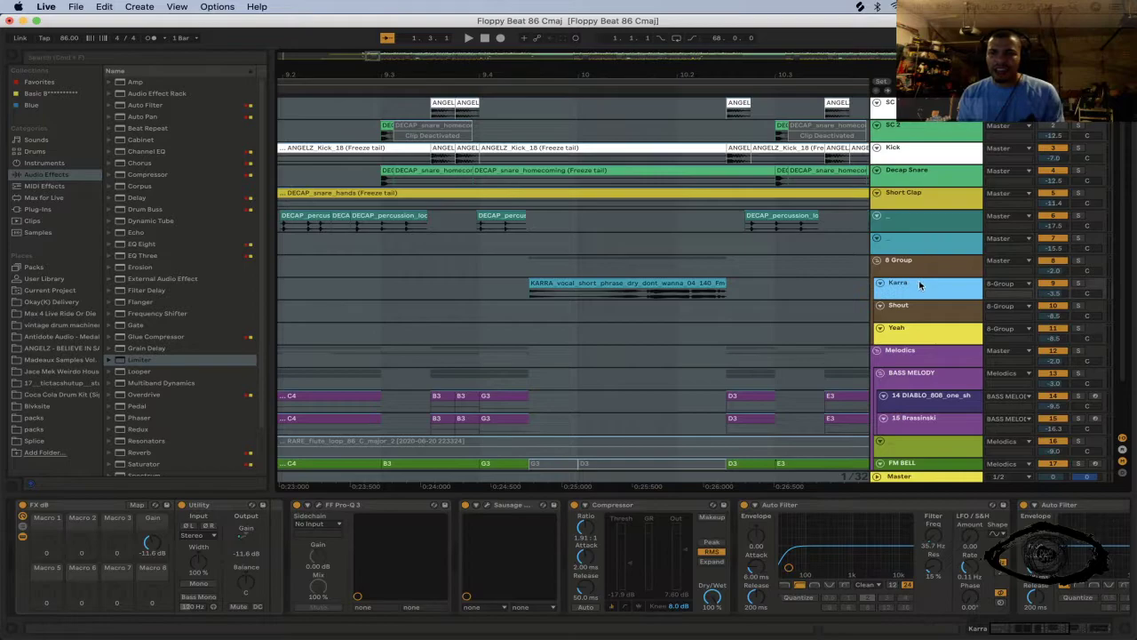
shift+click(927, 331)
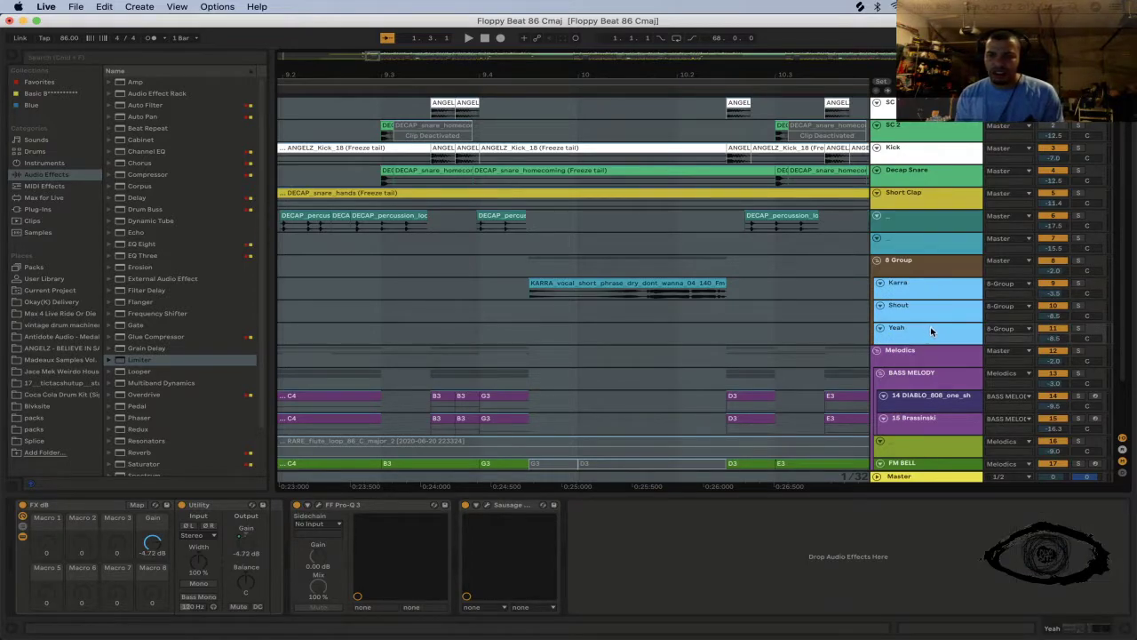
right_click(927, 330)
click(978, 359)
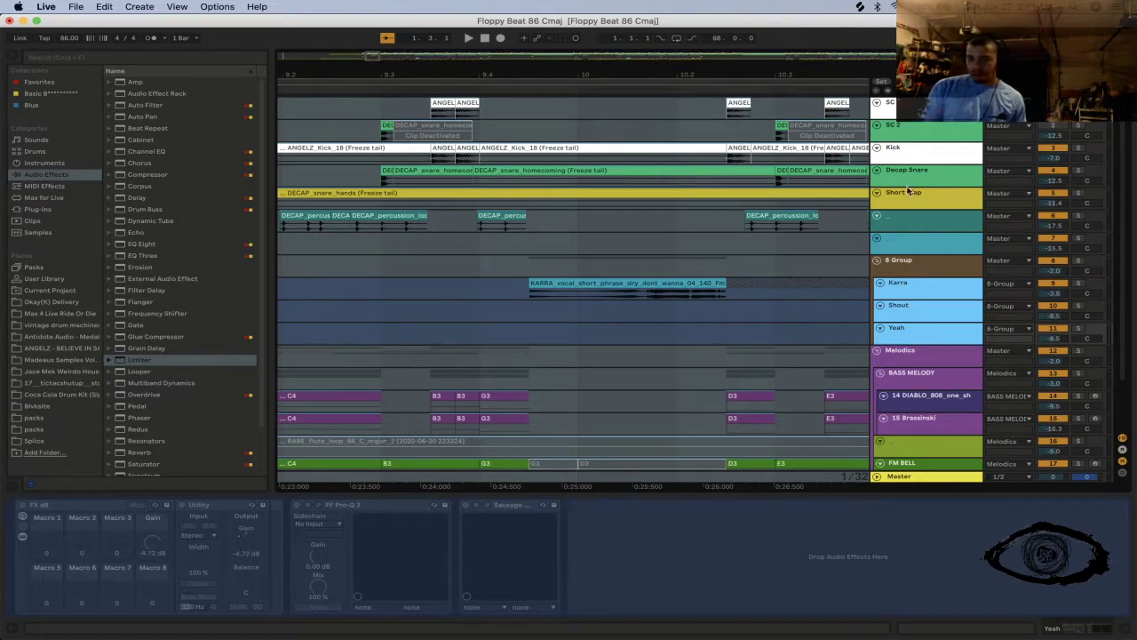
Step: Flatten the frozen Karra, Shout and Yeah tracks to audio
right_click(958, 290)
key(Down)
key(Down)
key(Down)
key(Down)
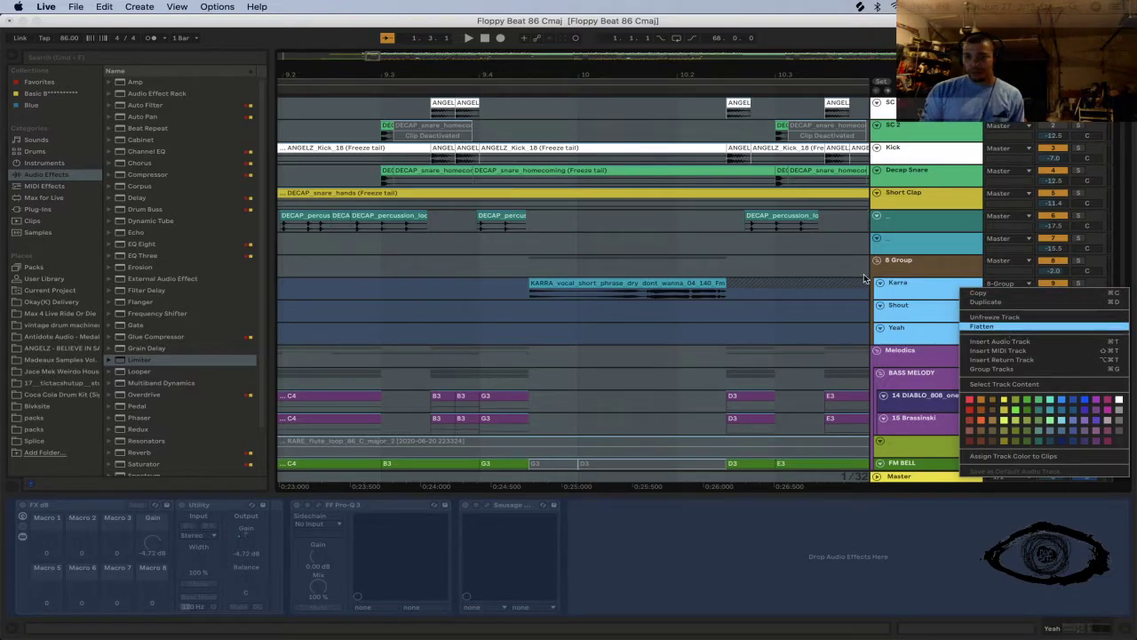
key(Return)
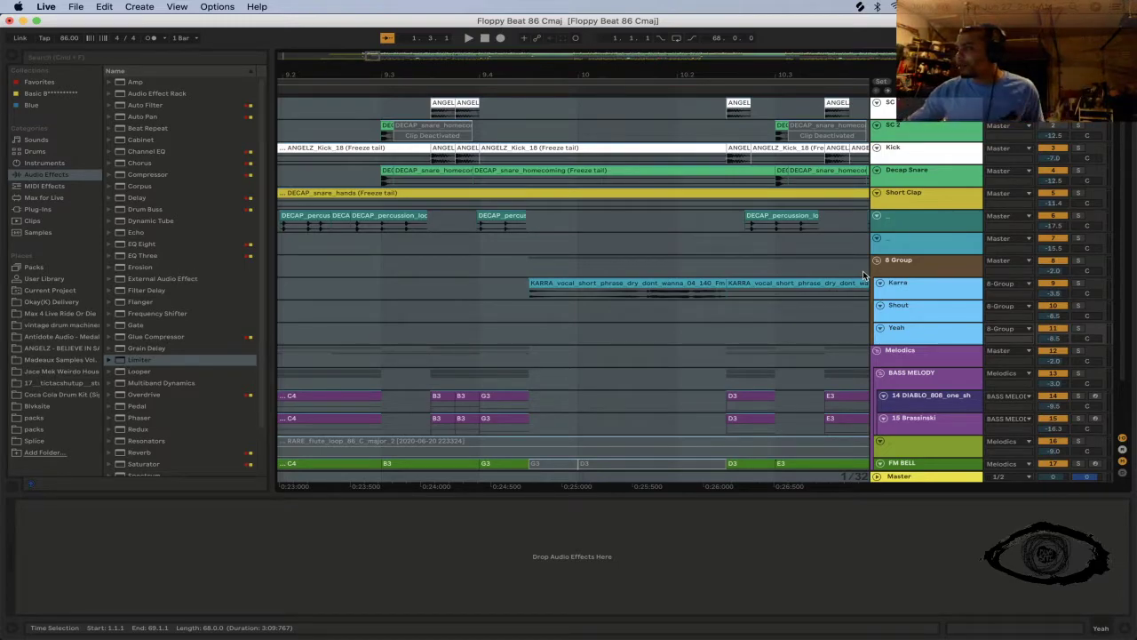
Step: Play the song from the beginning and look over the full arrangement with its flattened tracks
click(484, 39)
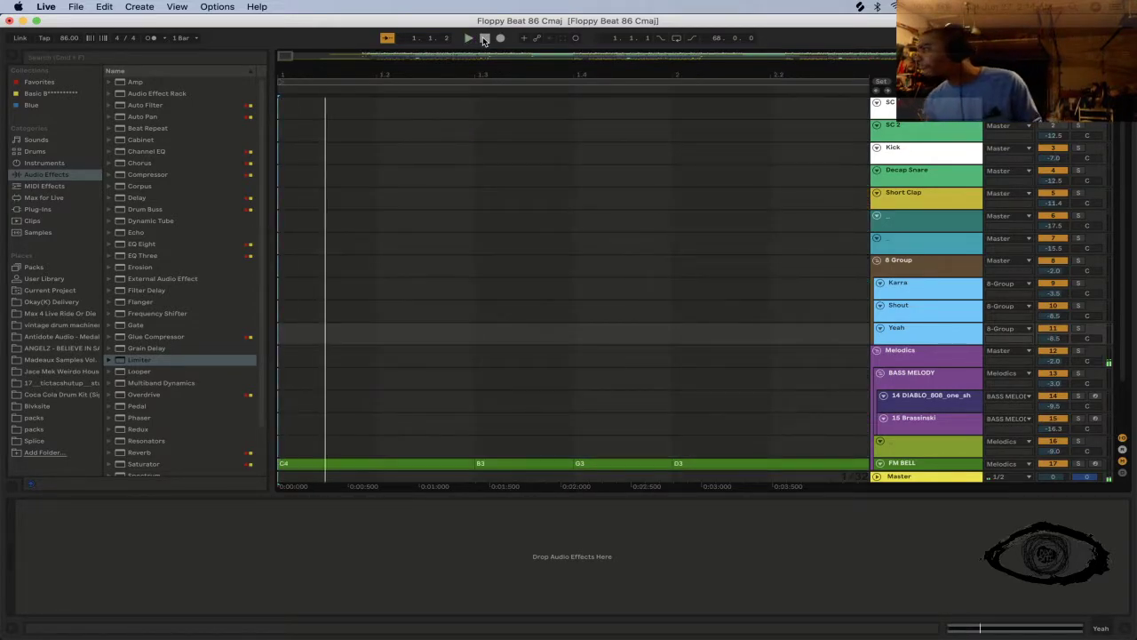
key(space)
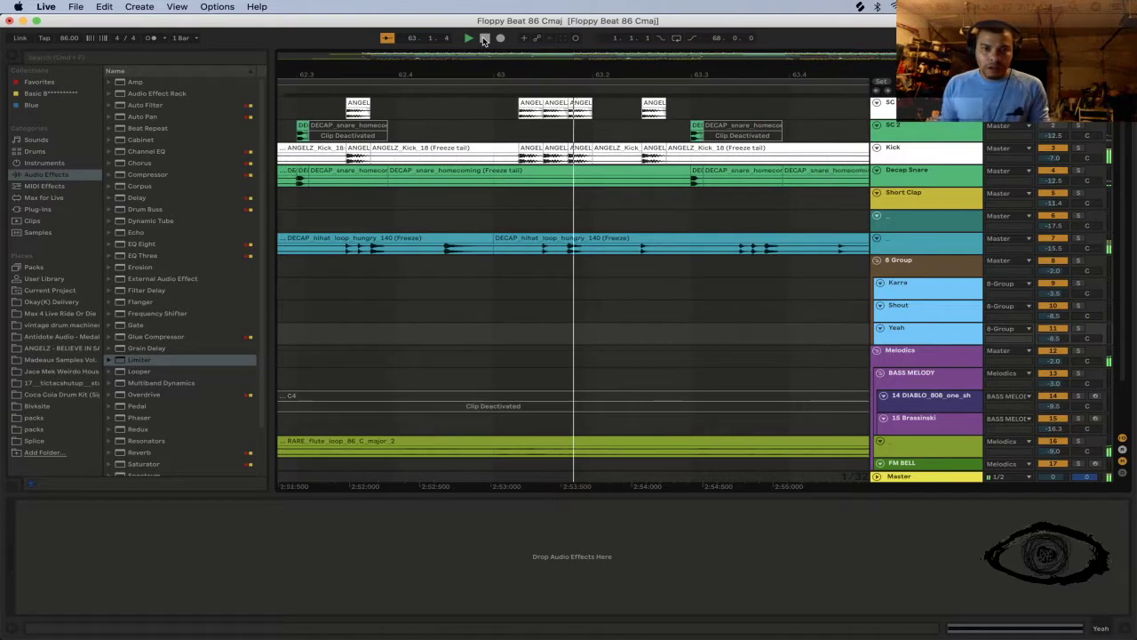
key(minus)
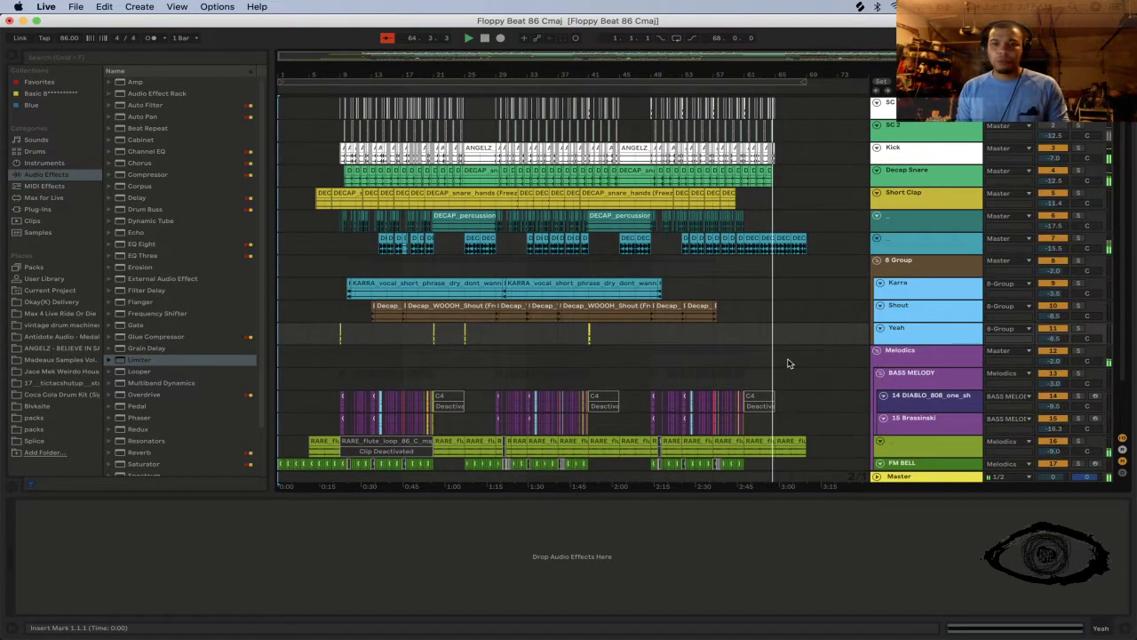
scroll(784, 363, down, 3)
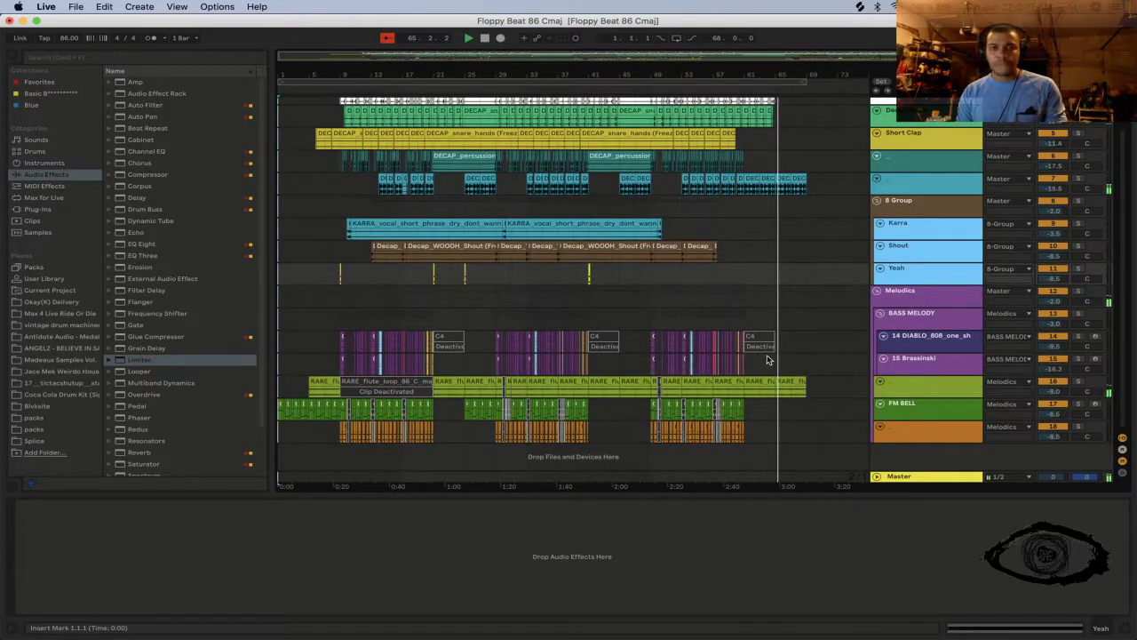
scroll(723, 346, up, 3)
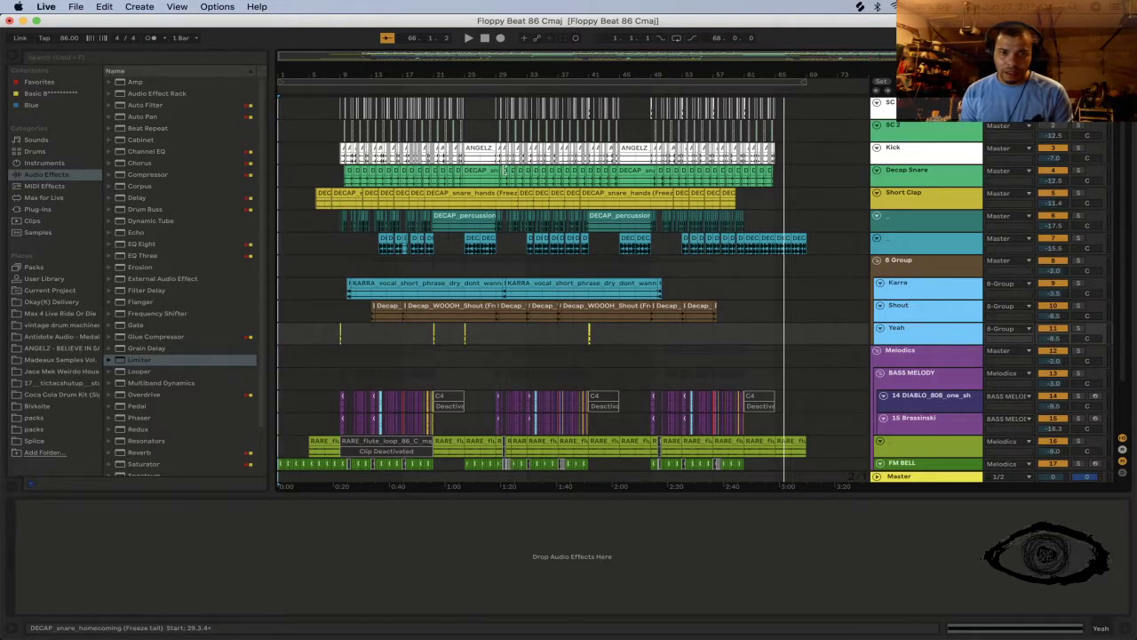
Step: Examine the Shout track, the BASS MELODY group, and the devices on the 15 Brassinski and 14 DIABLO_808 tracks
click(504, 175)
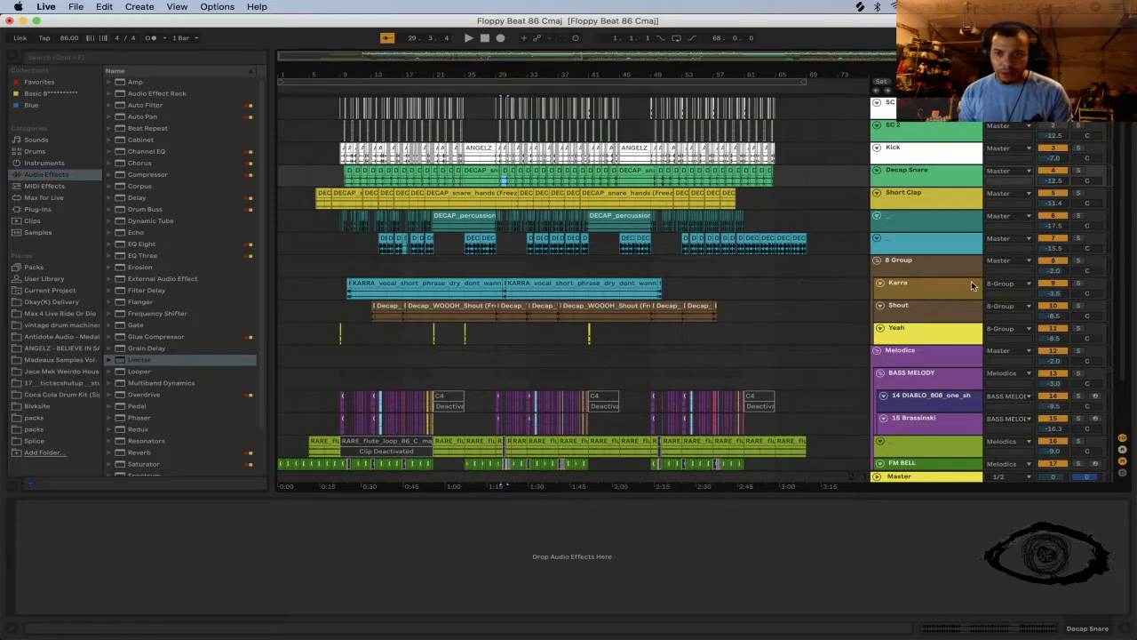
click(905, 316)
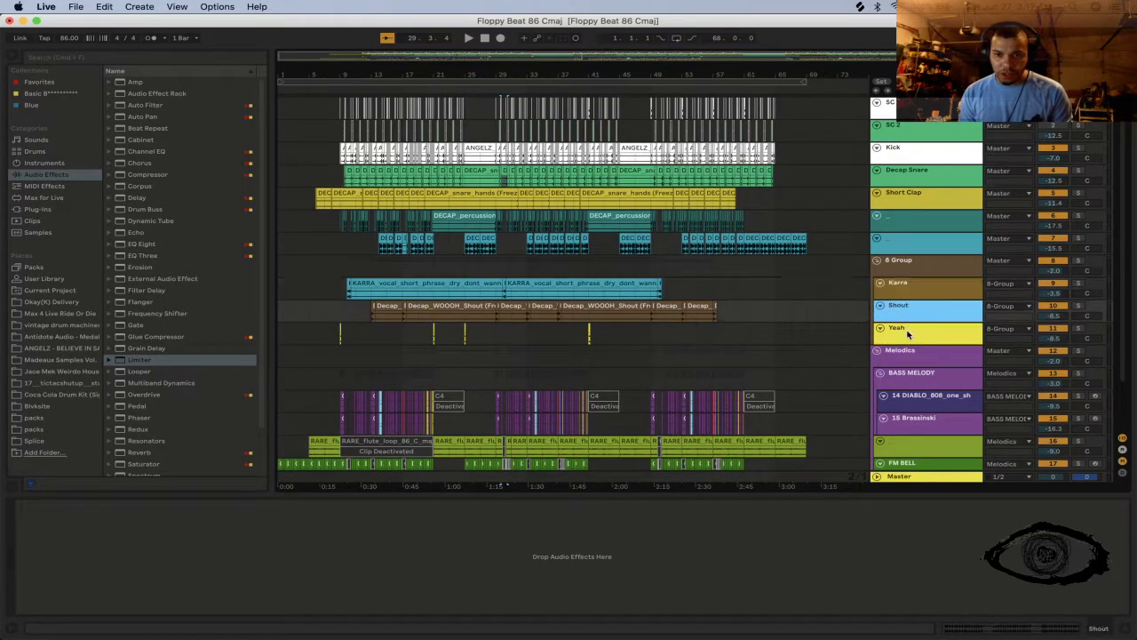
click(909, 377)
scroll(909, 364, down, 1)
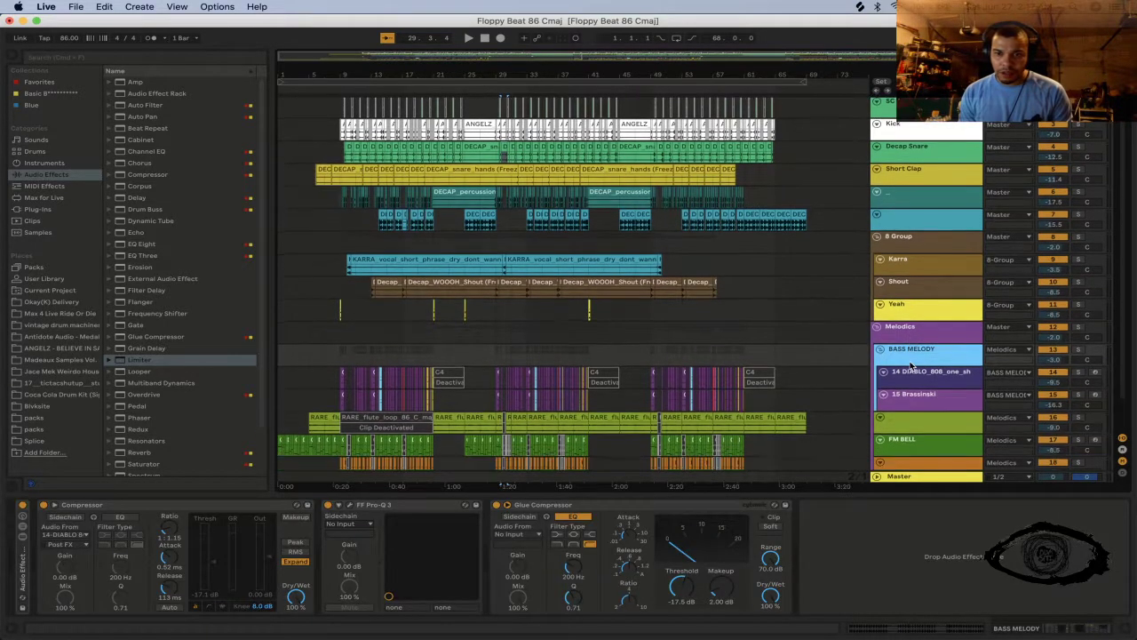
scroll(910, 364, down, 2)
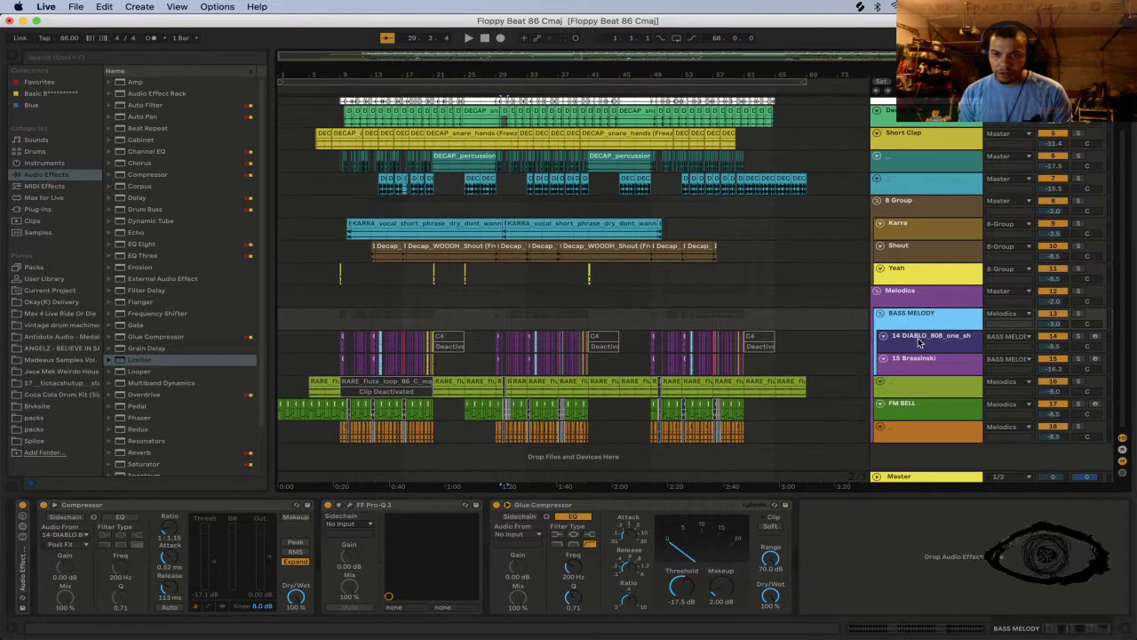
click(919, 342)
right_click(924, 358)
click(911, 334)
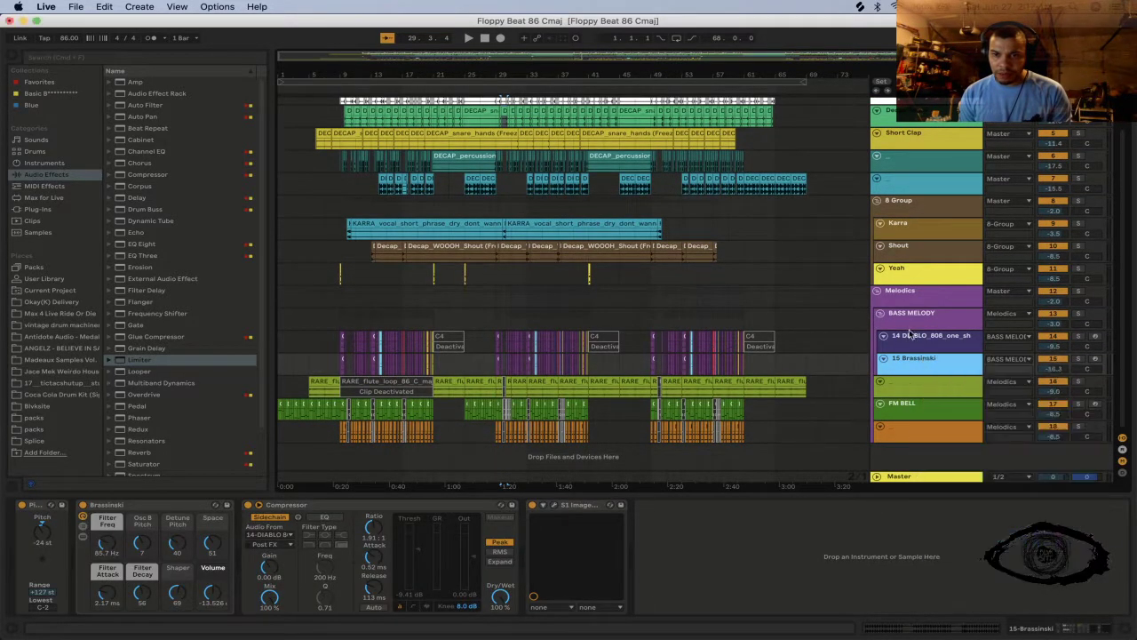
click(910, 335)
right_click(910, 336)
key(Escape)
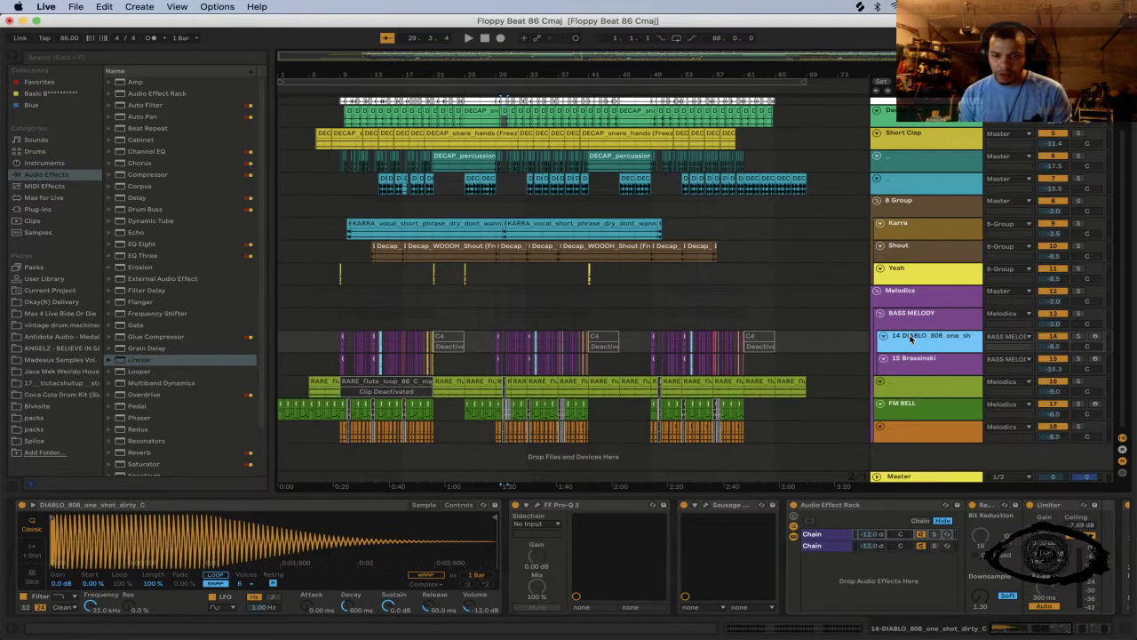
Step: Freeze the 14 DIABLO_808 and 15 Brassinski tracks in the BASS MELODY group
click(909, 364)
right_click(909, 371)
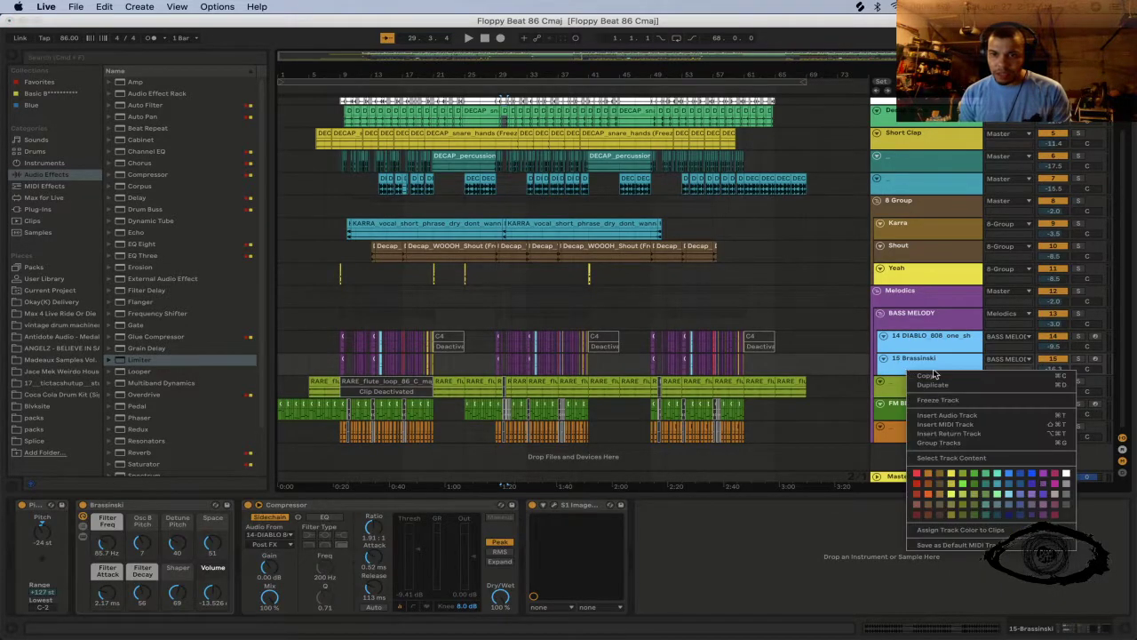
click(937, 400)
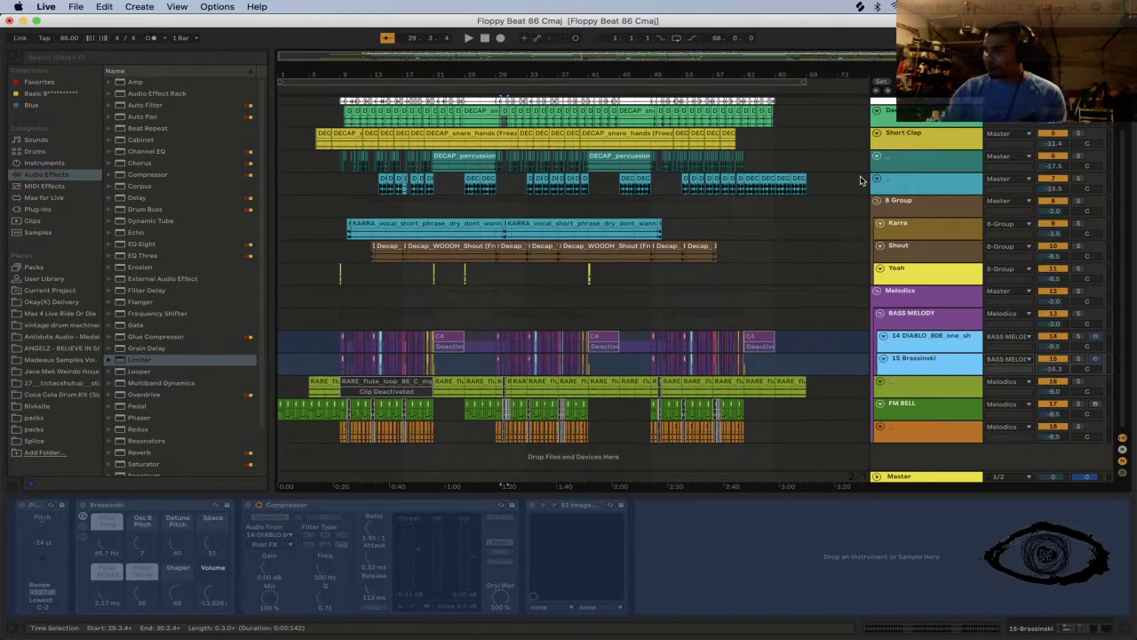
Step: Flatten the frozen DIABLO_808 and Brassinski tracks to audio
click(930, 337)
click(930, 362)
right_click(930, 361)
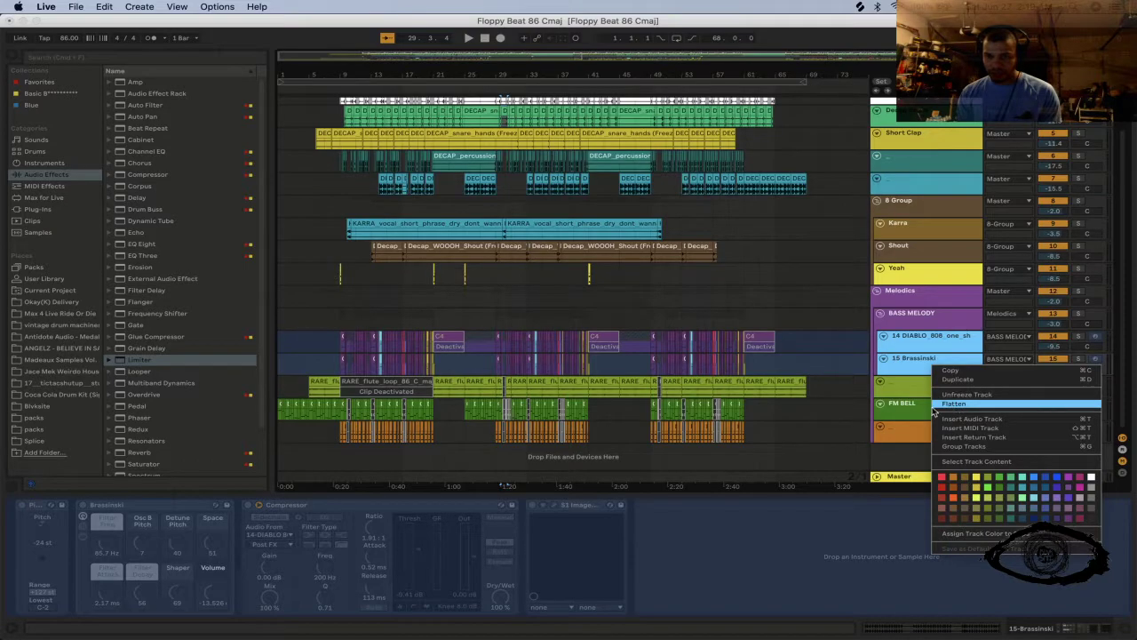
key(Return)
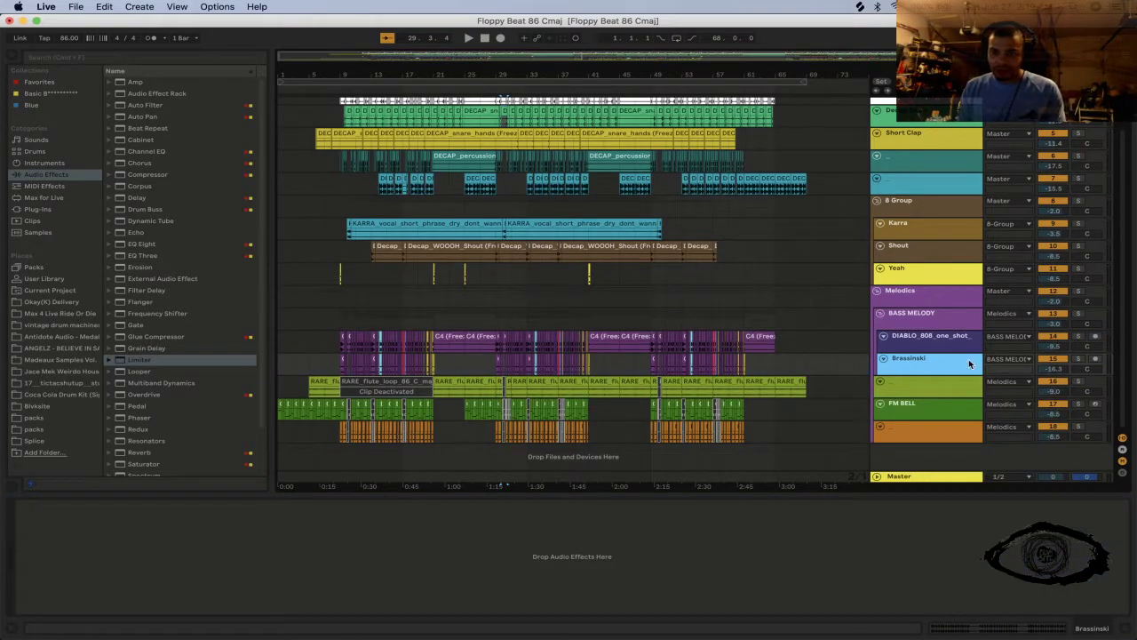
Step: Freeze track 16, FM BELL and track 18 in the Melodics group
click(916, 387)
click(918, 429)
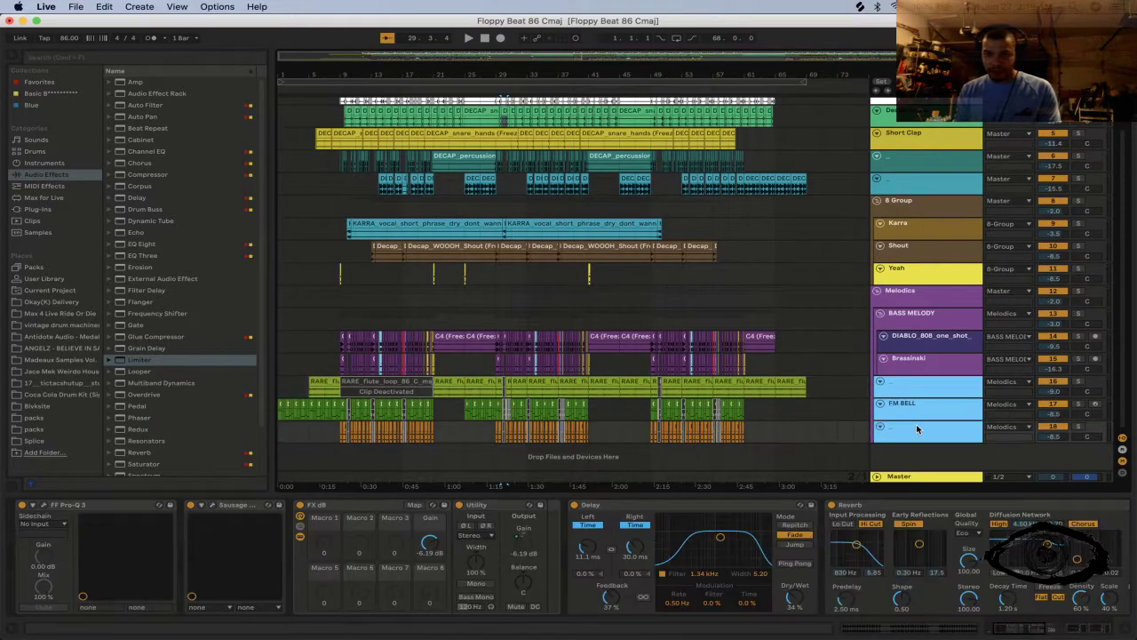
right_click(917, 428)
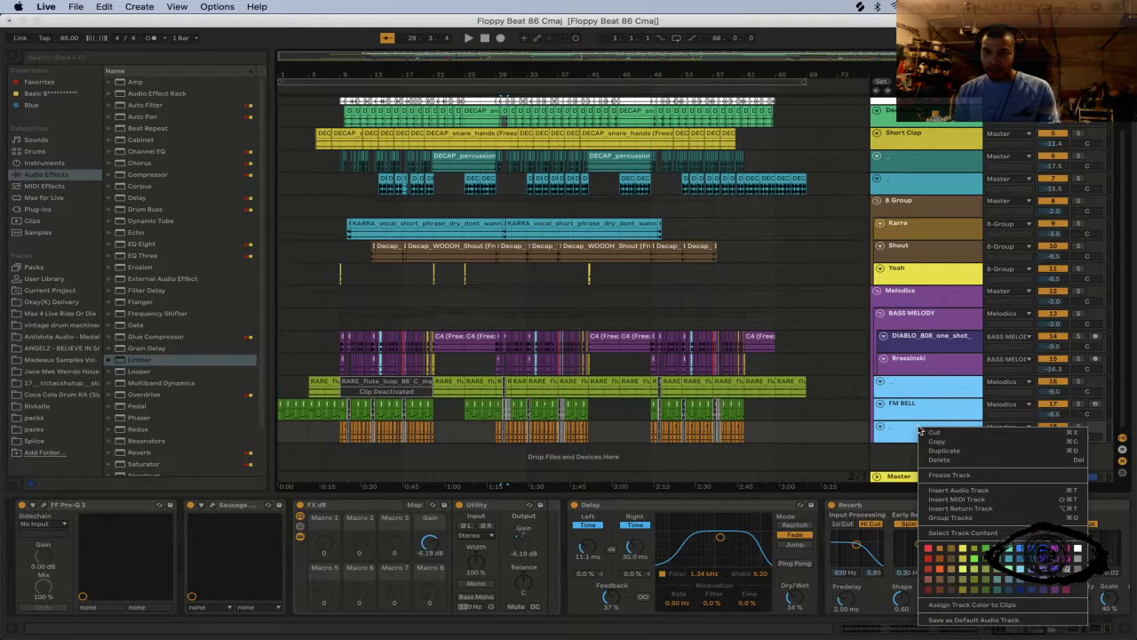
click(966, 475)
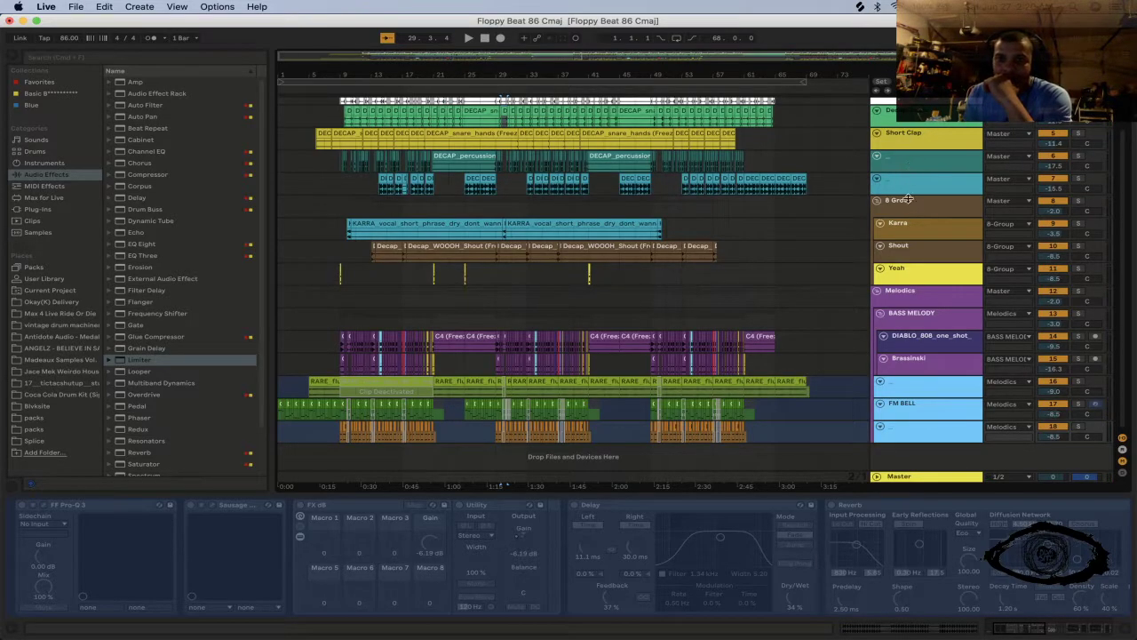
Step: Save the Live Set under the new name "Floppy Beat 86 Cmaj V1.als" in the same project folder
click(47, 7)
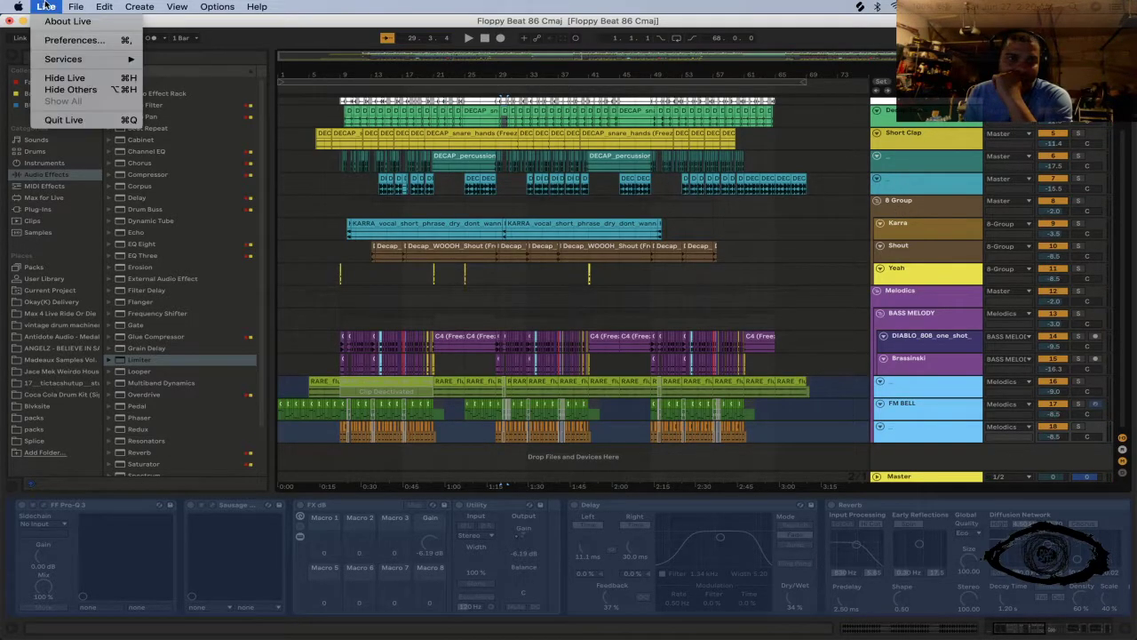
mouse_move(75, 6)
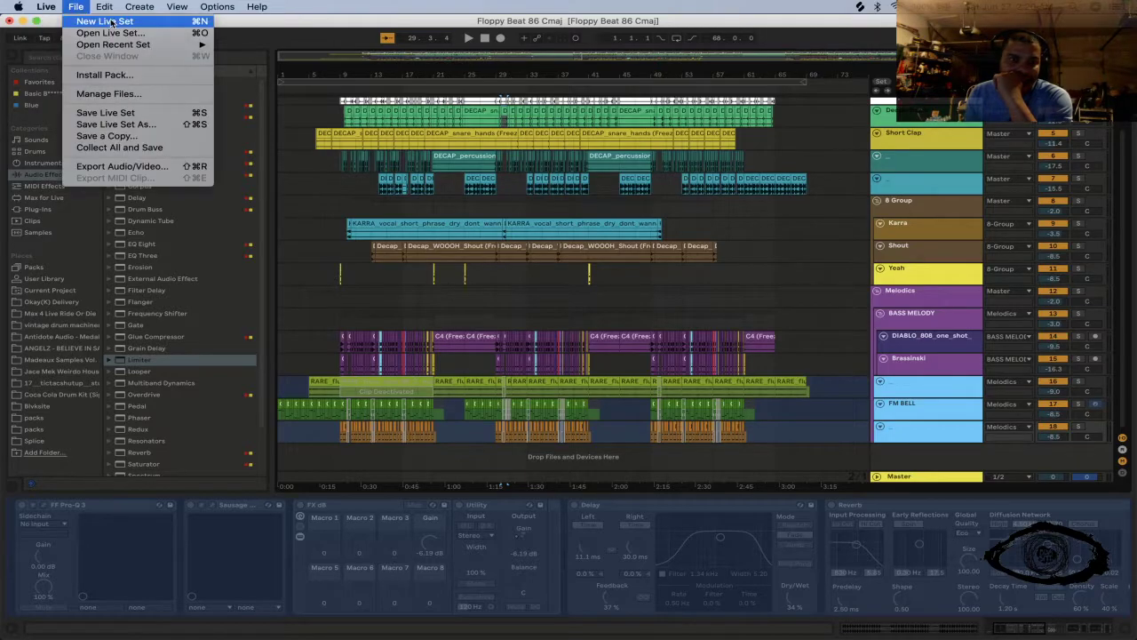
click(149, 125)
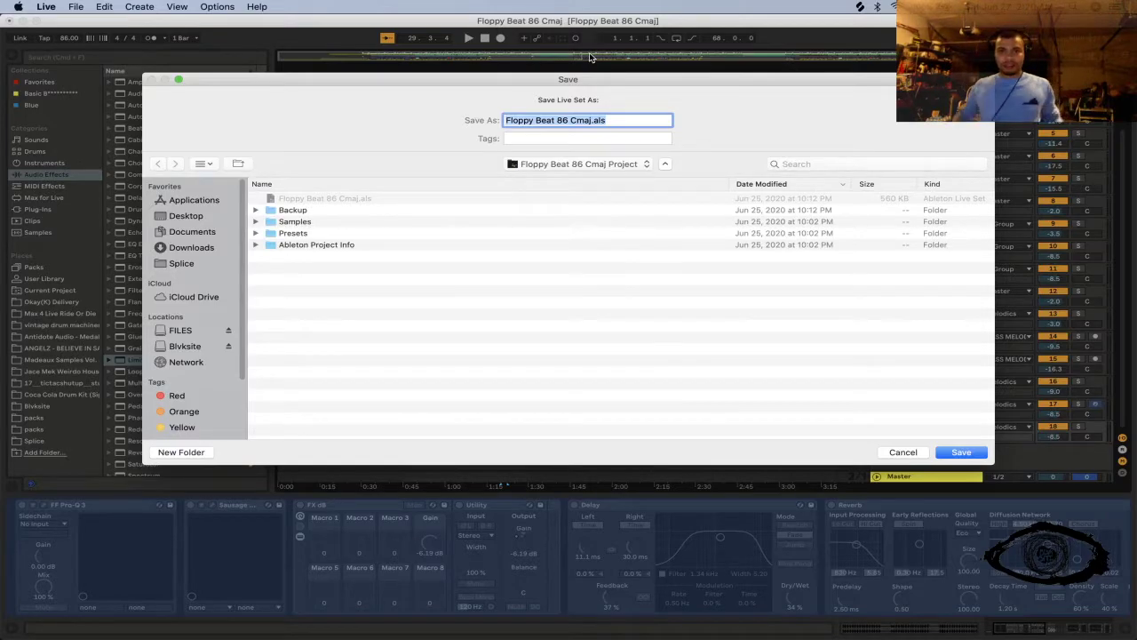
key(Left)
key(Right)
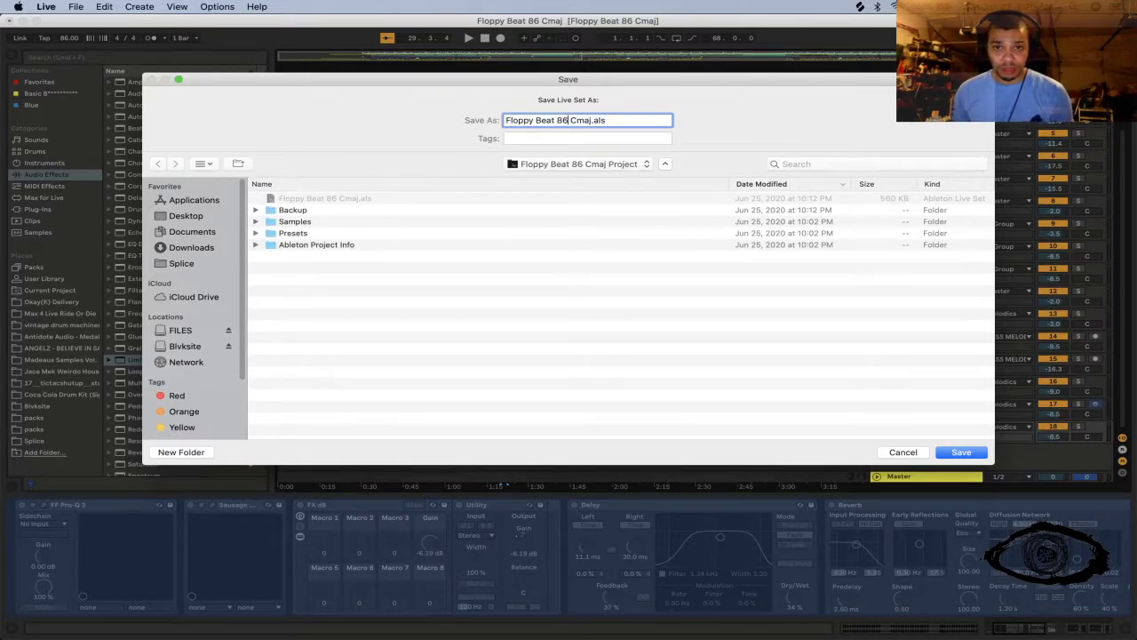
key(Right)
key(Right)
key(Left)
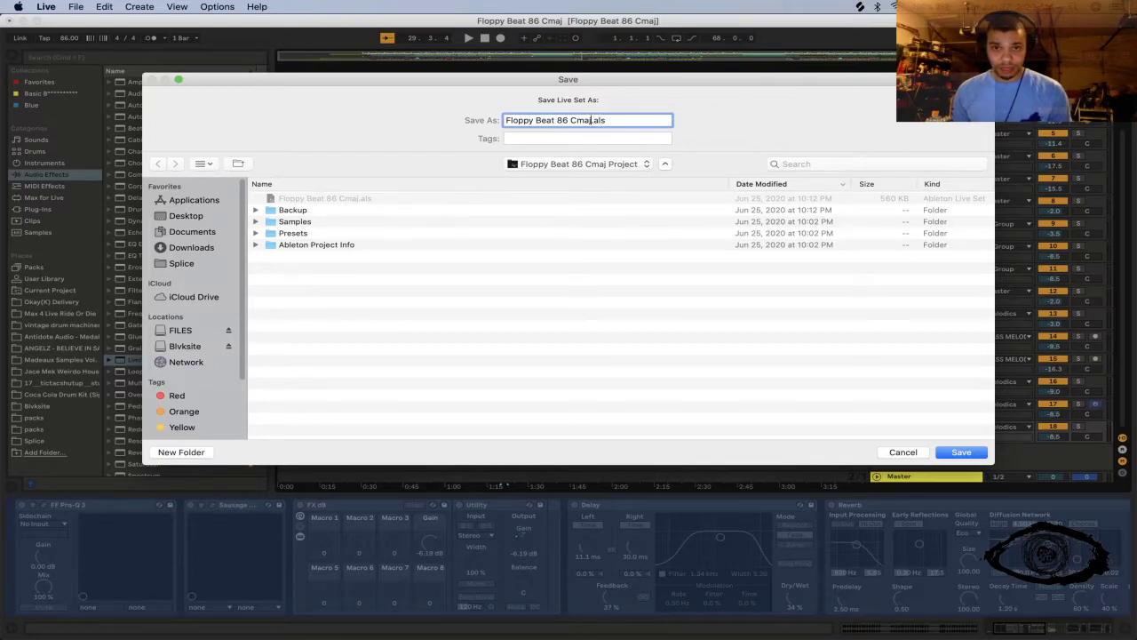
text(V)
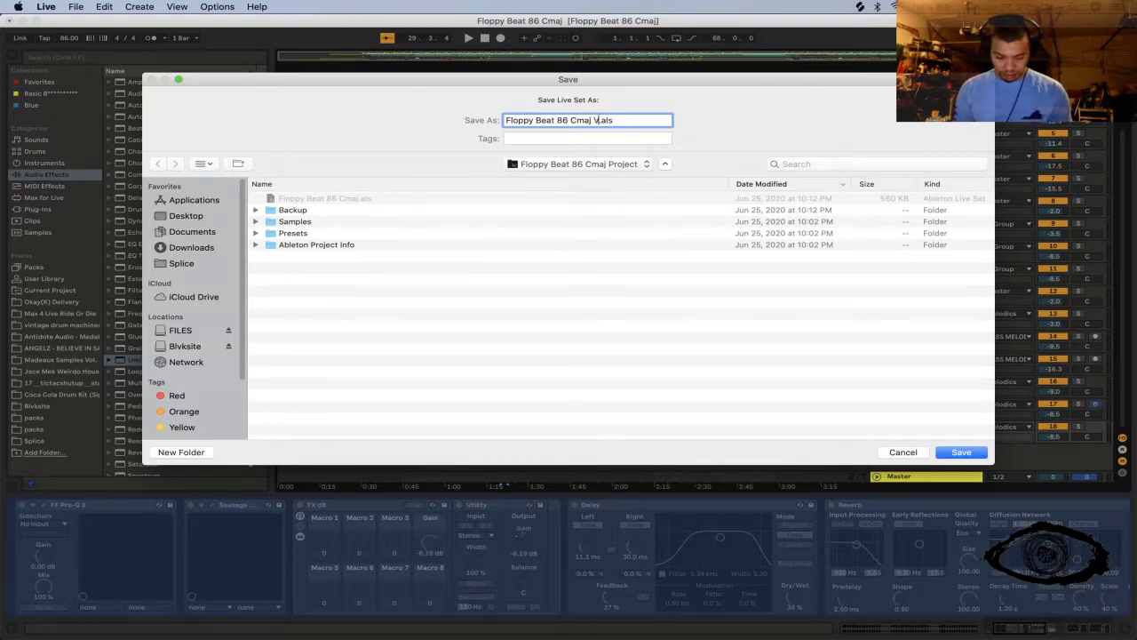
text(1)
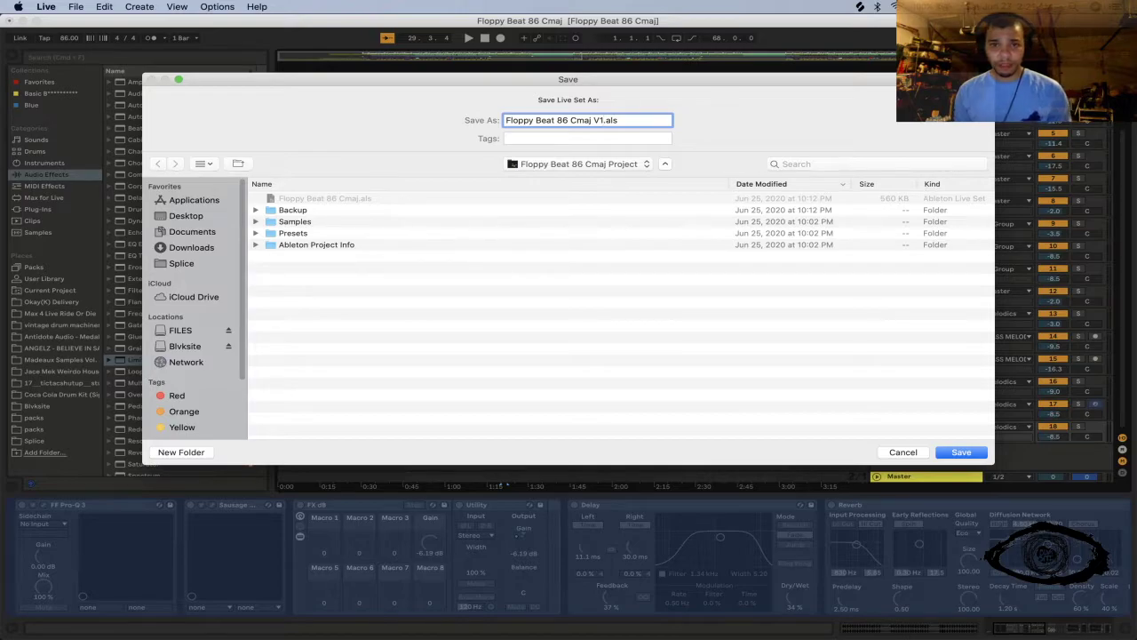
click(957, 453)
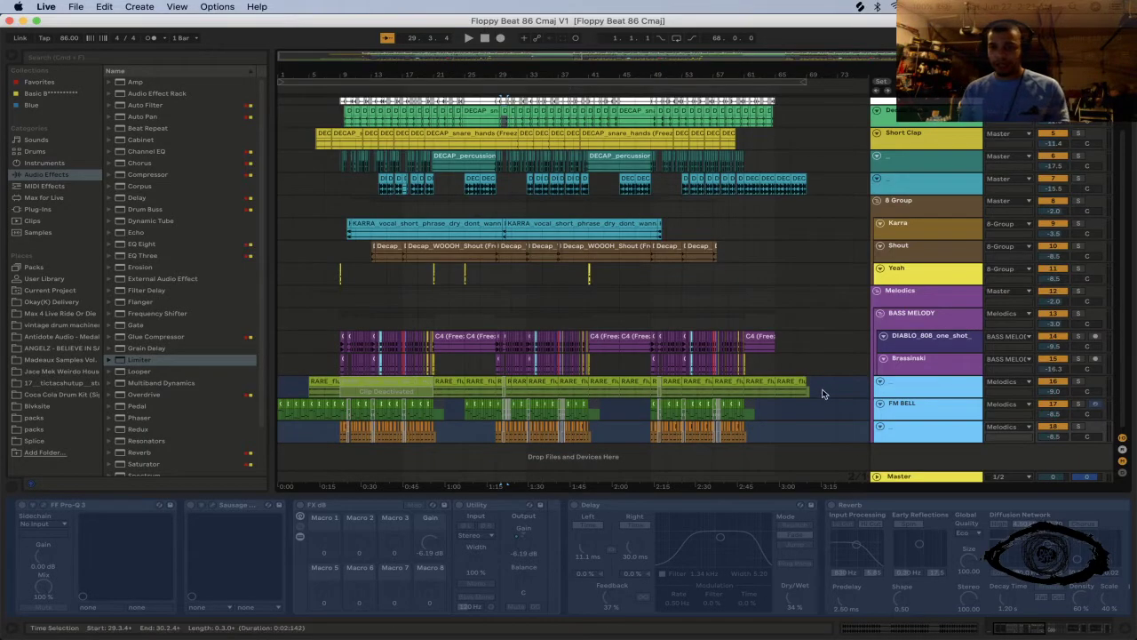
Step: Flatten the frozen track 16, FM BELL and track 18 to audio
click(932, 406)
click(924, 431)
right_click(920, 439)
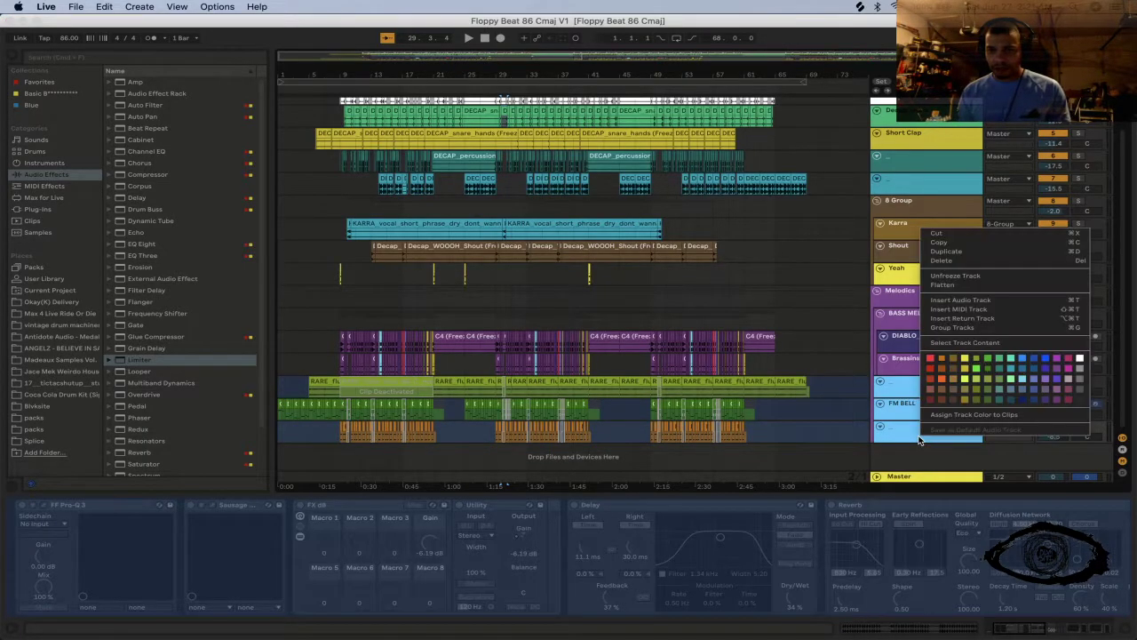
click(945, 284)
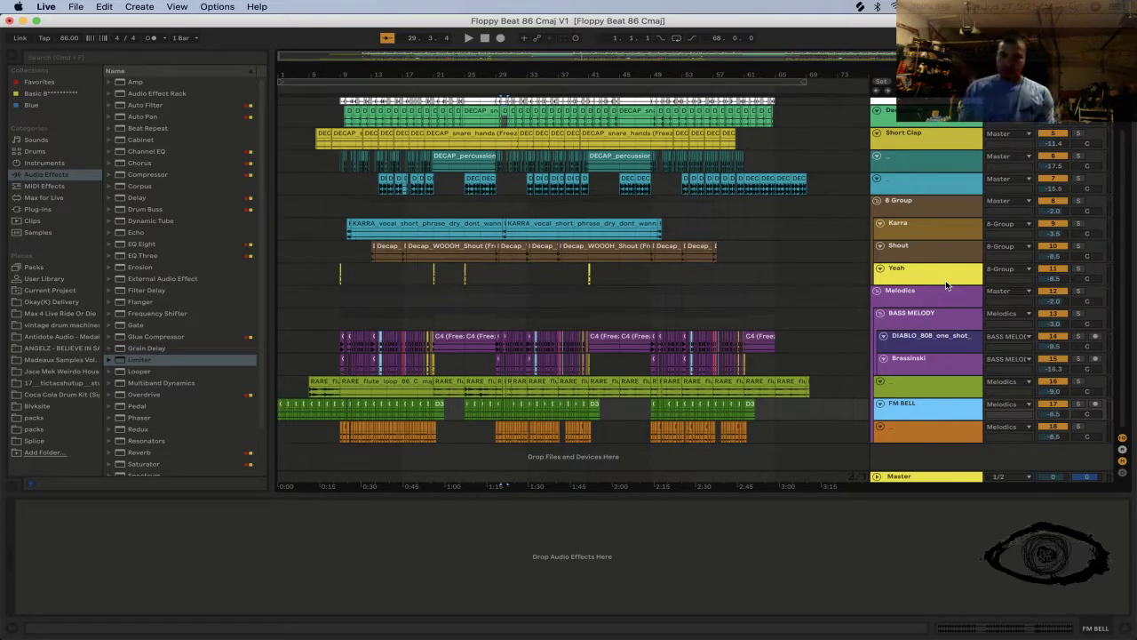
Step: Fold track 16, the BASS MELODY group and the whole Melodics group to compact the arrangement
click(767, 389)
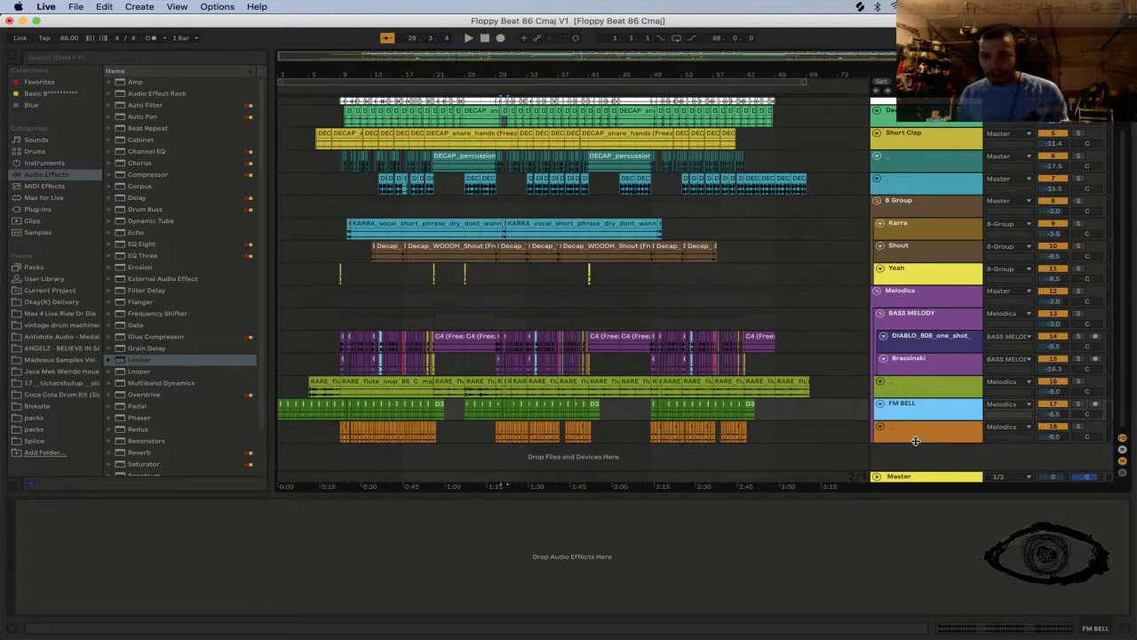
click(915, 437)
click(881, 381)
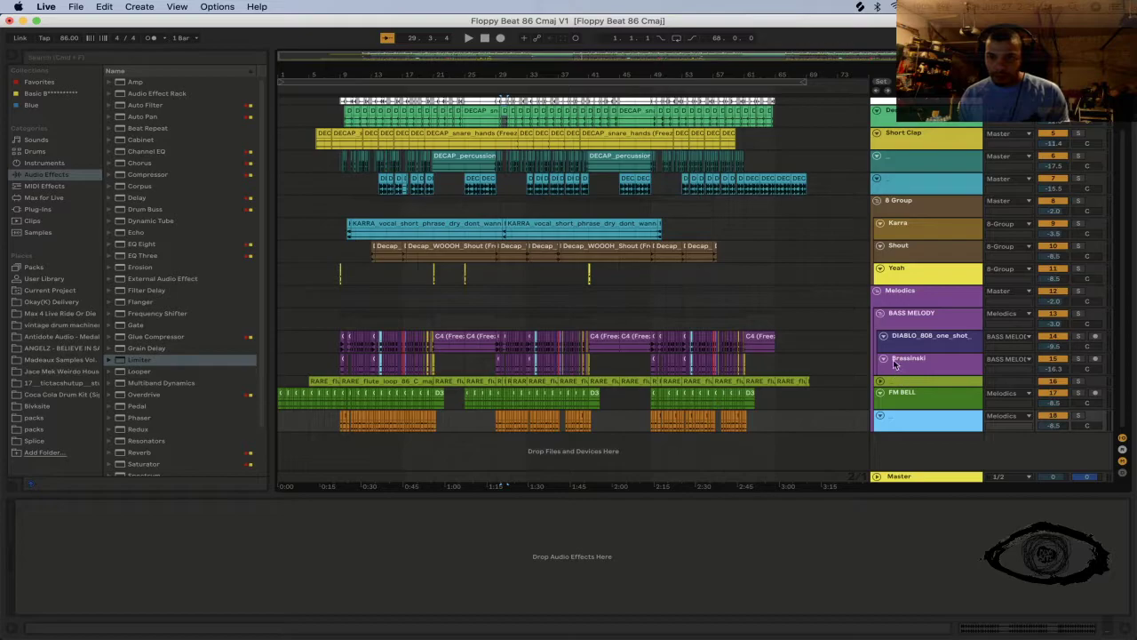
click(901, 321)
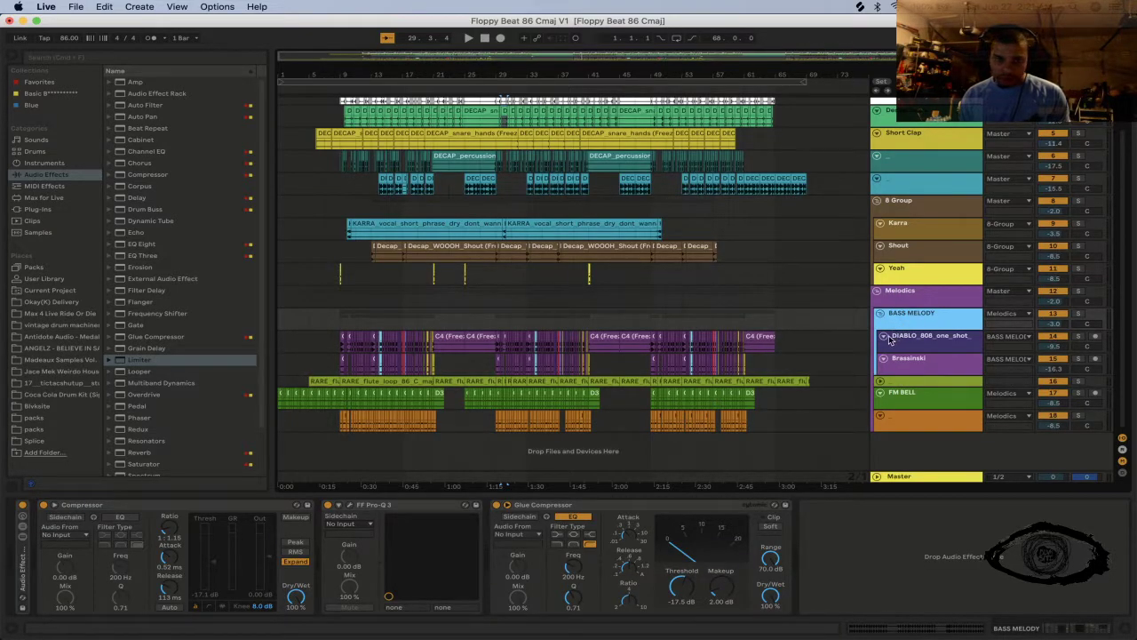
click(879, 316)
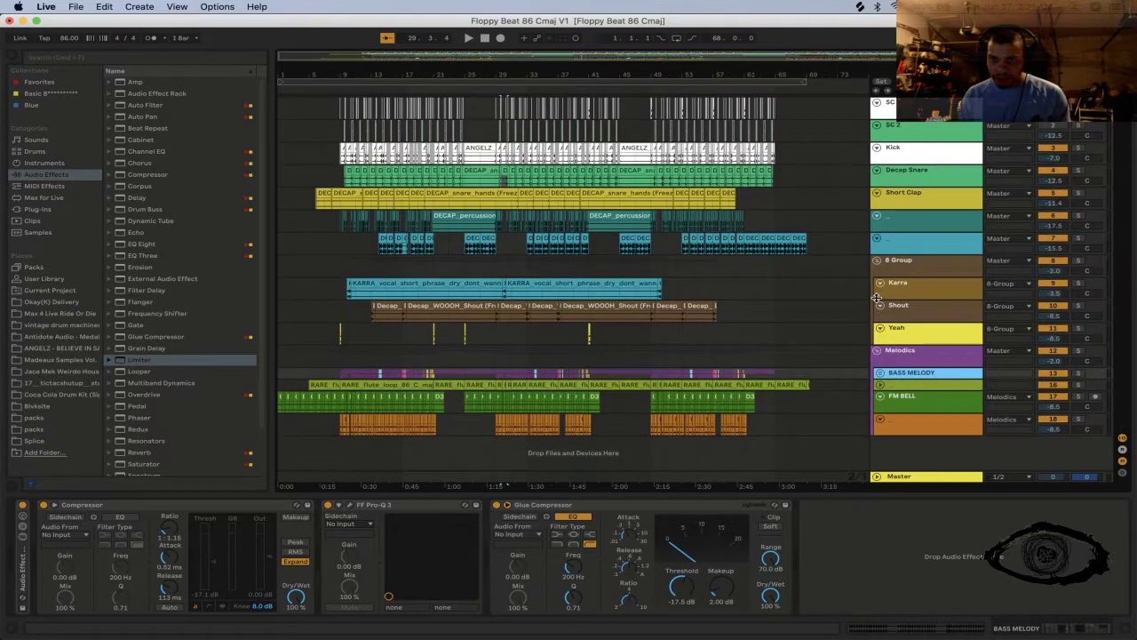
click(880, 352)
click(878, 353)
Step: Check the device chains of the tracks from Yeah up to Short Clap, including the 8 Group
click(893, 341)
click(903, 308)
click(900, 294)
click(897, 263)
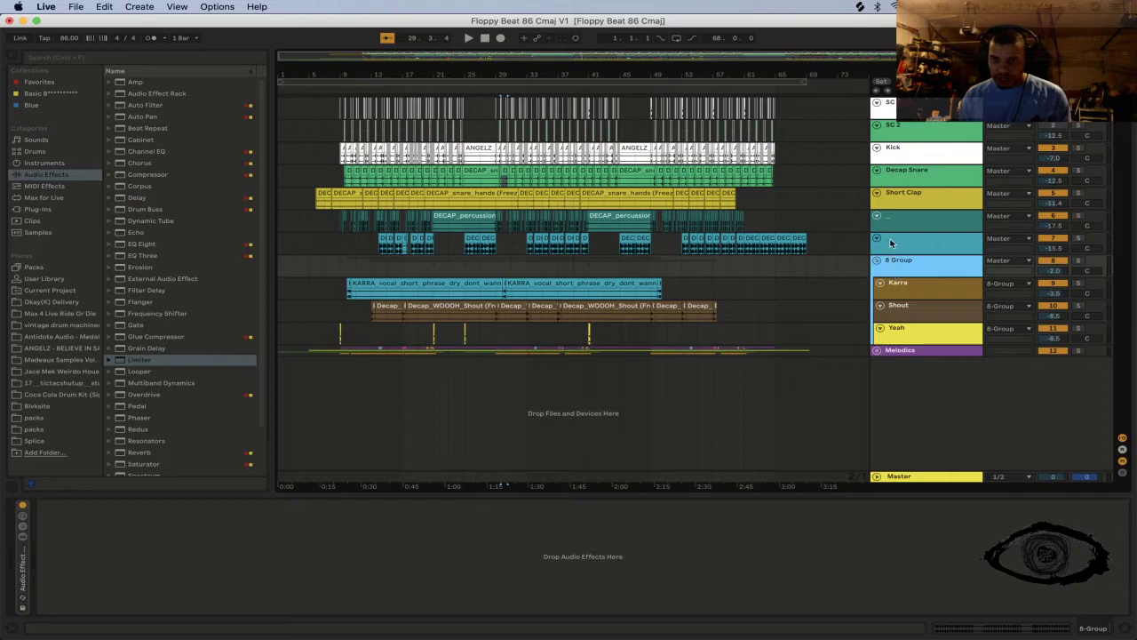
click(894, 243)
shift+click(899, 219)
click(909, 206)
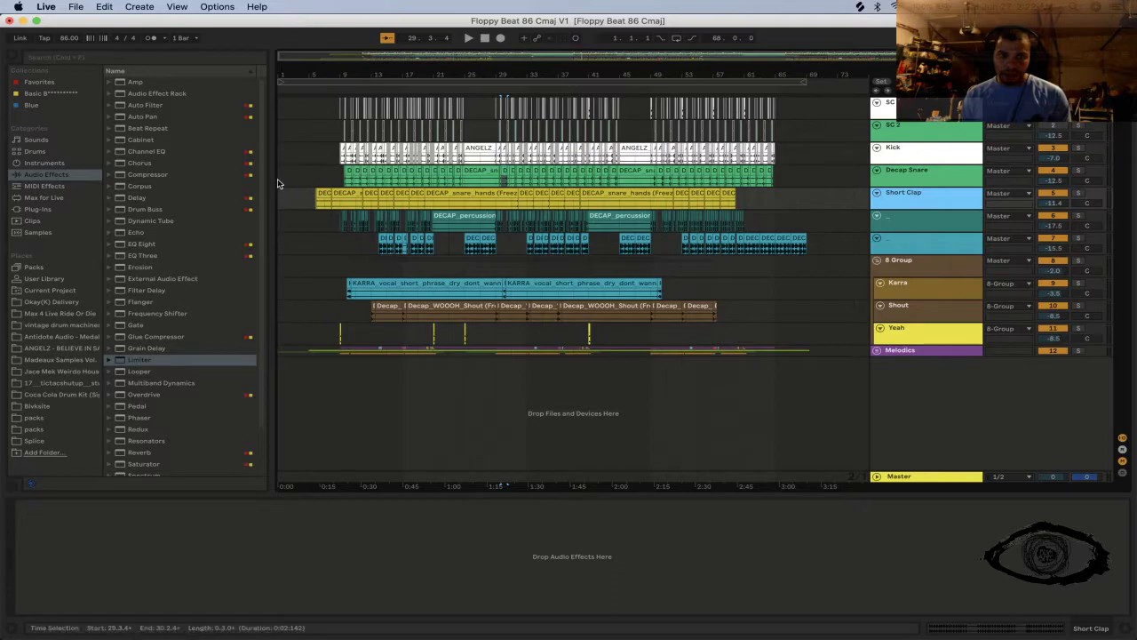
Step: Play the song from the beginning and from bar 53, raising the gain of the Master's FabFilter Pro-L limiter to +7.7
click(279, 182)
key(space)
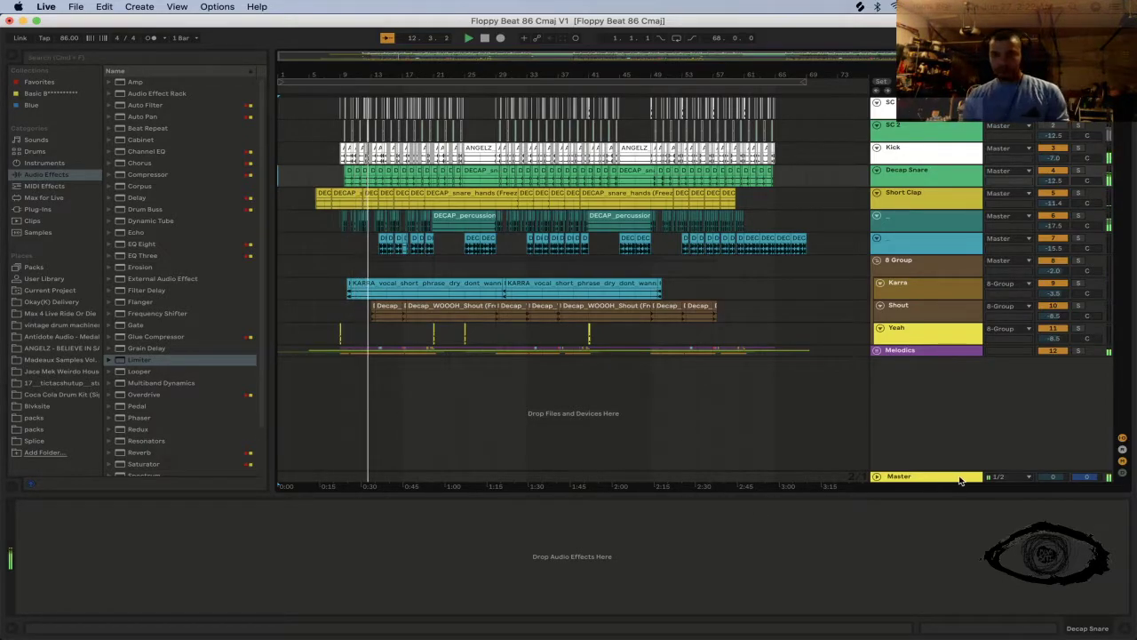
click(919, 478)
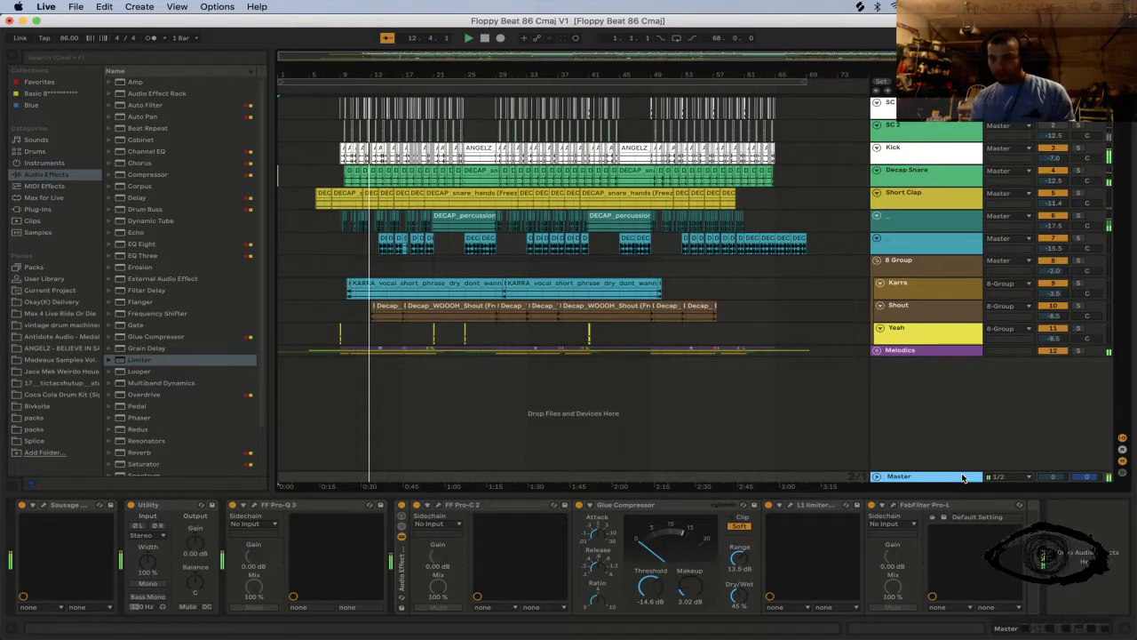
click(883, 506)
click(893, 504)
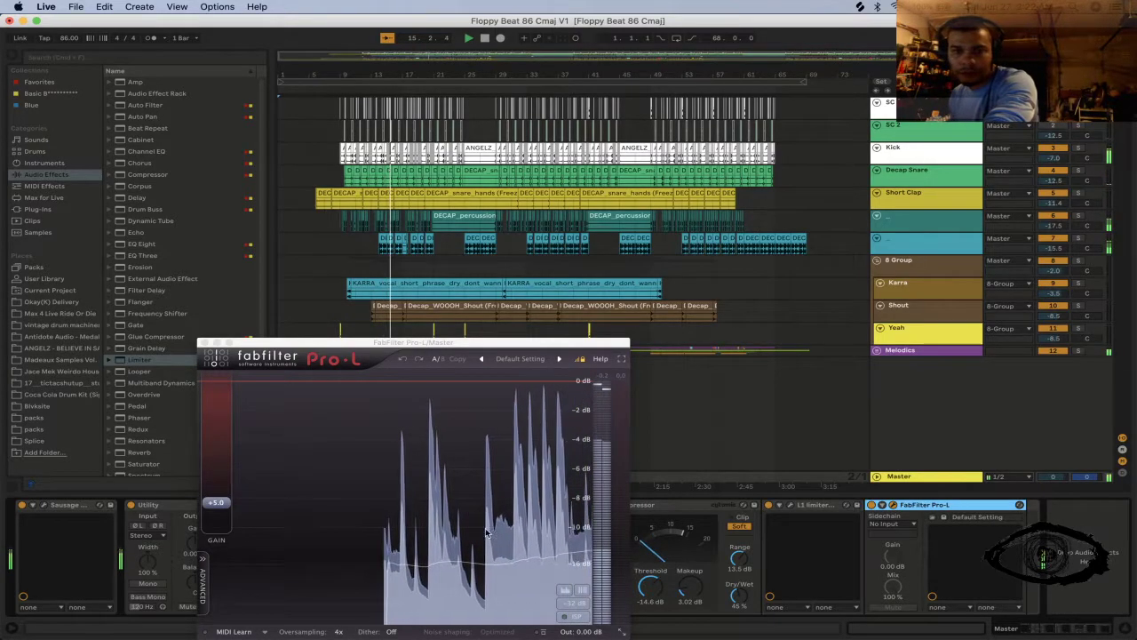
mouse_move(212, 511)
drag(211, 510, 213, 491)
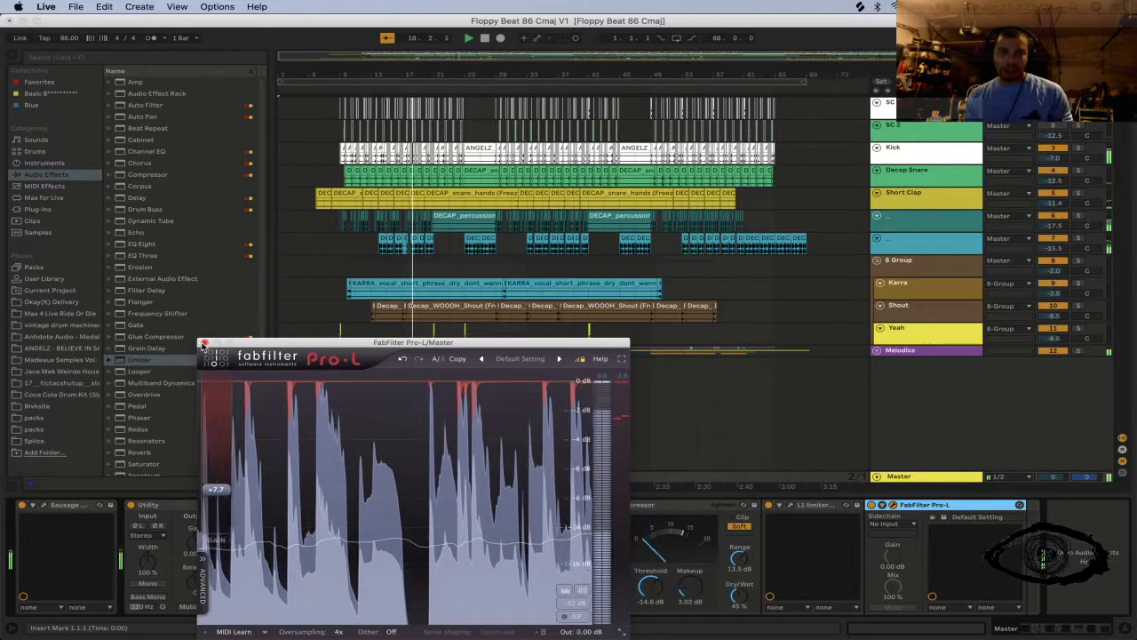
click(205, 342)
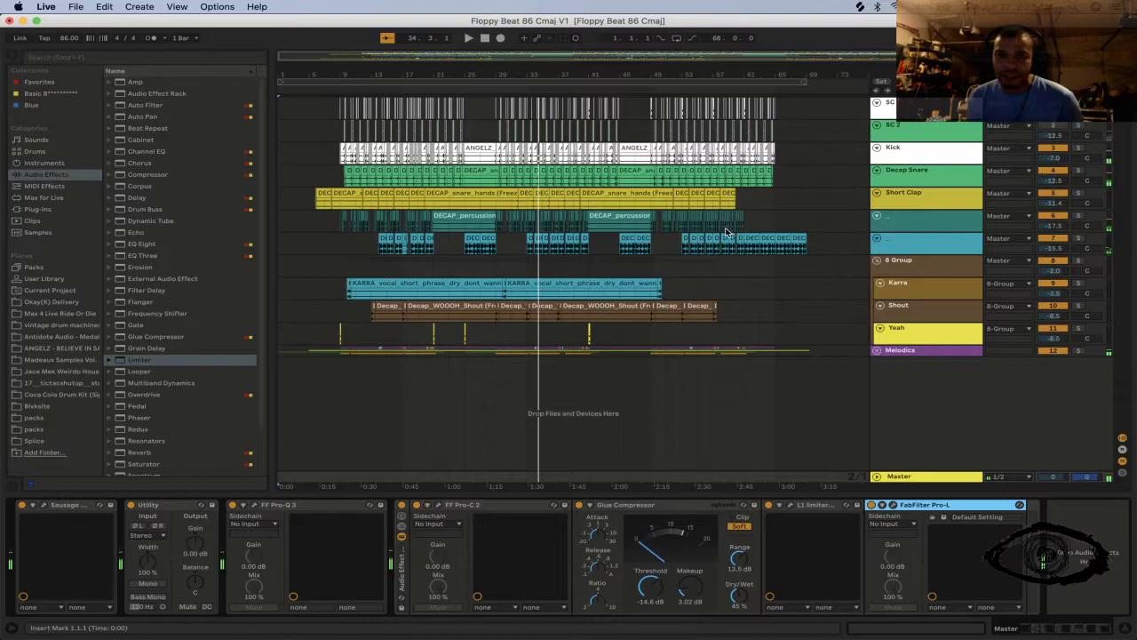
click(682, 253)
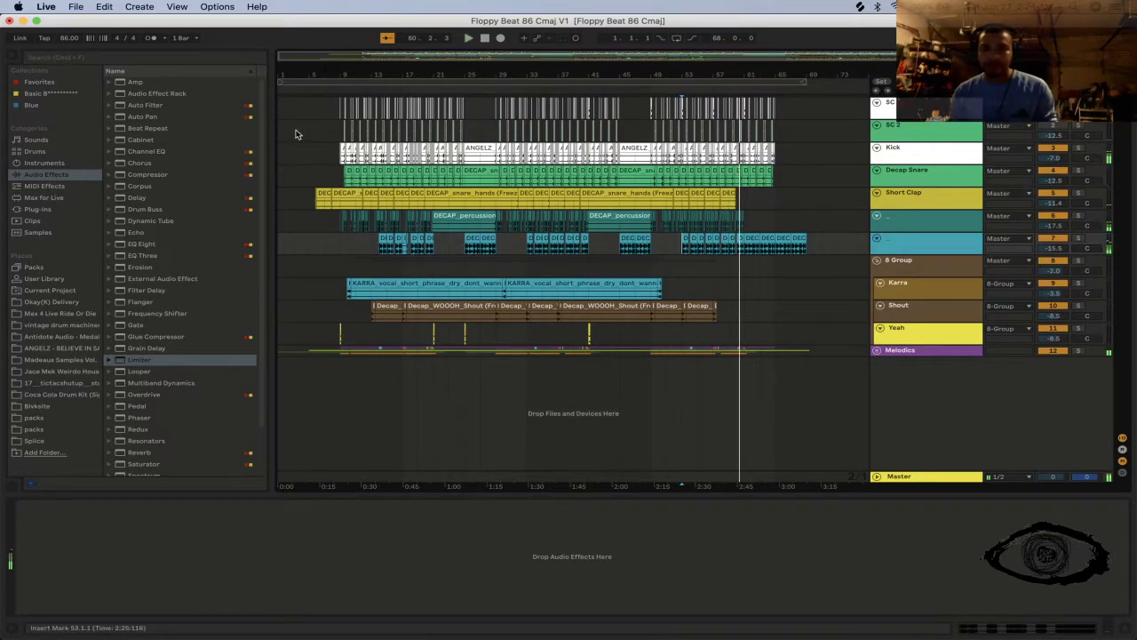
Step: Save the current set and create a new Live Set
key(super+s)
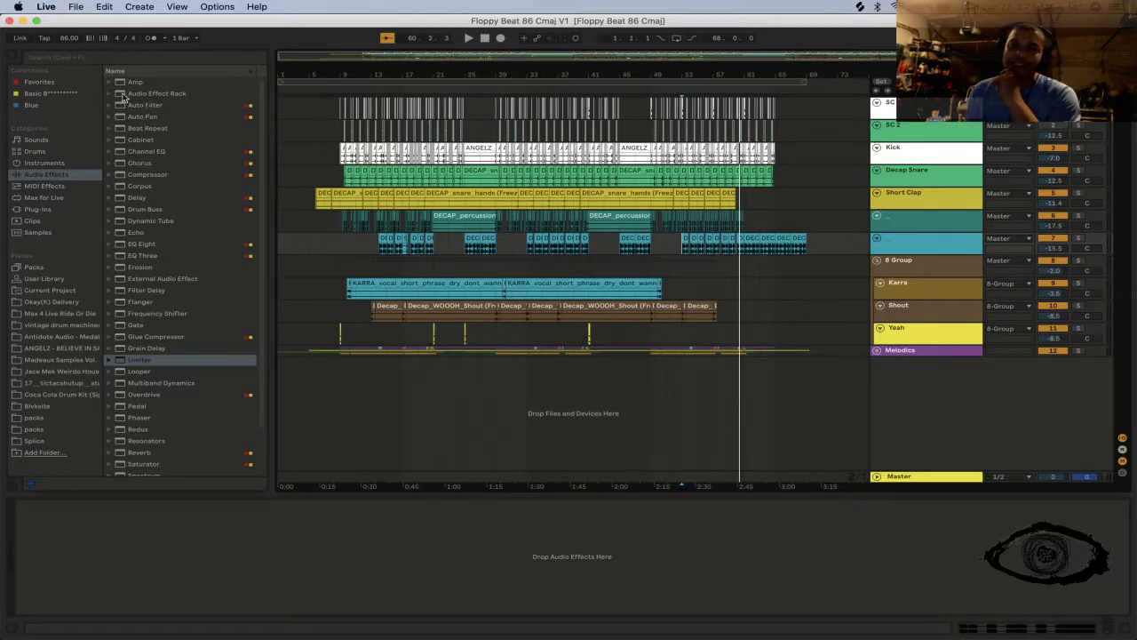
click(71, 6)
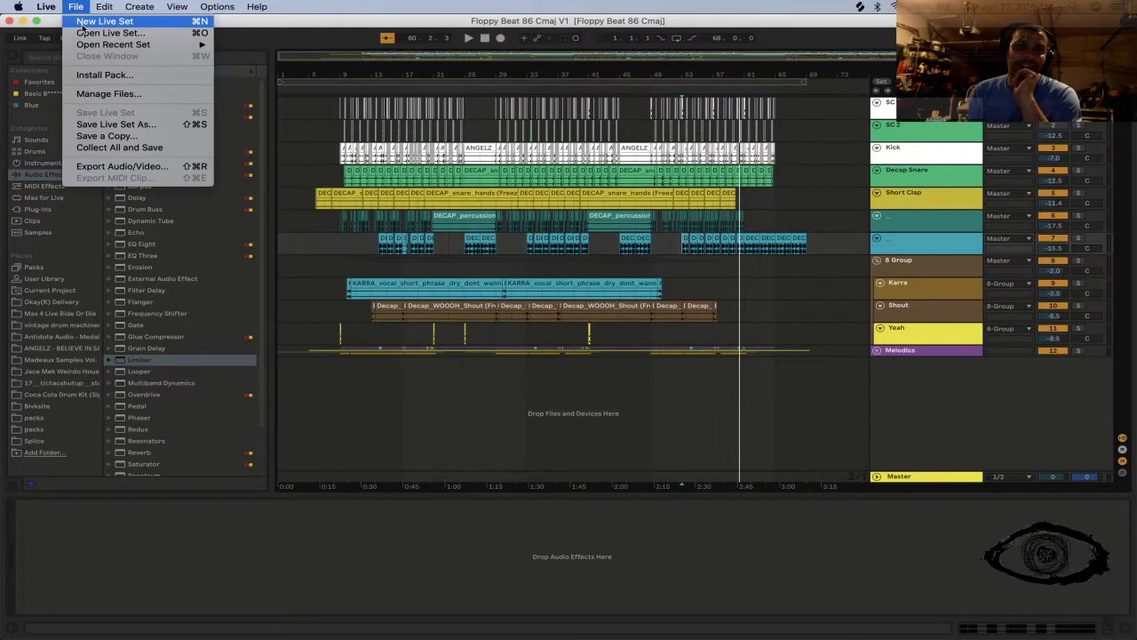
click(83, 22)
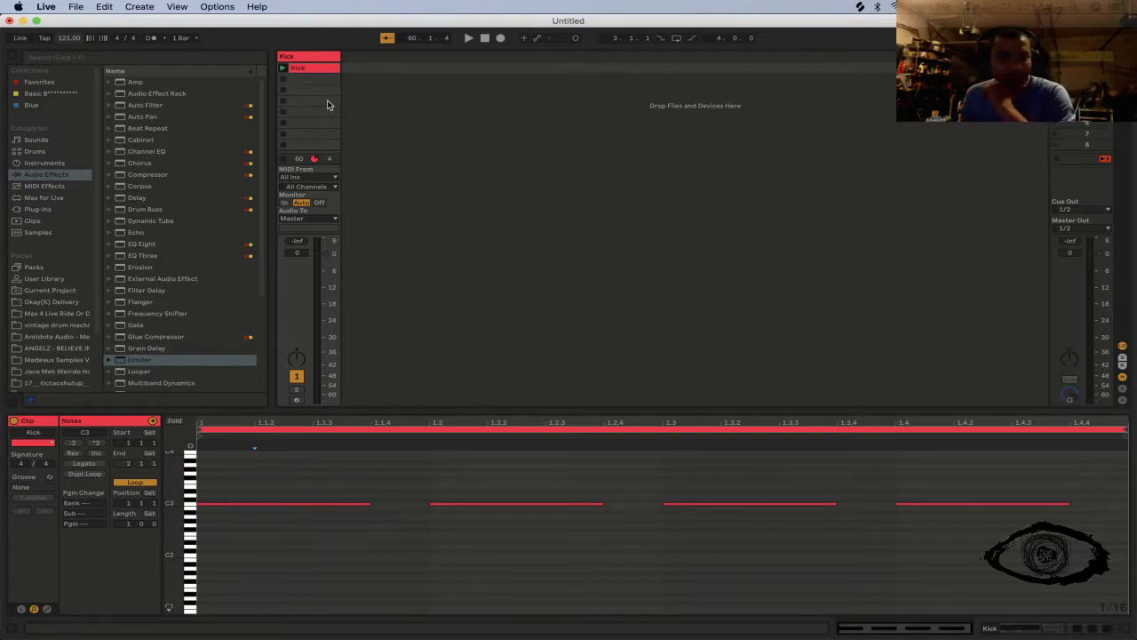
Step: Transpose all notes in the Kick clip down to A2 and show the Kick track's devices
click(284, 70)
drag(226, 463, 1133, 583)
key(Down)
key(Down)
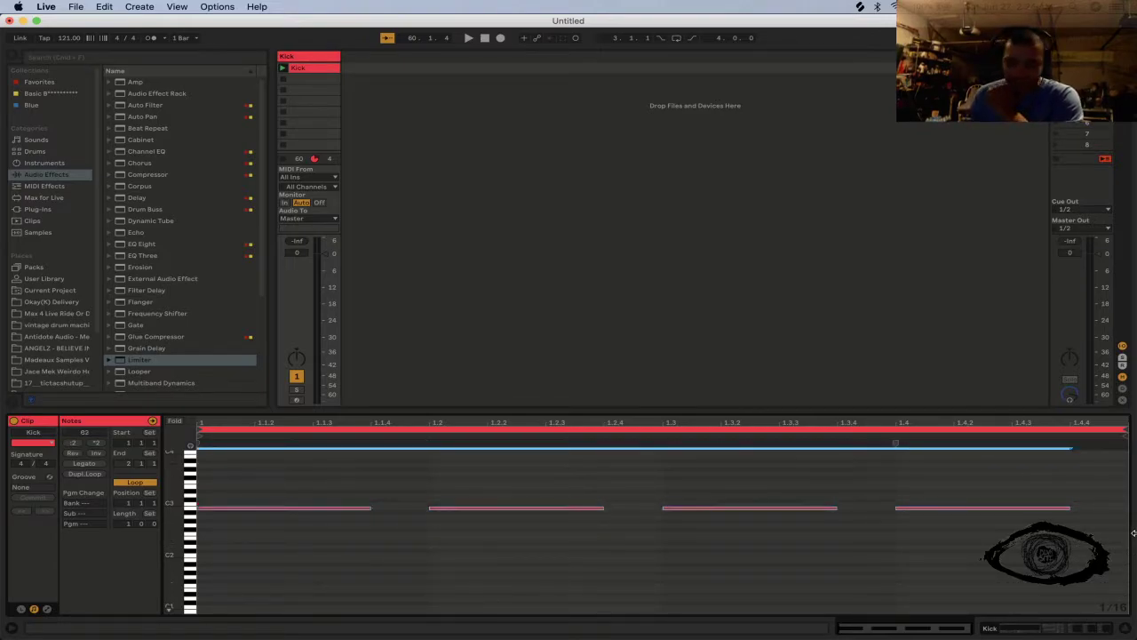
key(Down)
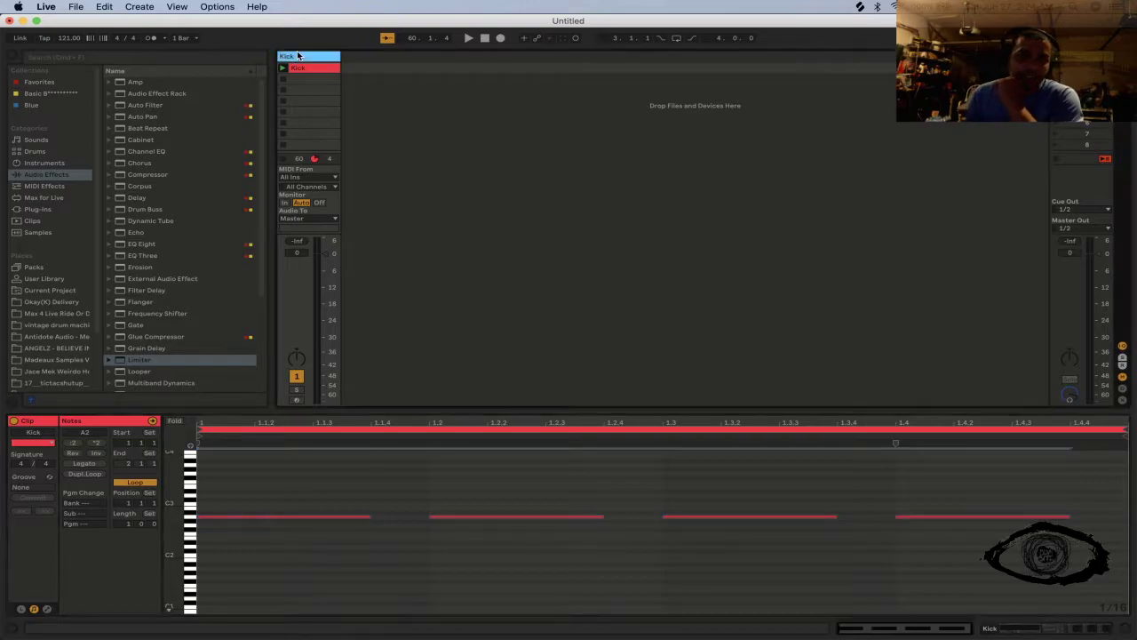
click(298, 56)
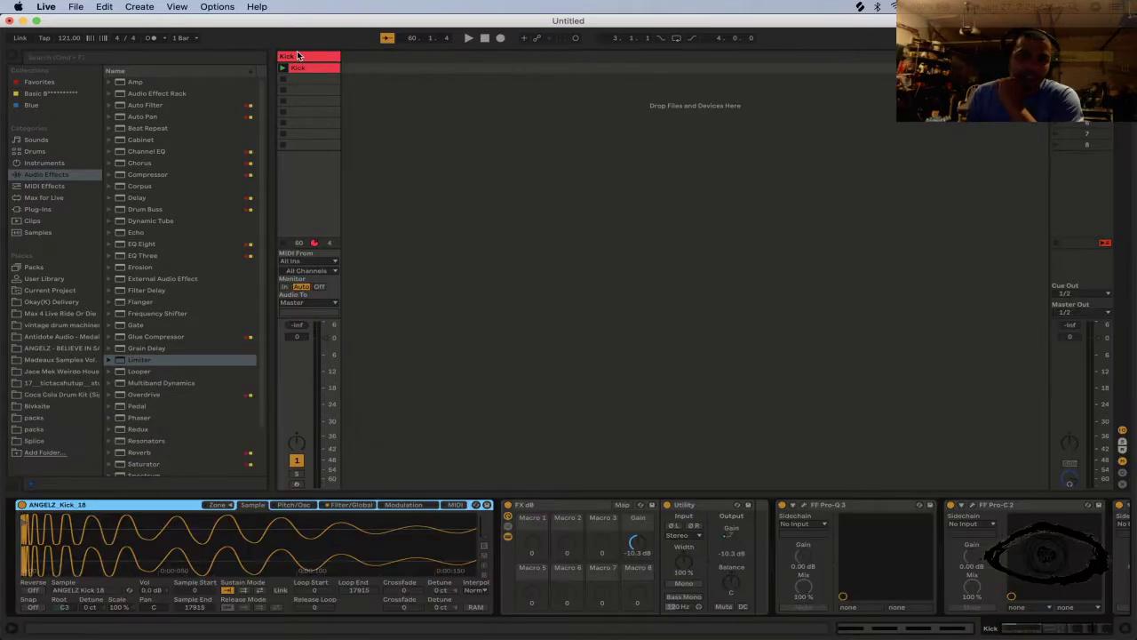
Step: Set the Root key of the Kick track's ANGELZ_Kick_18 sample to A2 and play the set to hear it
click(74, 609)
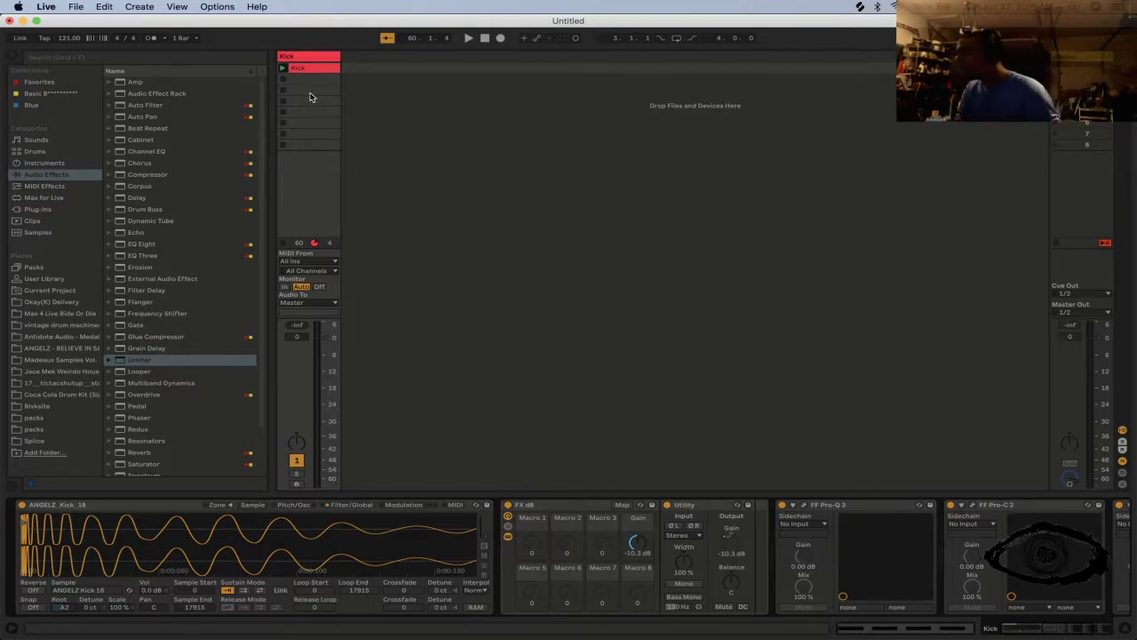
key(space)
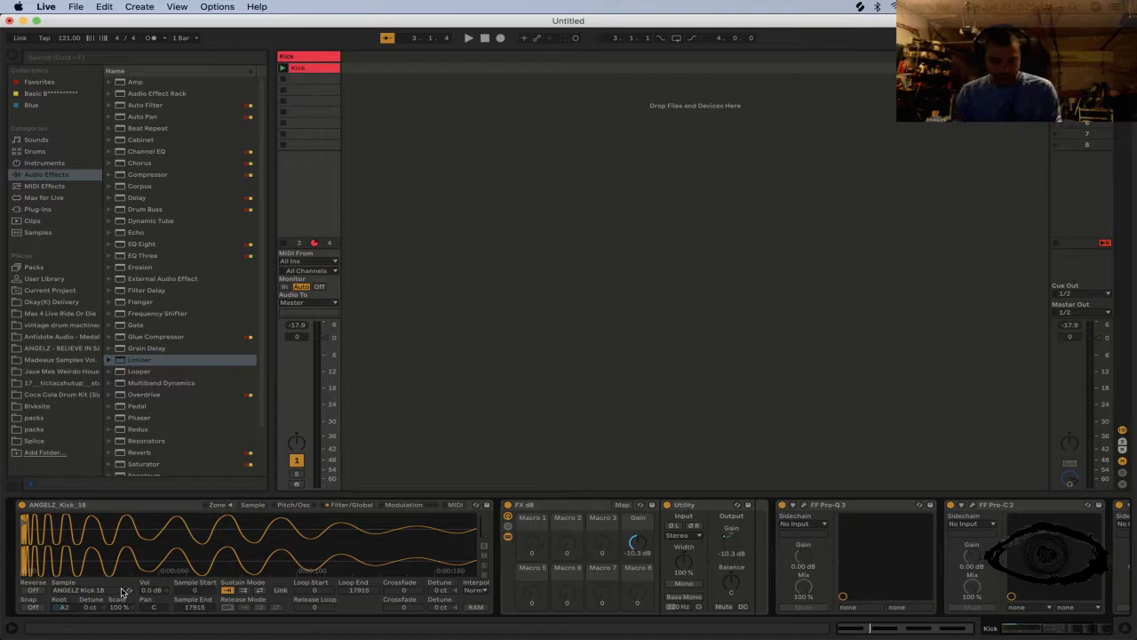
key(super+Tab)
key(super+Tab)
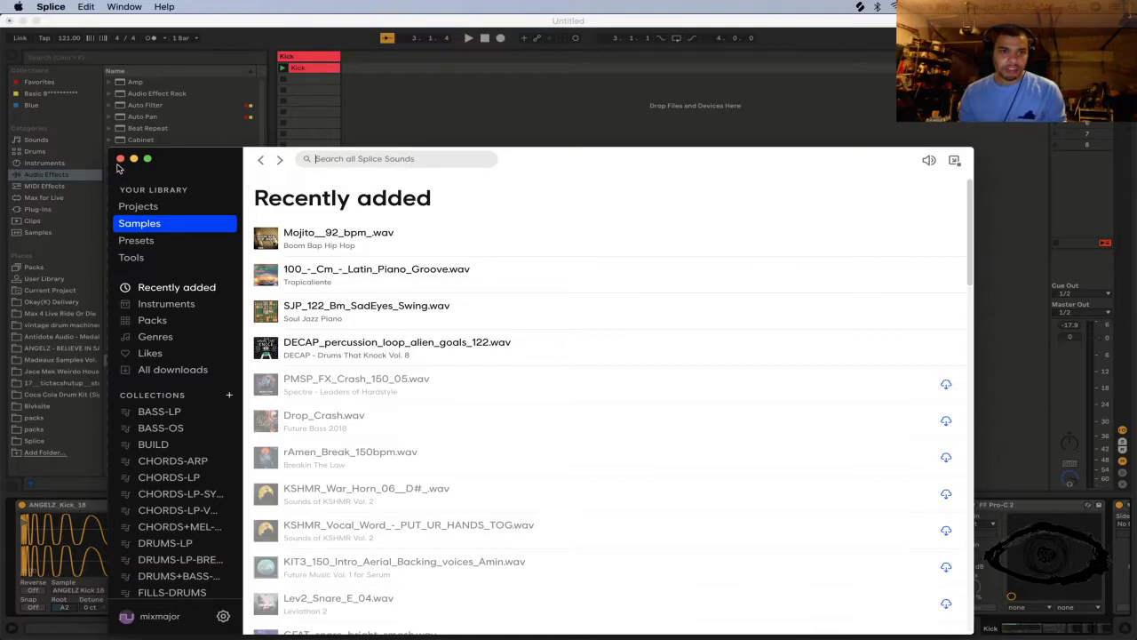
click(120, 159)
Step: Start opening another Live Set, search the whole Mac for "piano" and look through the matching files
click(76, 6)
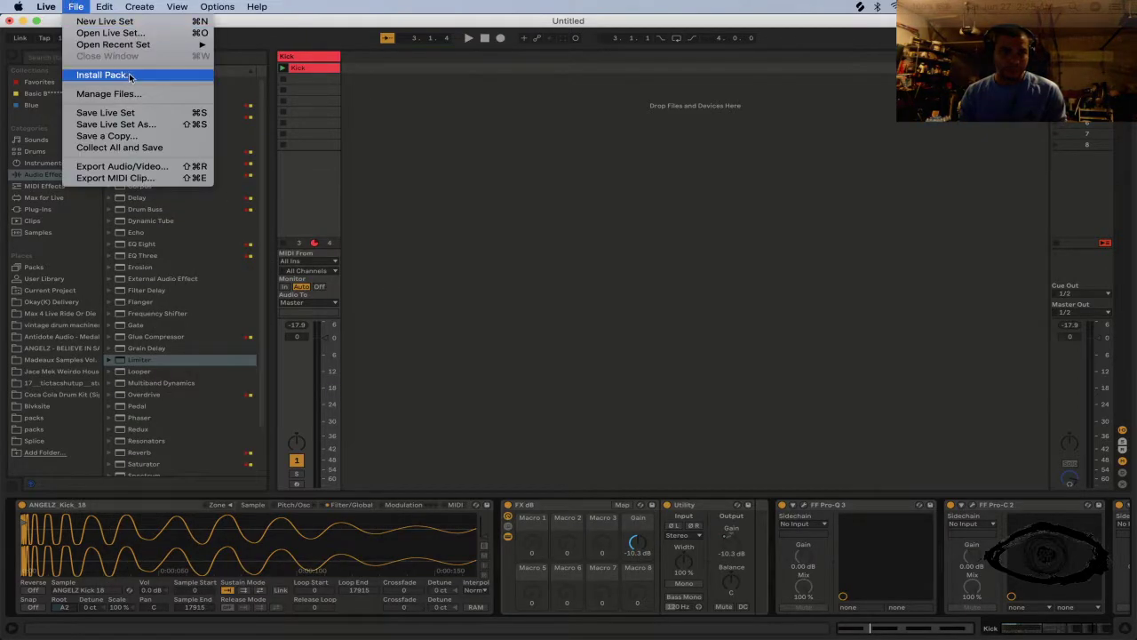
click(131, 33)
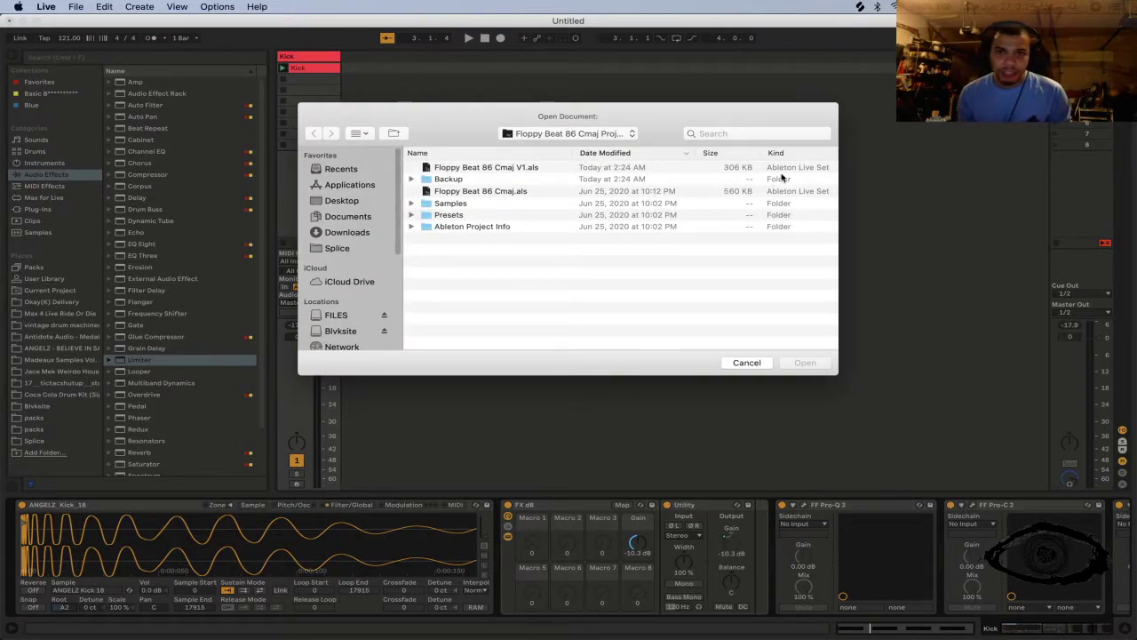
click(785, 133)
text(p)
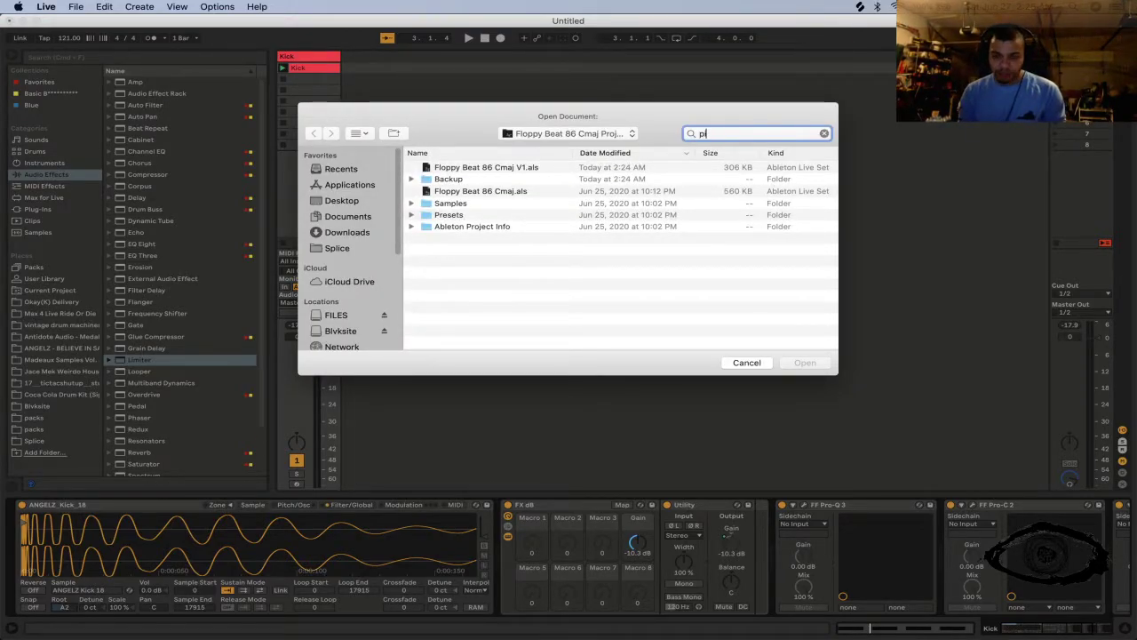
text(iano)
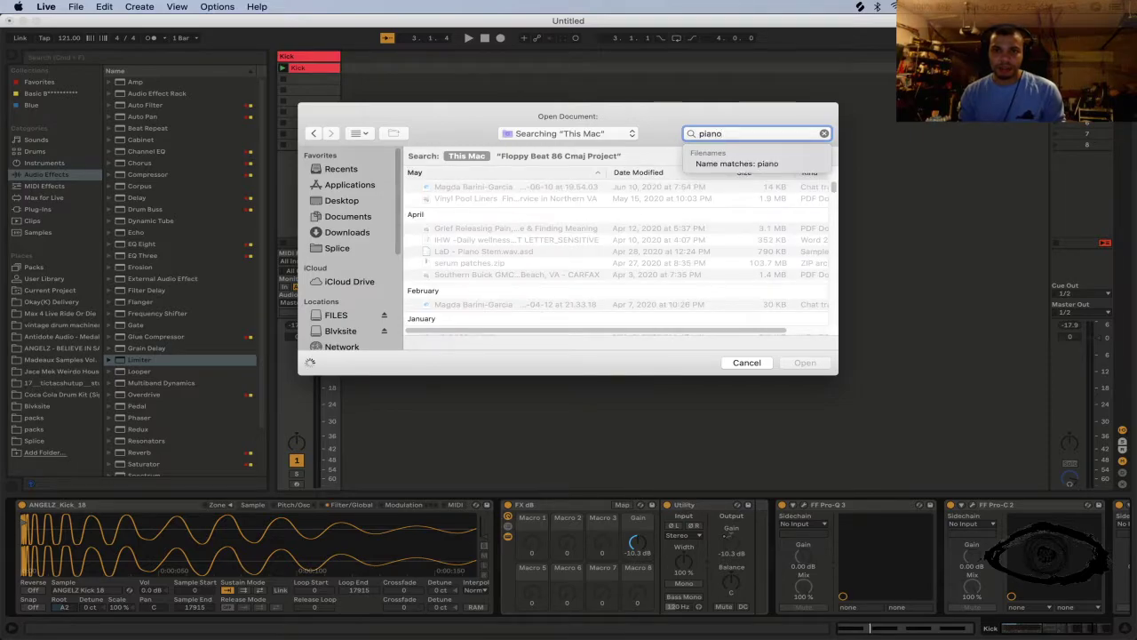
scroll(545, 267, down, 5)
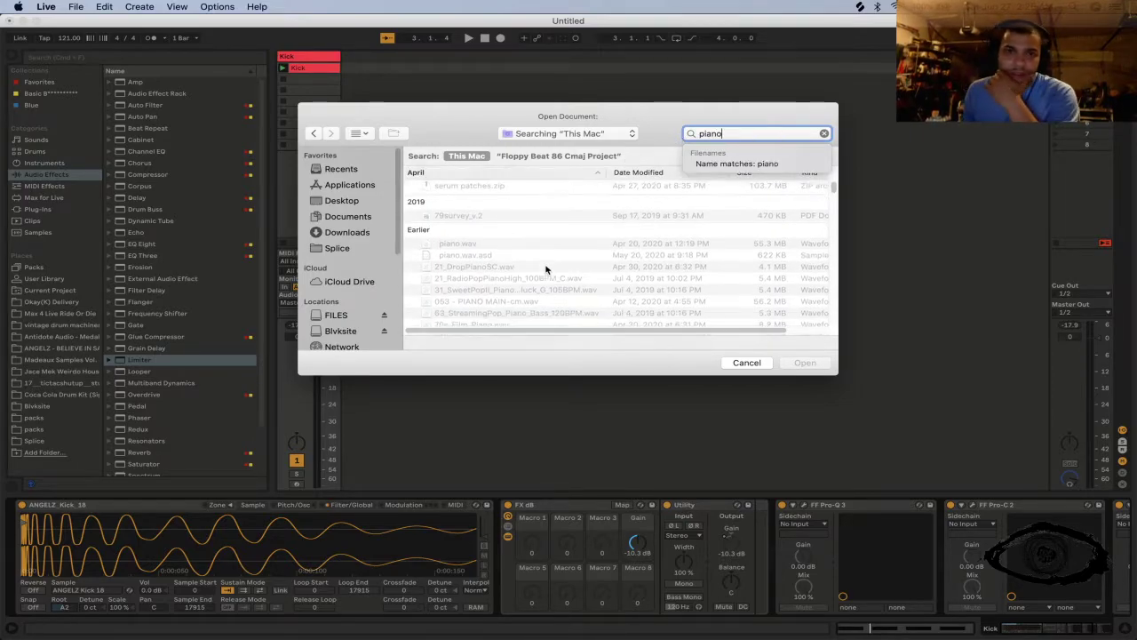
scroll(549, 270, down, 5)
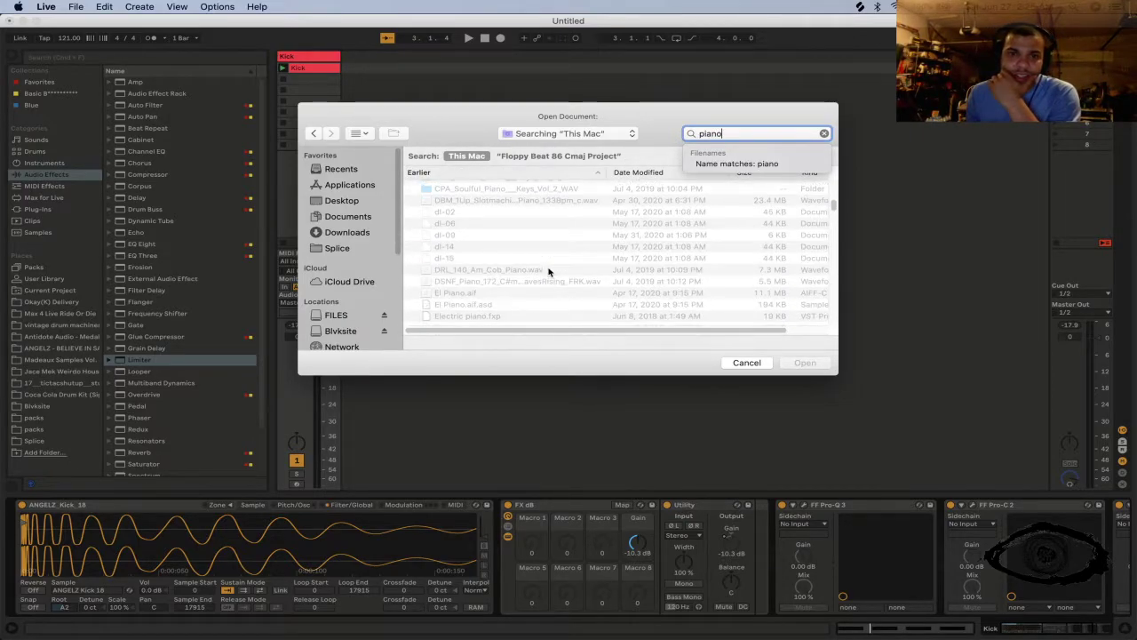
scroll(548, 271, down, 10)
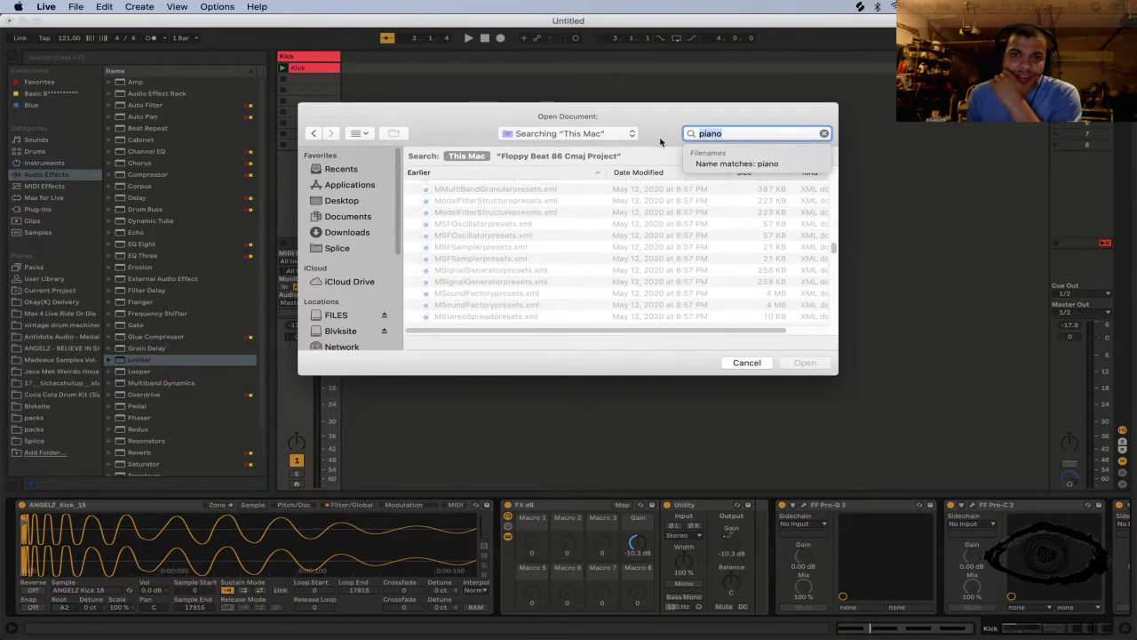
Step: Search the Mac for the artist's first name instead and select the most recent backup Live Set
text(top)
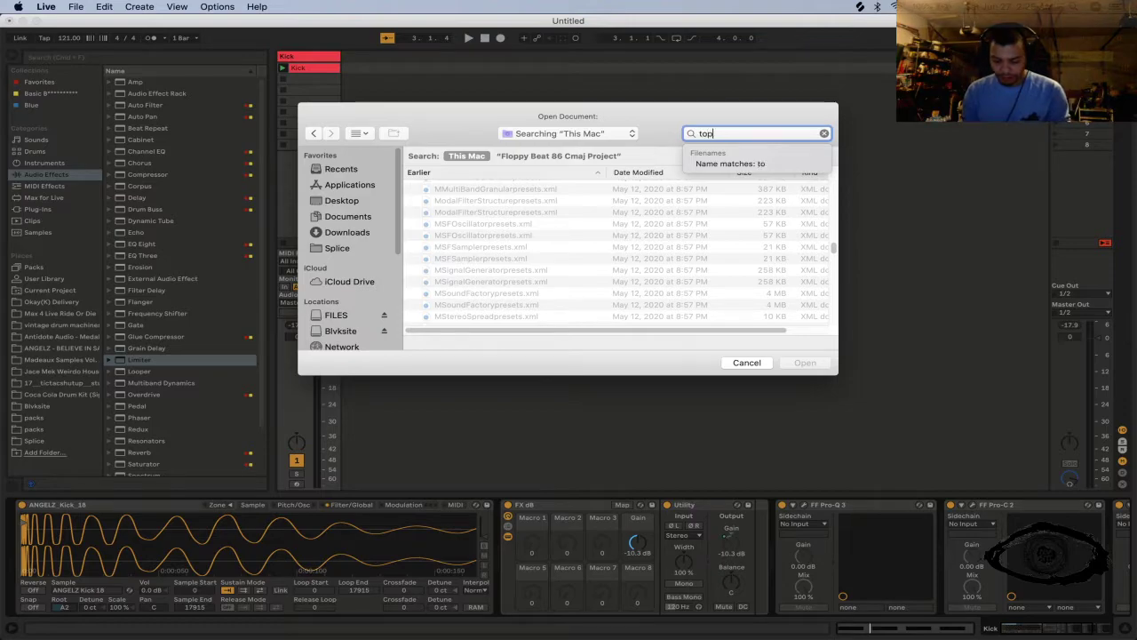
text(her)
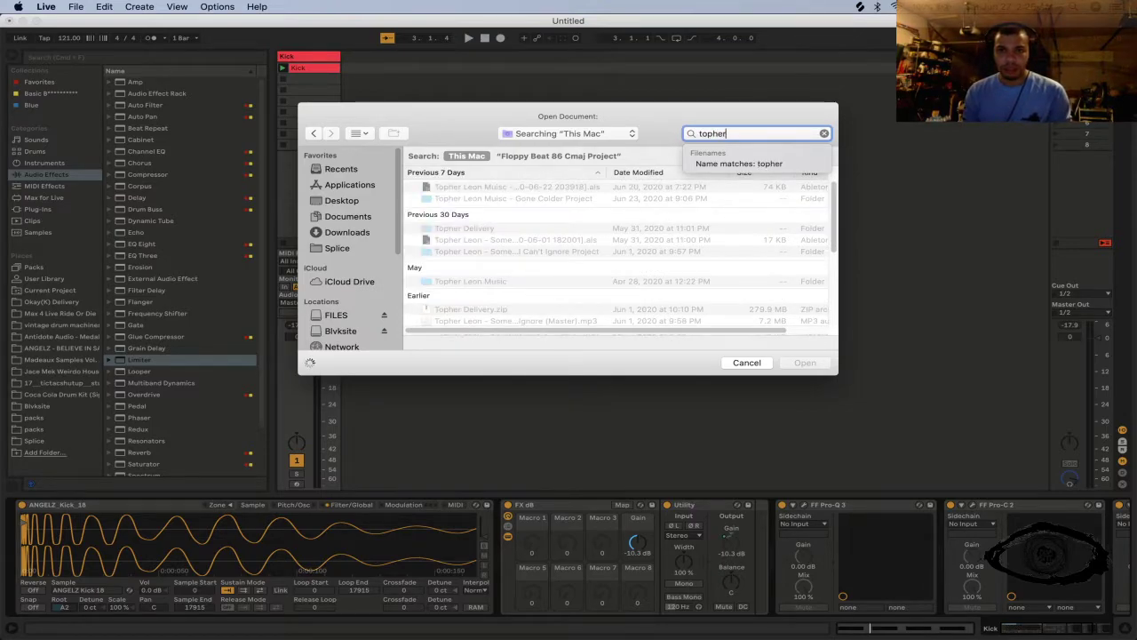
click(459, 187)
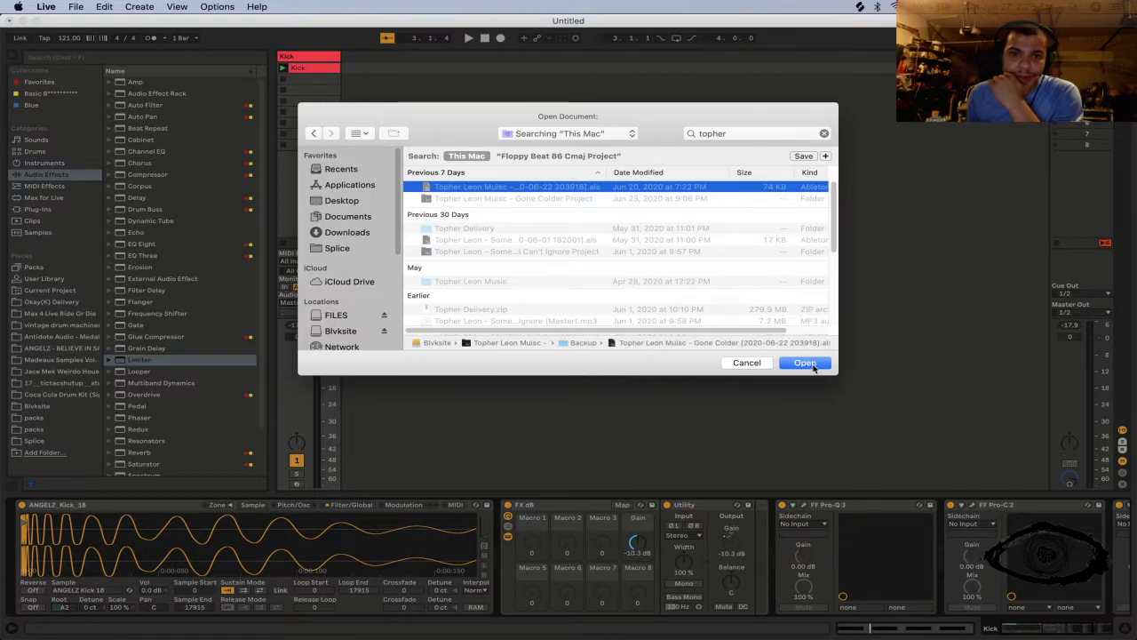
Step: Open the v4 Live Set from the FPB x Blvkiste Collab Track 3 project on the Blvksite drive, saving the current set as Untitled.als
click(343, 344)
click(344, 329)
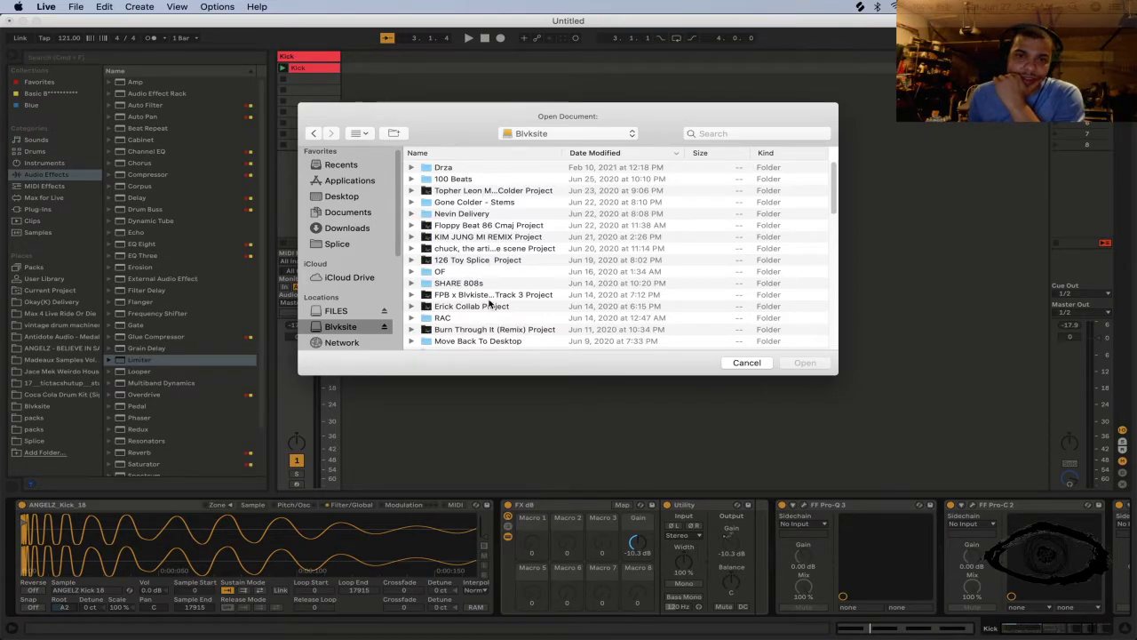
click(487, 297)
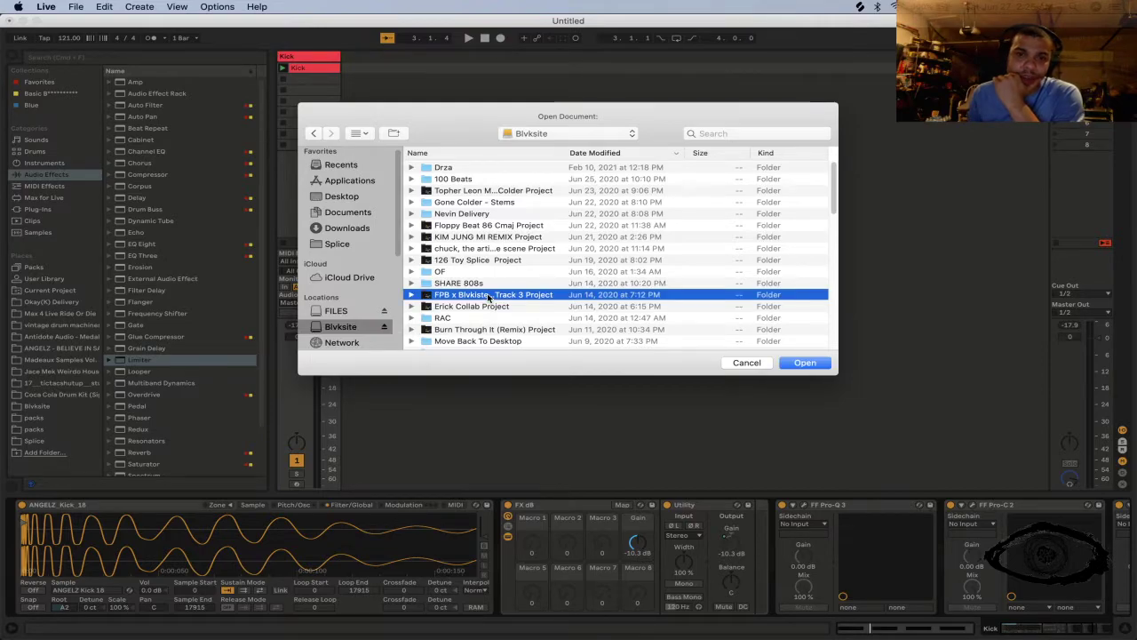
double_click(488, 297)
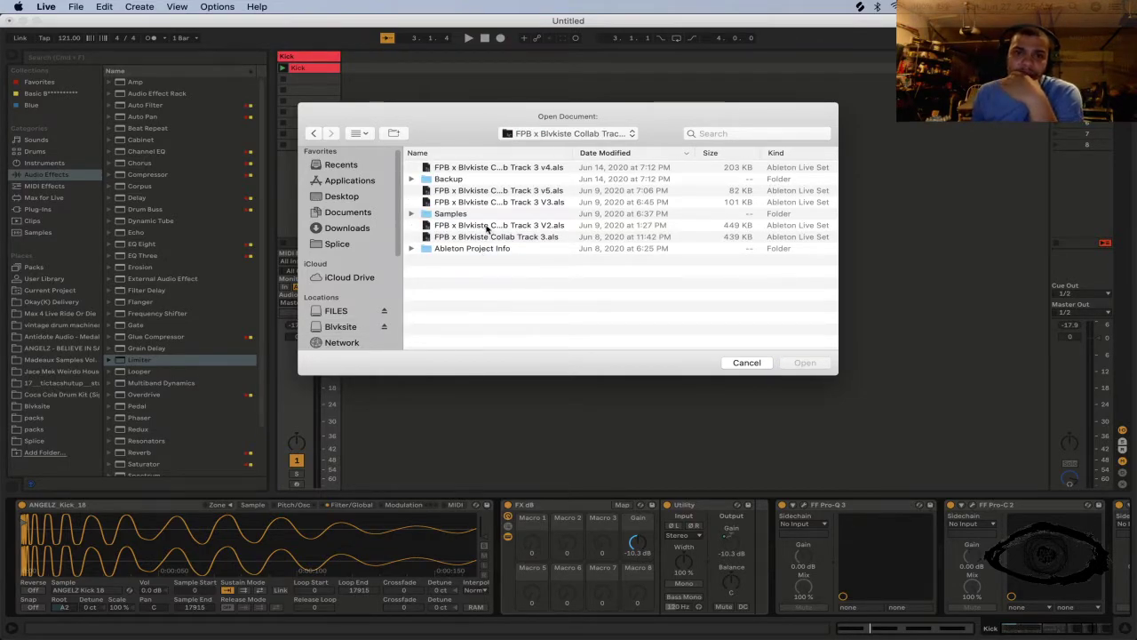
double_click(524, 169)
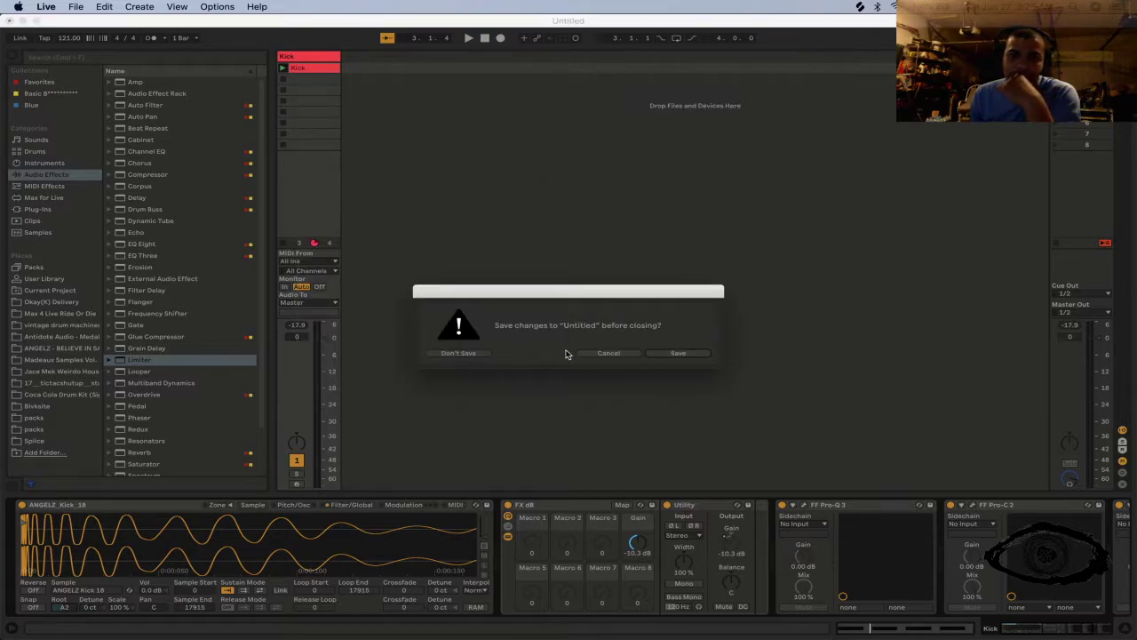
click(668, 355)
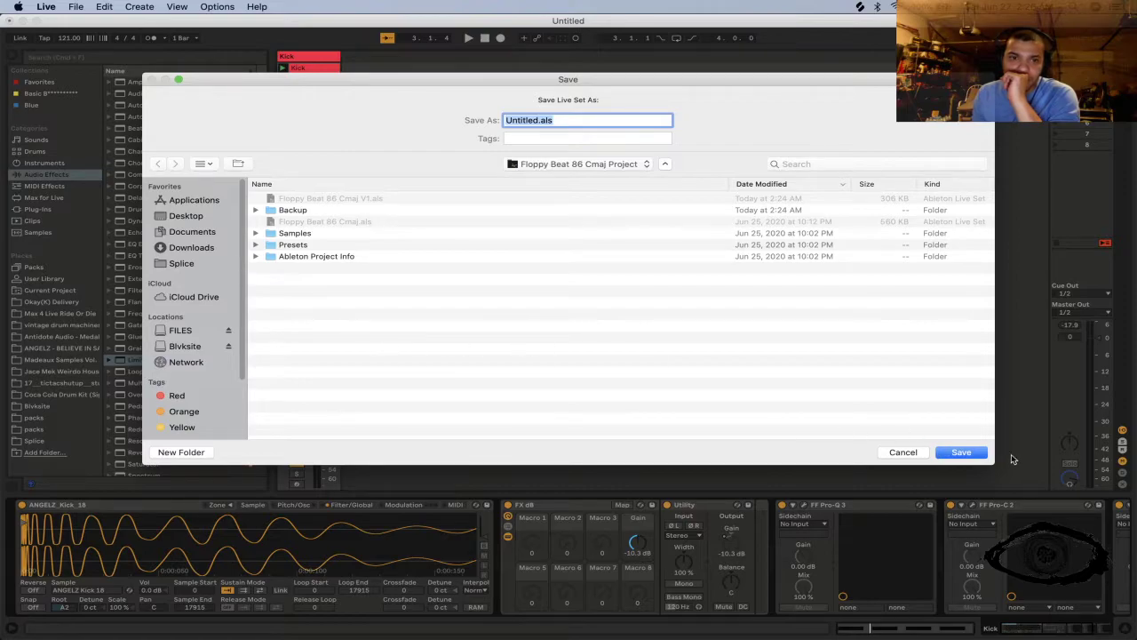
click(962, 452)
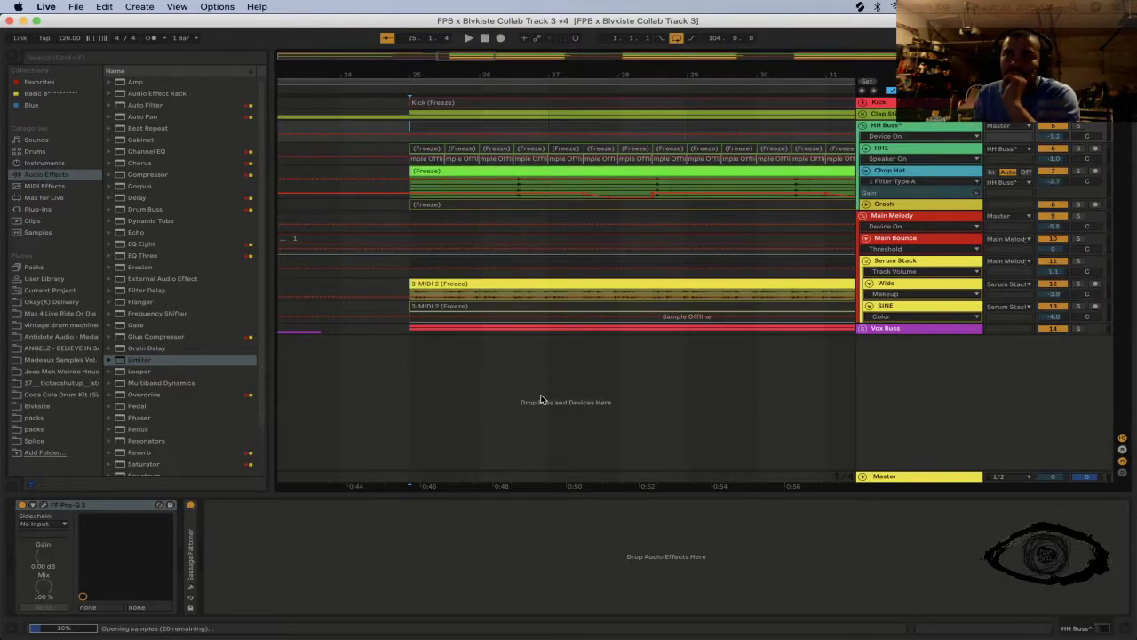
Step: Hide the browser and fit the whole arrangement into view, briefly playing the song from bar 1
drag(599, 80, 415, 68)
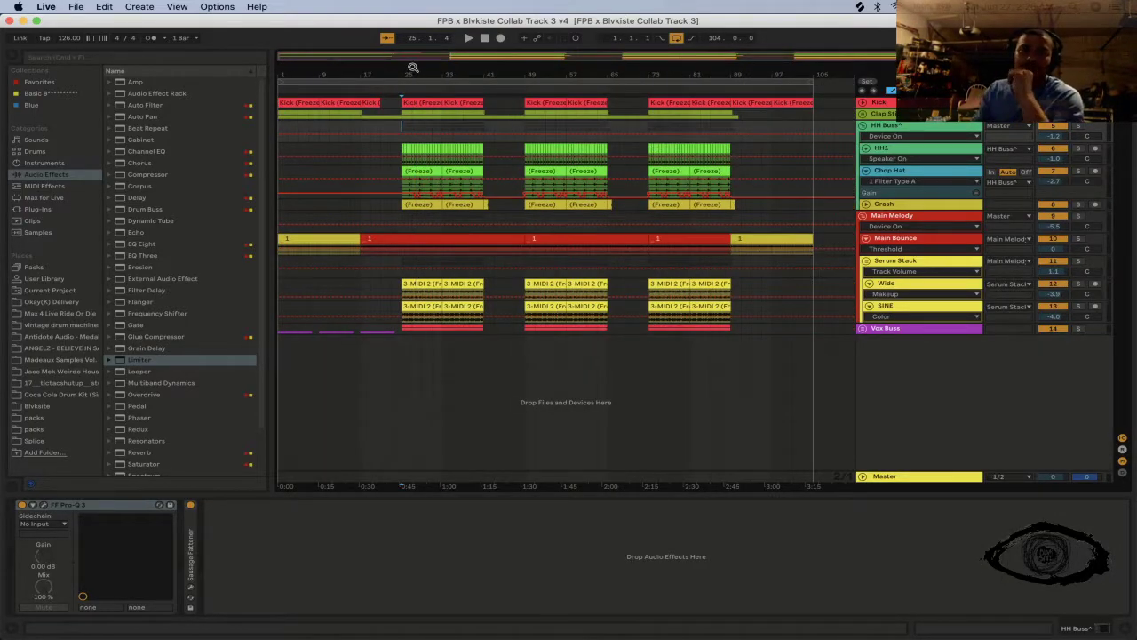
click(279, 216)
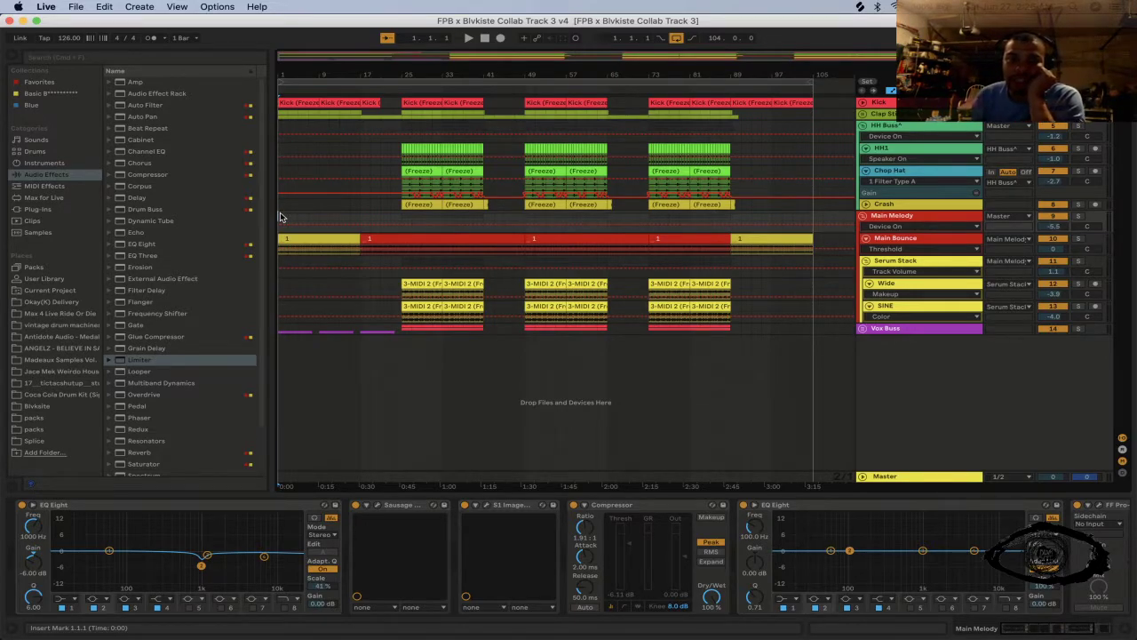
key(space)
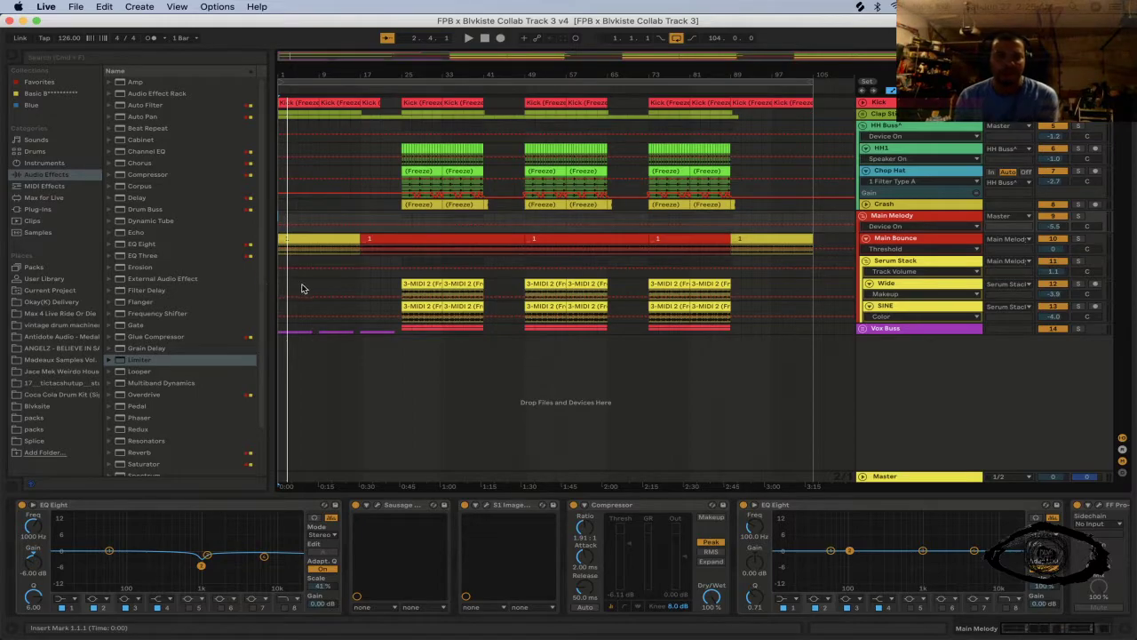
click(12, 57)
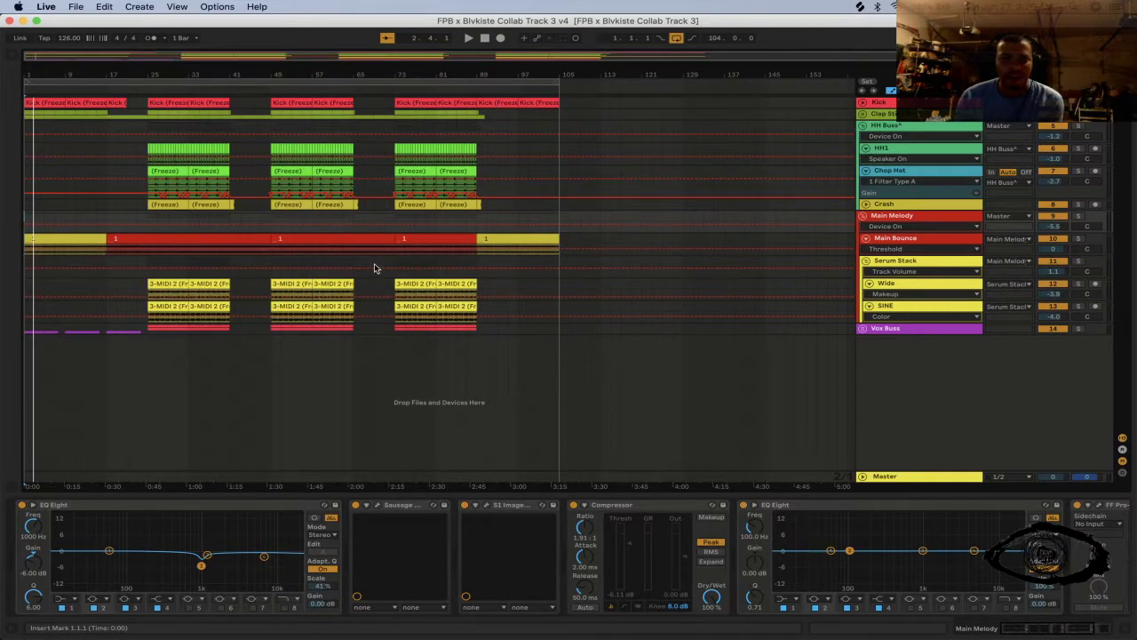
key(super+a)
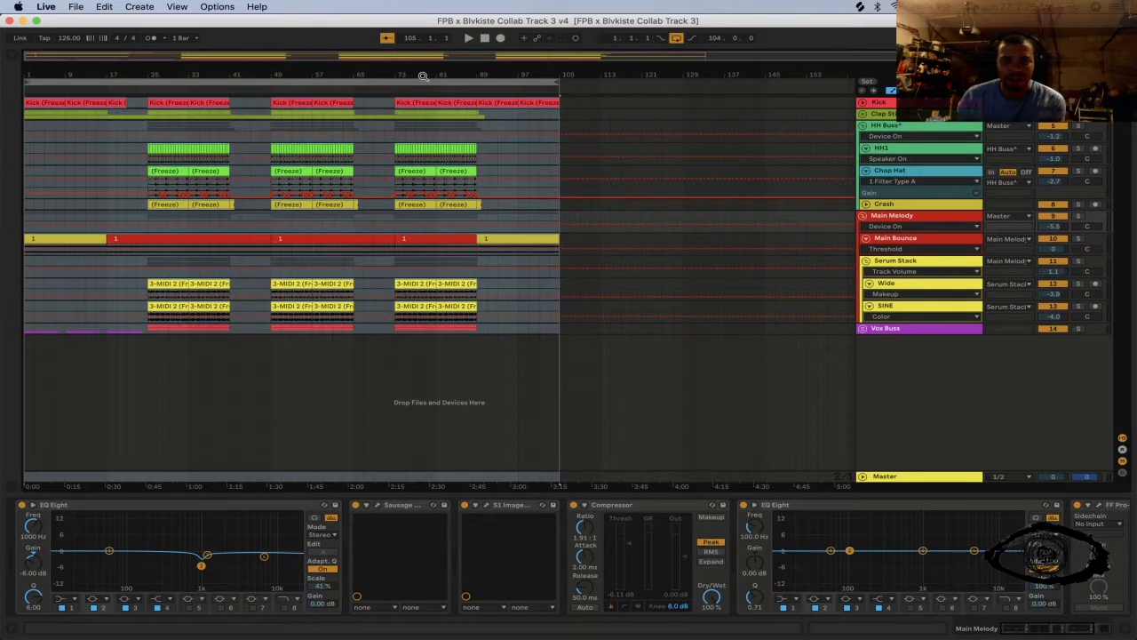
key(z)
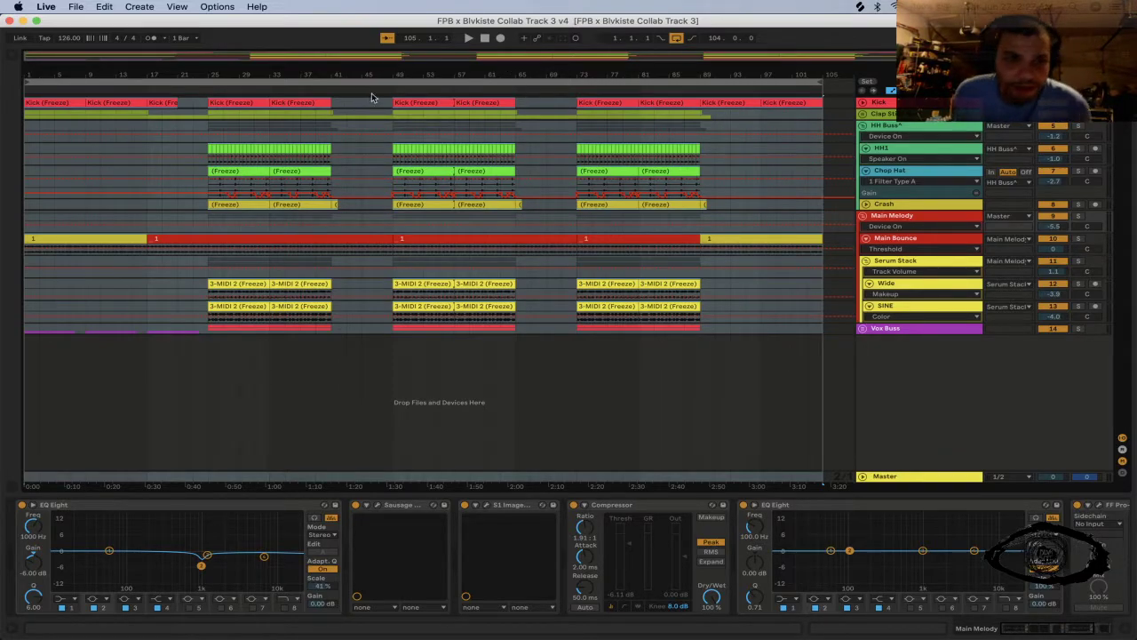
Step: Play the song from the first Kick clip and unfold the Vox Buss and Clap Stick groups
click(41, 103)
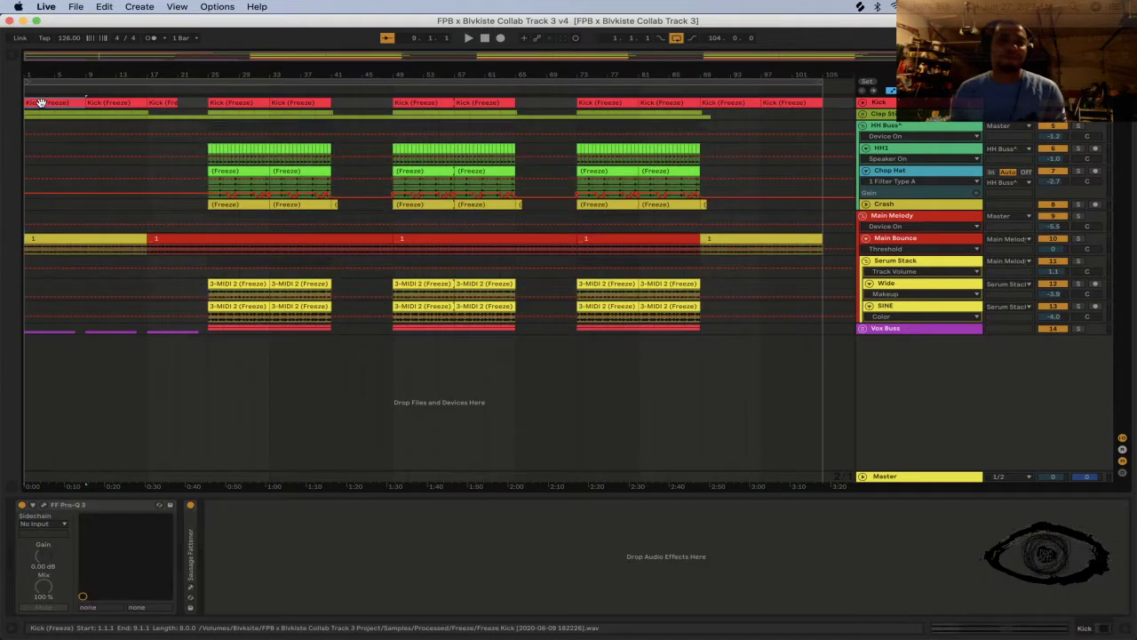
key(space)
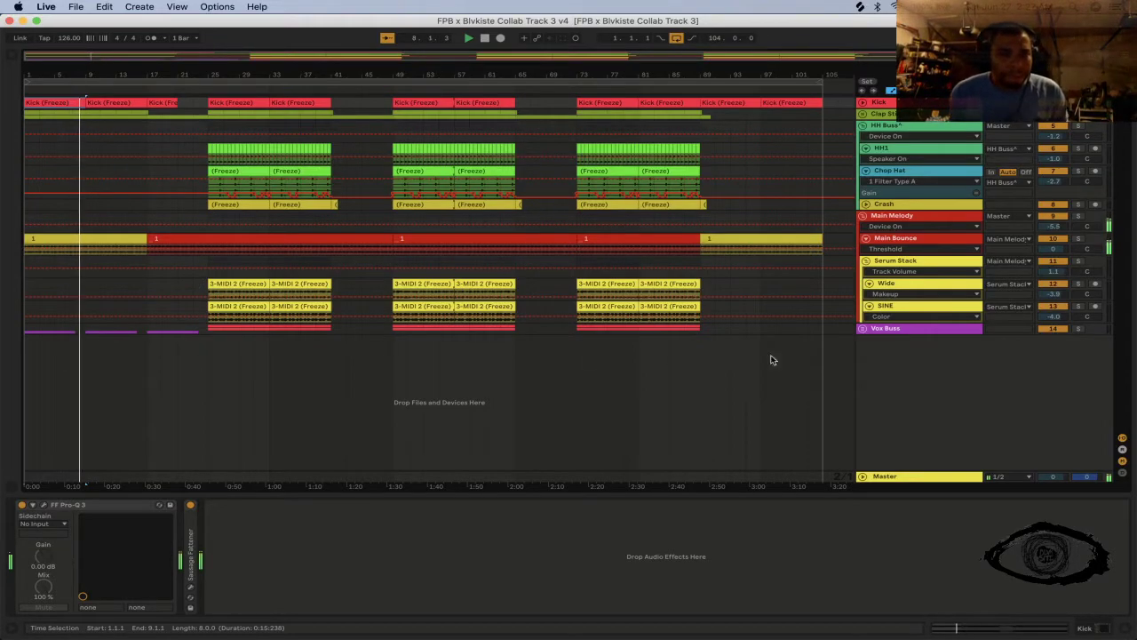
click(862, 329)
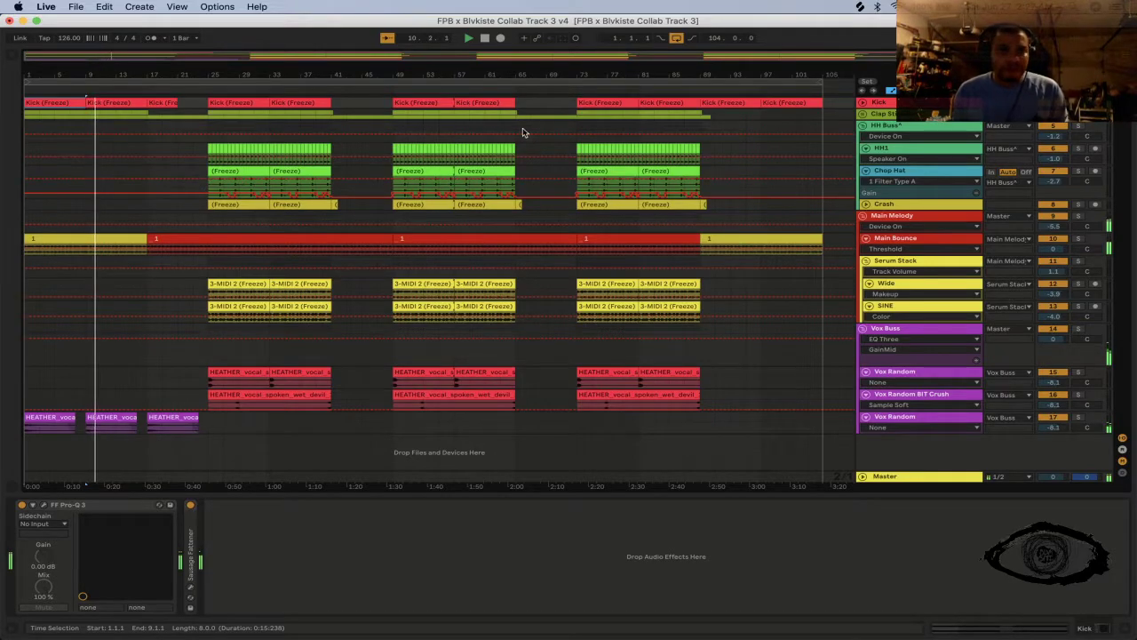
click(863, 126)
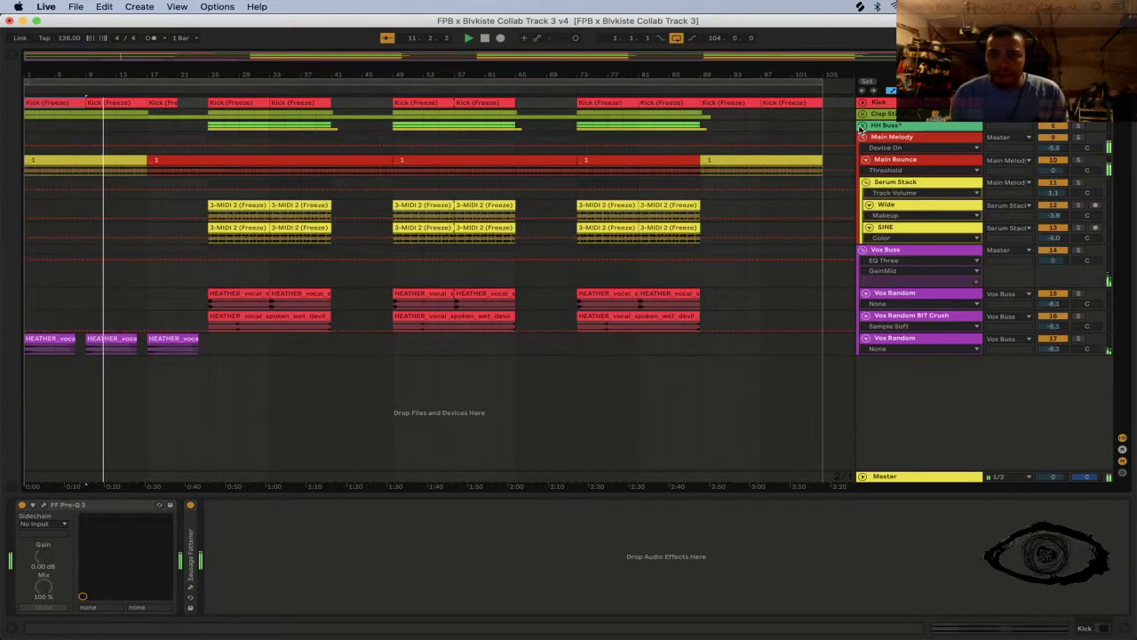
click(862, 126)
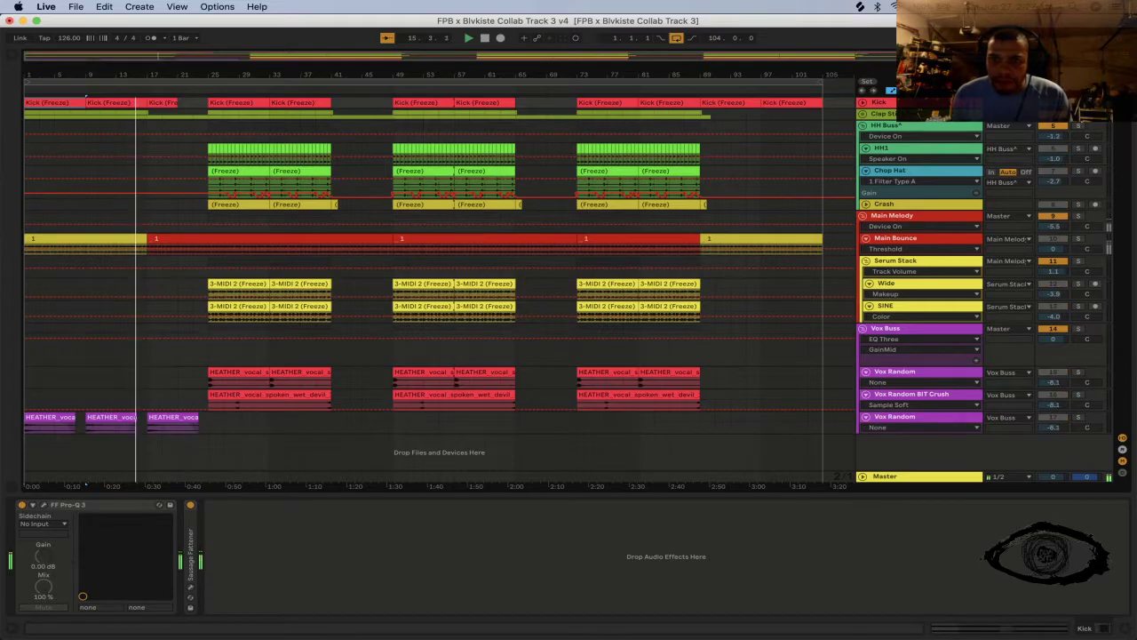
click(863, 115)
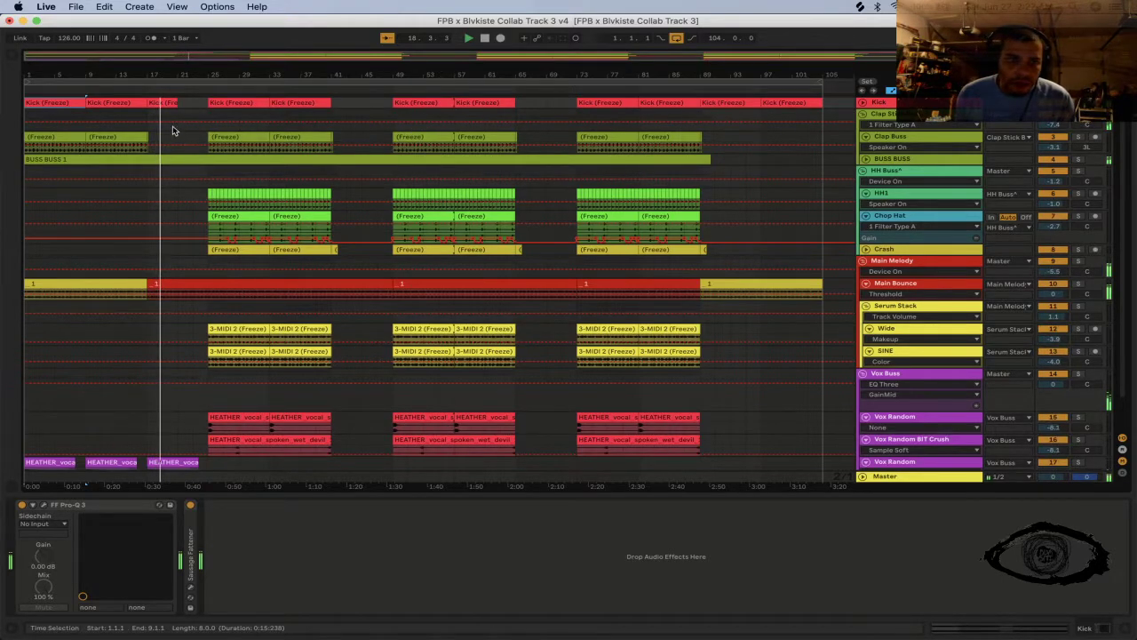
Step: Play the song from bar 9, unfold and solo the BUSS BUSS track, and listen to it just before bar 25
click(140, 151)
click(89, 144)
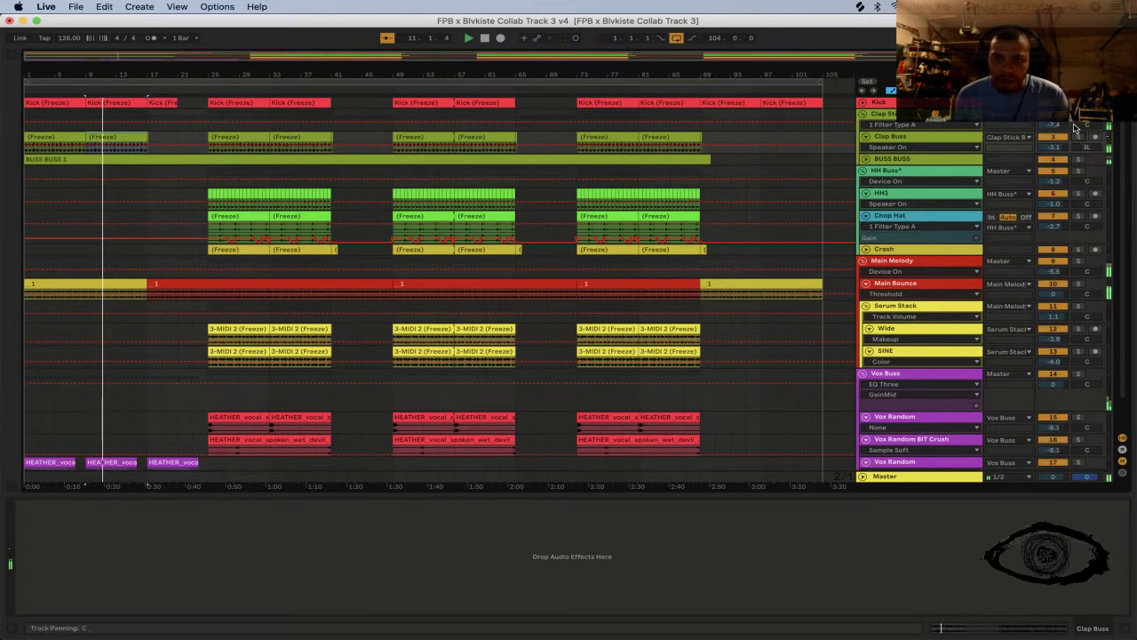
click(867, 158)
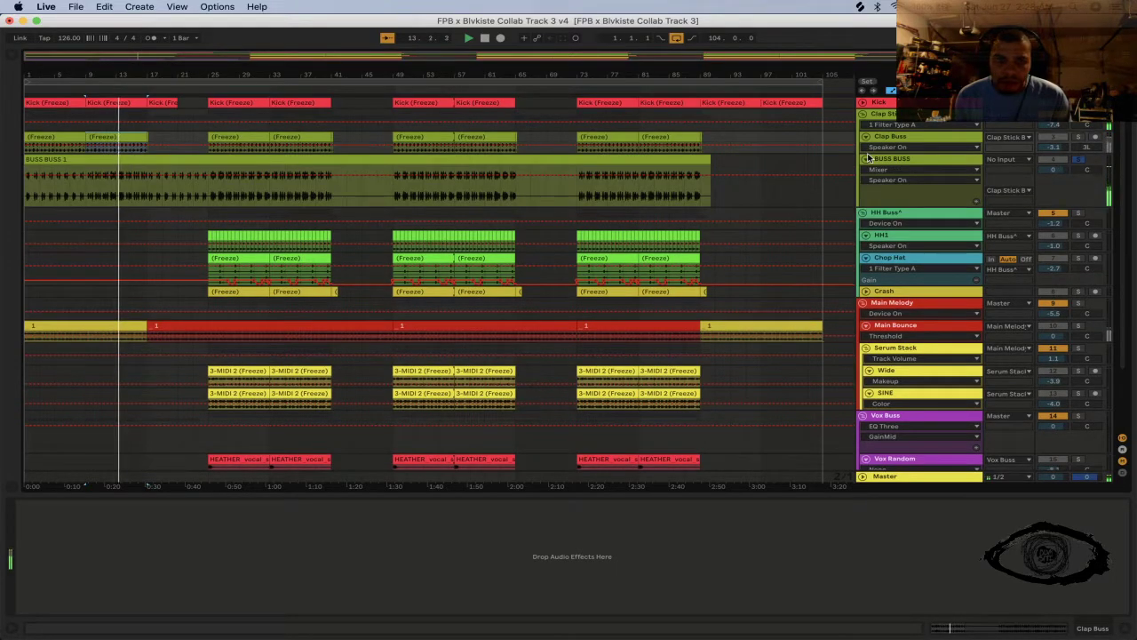
click(194, 189)
click(214, 189)
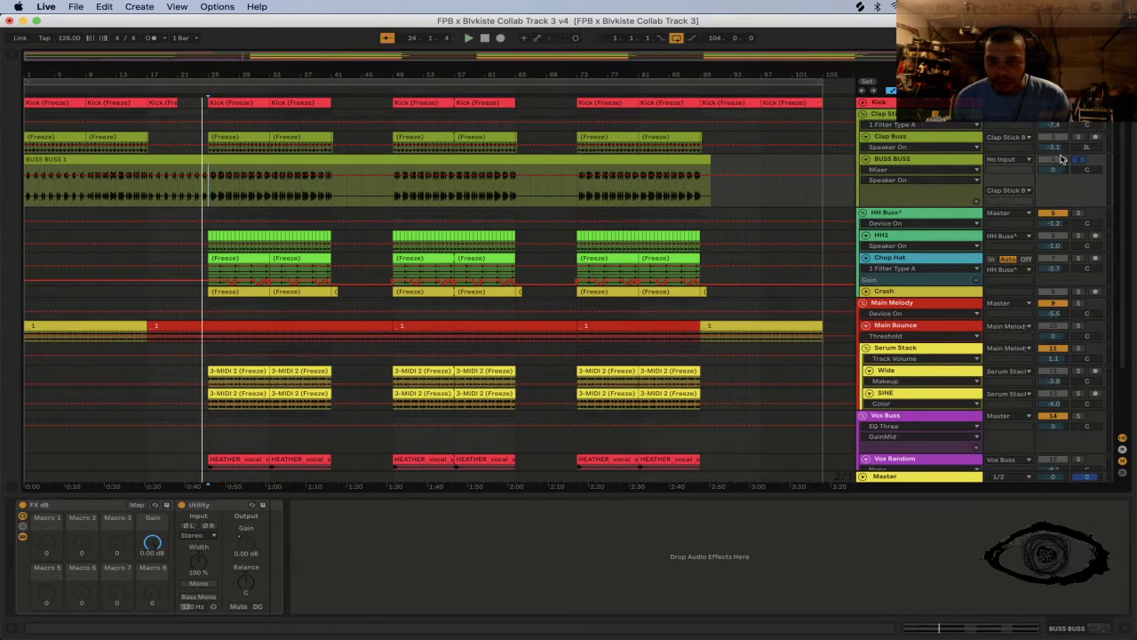
click(968, 165)
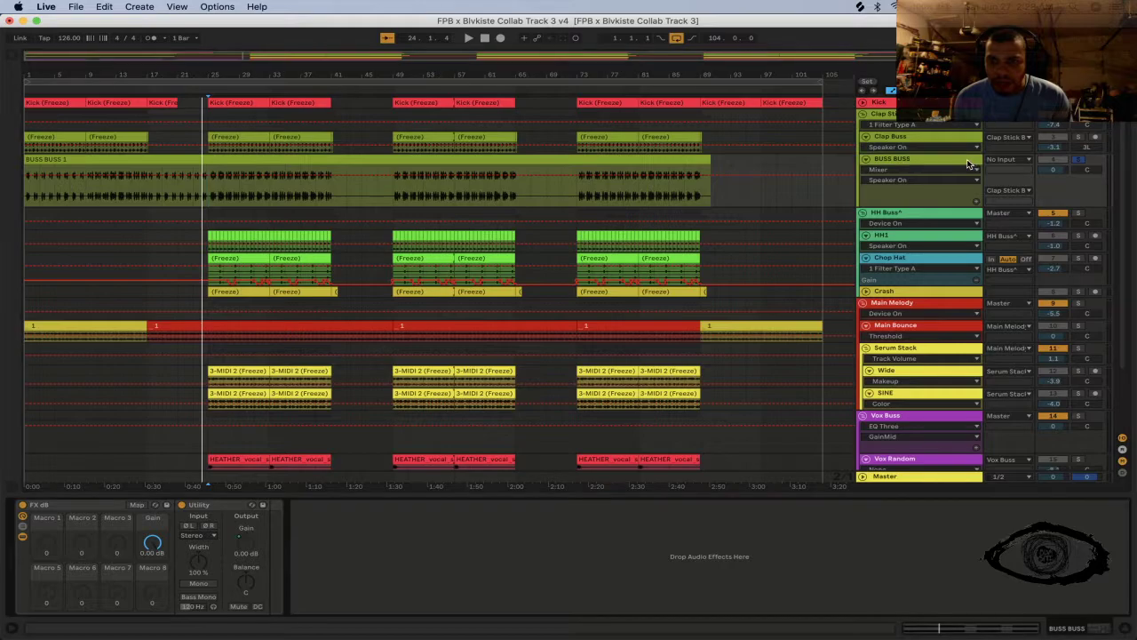
Step: Find FF Pro-Q 3 among the favorites by searching for "pro" and load it on the BUSS BUSS track
click(16, 55)
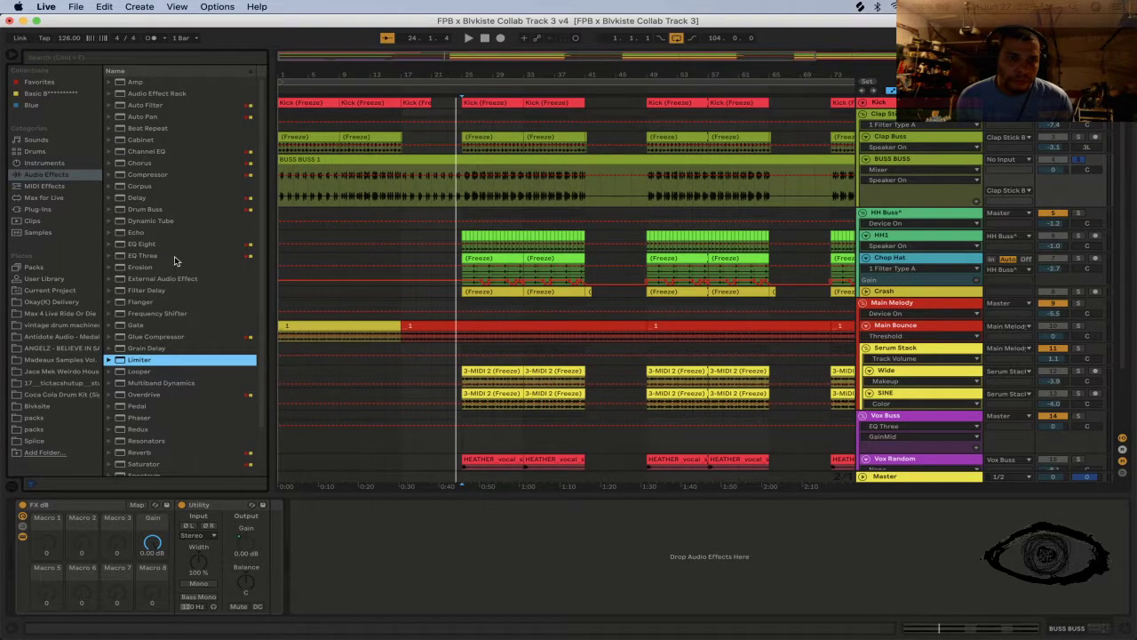
click(39, 82)
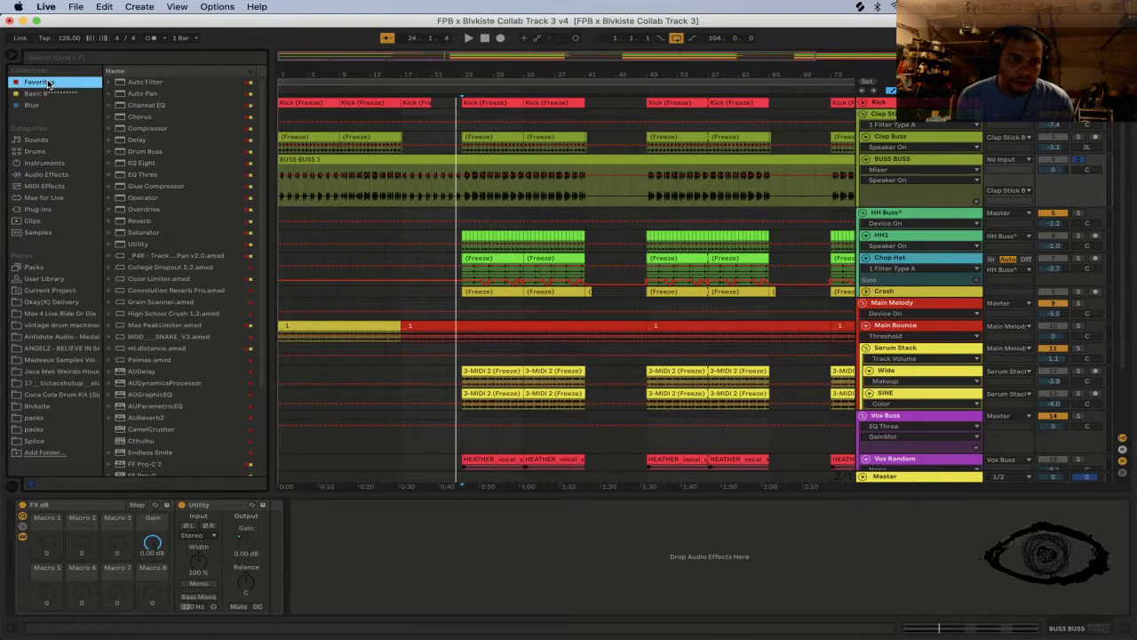
click(140, 57)
text(pr)
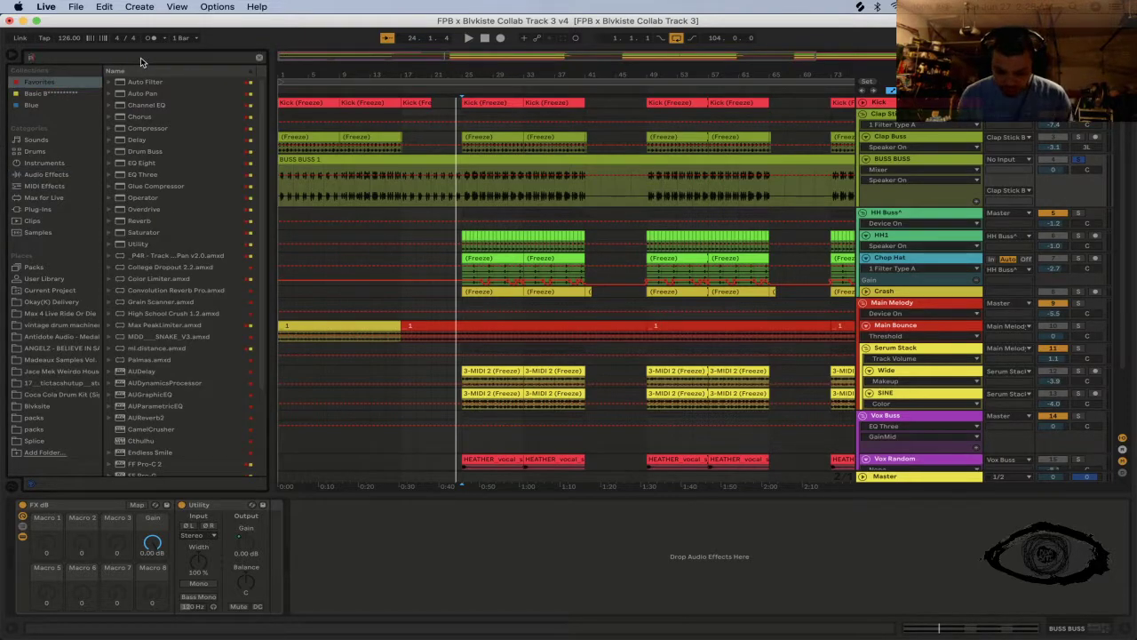
text(o)
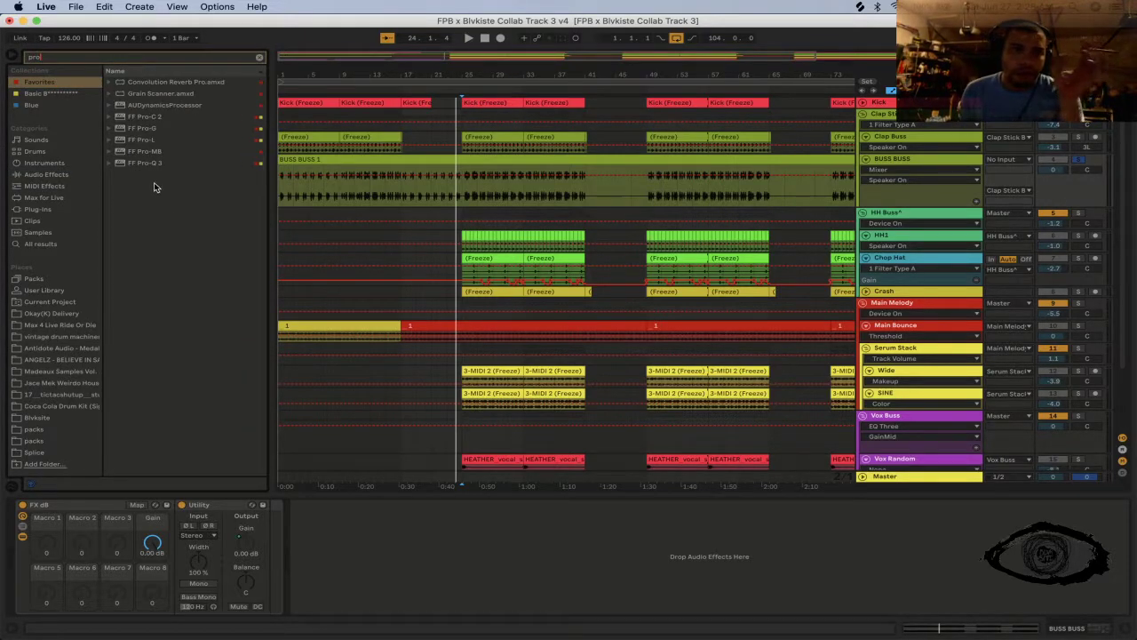
drag(156, 162, 218, 190)
drag(434, 353, 438, 381)
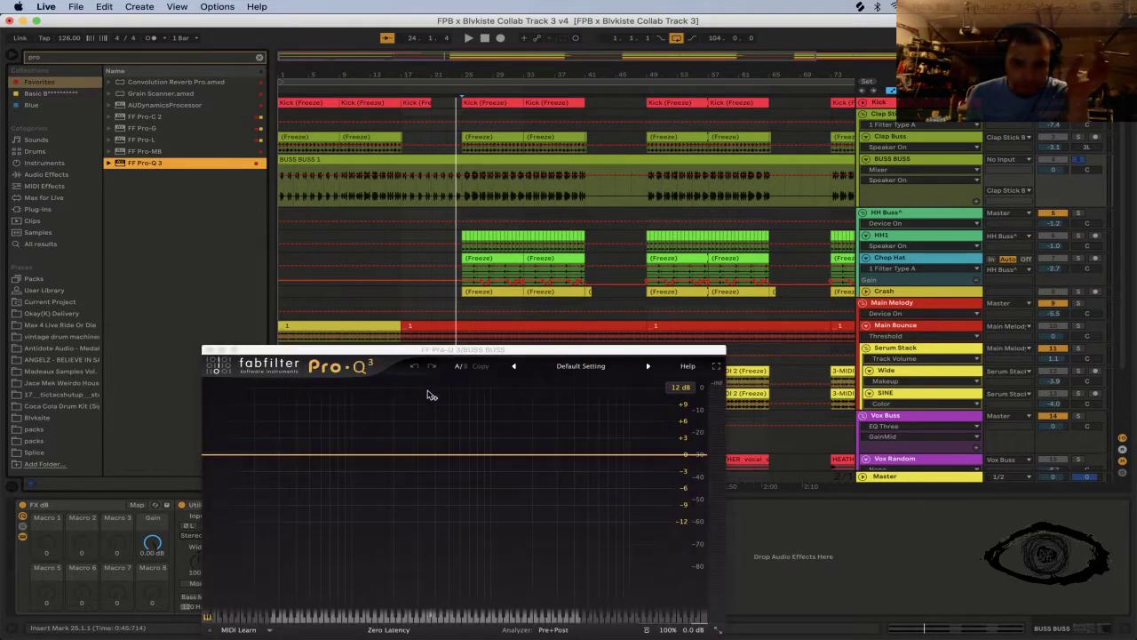
Step: Add a low-cut band in Pro-Q 3 and, while playing from bar 25, raise it to about 596 Hz with Q about 1.95
click(219, 454)
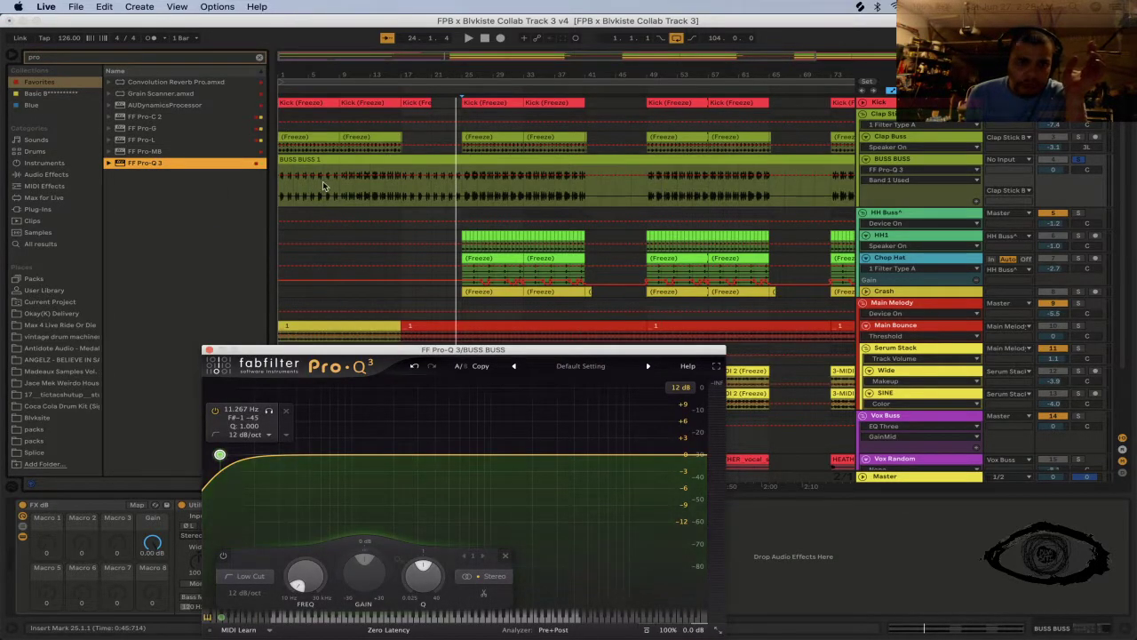
click(454, 207)
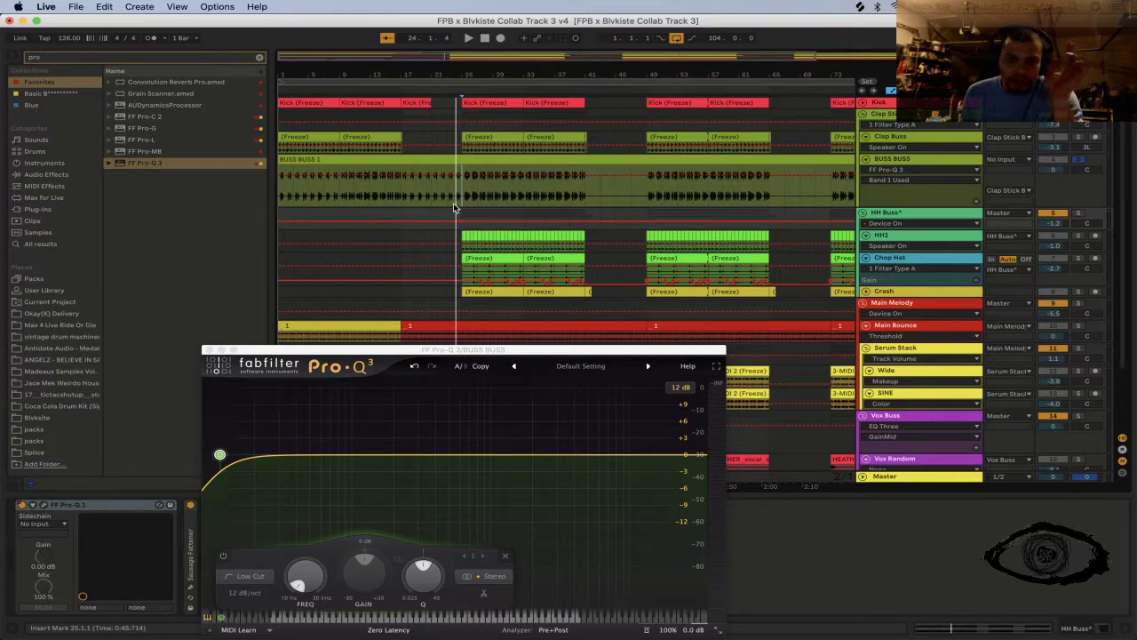
key(space)
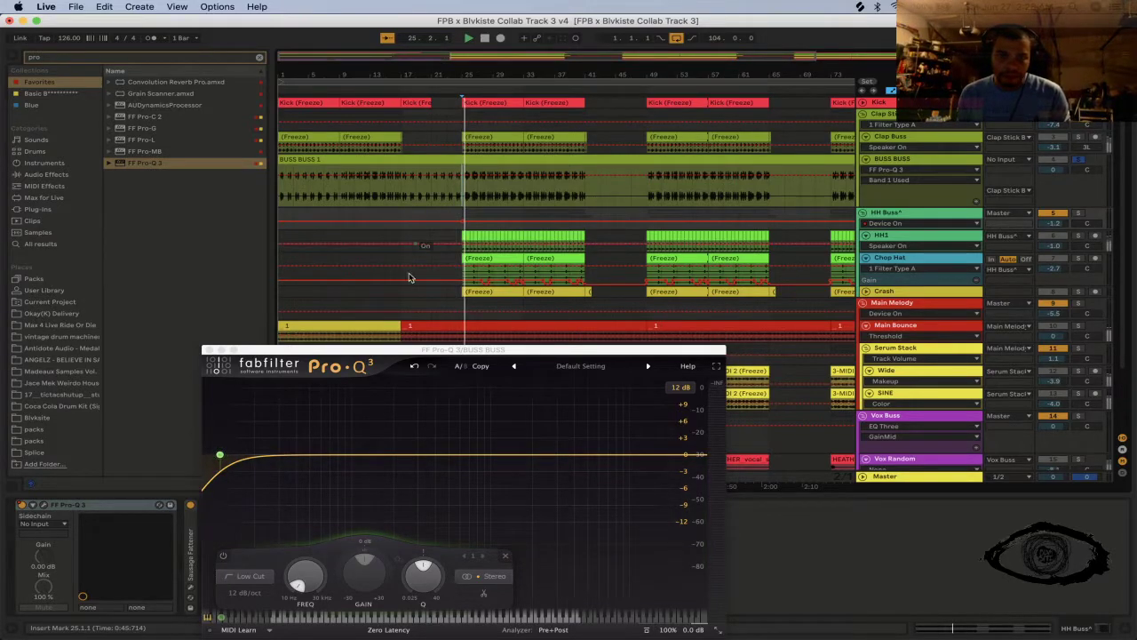
click(230, 456)
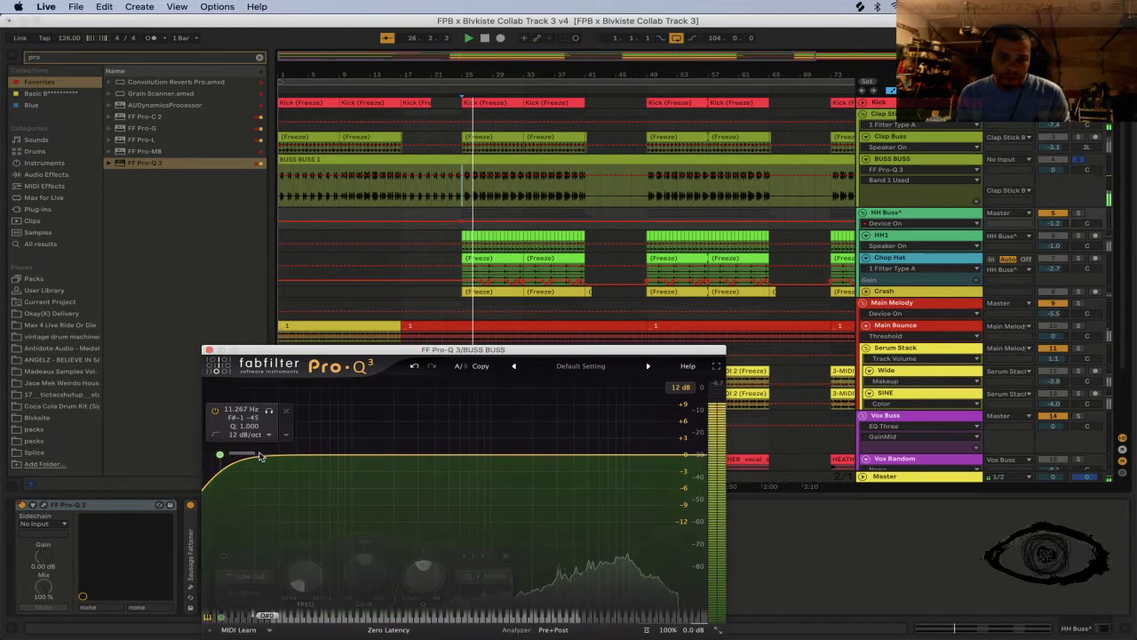
drag(229, 456, 462, 429)
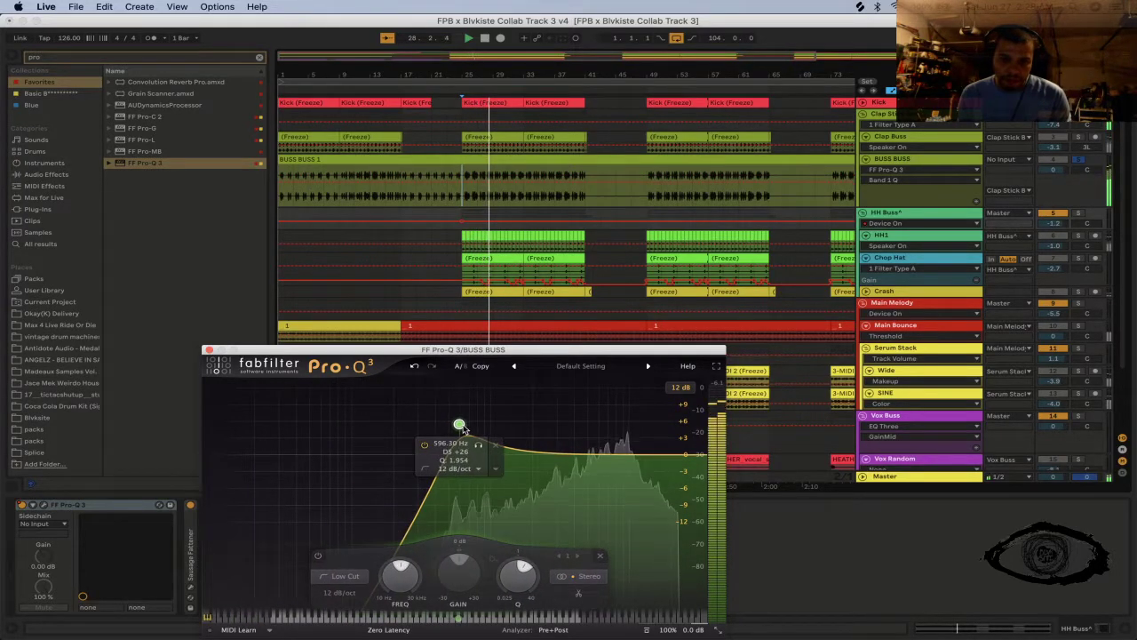
Step: Add a Q 40 bell band, sweep it boosted around 10 kHz, and turn it into a narrow cut of about 22 dB near 9 kHz
drag(624, 454, 628, 388)
scroll(627, 388, up, 15)
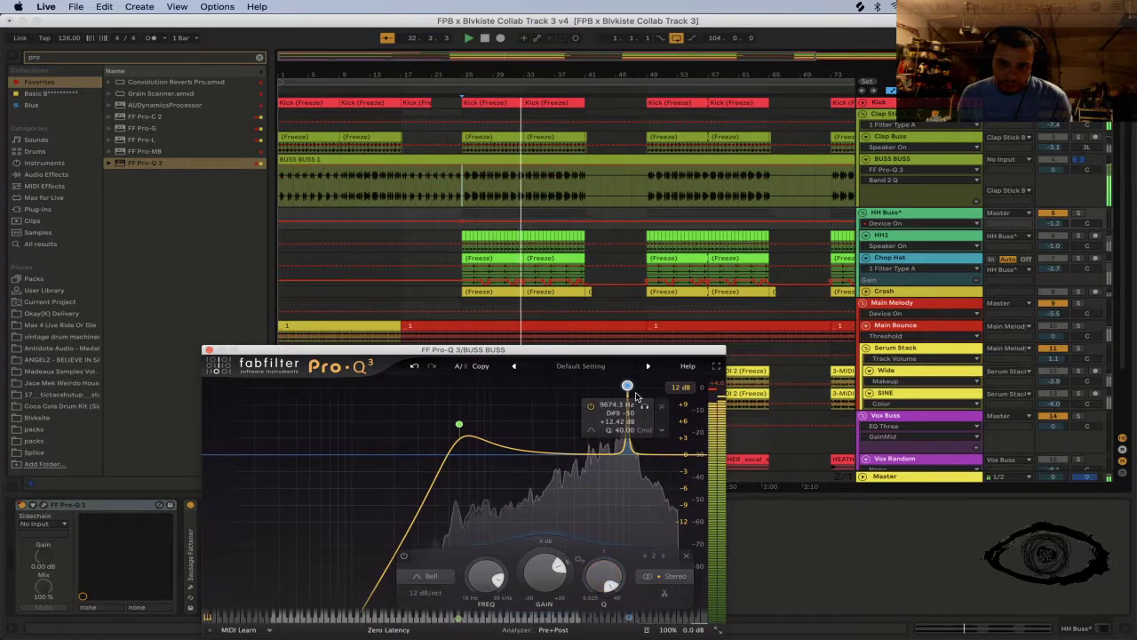
drag(628, 388, 632, 385)
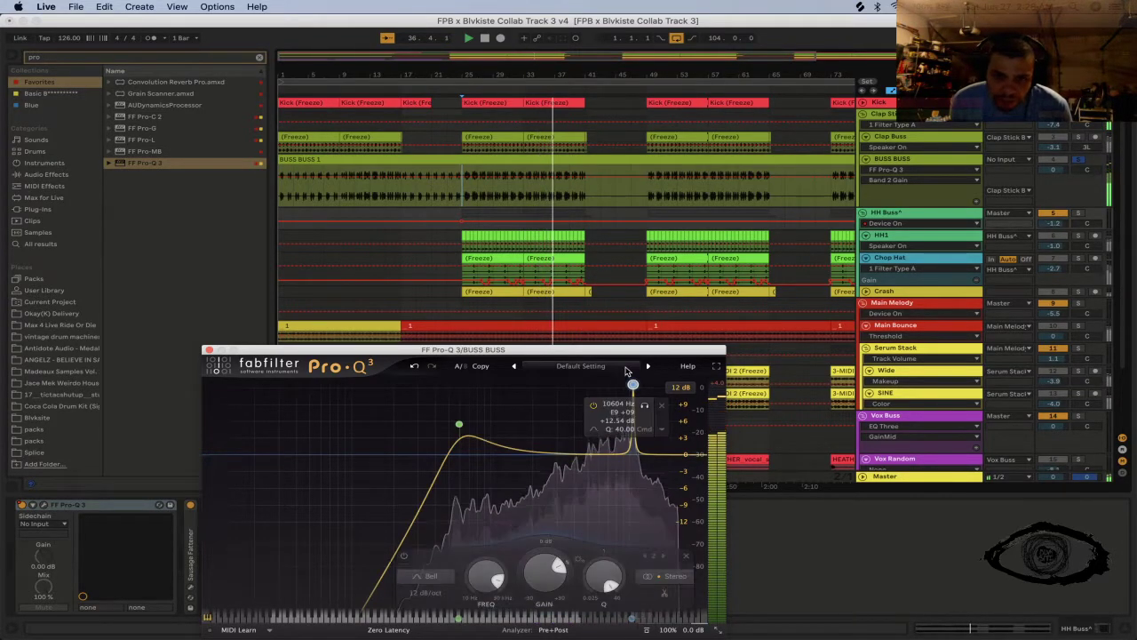
drag(537, 578, 548, 635)
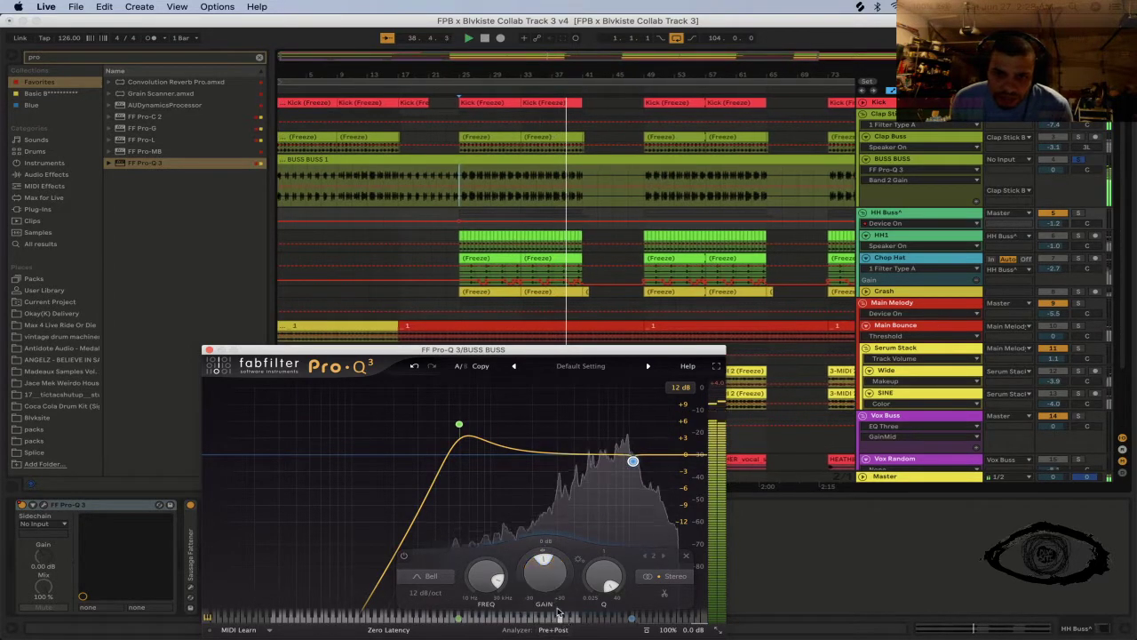
drag(548, 586, 546, 633)
drag(633, 502, 620, 506)
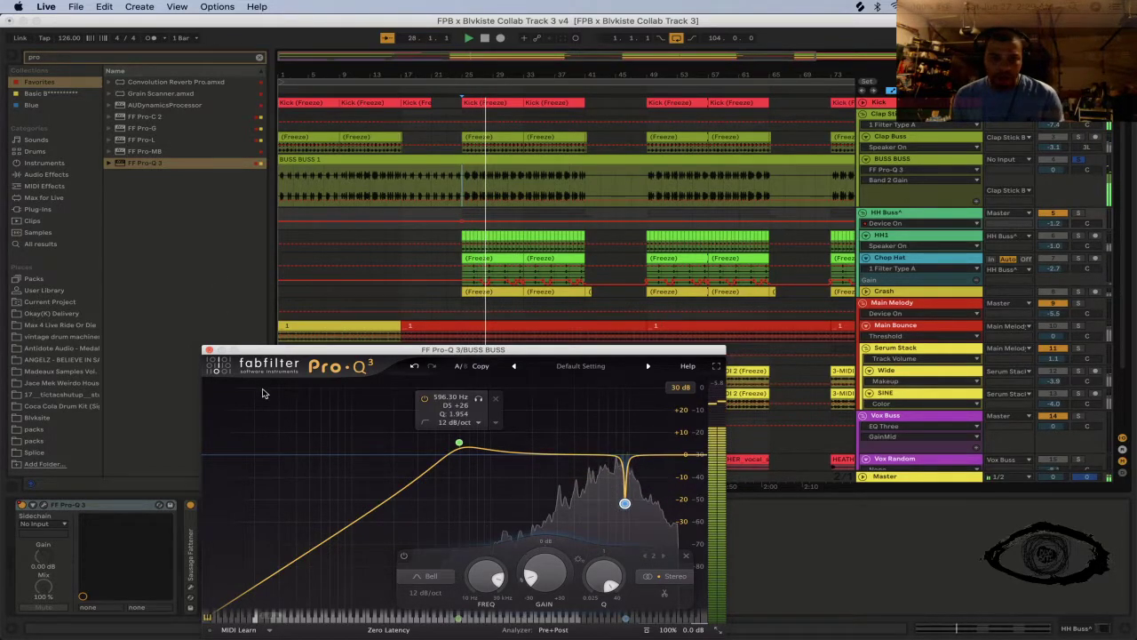
Step: Set the low-cut band's slope to 30 dB/oct and move its cutoff to about 794 Hz
click(455, 422)
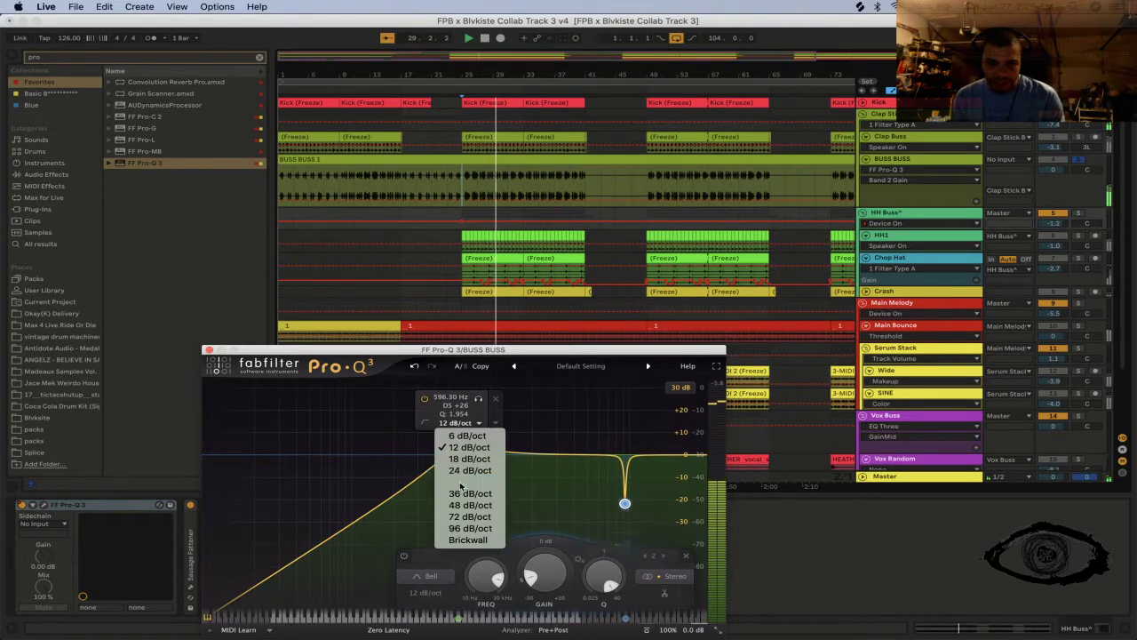
click(462, 481)
drag(459, 443, 477, 441)
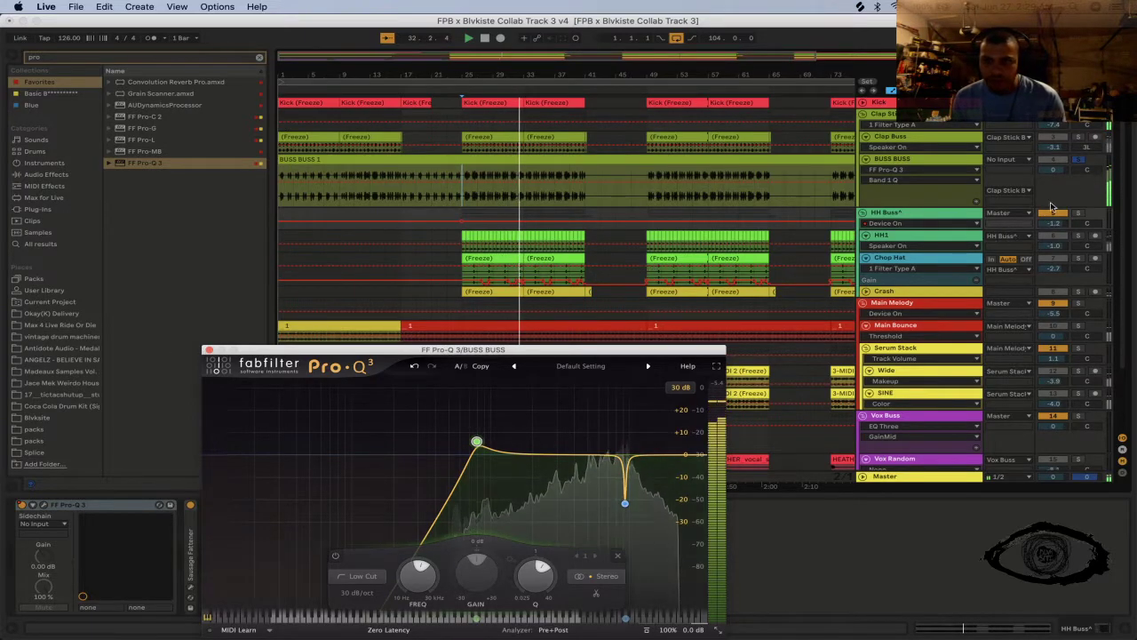
Step: Unsolo BUSS BUSS, close the EQ window, and listen to the full mix from bar 25 and from bar 17
click(1078, 163)
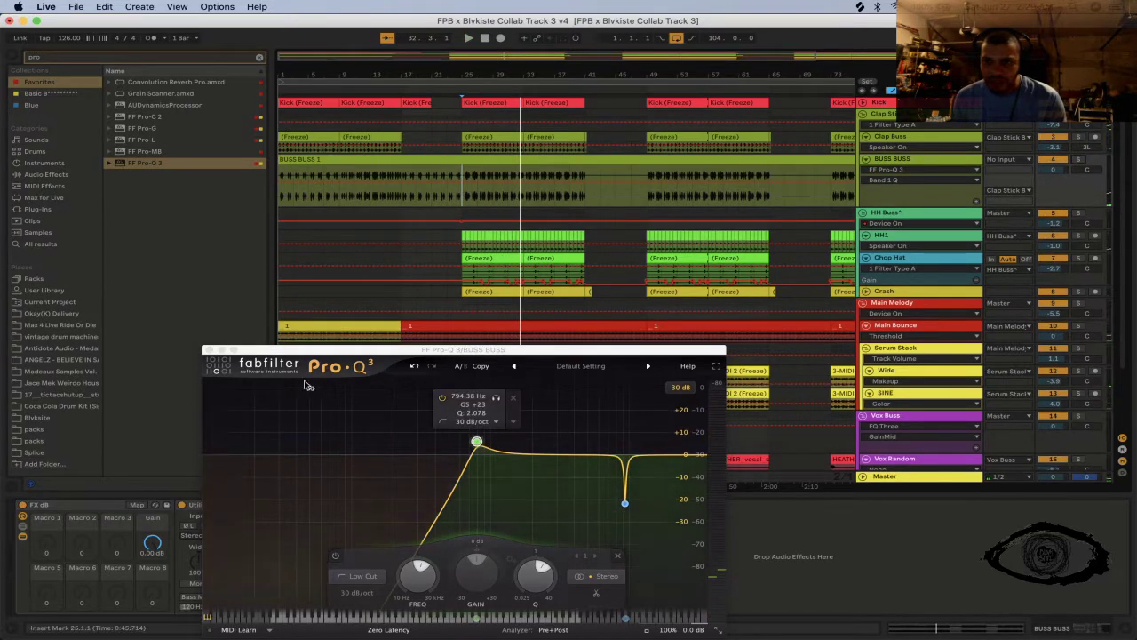
click(207, 350)
key(space)
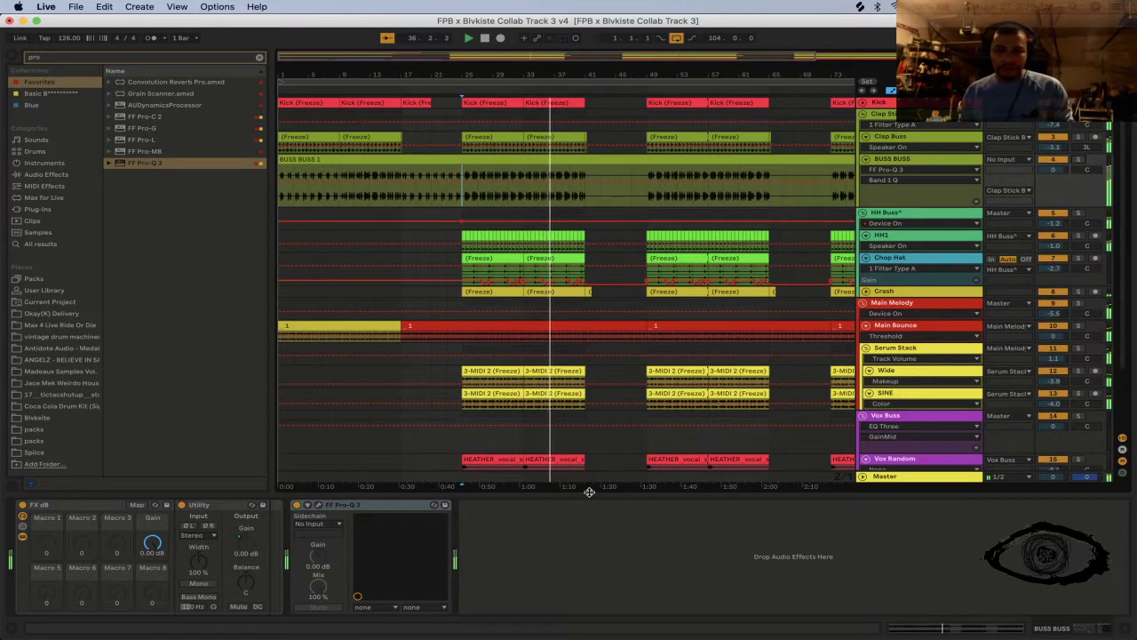
key(super+alt+l)
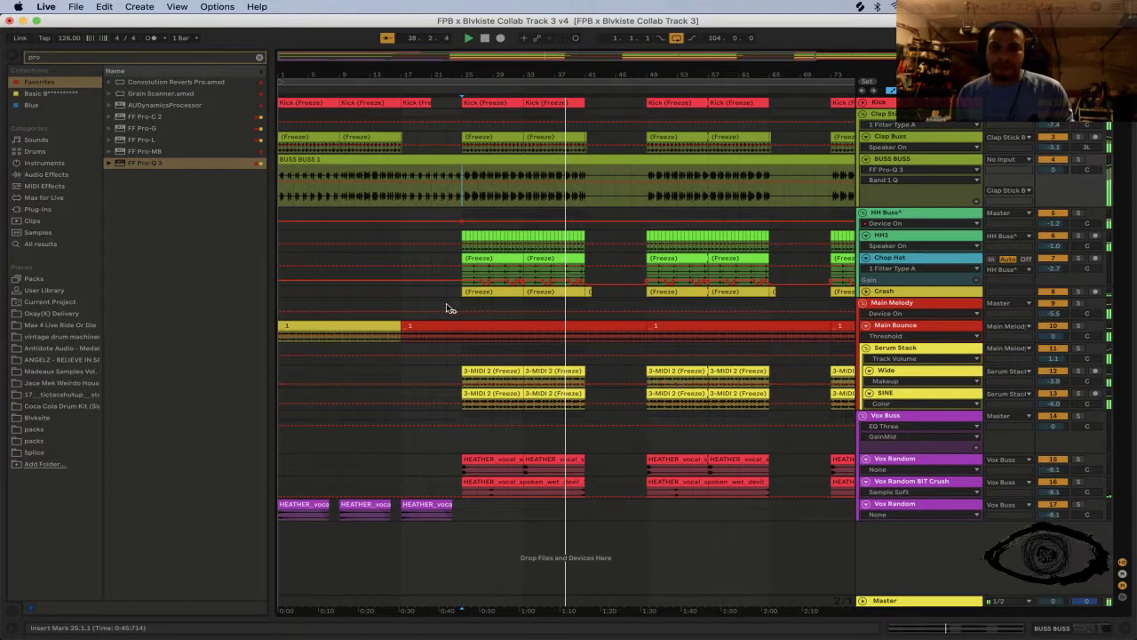
click(400, 291)
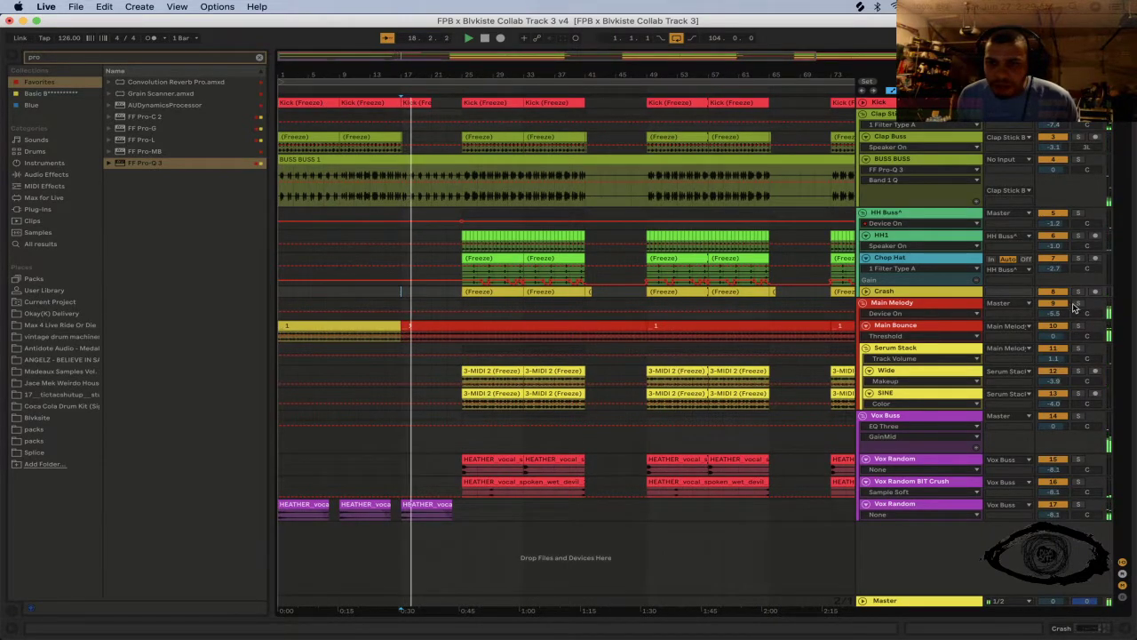
Step: Solo the Main Melody group and add an Auto Filter at the end of its device chain
double_click(896, 308)
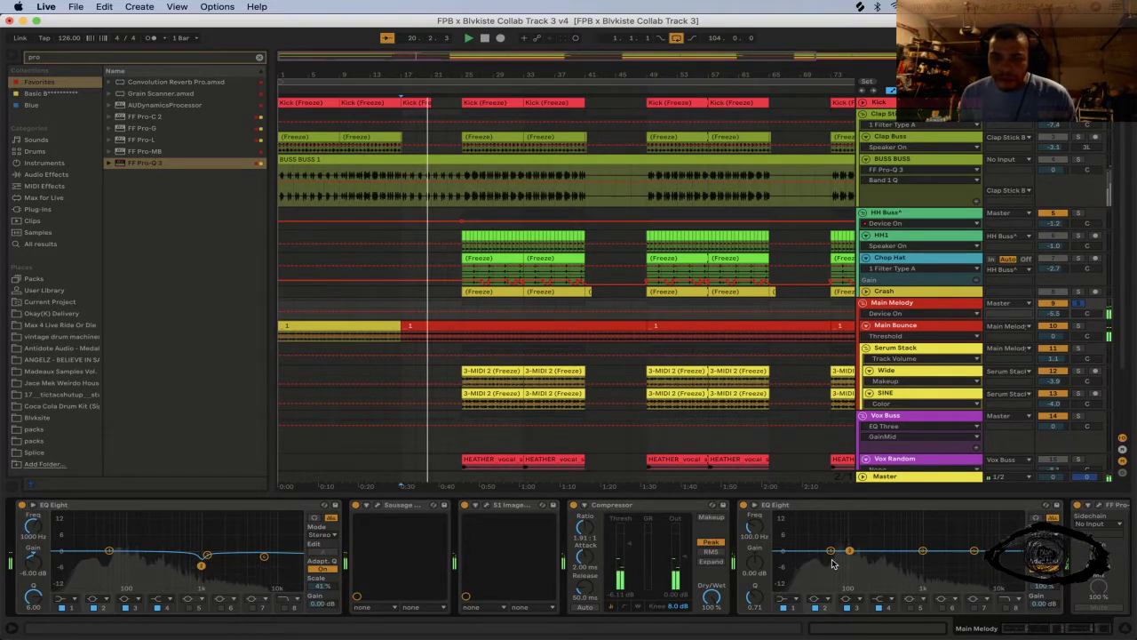
click(1065, 631)
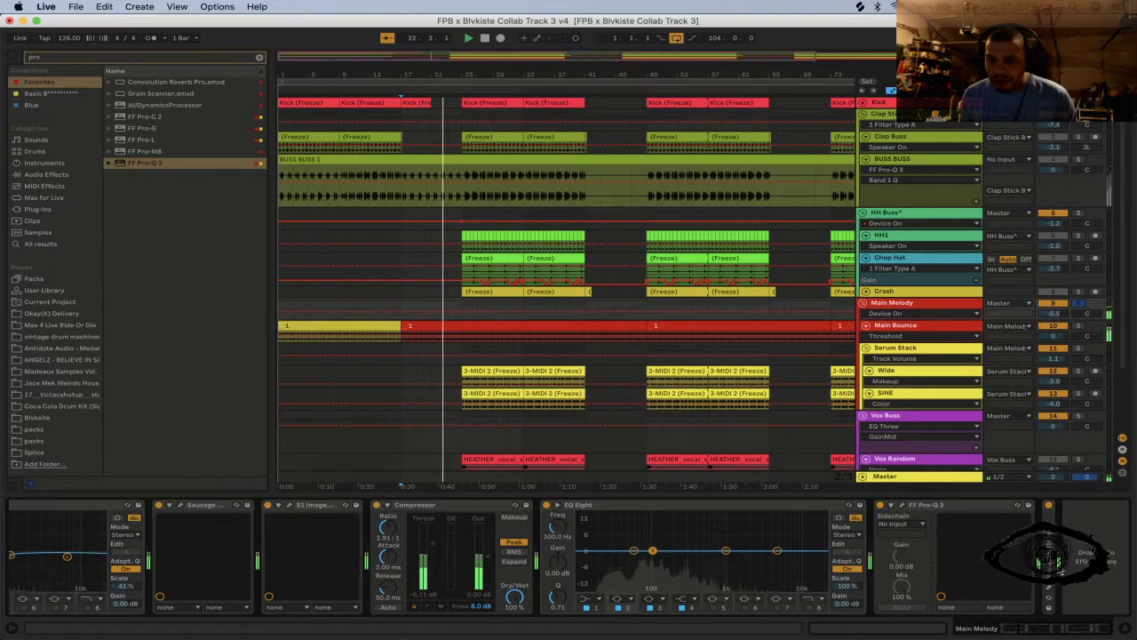
click(259, 57)
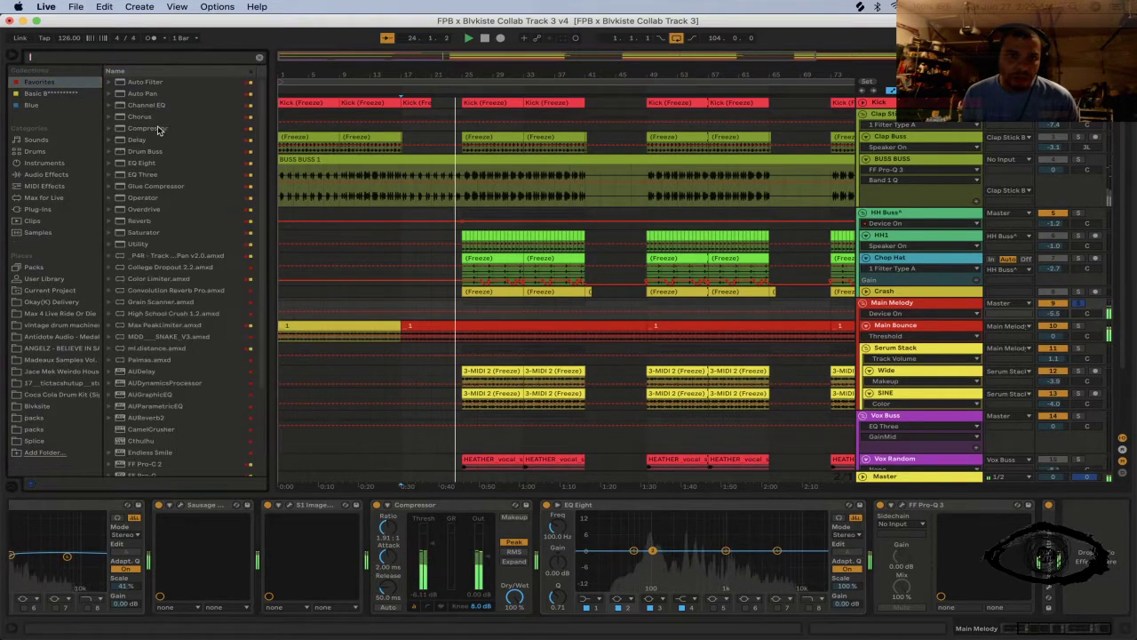
double_click(138, 82)
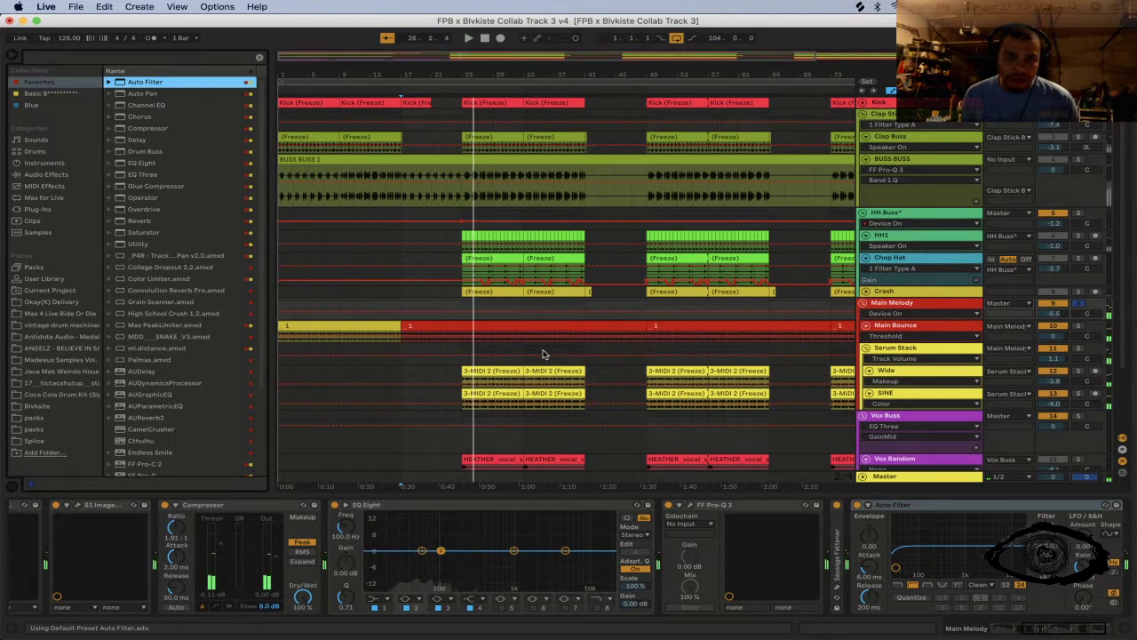
Step: Play the soloed Main Melody group from the first Wide clip at bar 25 and listen to its sound
click(471, 380)
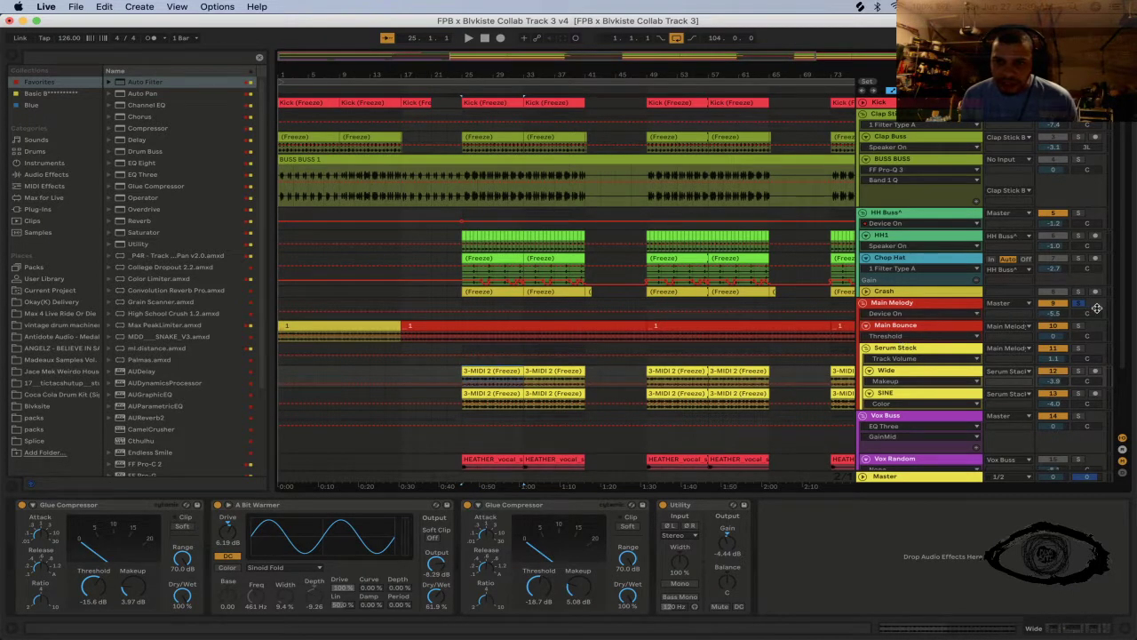
click(1077, 303)
key(space)
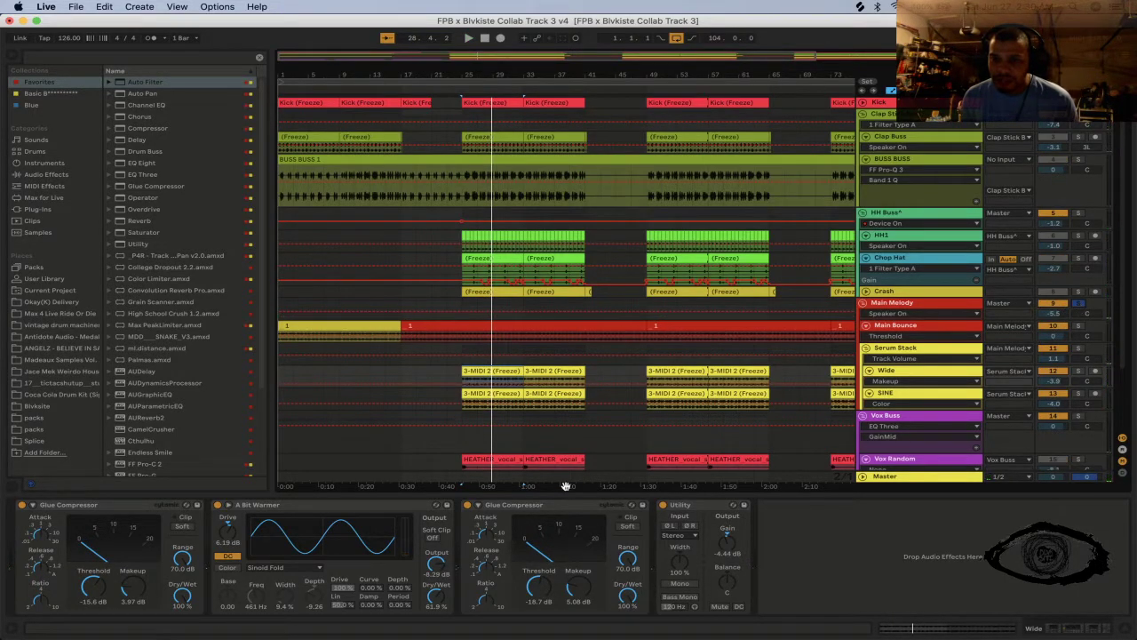
click(477, 373)
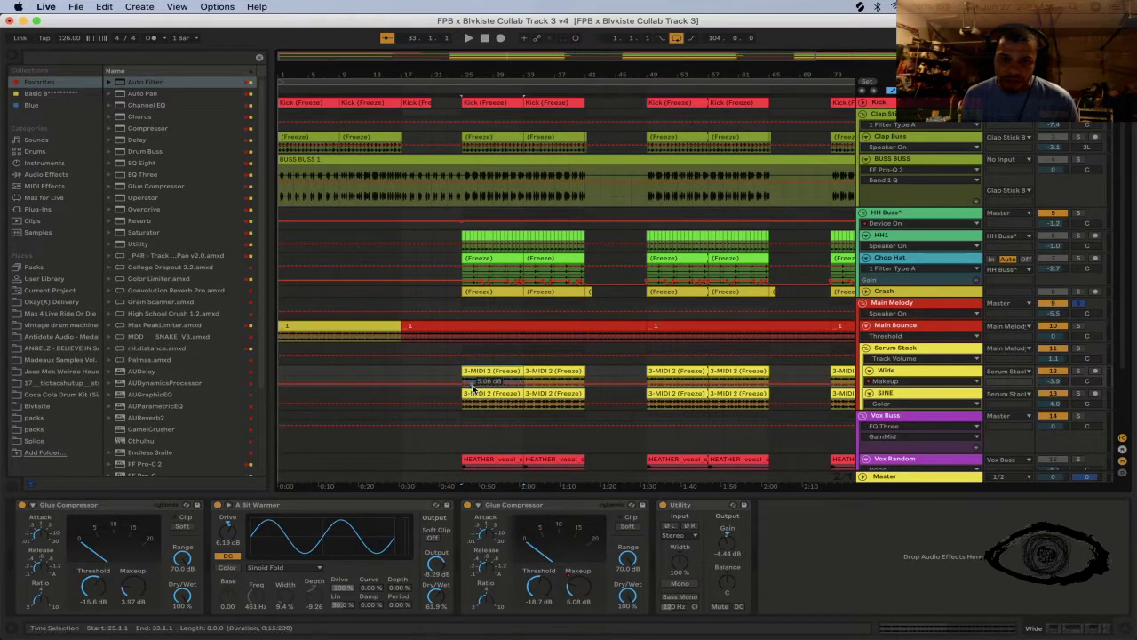
key(space)
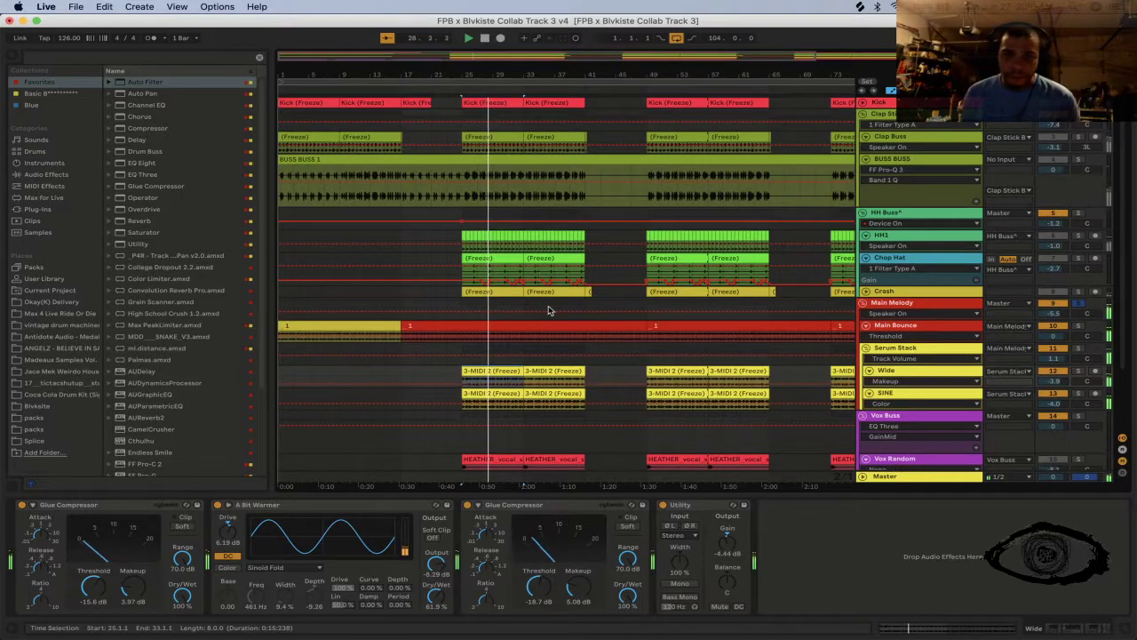
scroll(665, 432, down, 5)
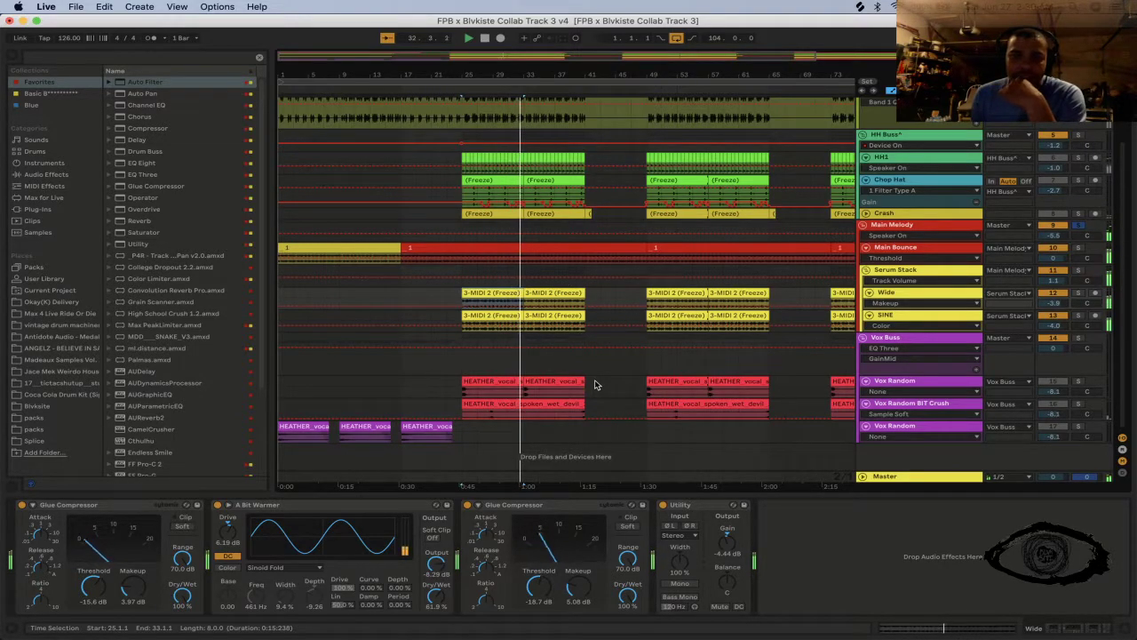
Step: Search the favorites for "lfo" and load LFOTool after the Auto Filter on the Main Melody group
click(946, 224)
click(995, 533)
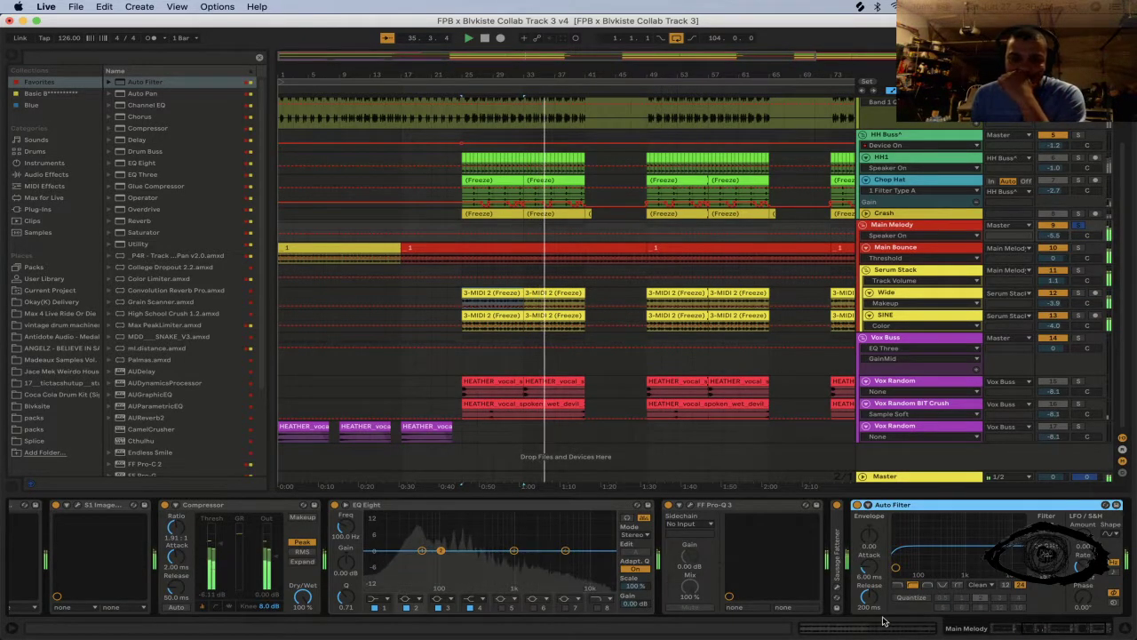
click(1067, 631)
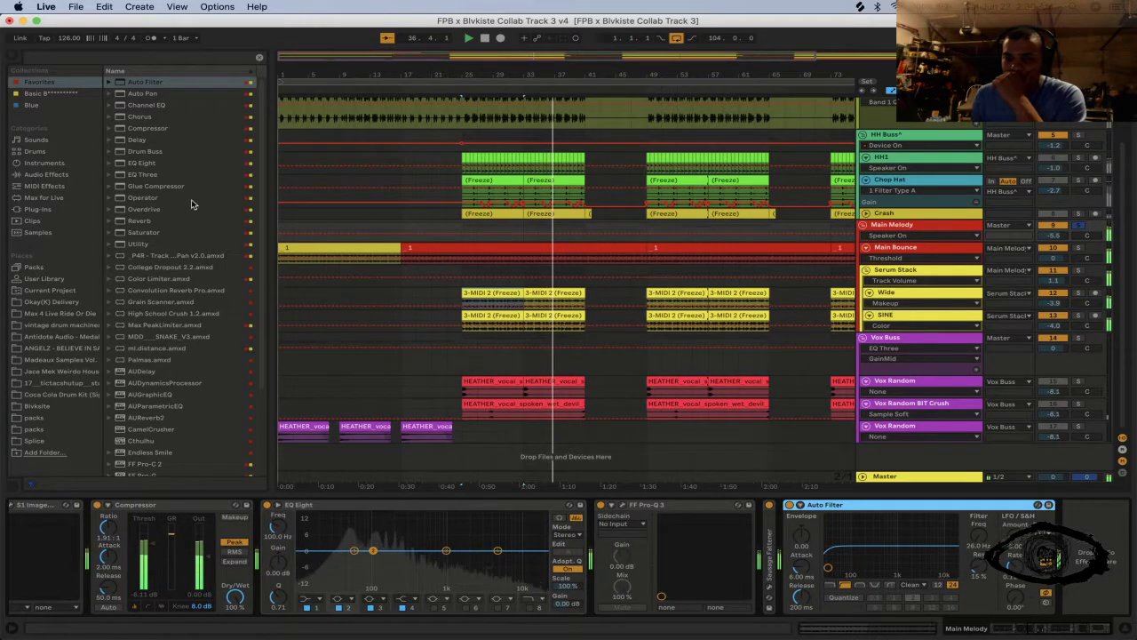
scroll(127, 133, down, 3)
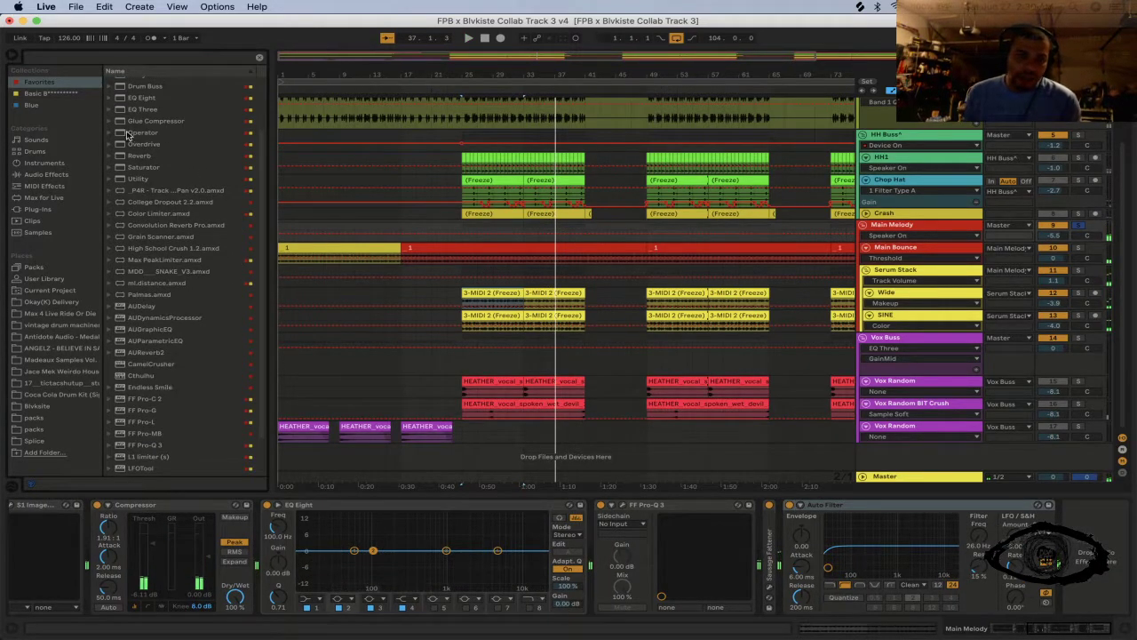
text(lfo)
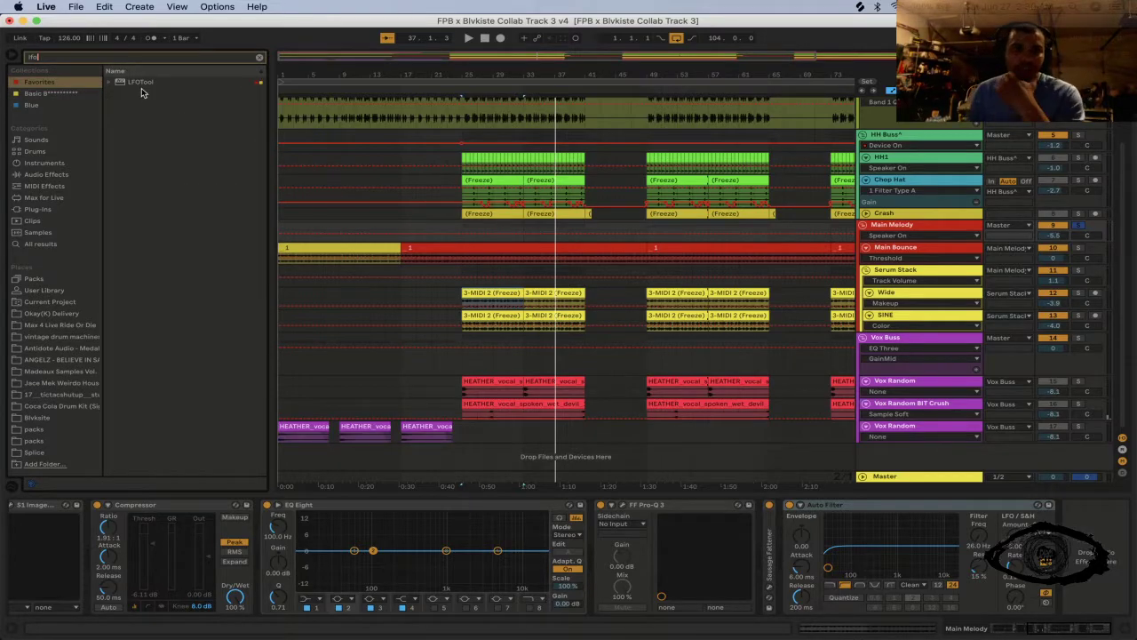
click(138, 83)
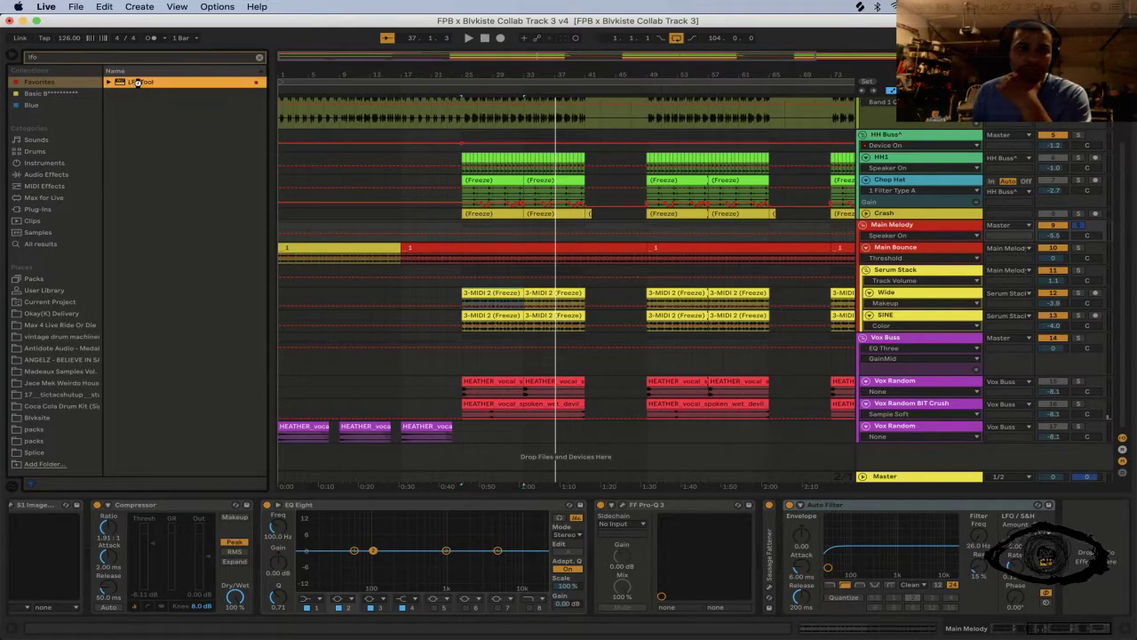
key(Return)
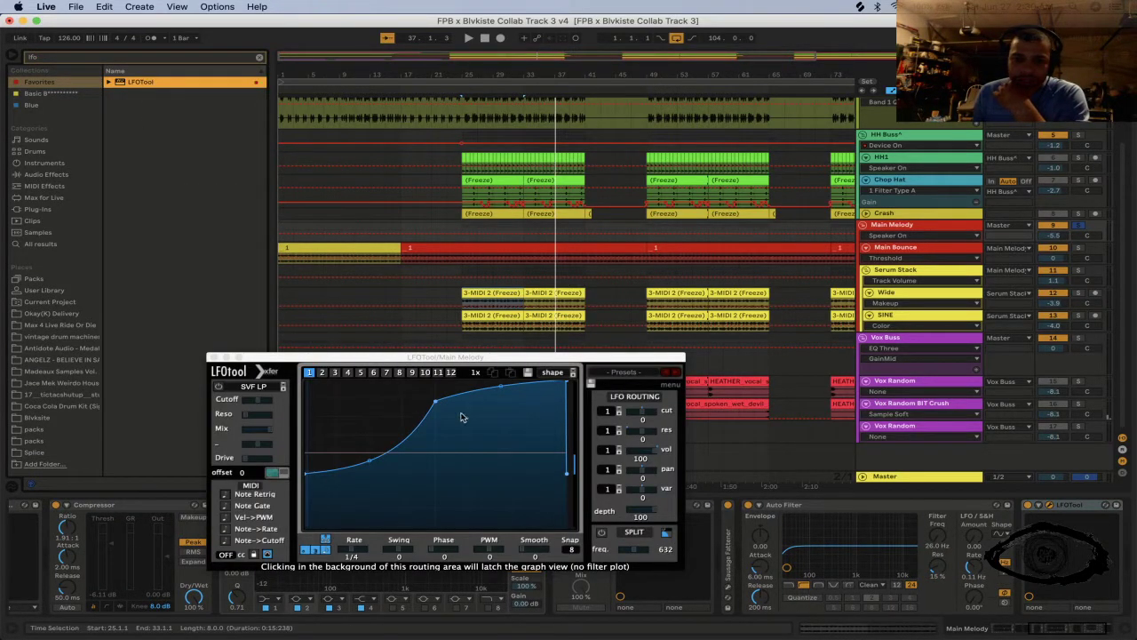
Step: Try the JBR SC 5 shape in LFOTool on Main Melody and play from the first Wide clip at bar 25
click(549, 374)
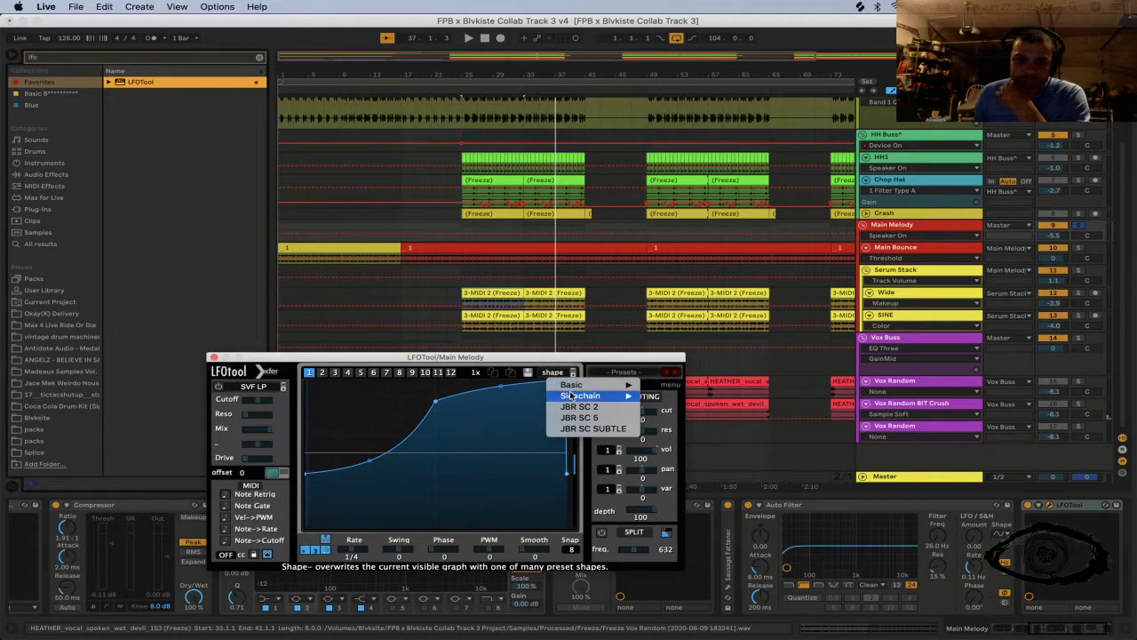
click(581, 418)
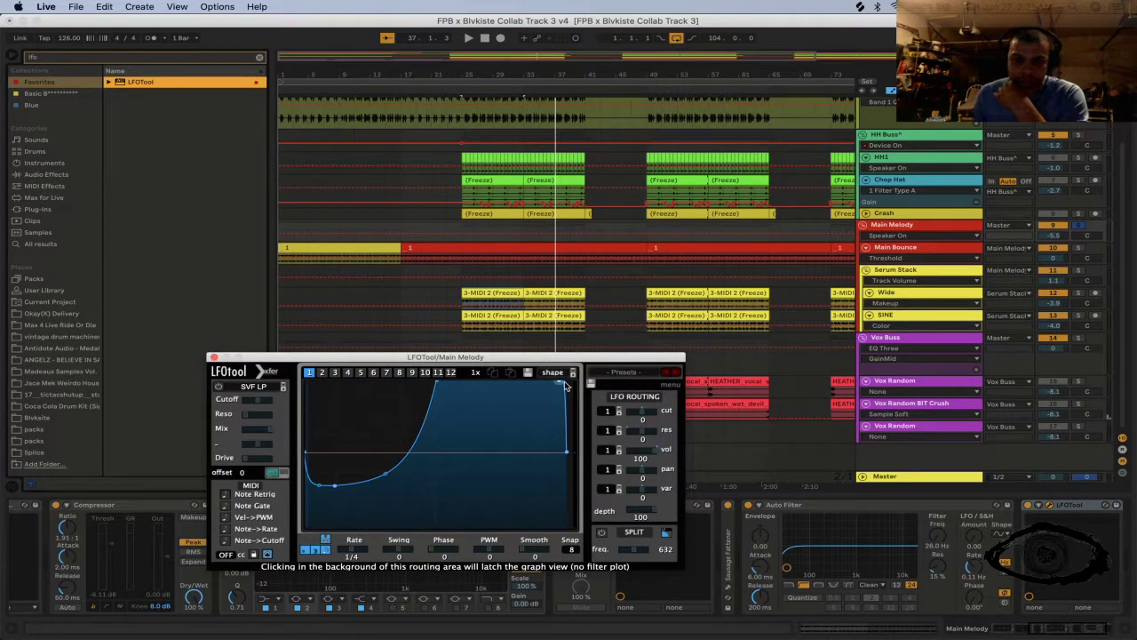
click(467, 300)
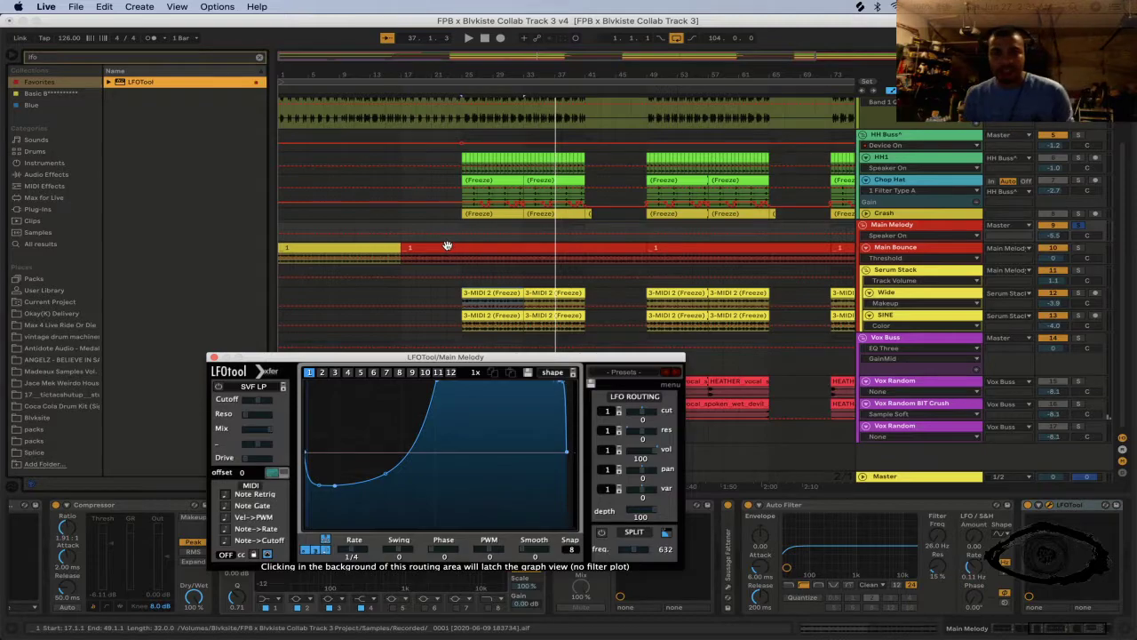
click(464, 293)
key(space)
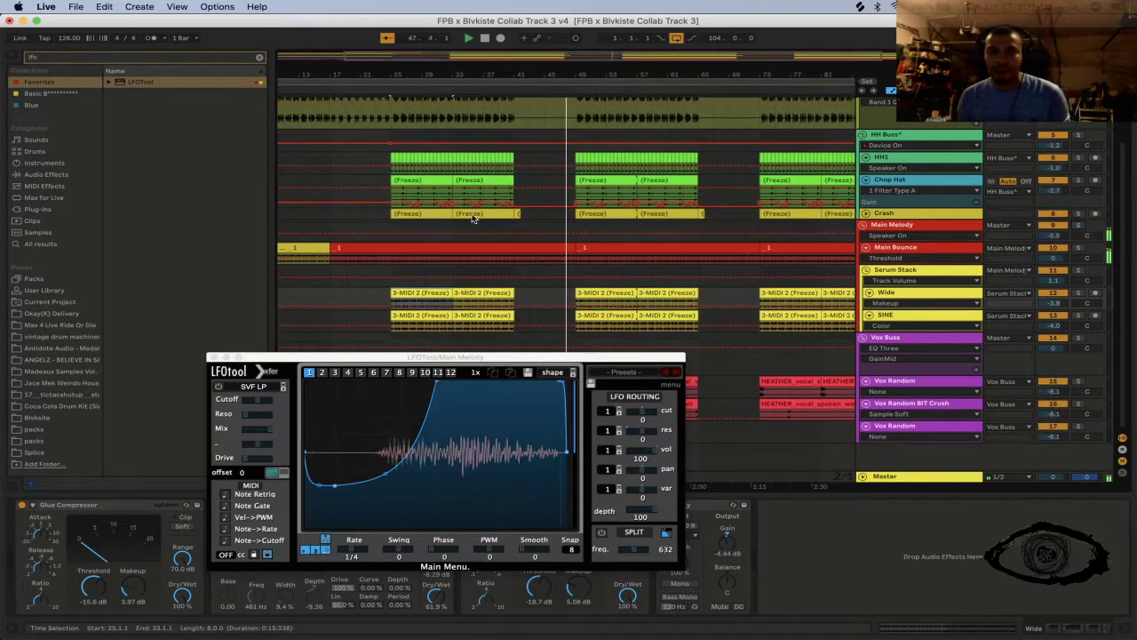
Step: Switch the LFOTool graph to the JBR SC SUBTLE shape and play the mix from bar 25
click(396, 169)
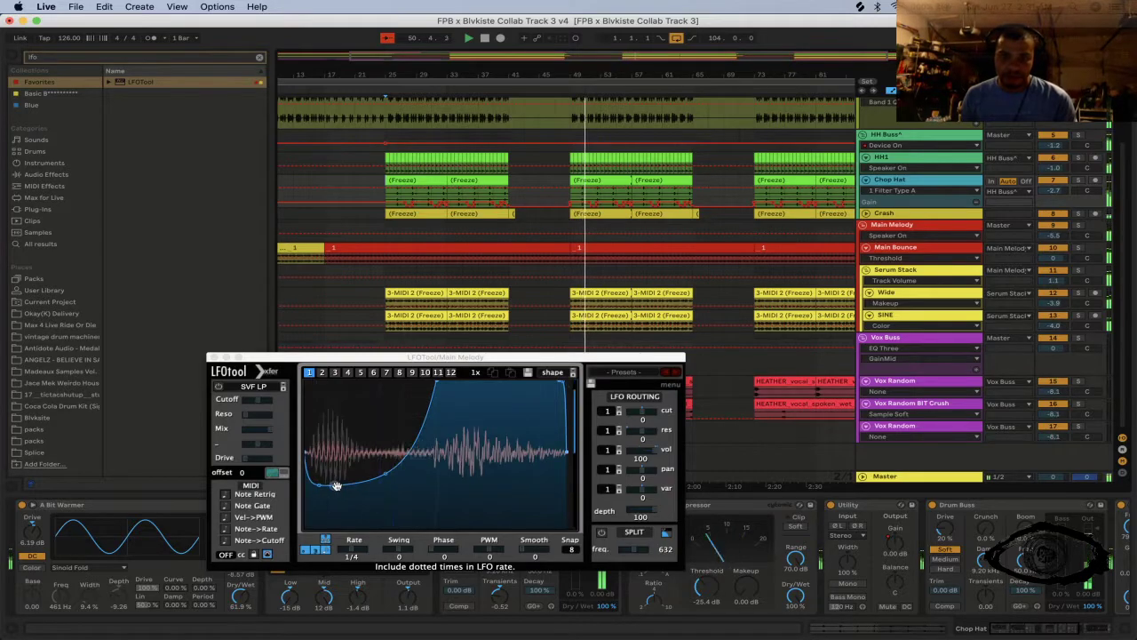
click(546, 374)
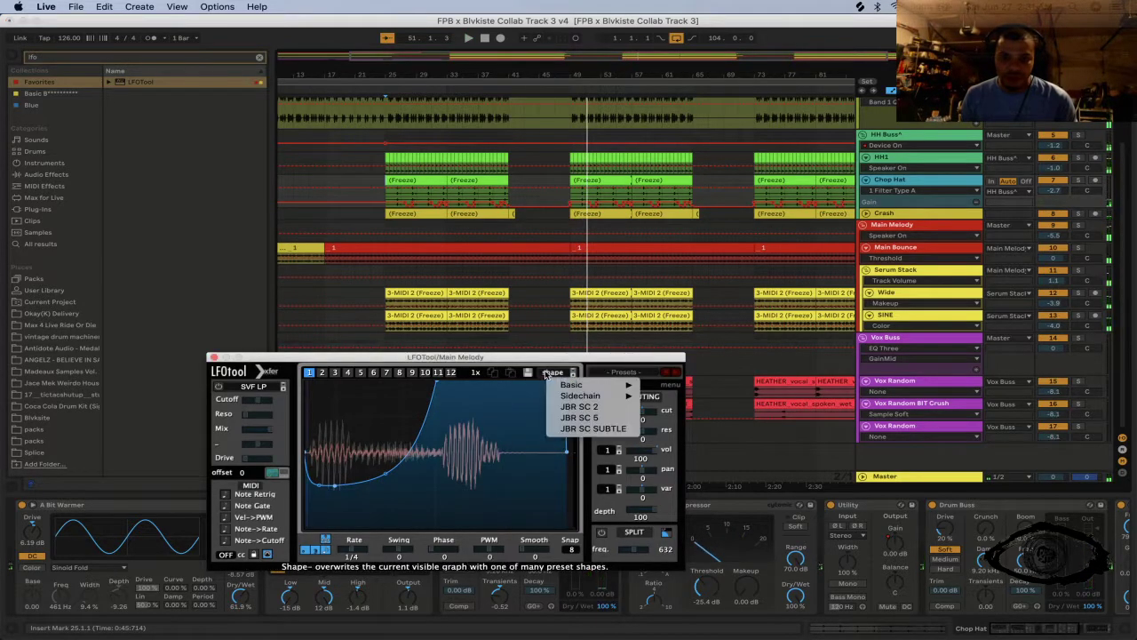
click(579, 417)
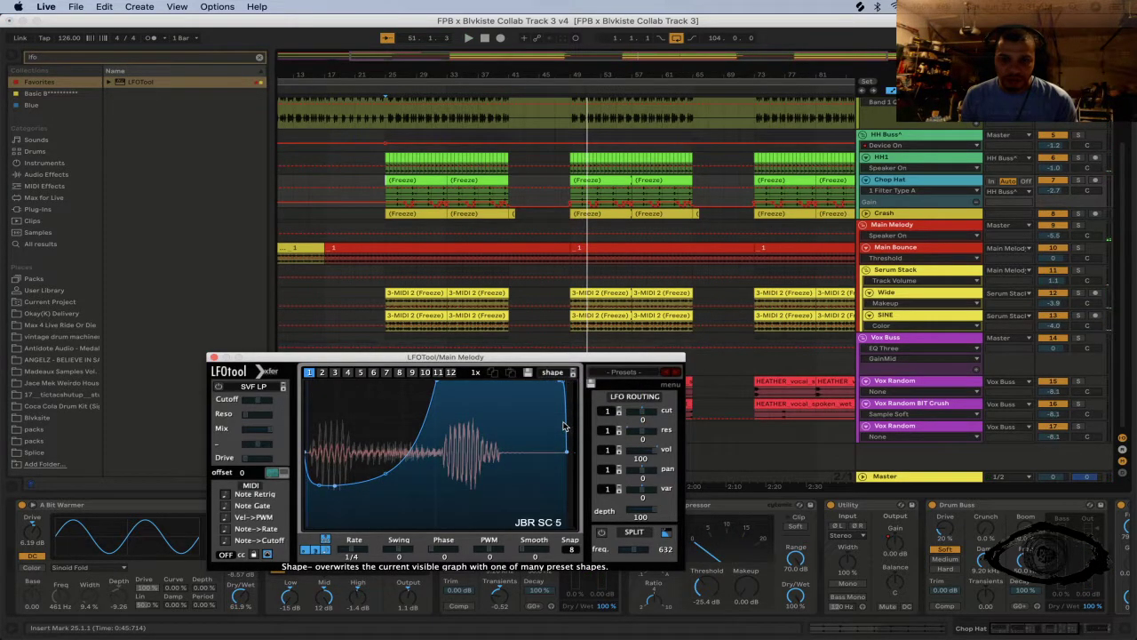
click(549, 373)
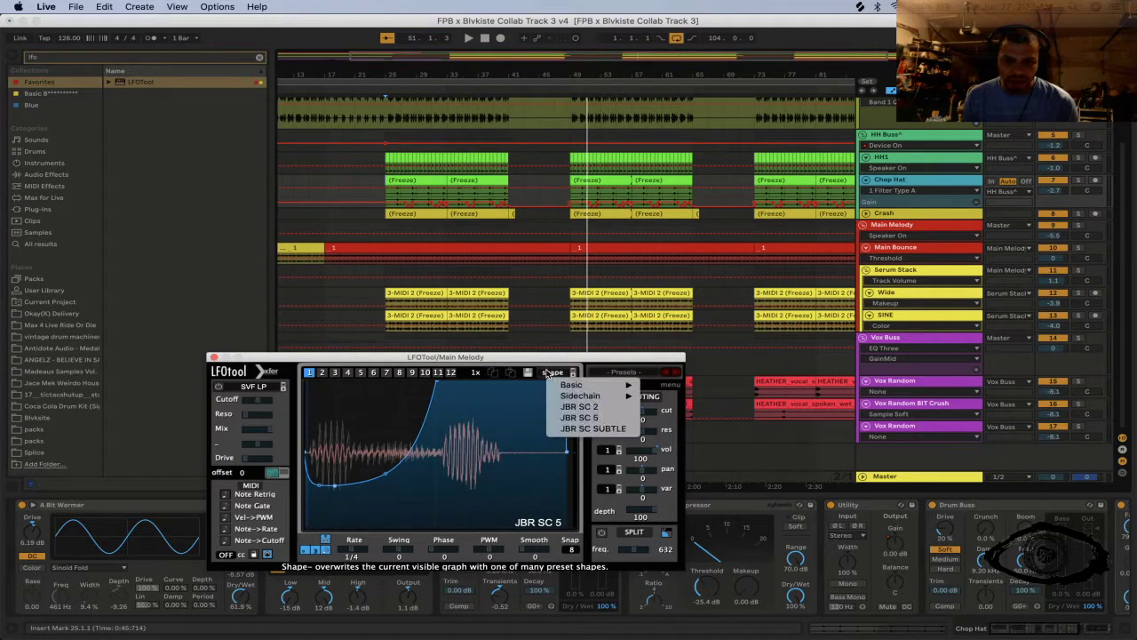
click(565, 429)
key(space)
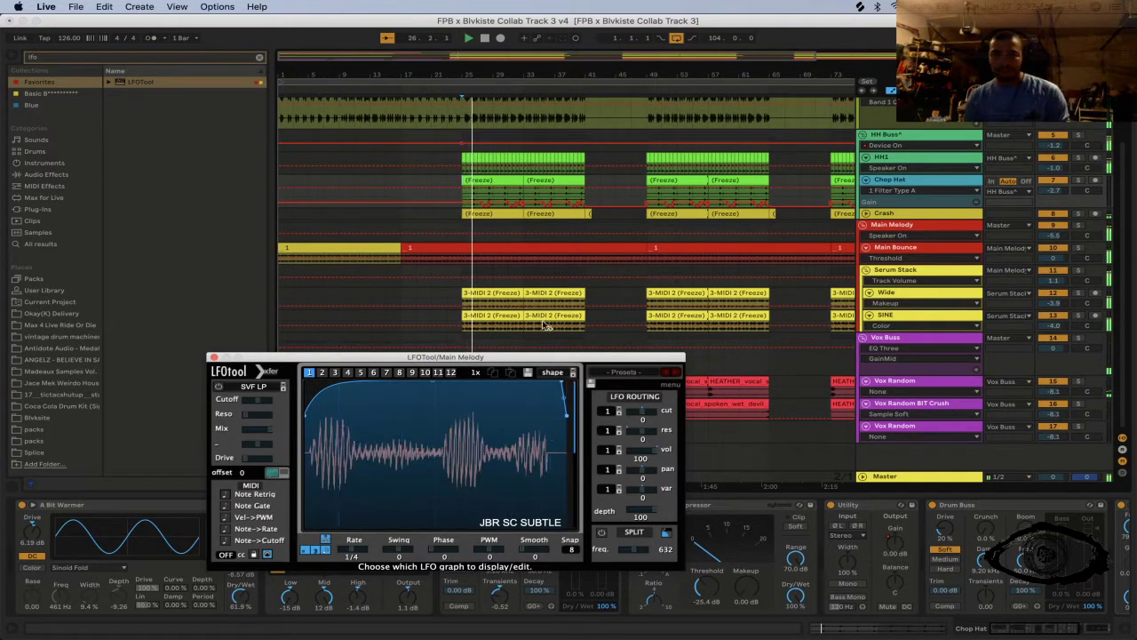
Step: Close the LFOTool window, then clear the browser search and hide the browser
scroll(872, 251, up, 3)
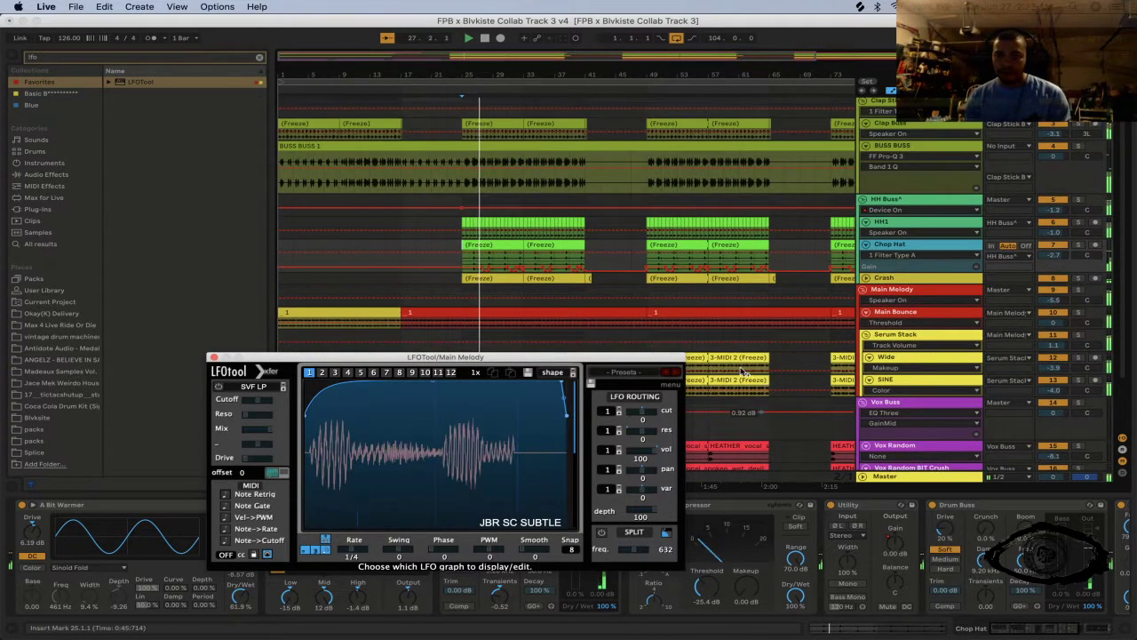
click(213, 358)
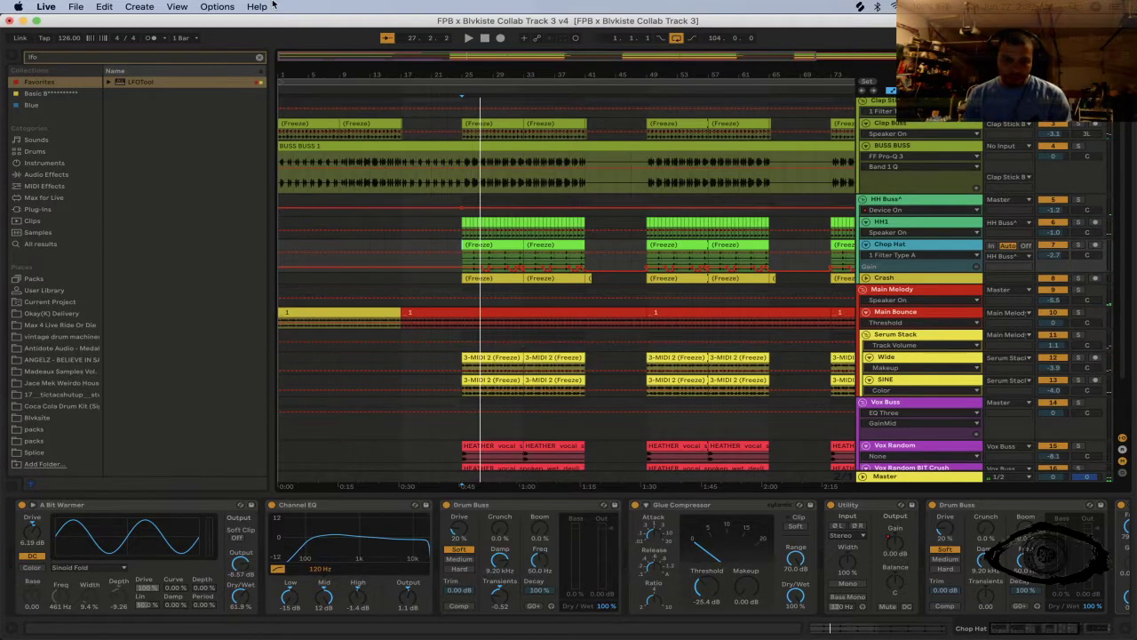
click(259, 56)
key(super+alt+b)
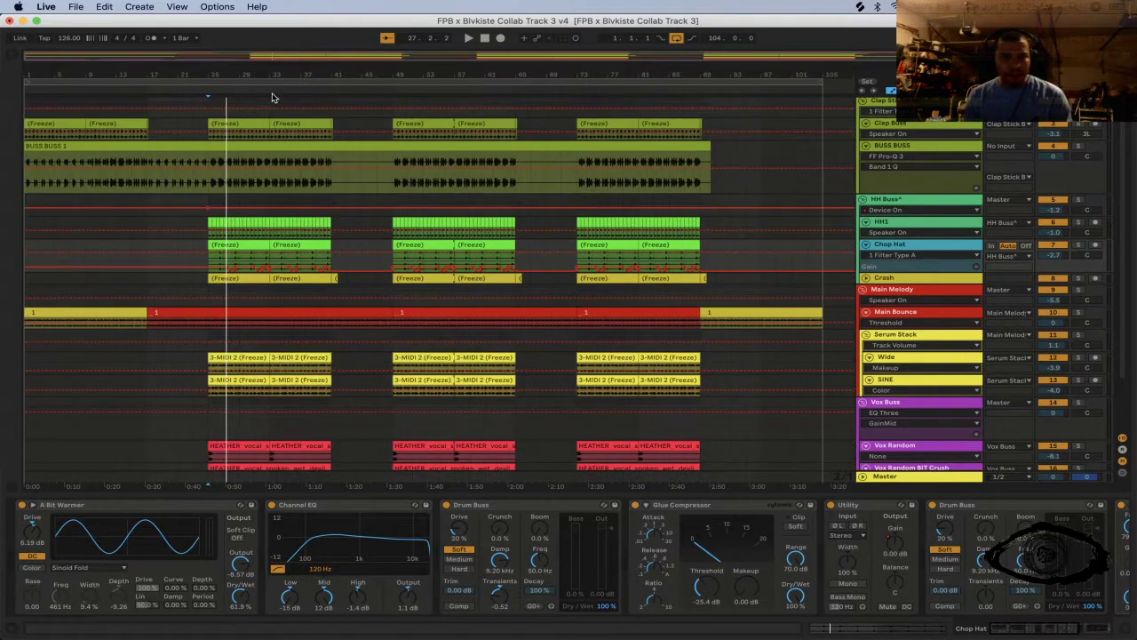
Step: Cut LFOTool from the end of the Main Melody group's device chain
drag(1020, 631, 1115, 609)
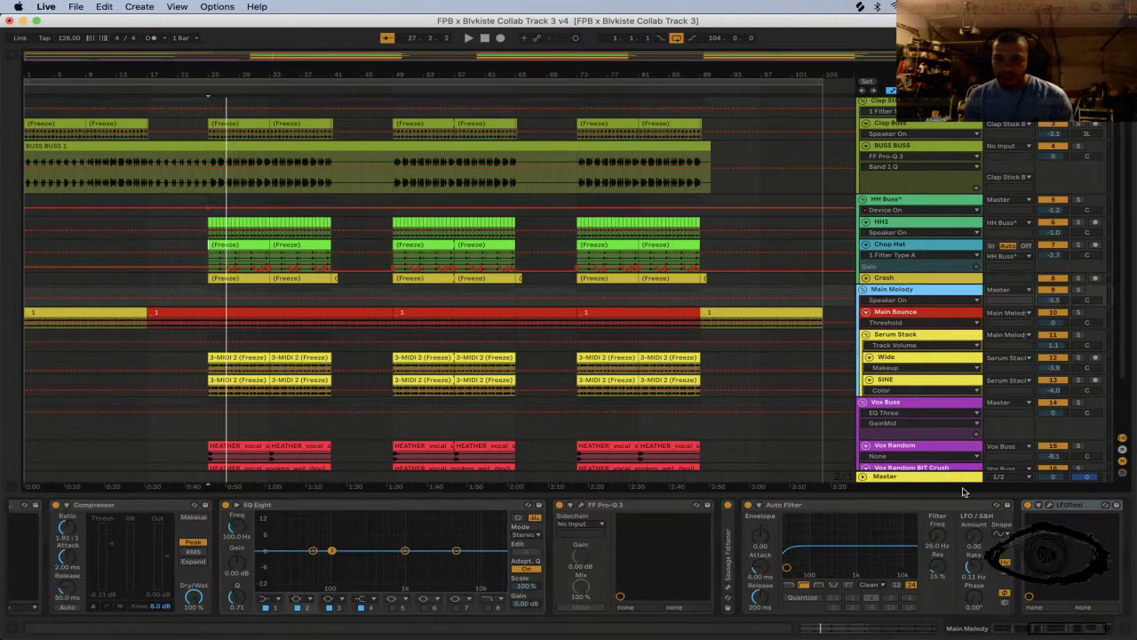
click(1093, 503)
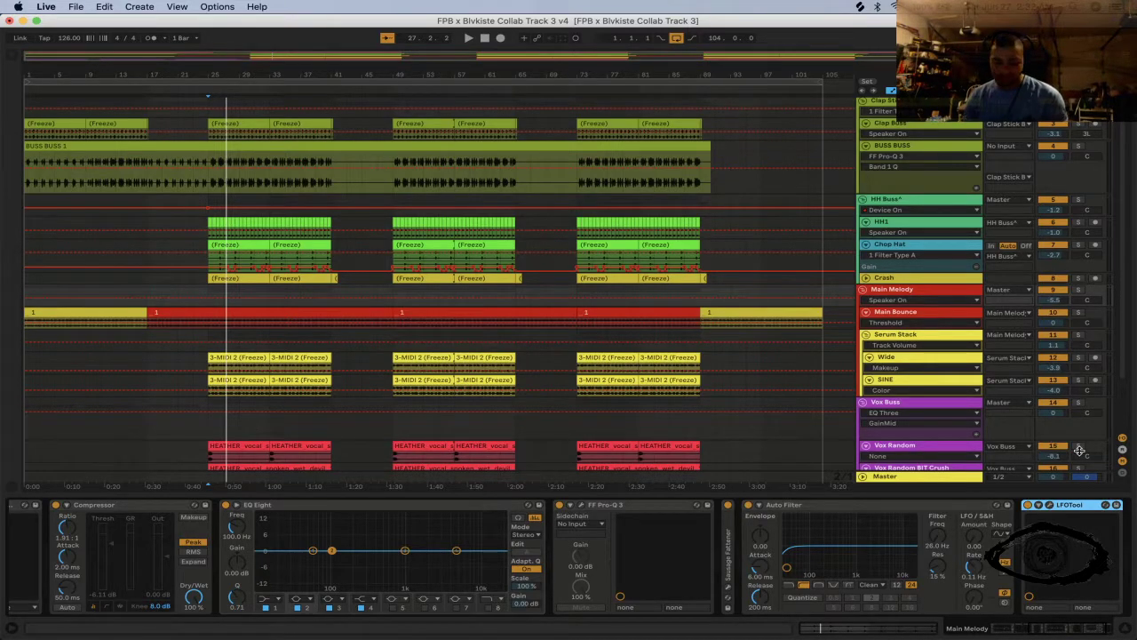
key(Delete)
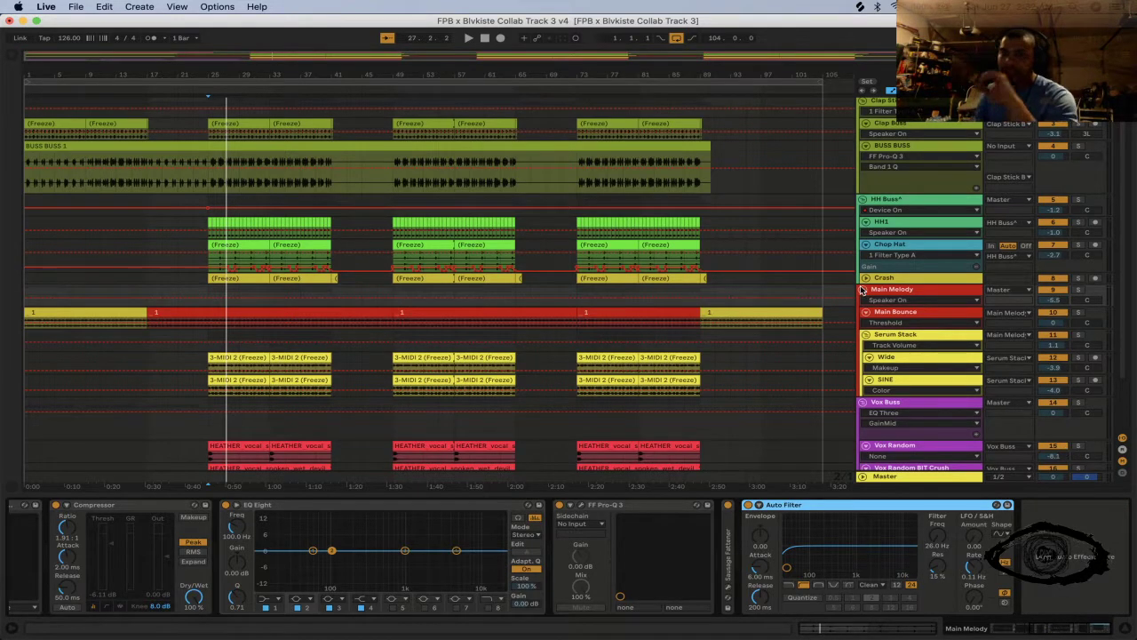
Step: Fold the FX dB, Compressor, Auto Filter and EQ devices on Main Bounce and paste LFOTool at the chain's end
click(930, 311)
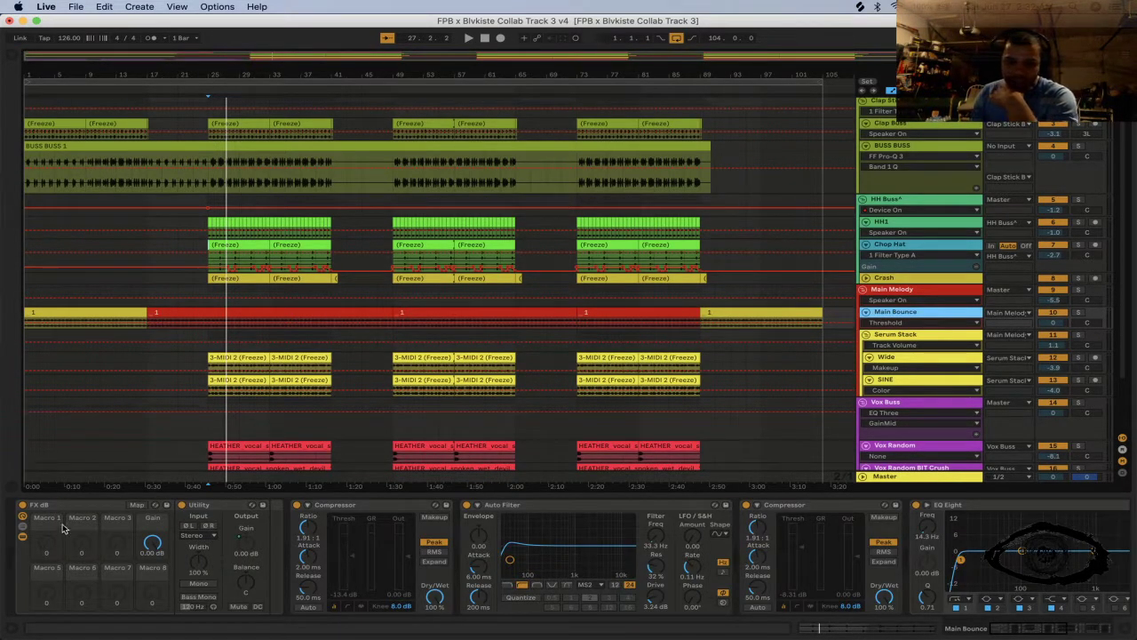
double_click(155, 504)
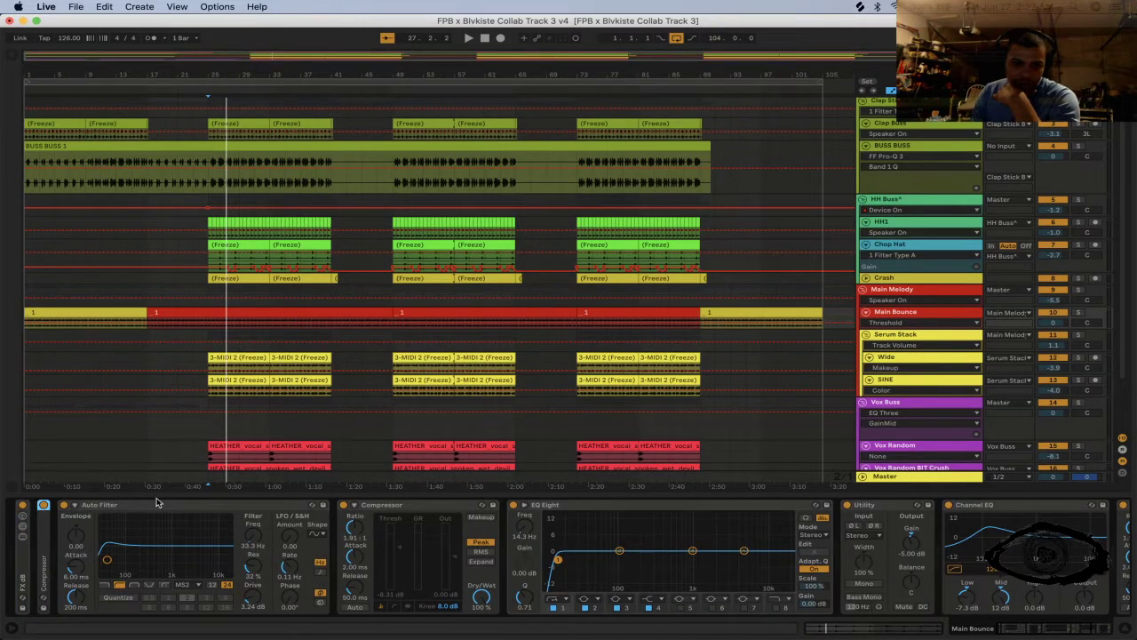
double_click(161, 505)
click(171, 508)
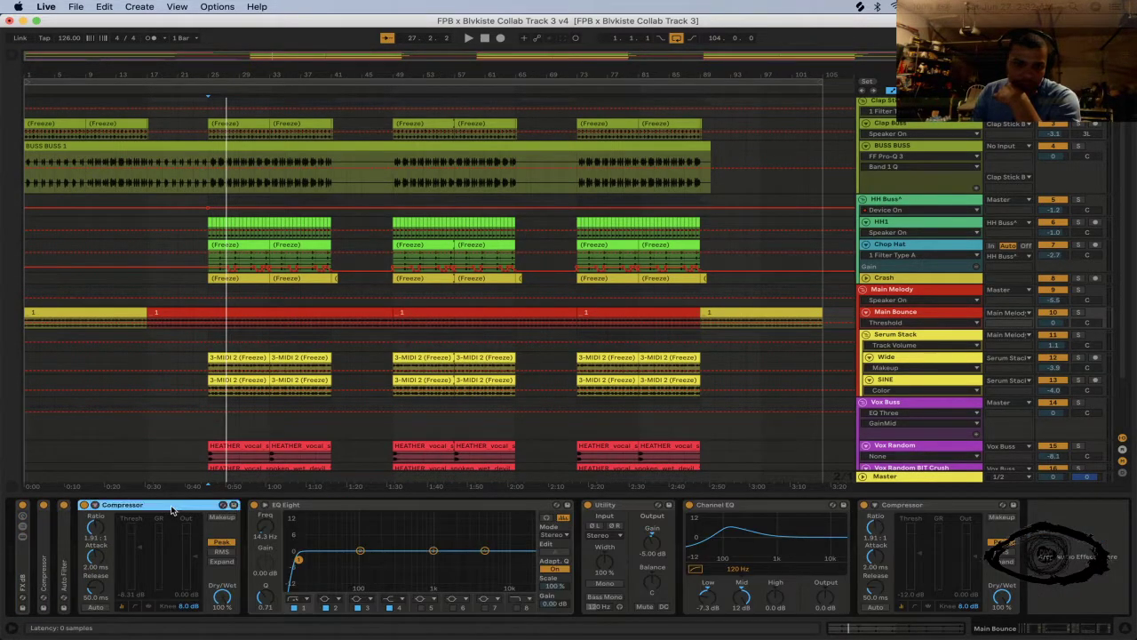
double_click(172, 507)
double_click(237, 507)
double_click(275, 505)
click(276, 507)
click(421, 530)
right_click(429, 529)
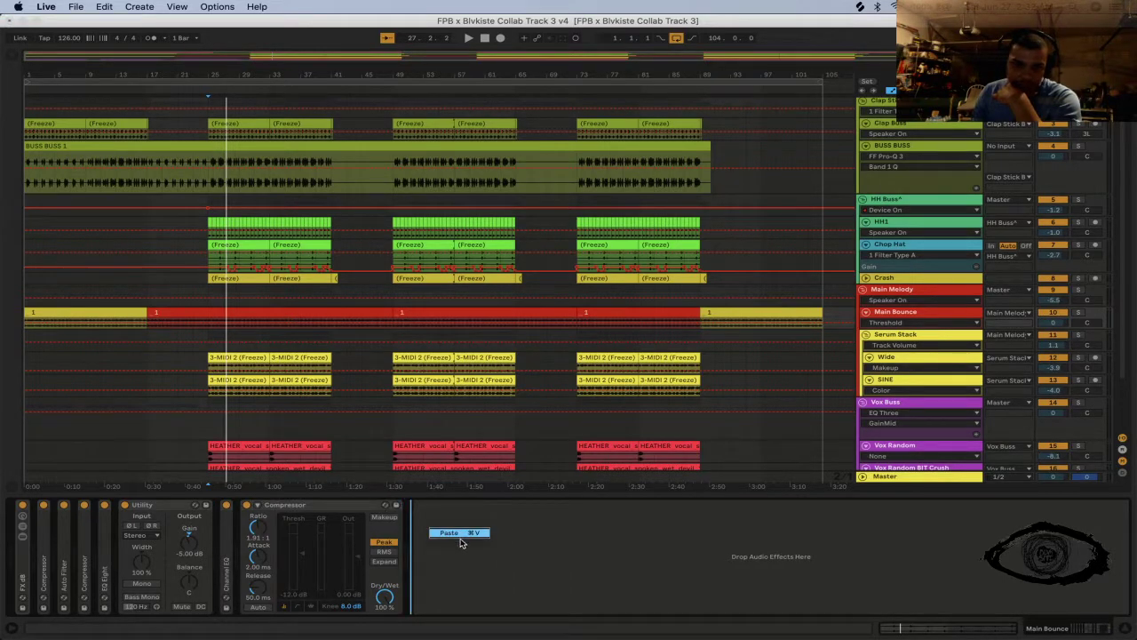
click(460, 538)
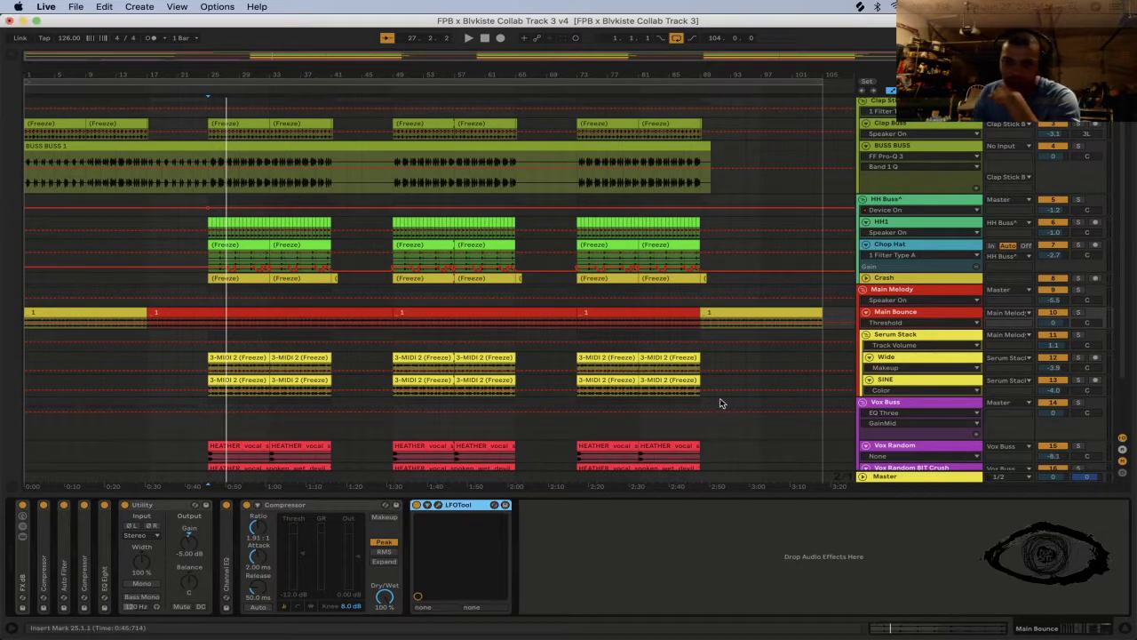
right_click(909, 322)
click(907, 317)
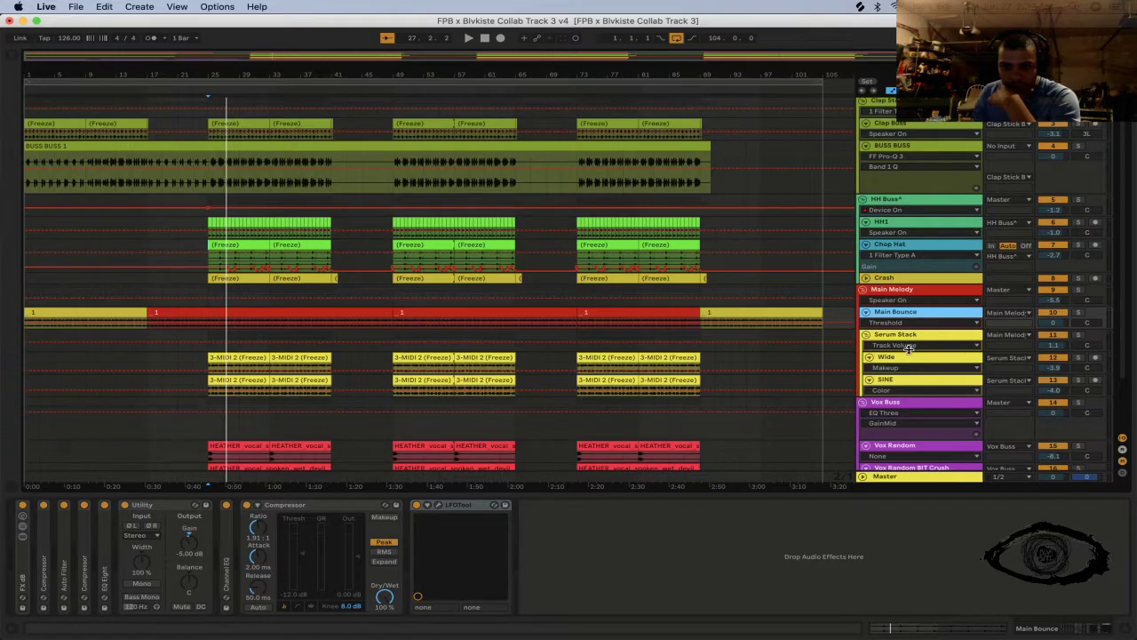
right_click(904, 321)
click(901, 290)
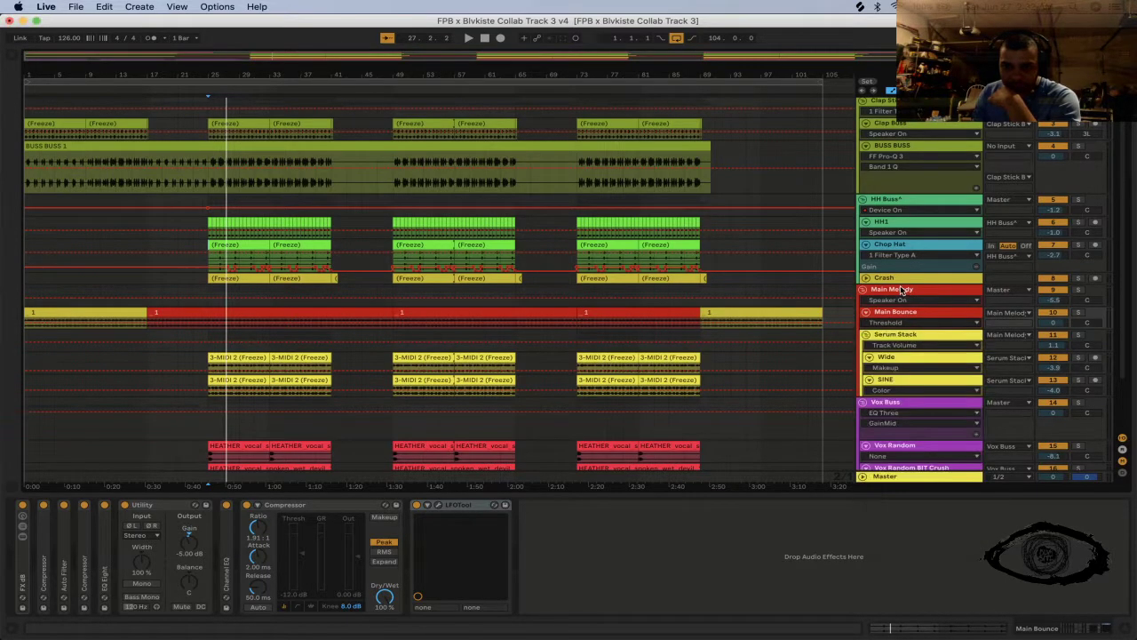
Step: Paste LFOTool at the end of the device chains on the Wide and SINE tracks
click(907, 336)
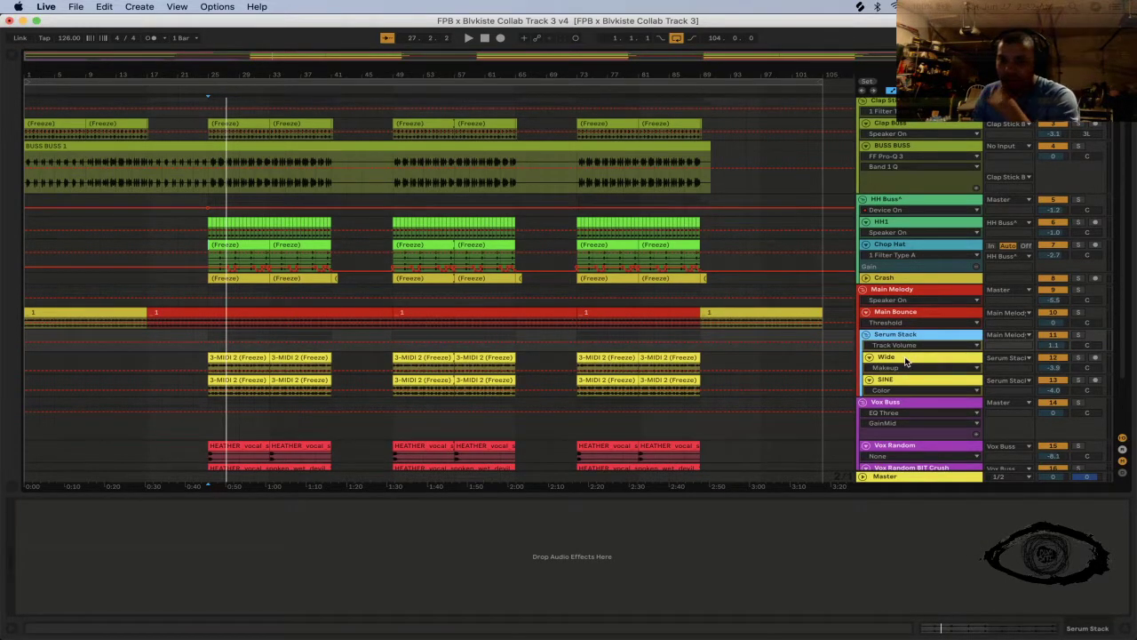
click(906, 359)
right_click(837, 523)
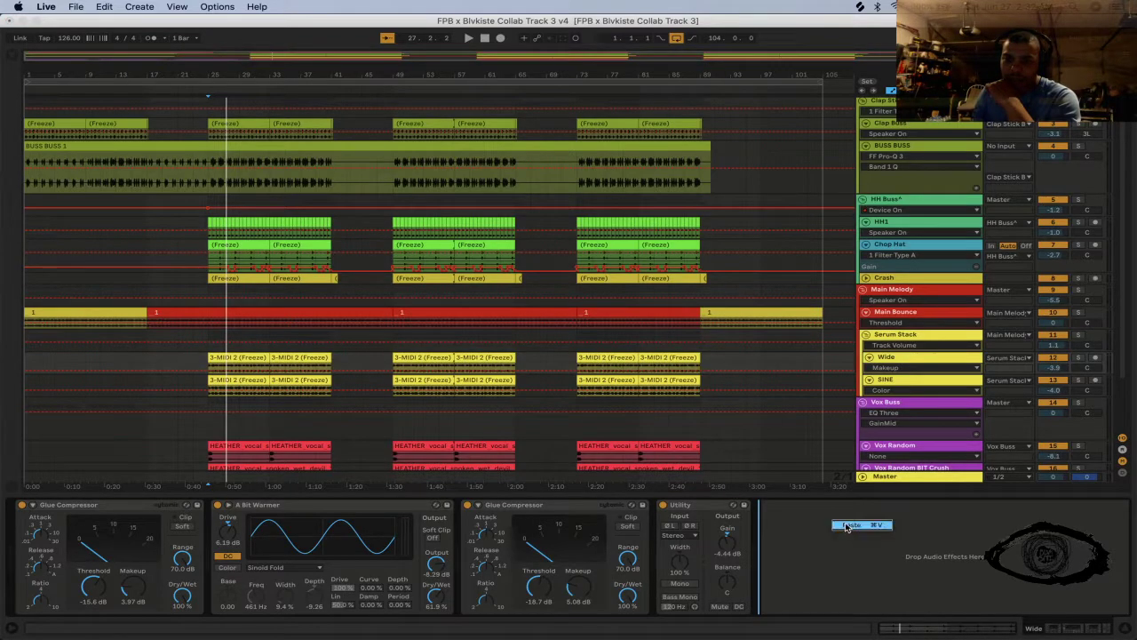
key(super+v)
click(897, 386)
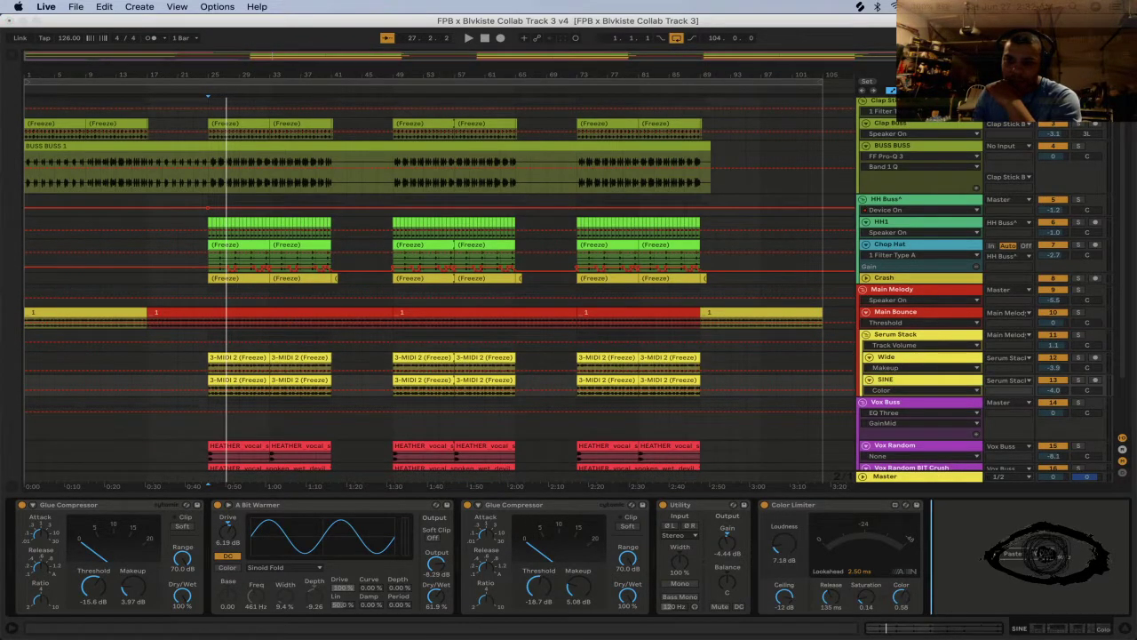
Step: Paste LFOTool into the empty device chain of the first Vox Random track in Vox Buss
click(905, 404)
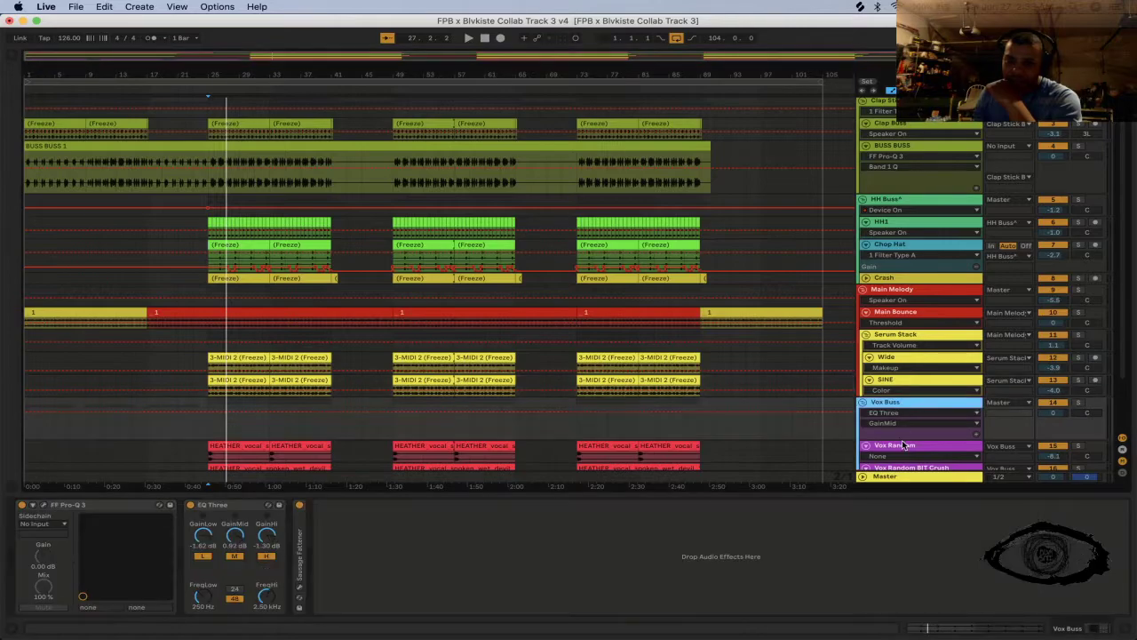
scroll(902, 418, down, 3)
click(737, 533)
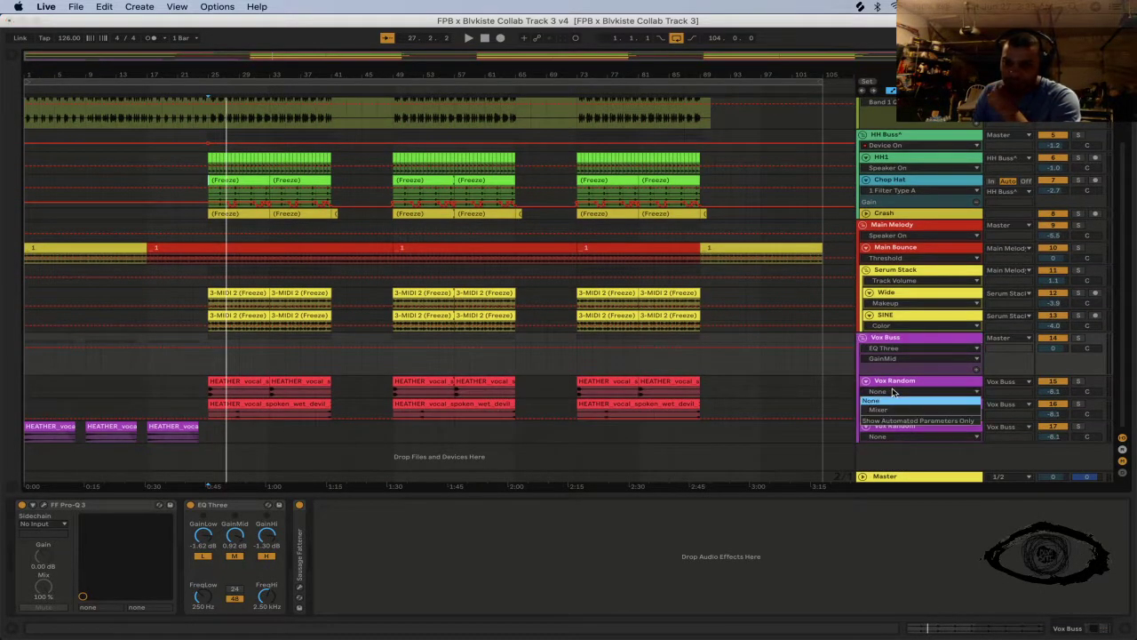
click(910, 386)
right_click(761, 532)
click(782, 534)
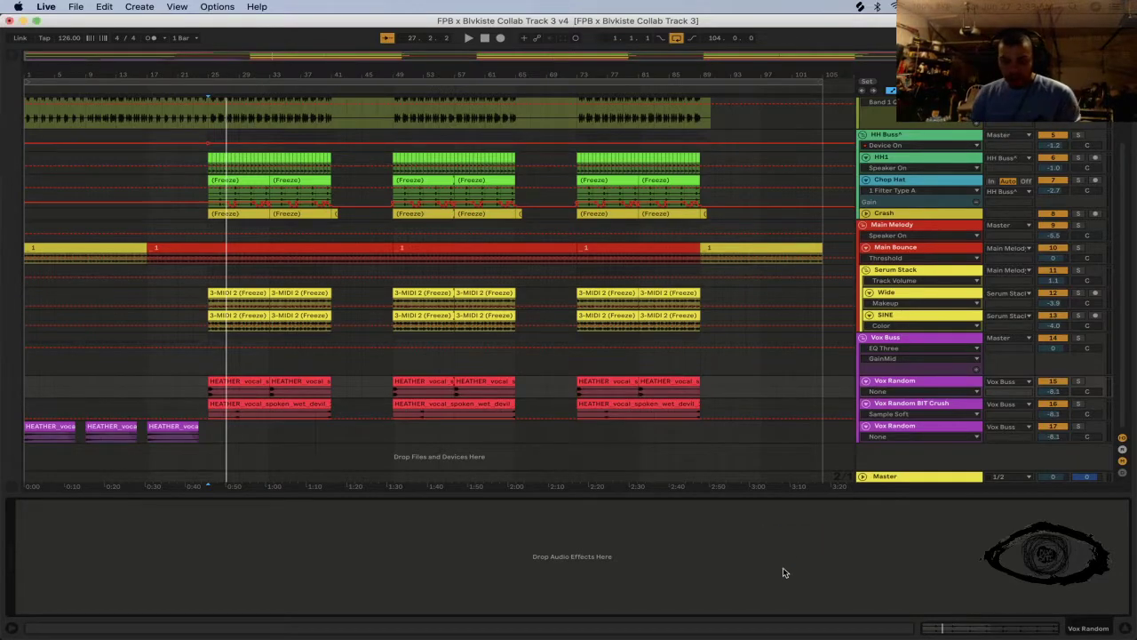
Step: Paste LFOTool at the end of the Vox Random BIT Crush chain and onto the last Vox Random track
click(915, 404)
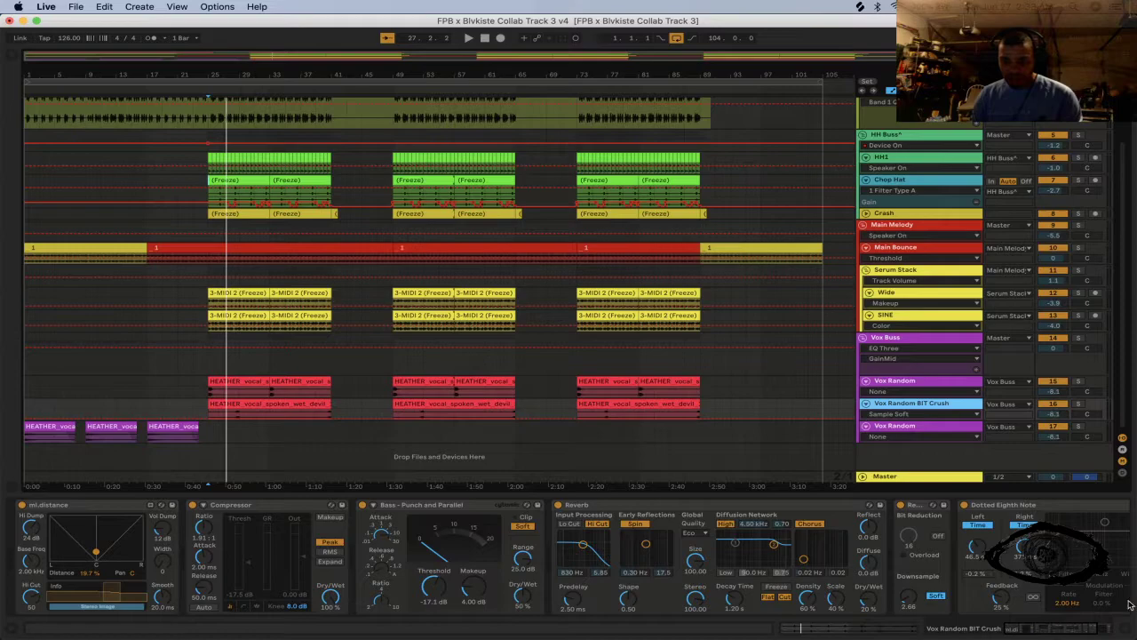
click(1055, 631)
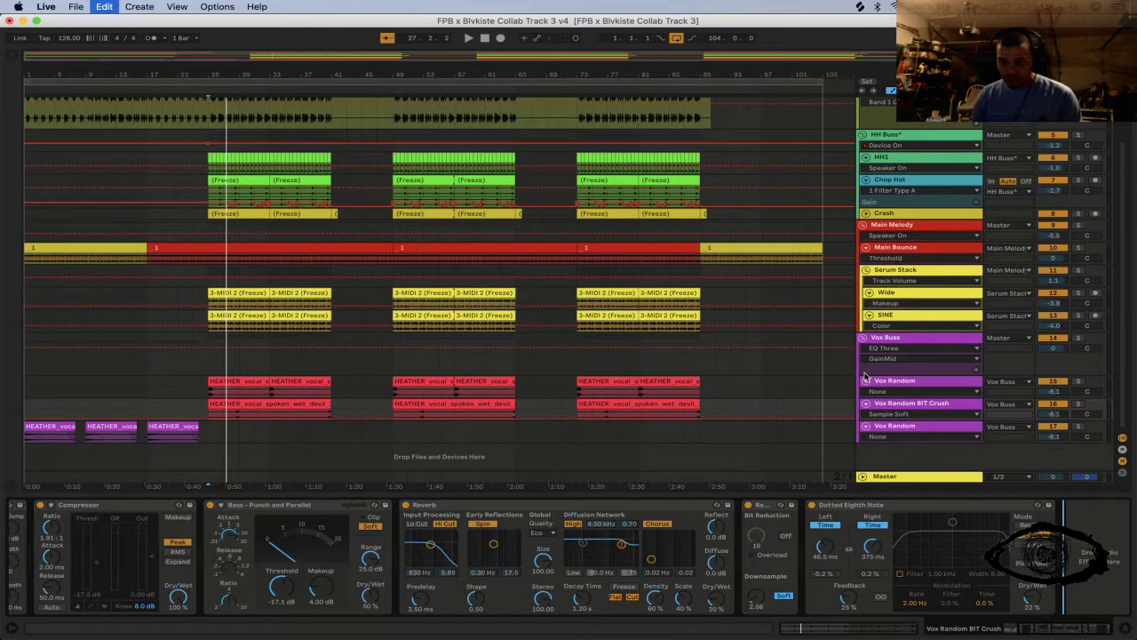
click(904, 427)
key(super+v)
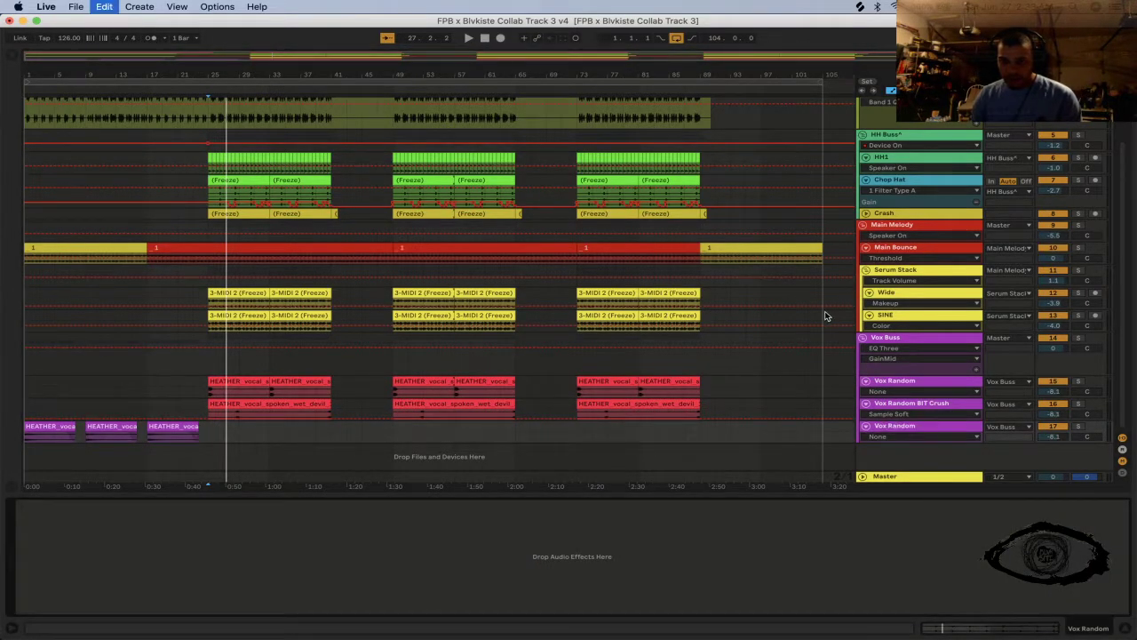
Step: Paste LFOTool after the EQ Eight at the end of the Chop Hat device chain
click(904, 228)
scroll(904, 229, up, 1)
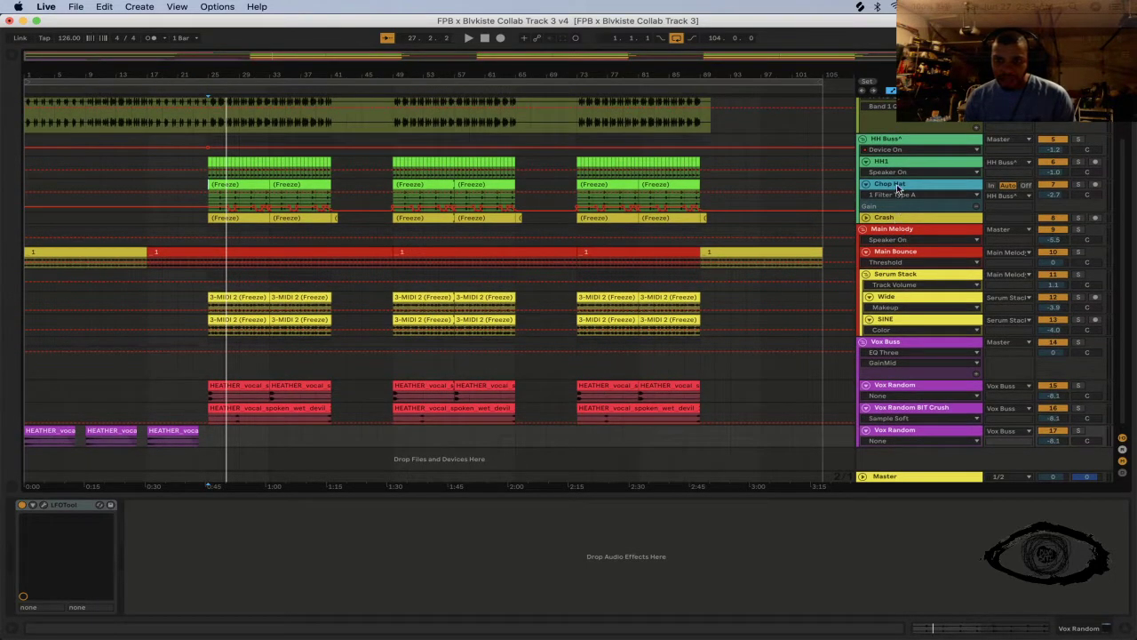
click(898, 185)
click(1113, 514)
key(super+v)
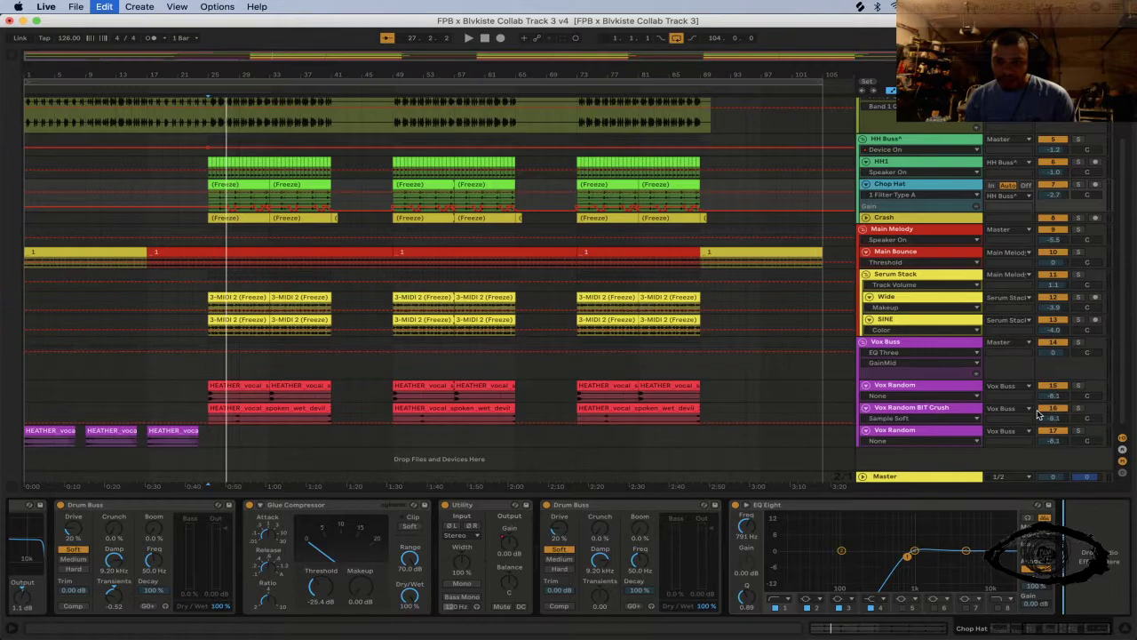
Step: Paste LFOTool into the empty device chain of HH1 and after the Utility at the end of the Crash chain
click(911, 167)
key(super+v)
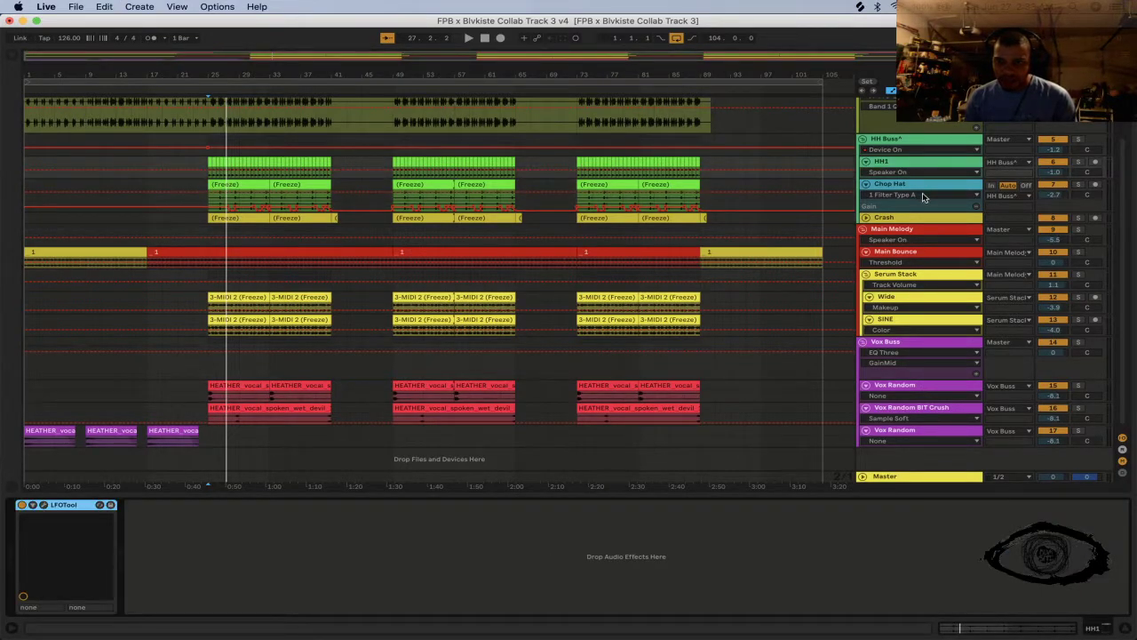
click(901, 219)
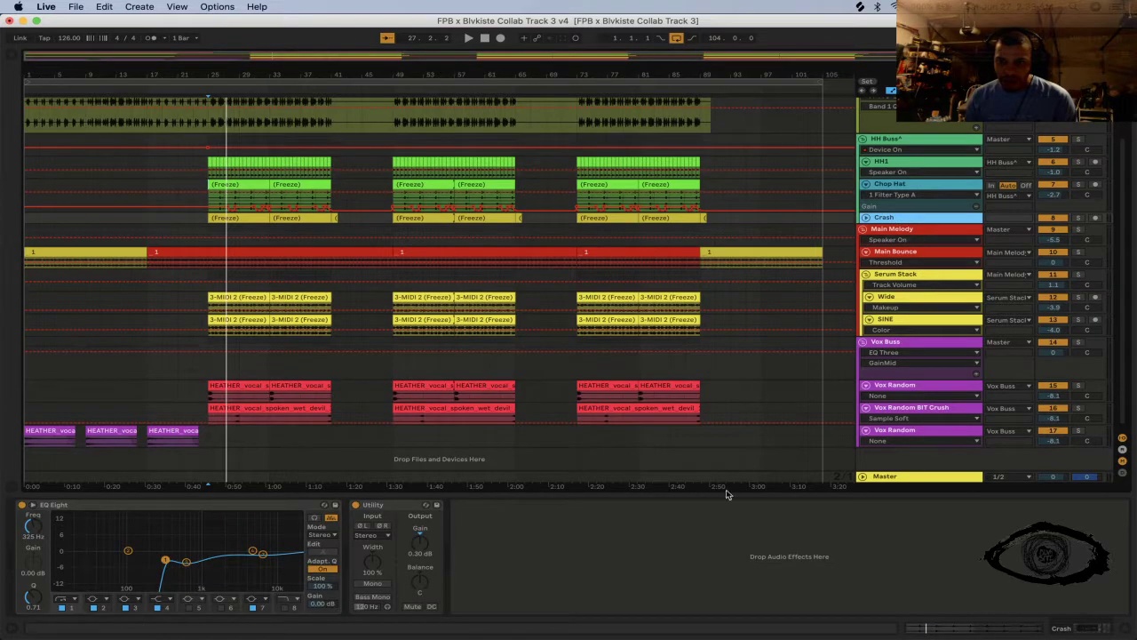
key(super+v)
Step: Check the BUSS BUSS device chain, then mute the Serum Stack group and play the arrangement from bar 25
scroll(930, 381, up, 2)
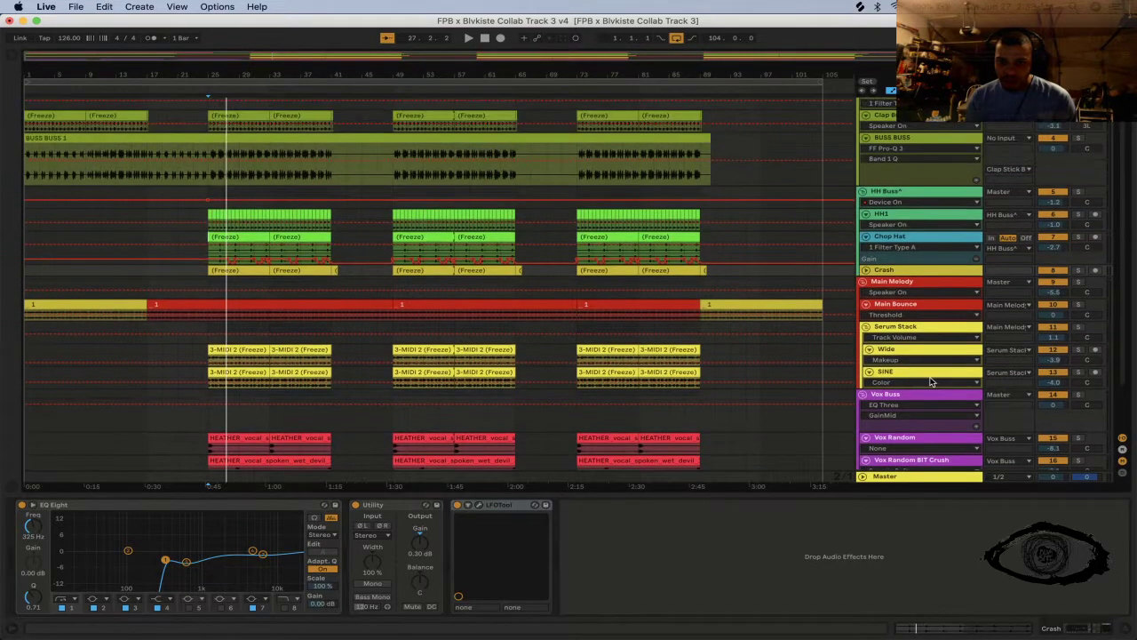
scroll(930, 381, up, 1)
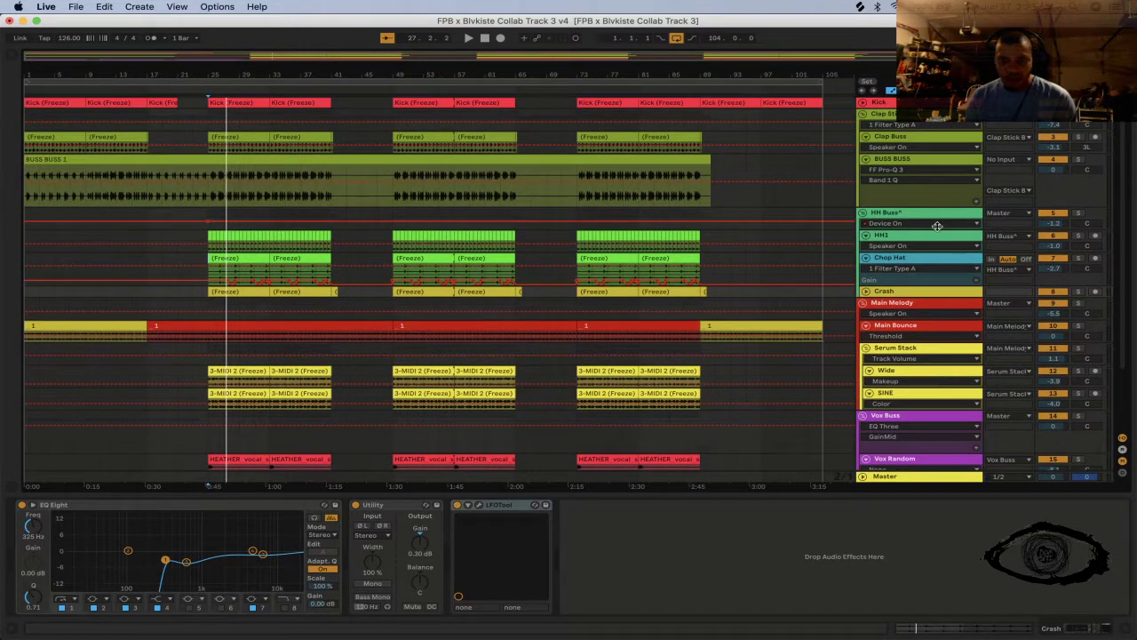
click(936, 160)
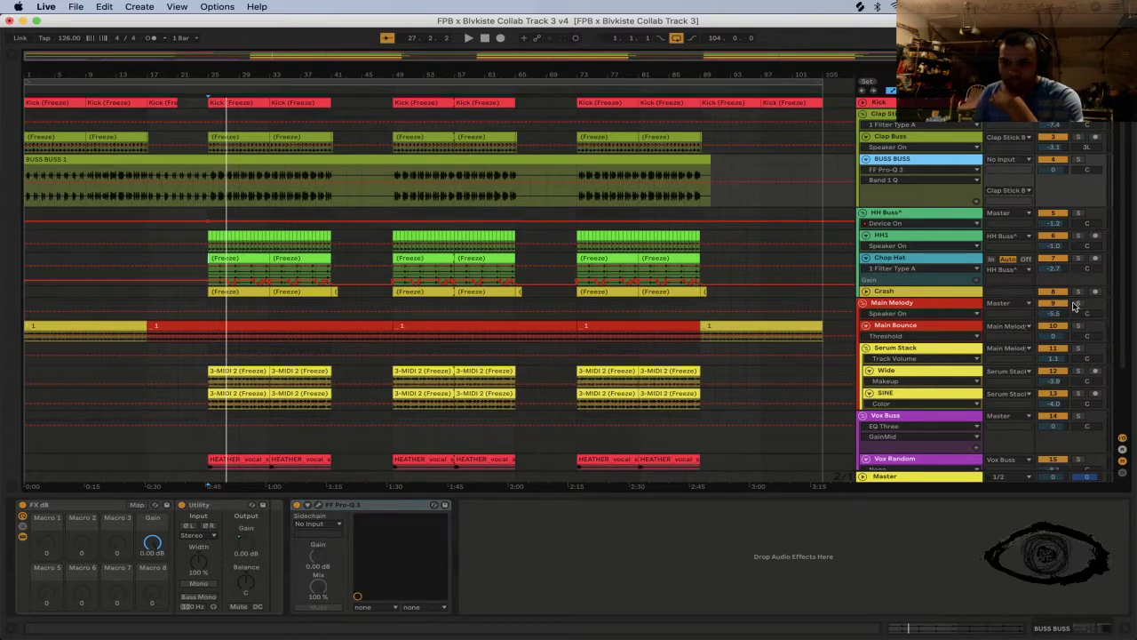
scroll(939, 421, down, 2)
click(898, 347)
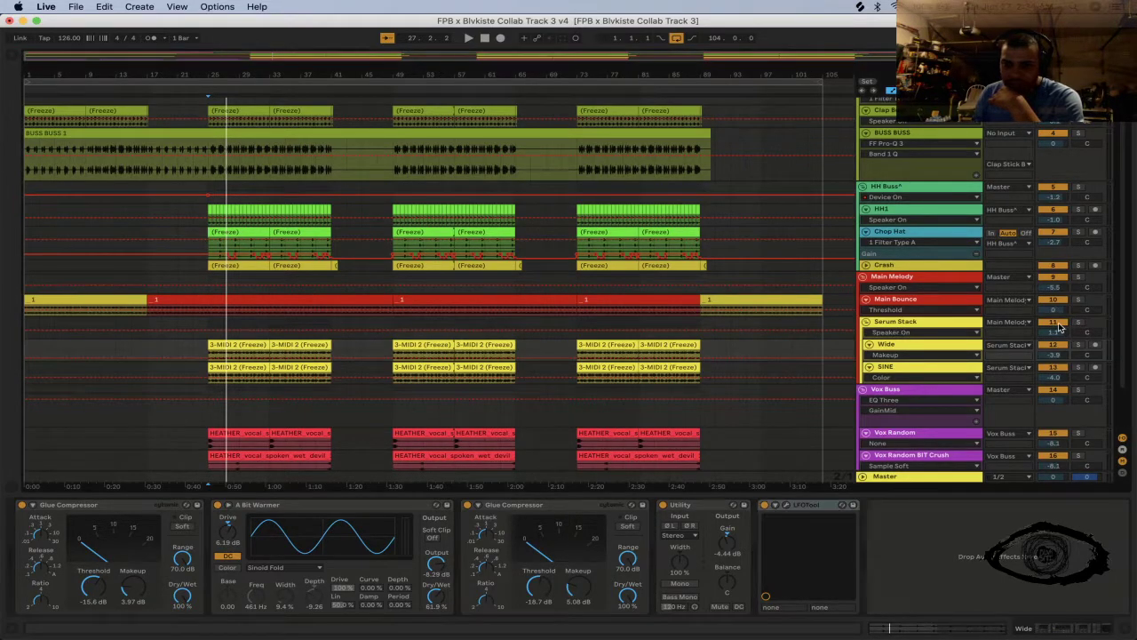
click(206, 327)
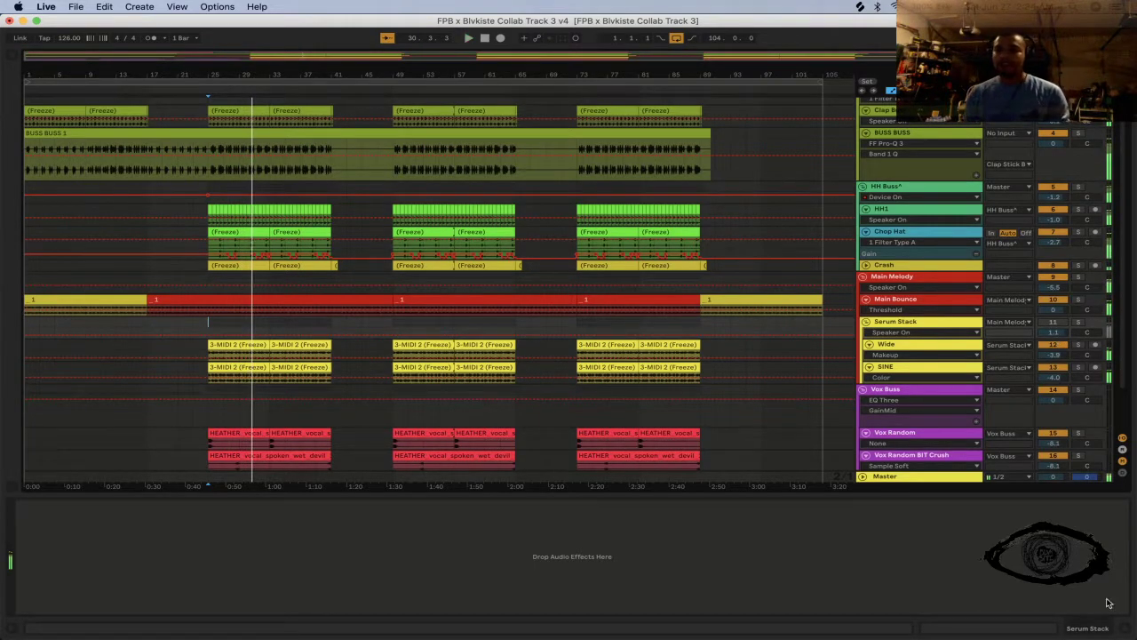
Step: Audition the arrangement from bar 25 with Main Melody muted and both the Main Melody and Vox Buss groups folded
click(861, 279)
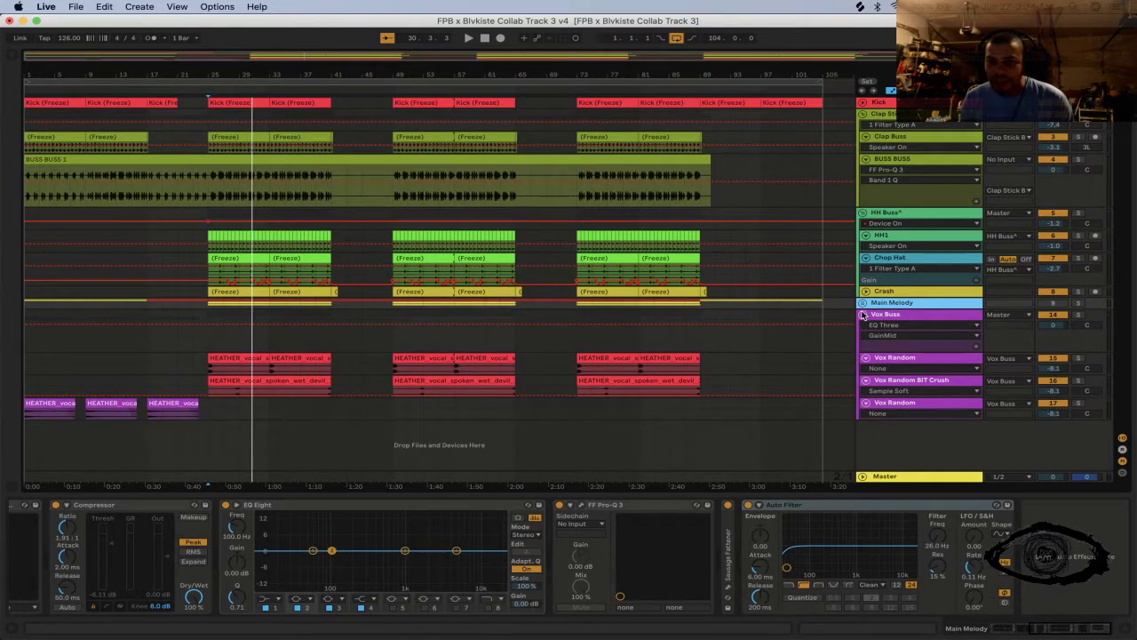
click(861, 314)
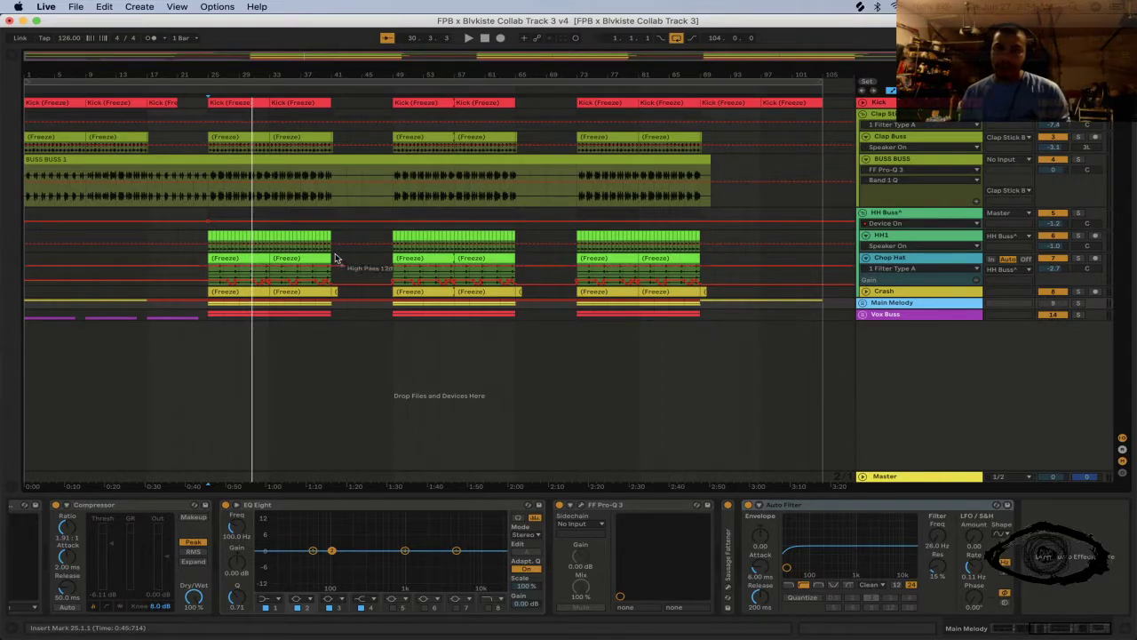
click(206, 222)
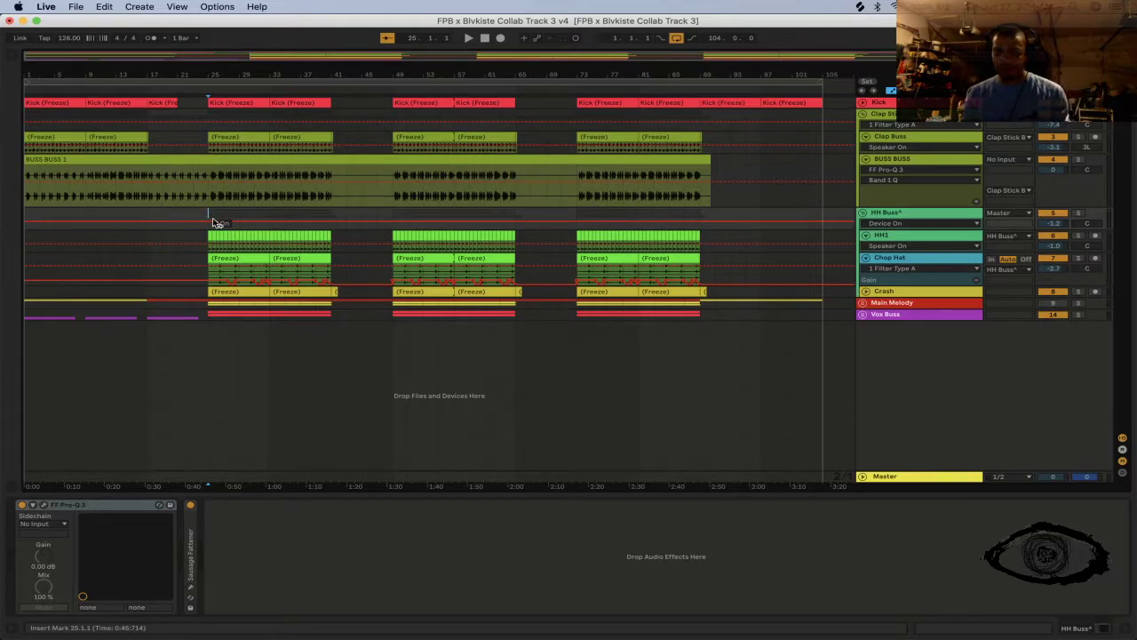
key(space)
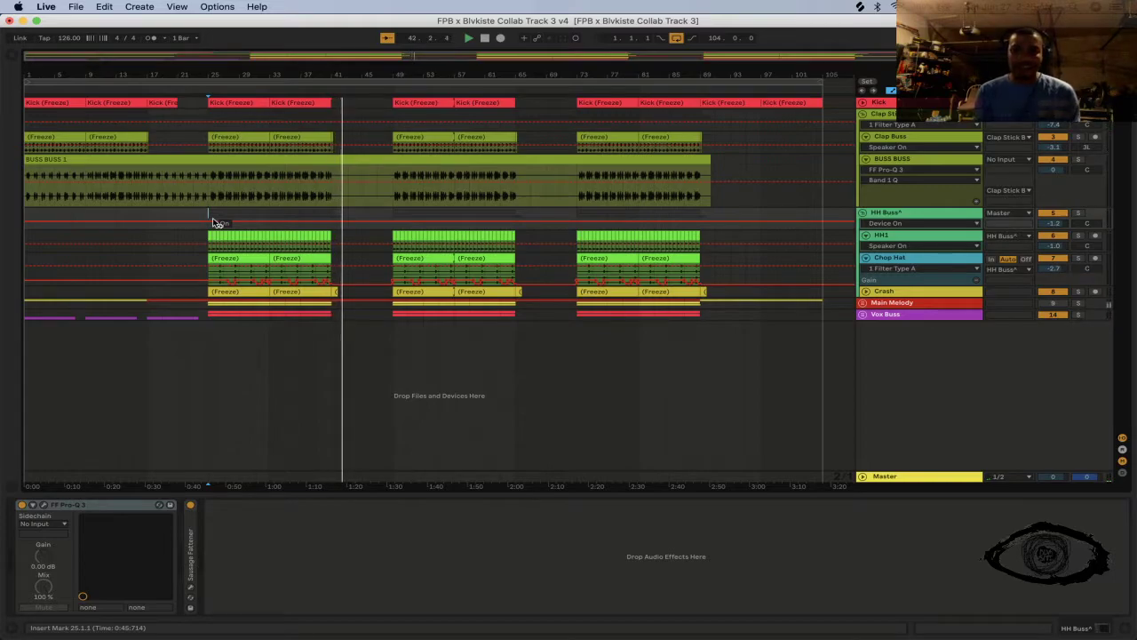
Step: Play the second drop from bar 49 and fold the Clap Stick group
click(223, 246)
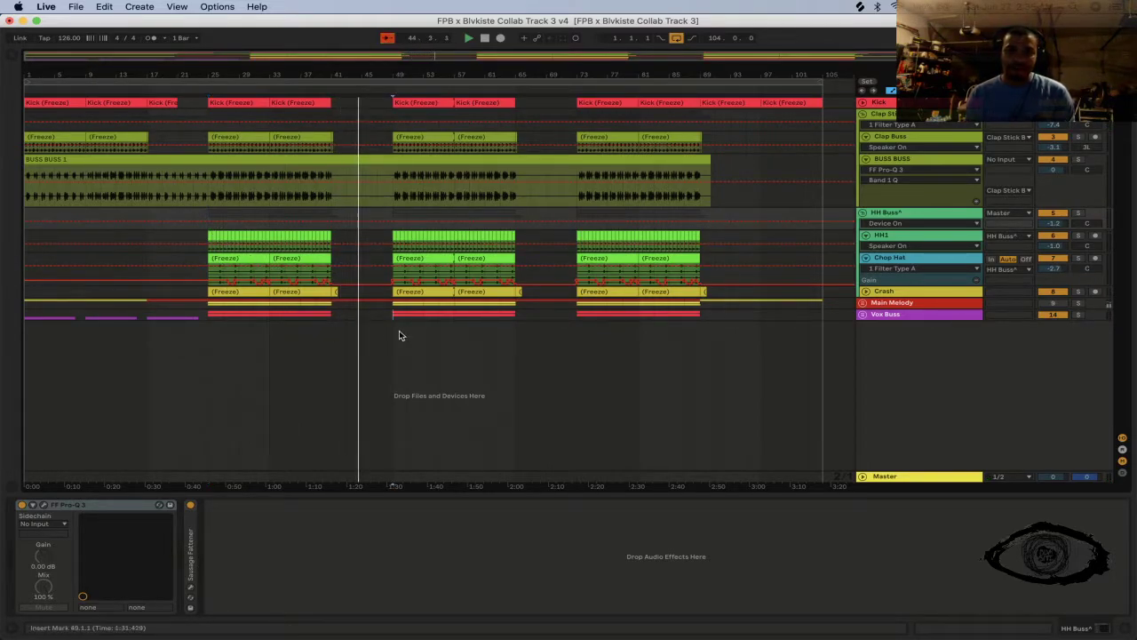
click(393, 313)
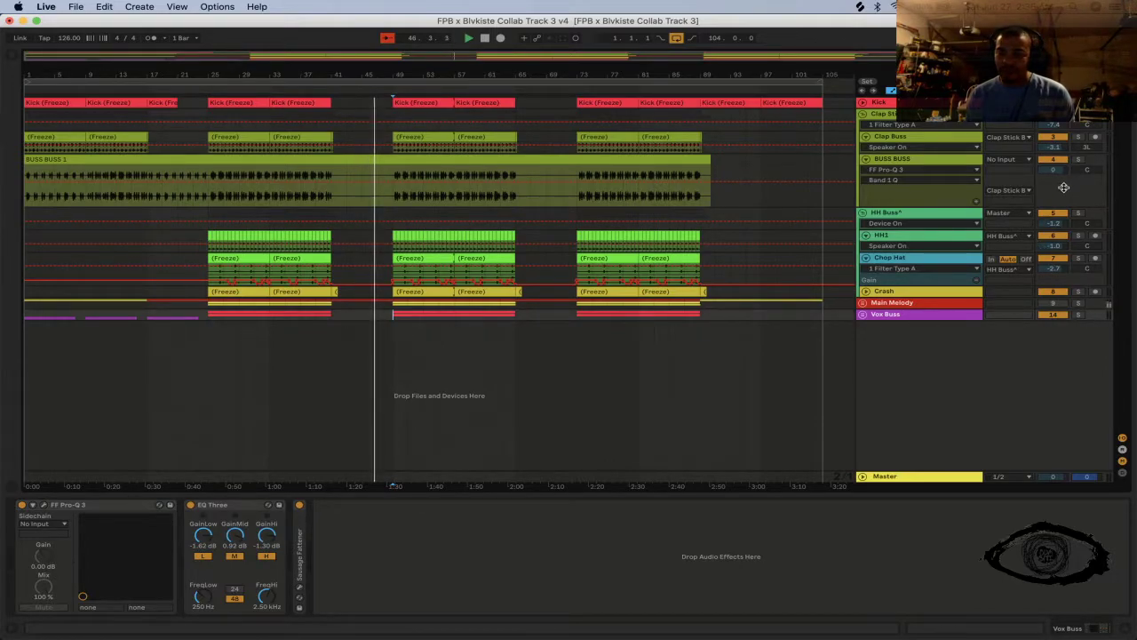
click(862, 107)
key(space)
click(862, 114)
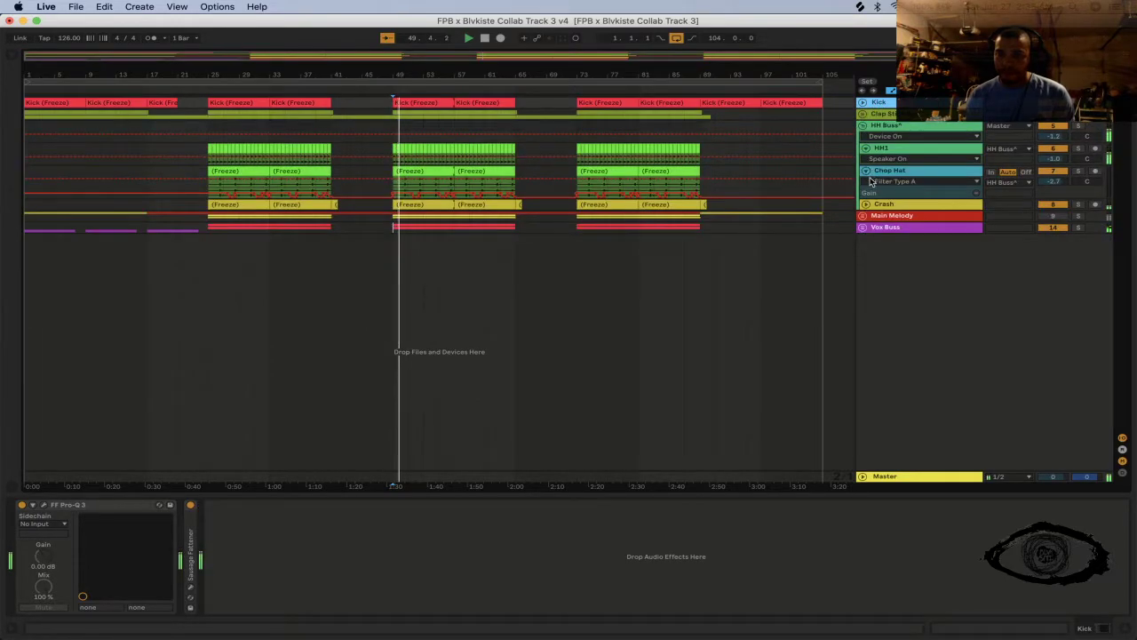
Step: Unfold the Main Melody group and fold the HH Buss group
click(864, 216)
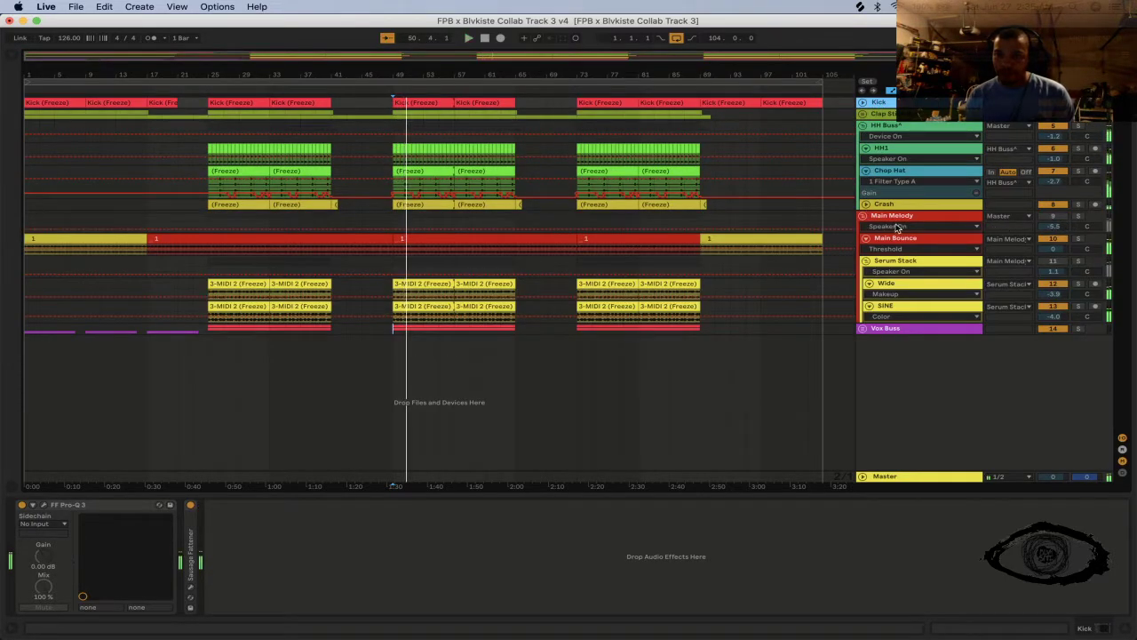
click(865, 206)
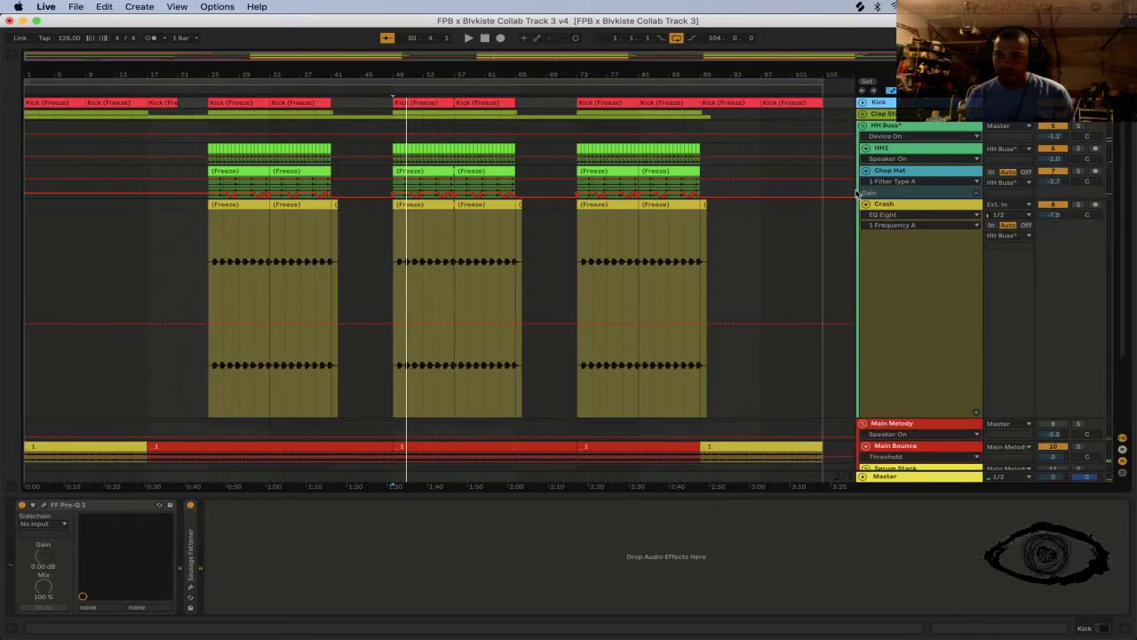
click(863, 126)
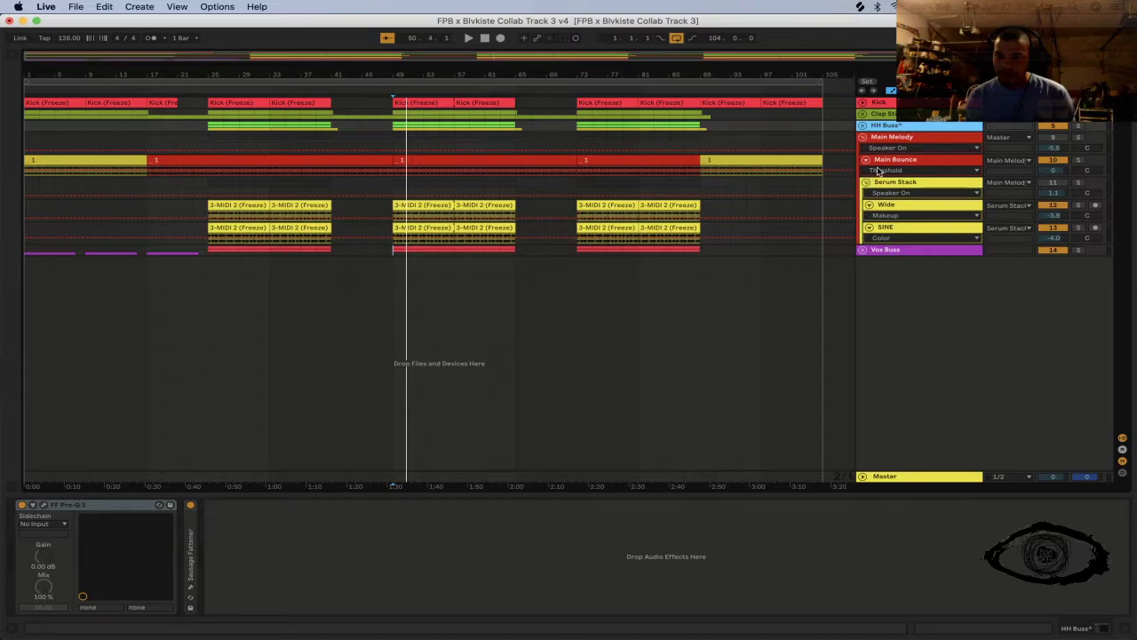
Step: Unmute and solo the Main Melody group, and audition it from bar 49
click(1075, 141)
key(space)
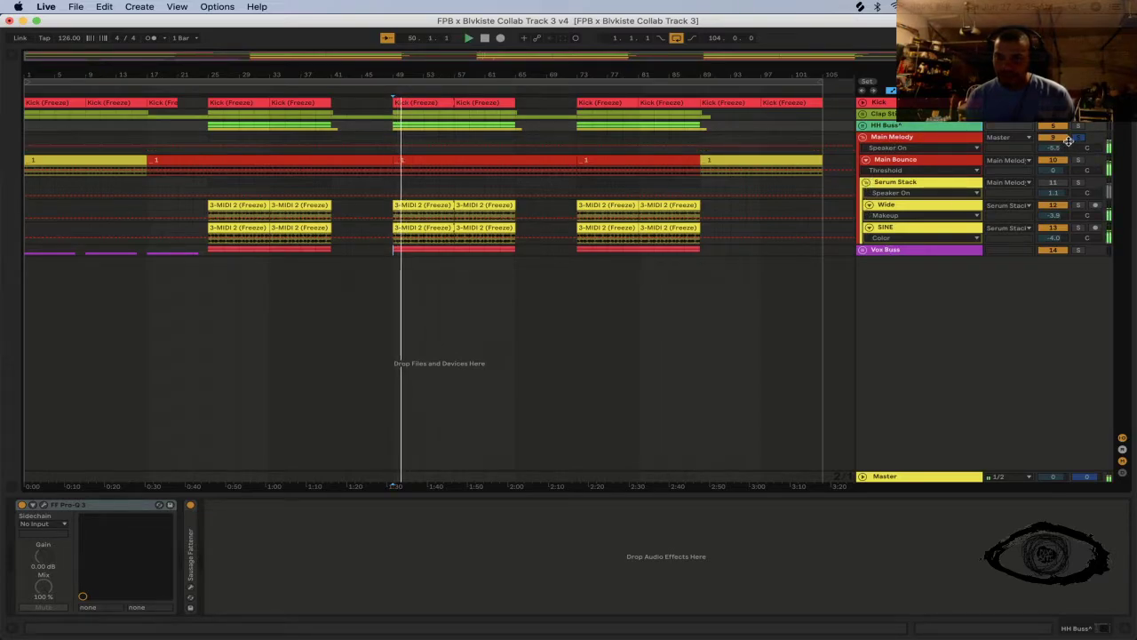
key(space)
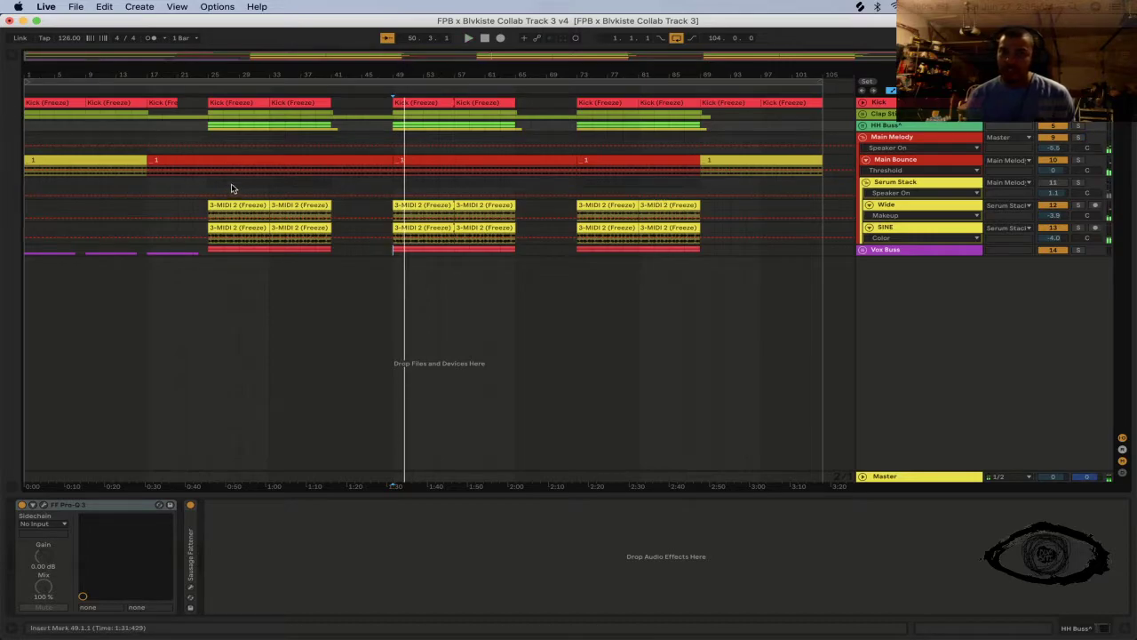
Step: Play the soloed Main Bounce track from bar 25 and fold the Serum Stack group
click(214, 188)
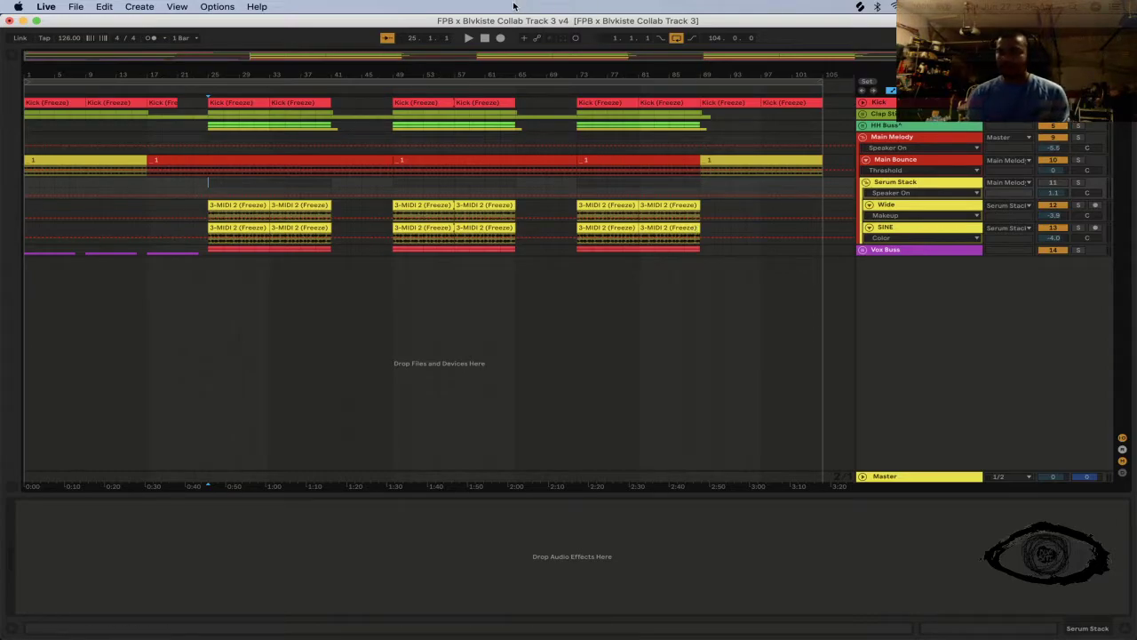
key(space)
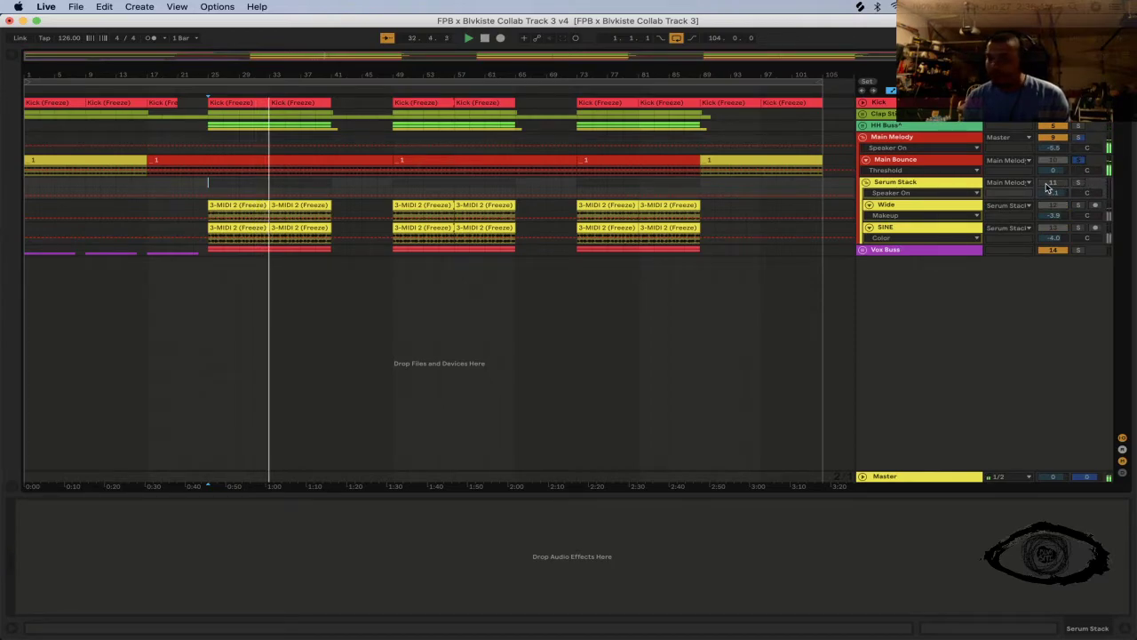
click(909, 184)
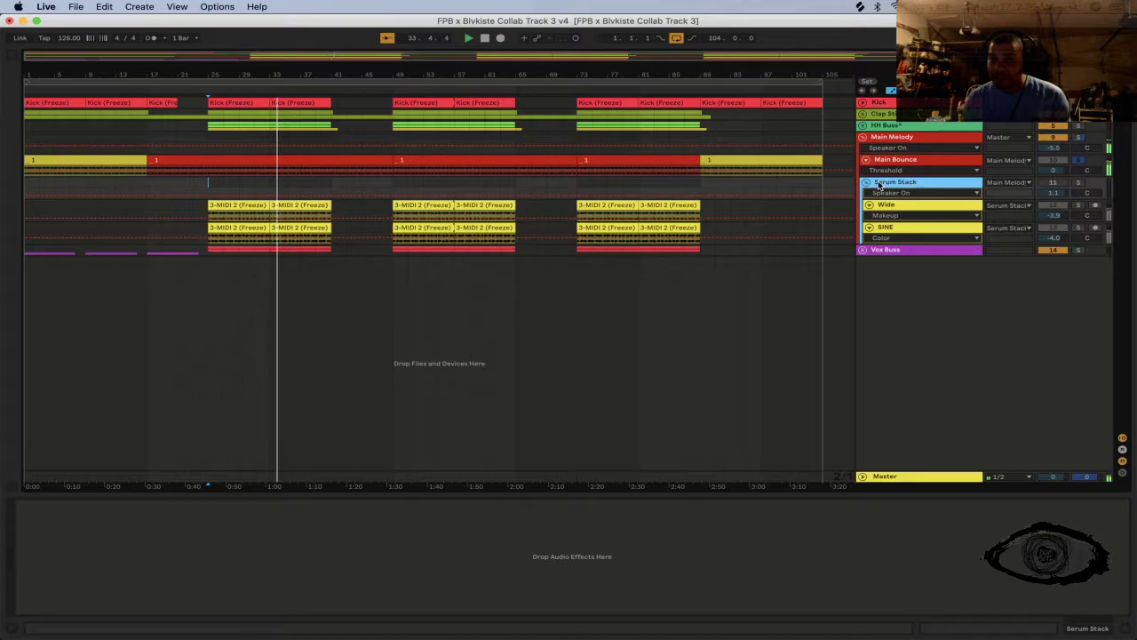
click(865, 182)
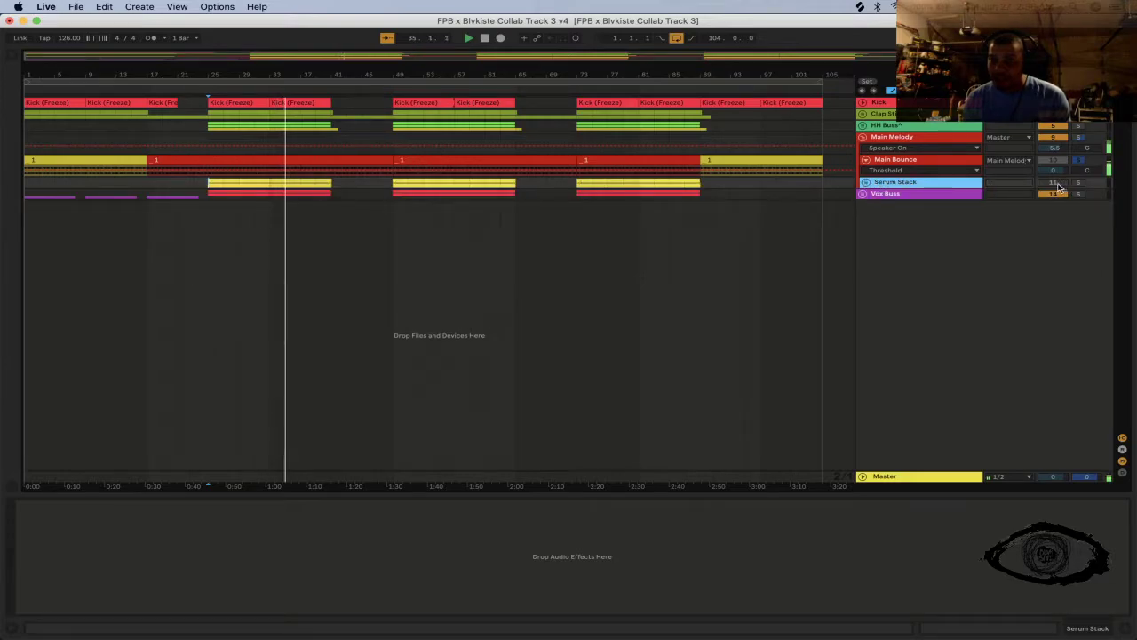
Step: Restart playback from bar 25 with the Serum Stack group unmuted and the Main Bounce solo turned off
click(204, 190)
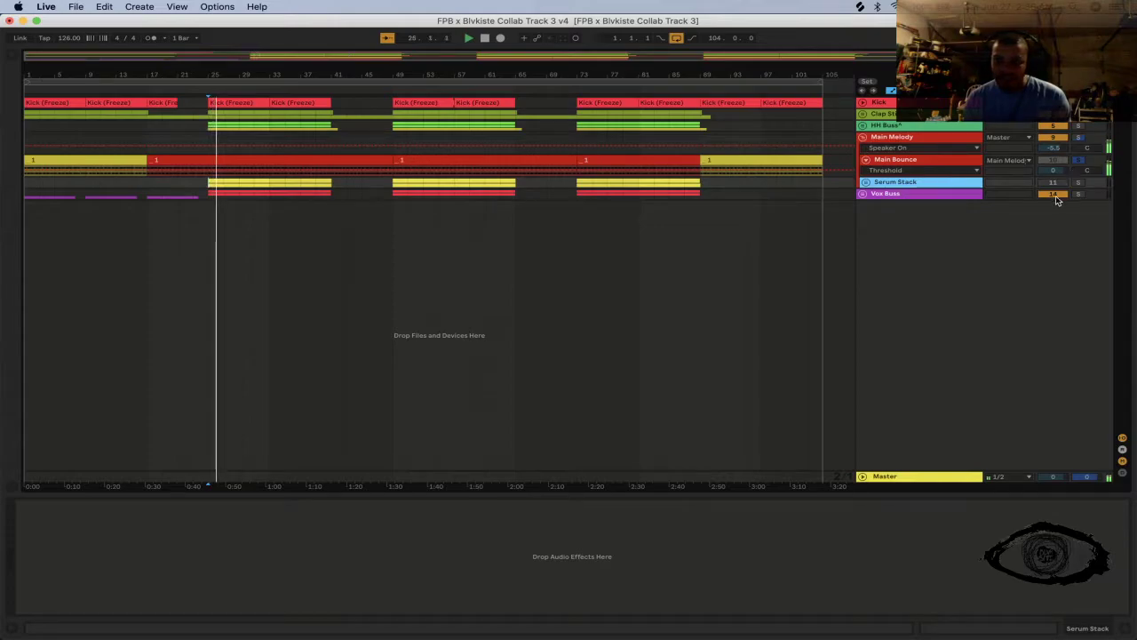
click(1052, 182)
key(space)
key(space)
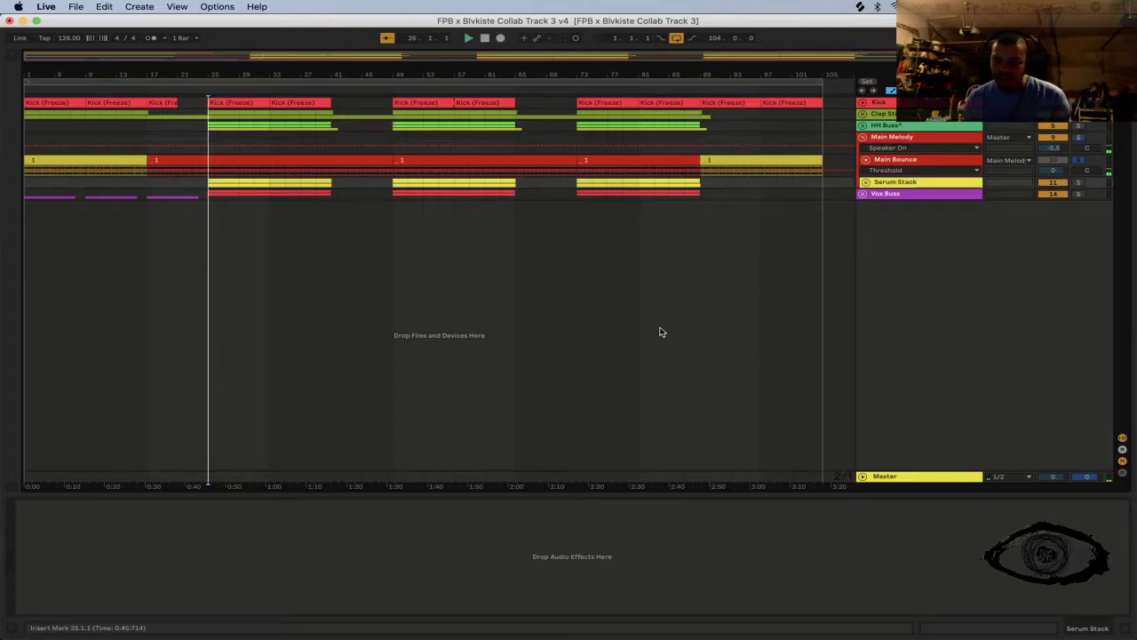
click(1053, 160)
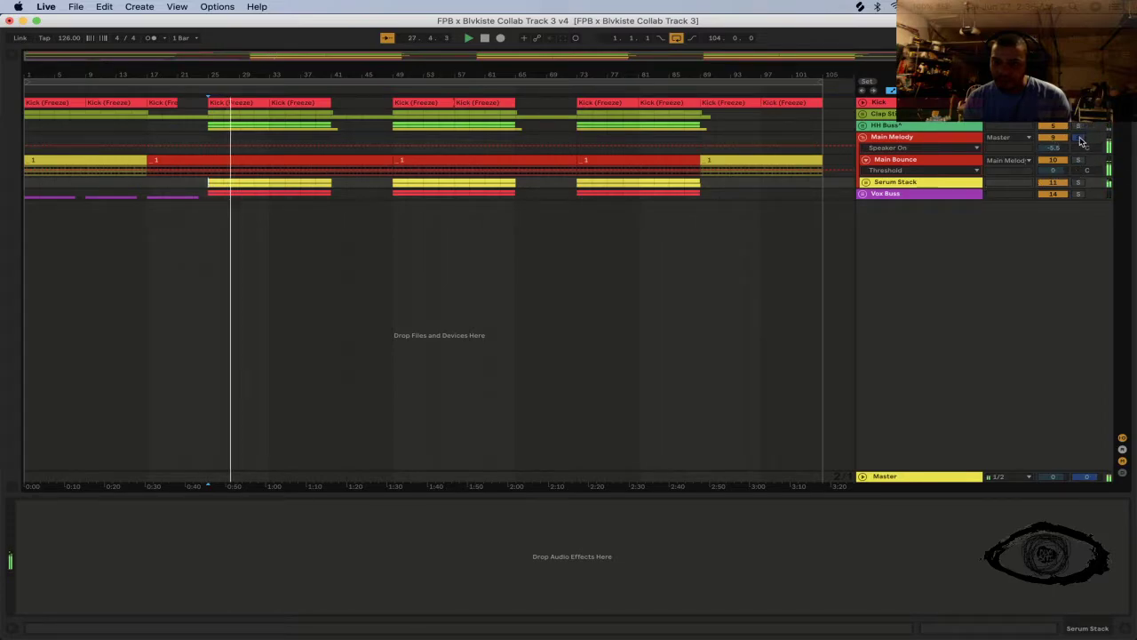
Step: Compare the melody with and without Serum Stack, then unfold the group and lower its track volume to -3.9 dB
click(1050, 184)
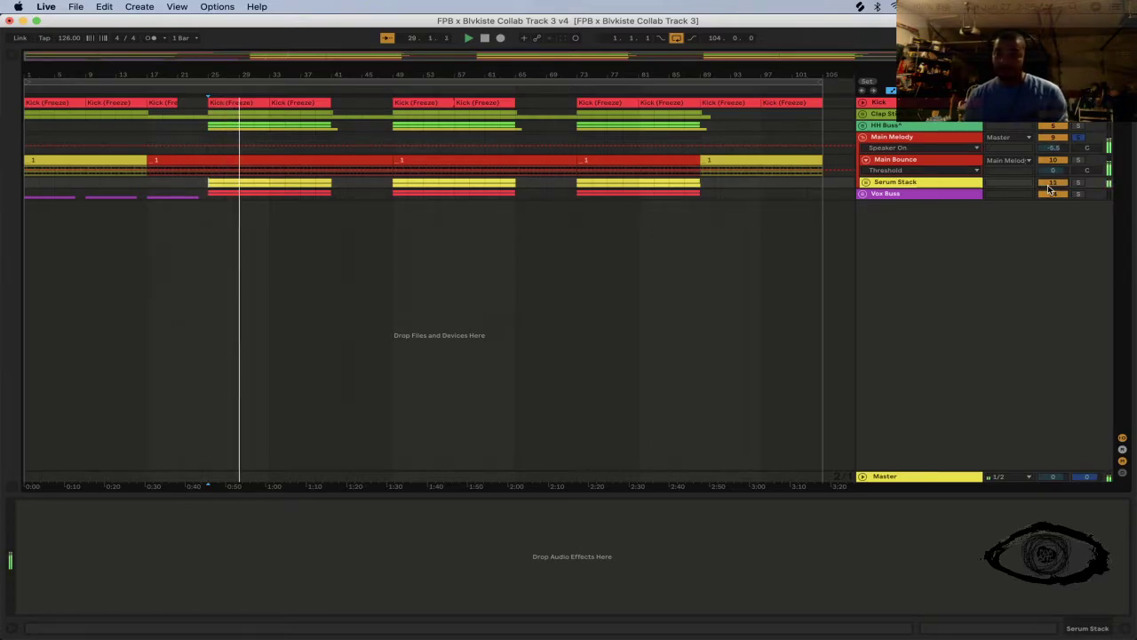
click(867, 183)
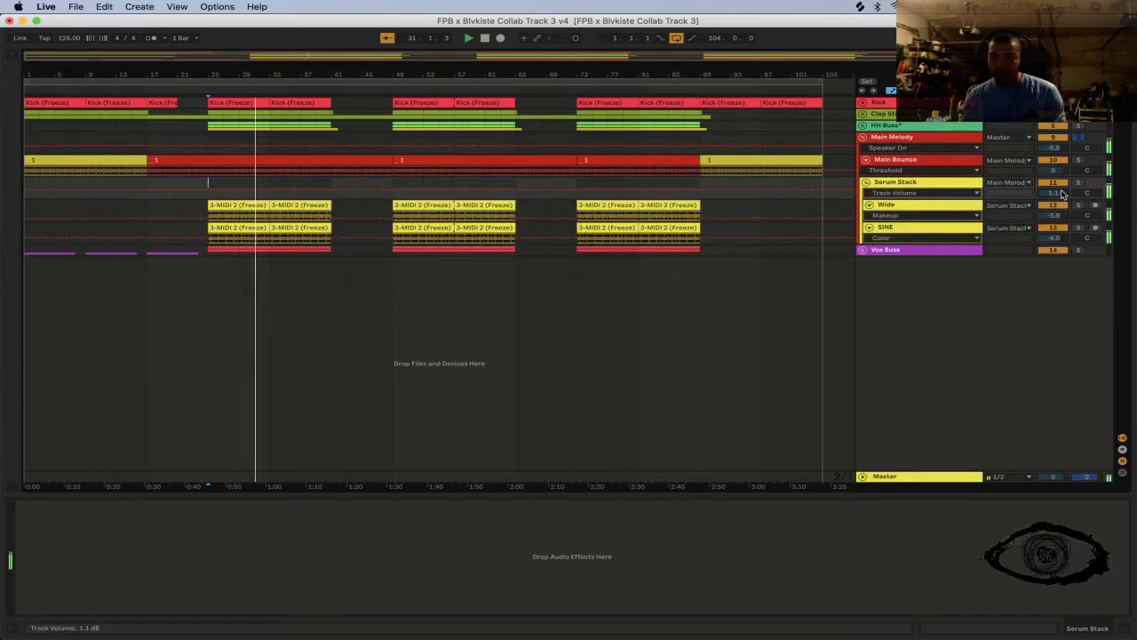
scroll(1062, 194, down, 5)
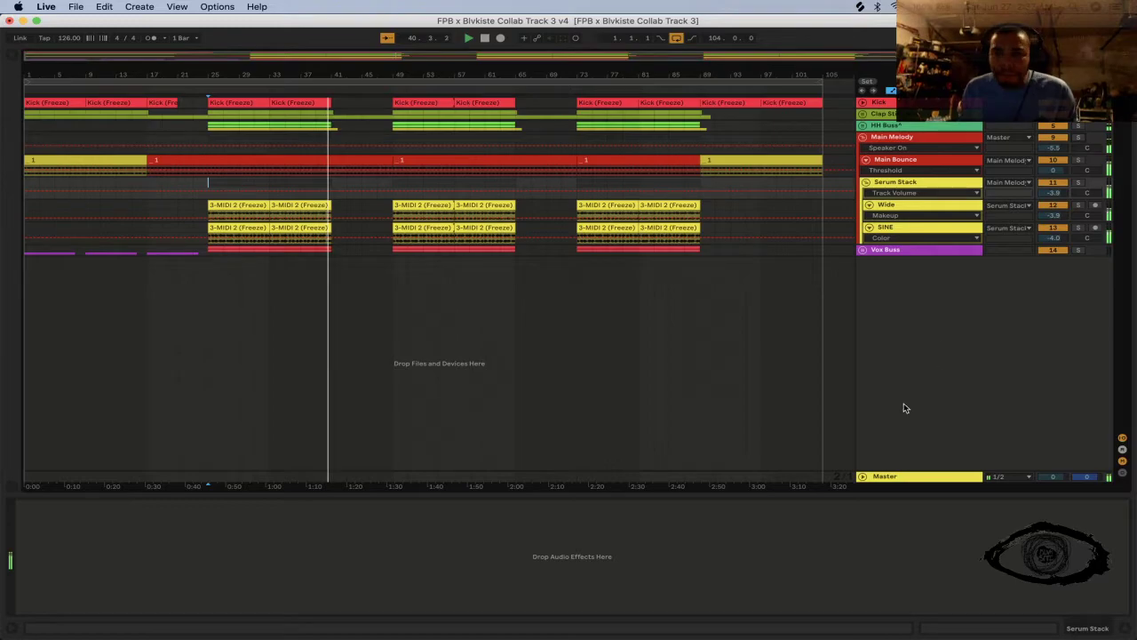
Step: Switch off Sausage Fattener, FF Pro-C 2, L1 limiter and FabFilter Pro-L on the Master track
click(897, 477)
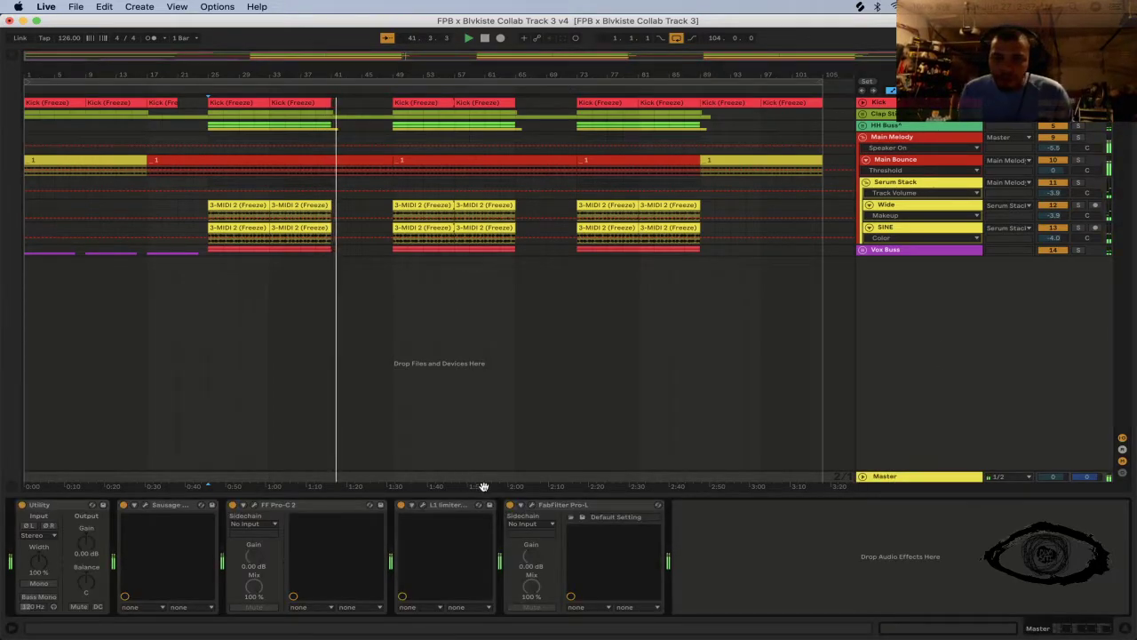
click(523, 505)
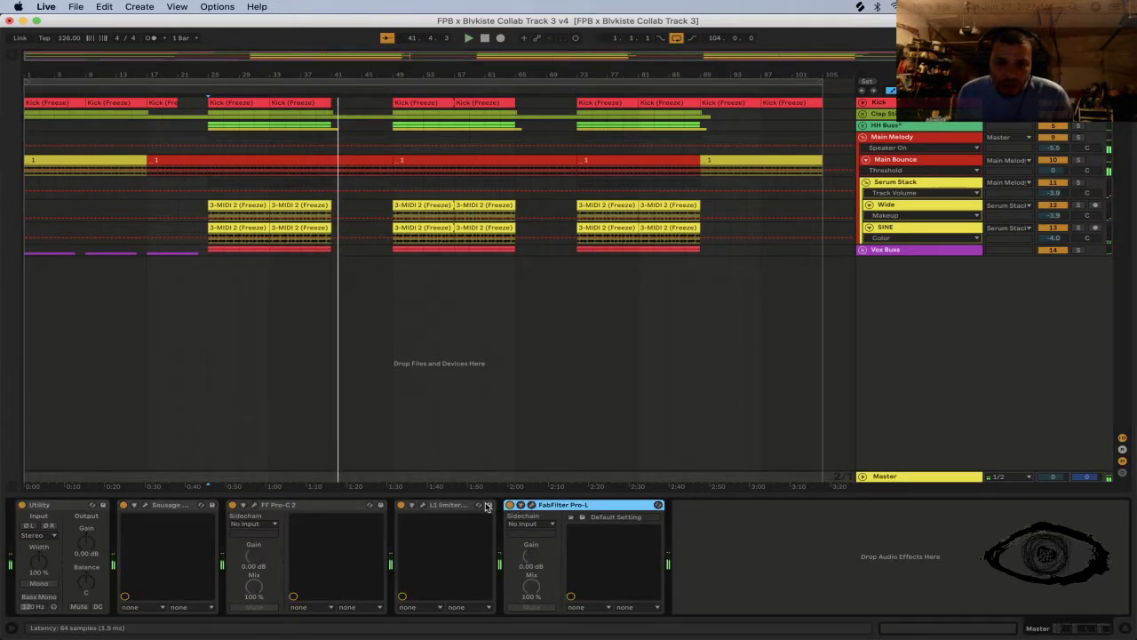
click(400, 505)
click(230, 504)
click(123, 505)
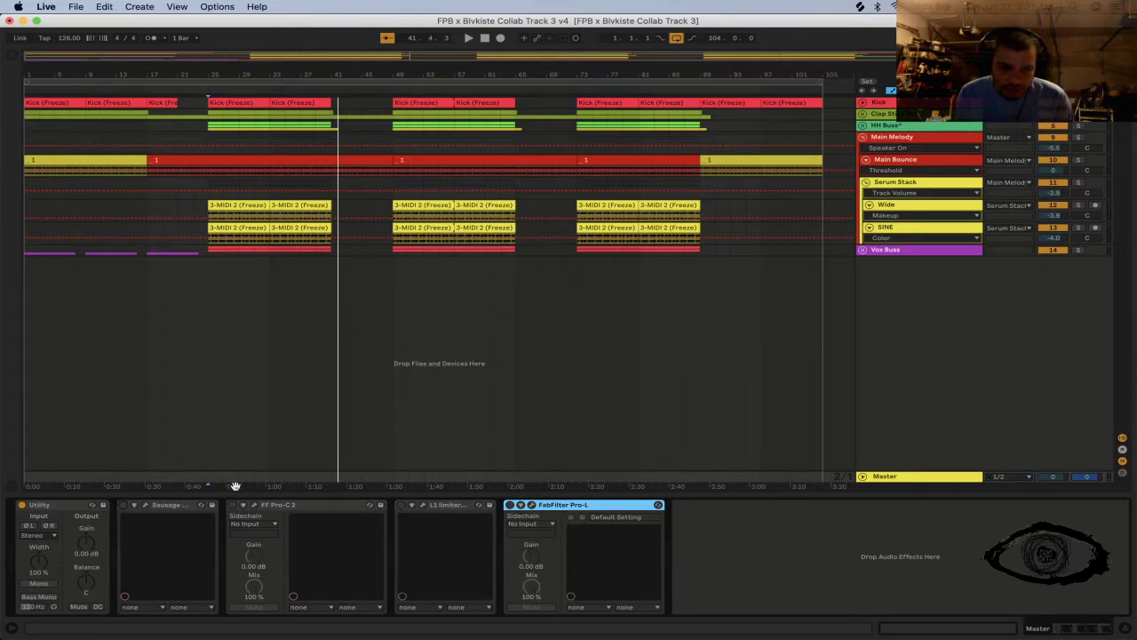
Step: Insert FF Pro-Q 3 from the yellow Basic collection directly after the Utility on the Master track
click(19, 62)
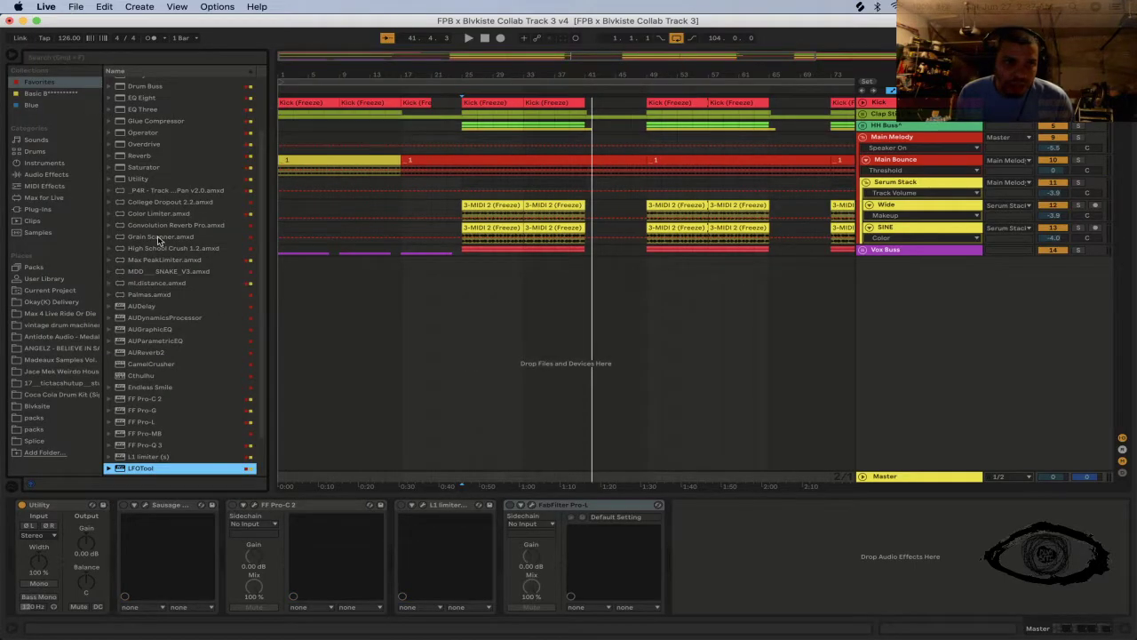
scroll(158, 240, up, 3)
click(38, 92)
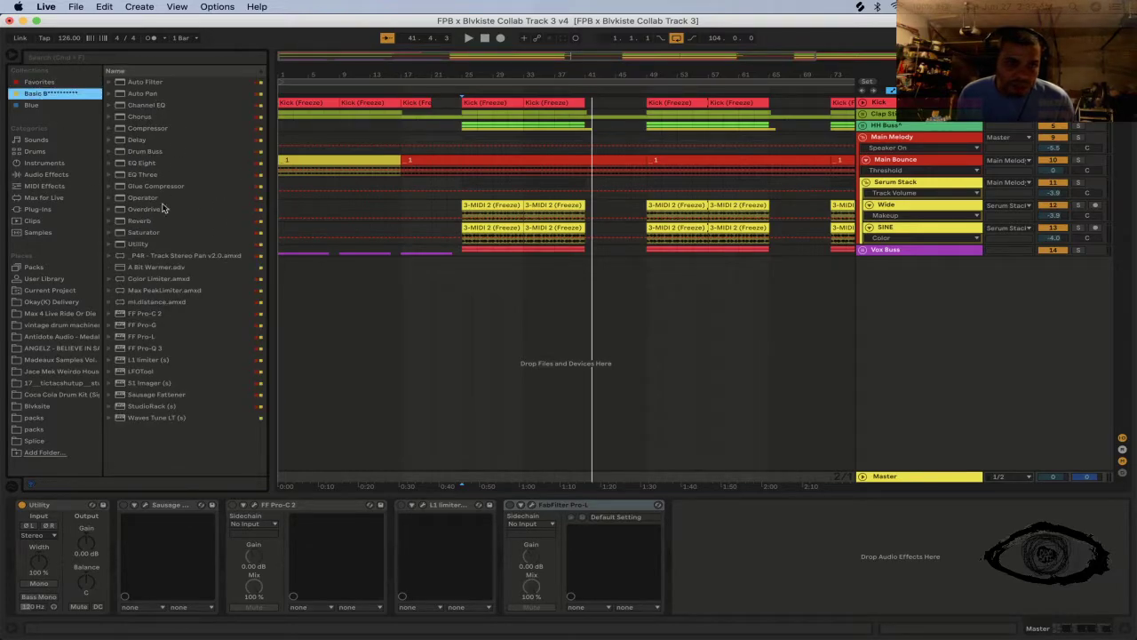
mouse_move(161, 347)
mouse_down()
mouse_move(199, 477)
mouse_move(140, 504)
mouse_move(151, 508)
mouse_up()
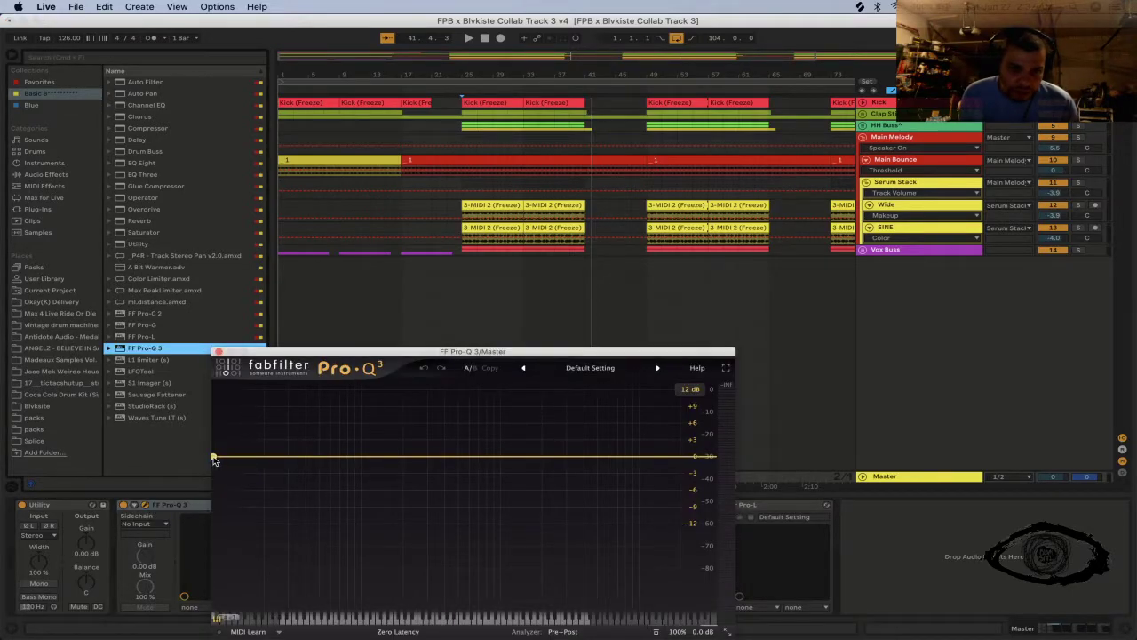
Step: Add a low-cut band at 10 Hz with an 18 dB/oct slope in the Master track's FF Pro-Q 3
click(214, 458)
click(257, 437)
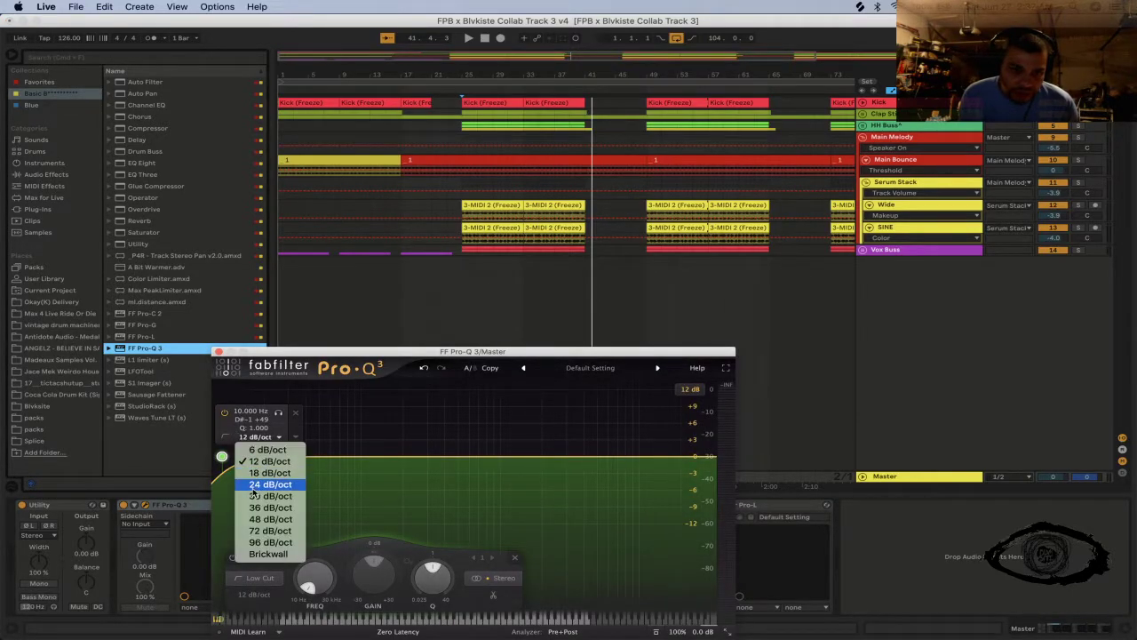
click(258, 474)
drag(287, 459, 263, 456)
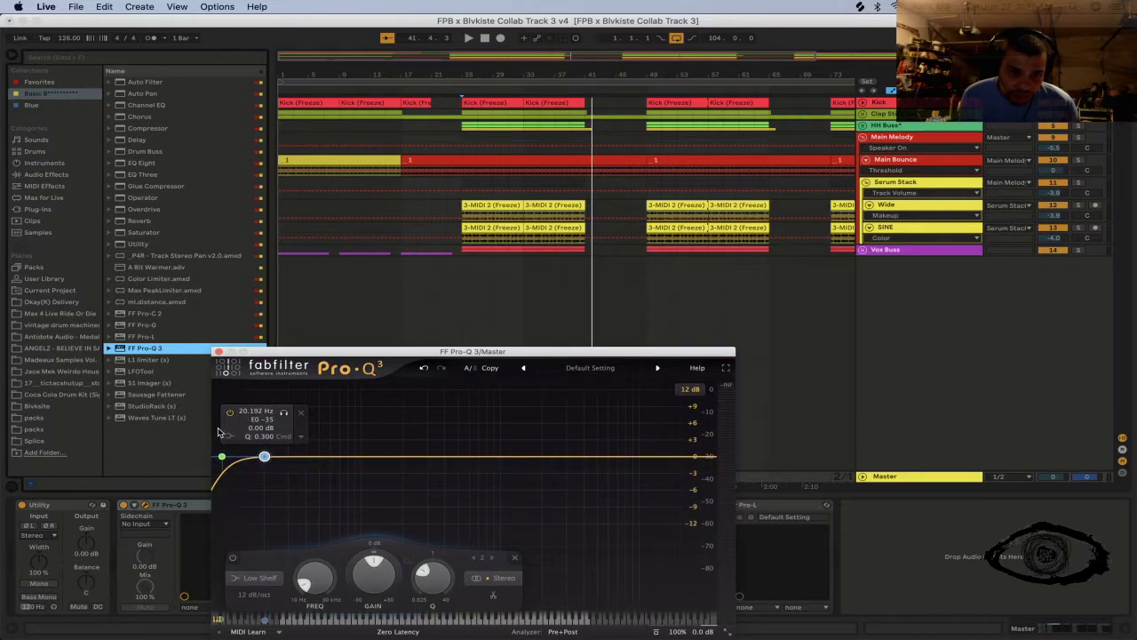
click(229, 434)
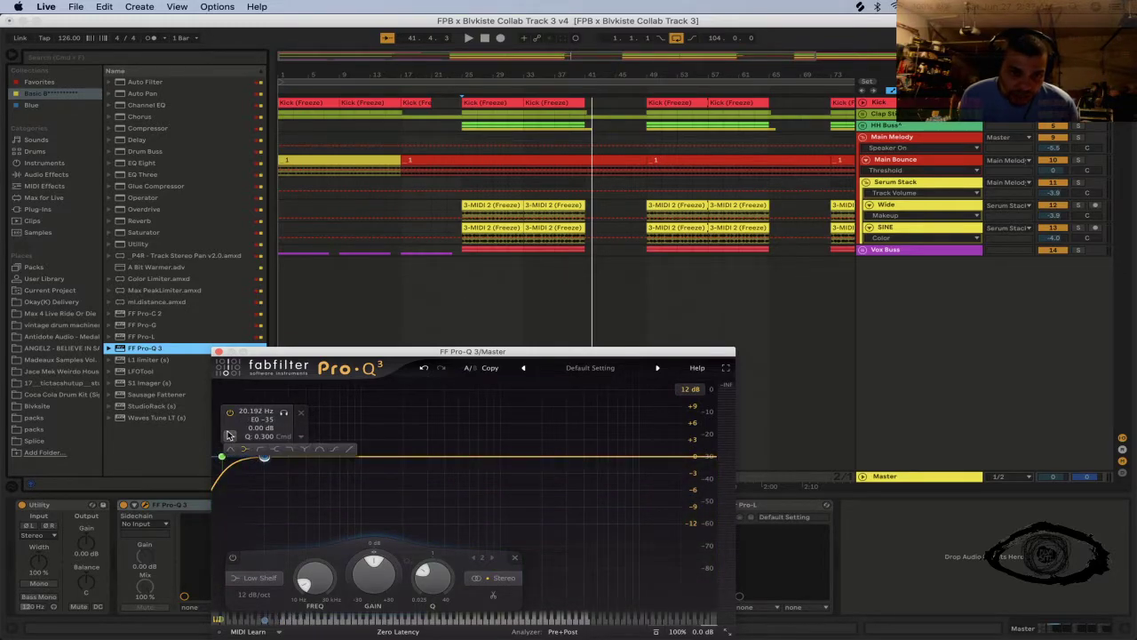
click(300, 412)
click(232, 459)
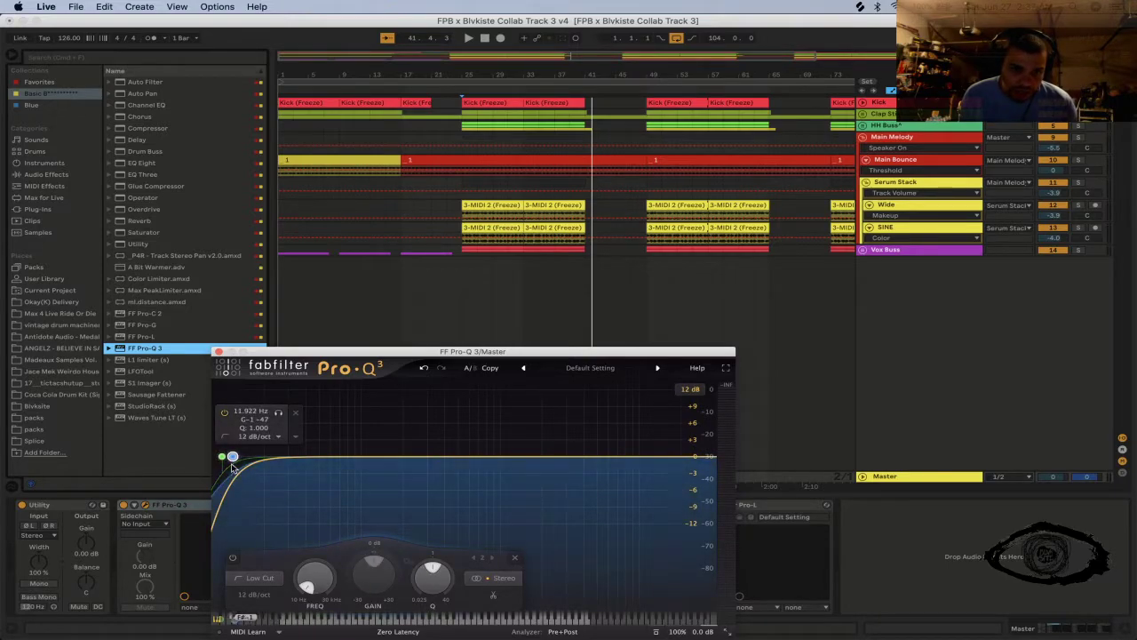
click(295, 412)
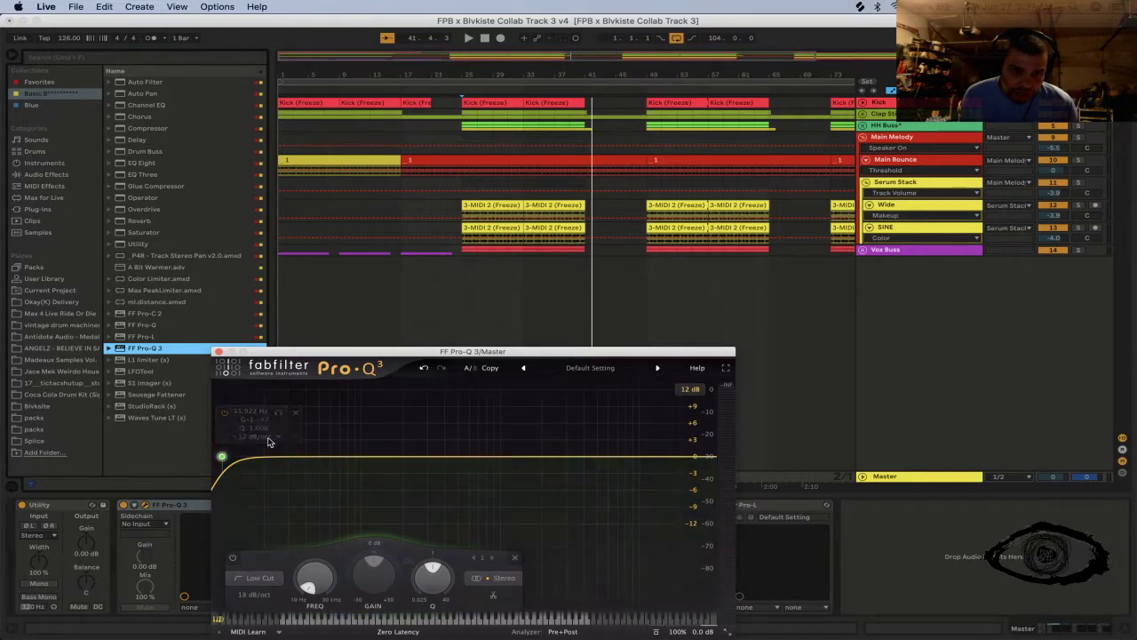
Step: Set the stereo placement of the 10 Hz low-cut band to Mid
right_click(221, 457)
mouse_move(286, 500)
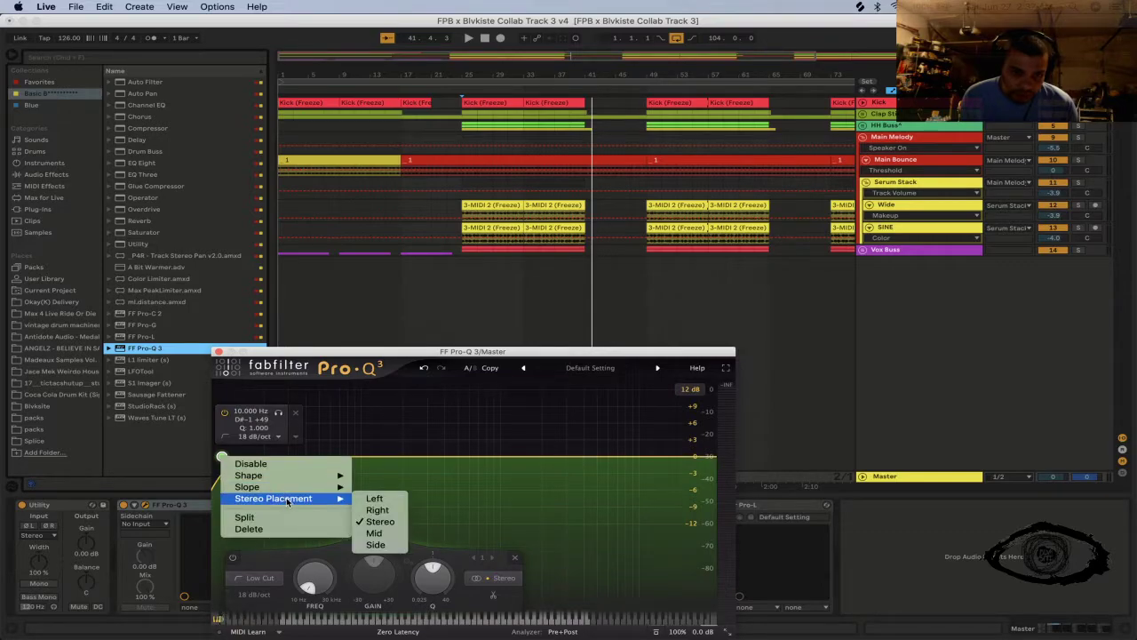
click(374, 533)
right_click(222, 457)
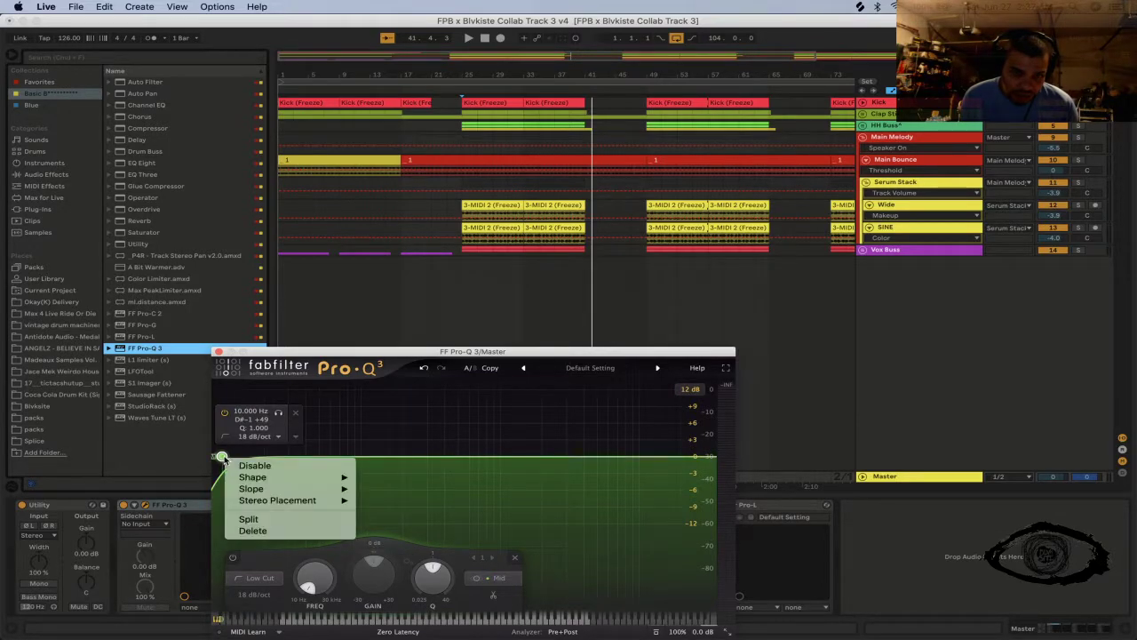
click(205, 458)
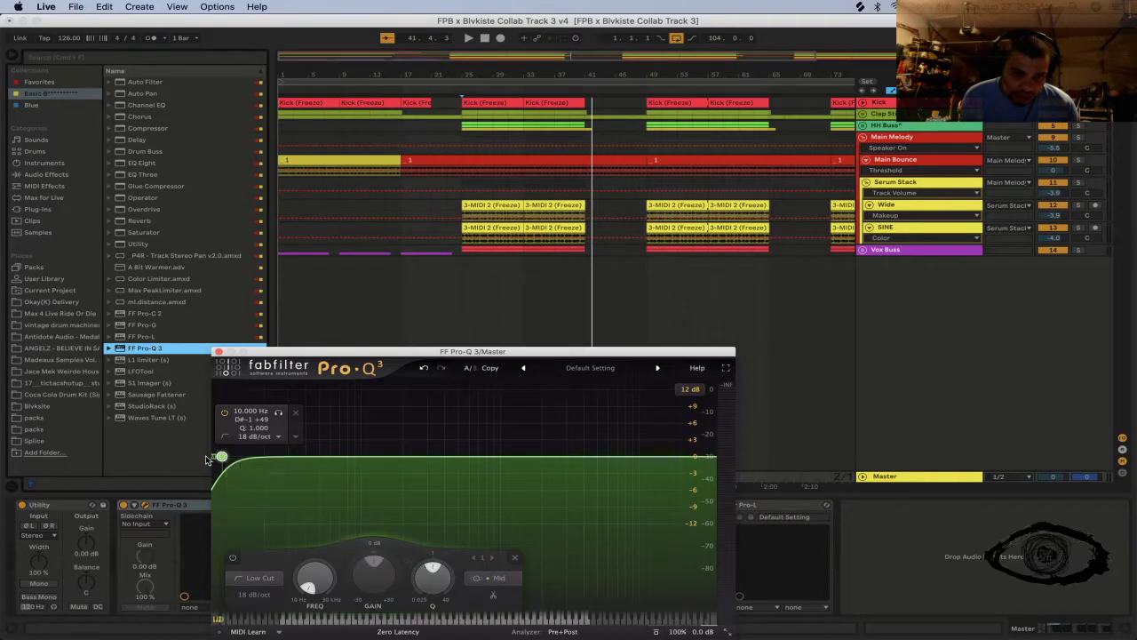
Step: Create a separate 18 dB/oct low-cut band for the Side signal at 125 Hz and close the equalizer window
click(222, 456)
drag(313, 581, 303, 527)
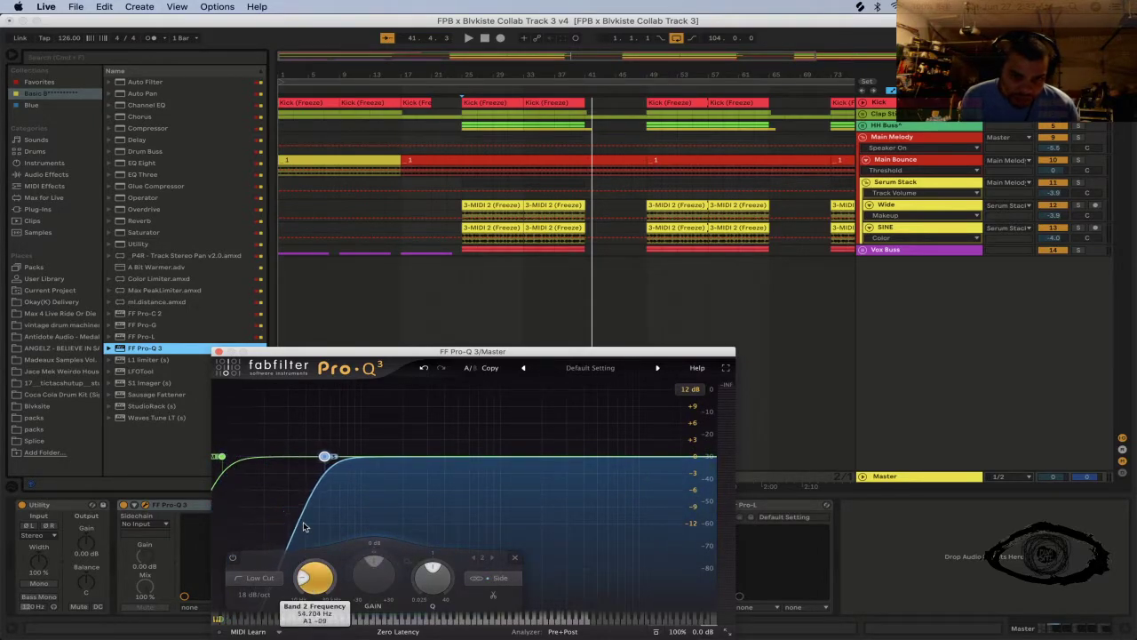
double_click(327, 588)
text(125)
key(Return)
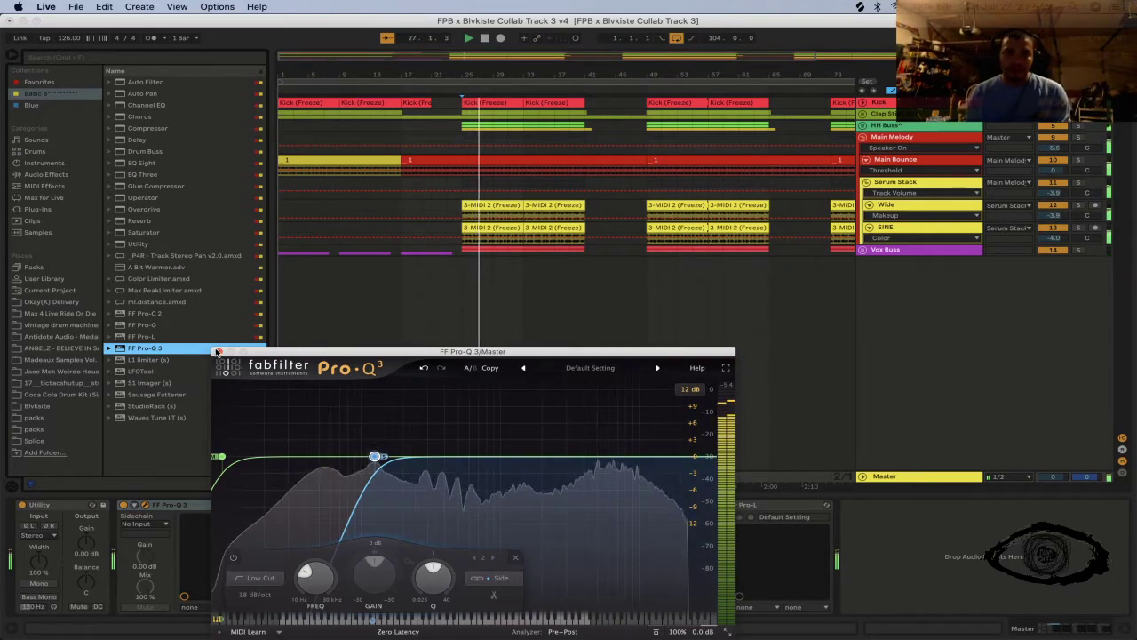
click(217, 352)
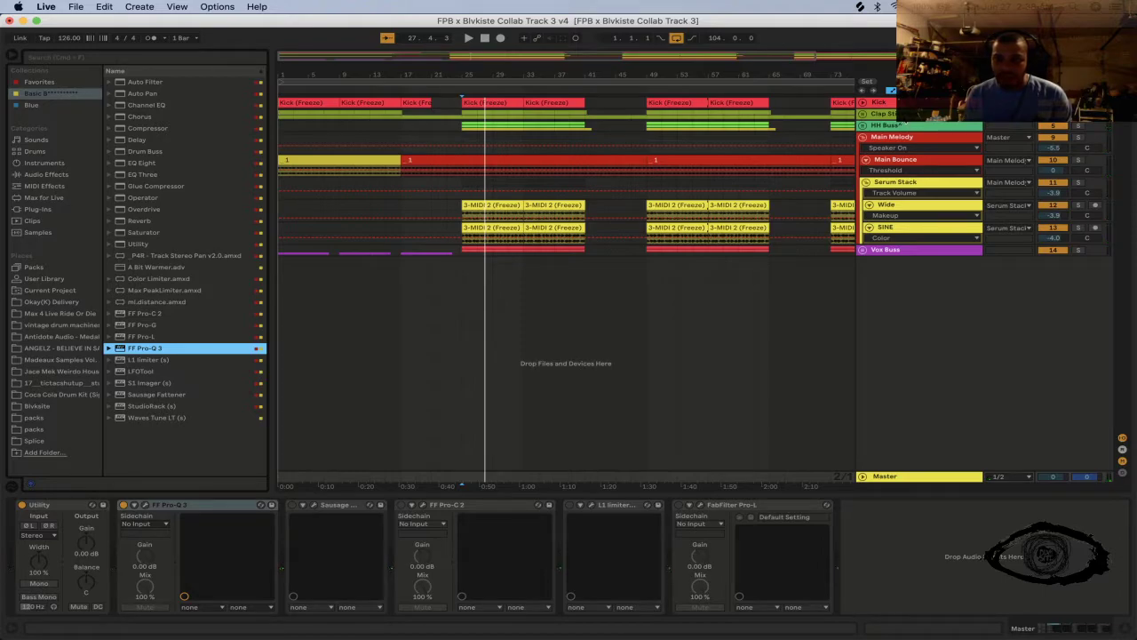
Step: Lower the Main Bounce track volume to -0.7 dB and select the track's yellow intro clip
click(880, 114)
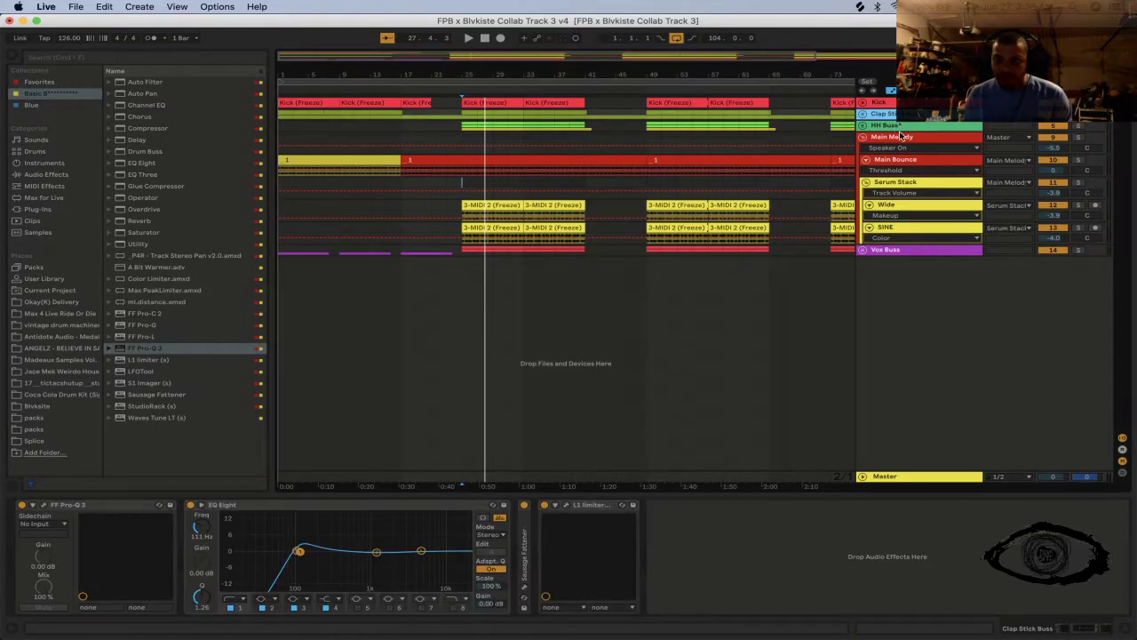
key(super+a)
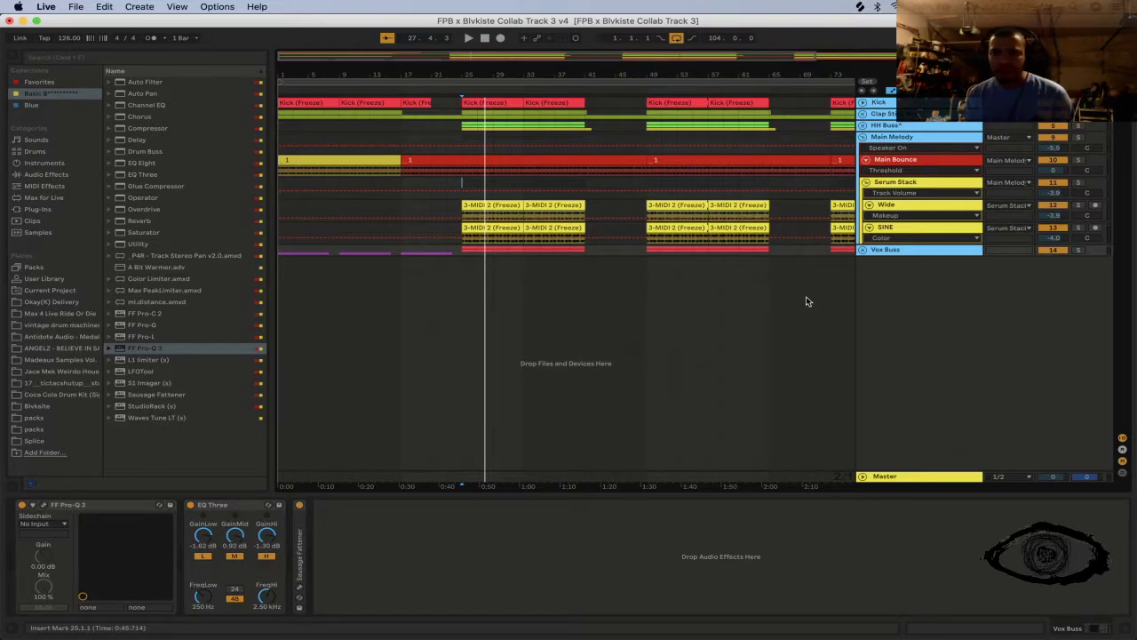
click(885, 103)
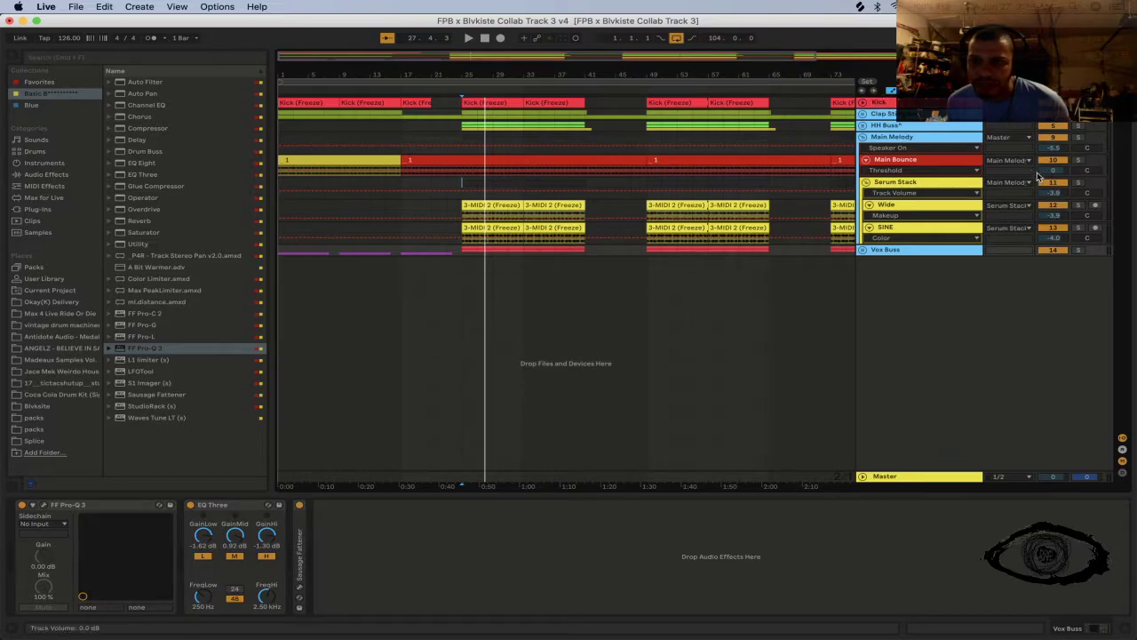
click(1052, 171)
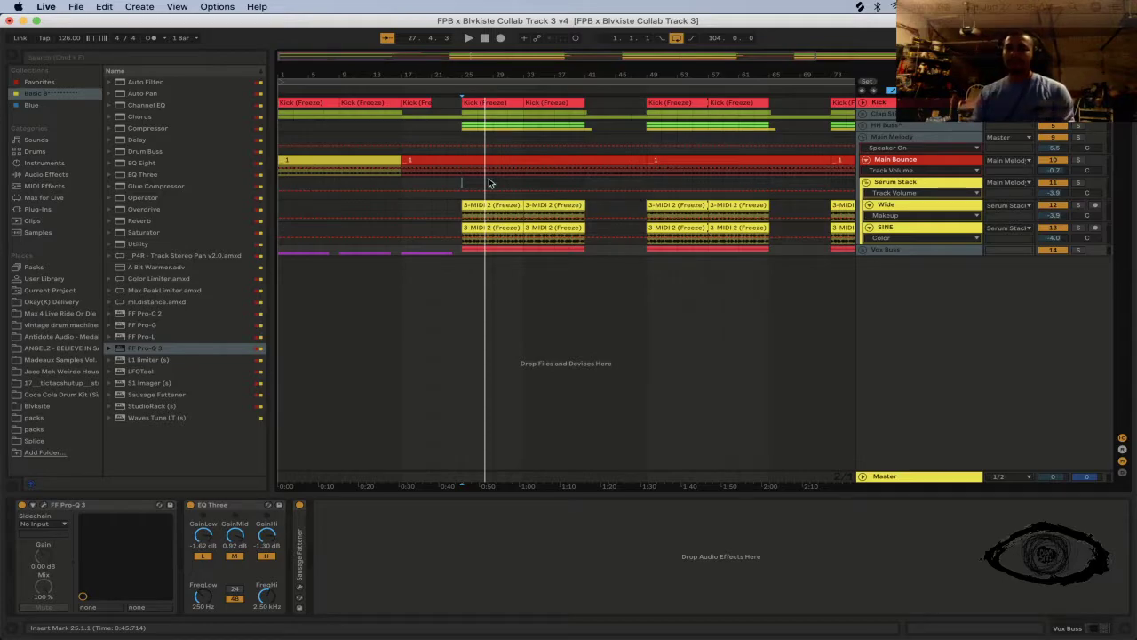
click(293, 161)
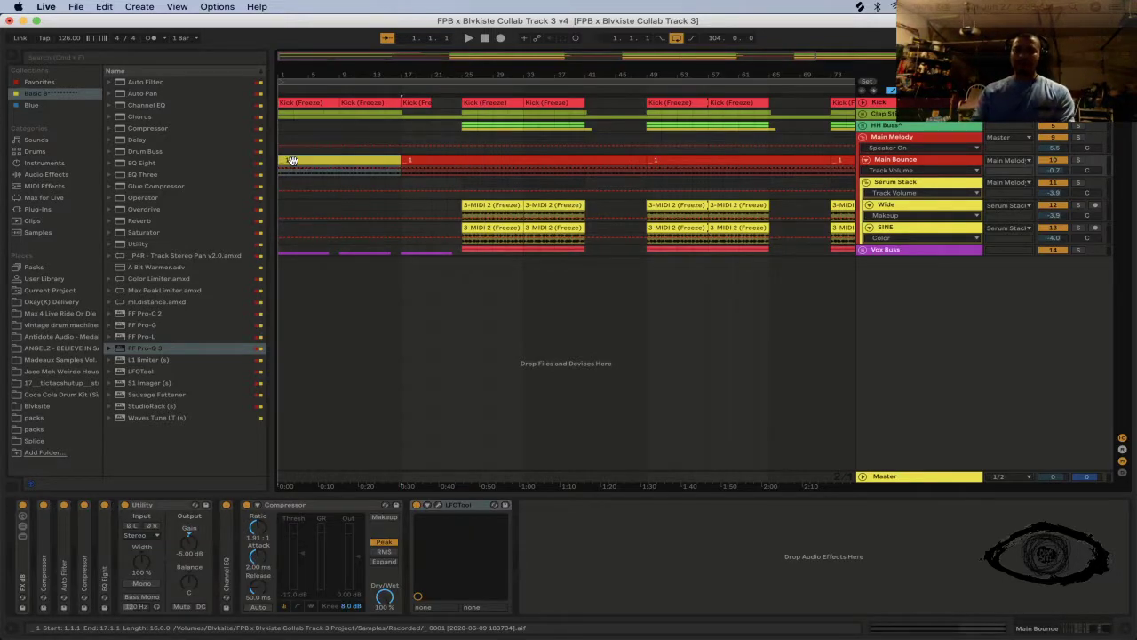
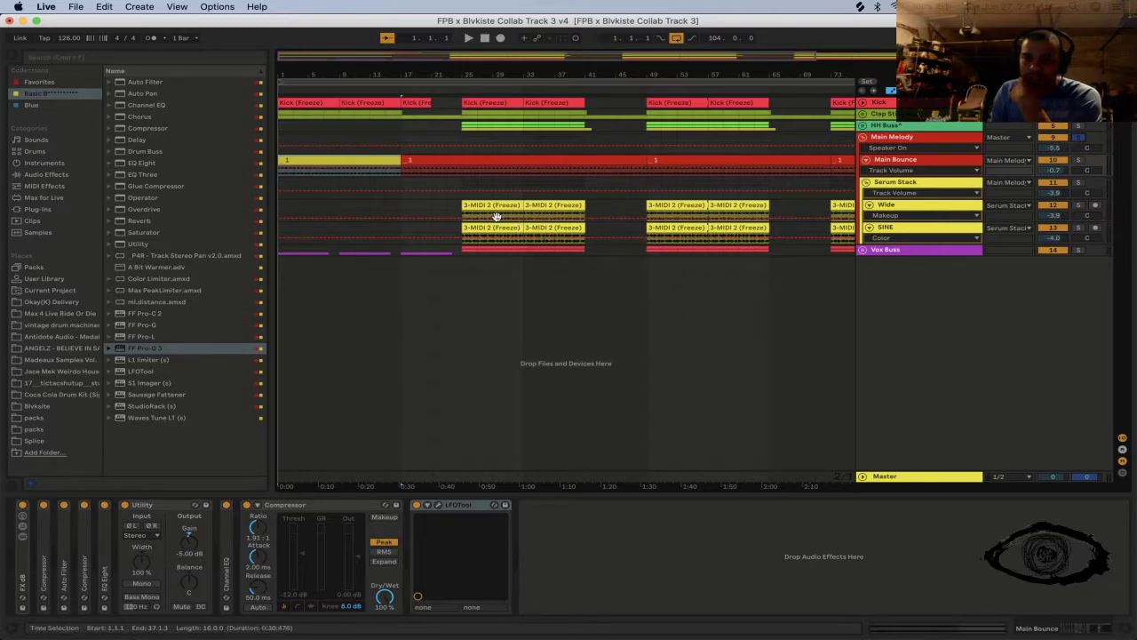
Step: Fit the whole arrangement in view and listen to the mix from bar 9 and from the drop at bar 25
click(463, 205)
key(space)
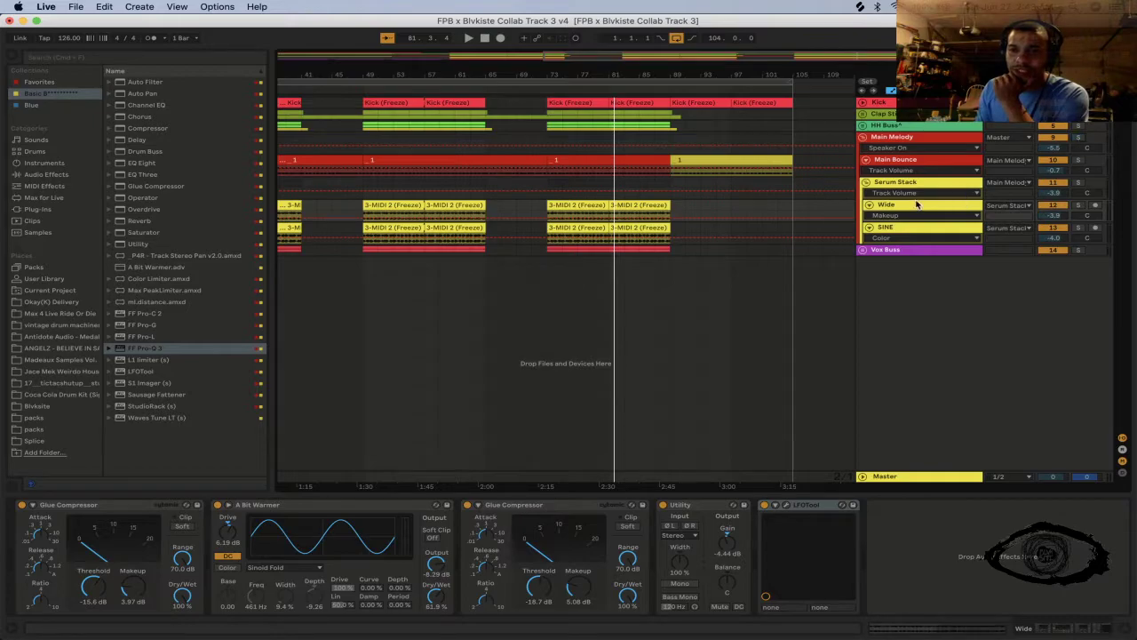
click(367, 81)
double_click(374, 72)
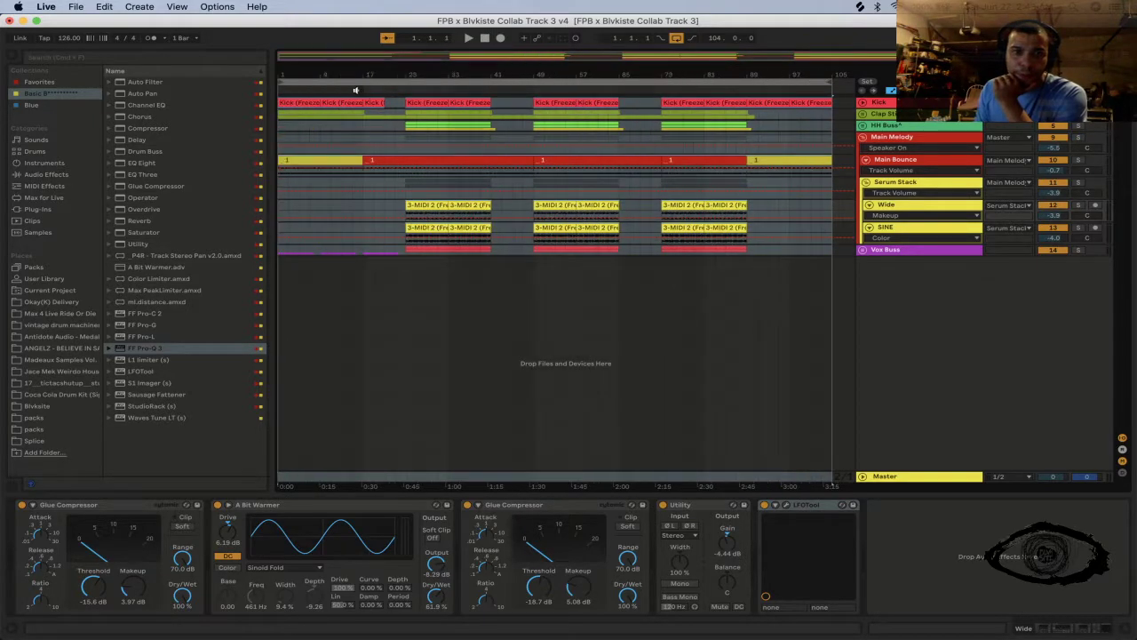
click(321, 103)
key(space)
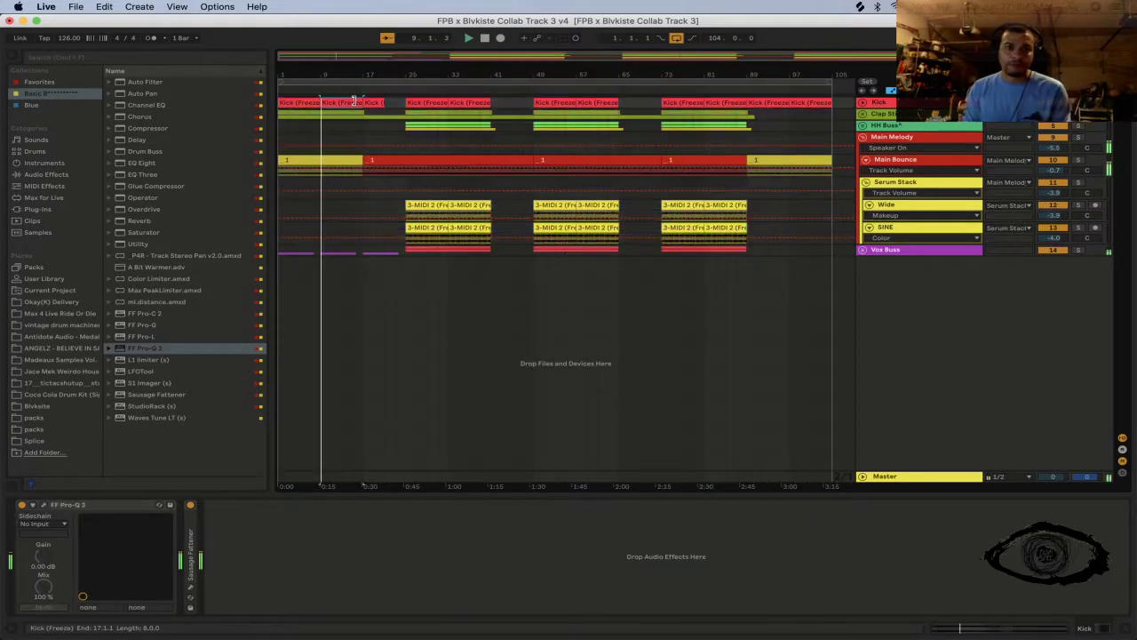
click(407, 102)
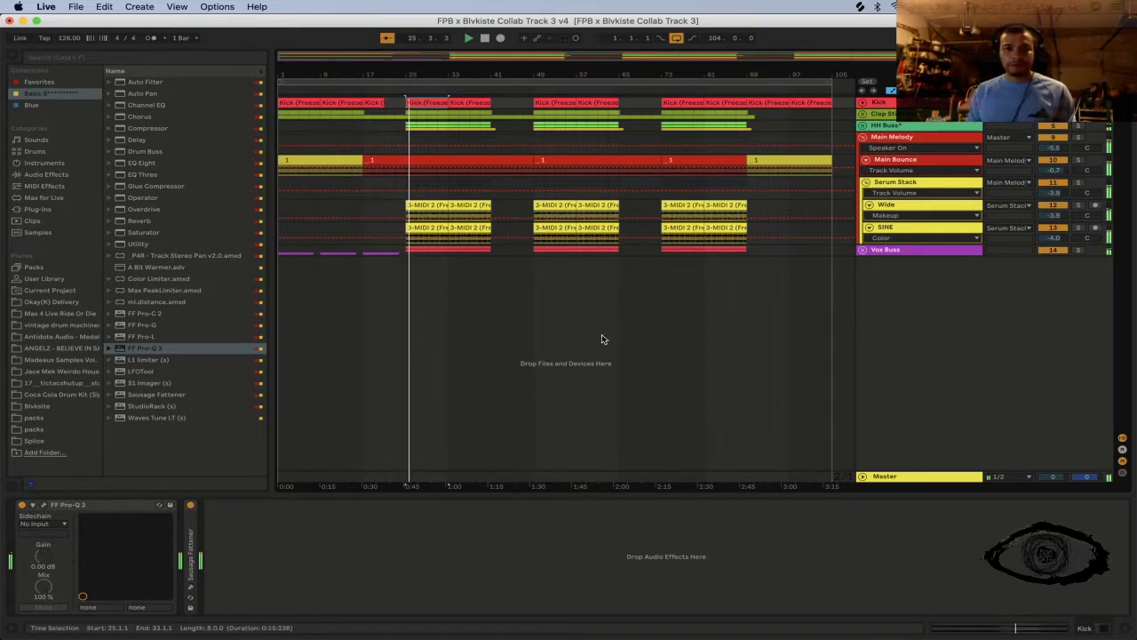
Step: Switch Sausage Fattener, FF Pro-C 2 and the L1 limiter back on in the Master chain
click(921, 192)
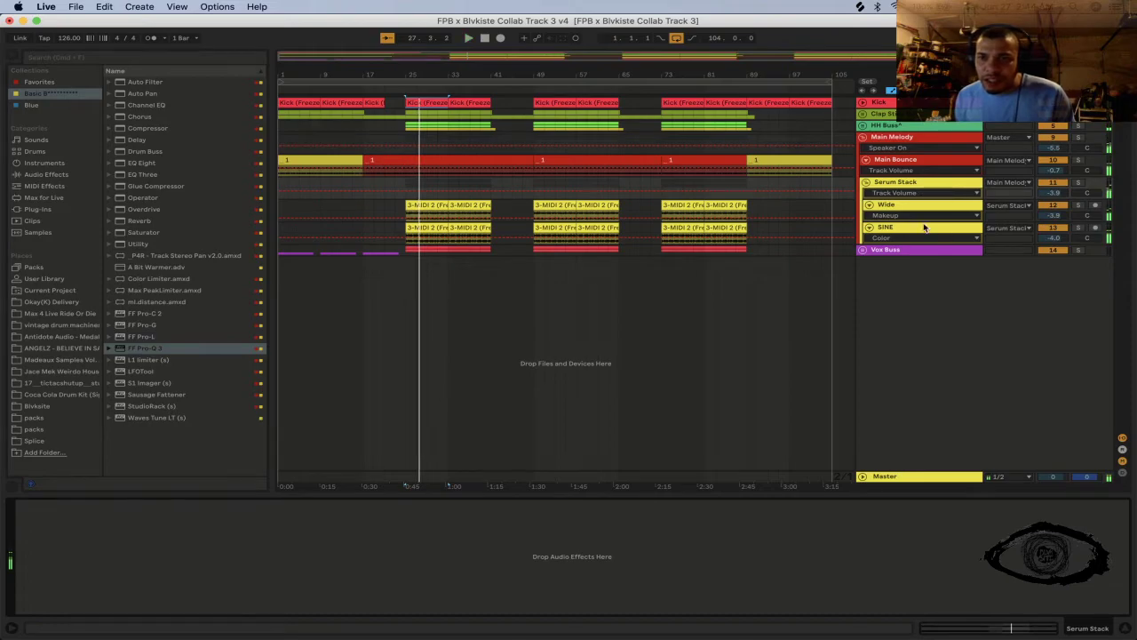
key(Tab)
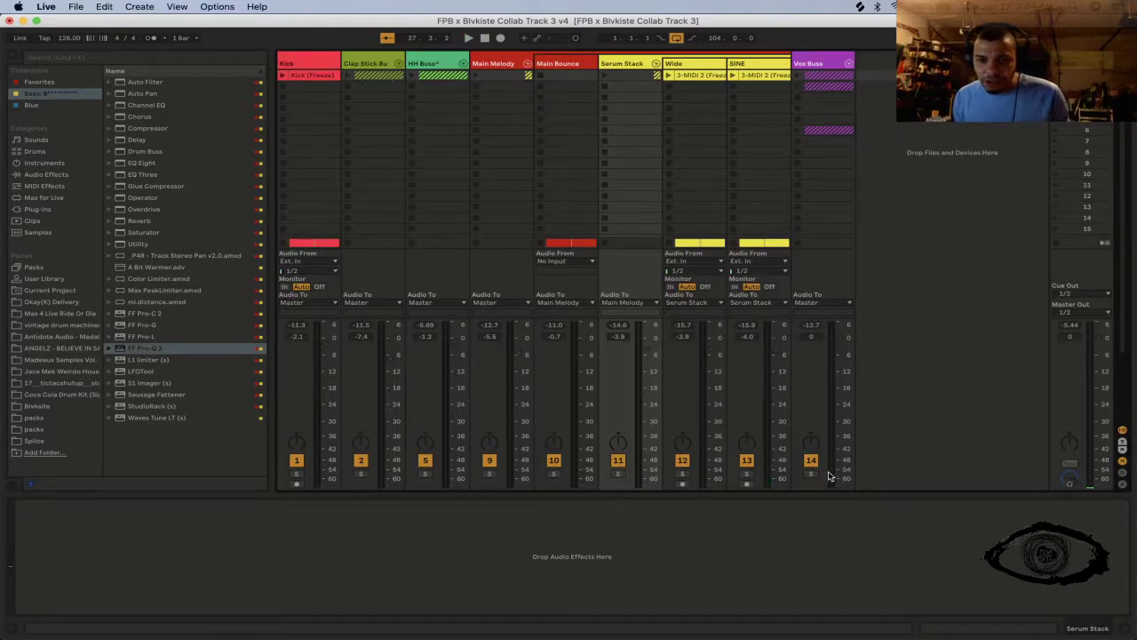
click(1079, 382)
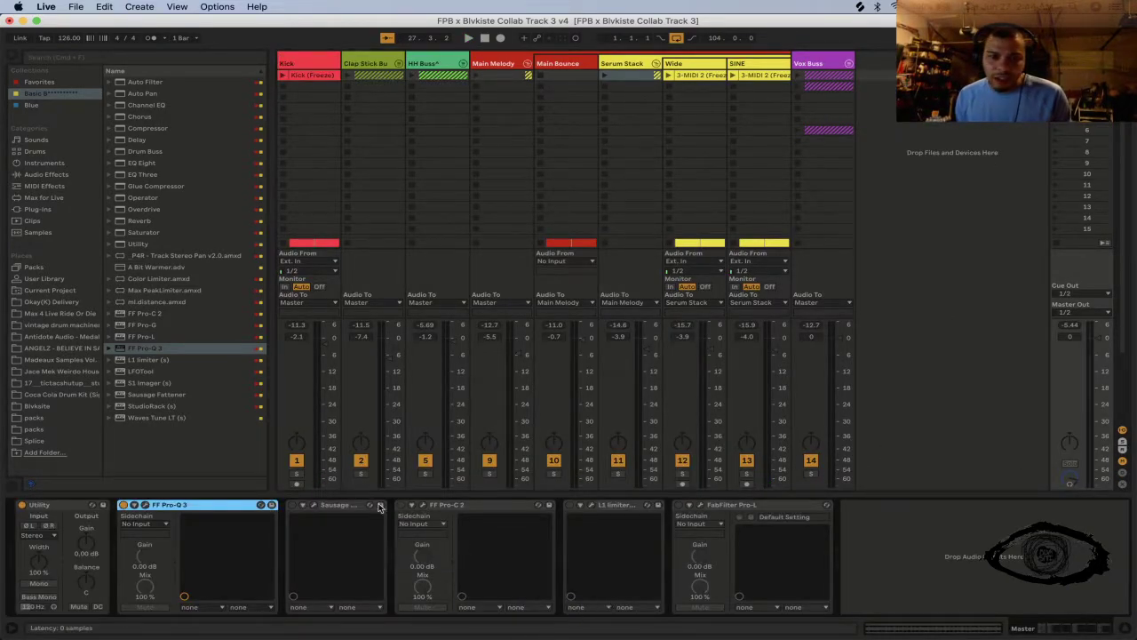
click(364, 506)
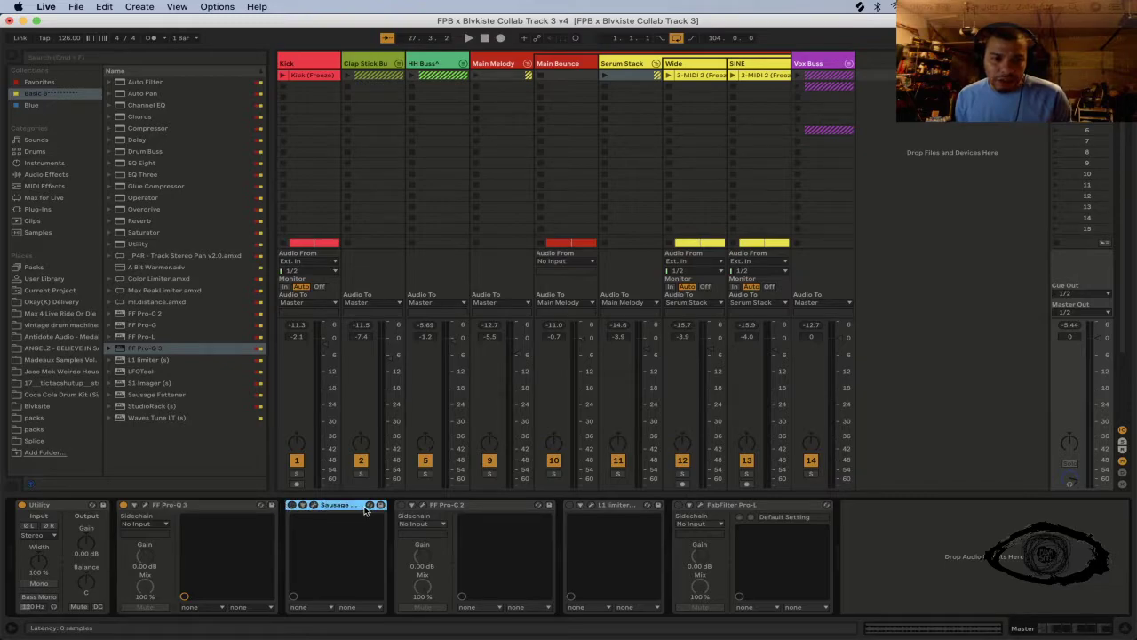
click(291, 504)
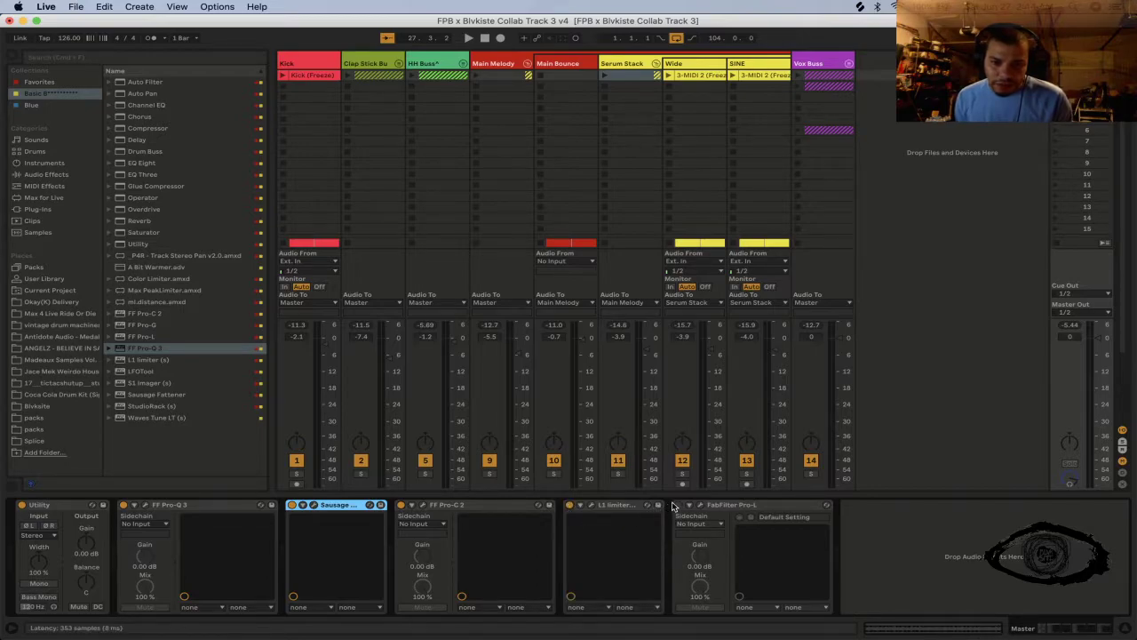
Step: Return to the arrangement and play the drop around bar 27 through the reactivated Master effects
key(Tab)
click(419, 101)
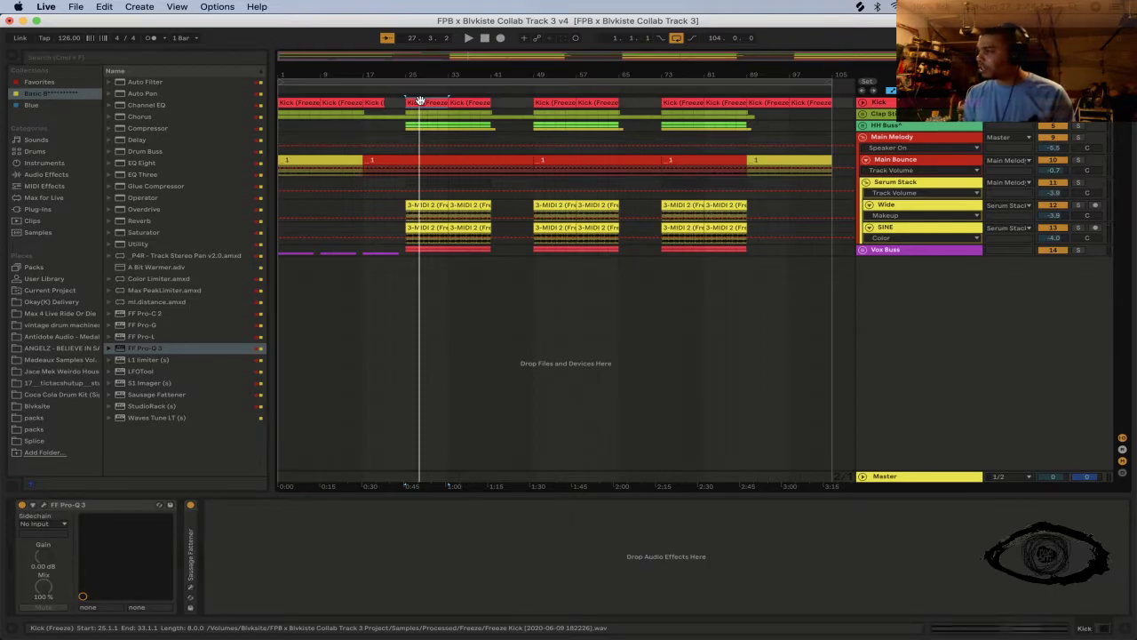
key(space)
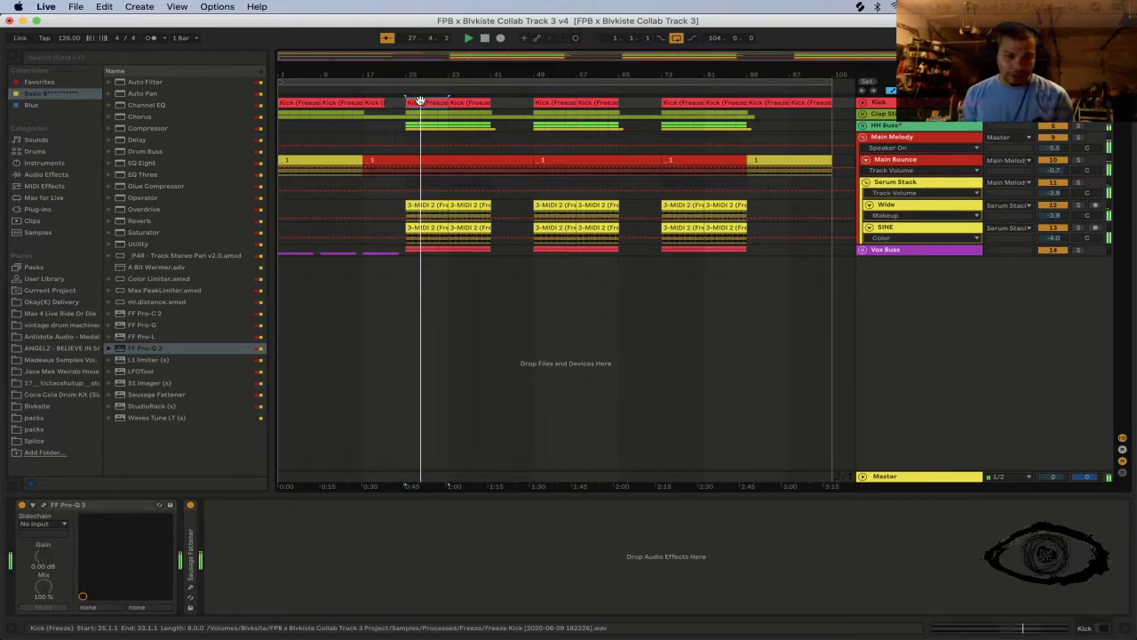
Step: Save the changes to the collab set, open the recent set "Blvksite - Fun Ride" and play it briefly
click(76, 7)
mouse_move(122, 51)
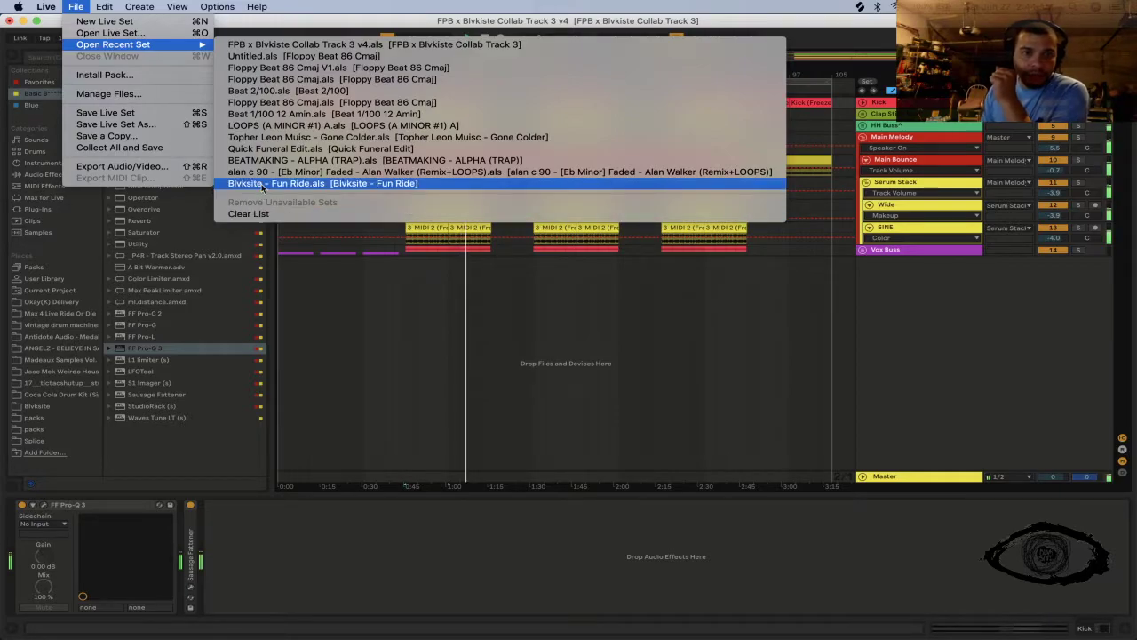
click(228, 208)
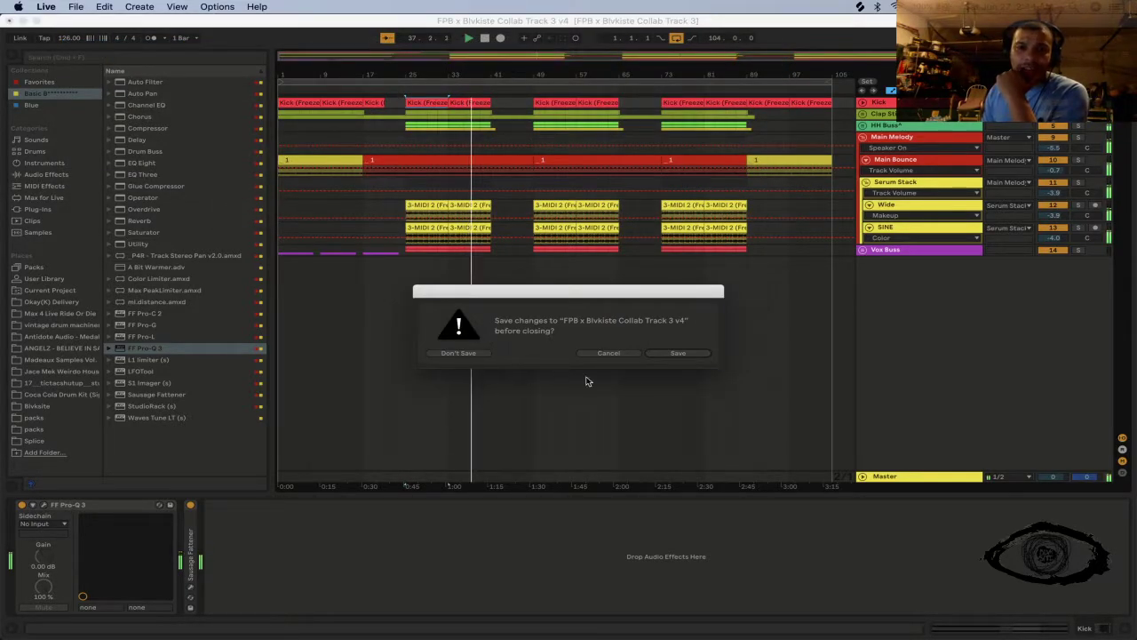
click(650, 355)
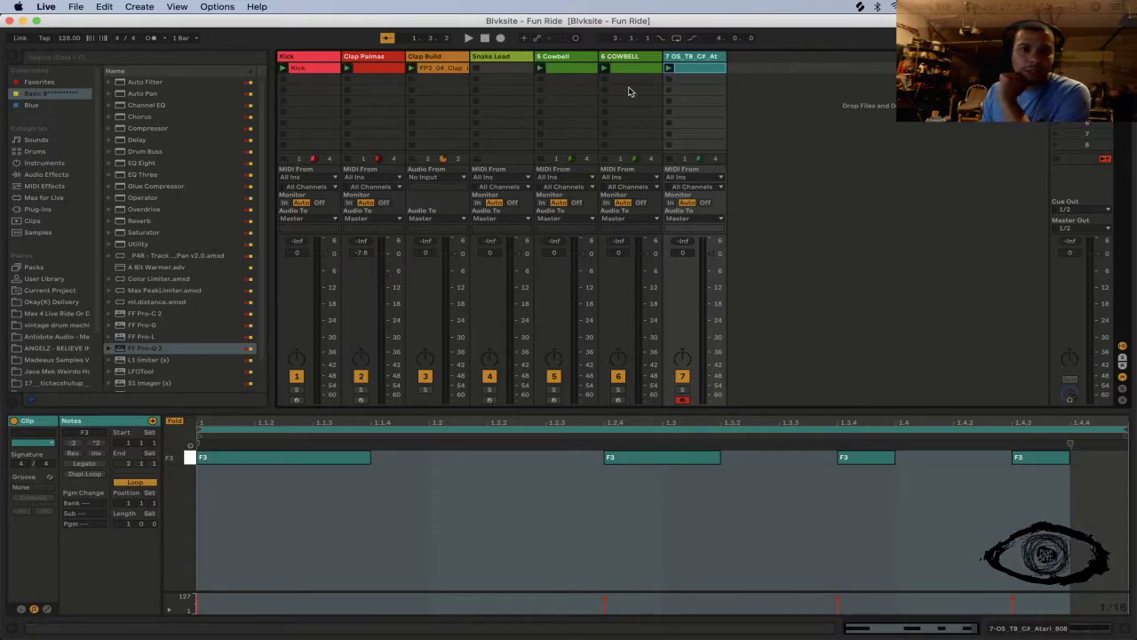
key(space)
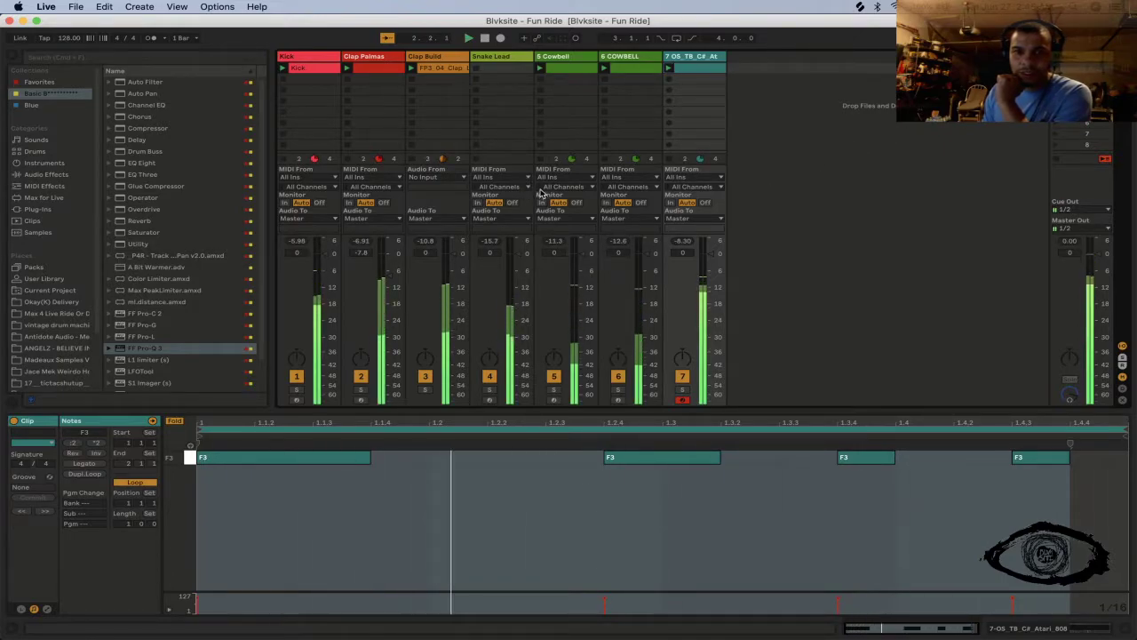
key(space)
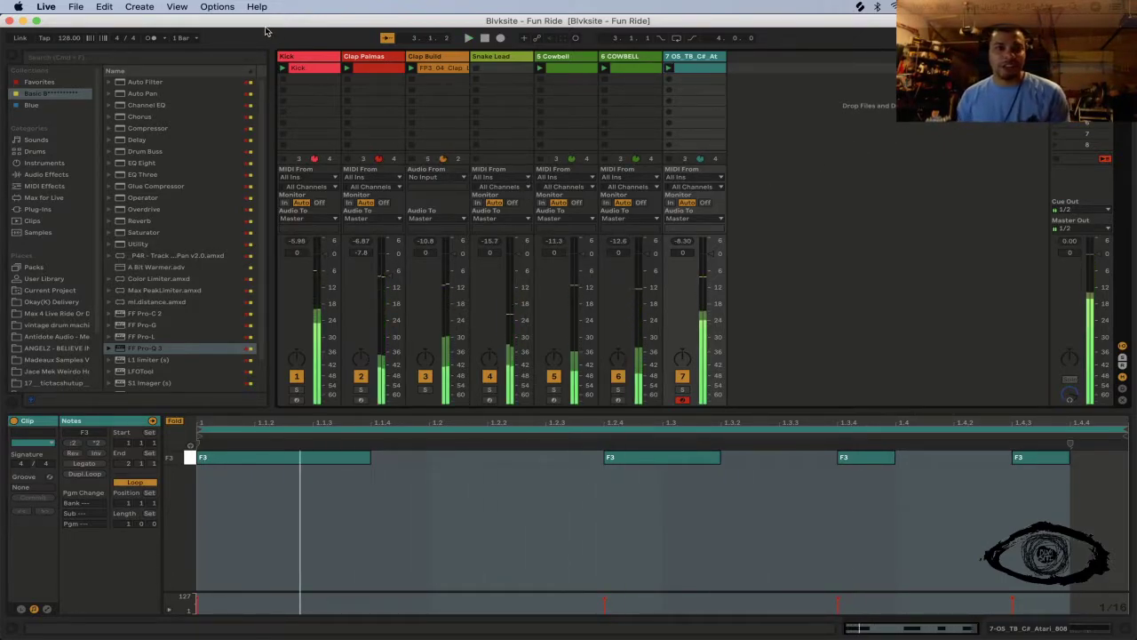
Step: Open the recent set "Untitled.als" from the Floppy Beat 86 Cmaj project
click(75, 6)
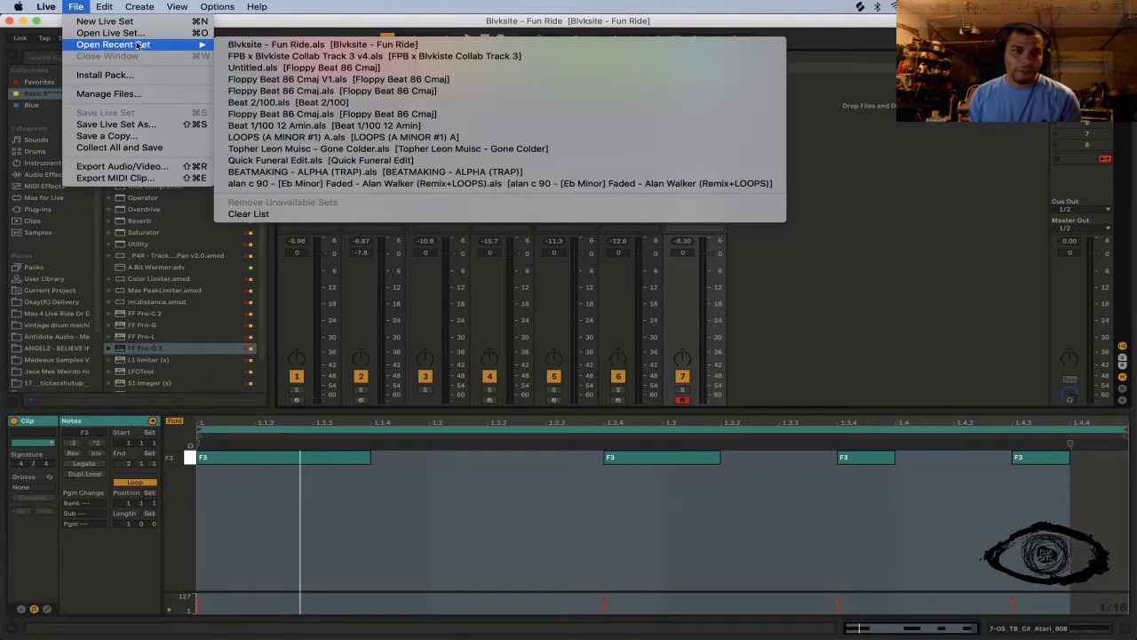
click(253, 68)
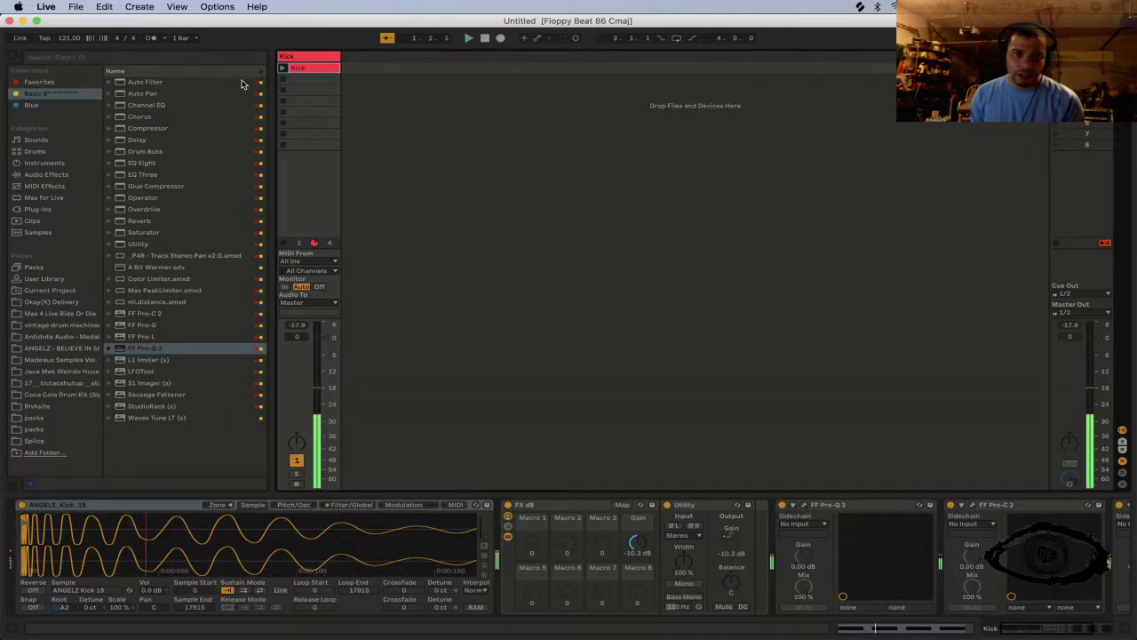
click(41, 5)
click(55, 5)
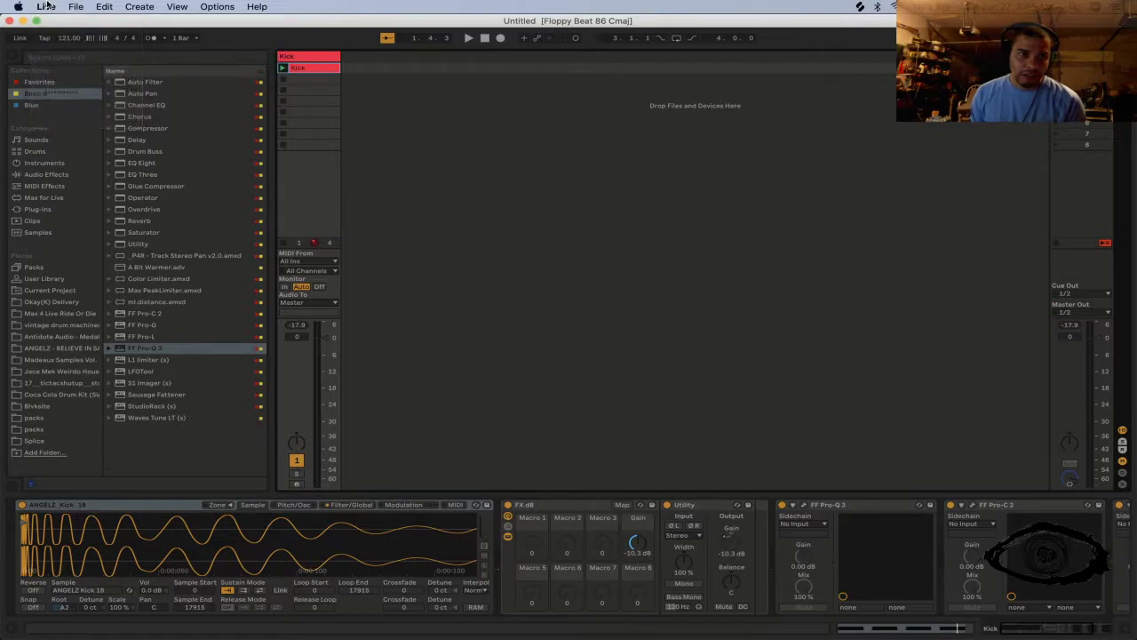
click(75, 6)
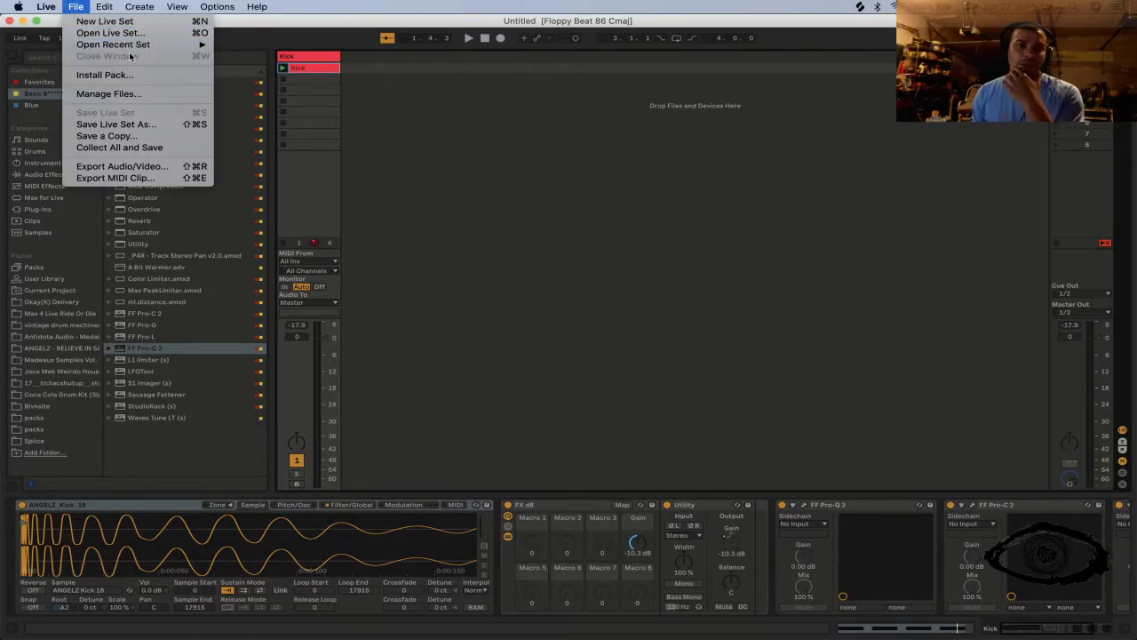
mouse_move(133, 50)
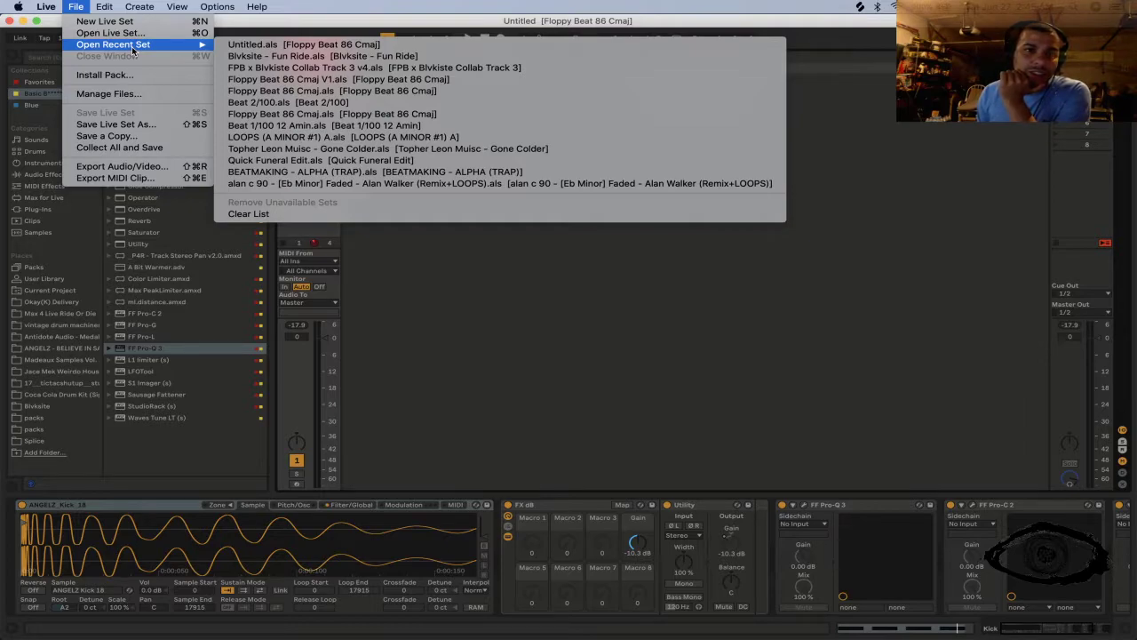
key(Escape)
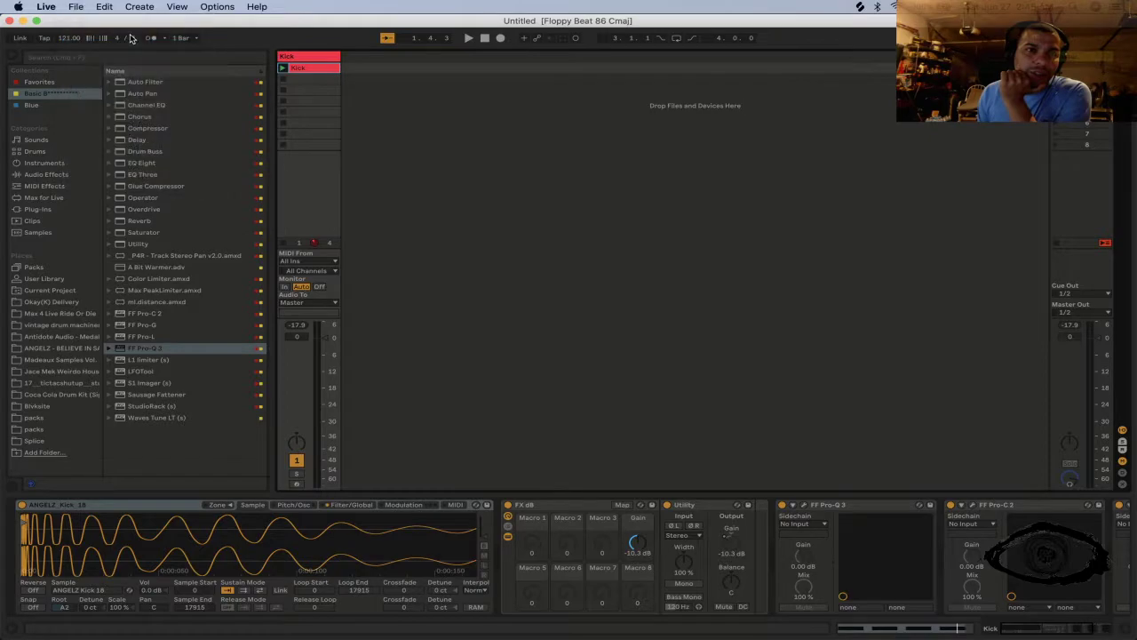
Step: Open "Erick Collab v3.als" from the Erick Collab Project folder on the Blvksite drive
click(75, 6)
click(99, 33)
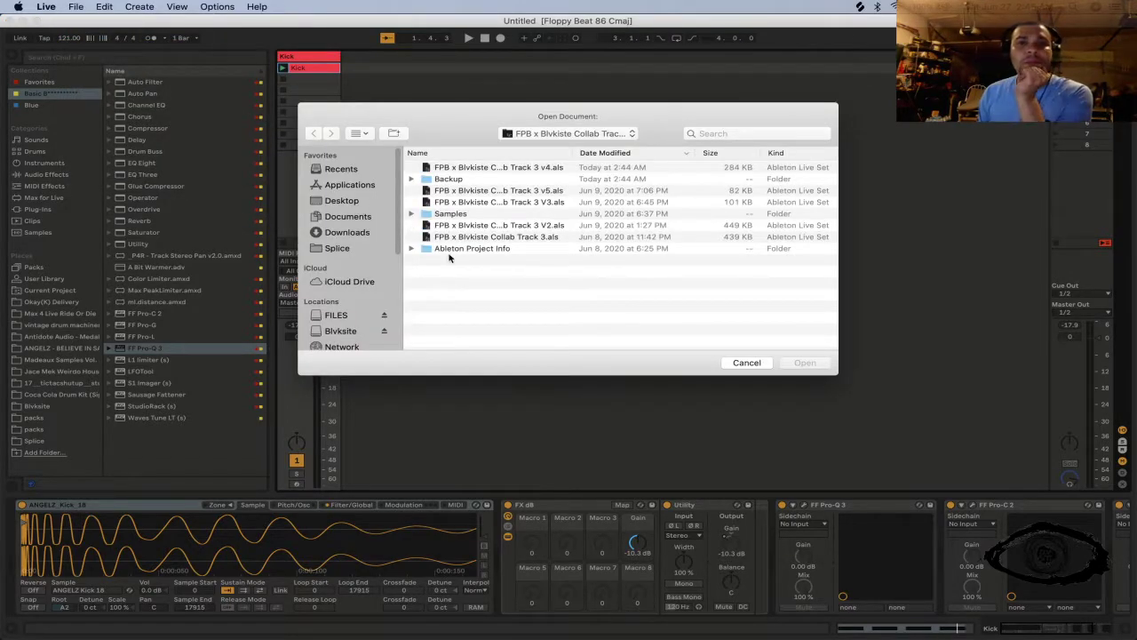
click(360, 332)
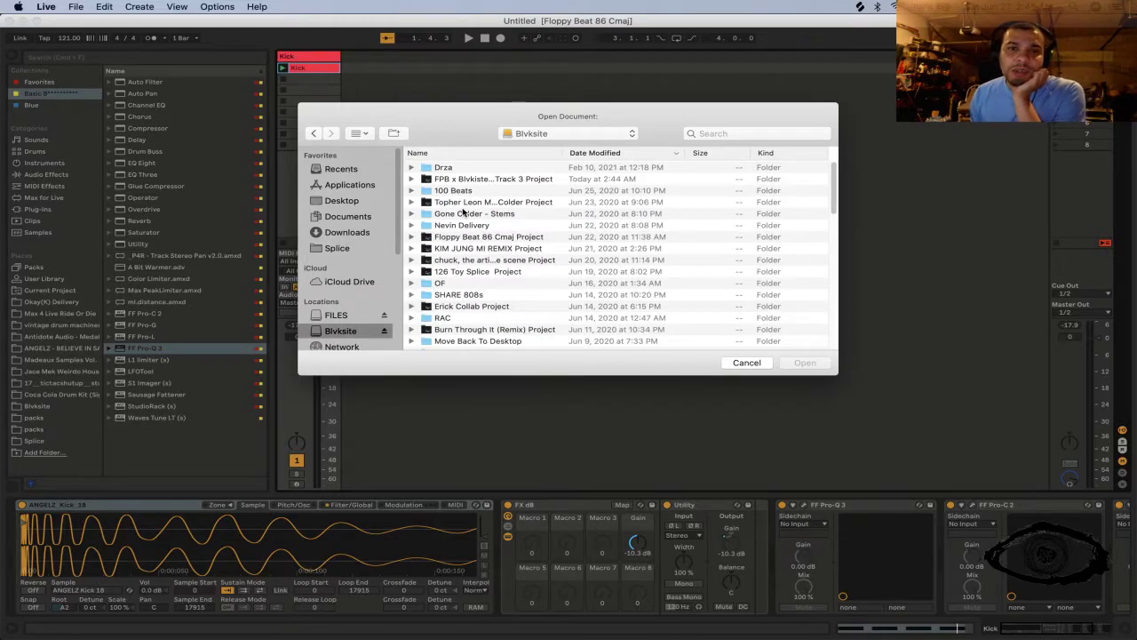
scroll(462, 210, down, 3)
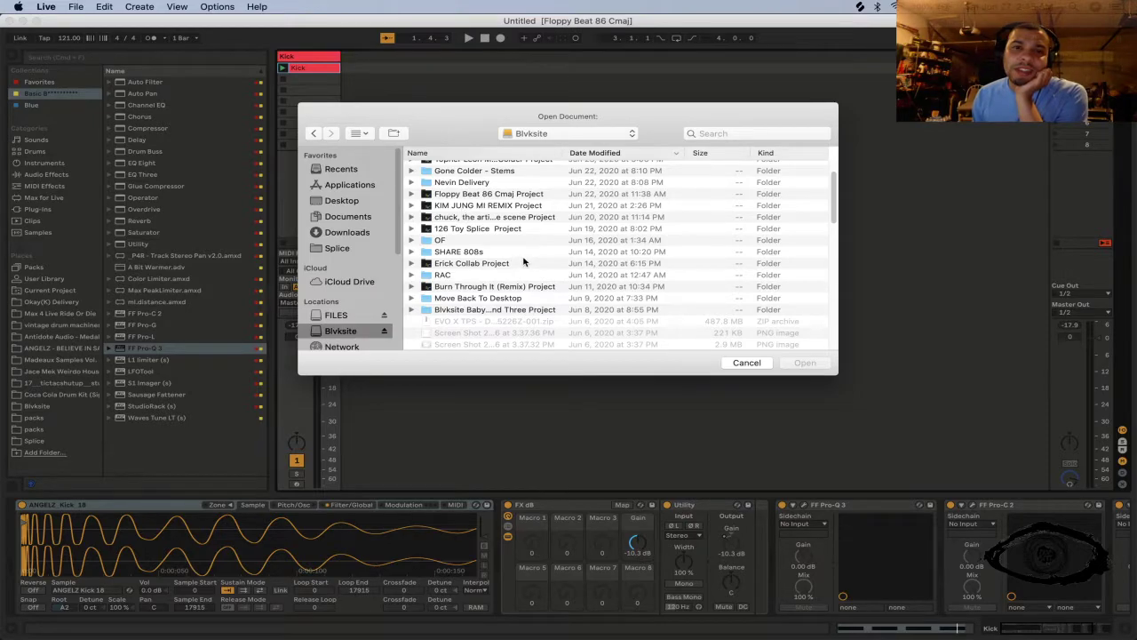
scroll(503, 263, down, 2)
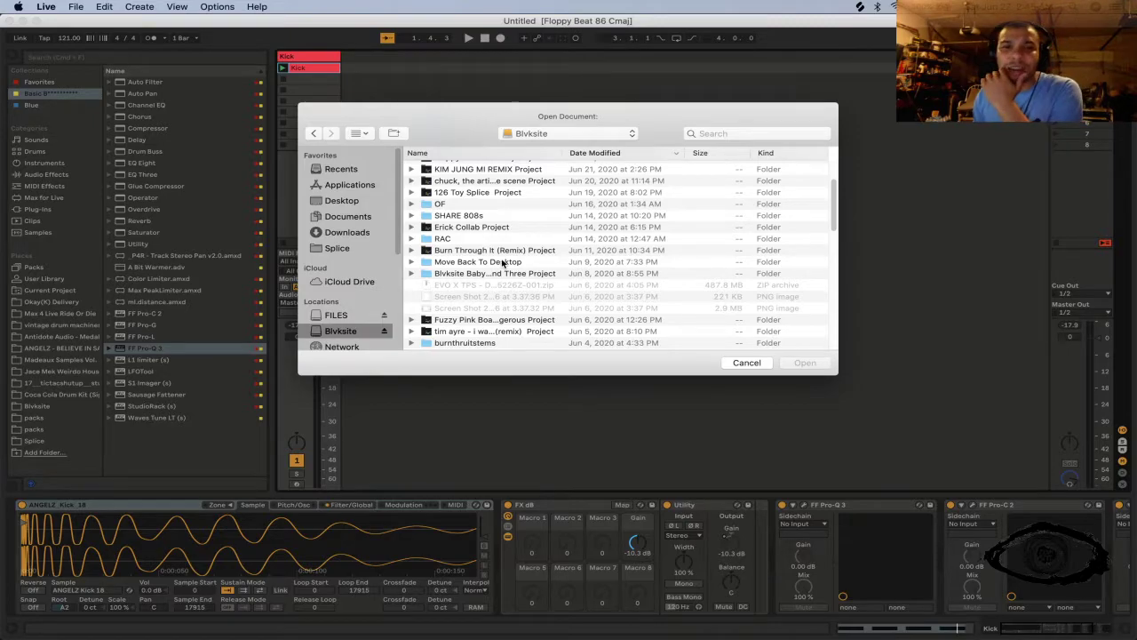
click(465, 228)
double_click(465, 228)
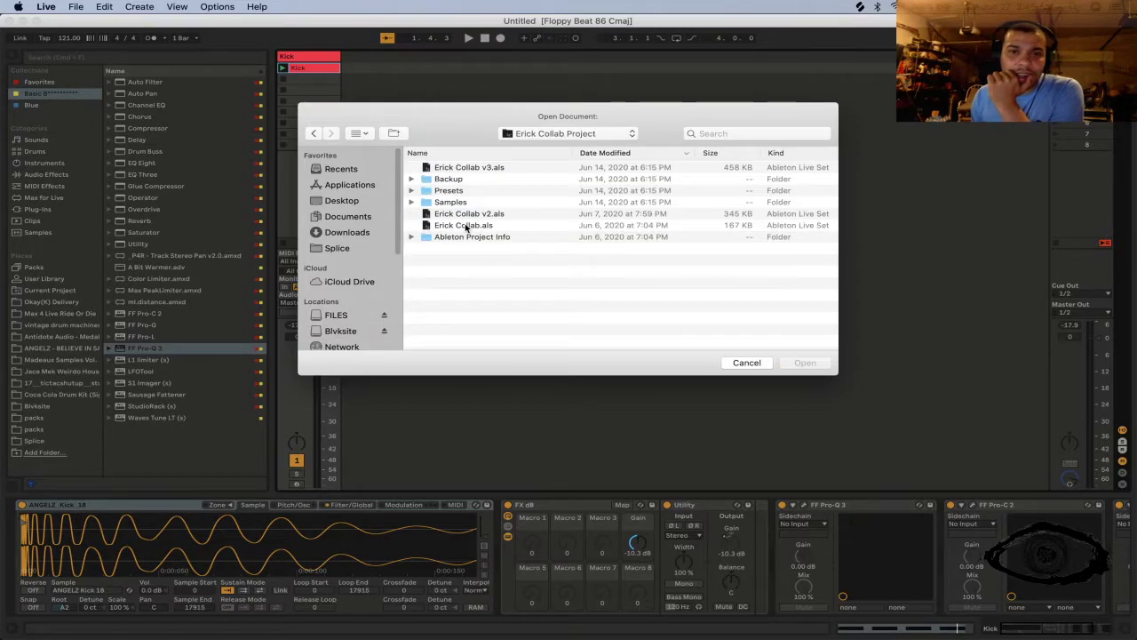
click(467, 169)
double_click(467, 169)
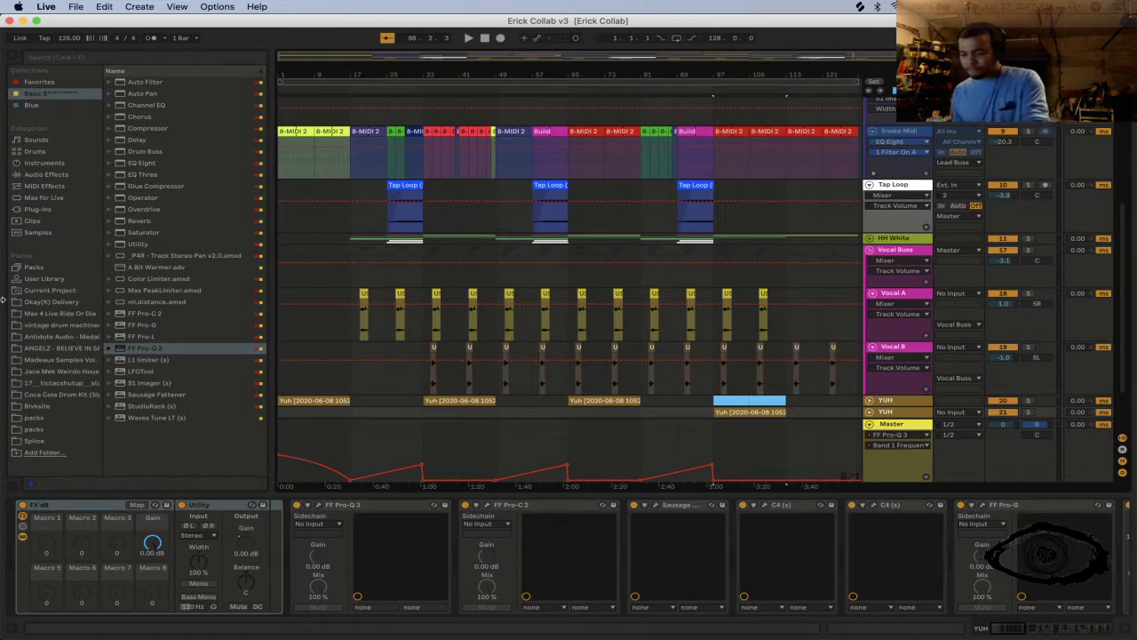
Step: Hide the browser to widen the arrangement and play the track from around bar 39
click(325, 79)
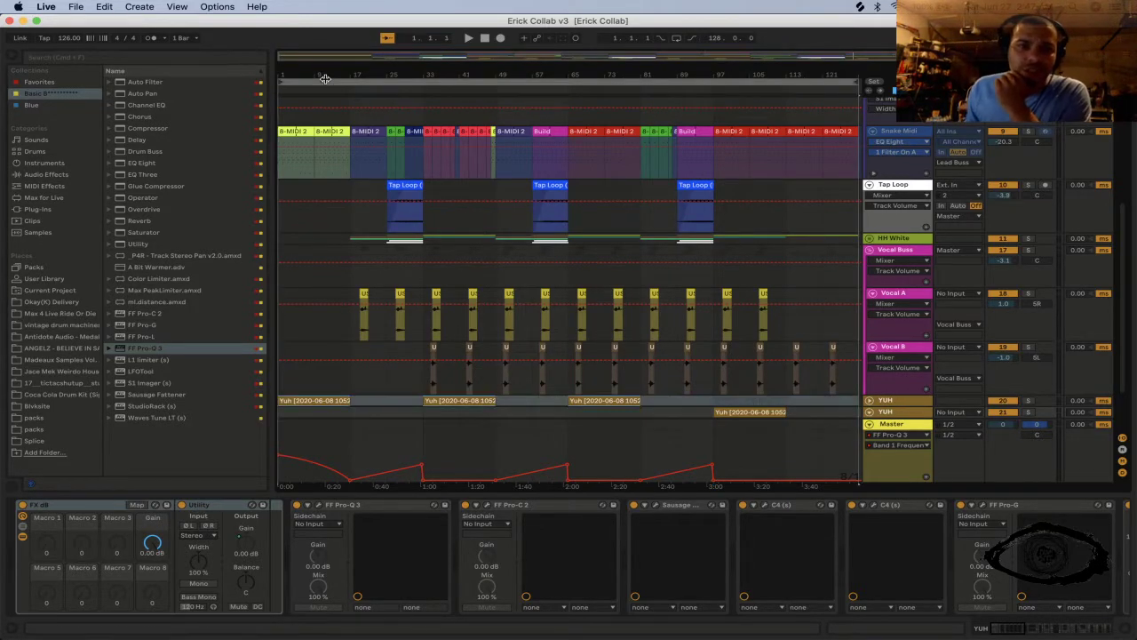
drag(272, 126, 212, 133)
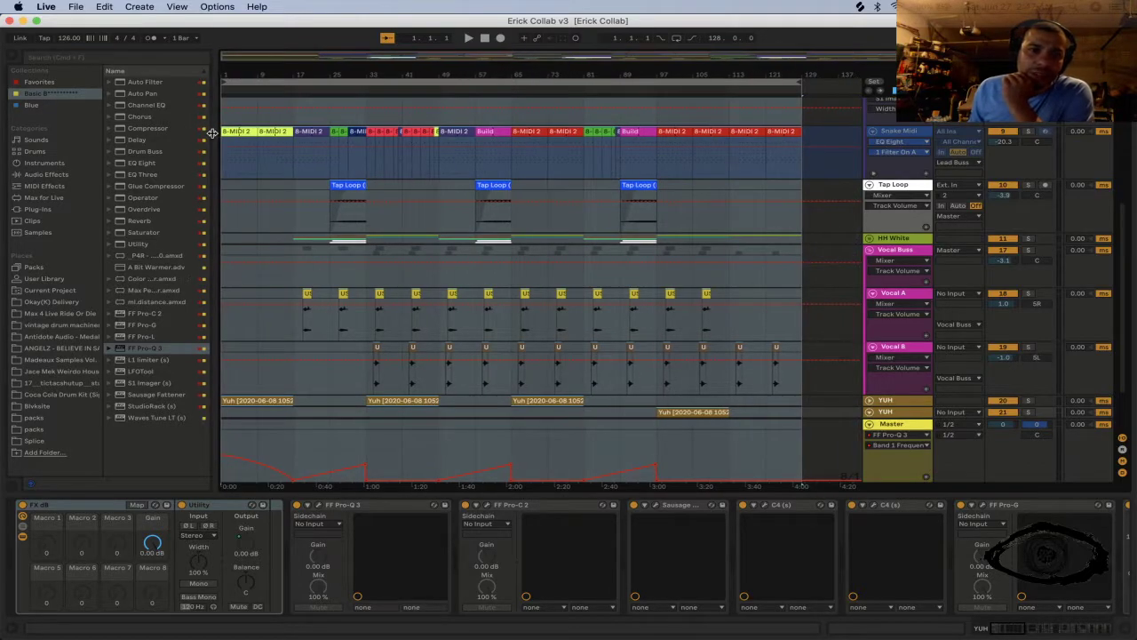
click(7, 59)
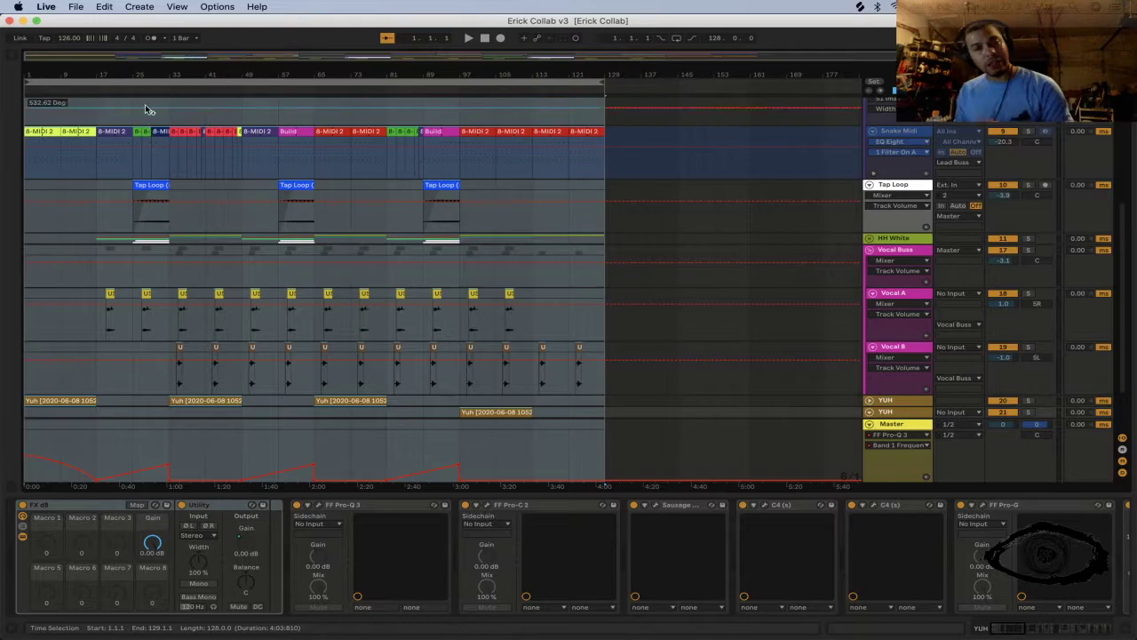
click(198, 86)
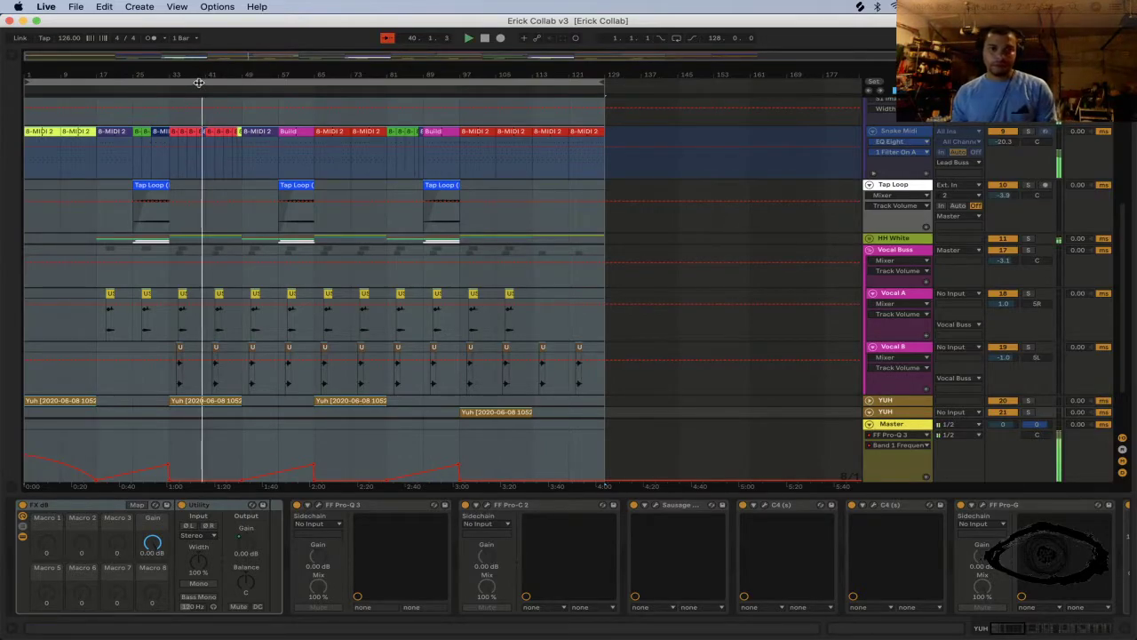
key(space)
key(space)
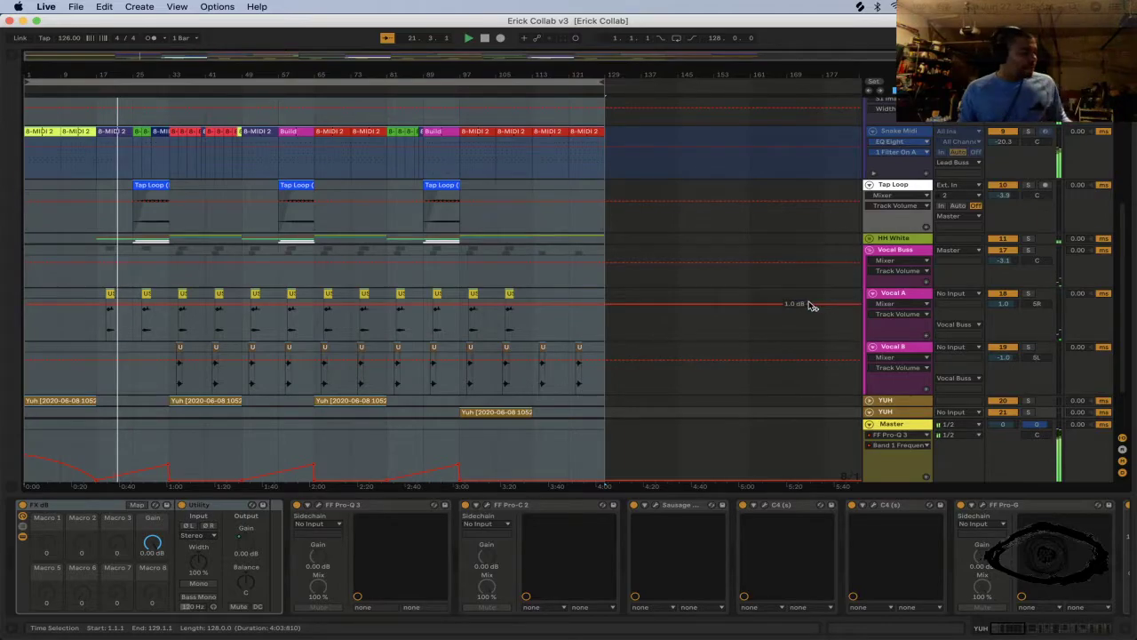
Step: Replay from bar 17 and, in the Kick Buss's EQ Eight, lower the third band slightly and the fourth to about -4.09 dB at 5.50 kHz
scroll(830, 300, up, 4)
scroll(812, 284, up, 3)
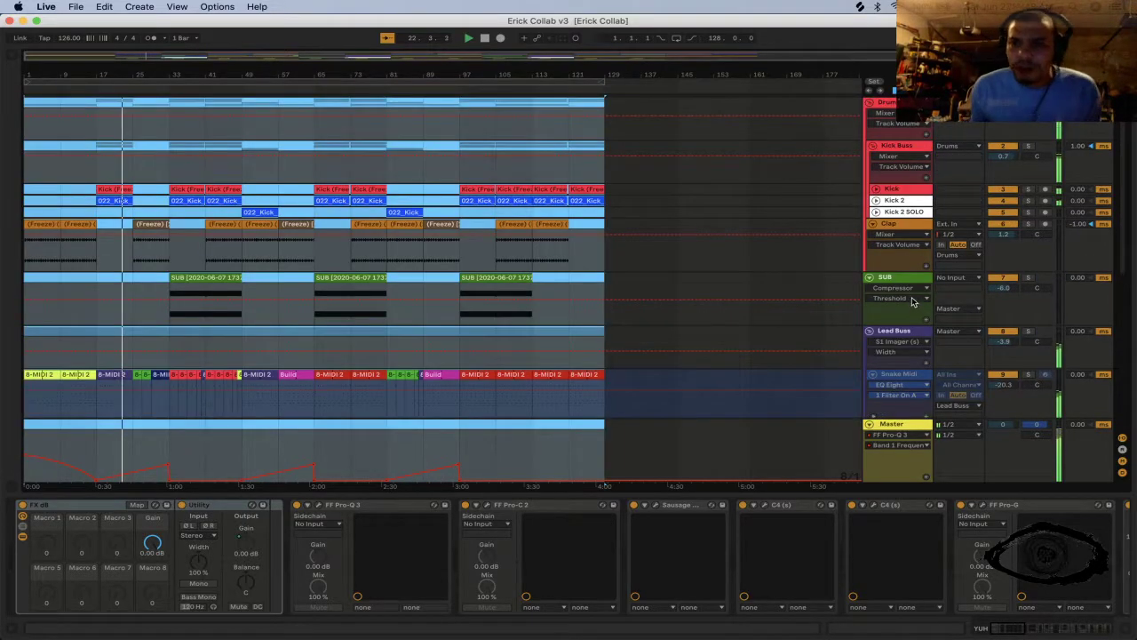
click(891, 151)
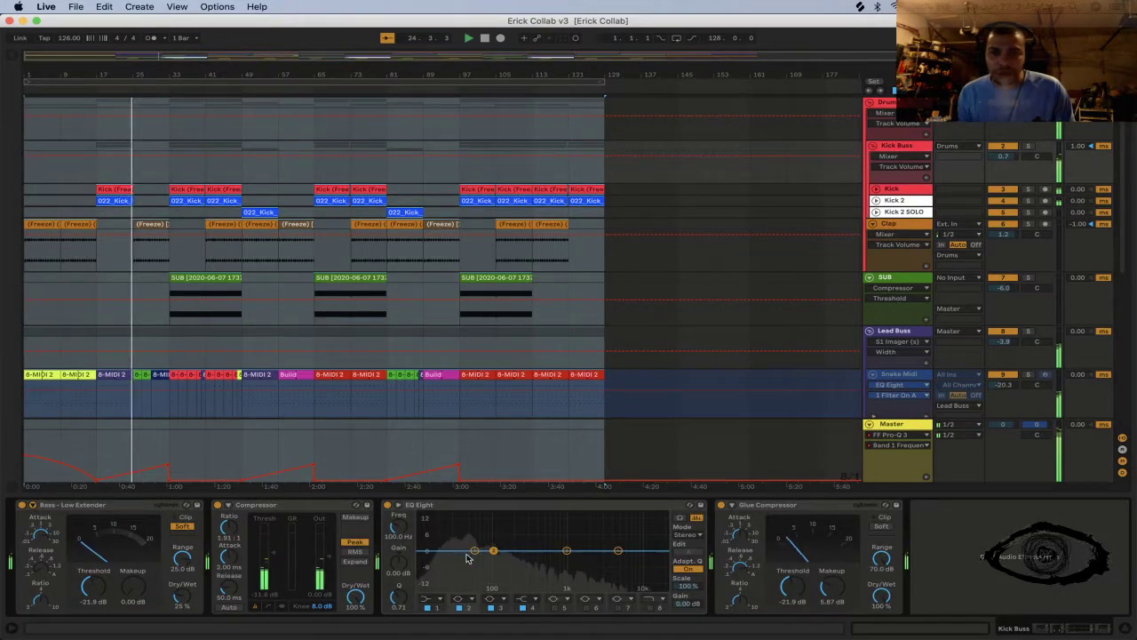
drag(567, 551, 566, 549)
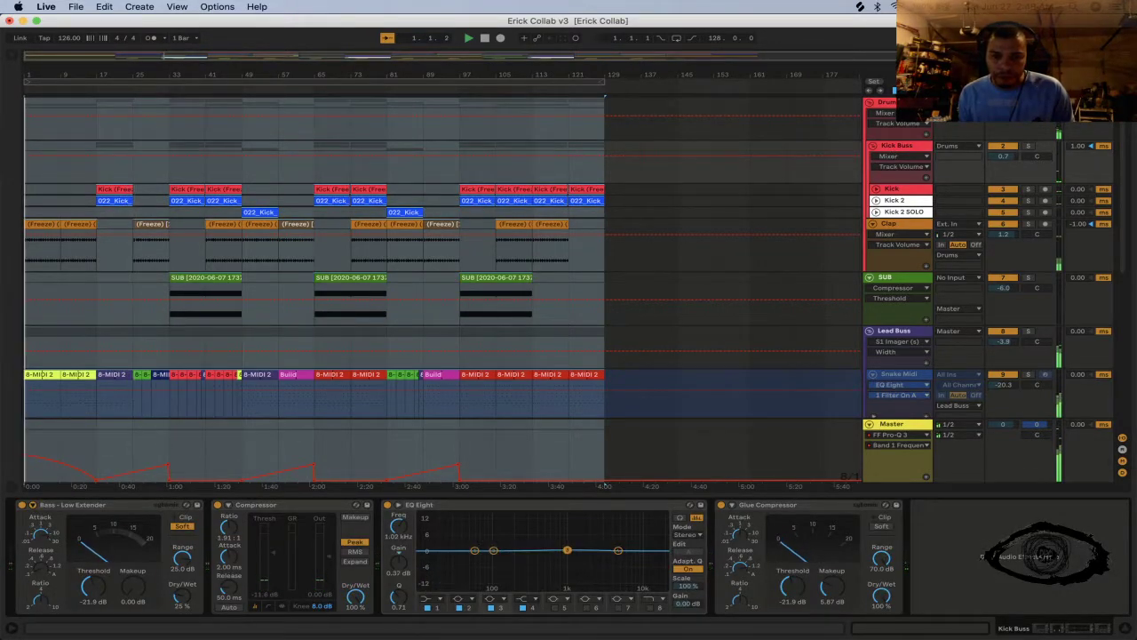
click(113, 188)
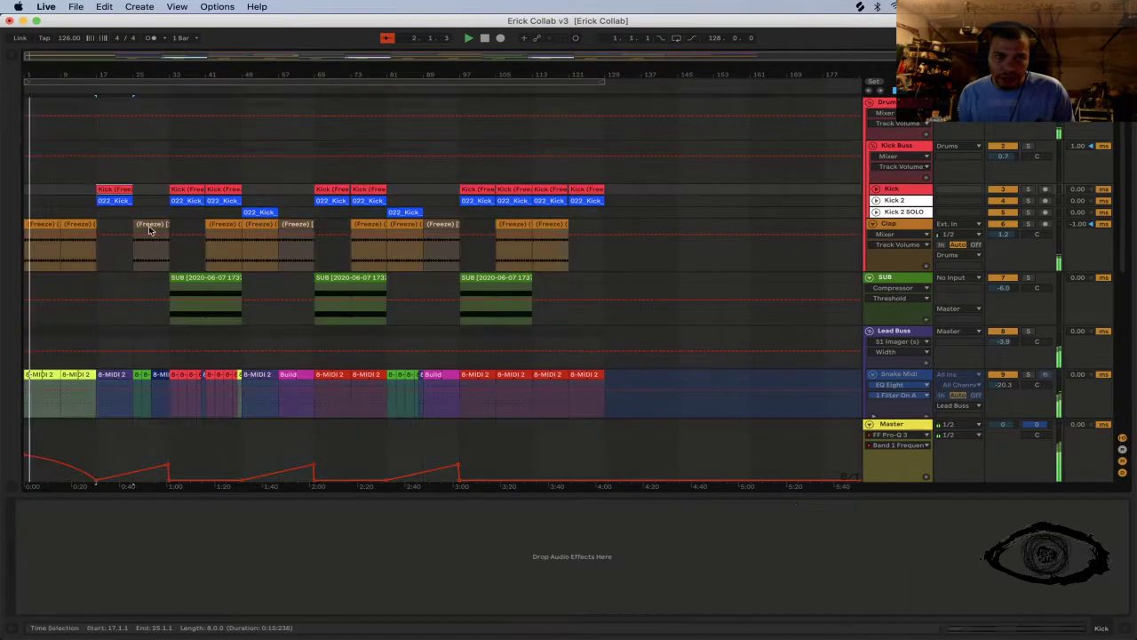
click(895, 188)
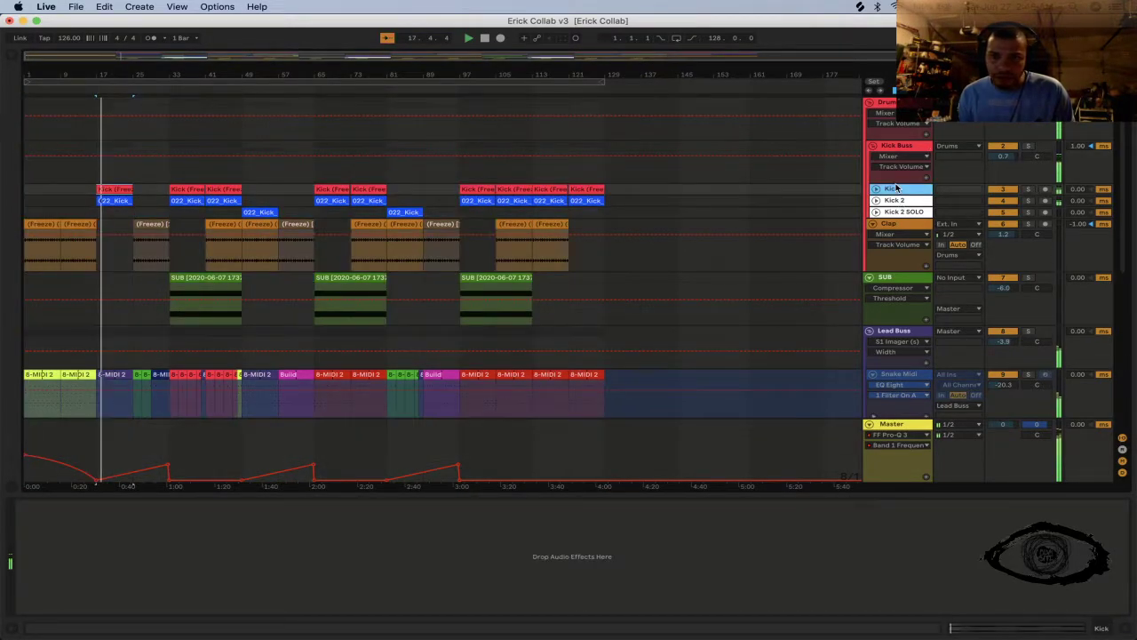
click(898, 147)
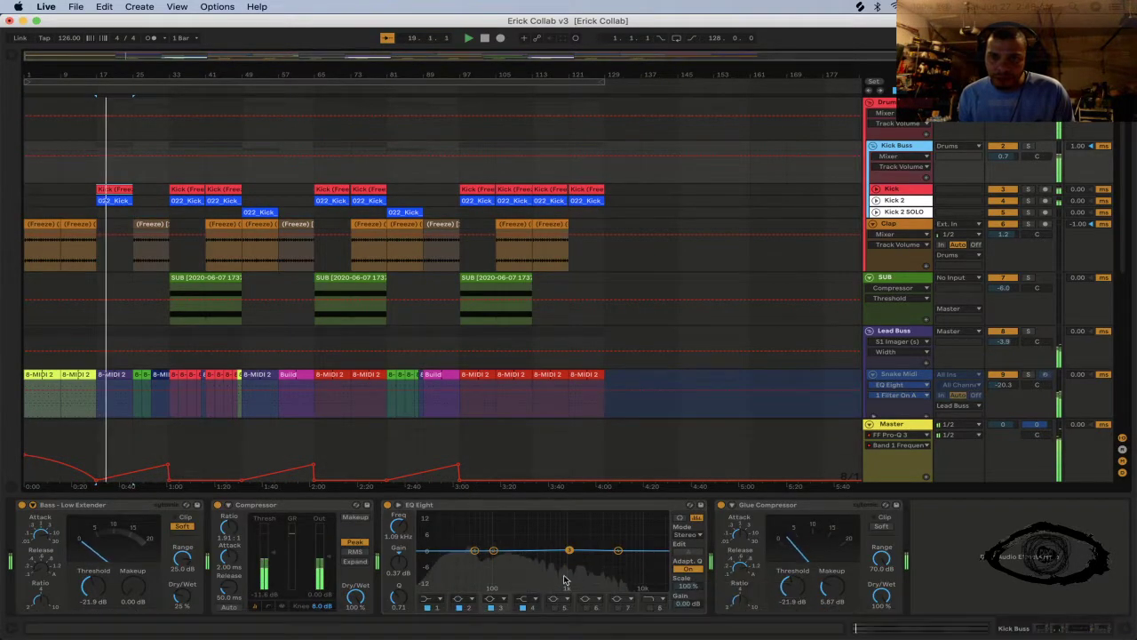
drag(567, 550, 620, 560)
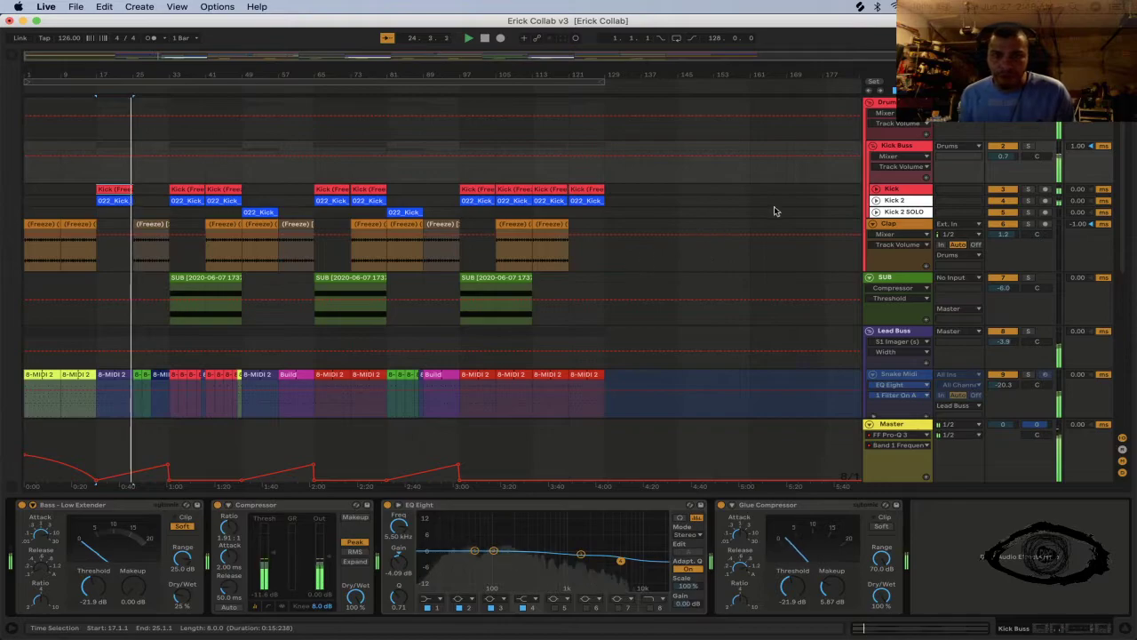
Step: Fold the Kick Buss group and add an EQ Eight to the Clap track
click(872, 146)
click(892, 157)
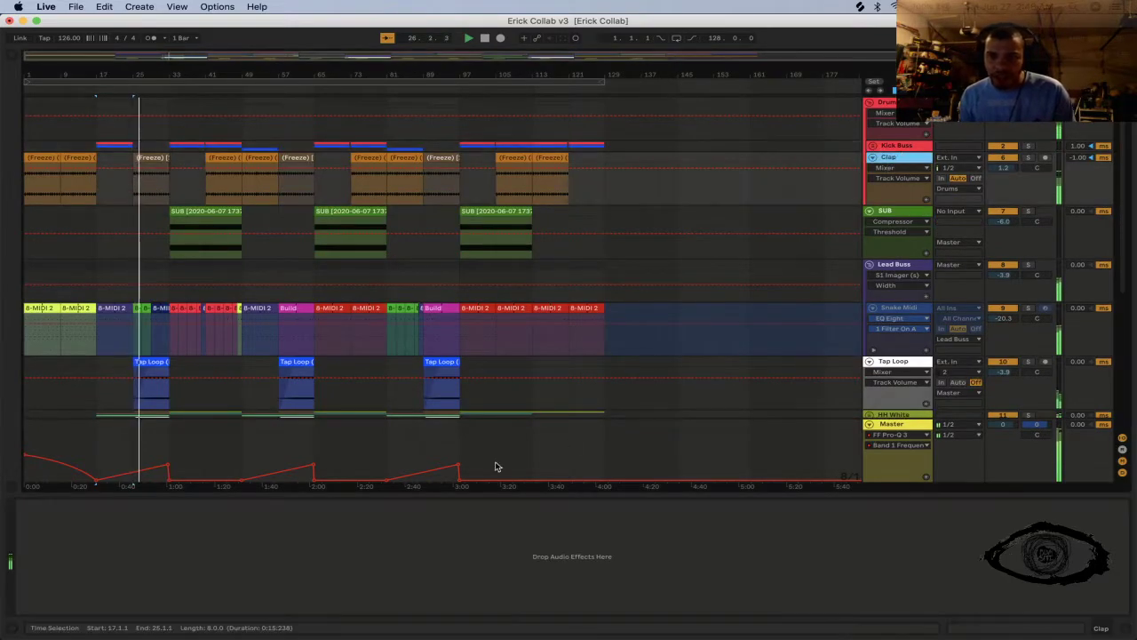
click(12, 57)
click(140, 116)
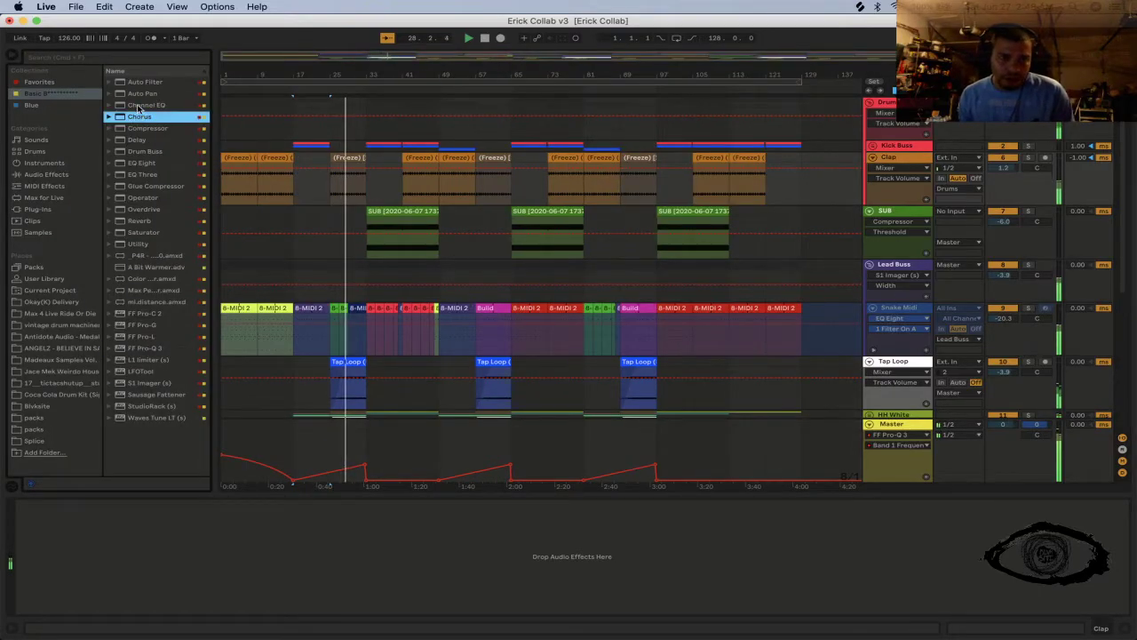
click(138, 106)
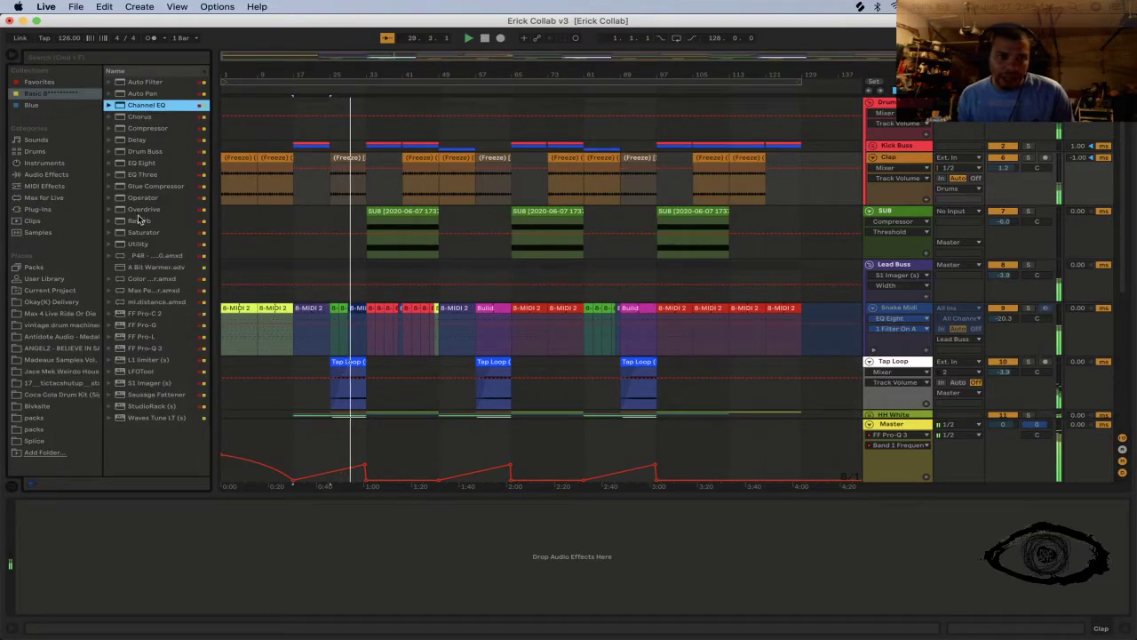
click(147, 162)
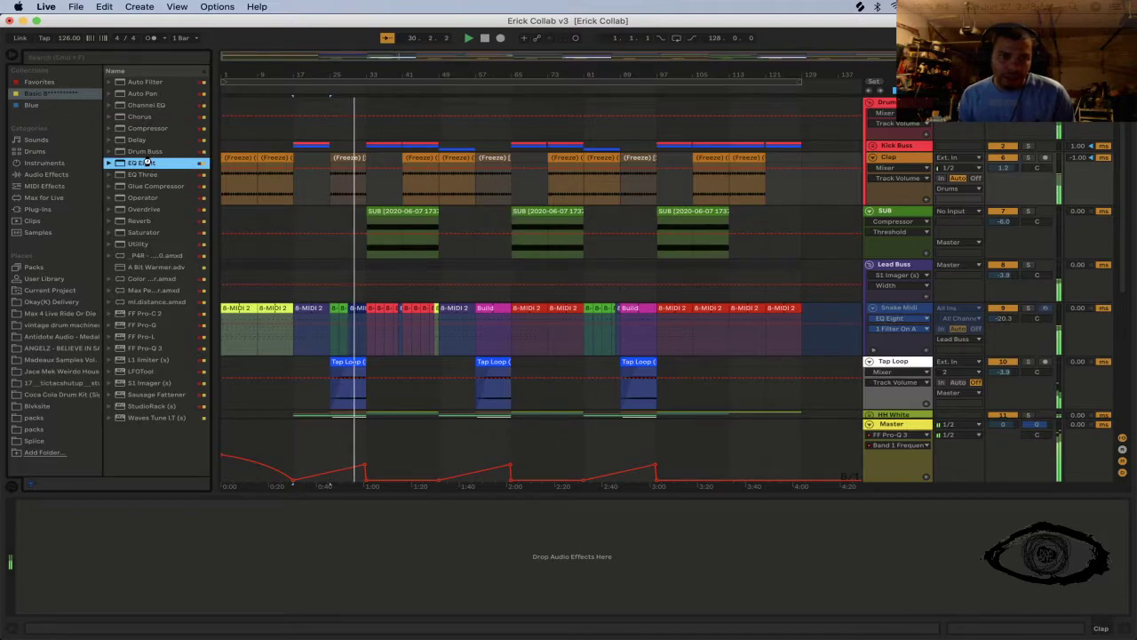
drag(217, 417, 219, 421)
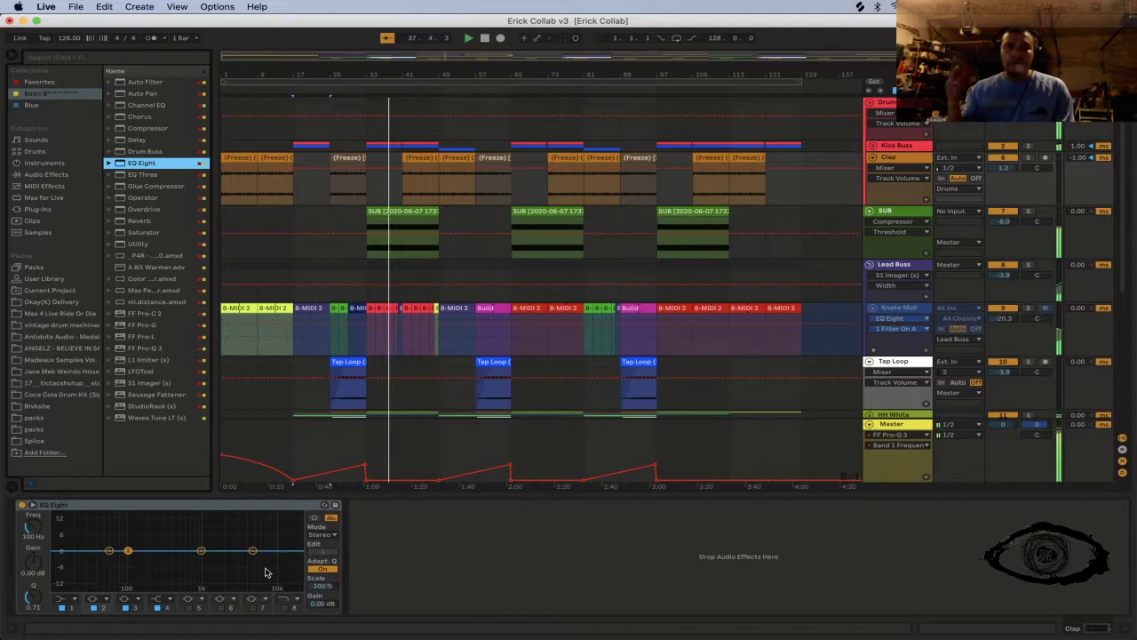
Step: Change band 1 of the Clap's EQ Eight to a low cut at about 124 Hz
click(286, 470)
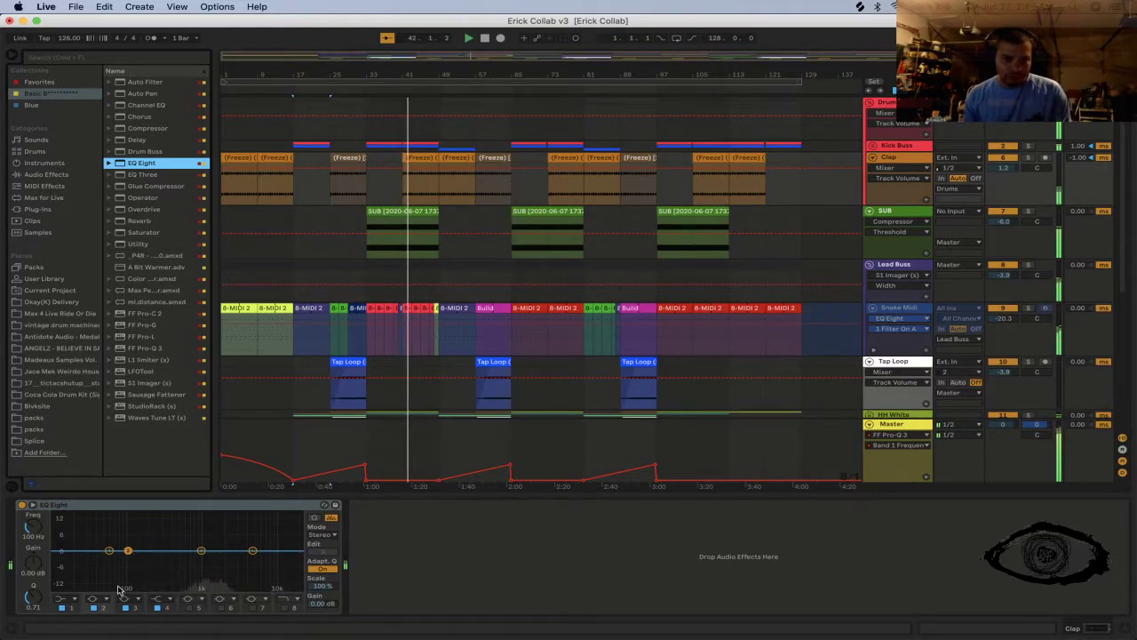
click(62, 598)
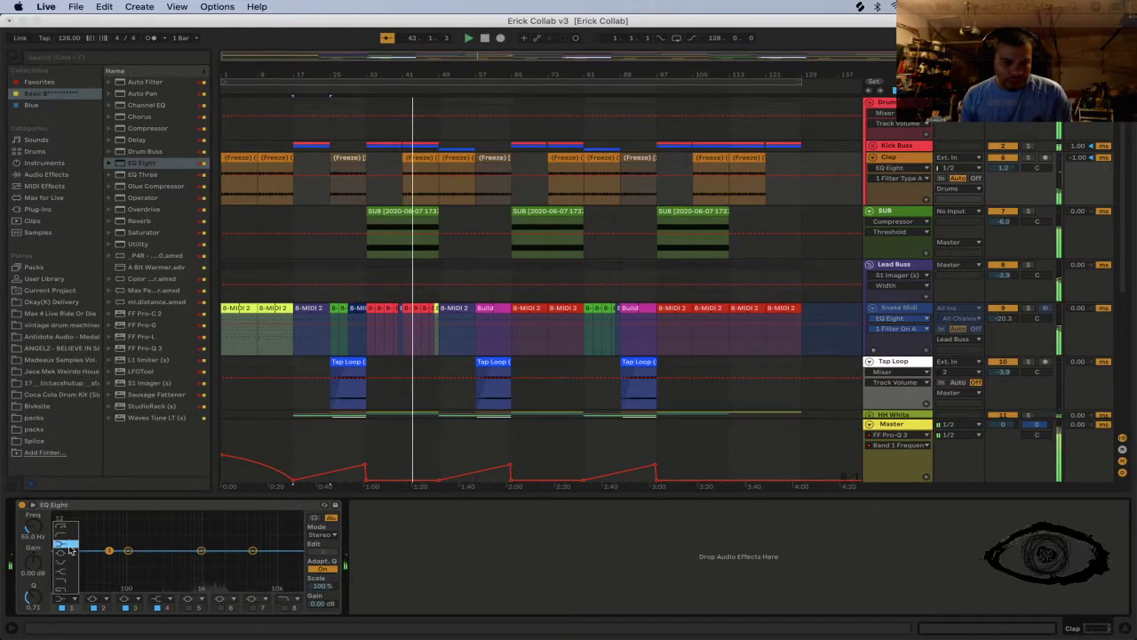
click(68, 544)
drag(108, 559, 133, 558)
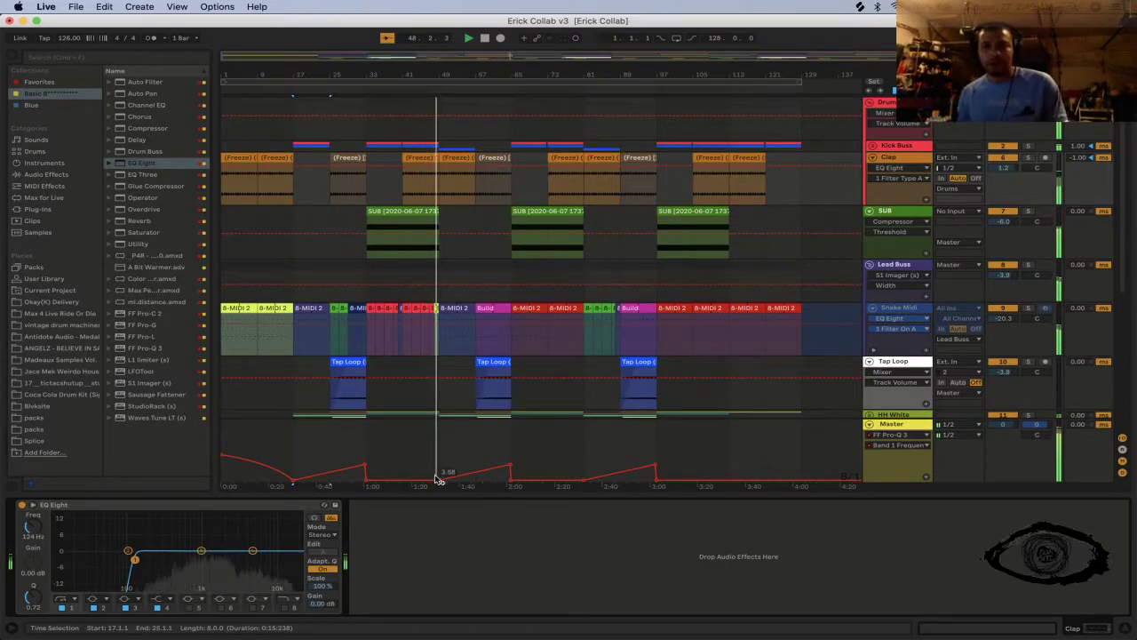
Step: Switch to Streamlabs OBS and check the stream's audio levels in the mixer
key(super+Tab)
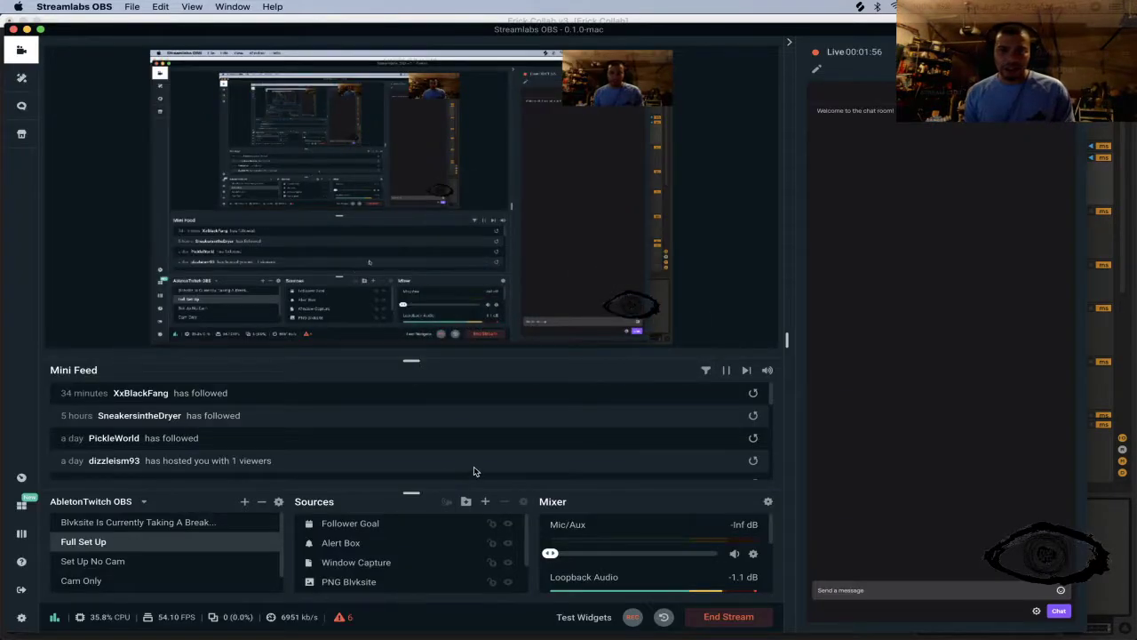
key(super+Tab)
key(super+Tab)
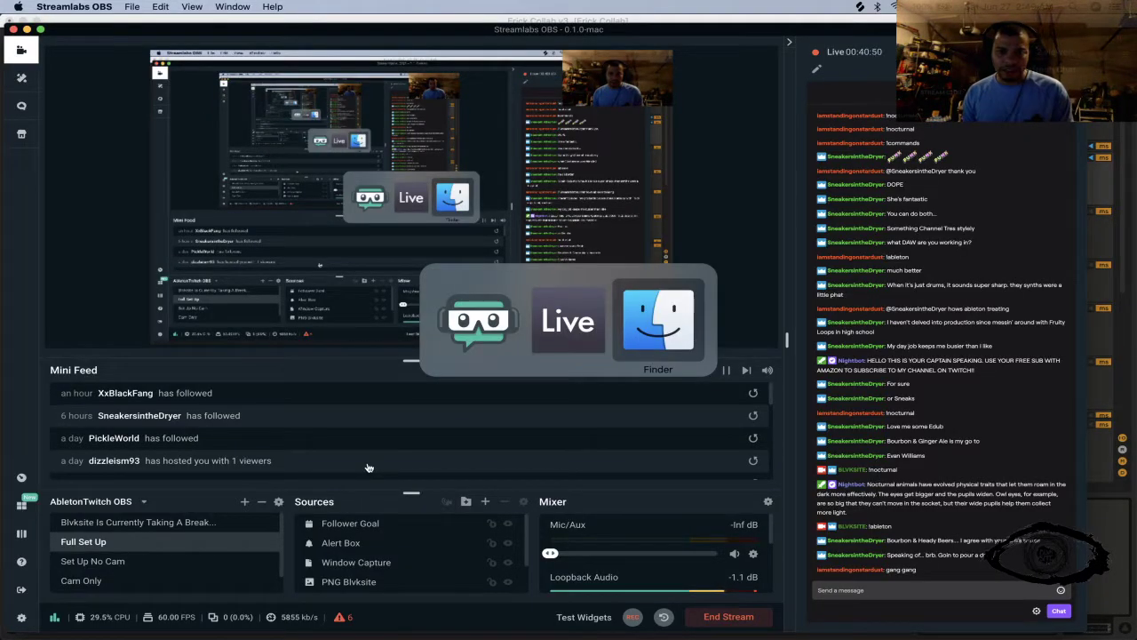
mouse_move(586, 633)
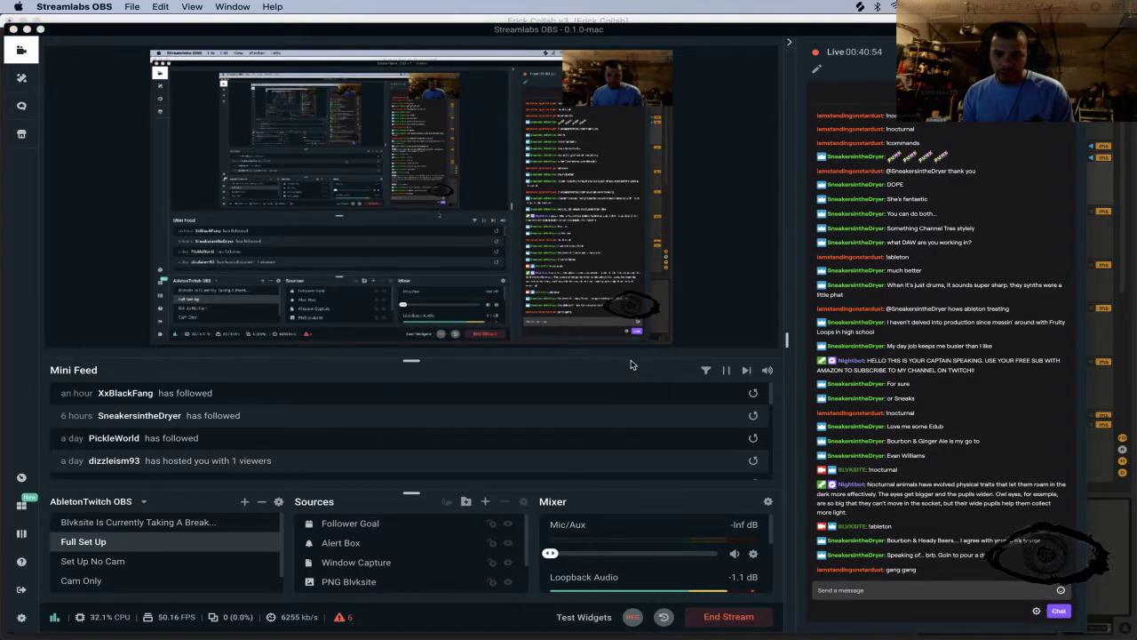
Step: Switch to Loopback and set the Ableton Live 10 Suite source volume to 85%
key(super+Tab)
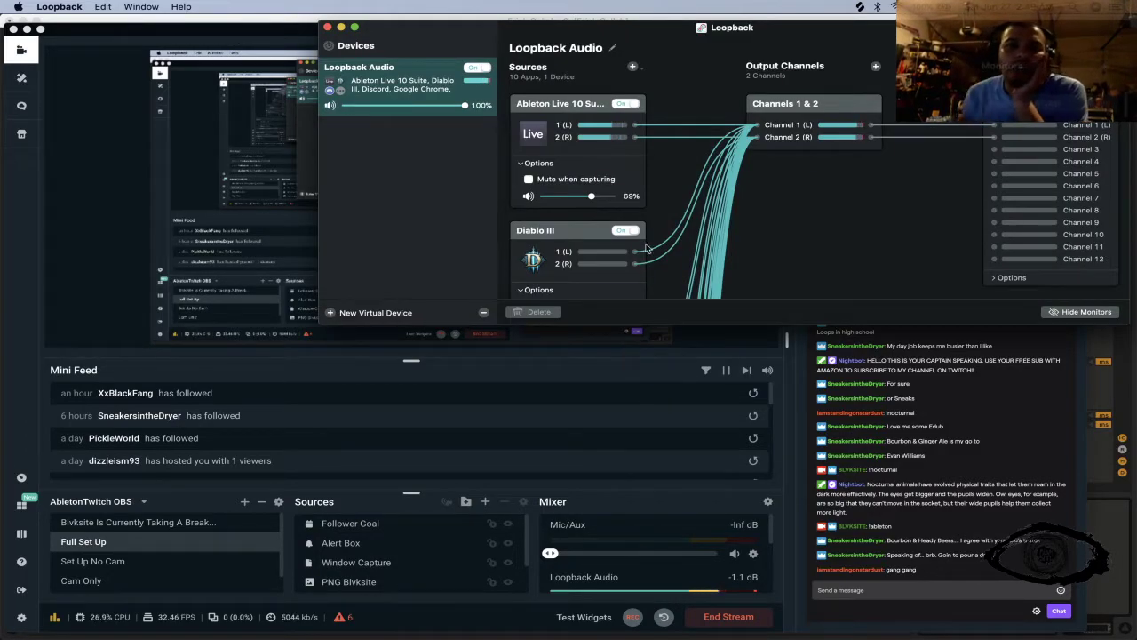
scroll(590, 178, down, 2)
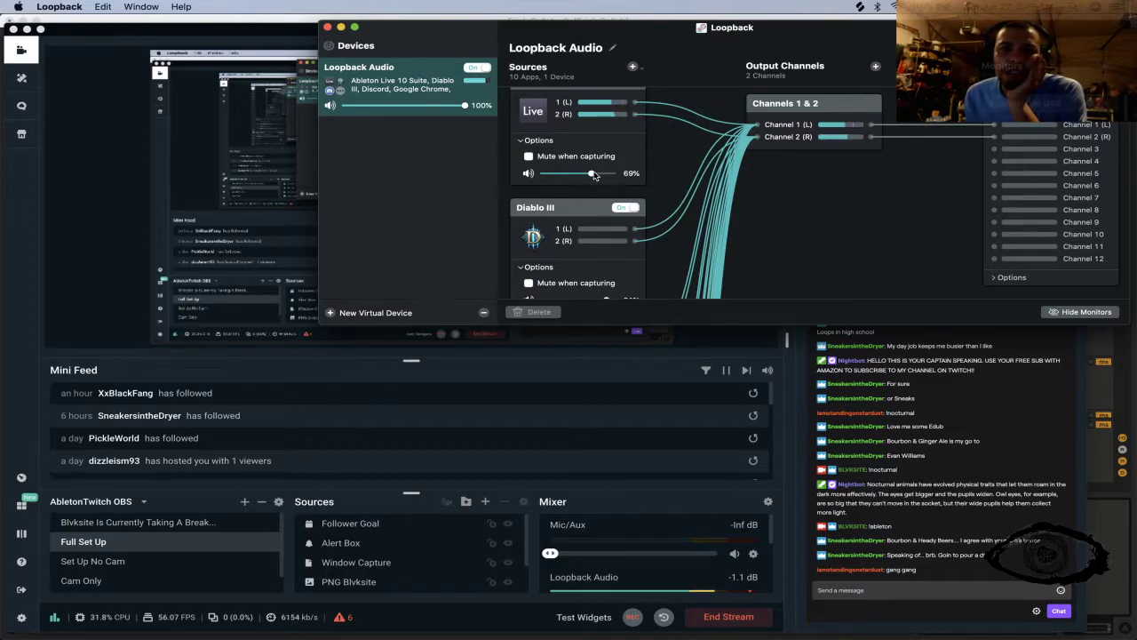
drag(594, 175, 591, 174)
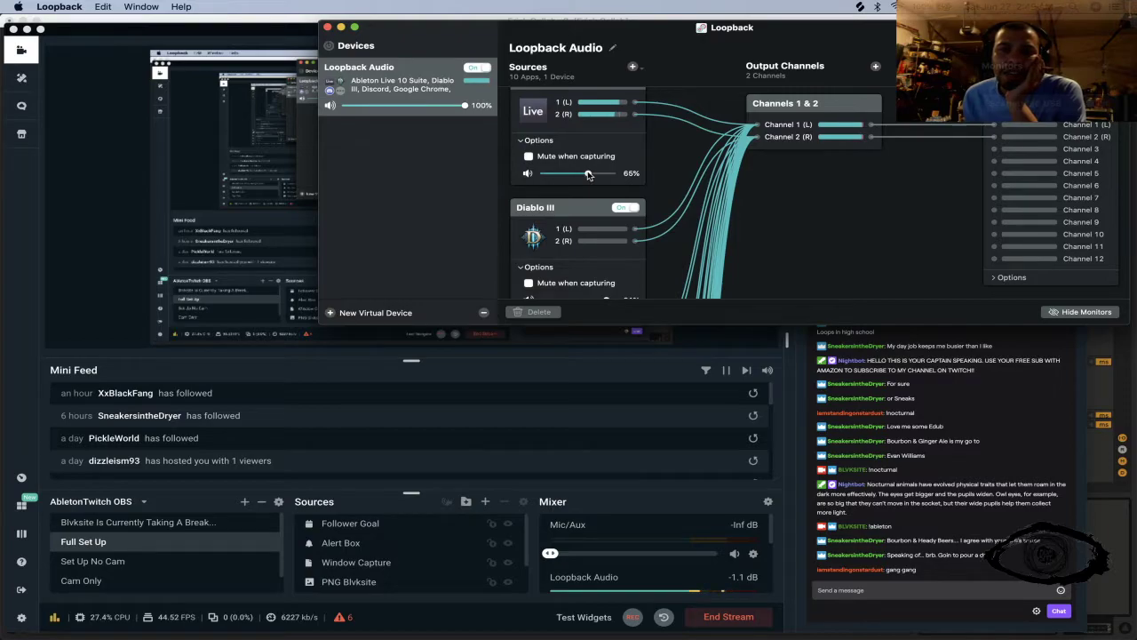
scroll(597, 200, down, 5)
scroll(600, 207, down, 5)
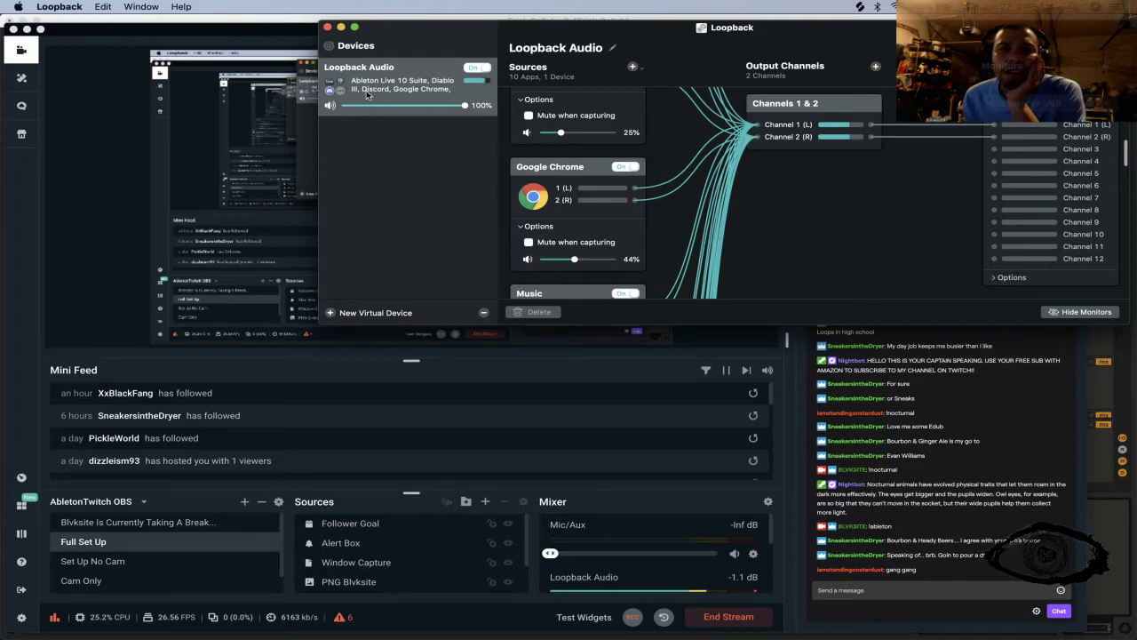
scroll(642, 178, up, 10)
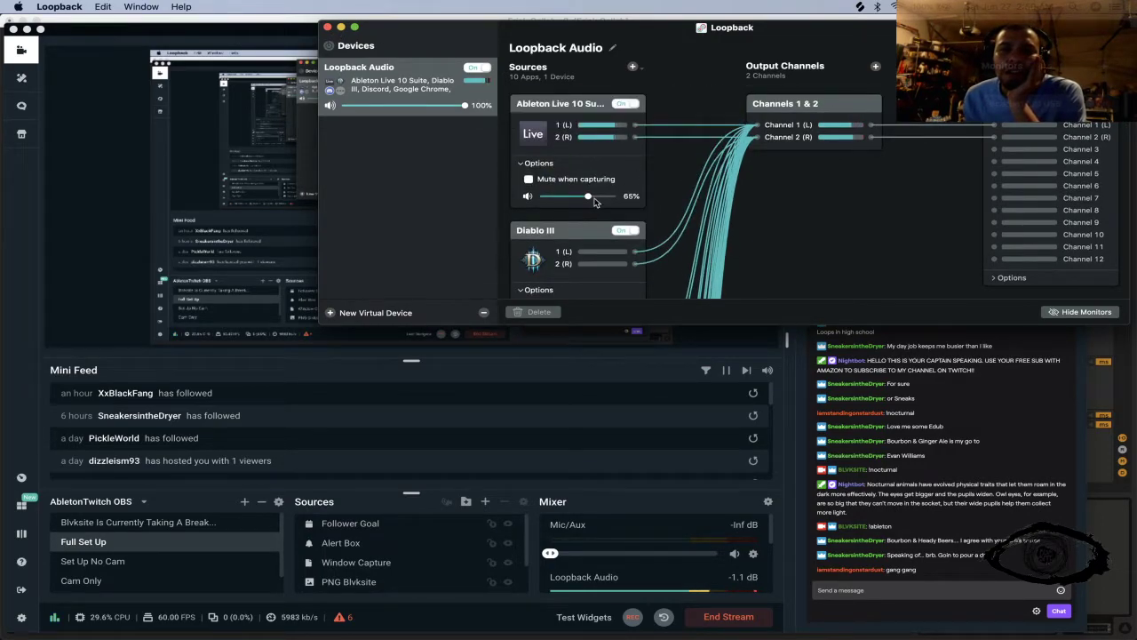
drag(591, 197, 589, 196)
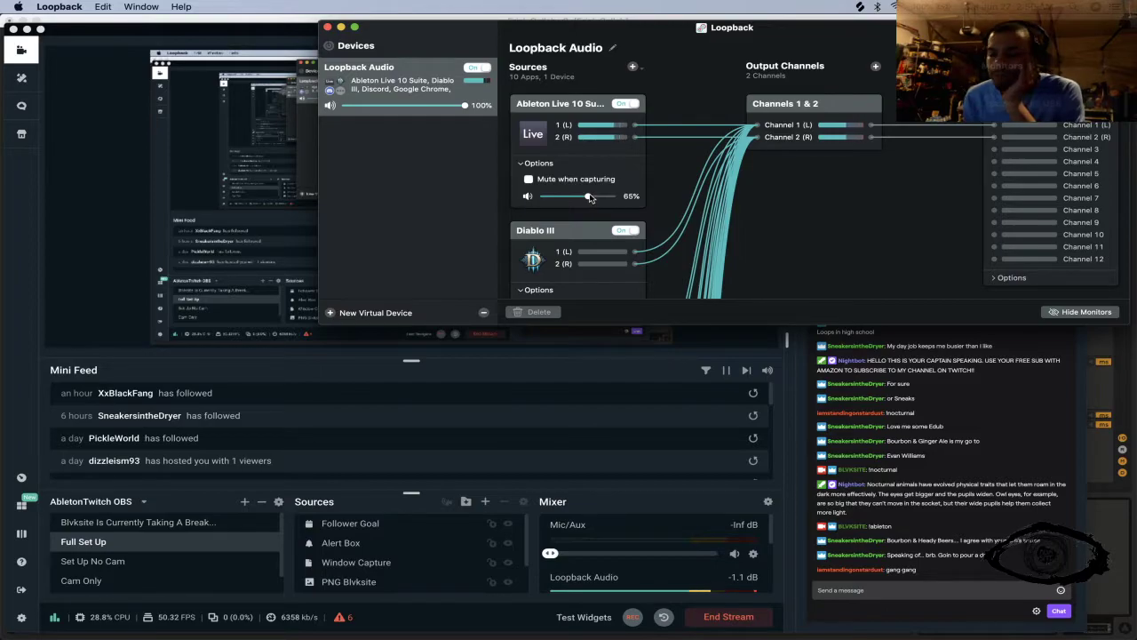
drag(592, 195, 599, 199)
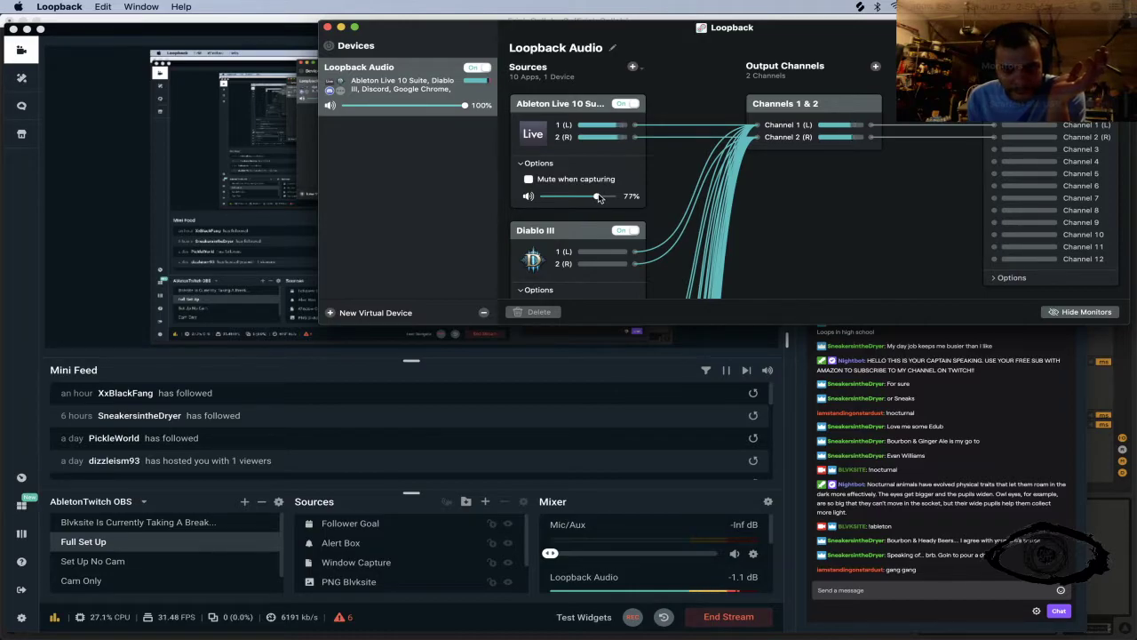
drag(603, 197, 604, 197)
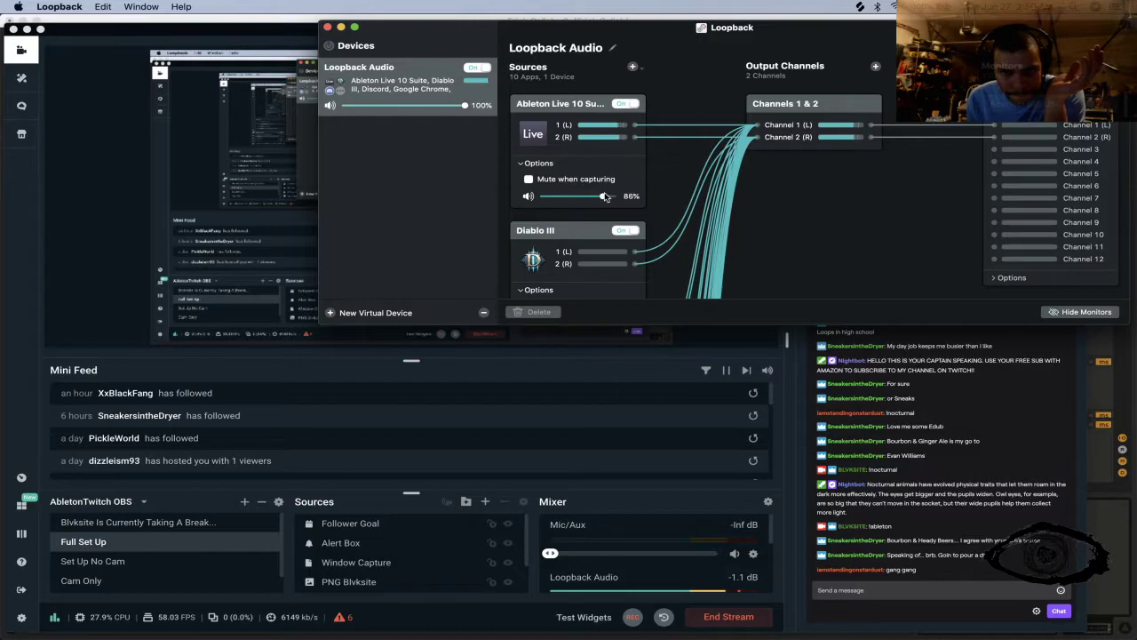
drag(609, 197, 606, 198)
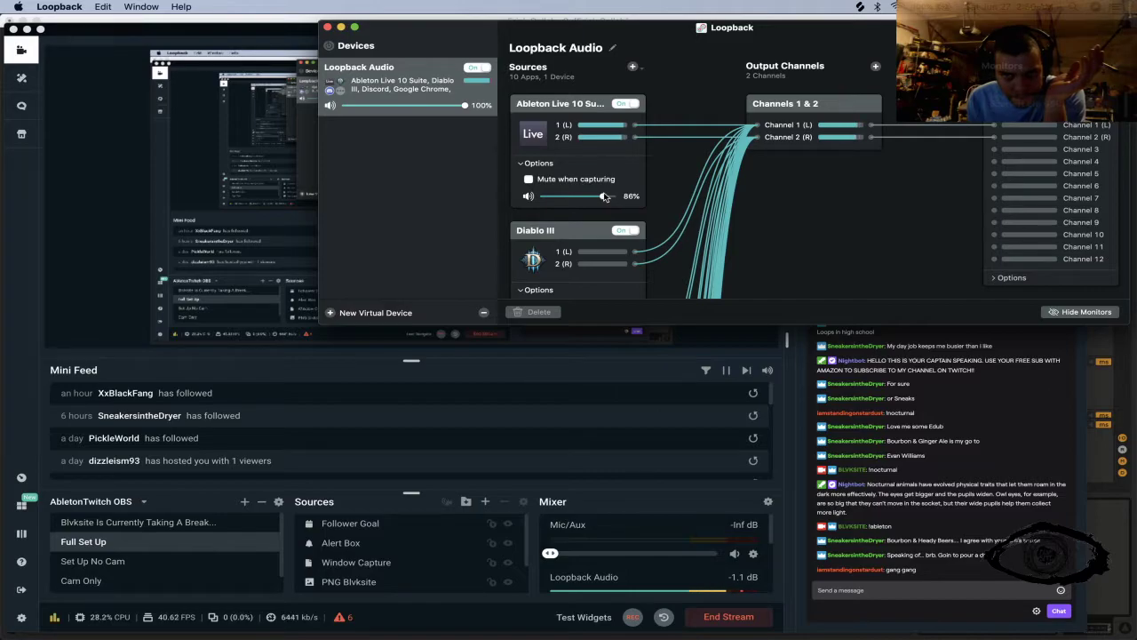
drag(603, 197, 602, 197)
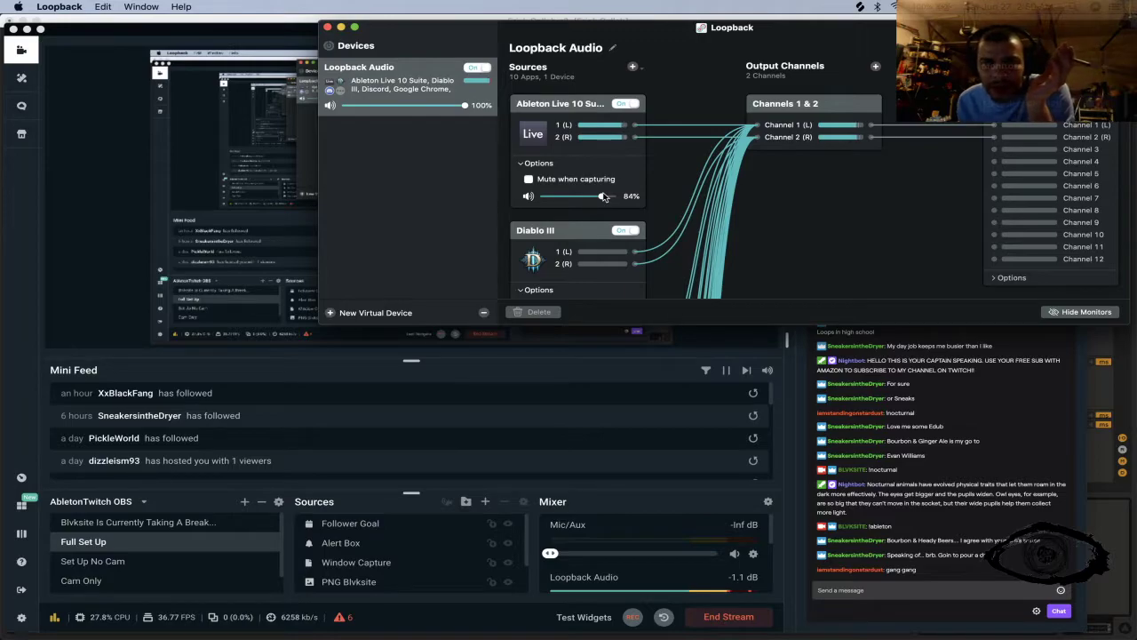
drag(606, 197, 605, 197)
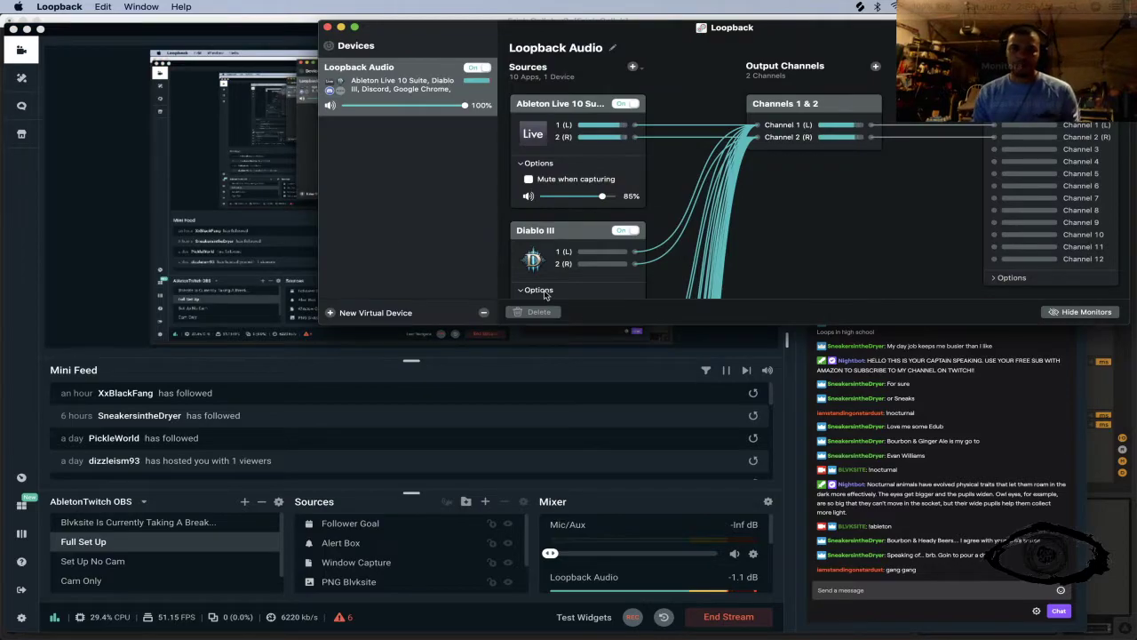
Step: Switch back to Ableton Live and save the set under the new name Erick Collab v4.als
key(super+Tab)
key(super+Tab)
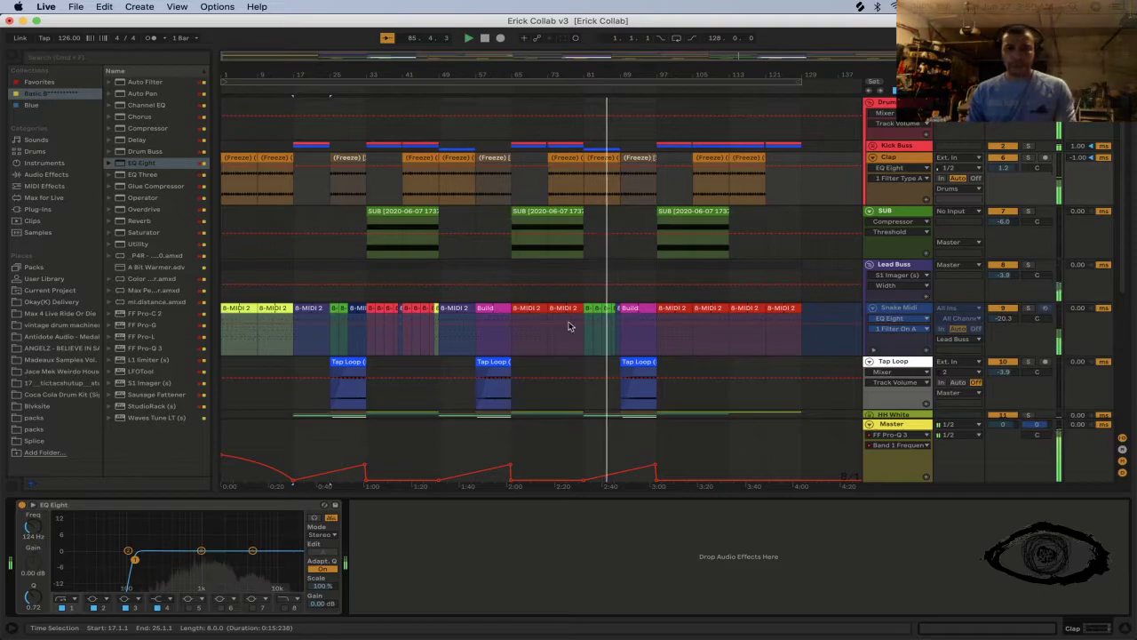
scroll(685, 327, down, 3)
scroll(685, 328, down, 3)
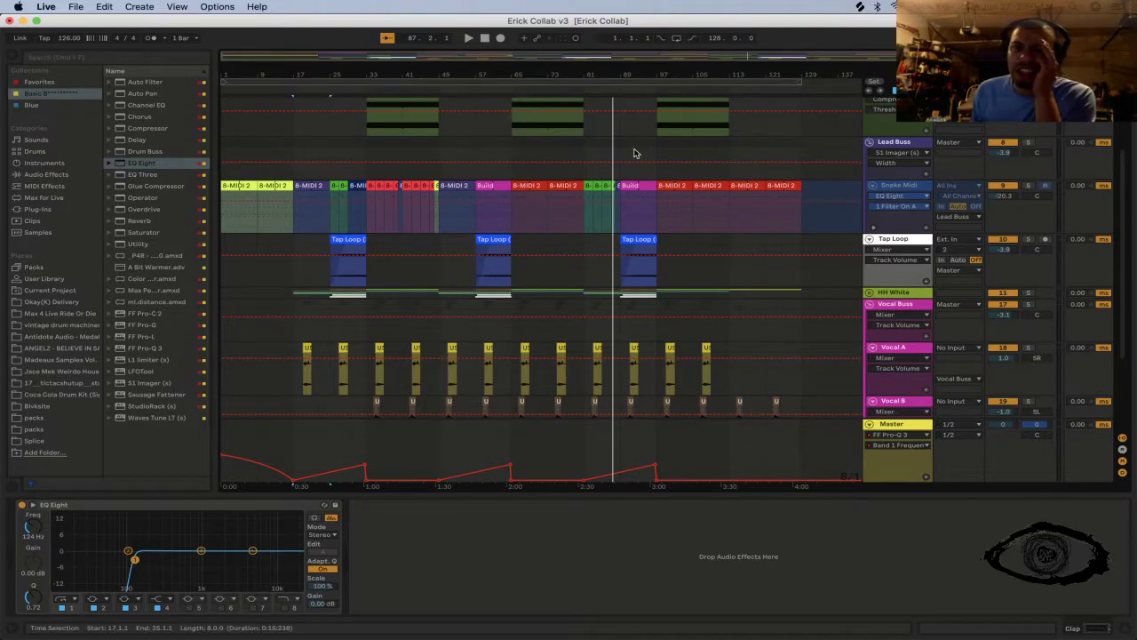
click(74, 6)
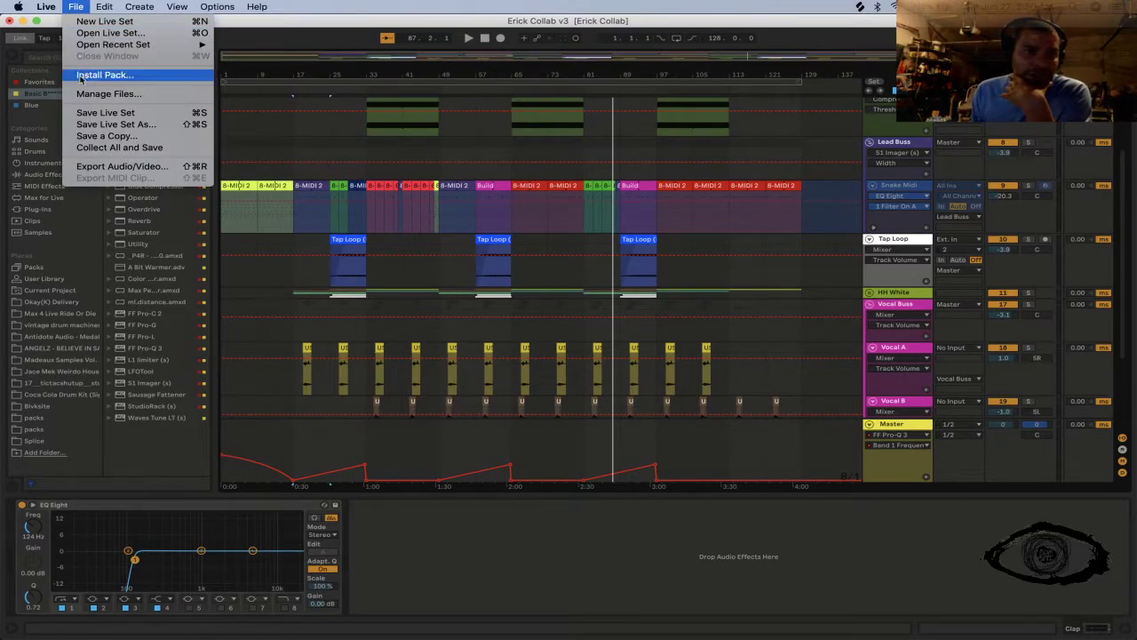
click(108, 125)
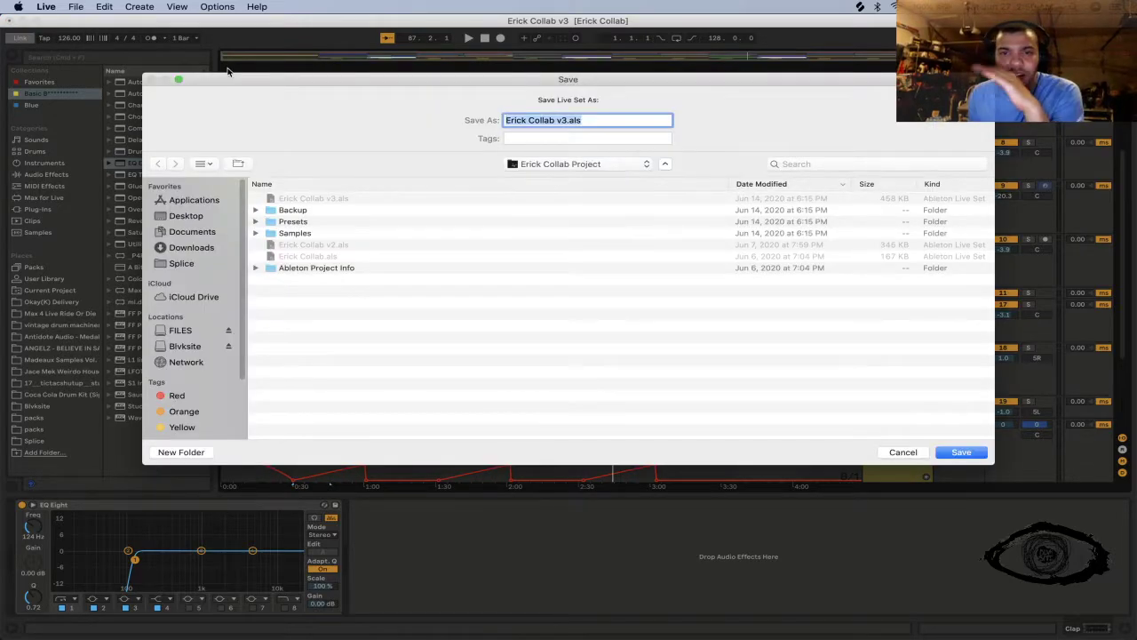
key(Right)
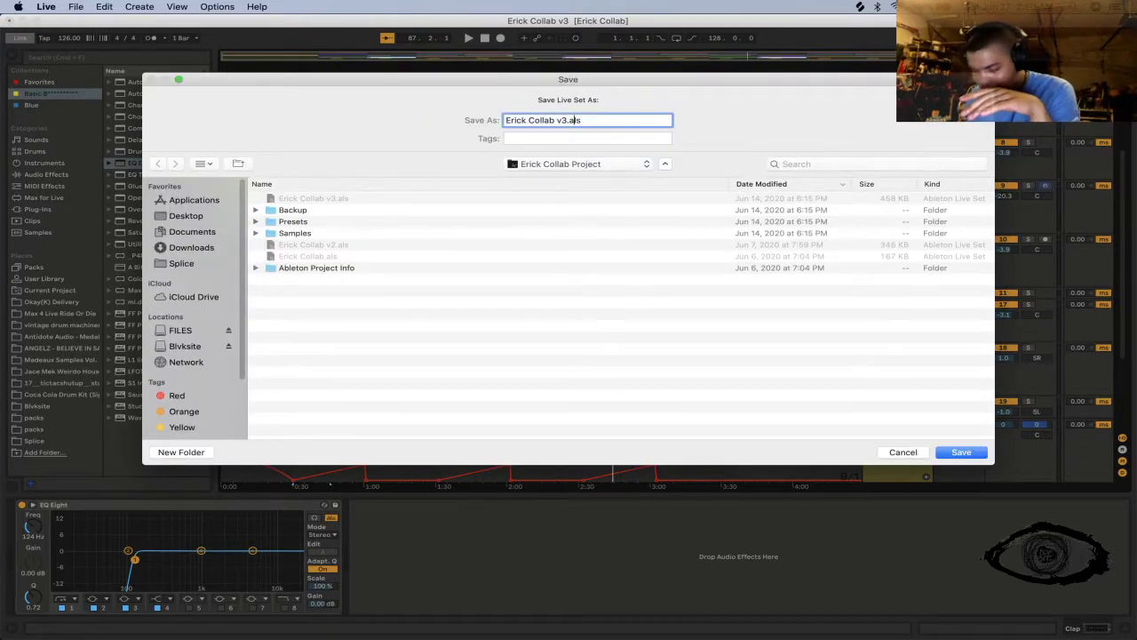
key(BackSpace)
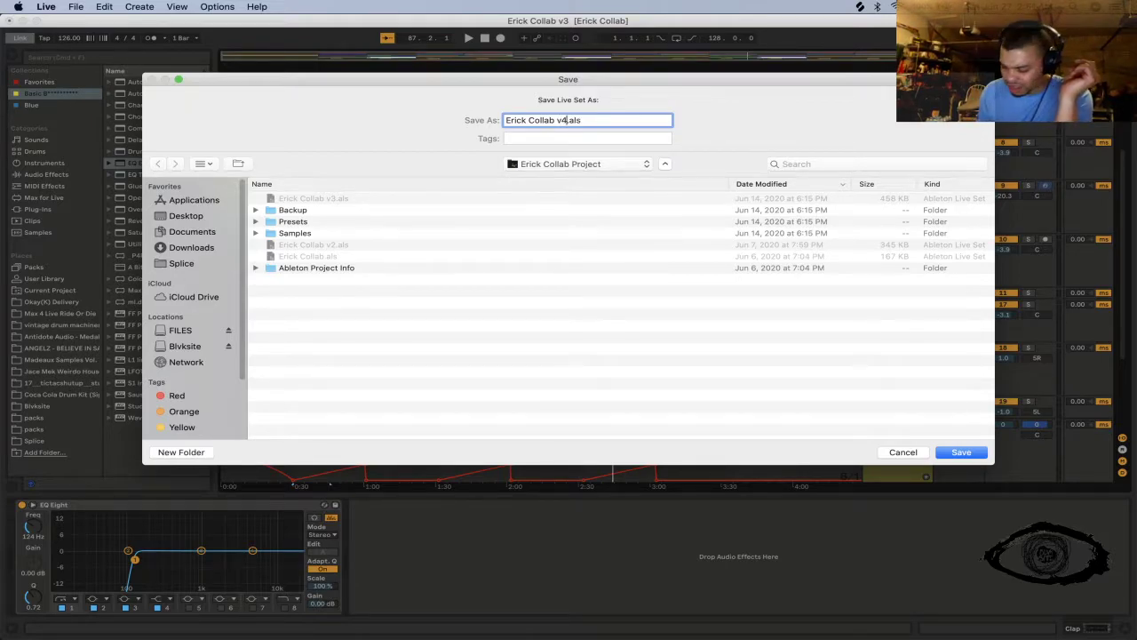
key(Return)
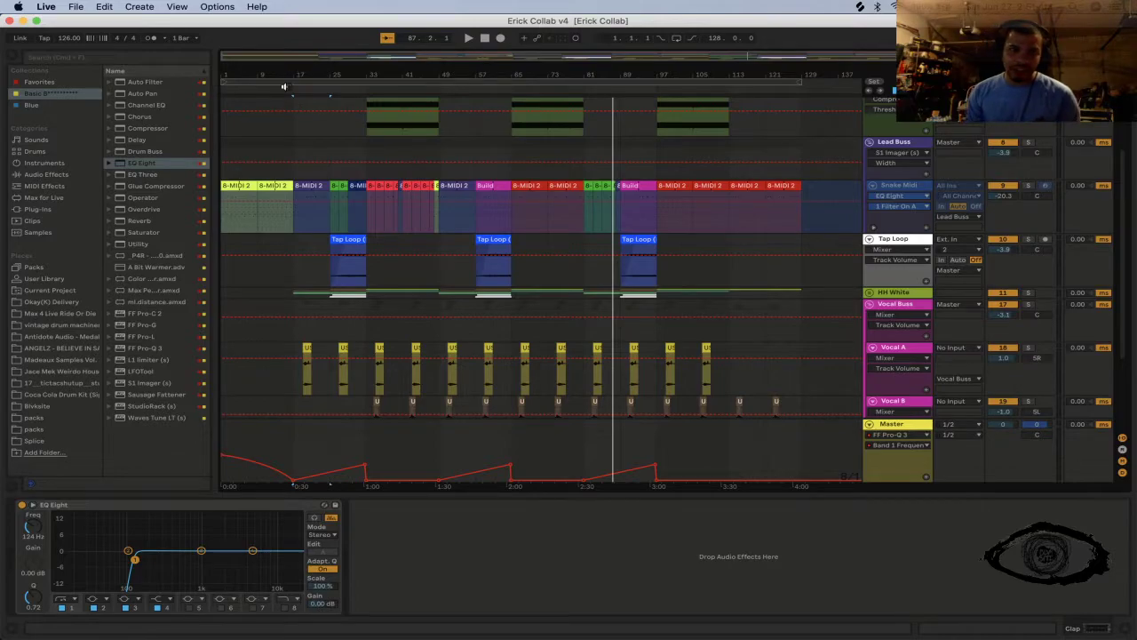
Step: Play the whole arrangement from bar 1 and examine the build leading into the section at bar 65
key(super+a)
key(space)
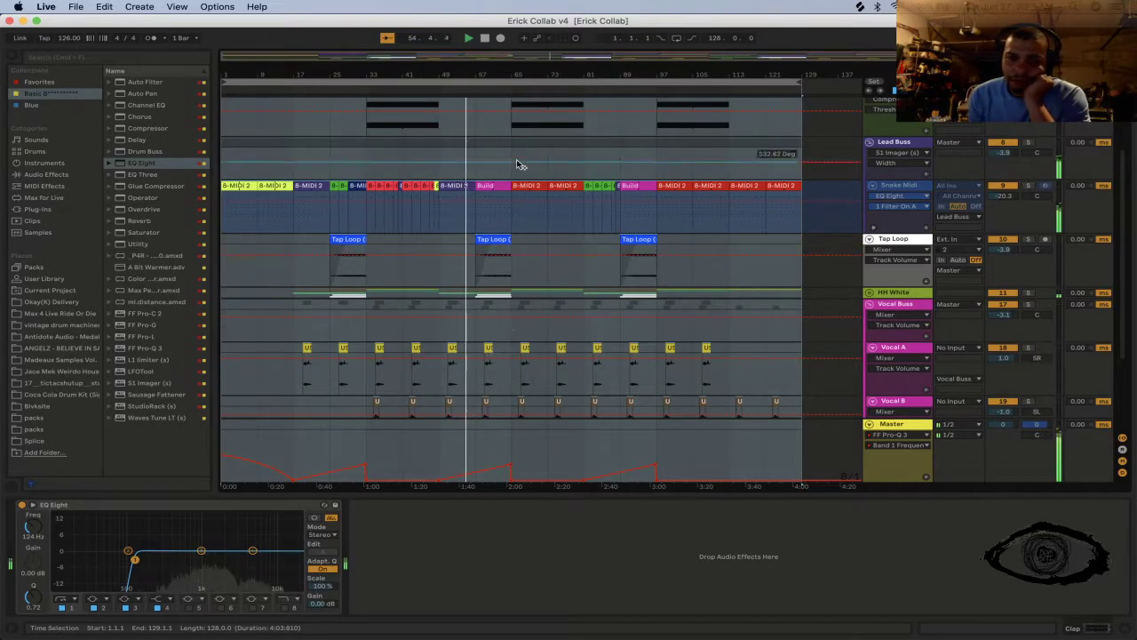
drag(485, 77, 500, 337)
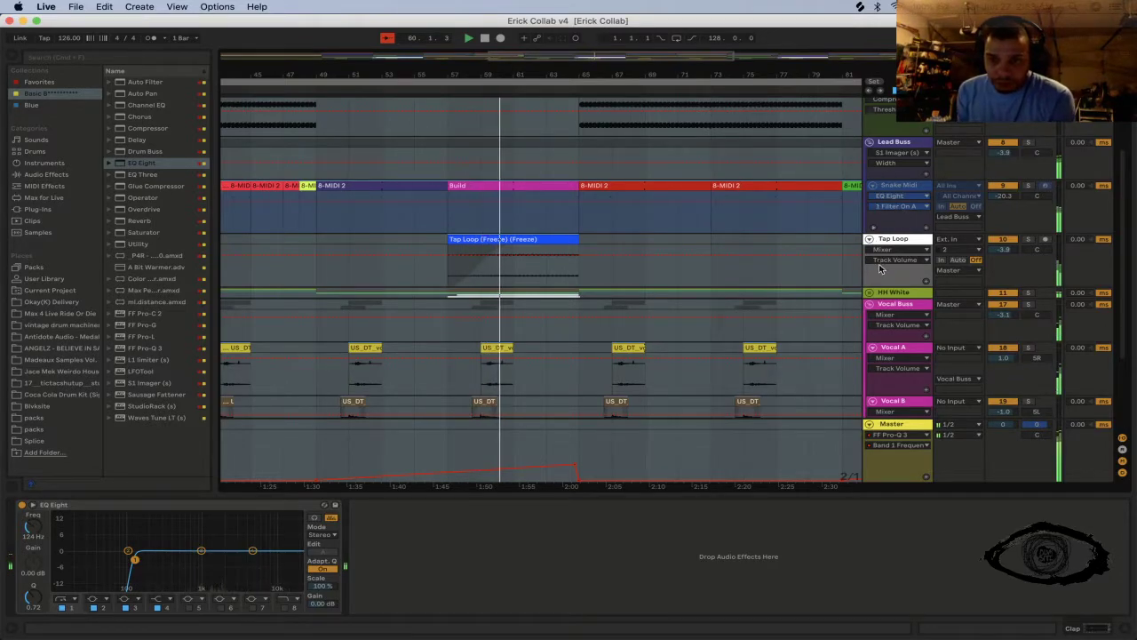
click(600, 318)
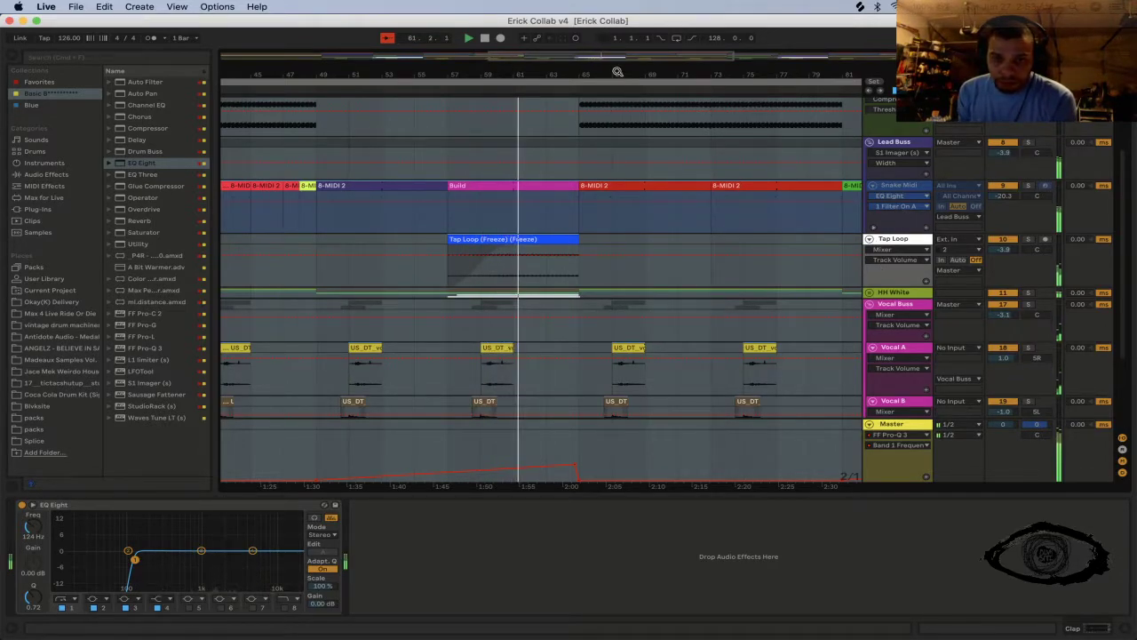
key(plus)
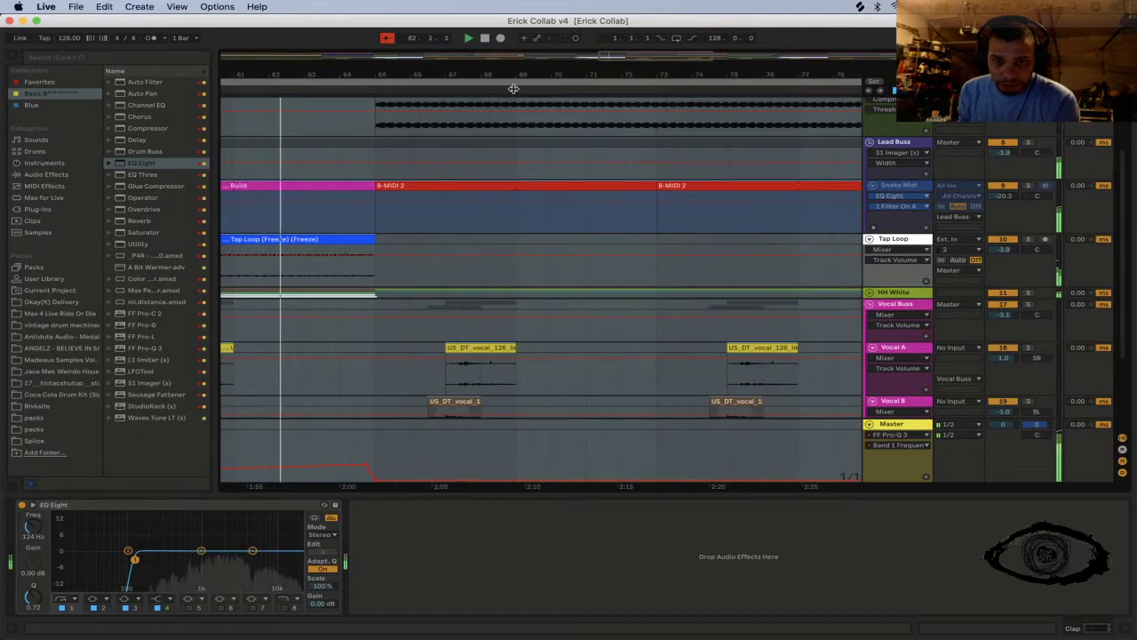
key(super+a)
scroll(588, 256, up, 1)
scroll(588, 256, up, 2)
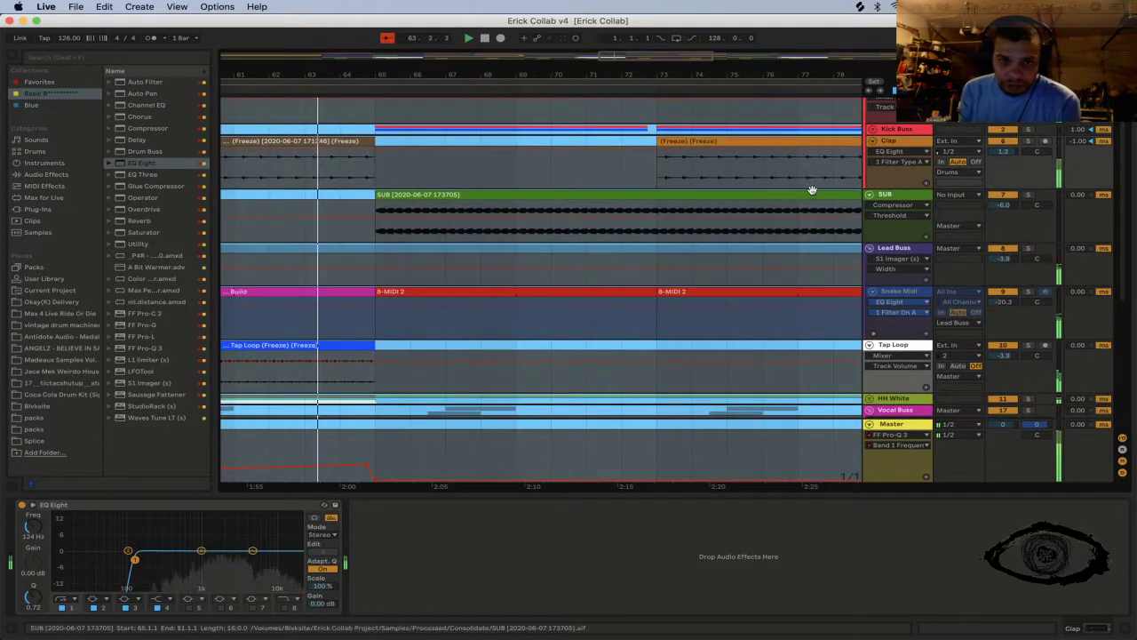
Step: Add an S1 Imager to the SUB track, set its width to 0.91 and close the plug-in window
click(891, 197)
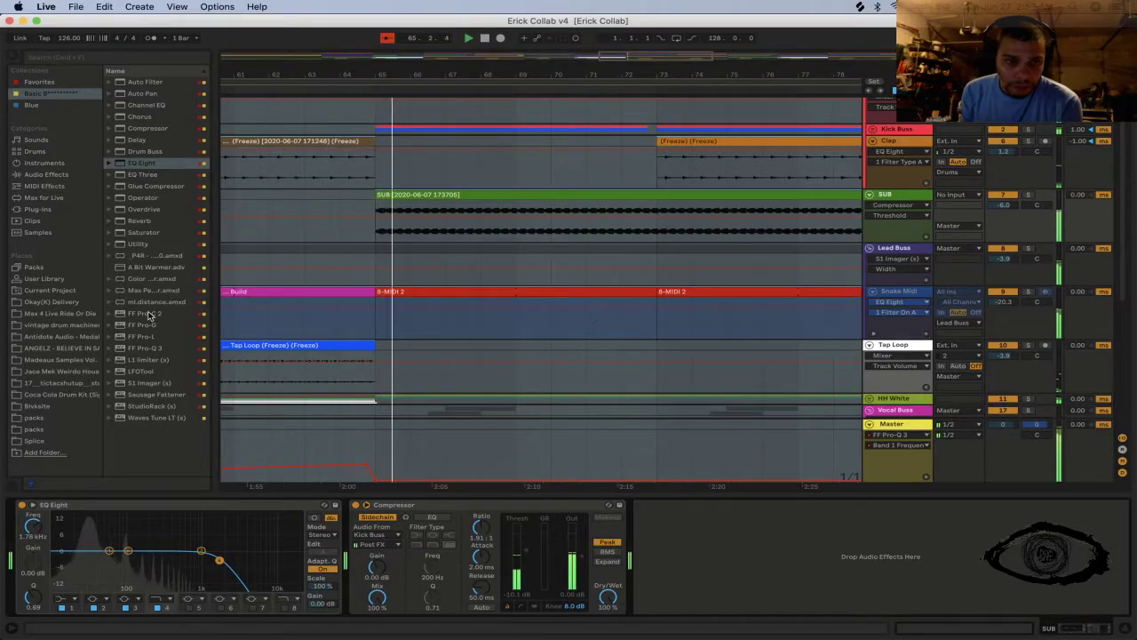
click(169, 383)
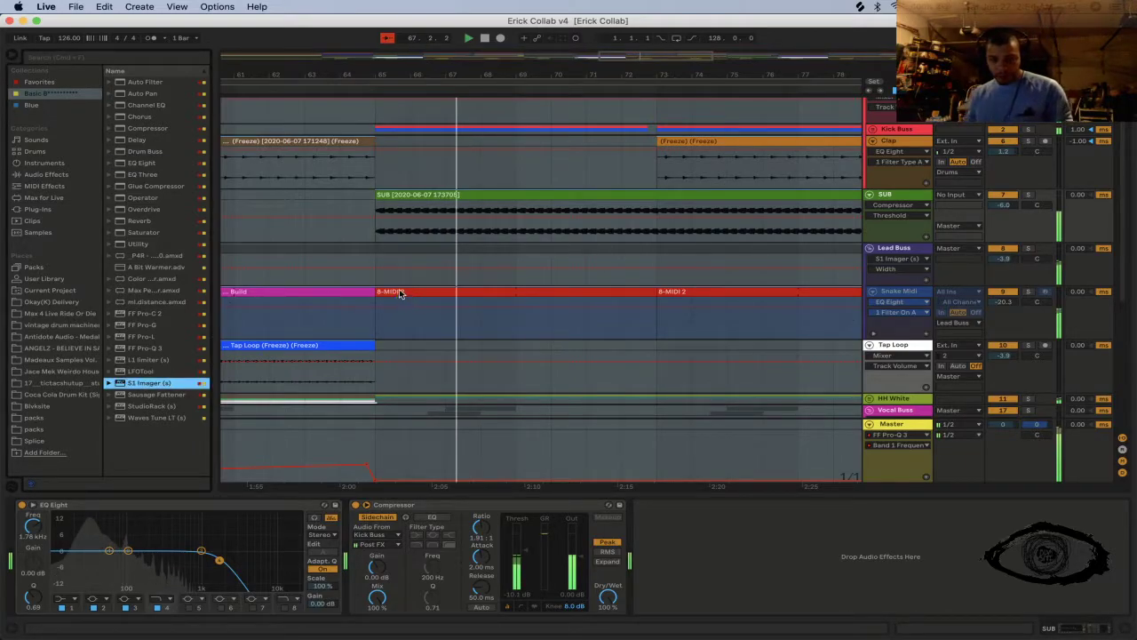
key(Return)
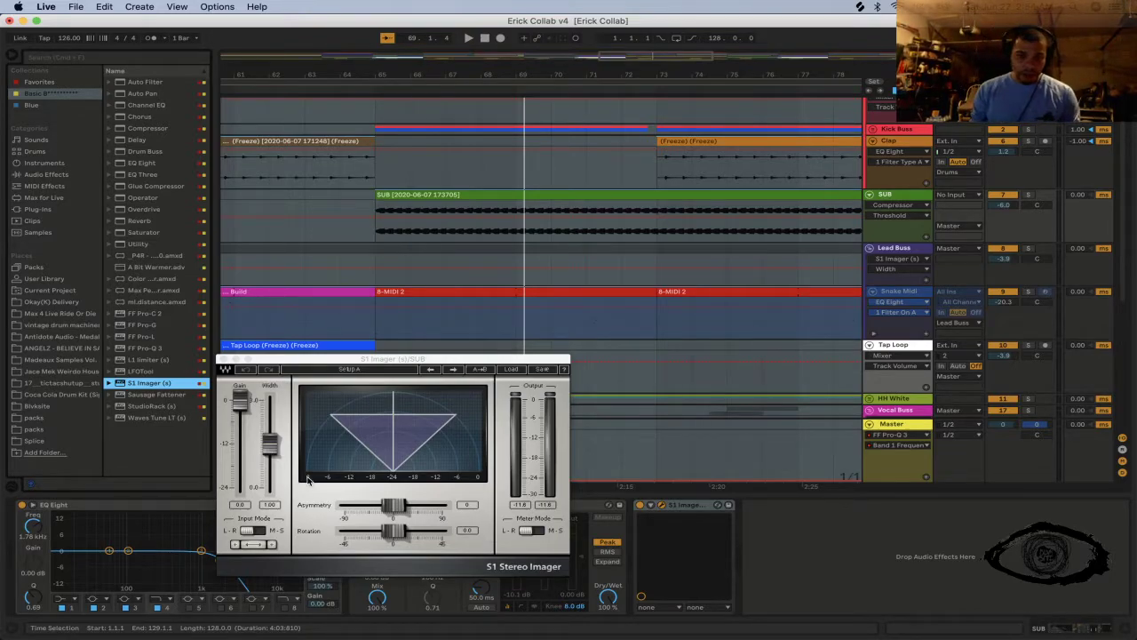
click(263, 442)
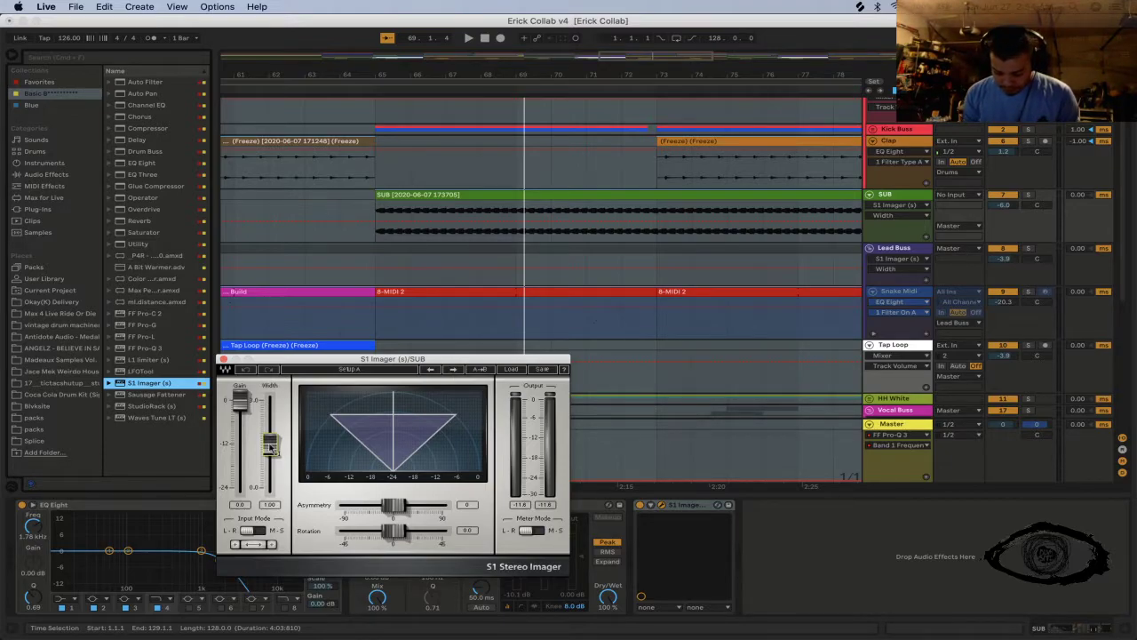
key(space)
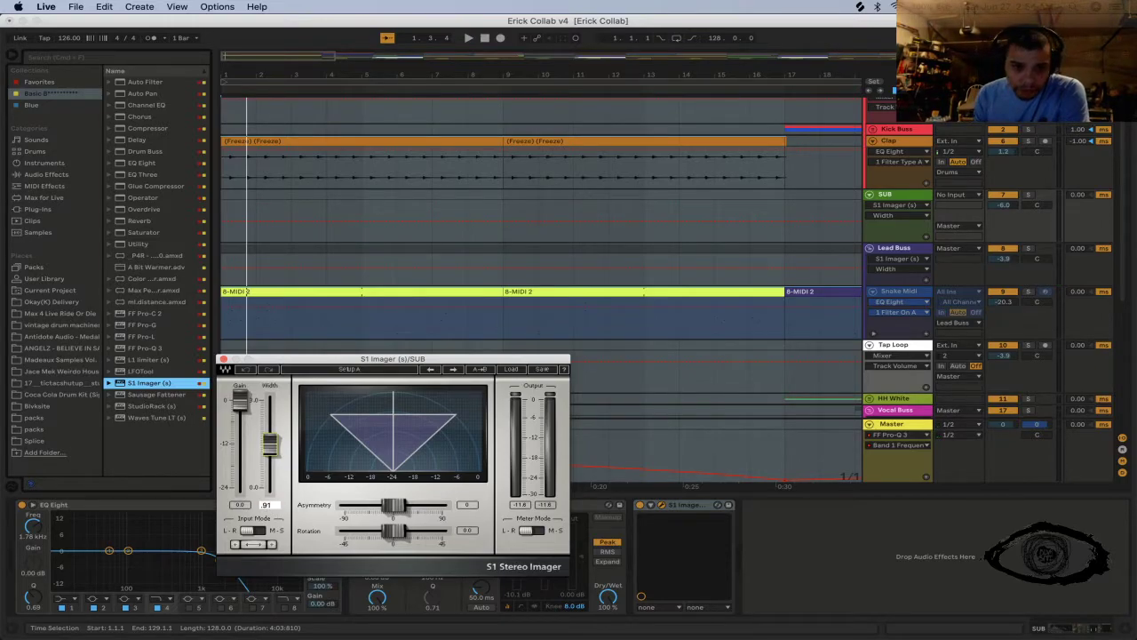
key(Return)
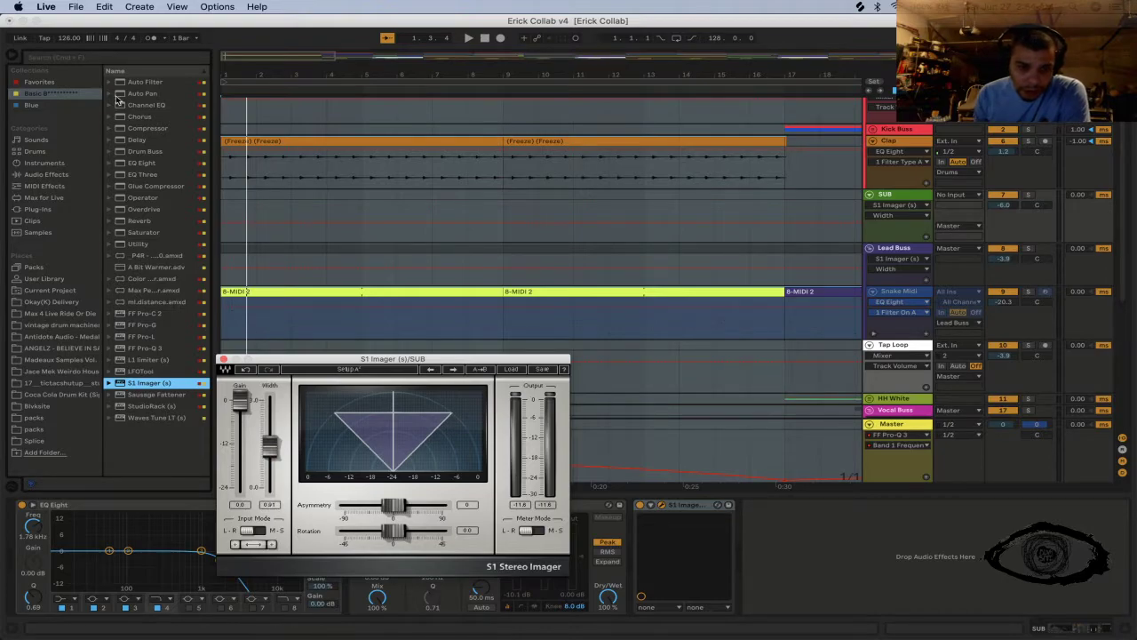
click(223, 359)
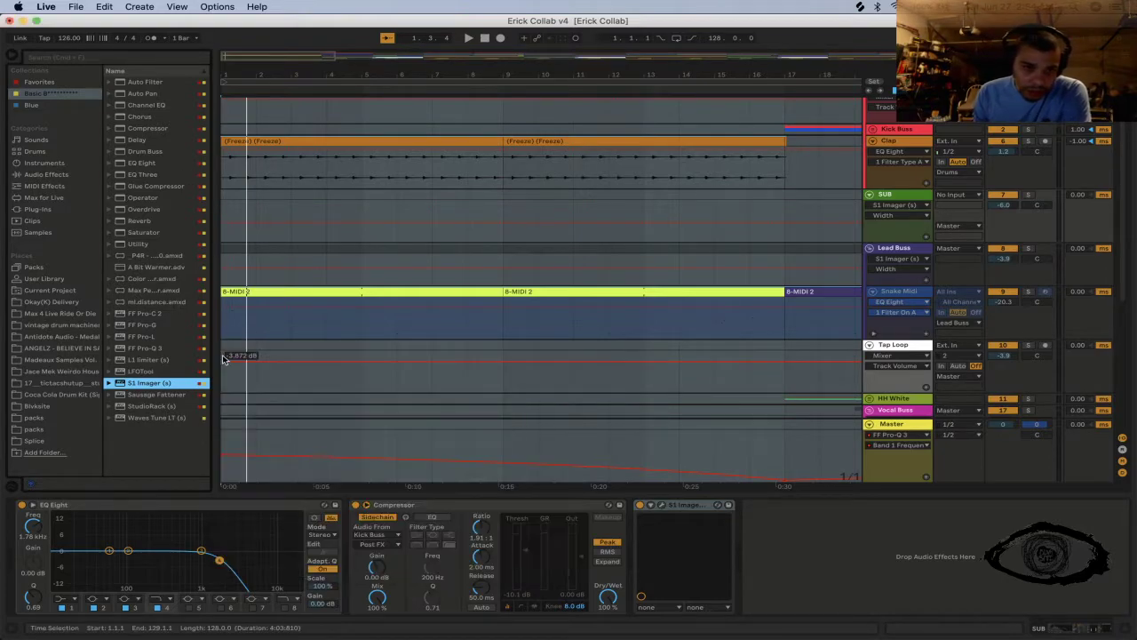
Step: Add a second Compressor to the SUB track, placed after the S1 Imager
click(300, 79)
double_click(301, 73)
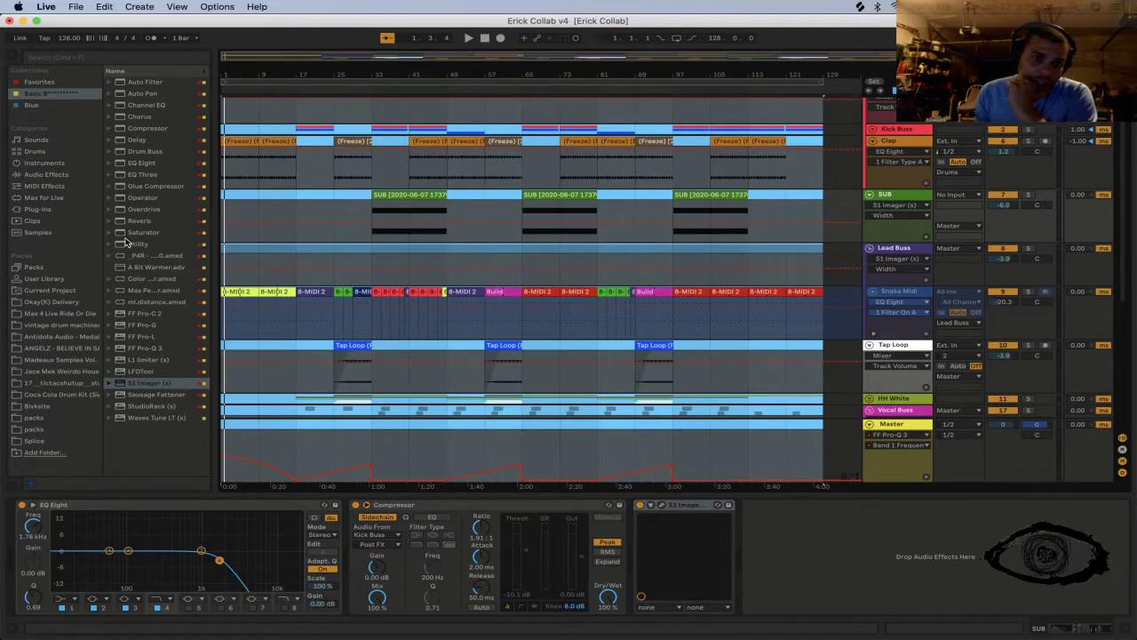
click(157, 188)
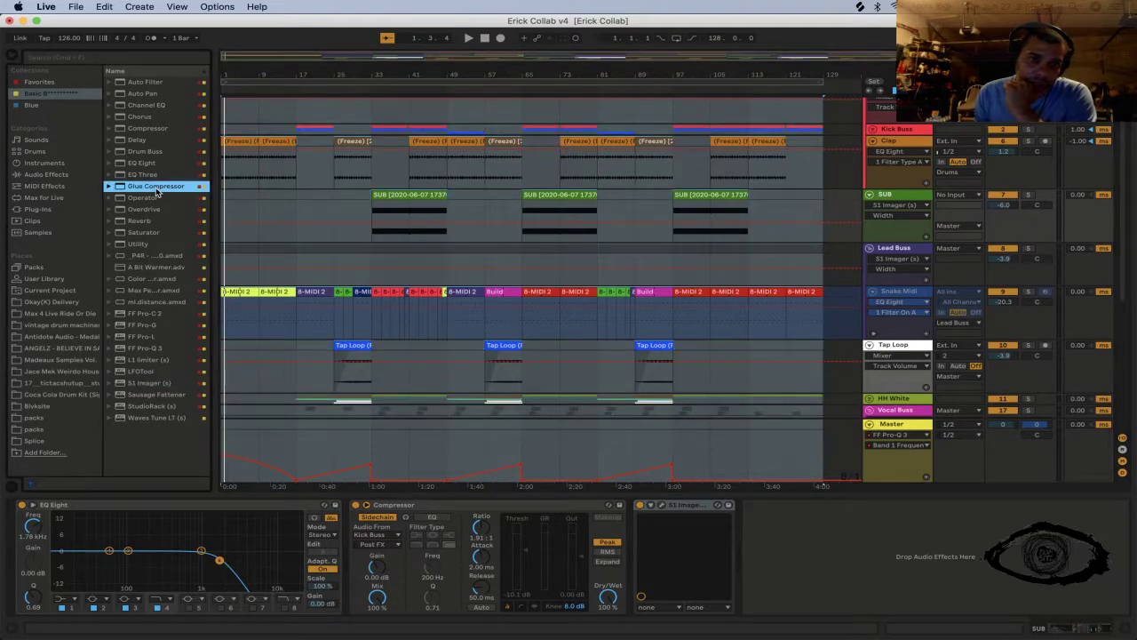
click(151, 128)
drag(306, 275, 554, 436)
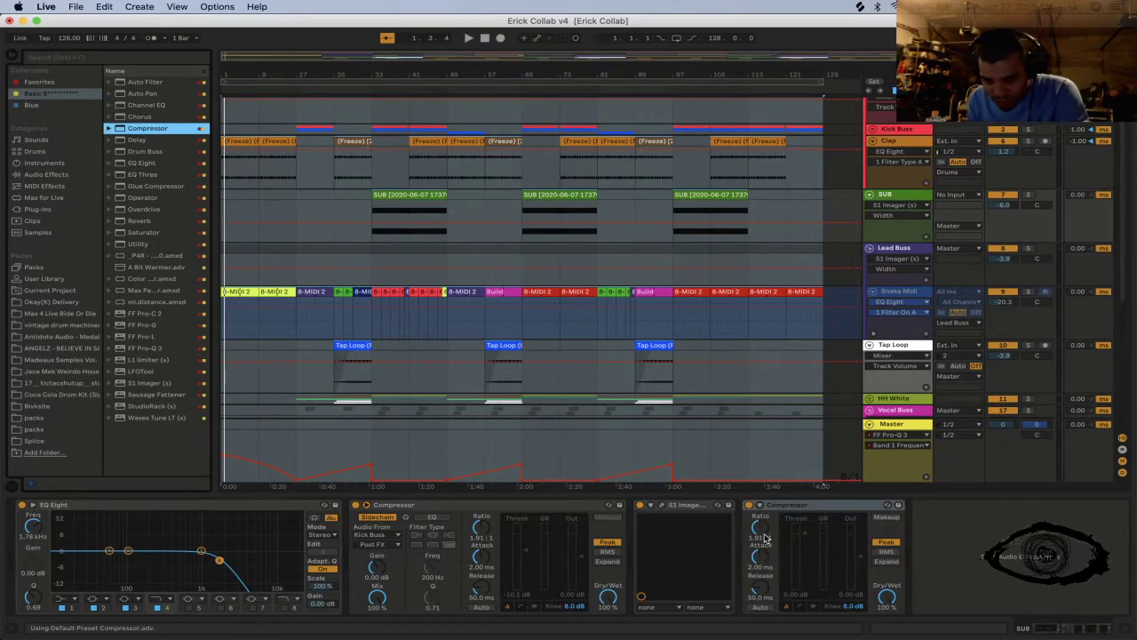
Step: Set the SUB track's new Compressor to a 55 ms attack and a 45 ms release
click(769, 561)
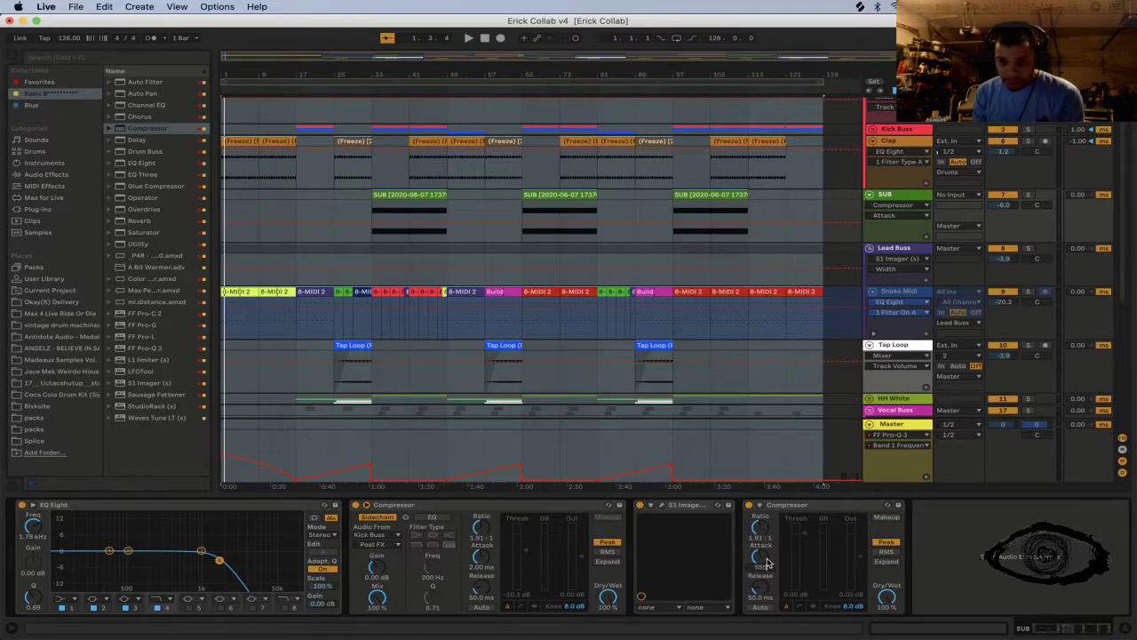
text(55)
key(Return)
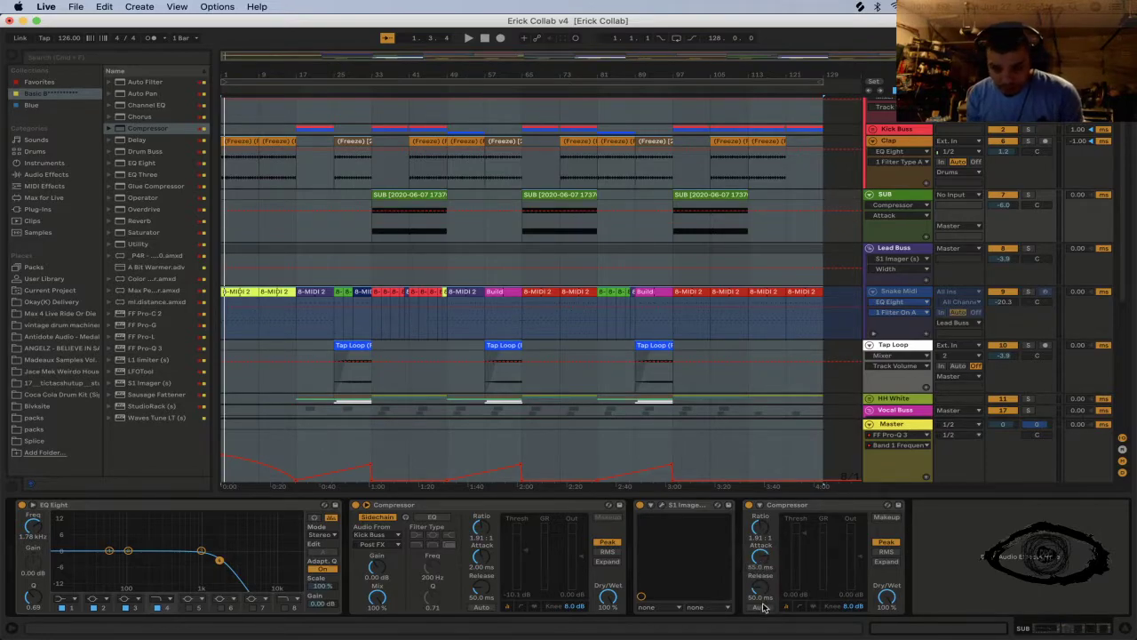
click(757, 597)
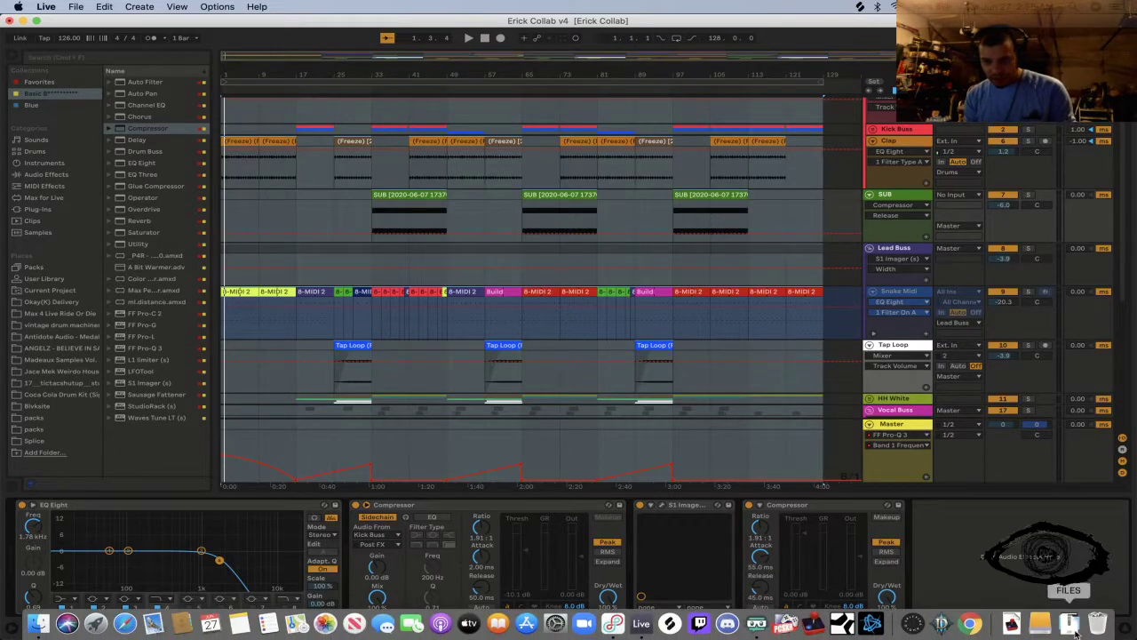
Step: Play the arrangement and lower the new SUB Compressor's threshold to about -7.94 dB while the sub plays
key(space)
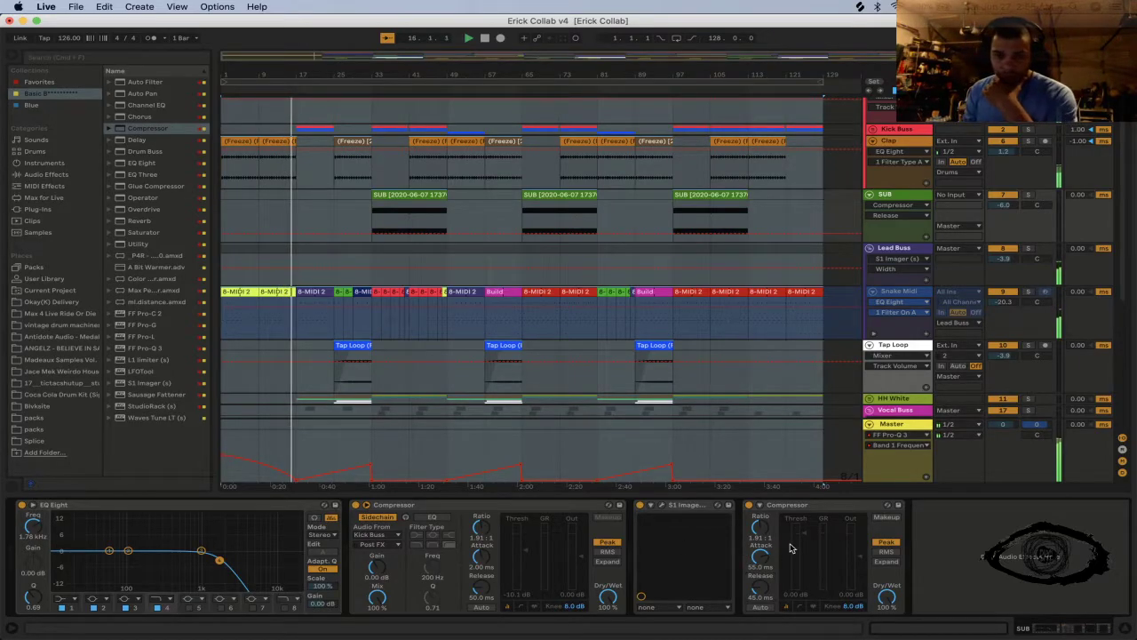
mouse_move(791, 548)
mouse_down()
mouse_move(791, 562)
mouse_move(803, 542)
mouse_move(804, 558)
mouse_up()
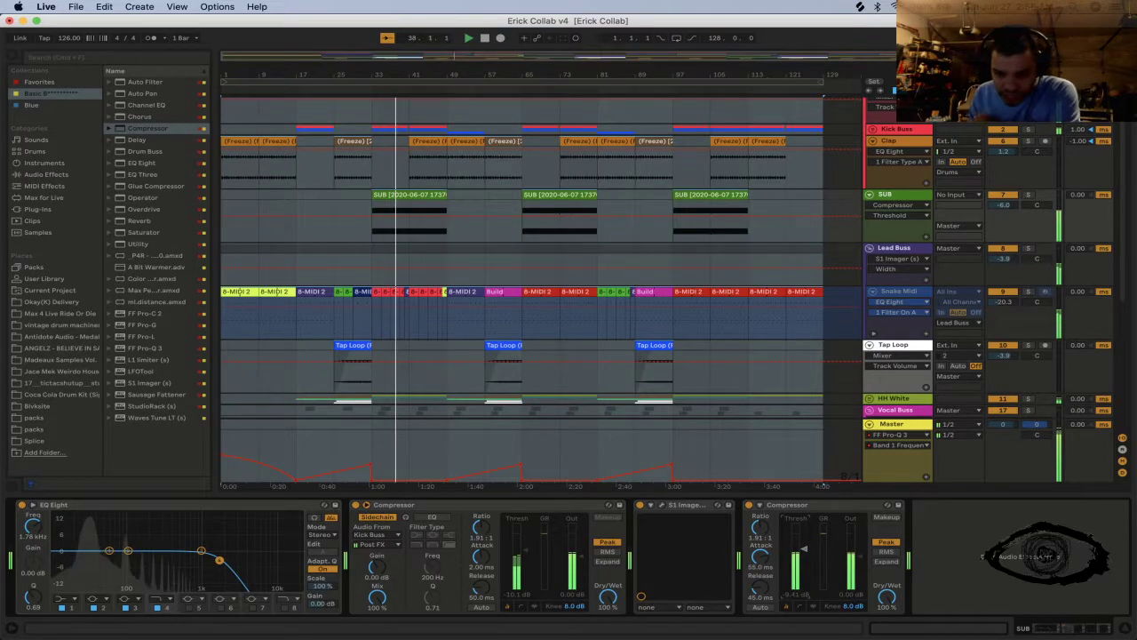
drag(802, 548, 803, 557)
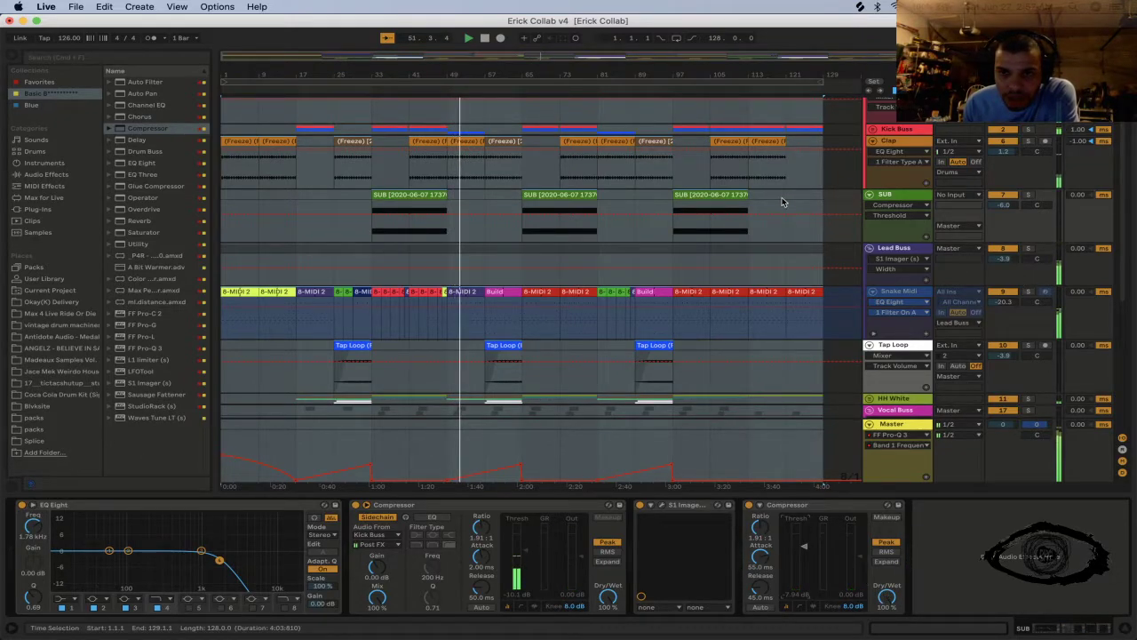
key(super+a)
scroll(897, 238, up, 1)
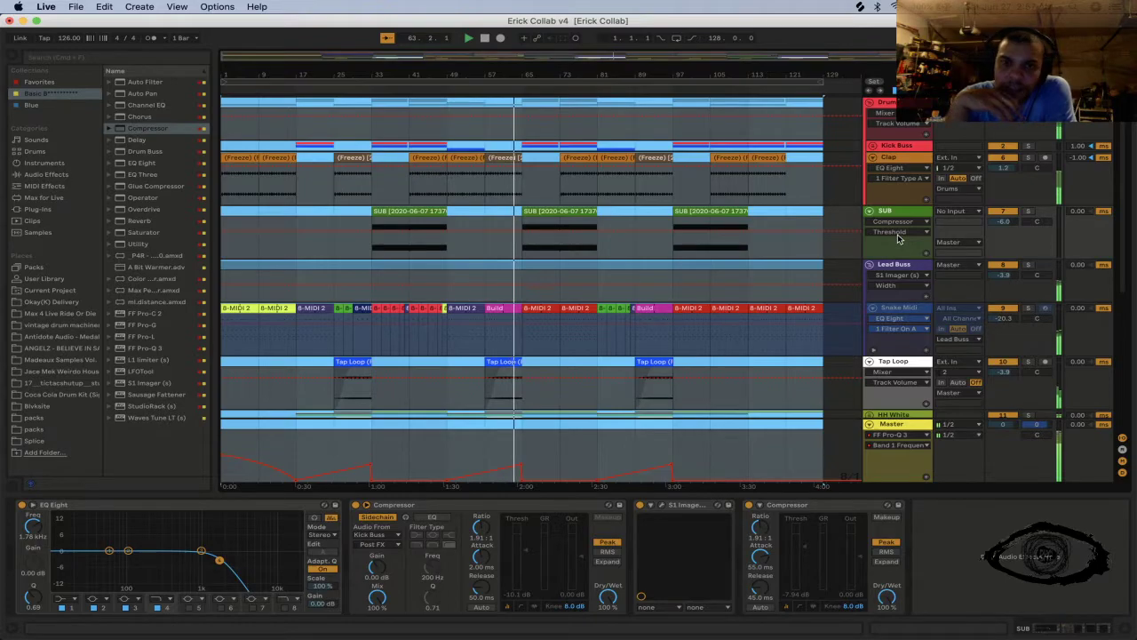
Step: Check the track levels in the Session View mixer and return to the Arrangement View
key(Tab)
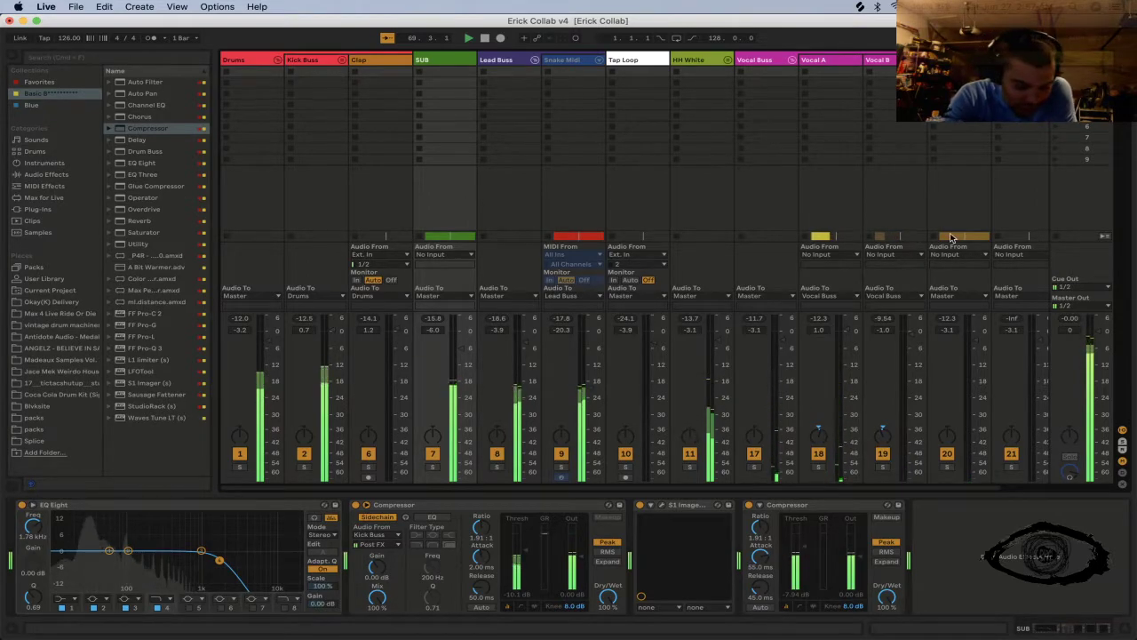
key(Tab)
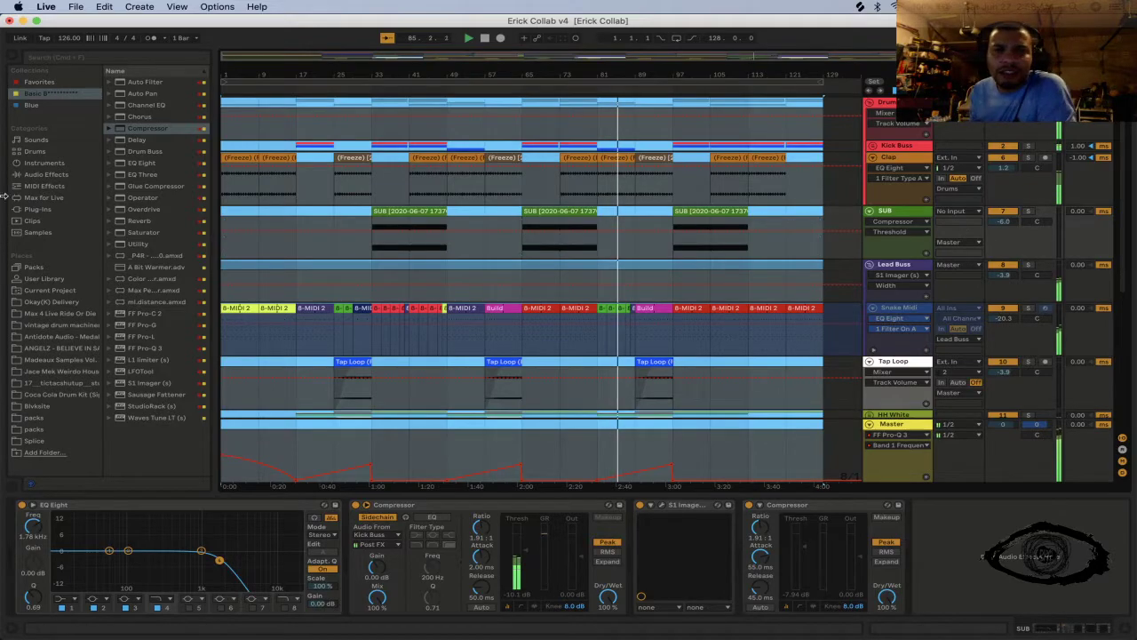
Step: Start opening another Live Set and browse to the Blvksite drive
click(96, 6)
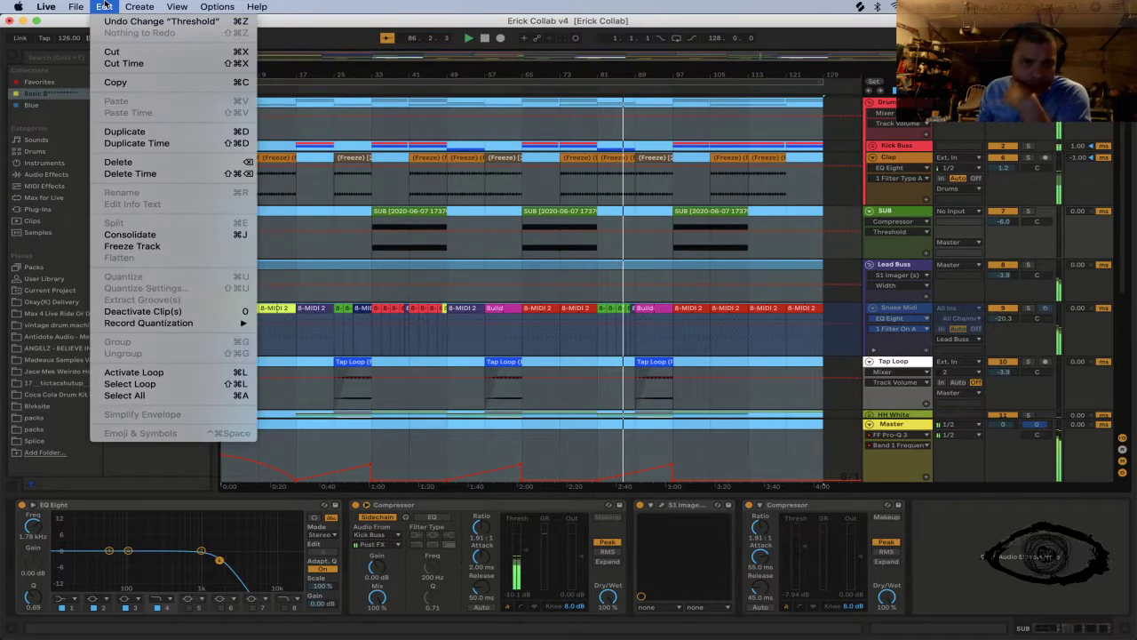
mouse_move(80, 44)
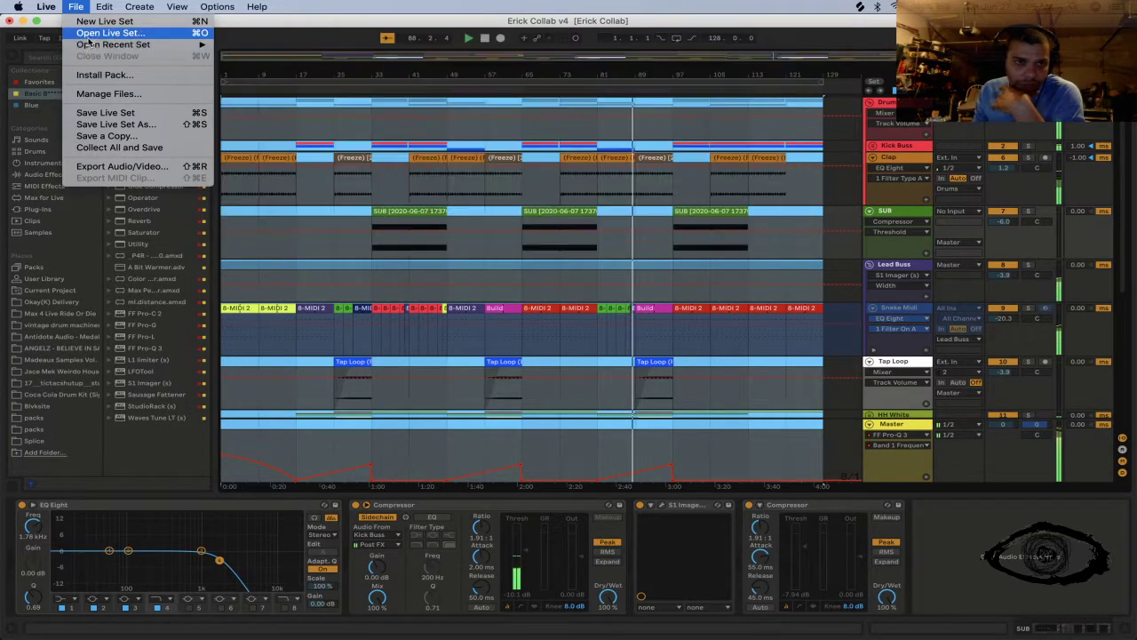
click(93, 33)
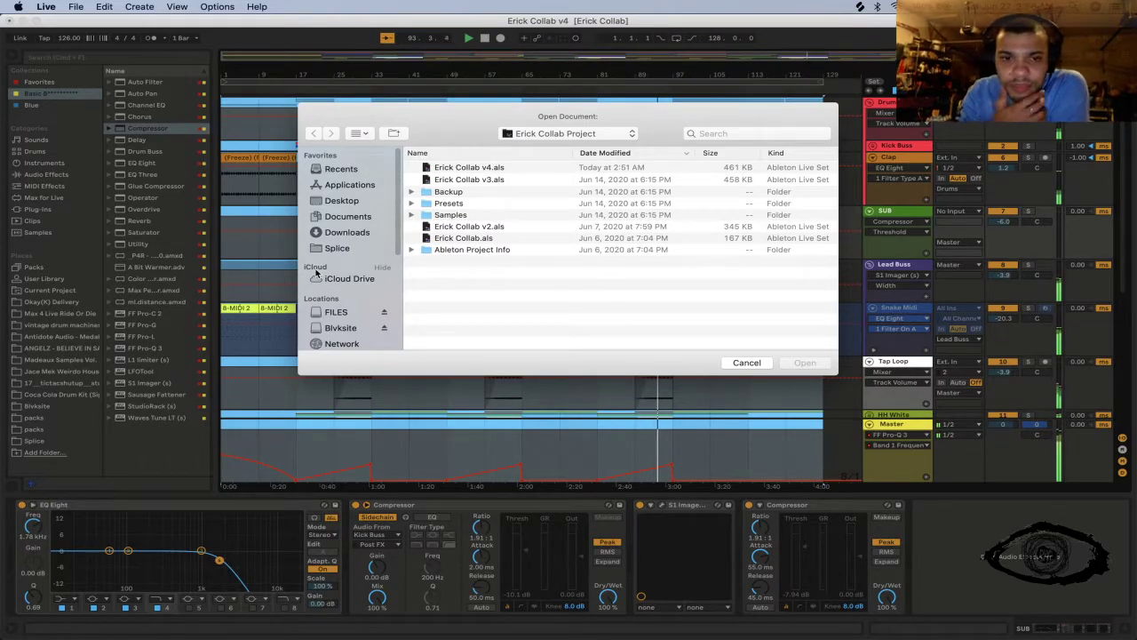
click(327, 330)
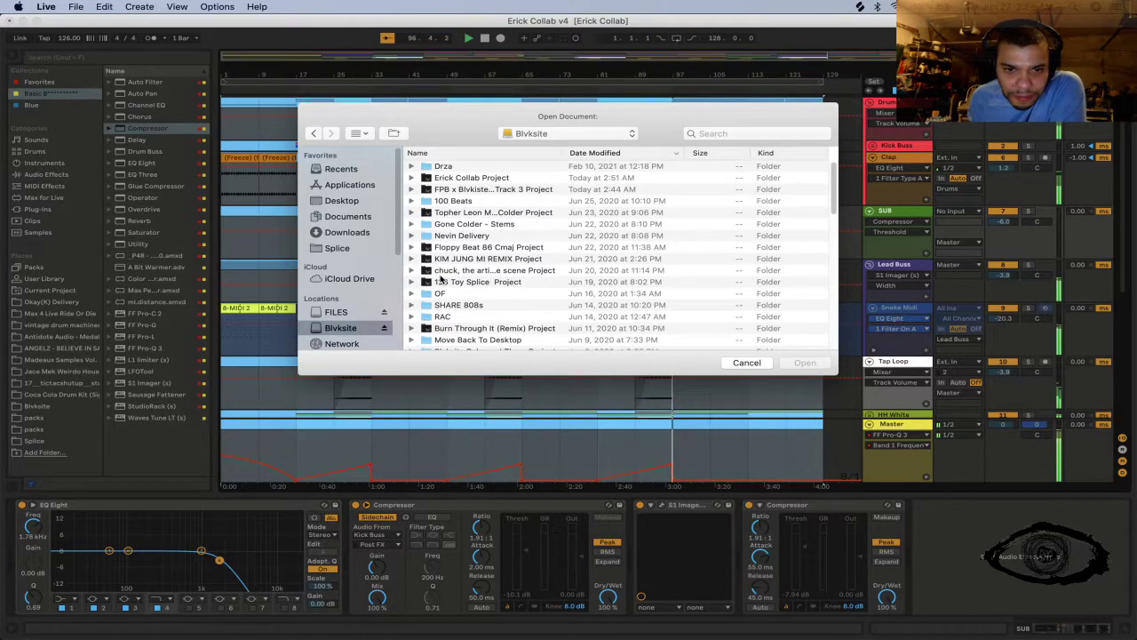
Step: Look through the project folders on the Blvksite drive for a set to open
scroll(441, 279, down, 2)
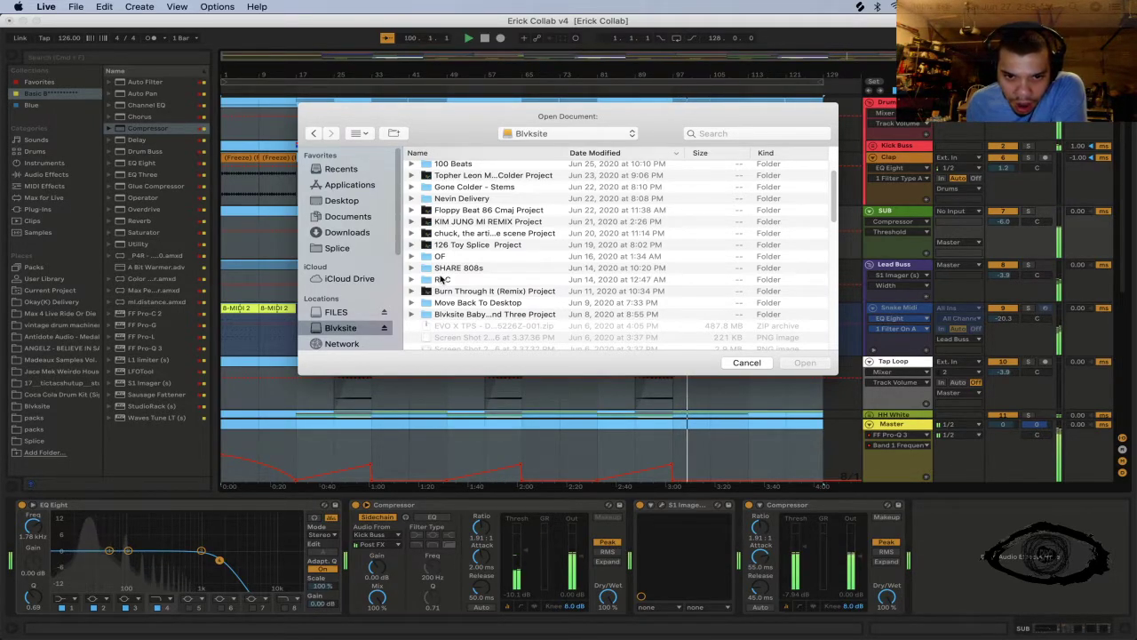
scroll(441, 278, down, 6)
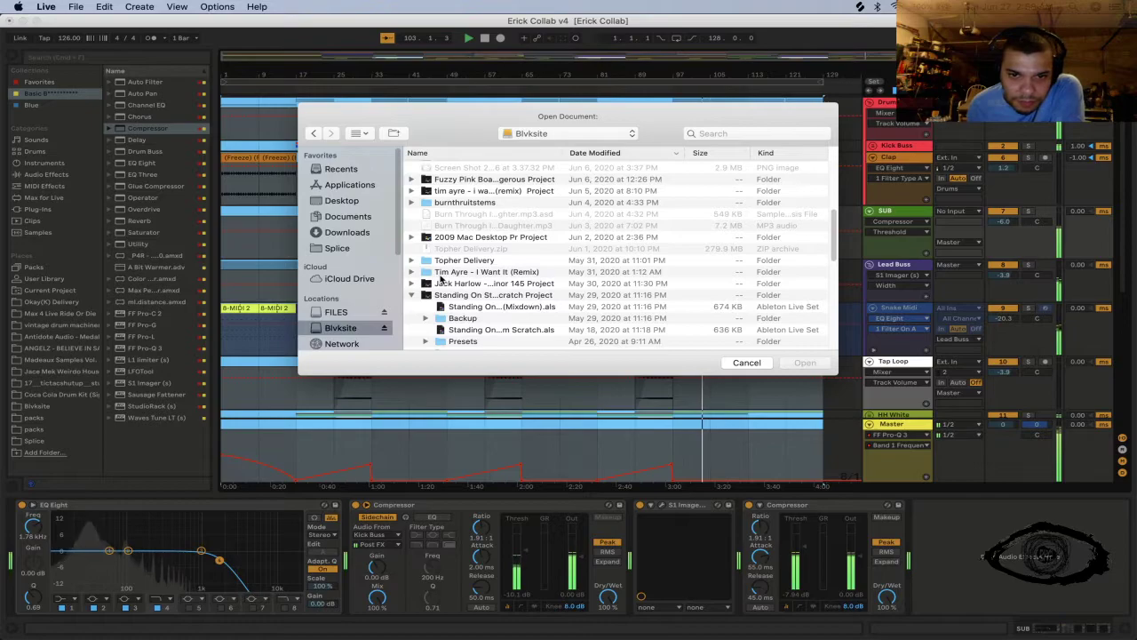
click(442, 276)
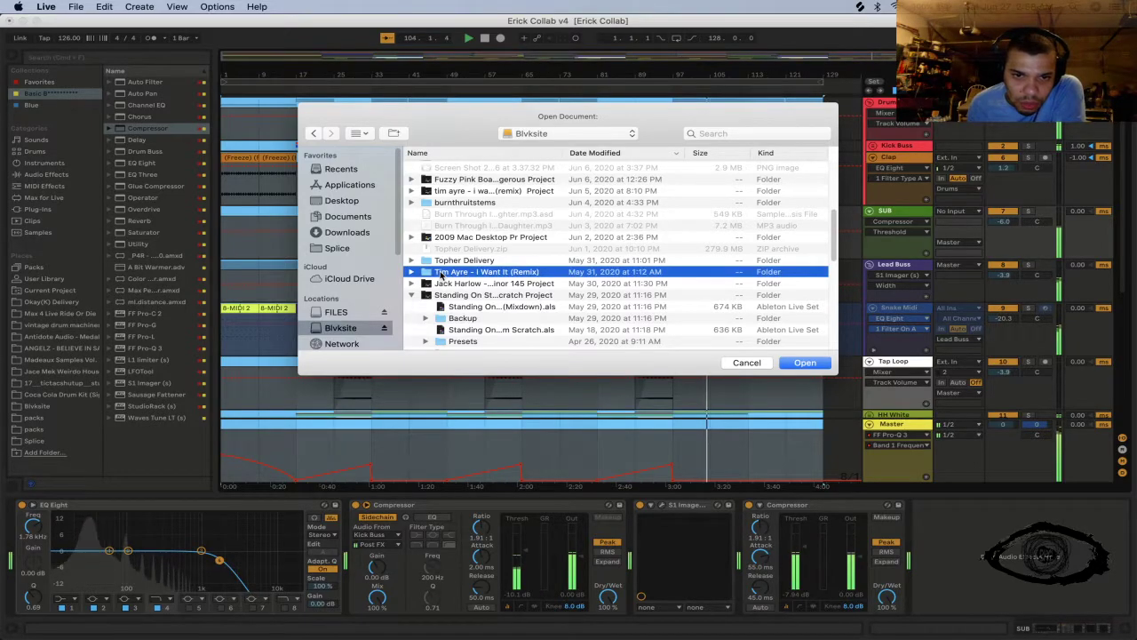
scroll(441, 277, down, 10)
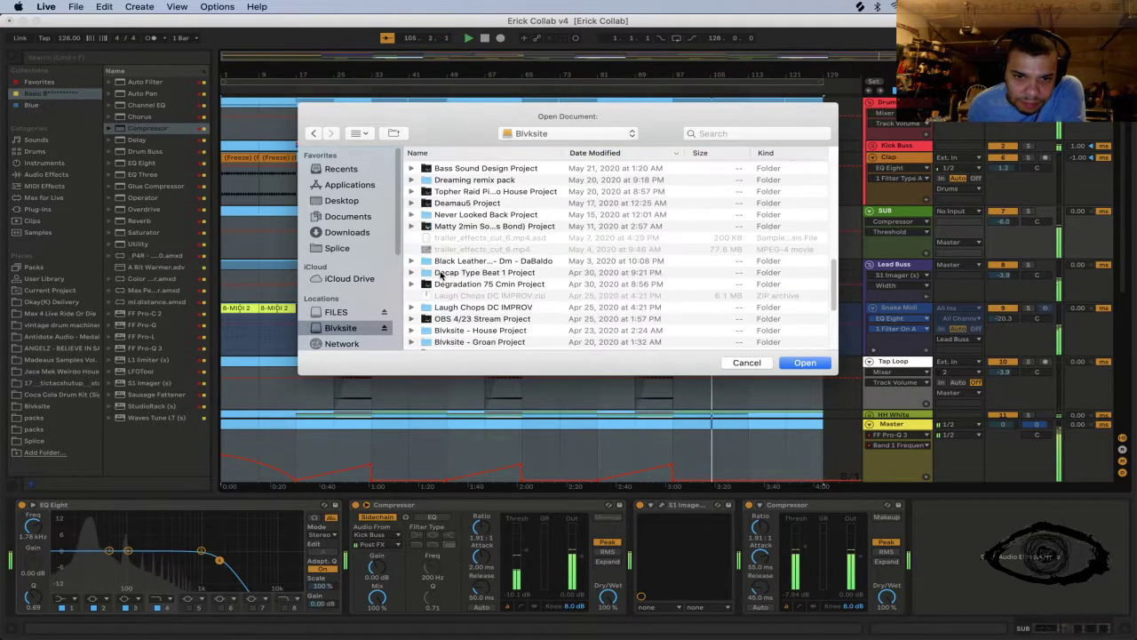
scroll(440, 276, down, 5)
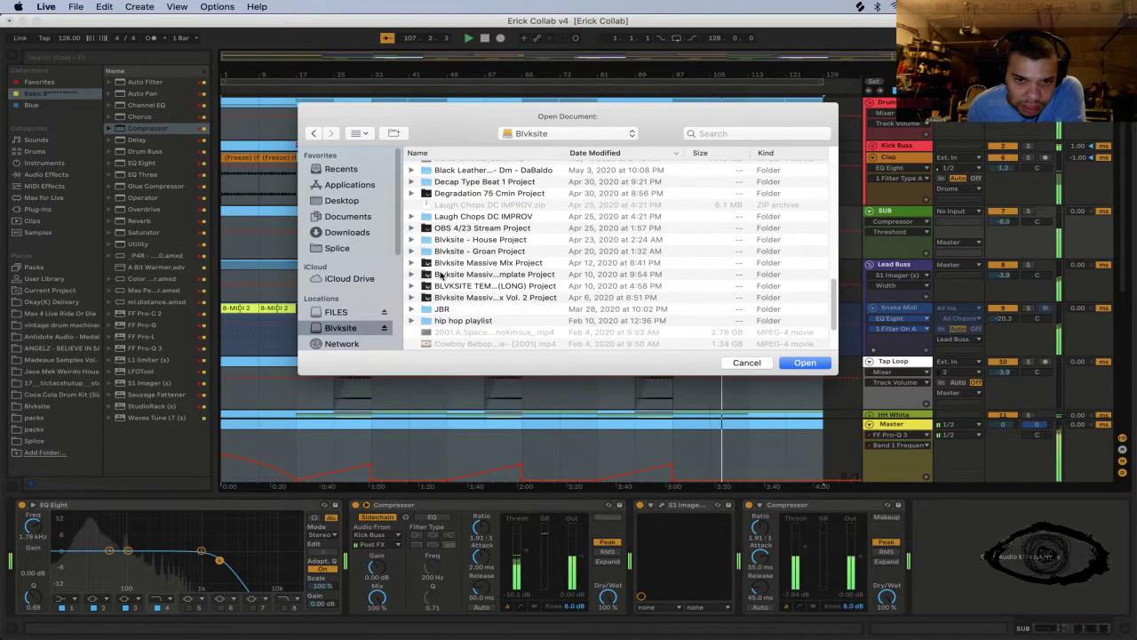
scroll(441, 276, down, 3)
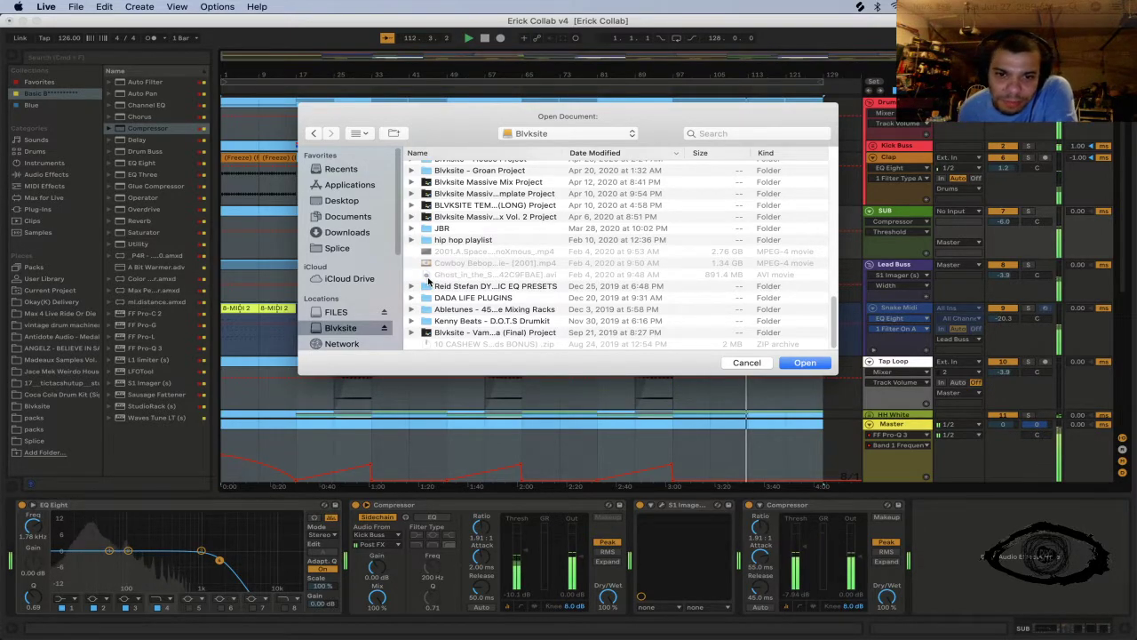
scroll(429, 281, up, 1)
scroll(428, 281, up, 3)
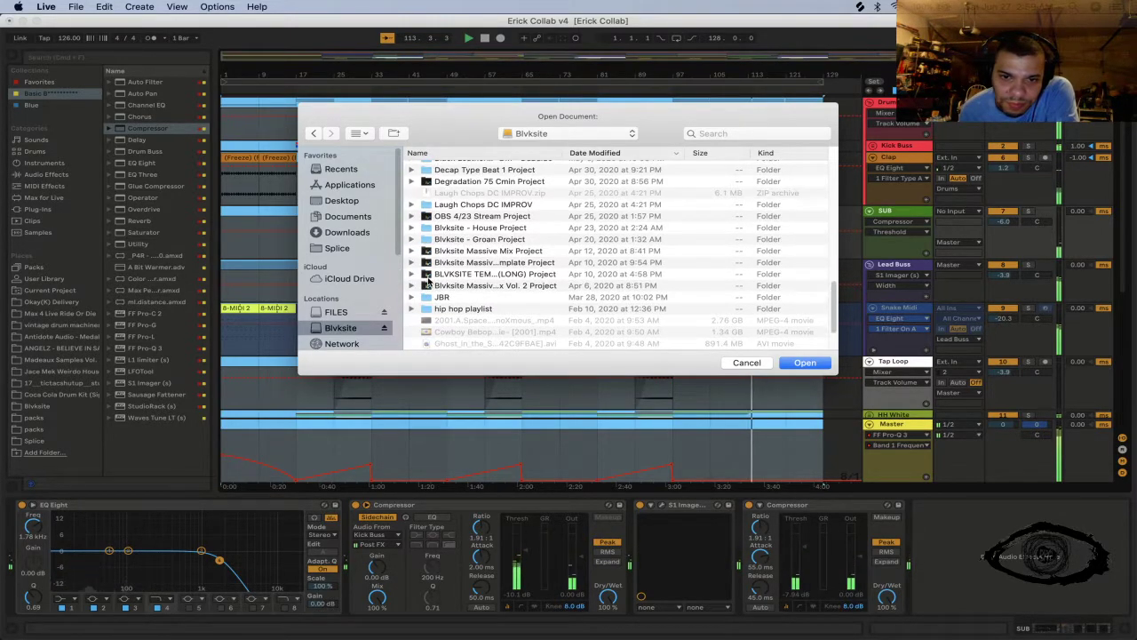
scroll(428, 281, up, 3)
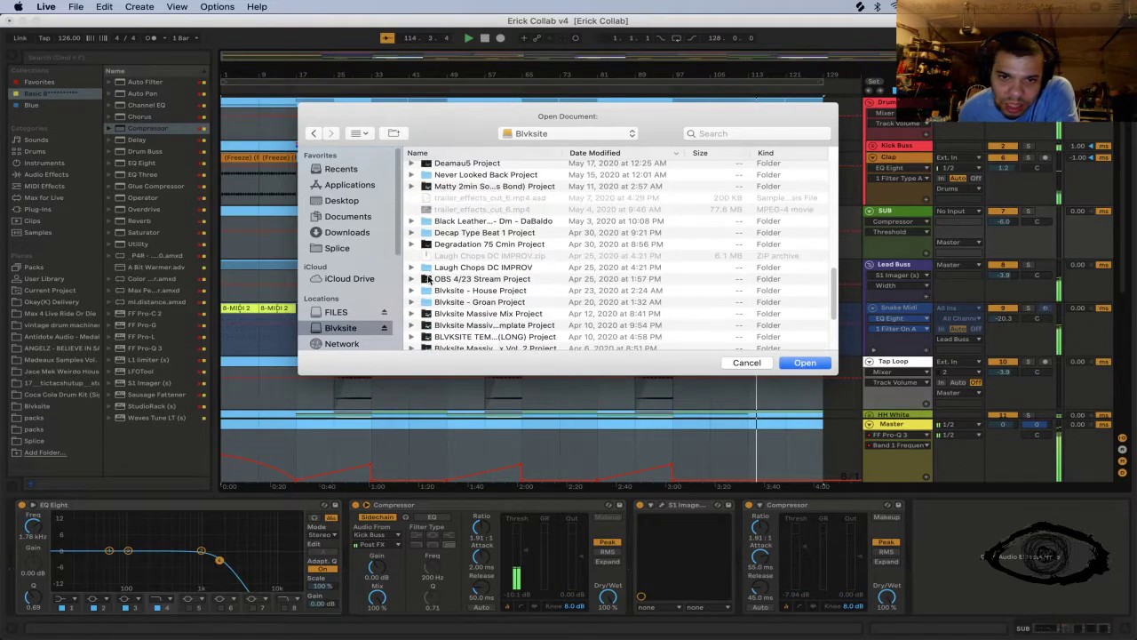
scroll(428, 280, up, 3)
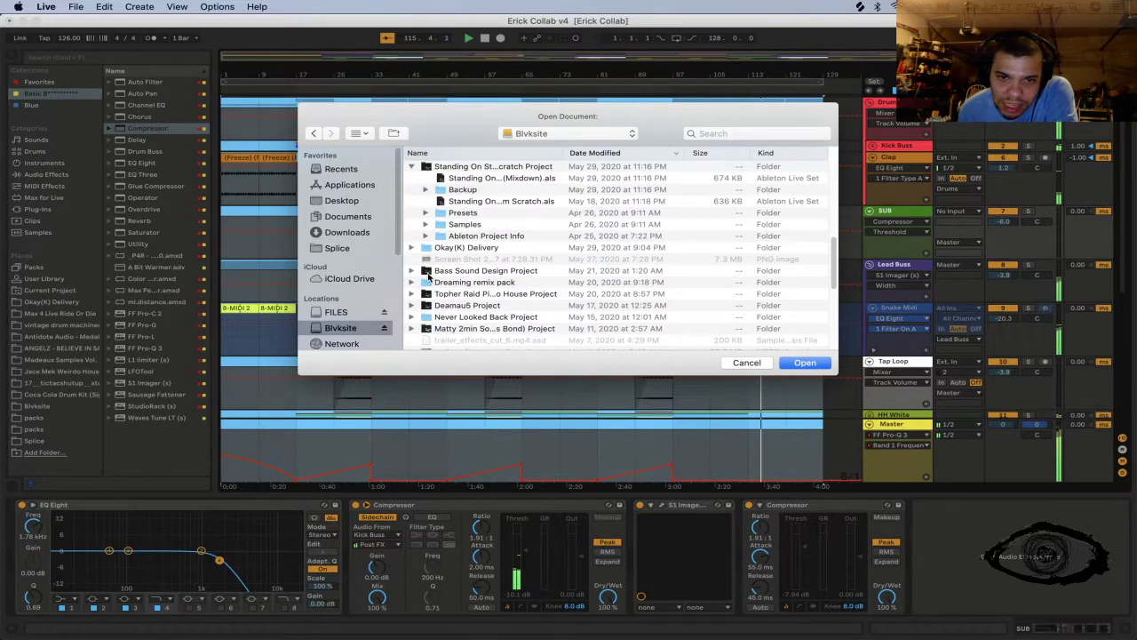
scroll(428, 277, up, 3)
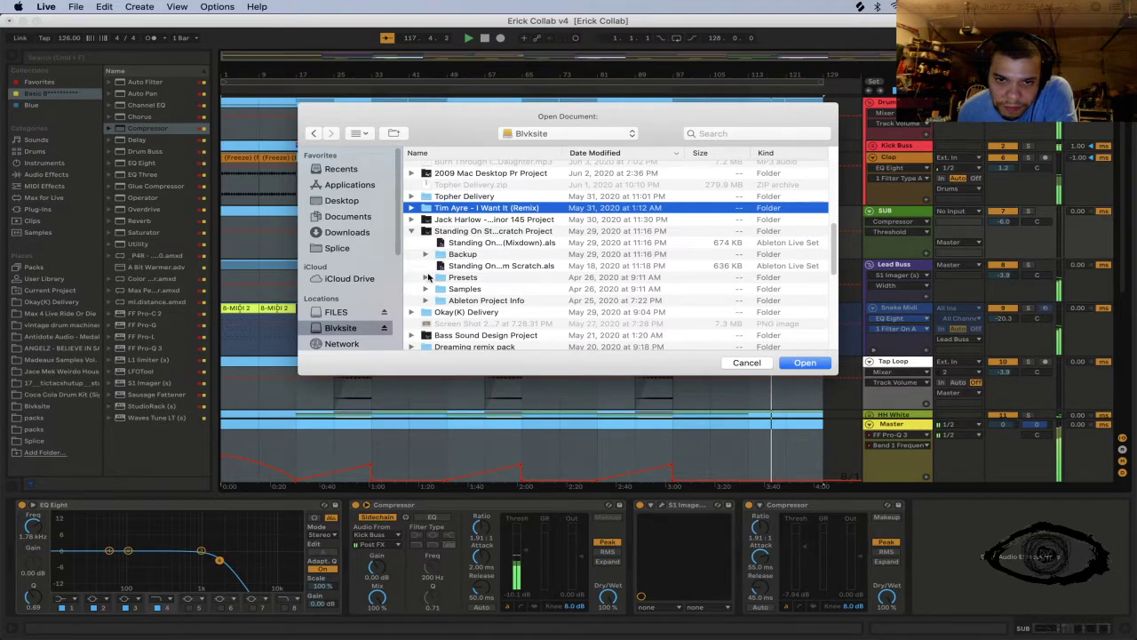
scroll(428, 277, up, 3)
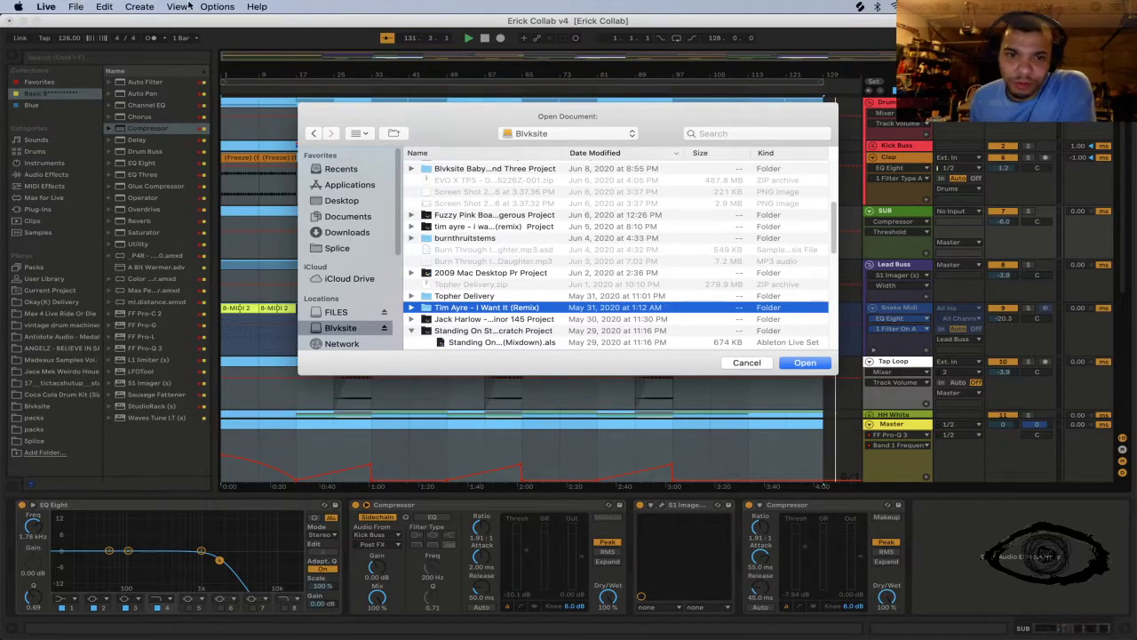
scroll(459, 242, up, 5)
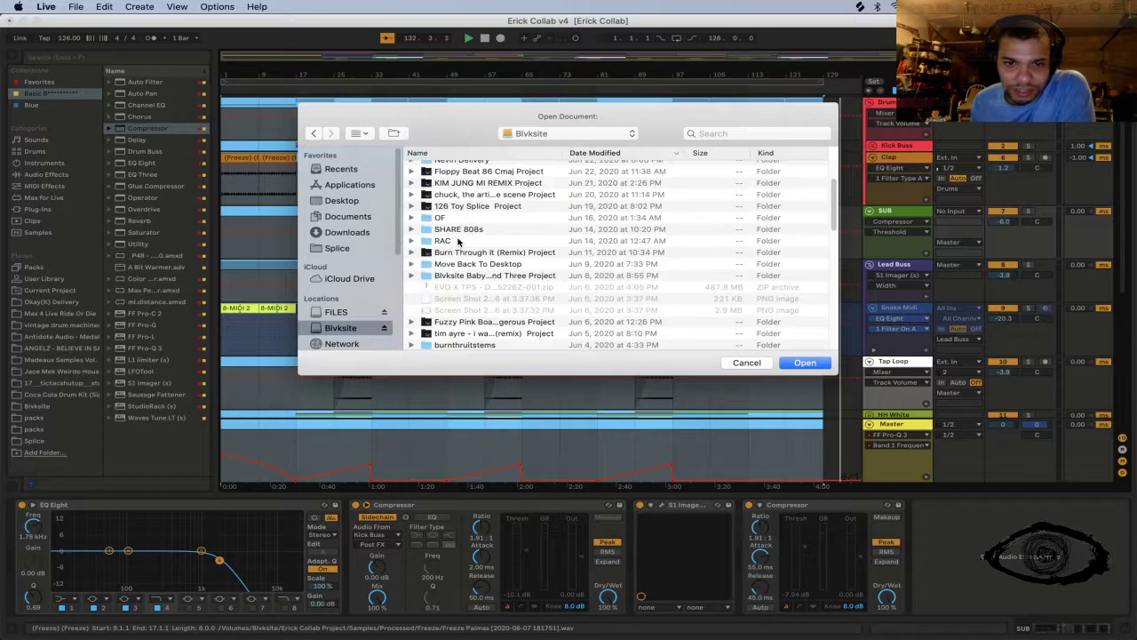
scroll(458, 241, up, 5)
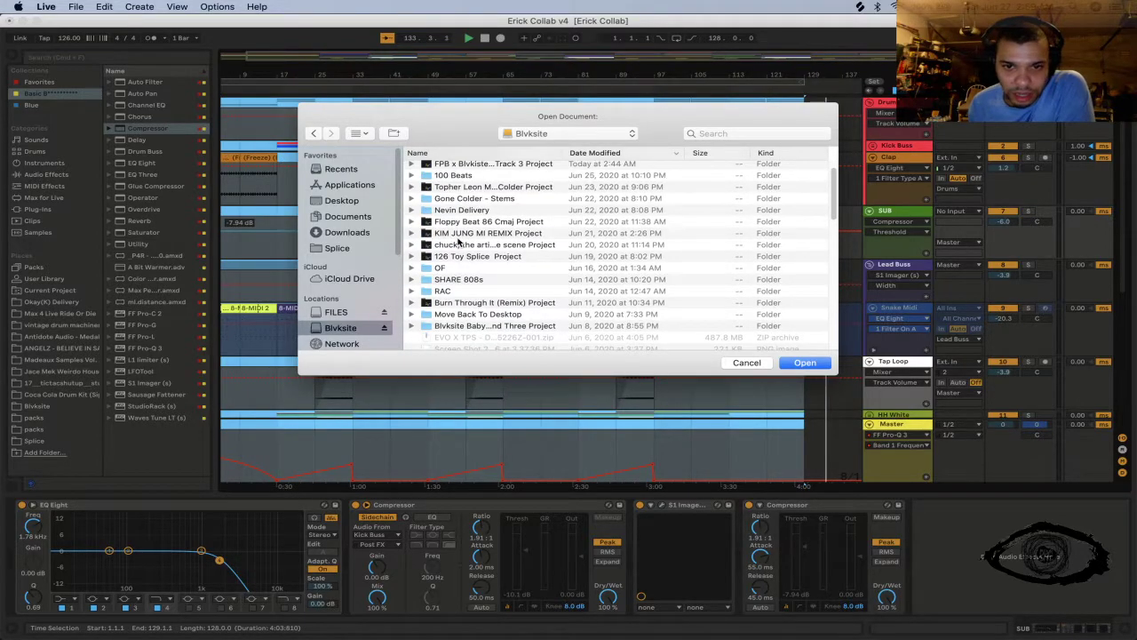
scroll(458, 242, up, 2)
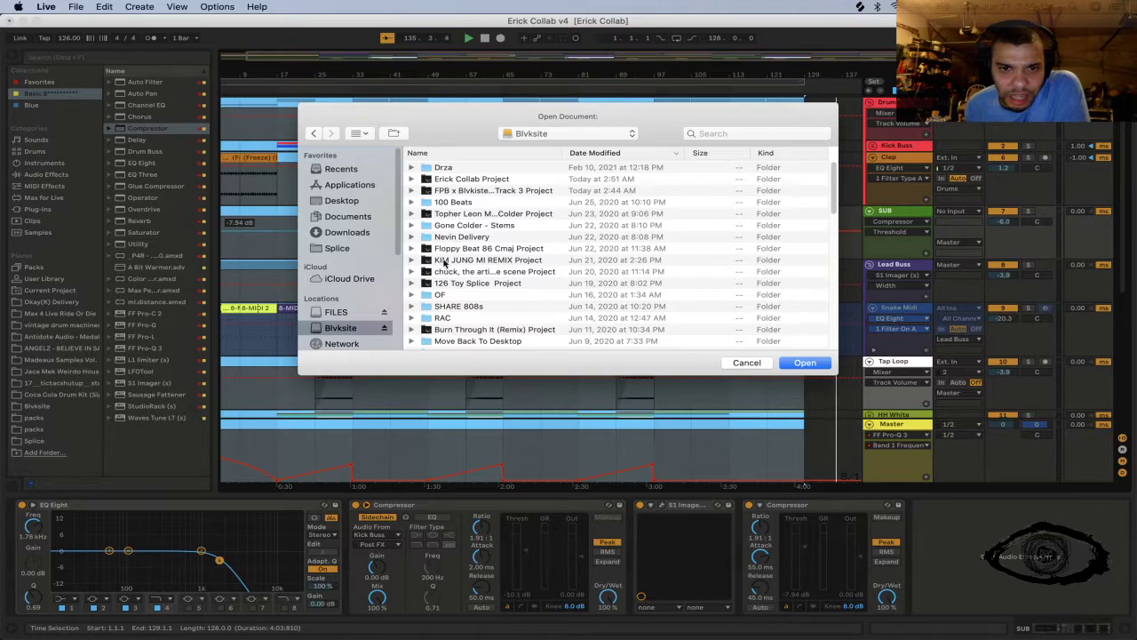
Step: Open KIM JUNG MI REMIX.als from its project folder, saving the changes to the current set
click(445, 262)
double_click(445, 261)
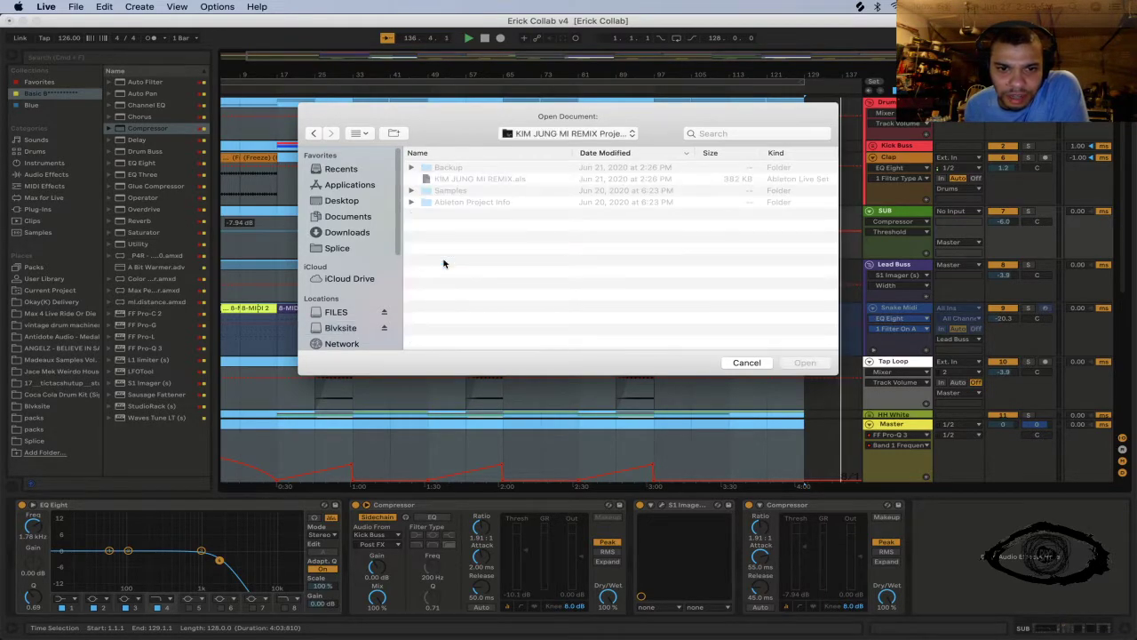
double_click(504, 181)
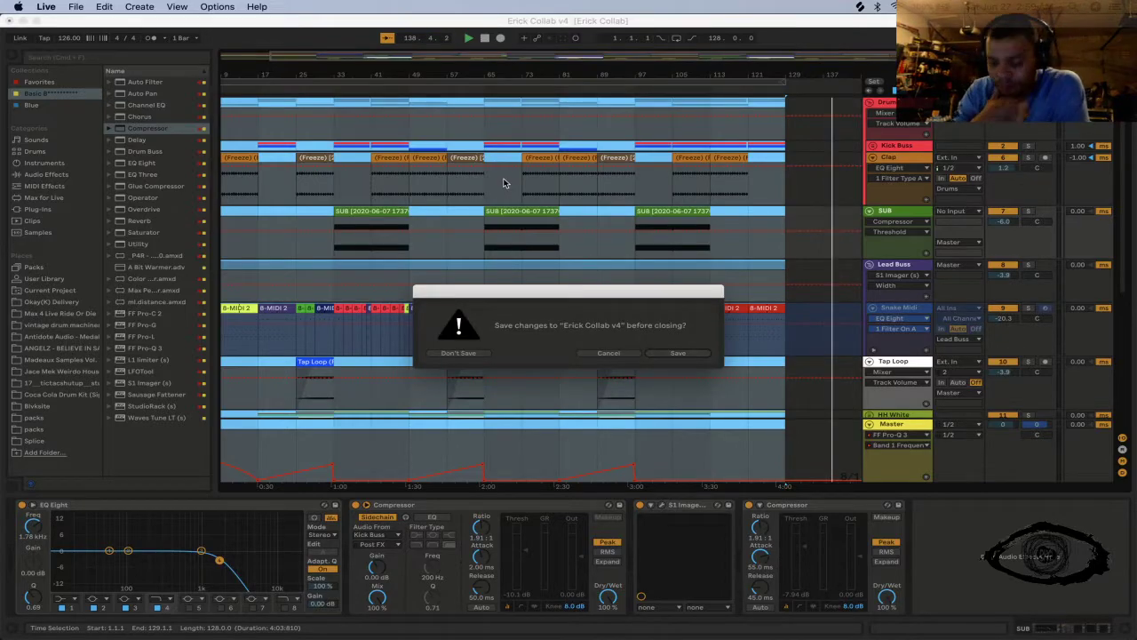
click(699, 352)
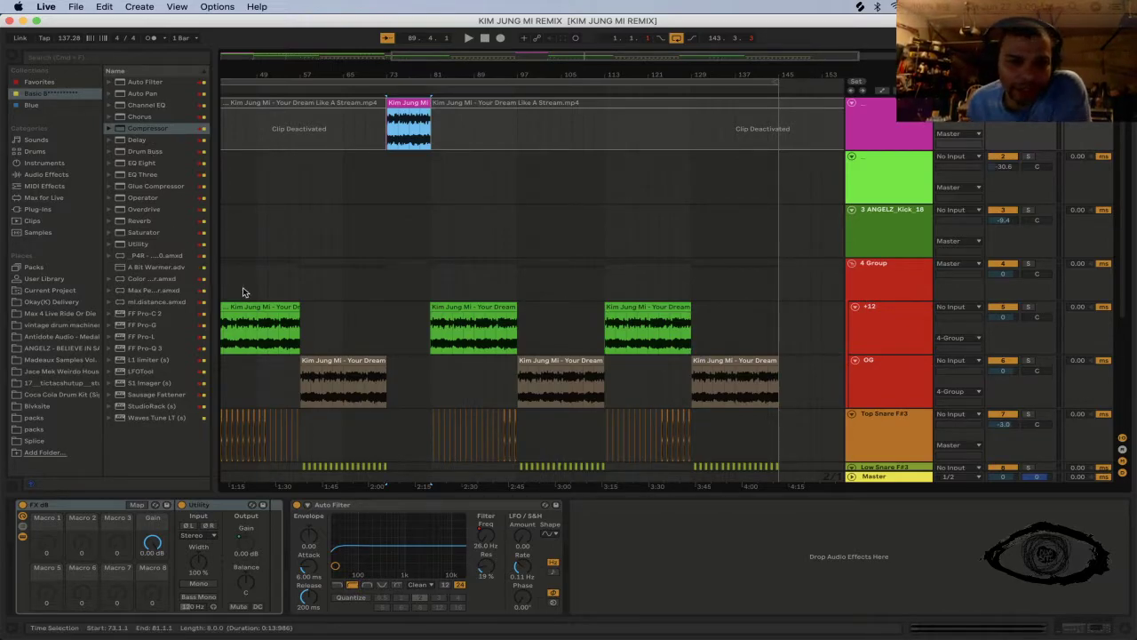
Step: Play the arrangement from the start of the rain street clip and hide the device detail view
click(244, 318)
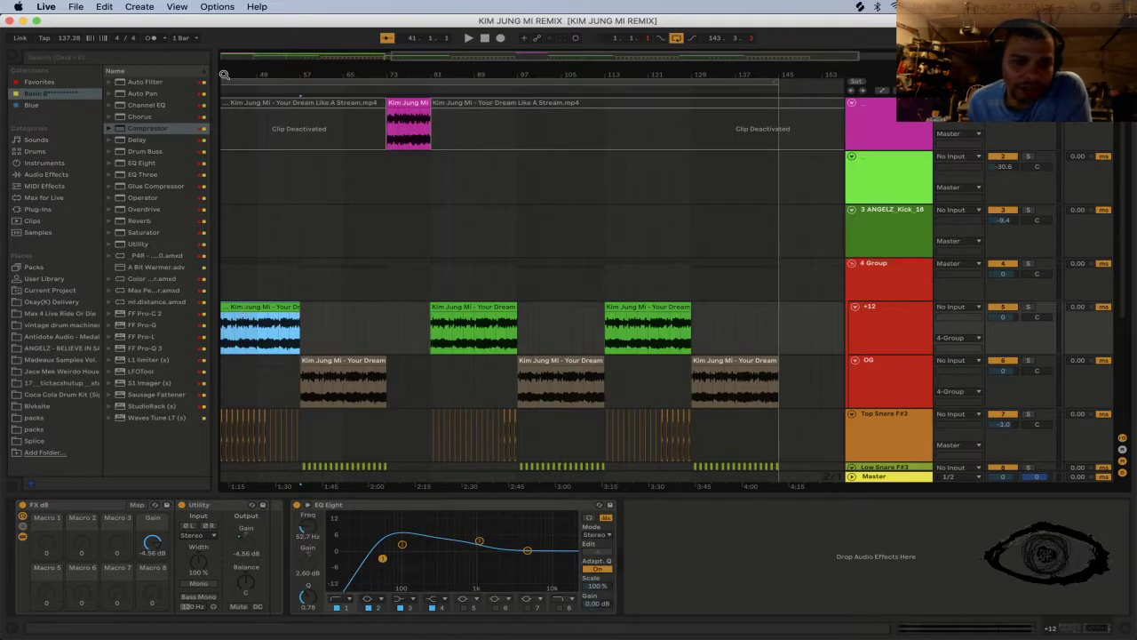
drag(260, 78, 361, 79)
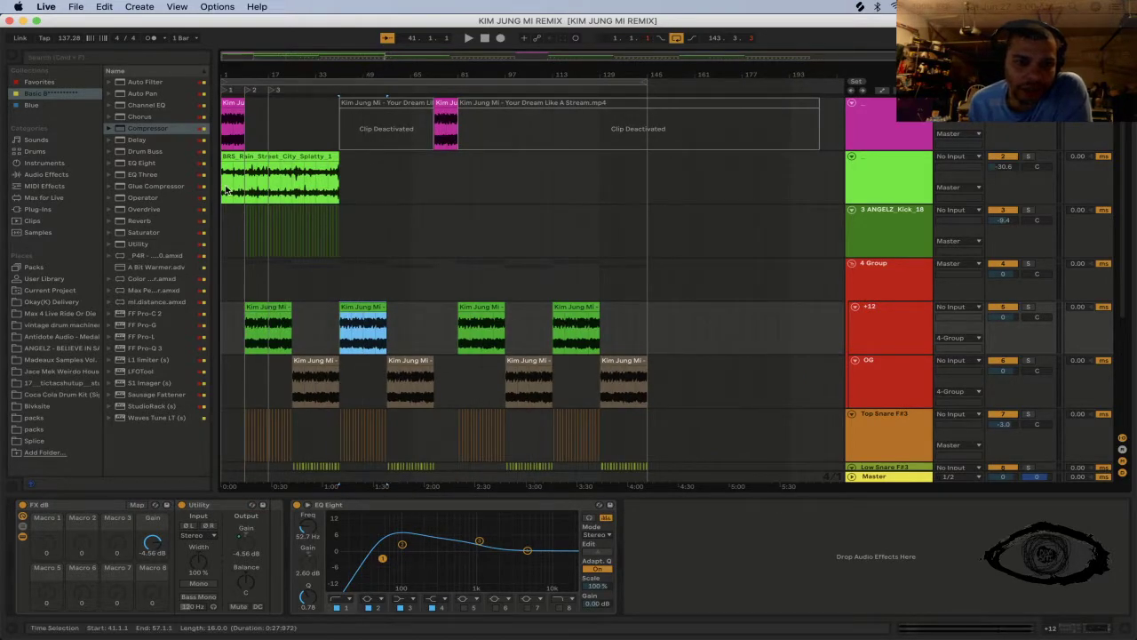
click(233, 159)
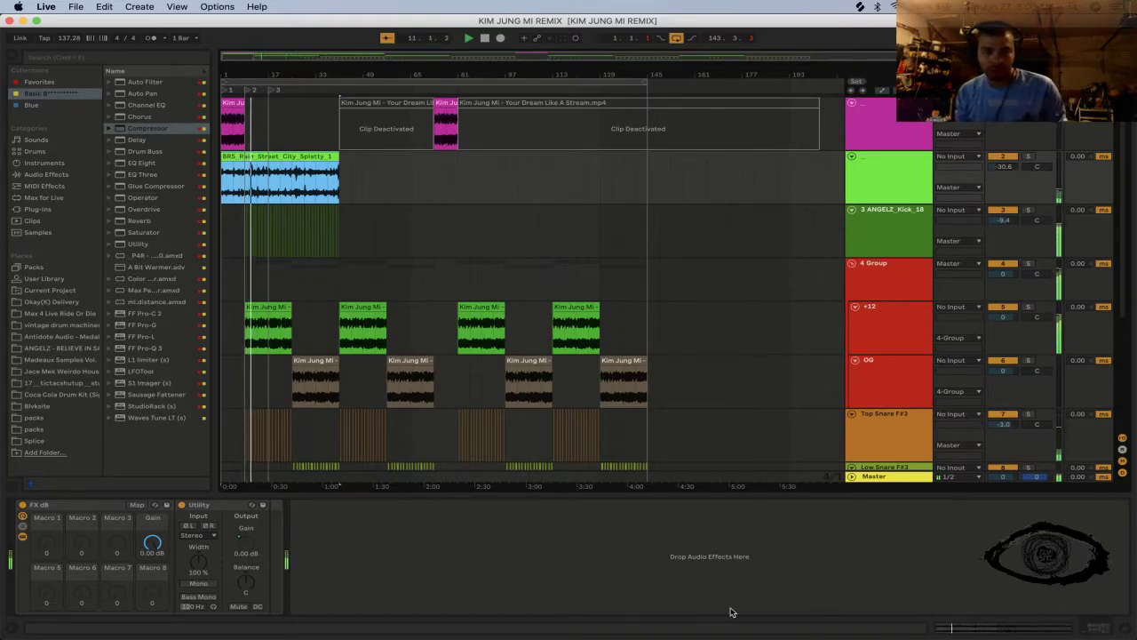
key(super+alt+l)
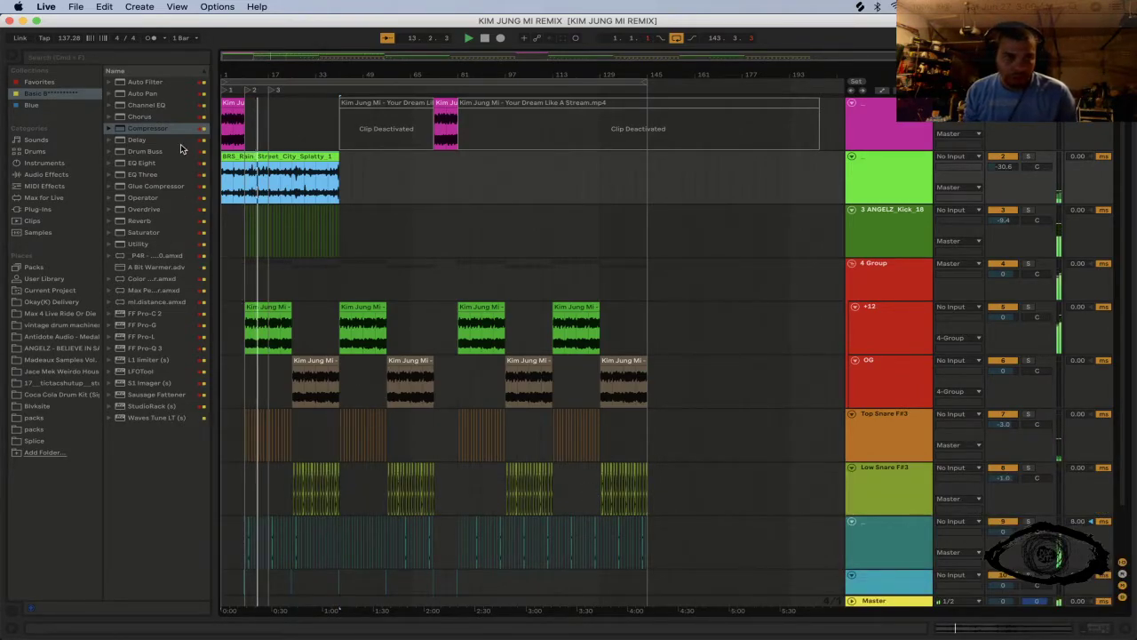
Step: Deactivate the LSTR clips on beat 2 of bars 10, 12, 13, 15 and 16 on track 9
scroll(345, 462, down, 1)
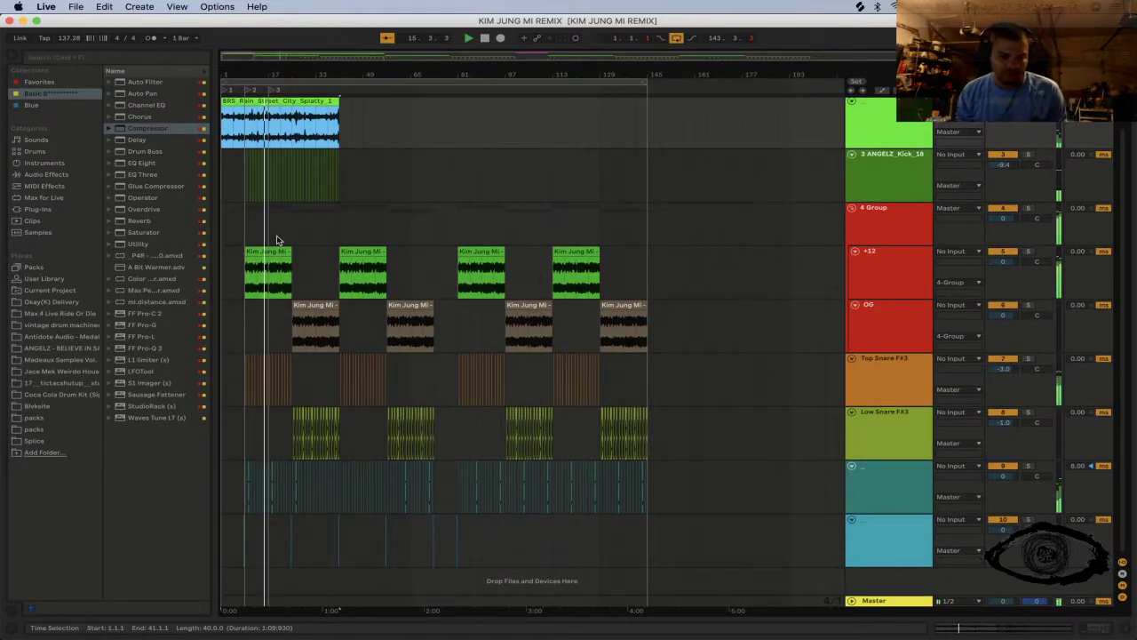
drag(267, 71, 386, 242)
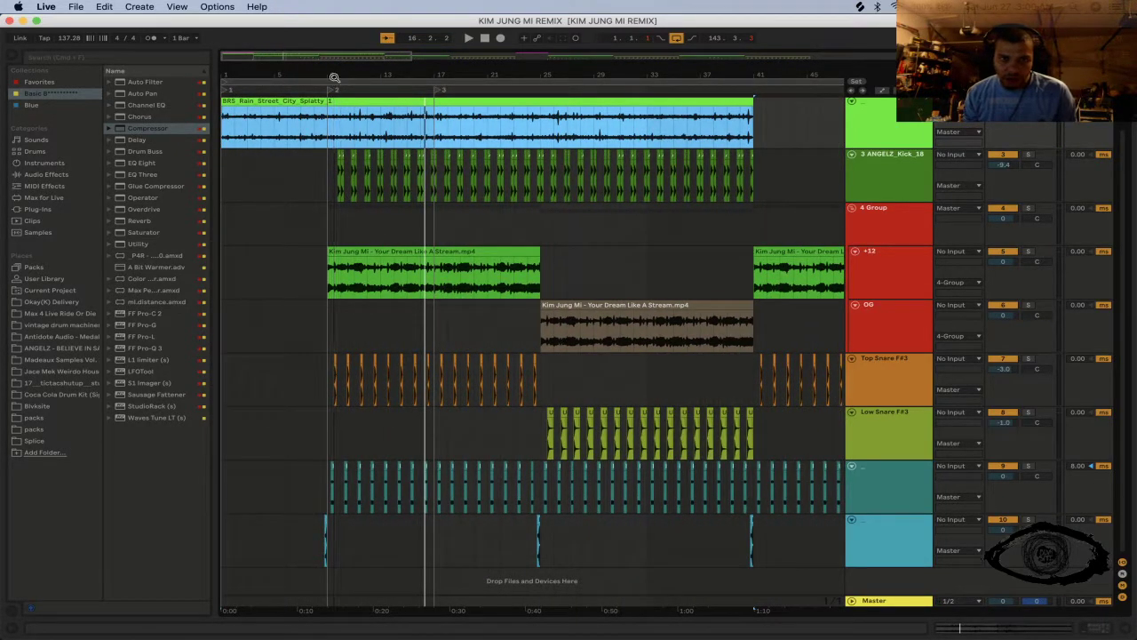
drag(334, 76, 377, 397)
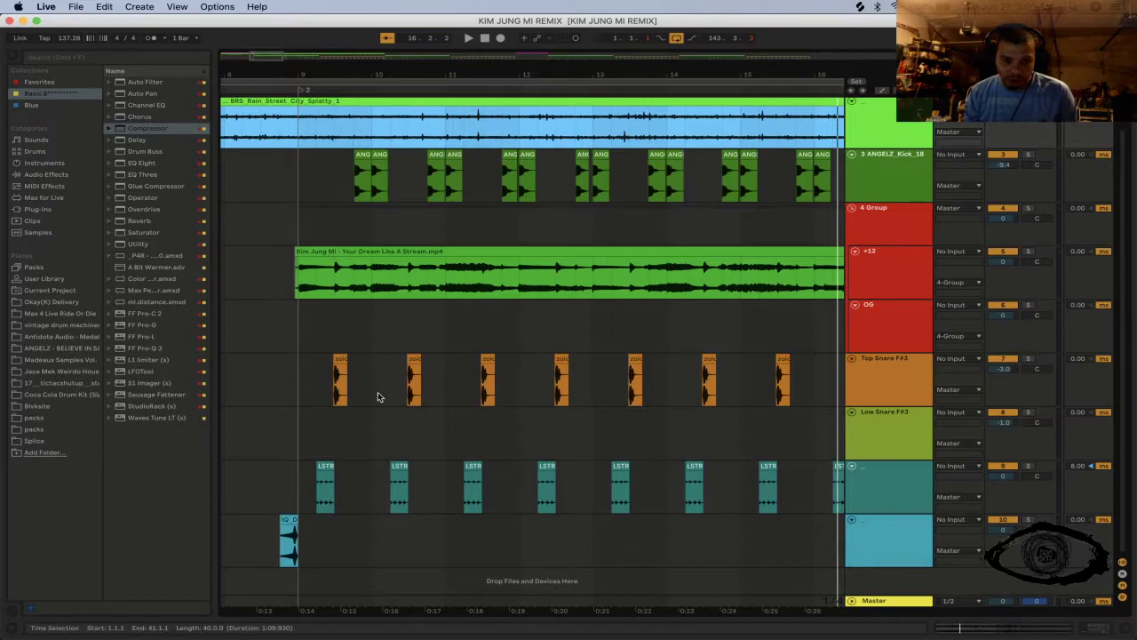
click(396, 468)
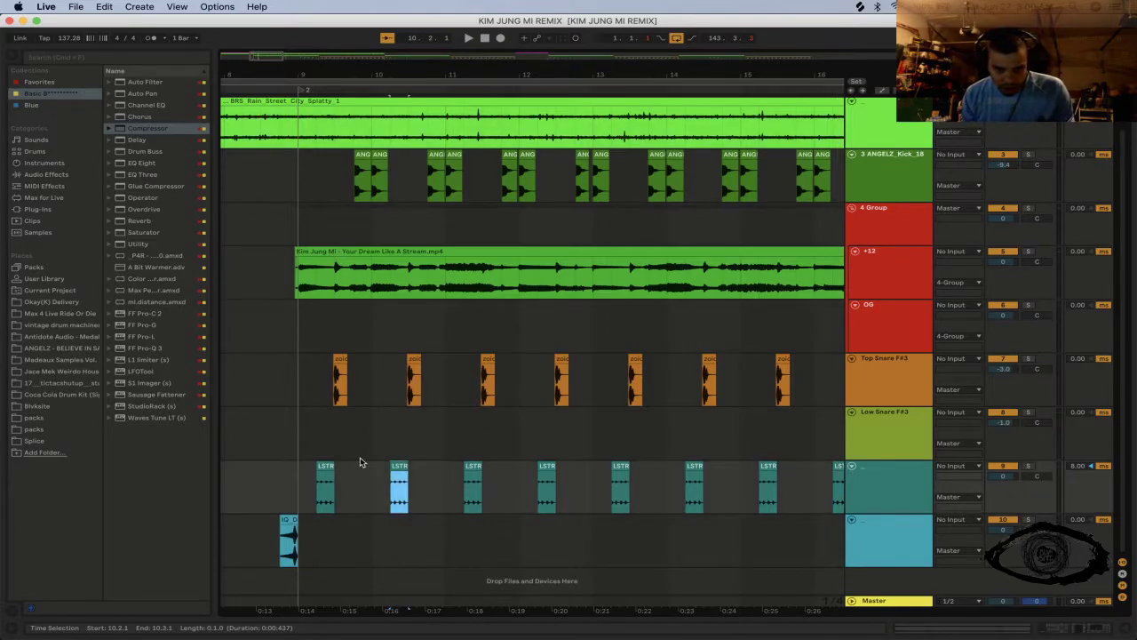
drag(398, 471, 659, 468)
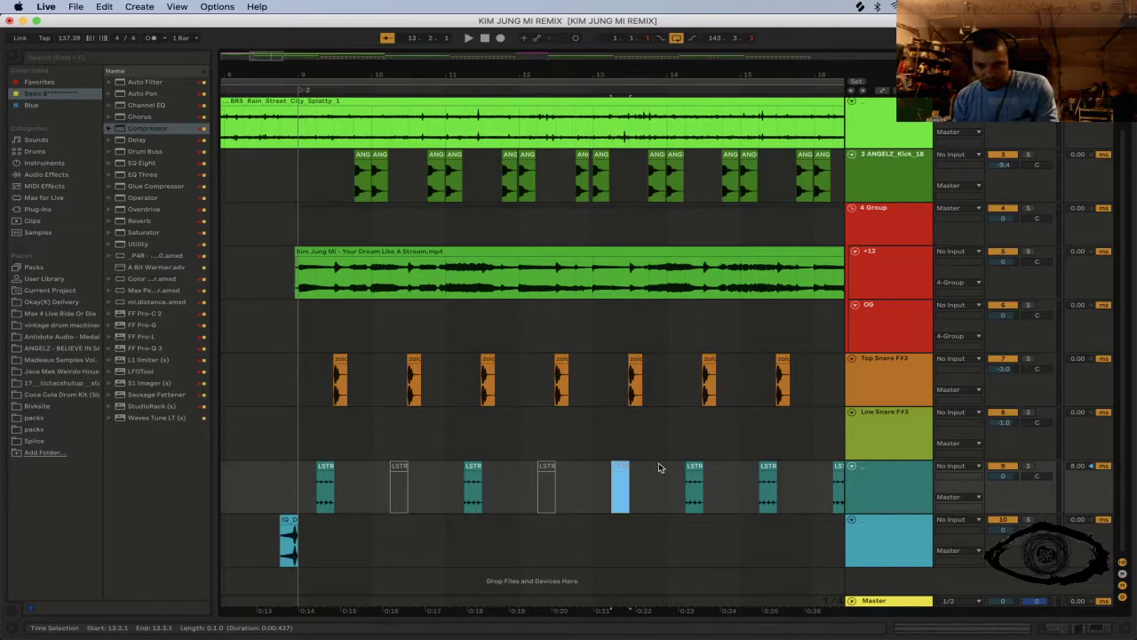
click(757, 471)
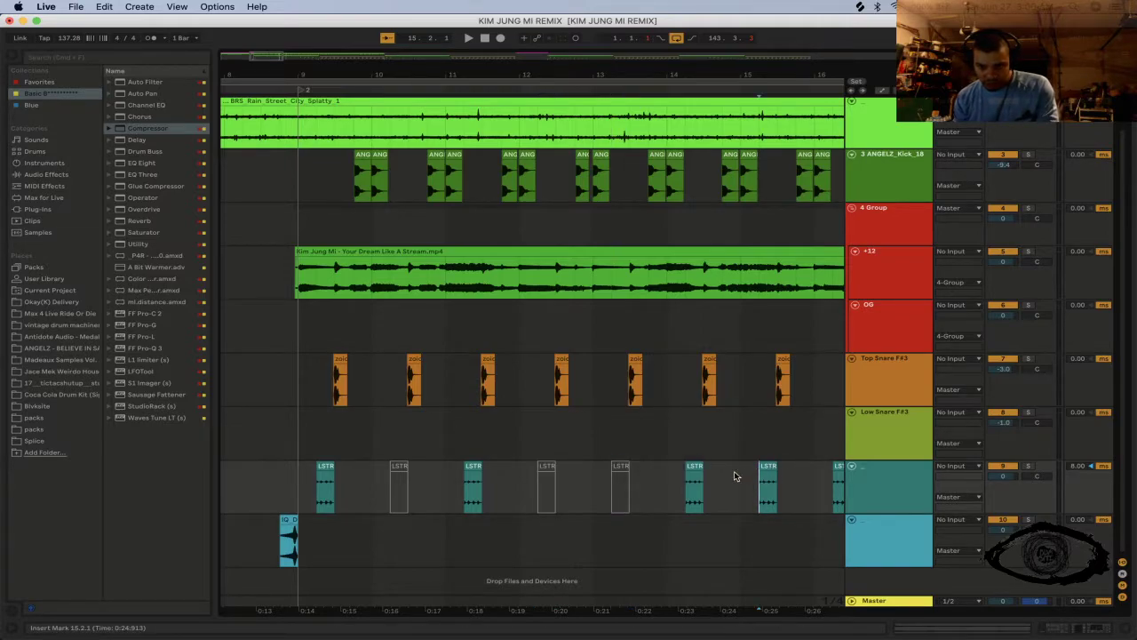
click(761, 475)
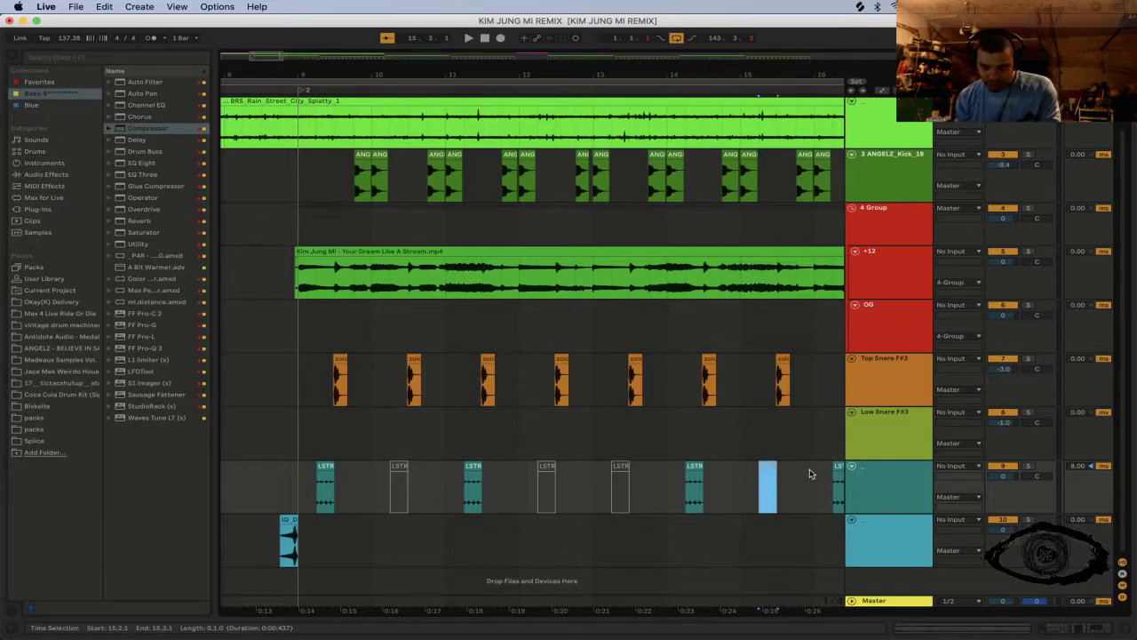
click(836, 470)
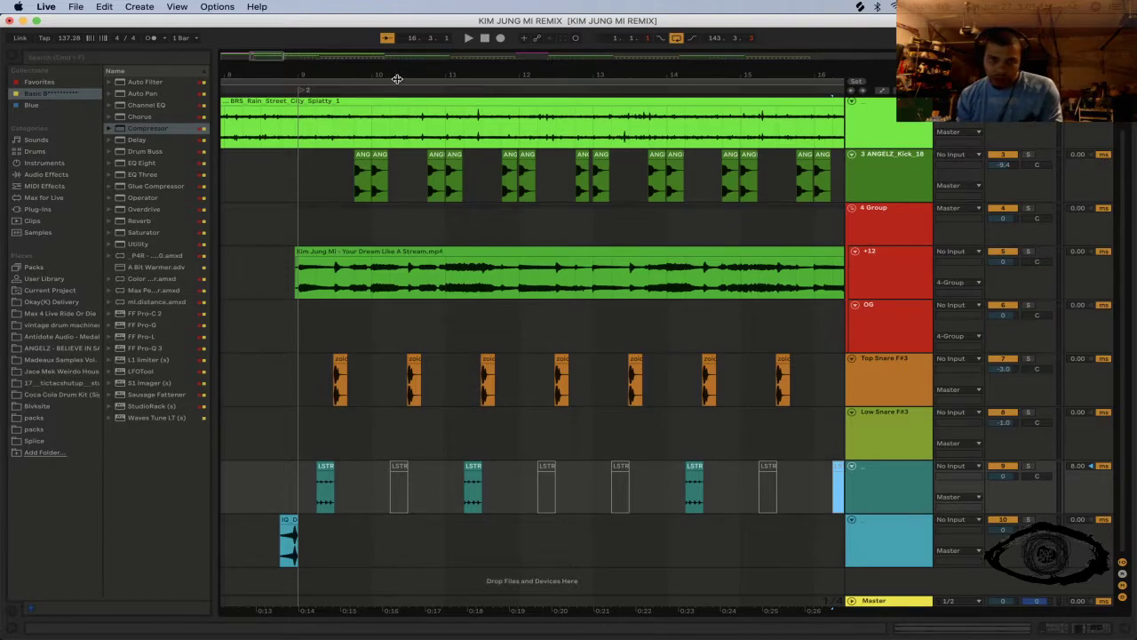
Step: Consolidate bars 9 to 17 of the percussion hats on track 9 into a single 8-bar clip
key(super+a)
scroll(446, 78, down, 5)
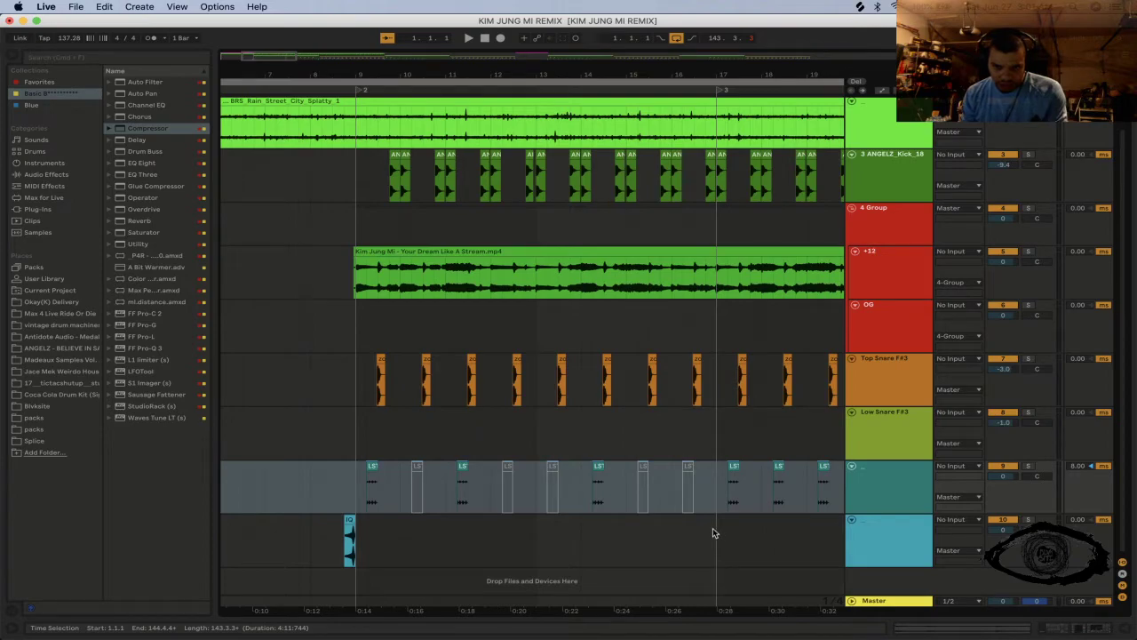
drag(726, 493, 351, 489)
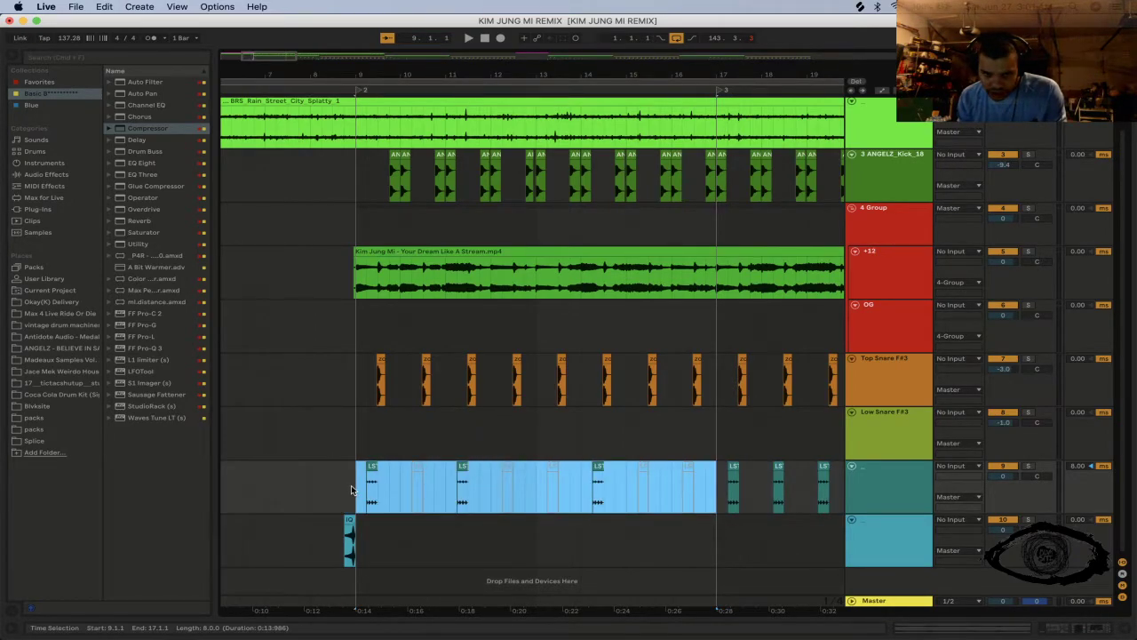
key(super+j)
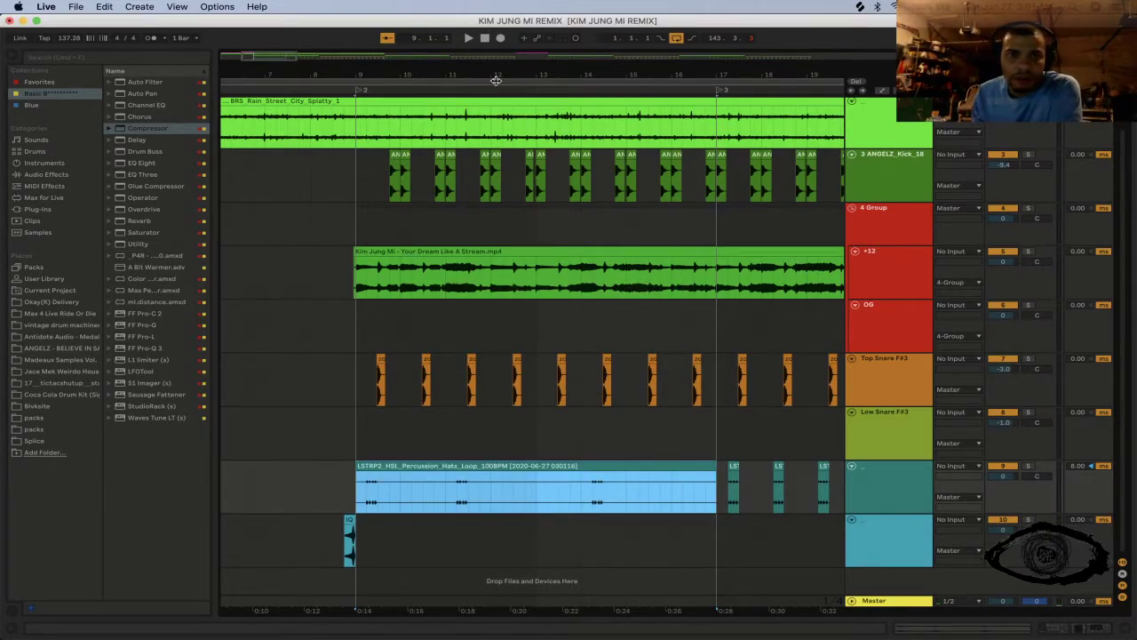
Step: Duplicate the consolidated 8-bar percussion clip on track 9 repeatedly until the copies reach bar 73
drag(500, 69, 258, 68)
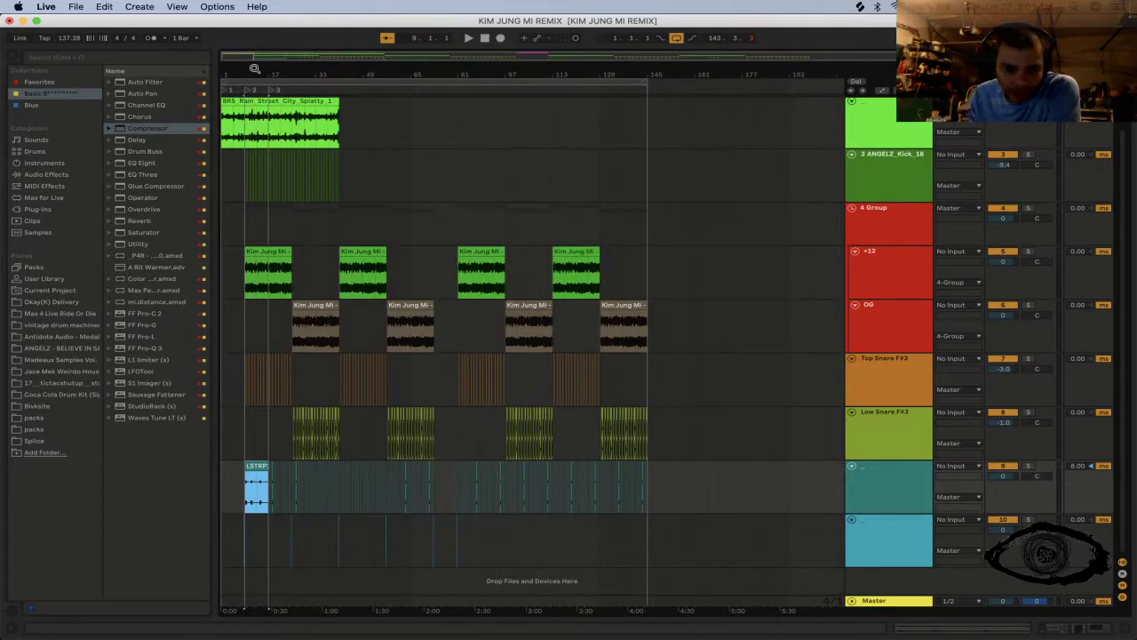
key(ctrl+d)
key(ctrl+d)
key(ctrl+d)
key(ctrl+d)
key(ctrl+d)
key(ctrl+d)
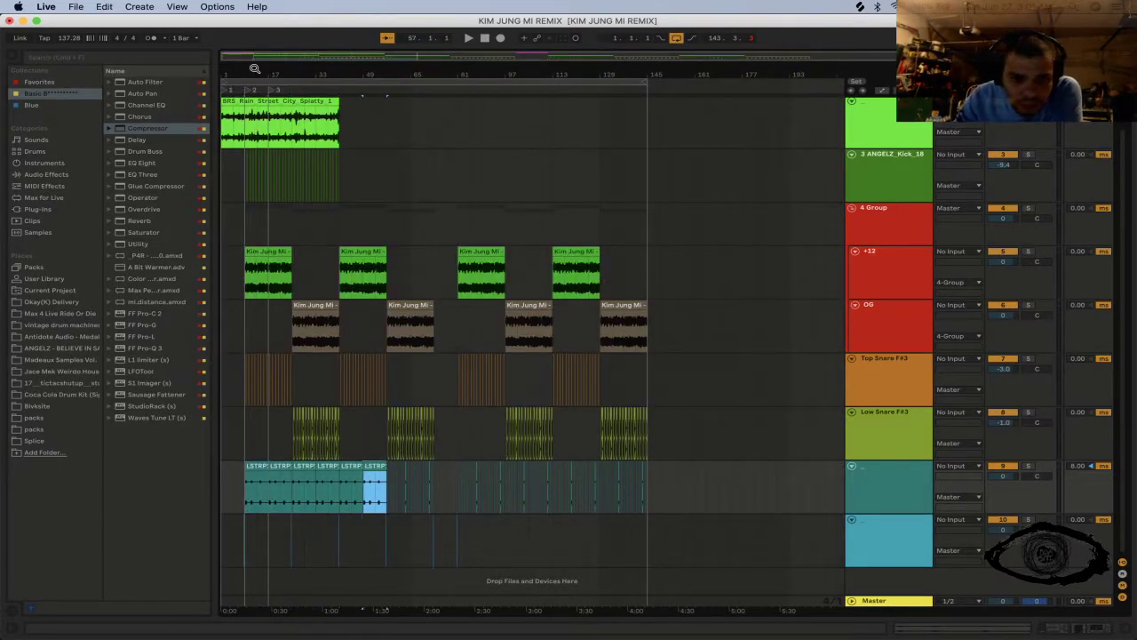
key(ctrl+d)
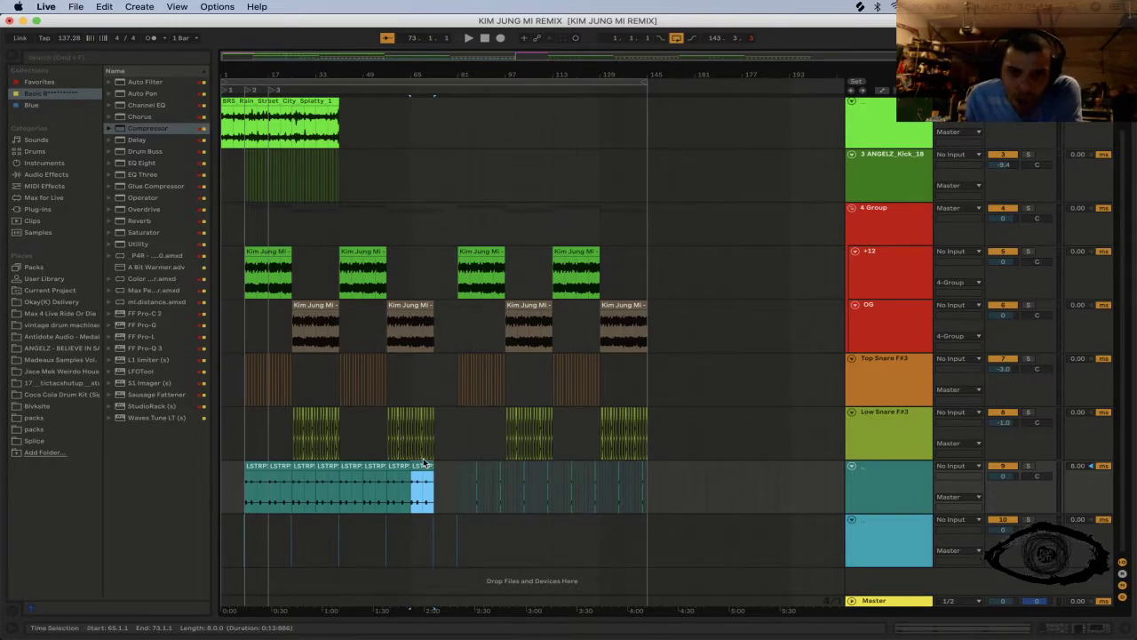
right_click(424, 463)
click(422, 447)
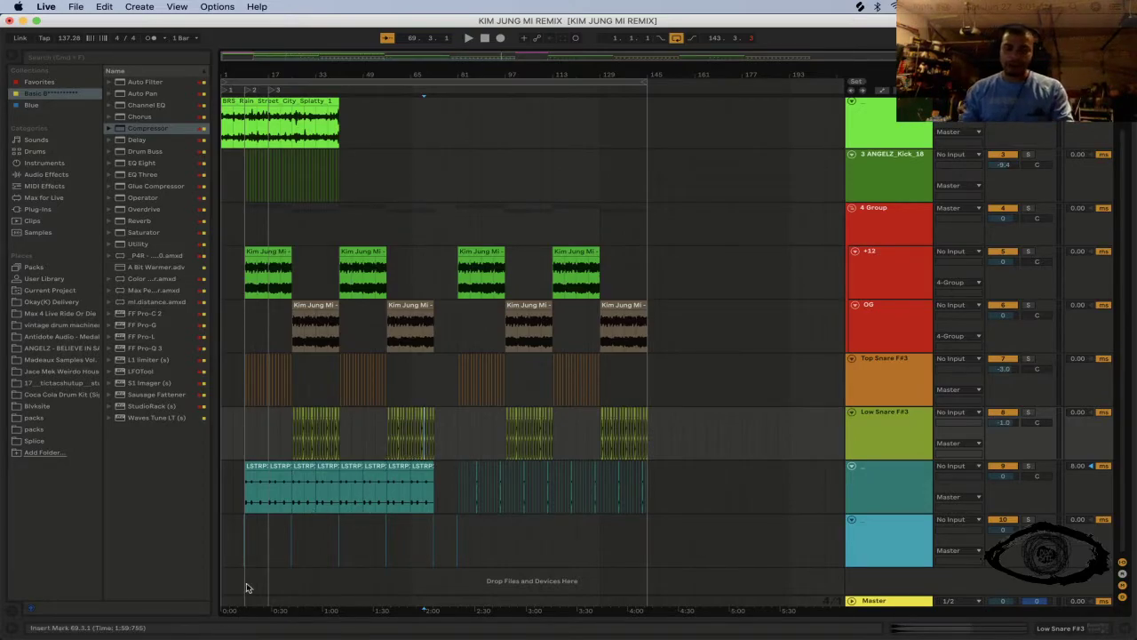
Step: Copy the last 8-bar percussion clip and paste it back to back on track 9 from bar 81 to bar 145
mouse_move(428, 69)
mouse_down()
mouse_move(427, 116)
mouse_move(427, 70)
mouse_up()
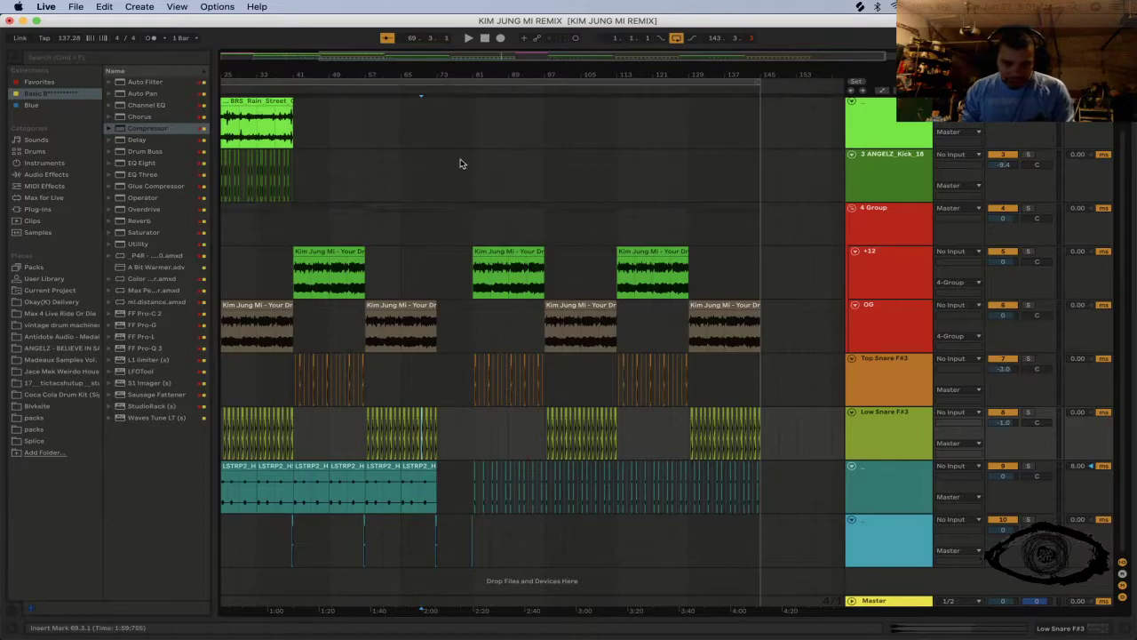
click(428, 468)
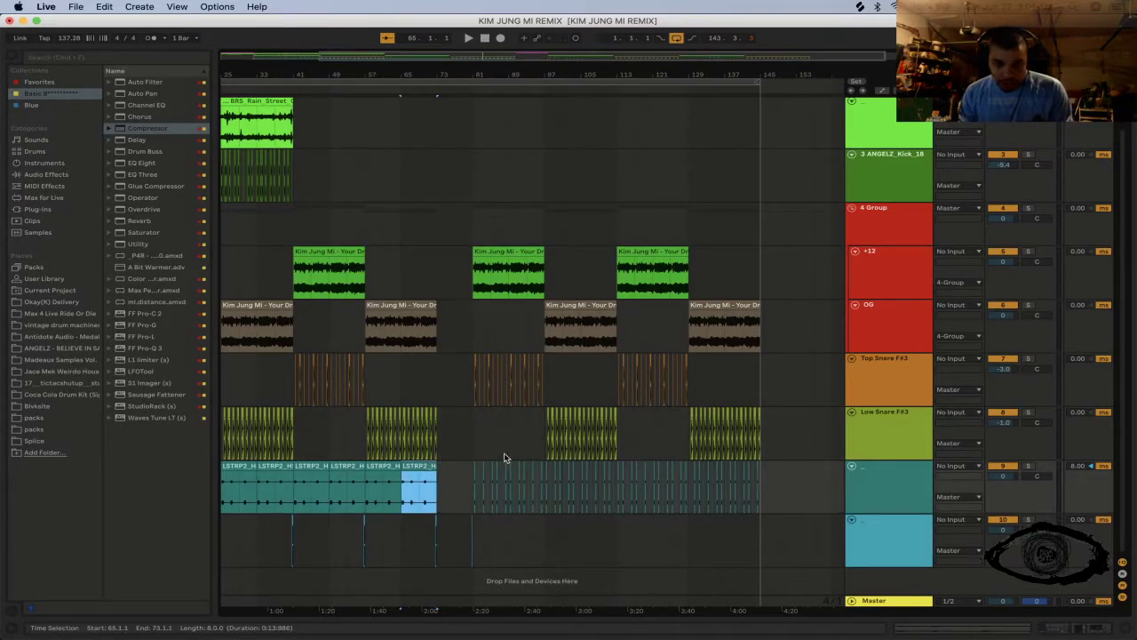
click(473, 461)
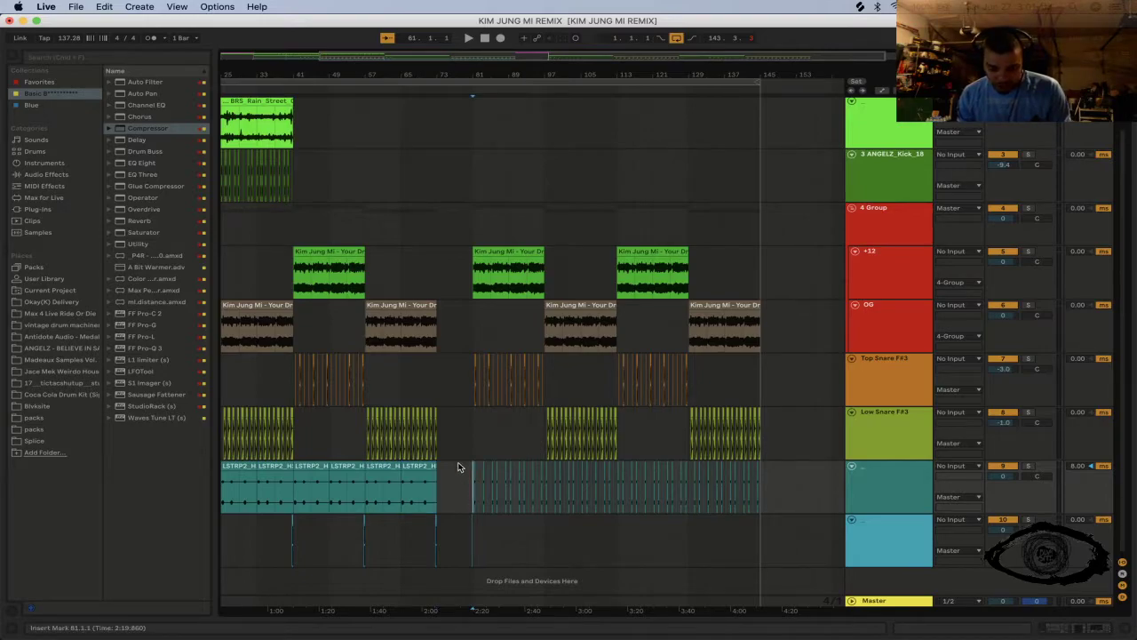
key(super+v)
key(super+v)
key(super+v)
key(super+v)
key(super+v)
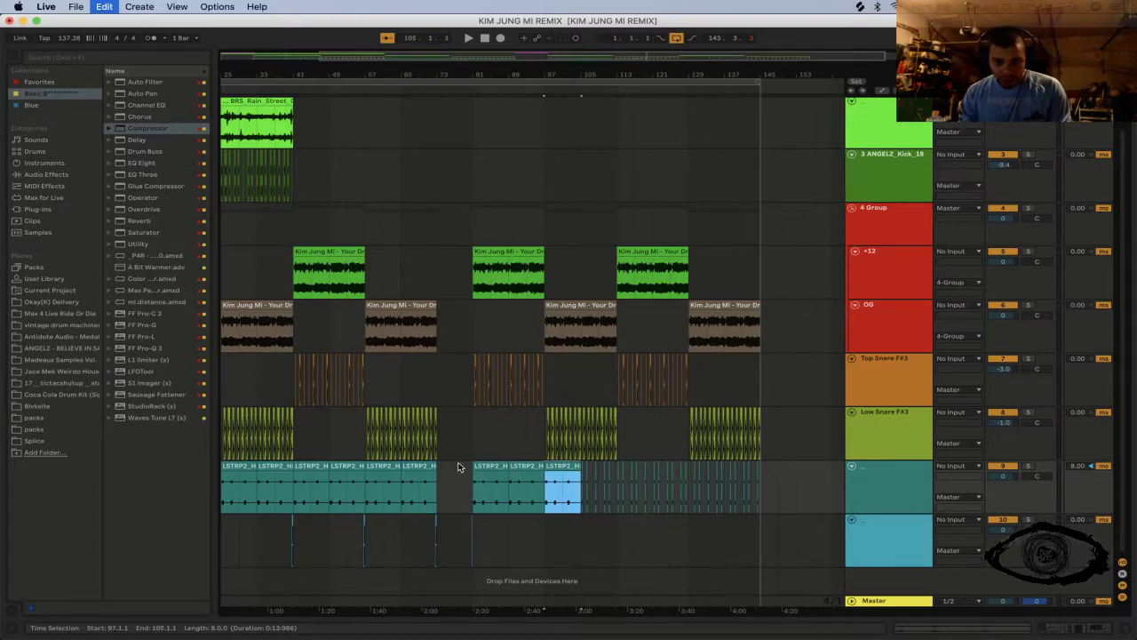
key(super+v)
key(super+v)
key(super+v)
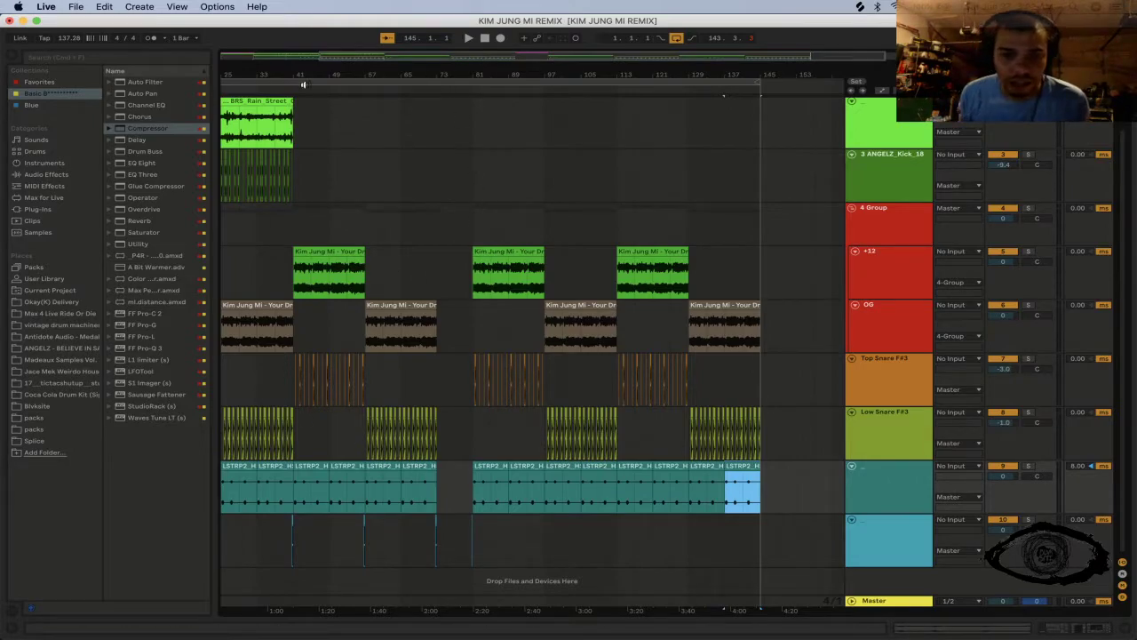
Step: Play the arrangement from the start and open the Master track's FabFilter Pro-L window, moving it clear of the clips
key(Home)
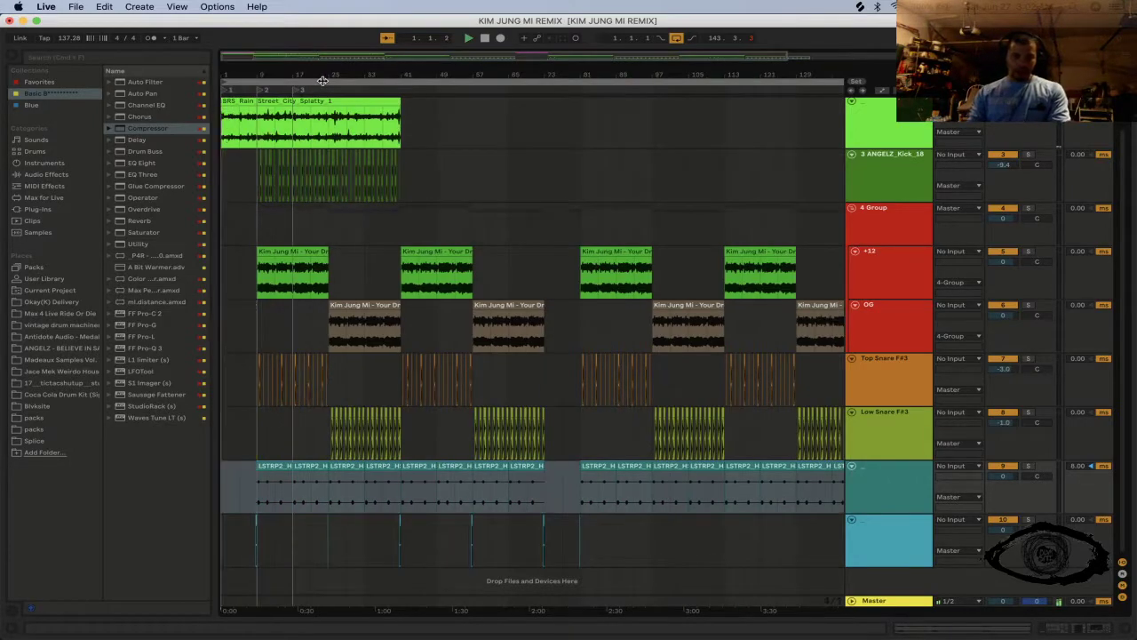
key(Home)
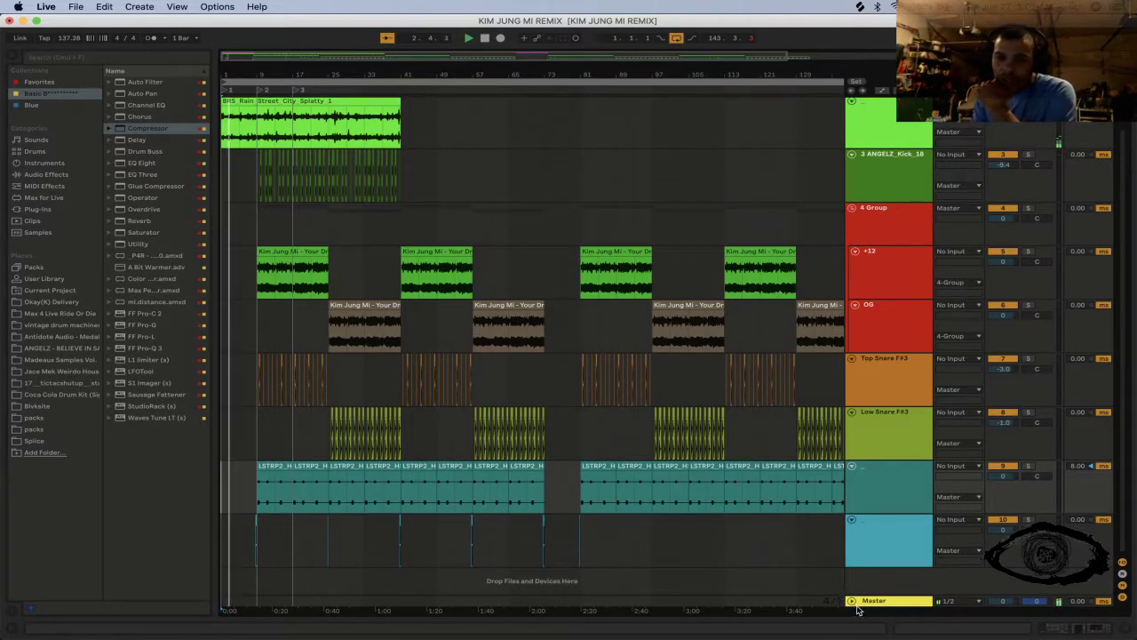
key(super+alt+l)
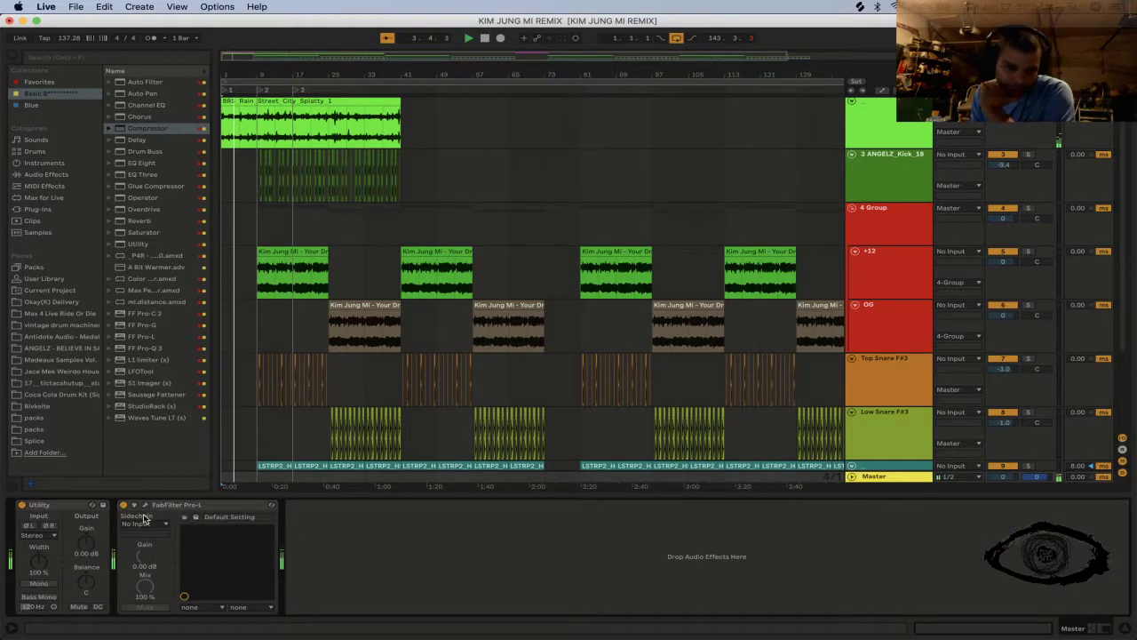
click(135, 504)
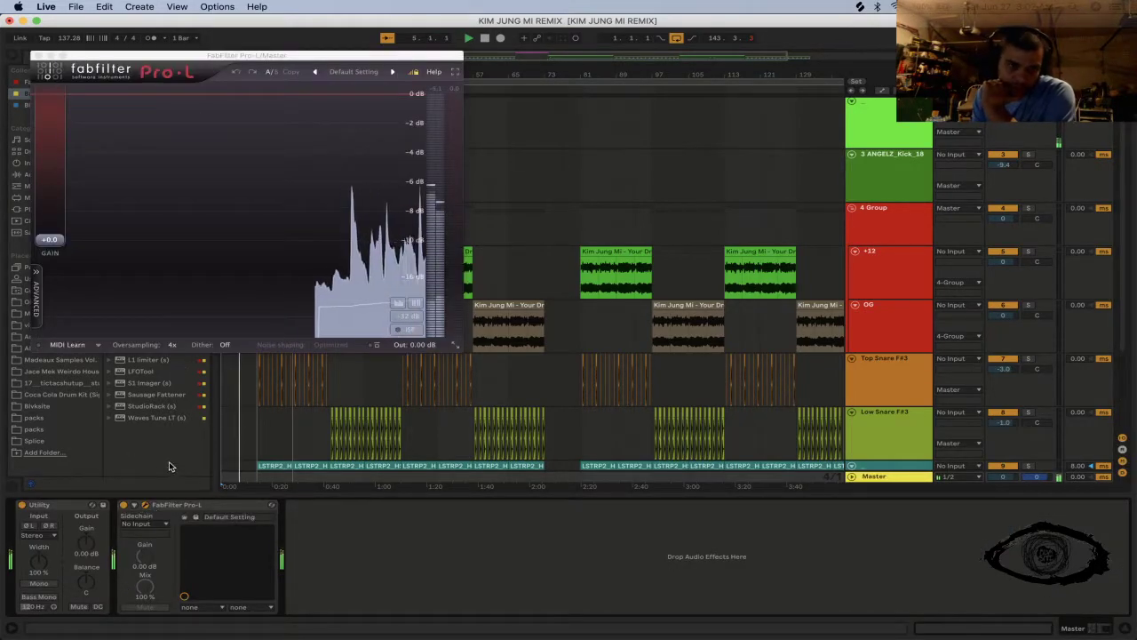
drag(180, 55, 1018, 75)
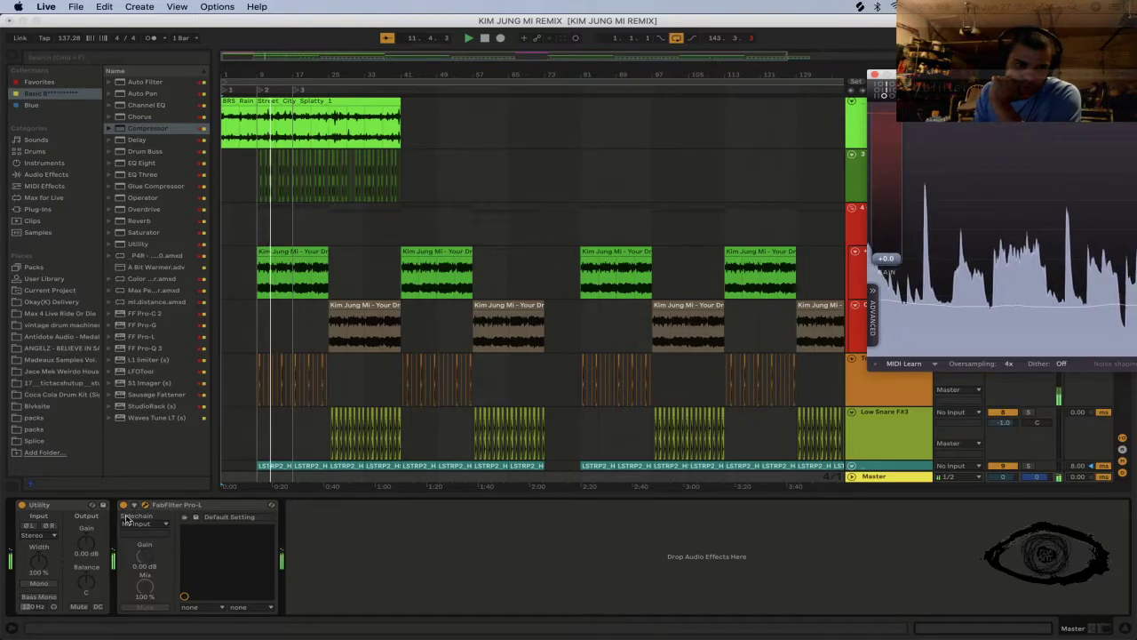
Step: Add an L1 limiter before Pro-L on the Master with threshold -1.0 and out ceiling -0.1, and close its window
drag(147, 359, 120, 542)
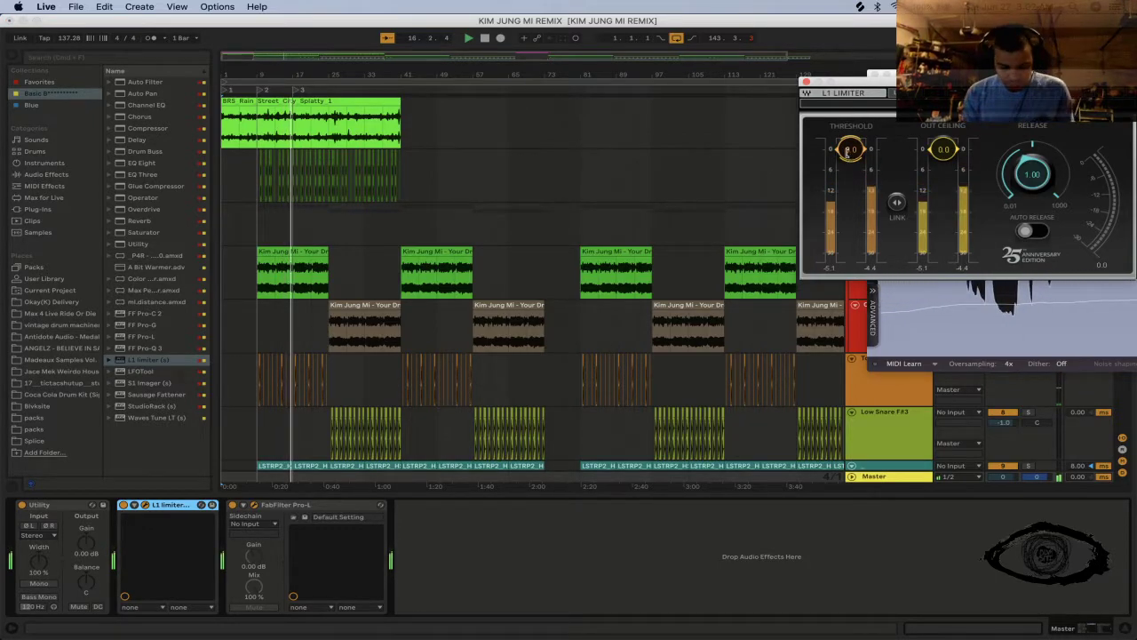
click(848, 149)
text(-1)
key(Return)
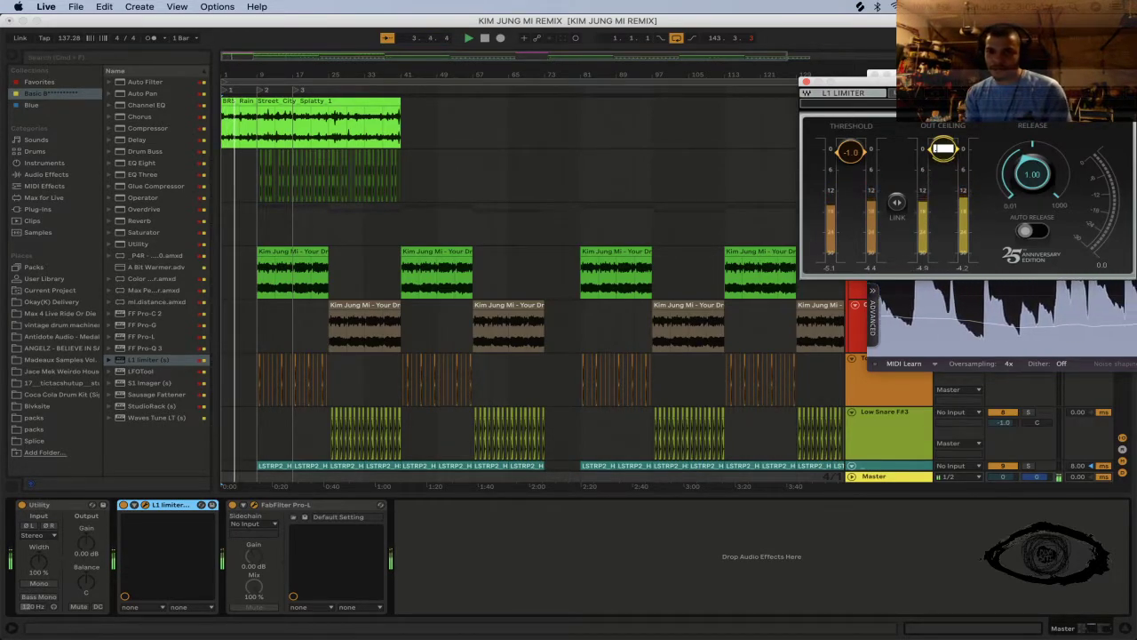
text(-.1)
key(Return)
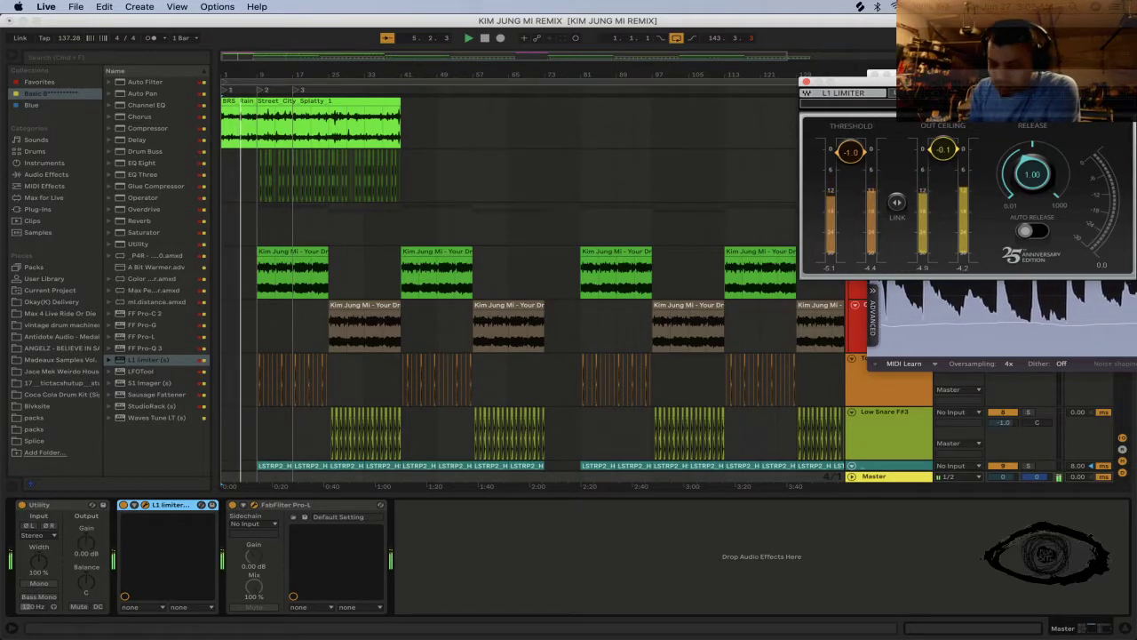
click(806, 82)
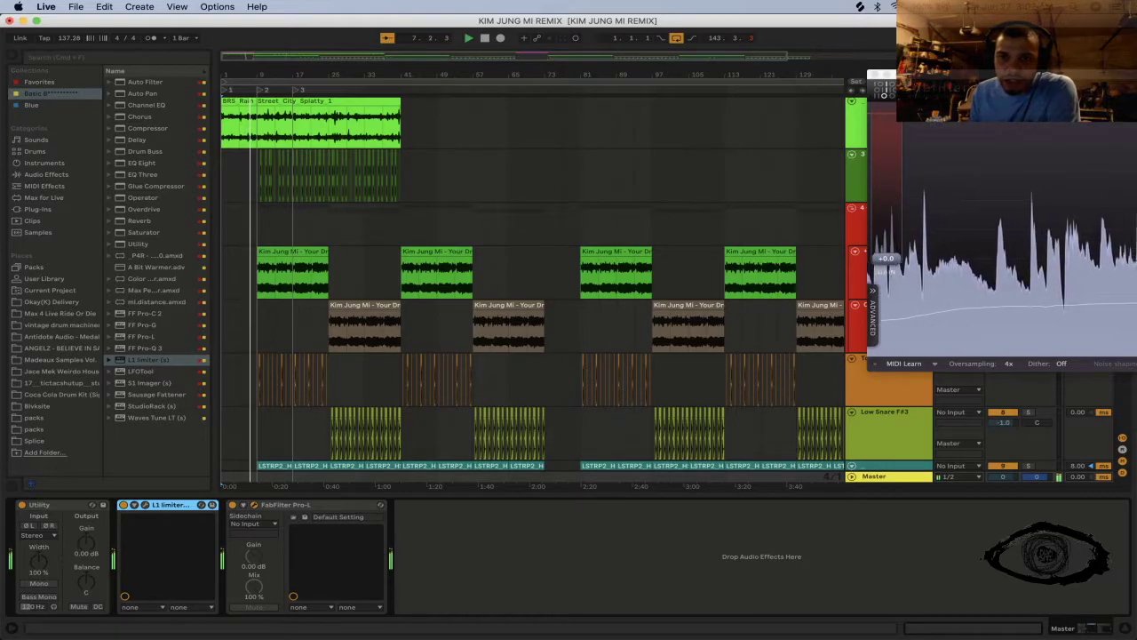
Step: Audition the Pro-L gain on the Master during playback, leaving it at 0 dB, and move its window out of the way
drag(883, 74, 582, 200)
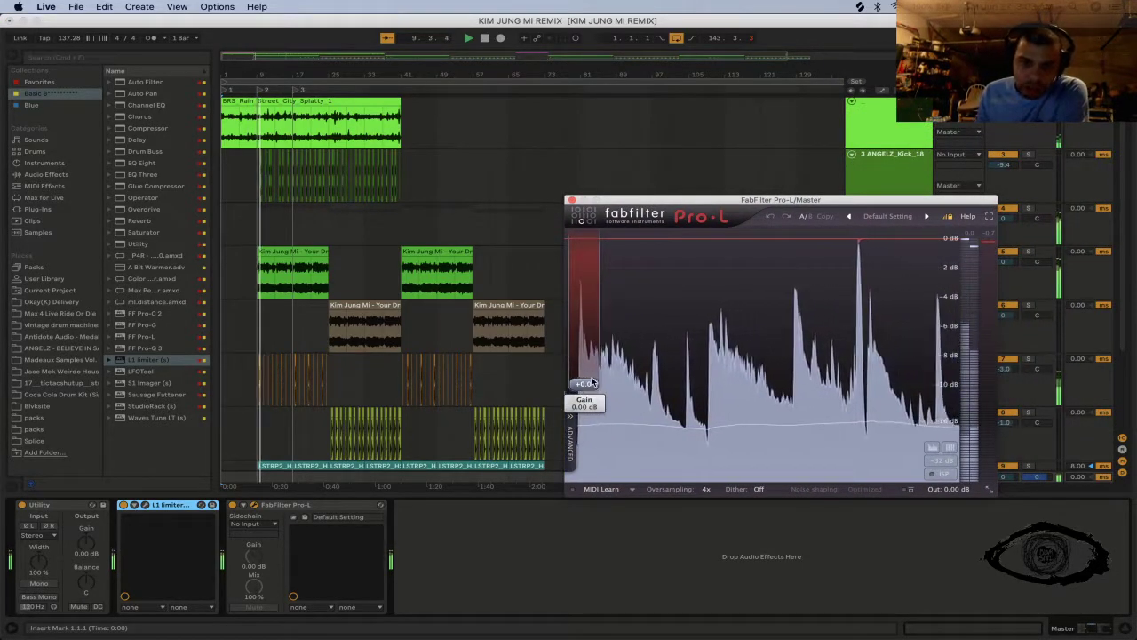
mouse_move(593, 382)
mouse_down()
mouse_move(591, 368)
mouse_move(584, 382)
mouse_up()
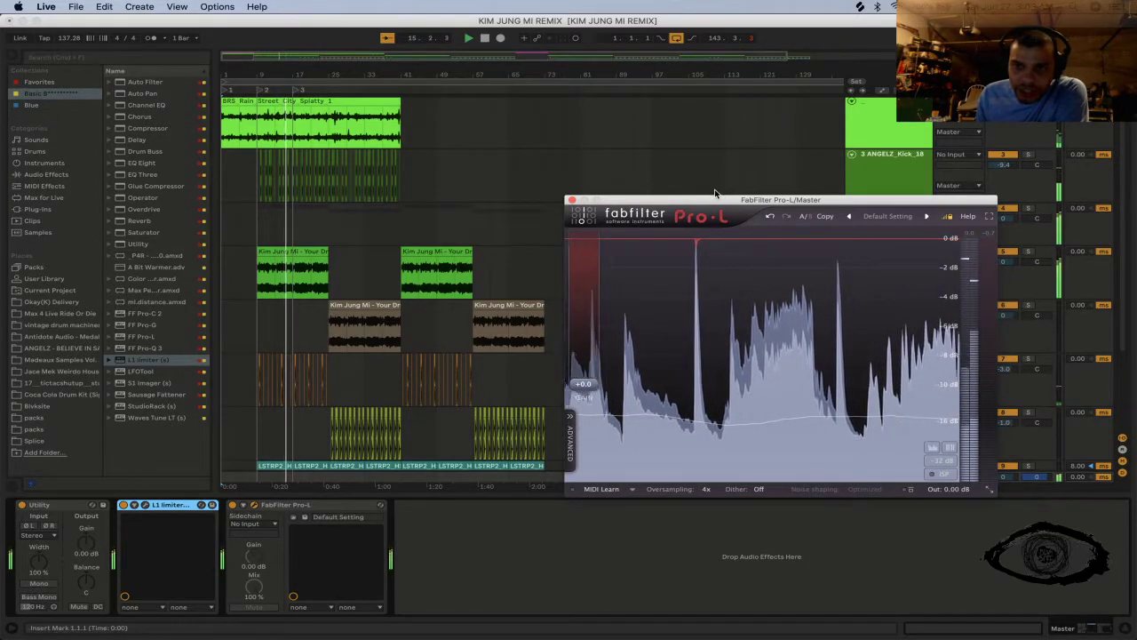
drag(715, 194, 765, 538)
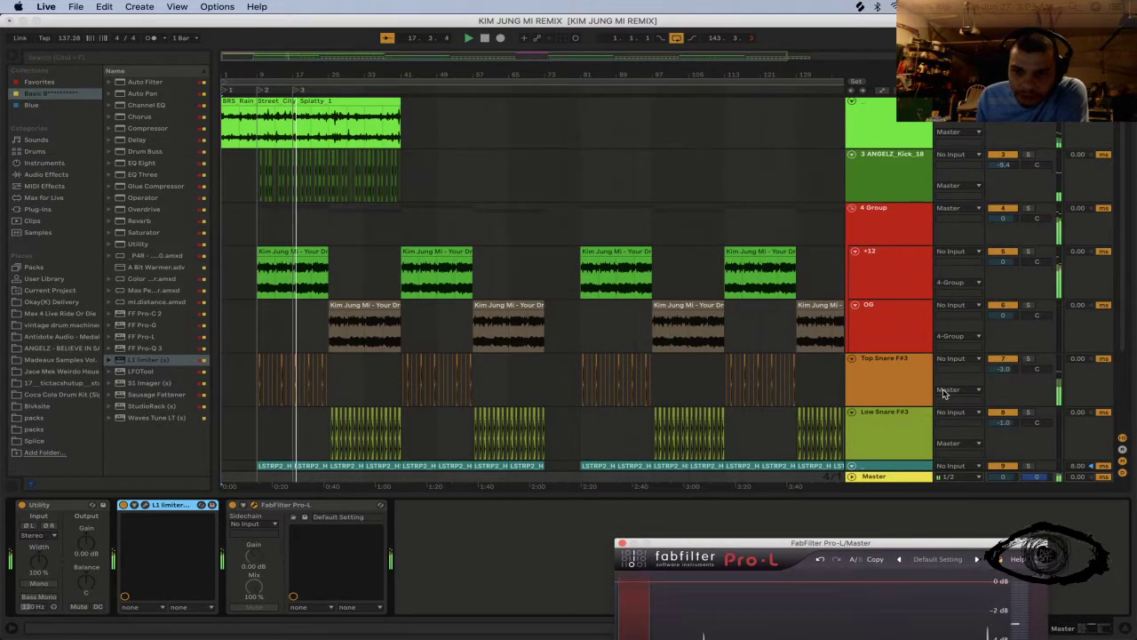
Step: Add a Saturator after the Utility on the Top Snare F#3 track and load its A Bit Warmer preset
click(904, 394)
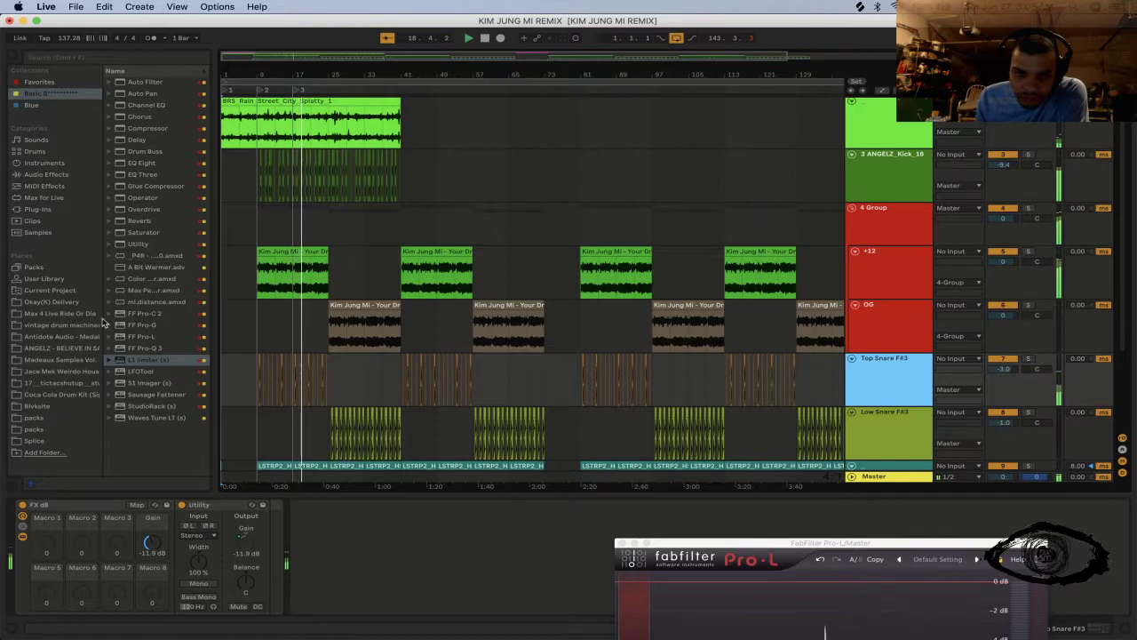
drag(137, 232, 314, 536)
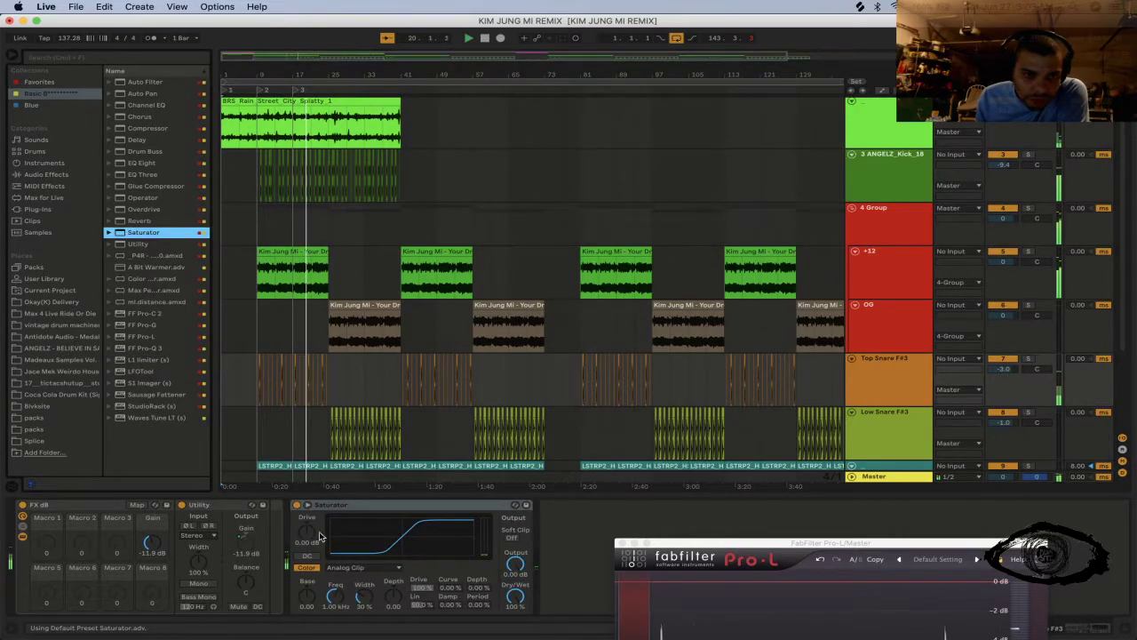
click(516, 504)
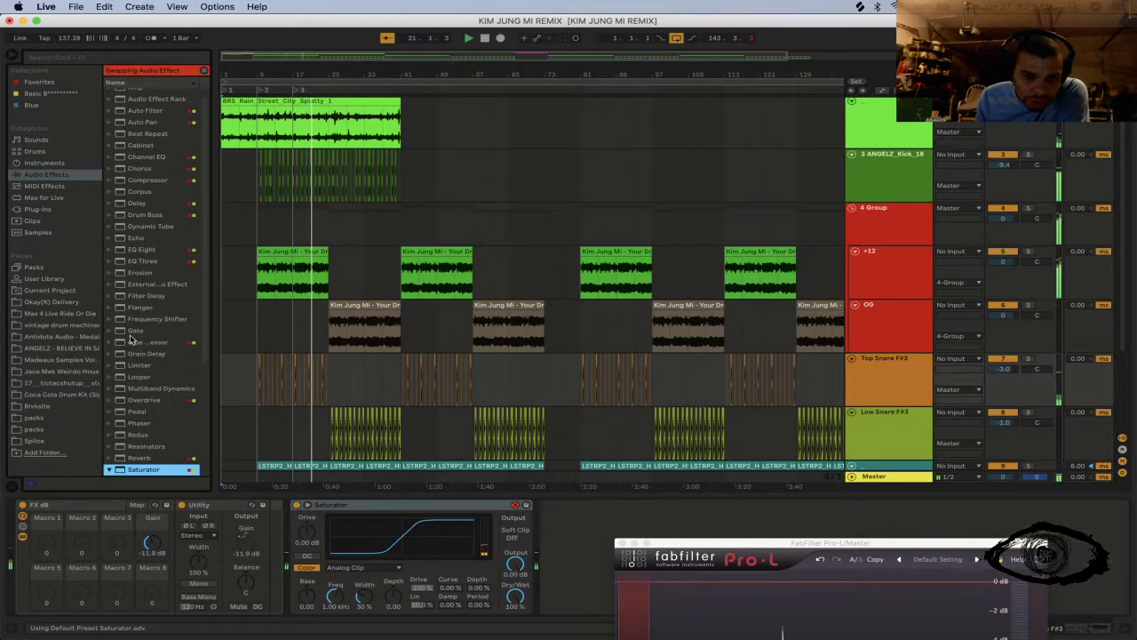
scroll(153, 454, down, 2)
click(152, 458)
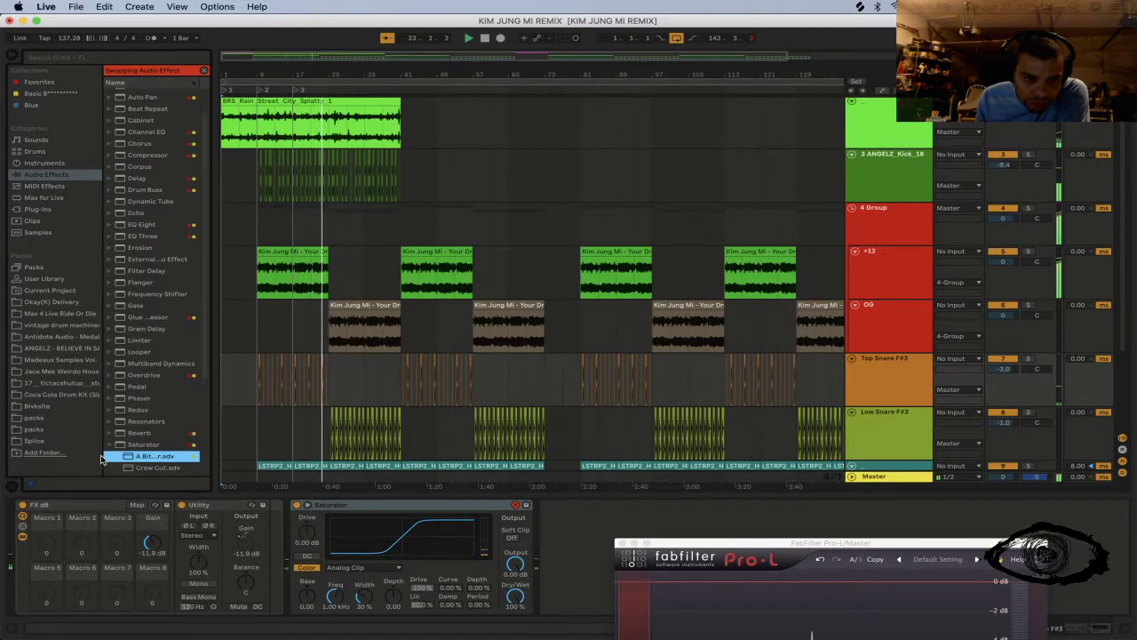
double_click(153, 456)
mouse_move(502, 578)
mouse_down()
mouse_move(502, 621)
mouse_move(502, 594)
mouse_up()
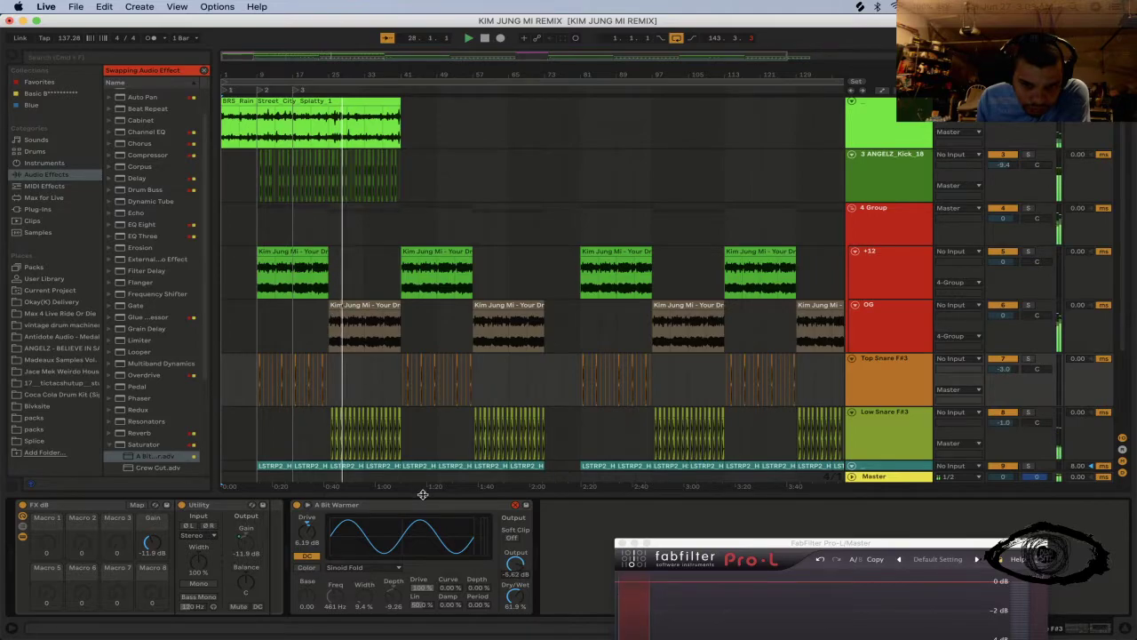
click(511, 506)
click(515, 505)
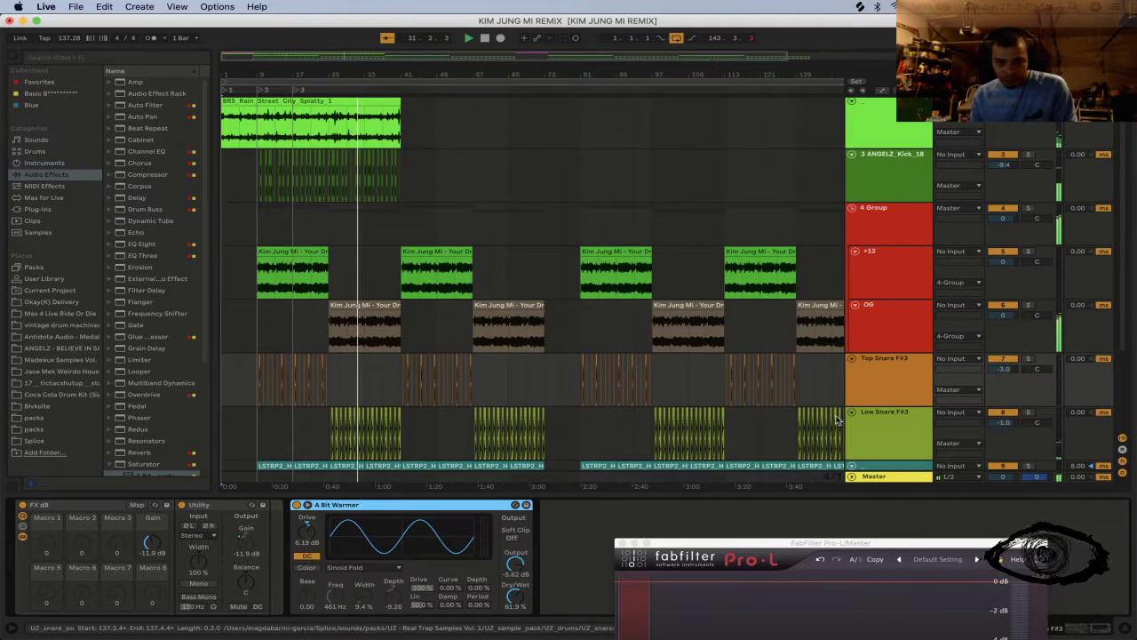
Step: Group the Top Snare F#3 and Low Snare F#3 tracks
click(903, 424)
key(super+z)
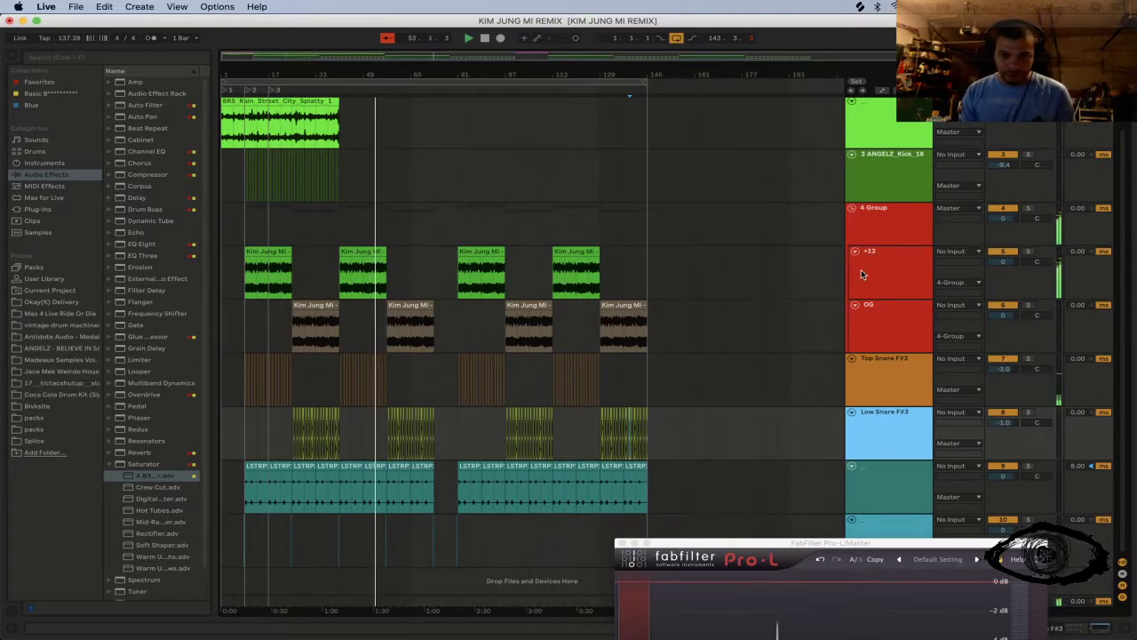
drag(878, 374, 892, 423)
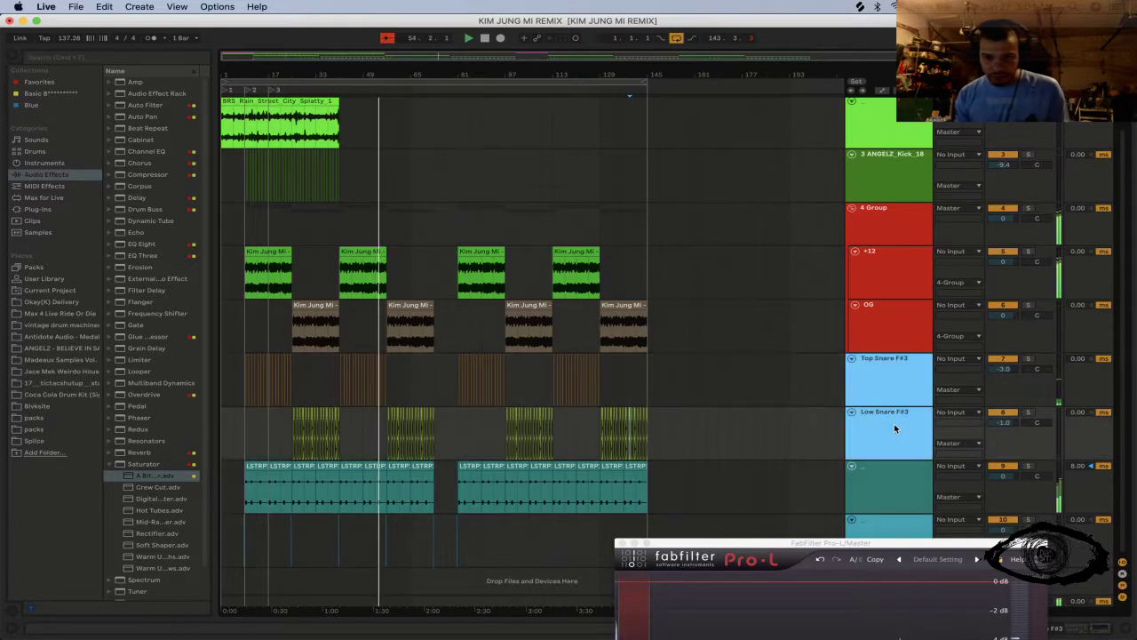
key(super+f)
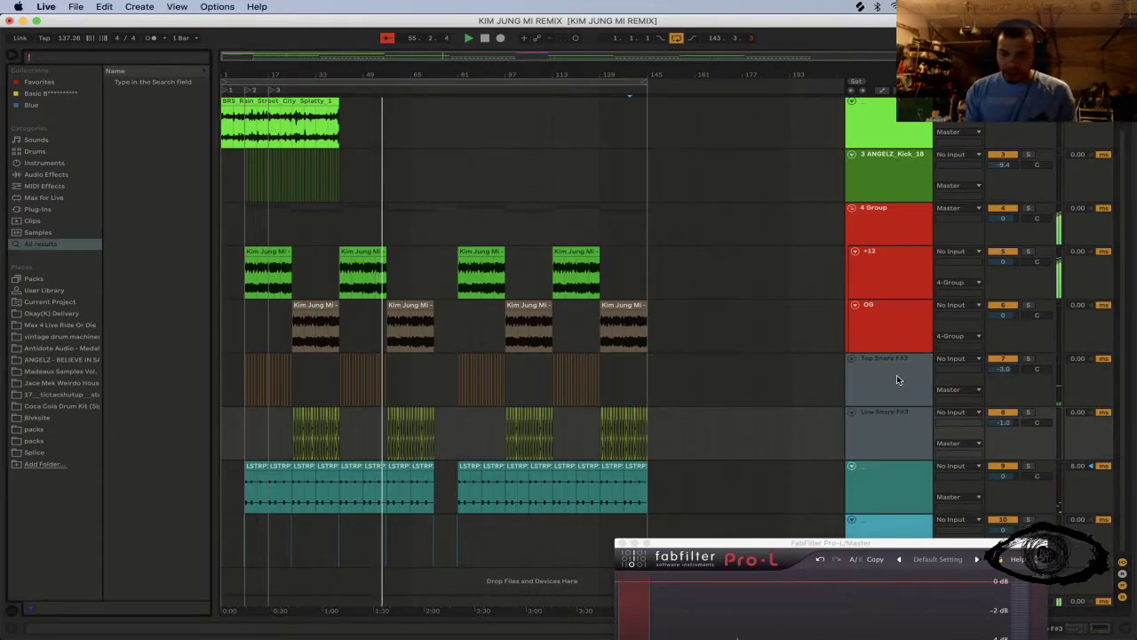
click(897, 374)
key(super+g)
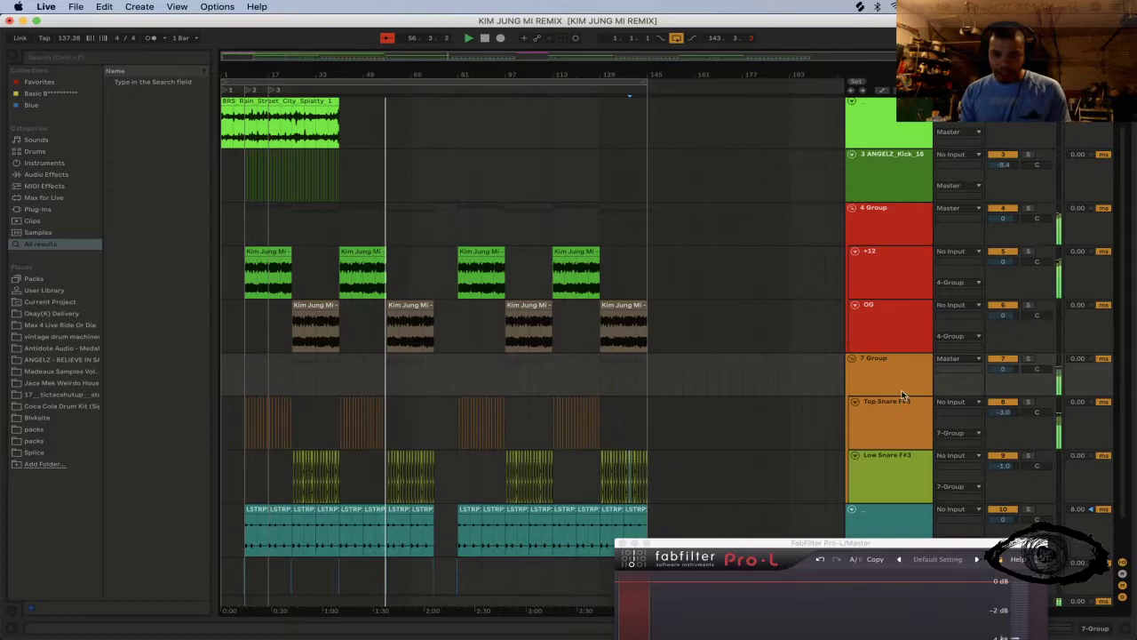
Step: Rename the new group of snare tracks to "Snare b"
text(Snare)
key(Return)
text(b)
key(Return)
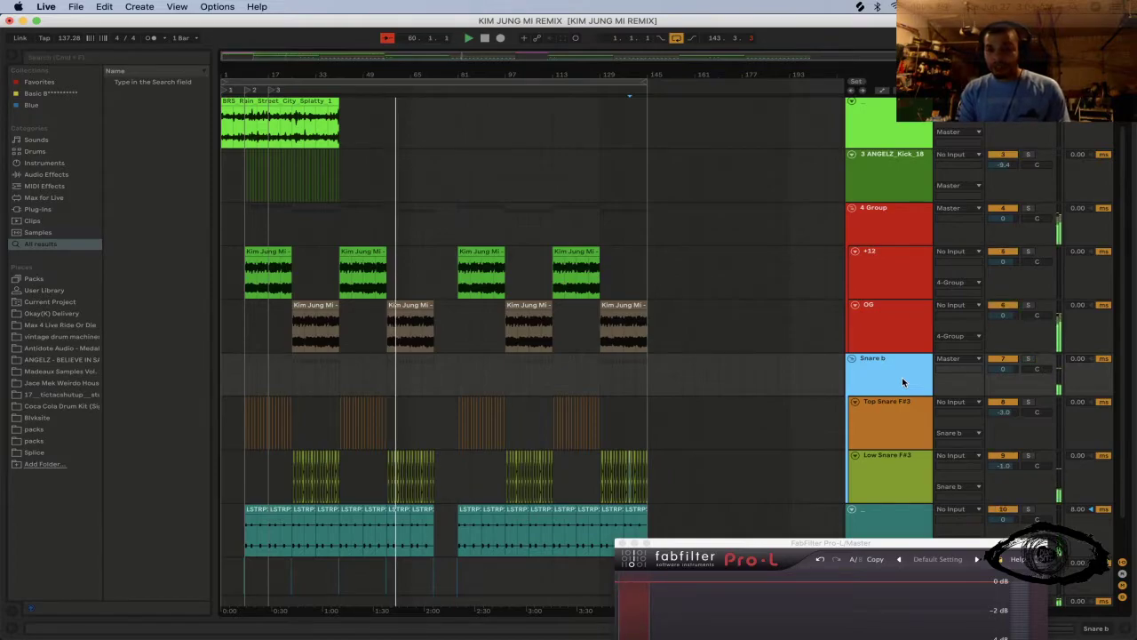
Step: Rename the "Snare b" group to "Snare d" and close the Pro-L window
key(super+r)
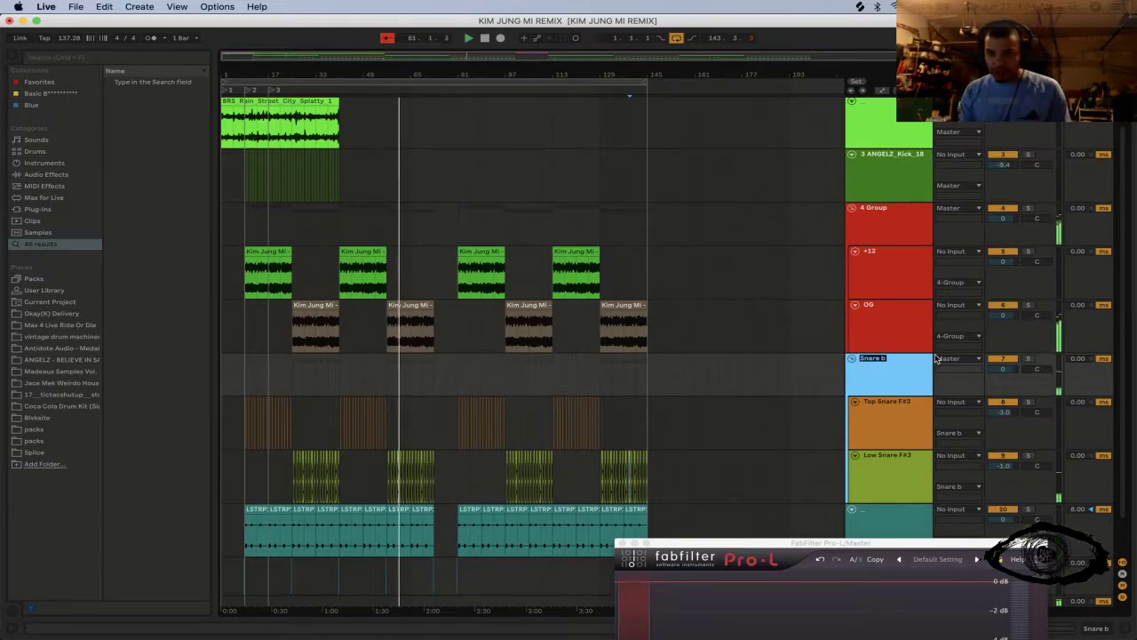
key(BackSpace)
key(BackSpace)
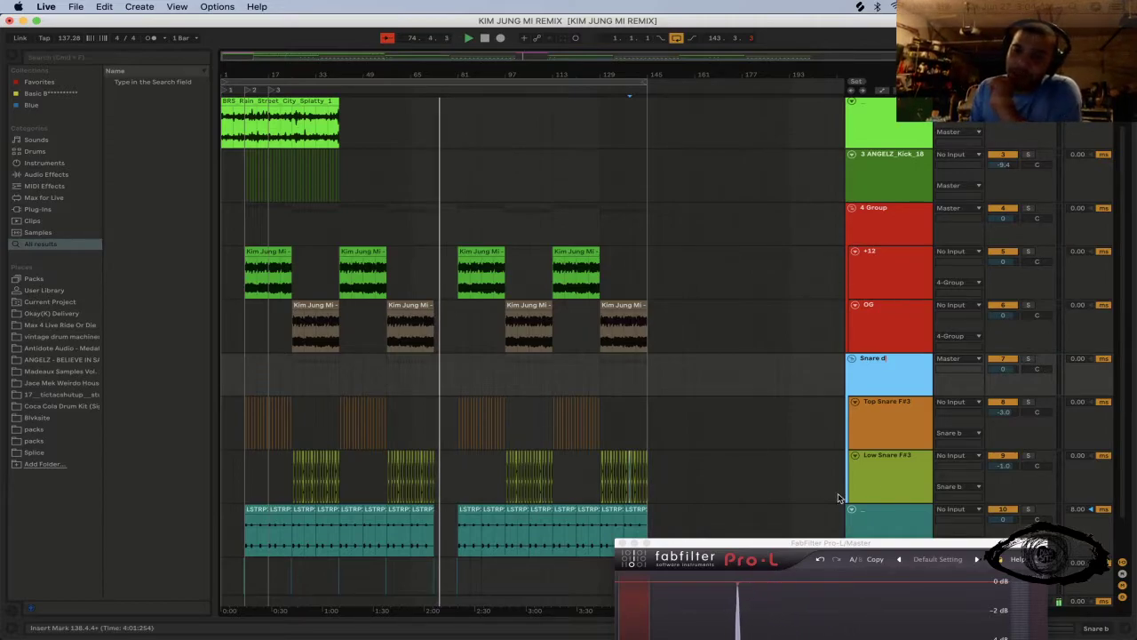
click(620, 543)
Step: Try a Saturator on the Snare d group and delete it again
double_click(906, 380)
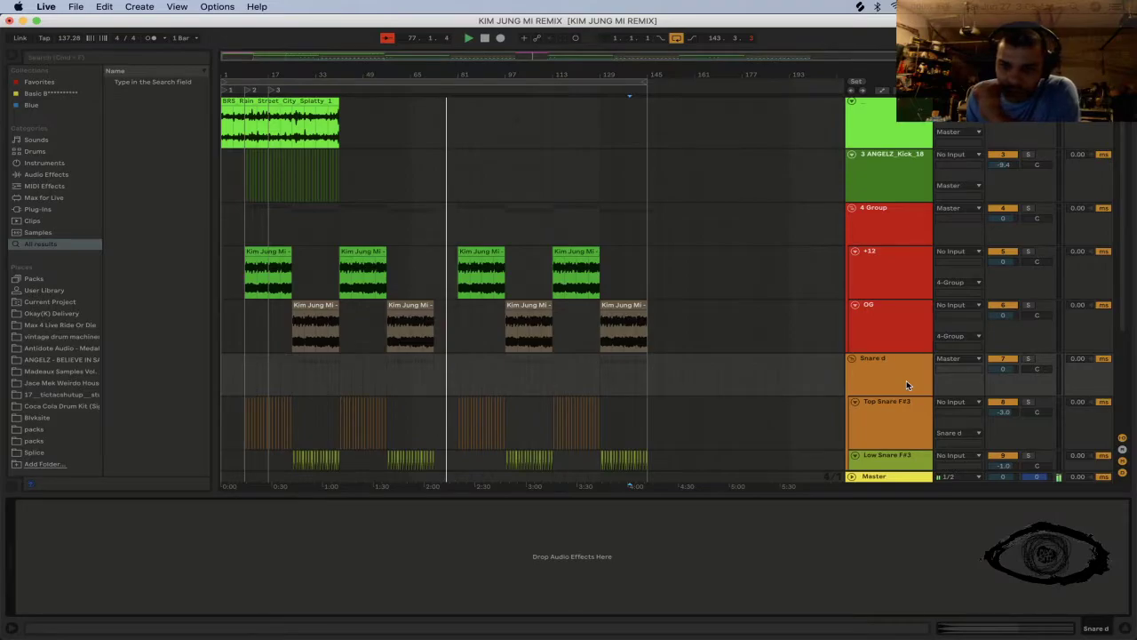
click(46, 82)
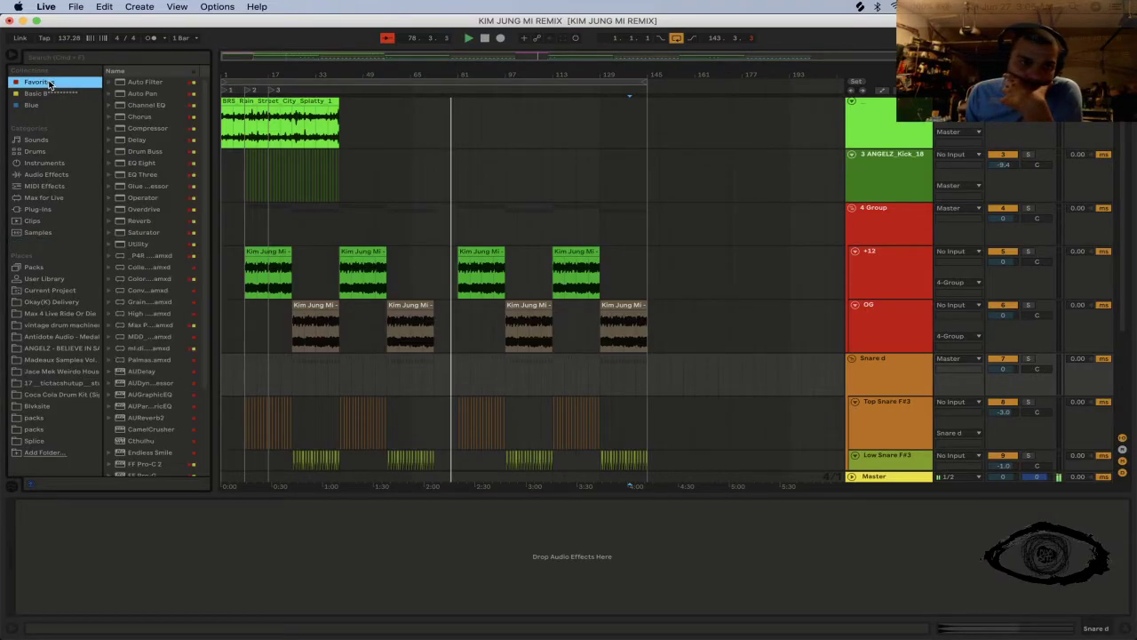
double_click(147, 231)
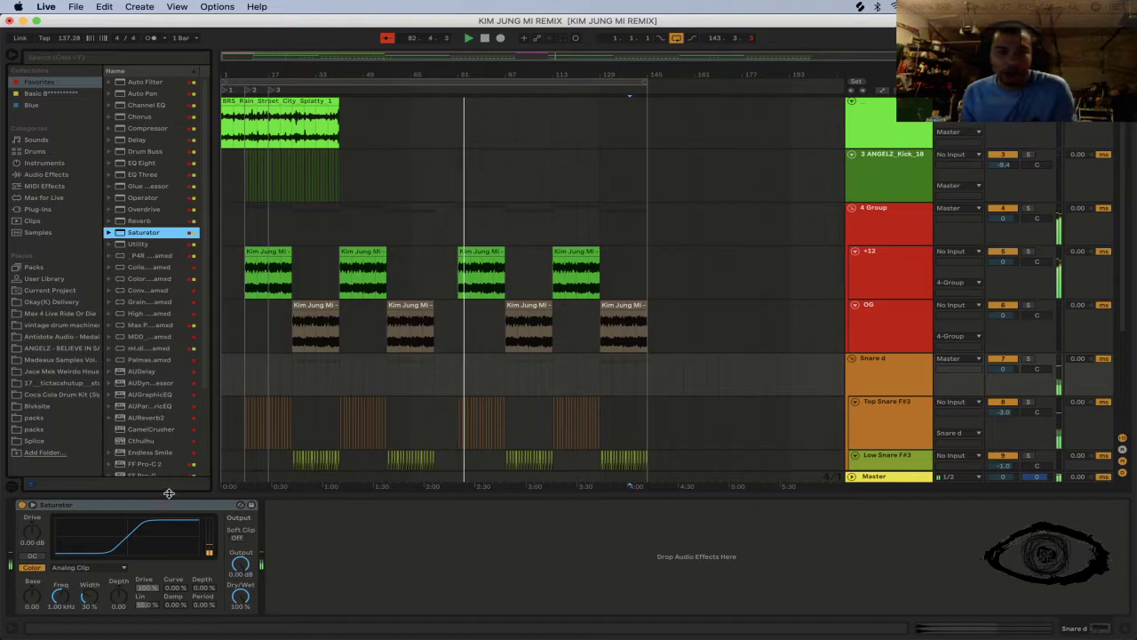
click(165, 511)
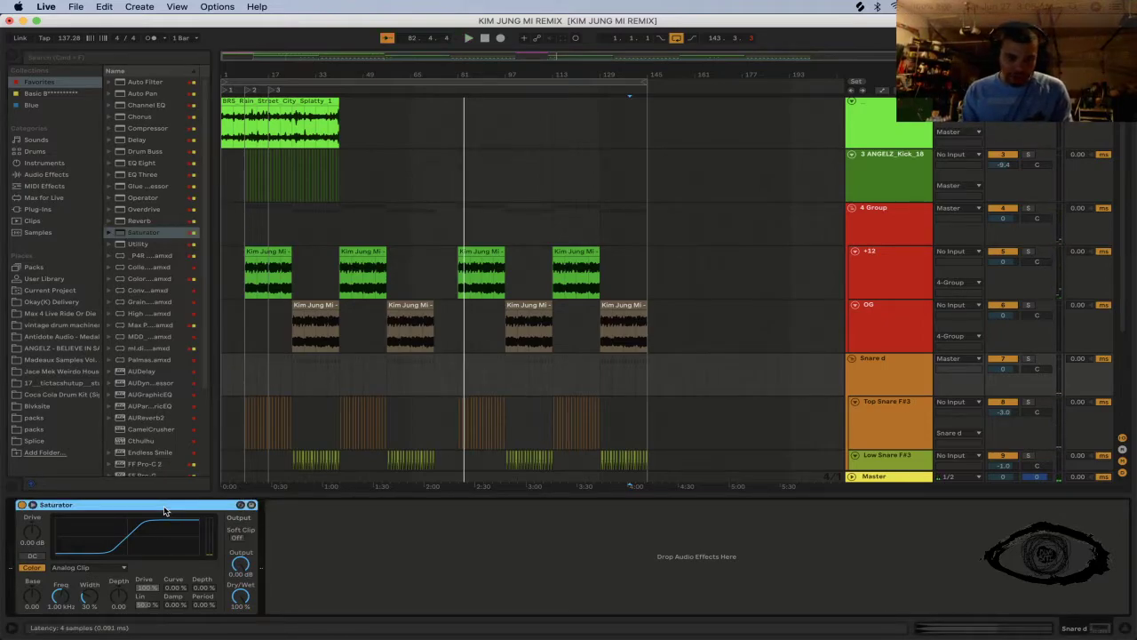
key(Delete)
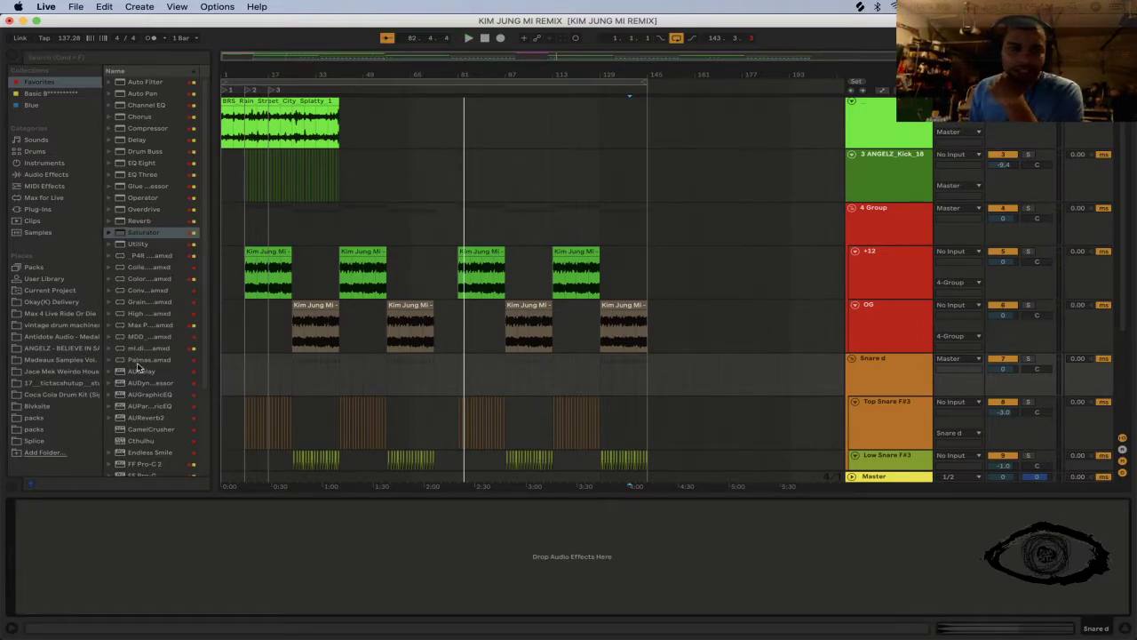
Step: Play across the transition from the first +12 clip to the OG clip, starting at bar 24, and check the mixer levels
click(263, 249)
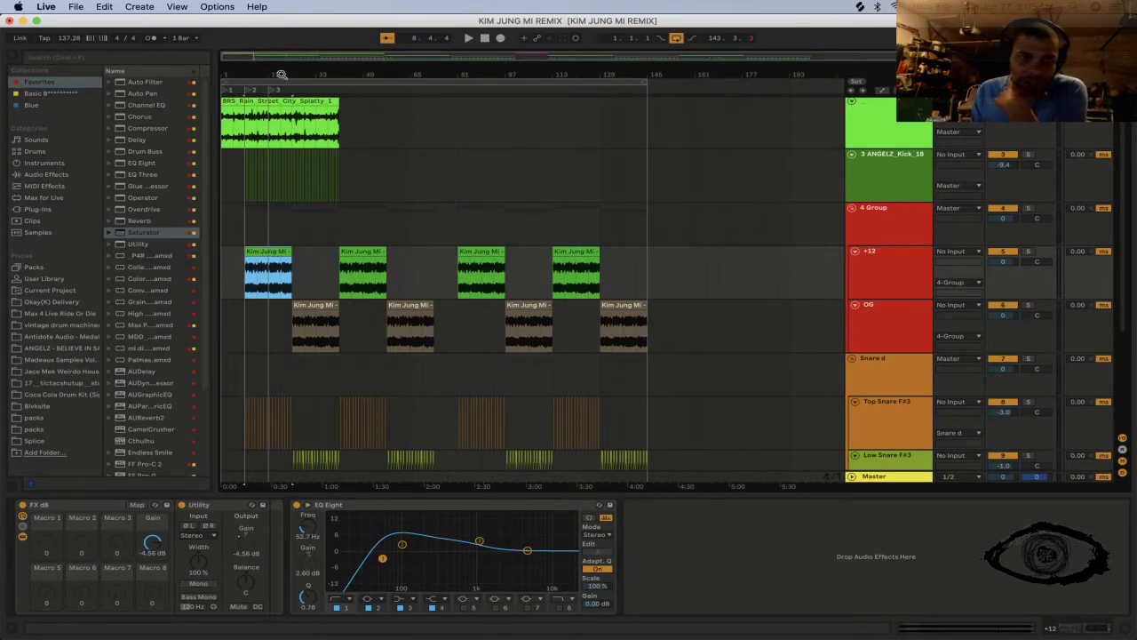
scroll(281, 73, up, 5)
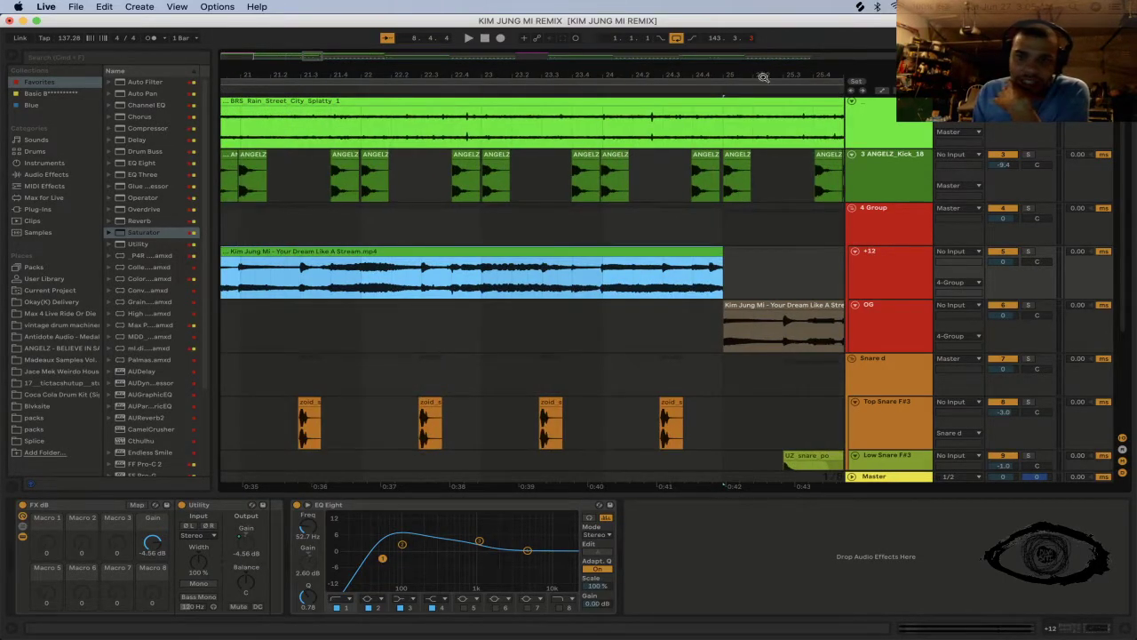
scroll(530, 255, right, 3)
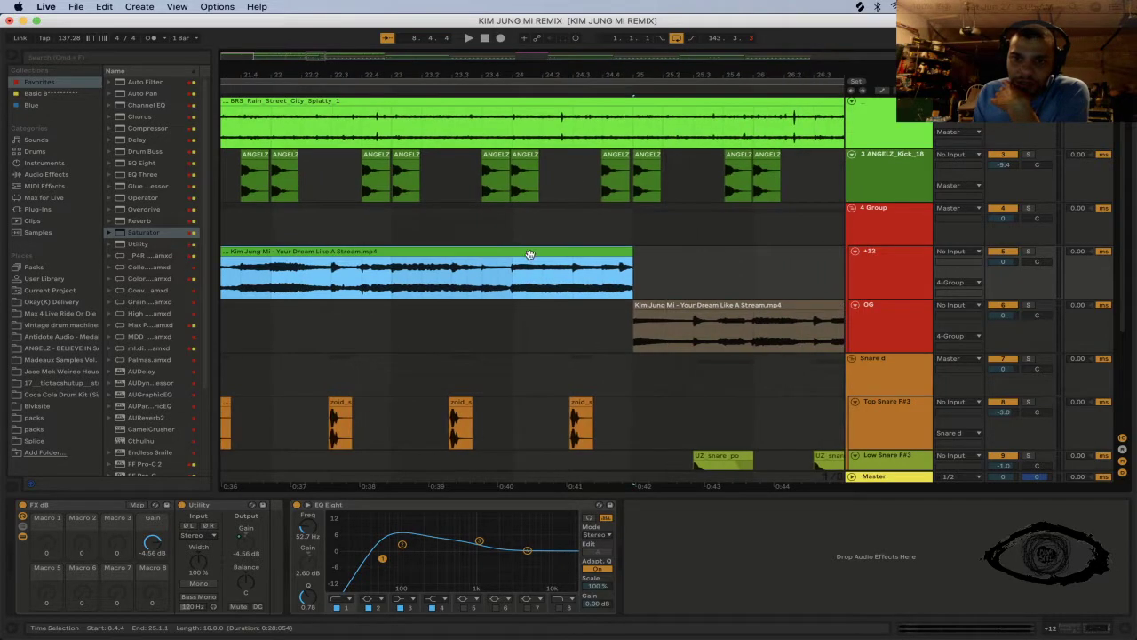
click(515, 335)
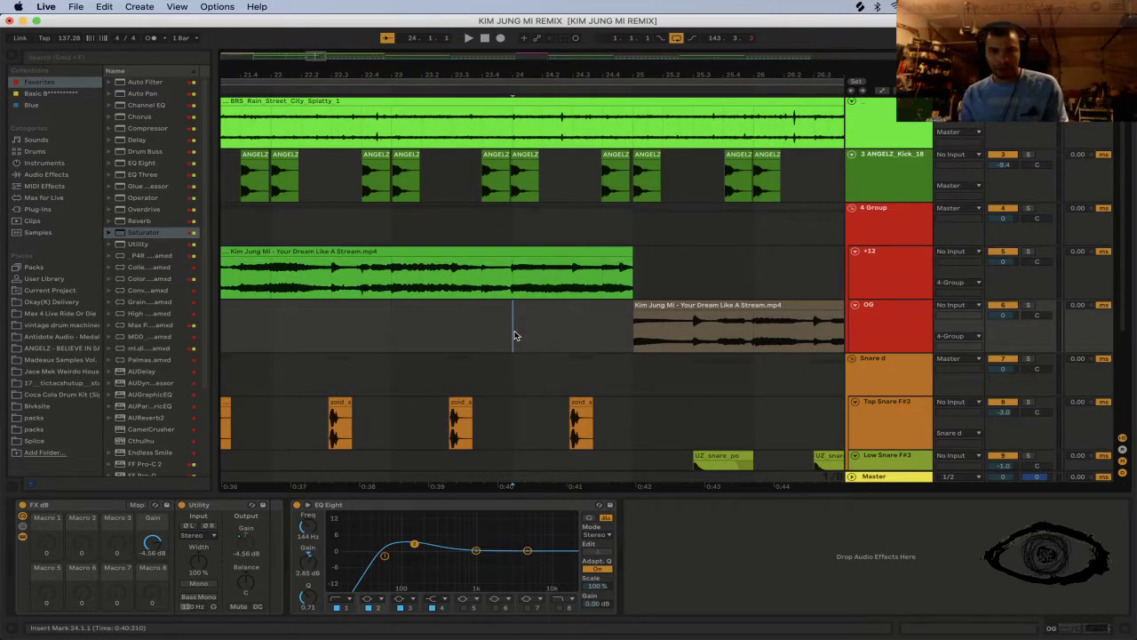
key(Tab)
right_click(513, 334)
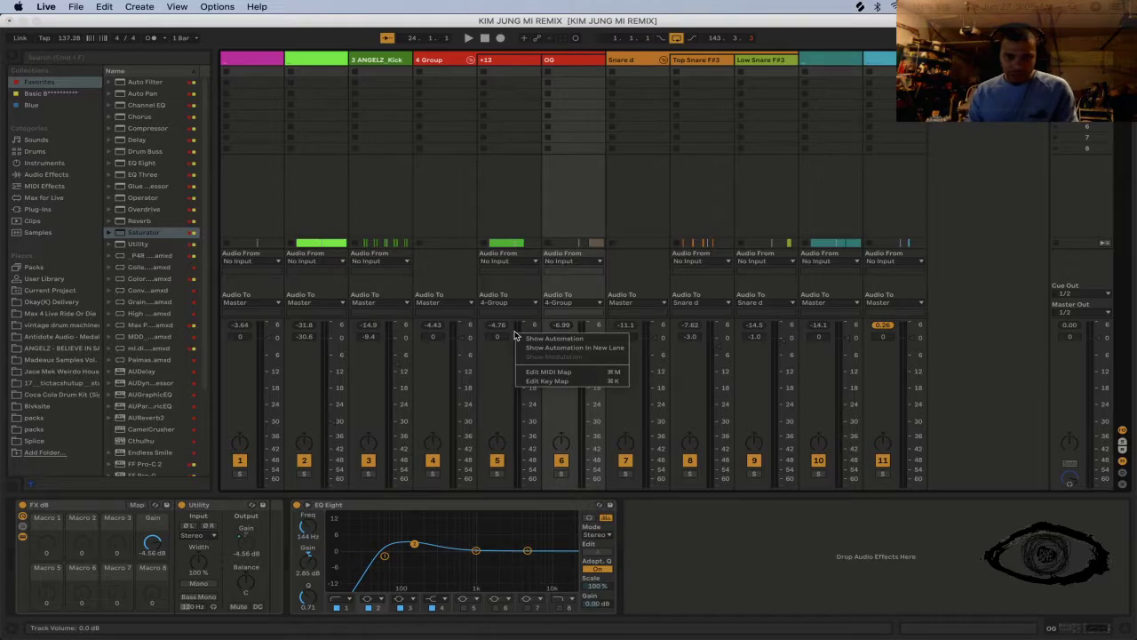
click(476, 226)
key(space)
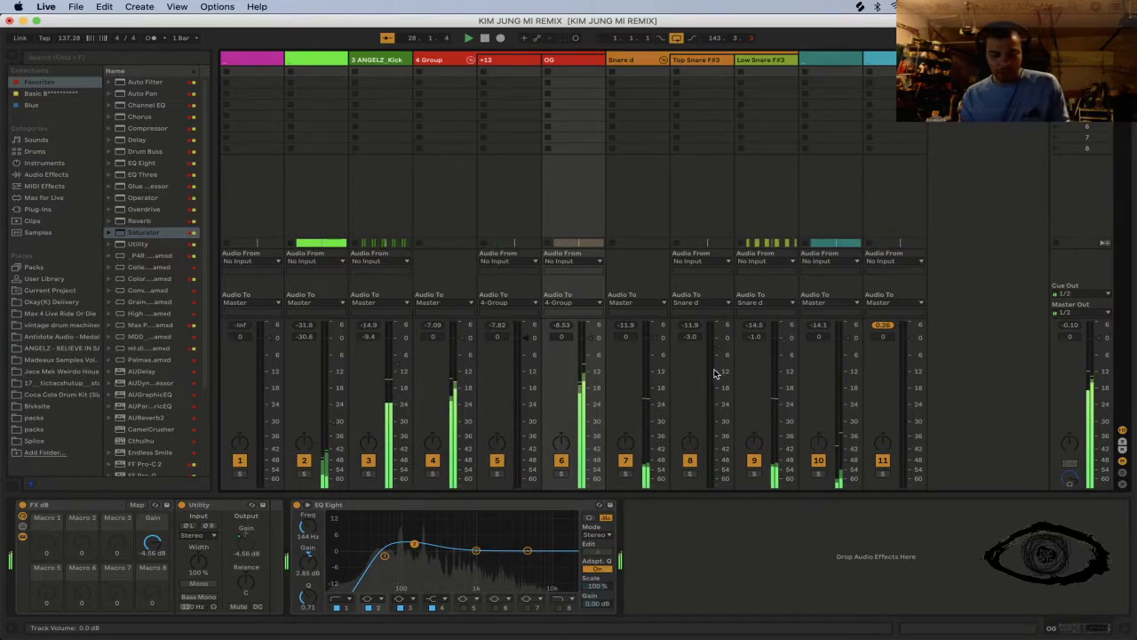
key(space)
key(Tab)
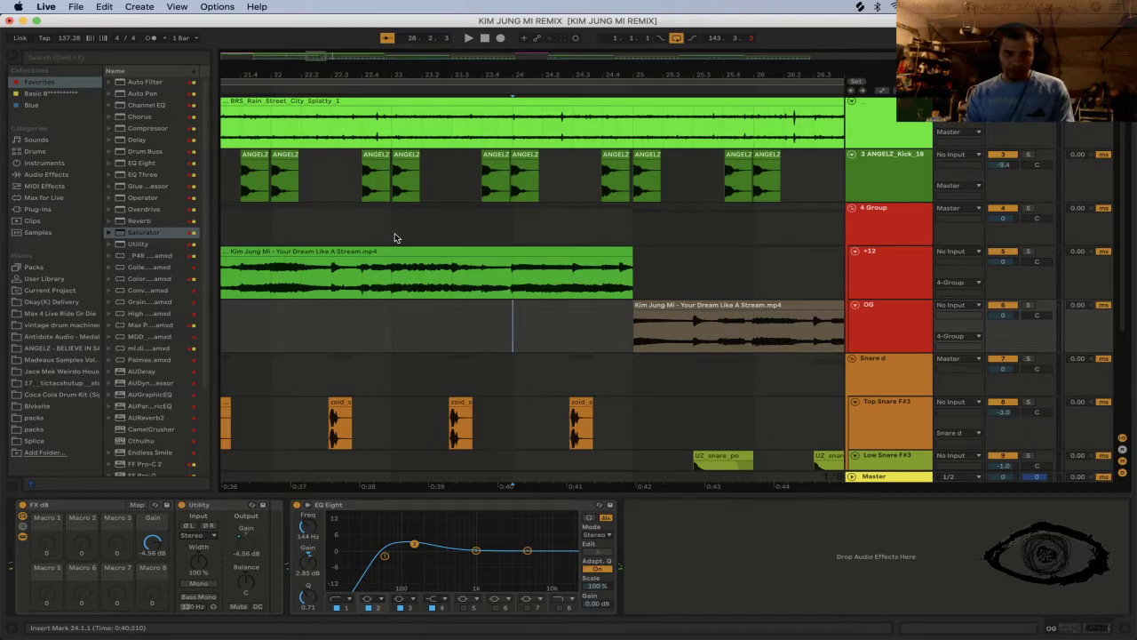
Step: Add a second Compressor after the sidechained one on the 4 Group track and set its threshold to 3 dB while auditioning it
click(871, 232)
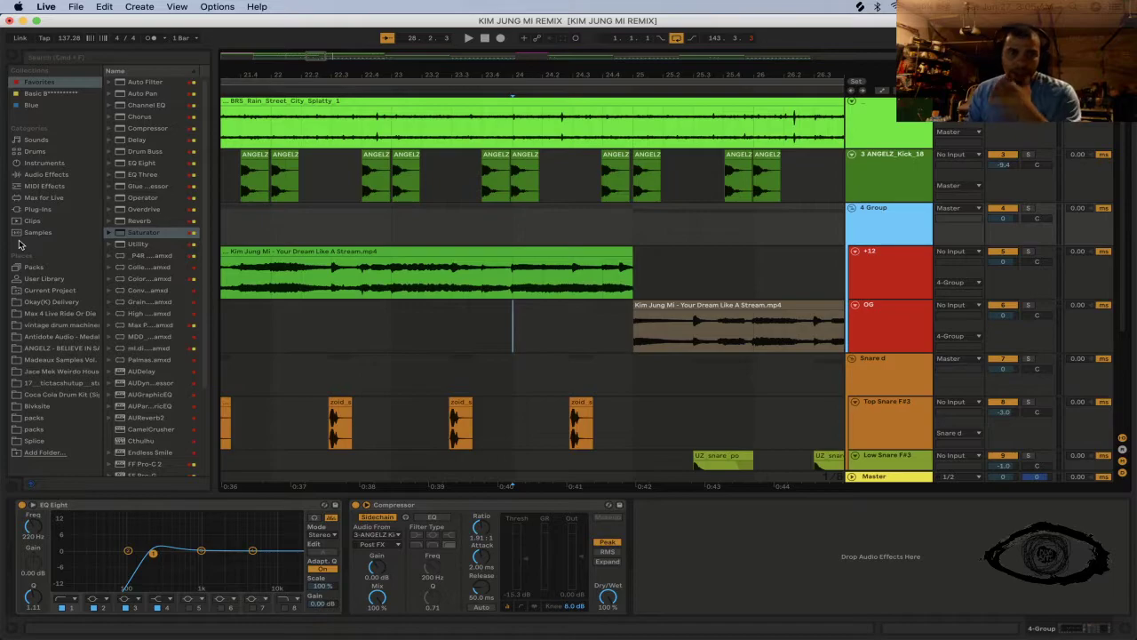
double_click(125, 130)
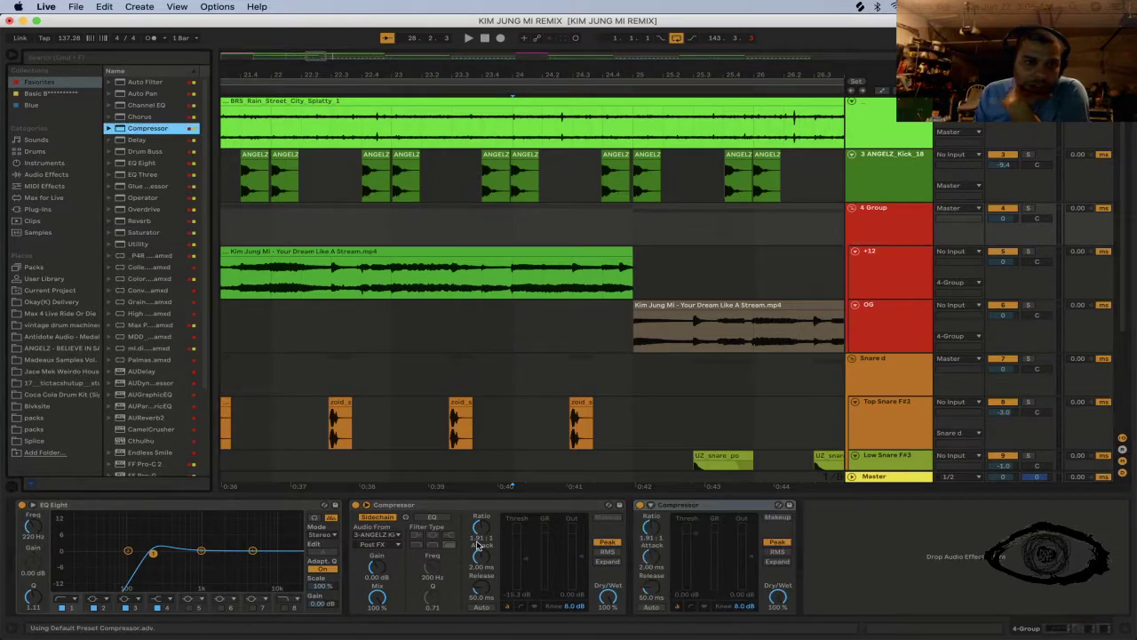
click(700, 541)
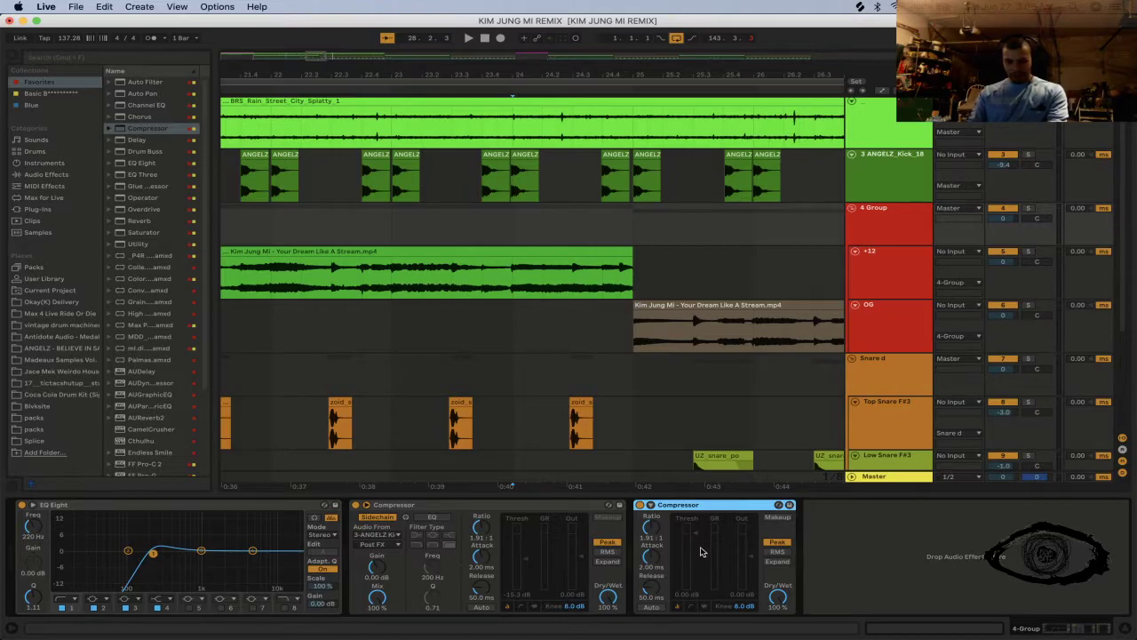
key(space)
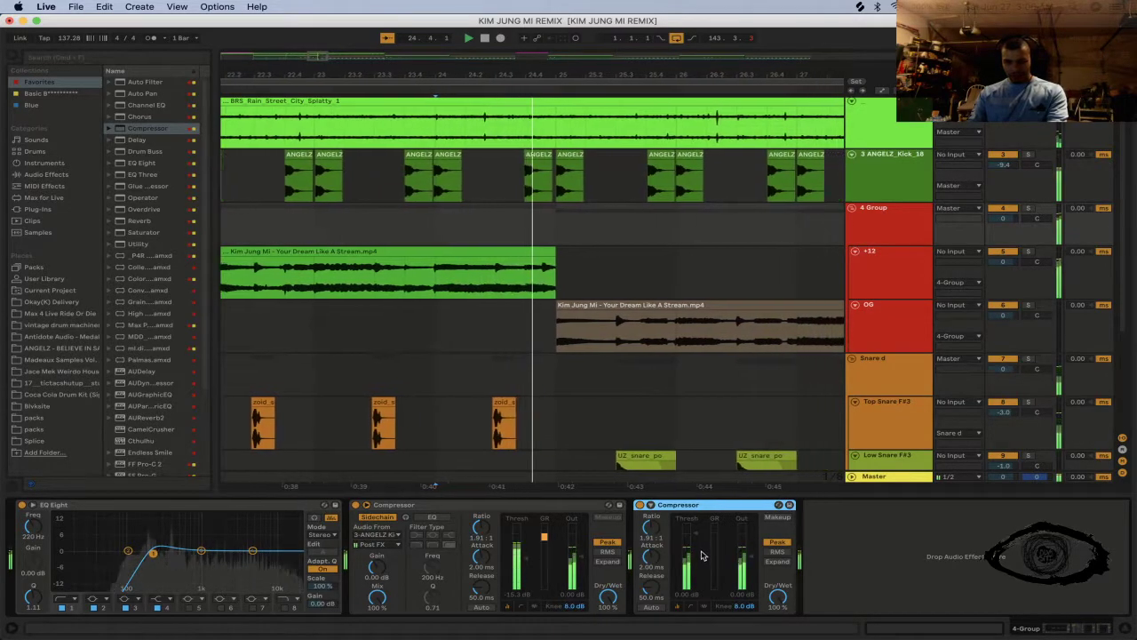
key(space)
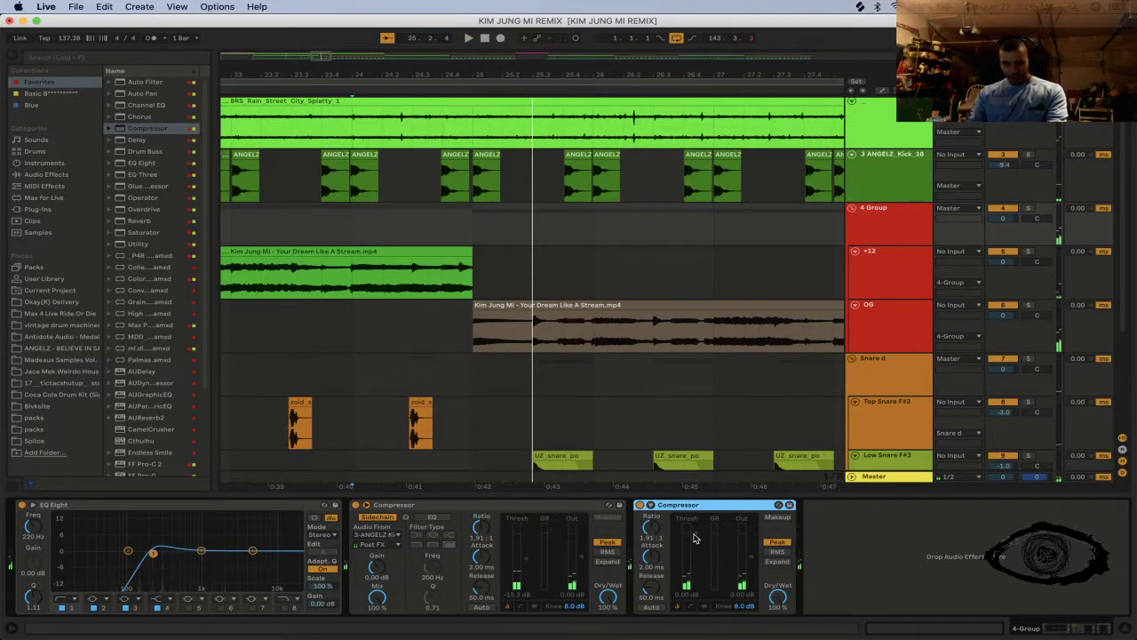
key(space)
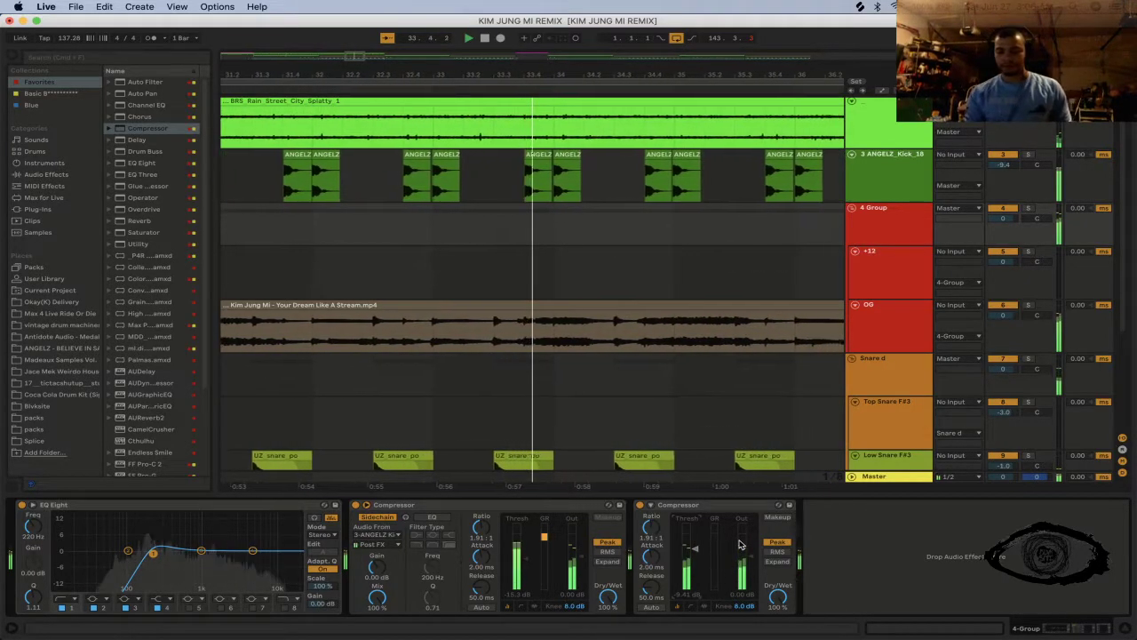
key(space)
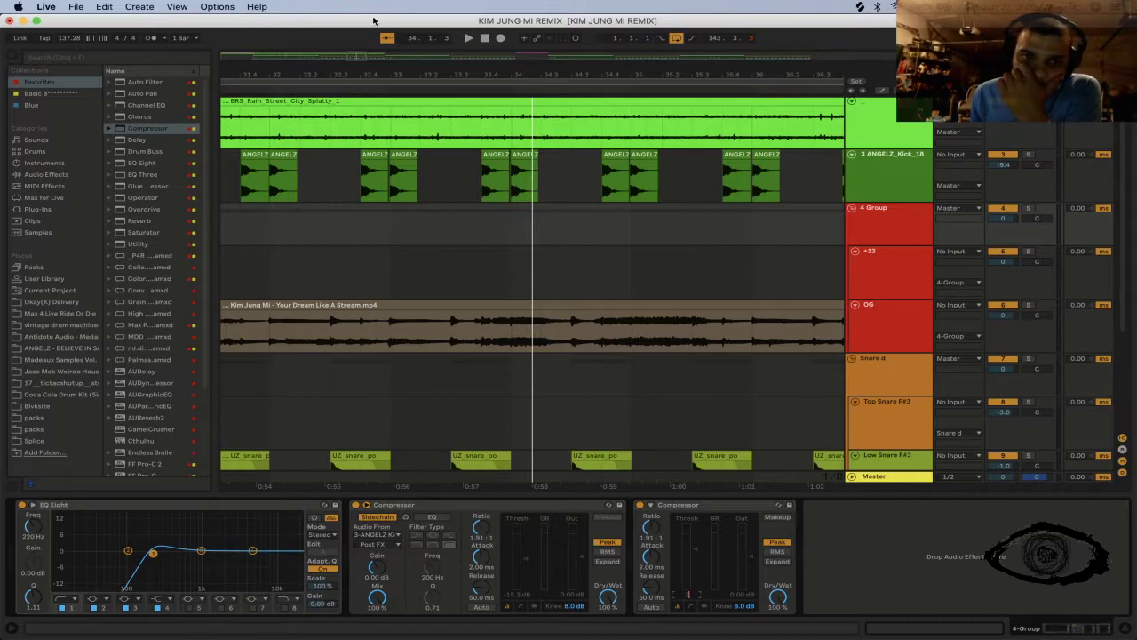
Step: Play the arrangement from the start of the first +12 clip to hear the compressed group in context
double_click(373, 71)
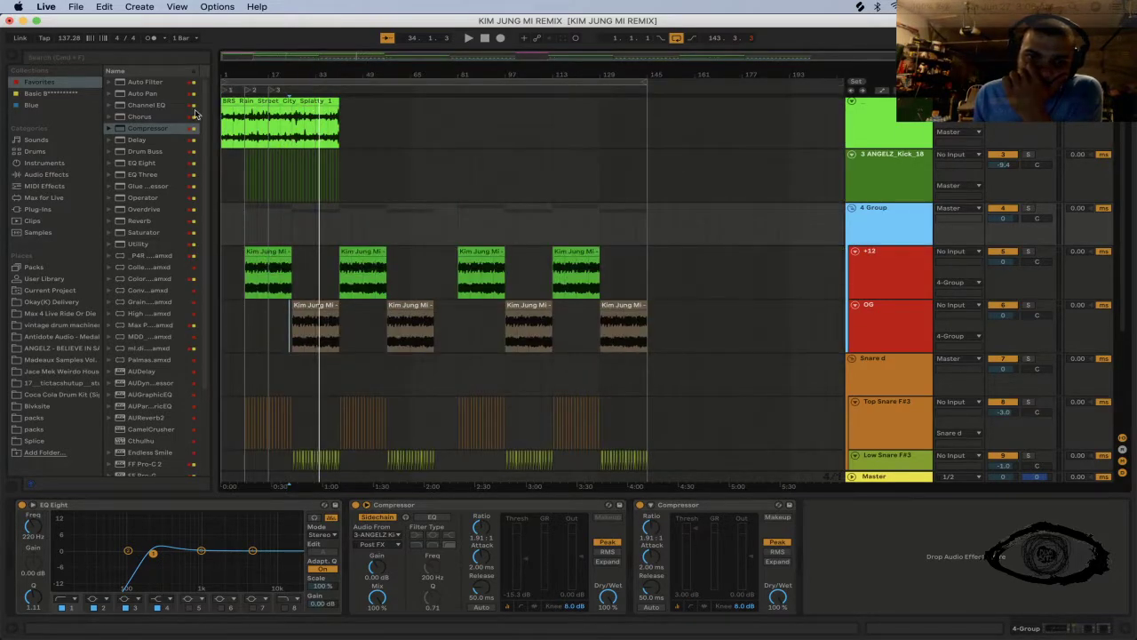
click(251, 252)
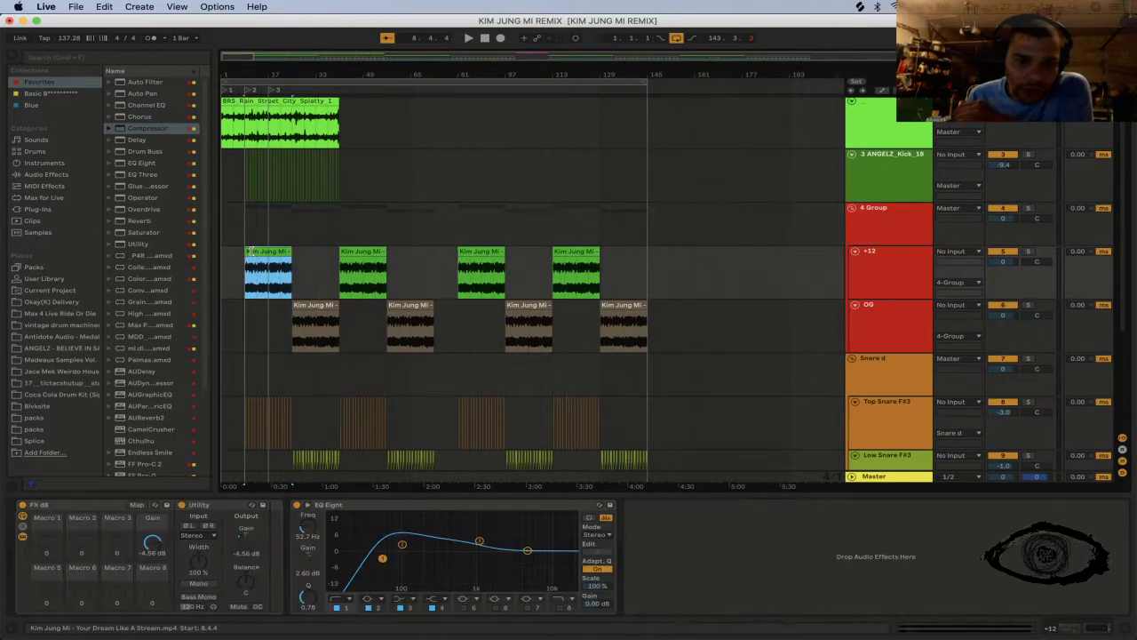
key(space)
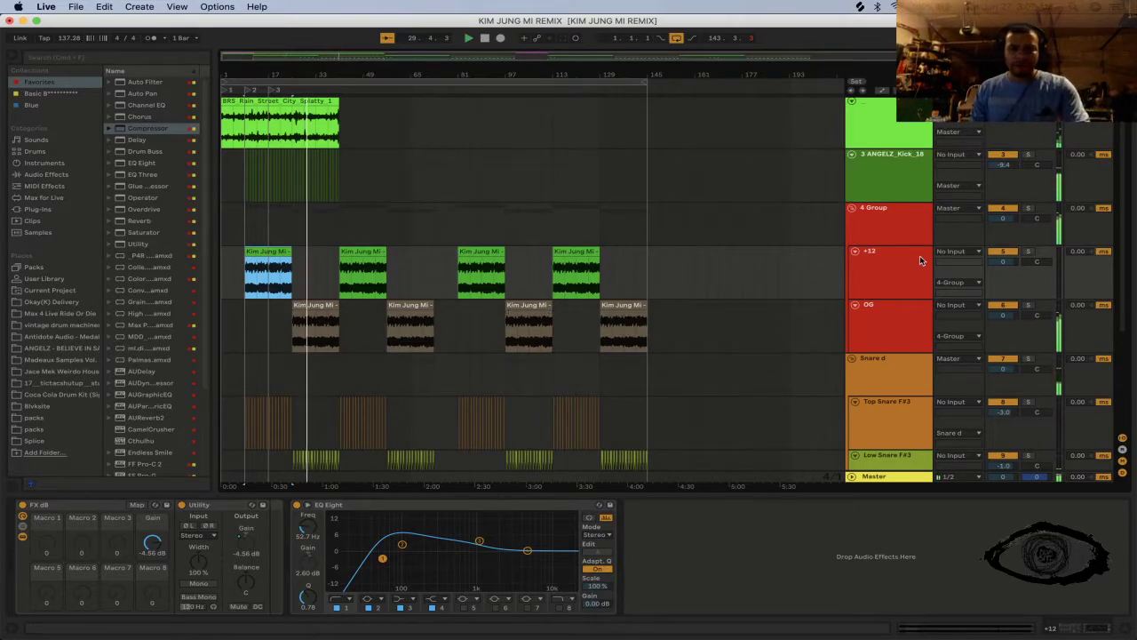
Step: Rename the group containing the +12 and OG tracks to "SAMPLE"
click(898, 225)
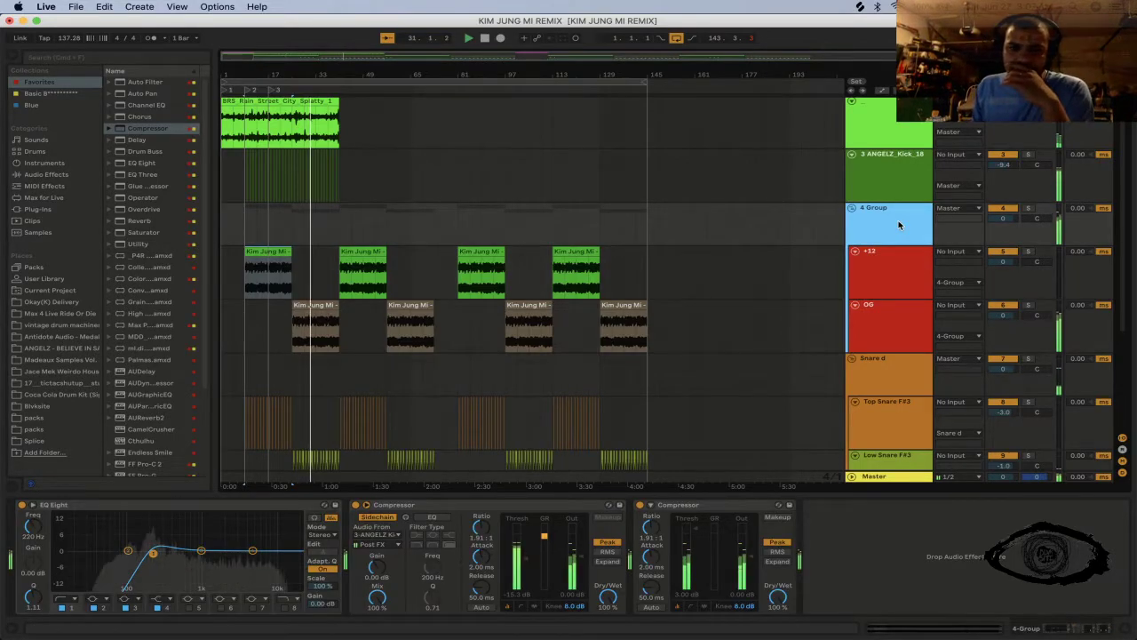
key(super+r)
text(SAMPLE)
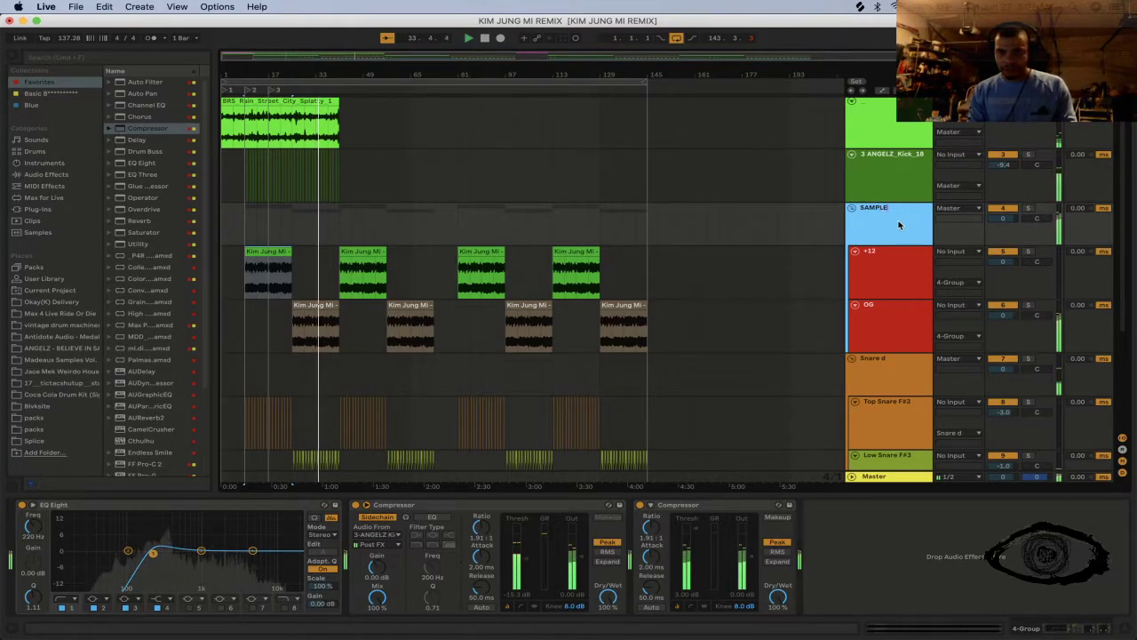
key(Return)
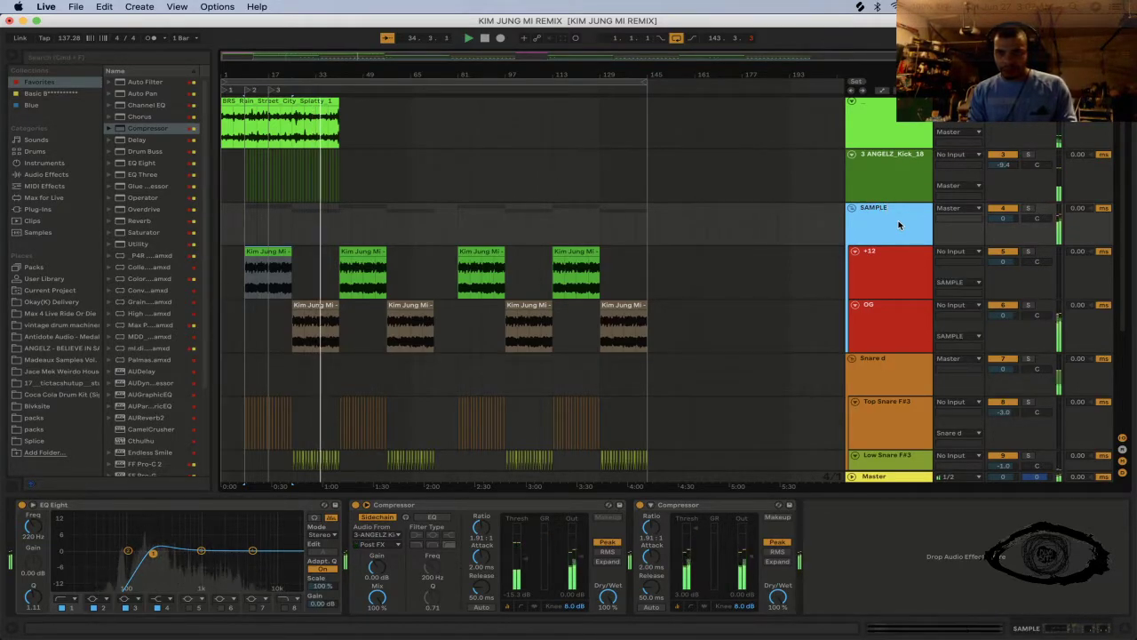
Step: Add the FF Pro-C 2 compressor to the Snare d group and set its knee to 12 dB
scroll(329, 347, down, 4)
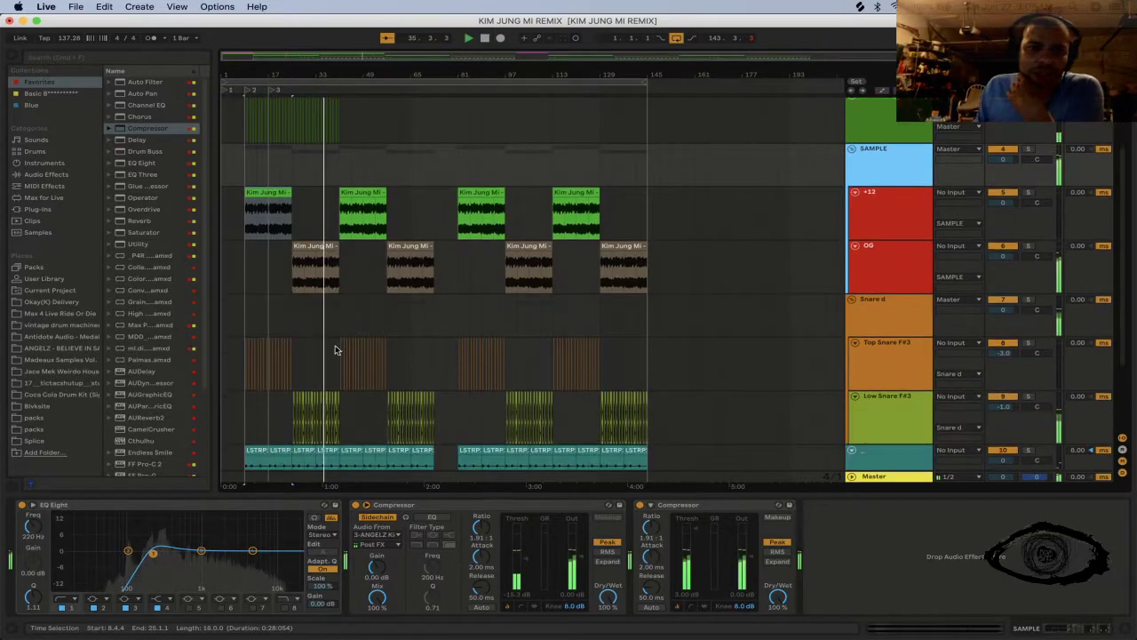
click(895, 288)
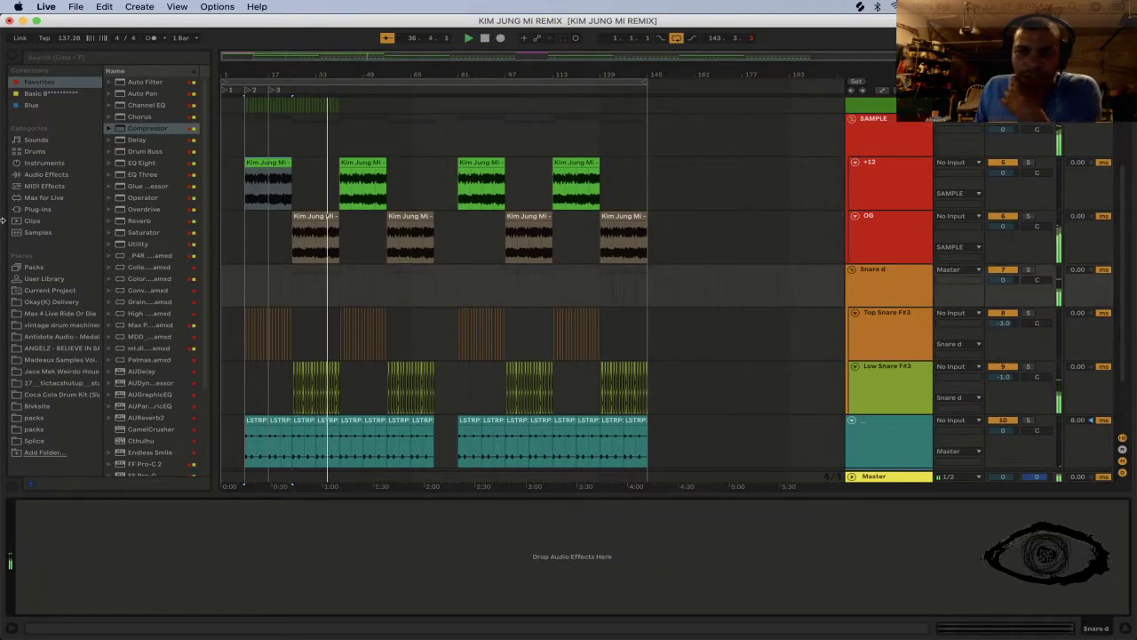
double_click(149, 469)
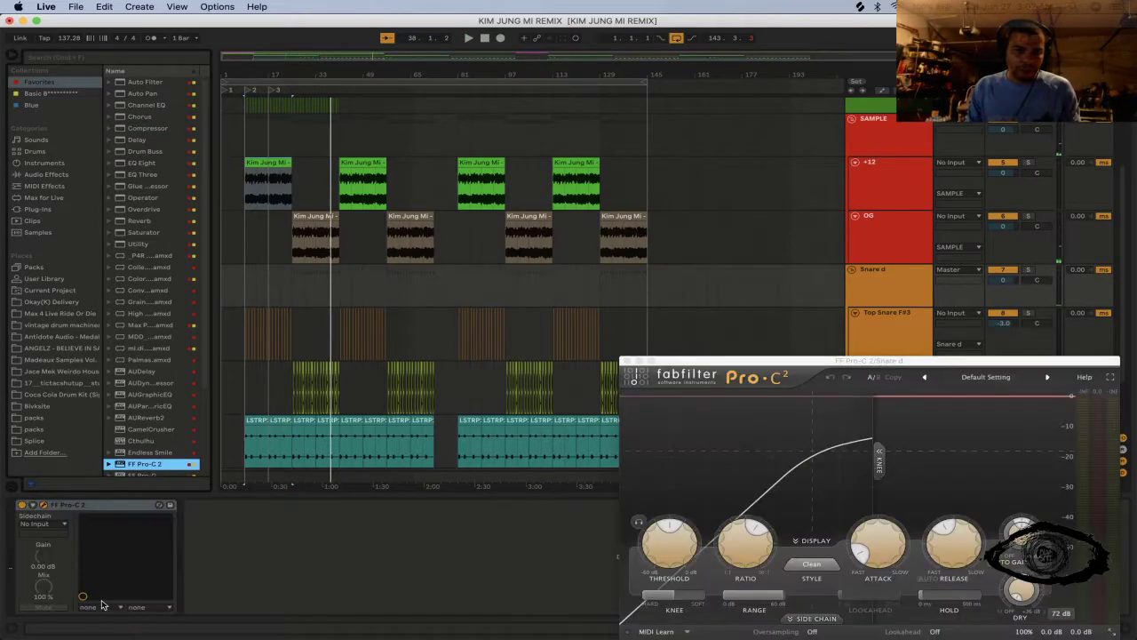
mouse_move(671, 601)
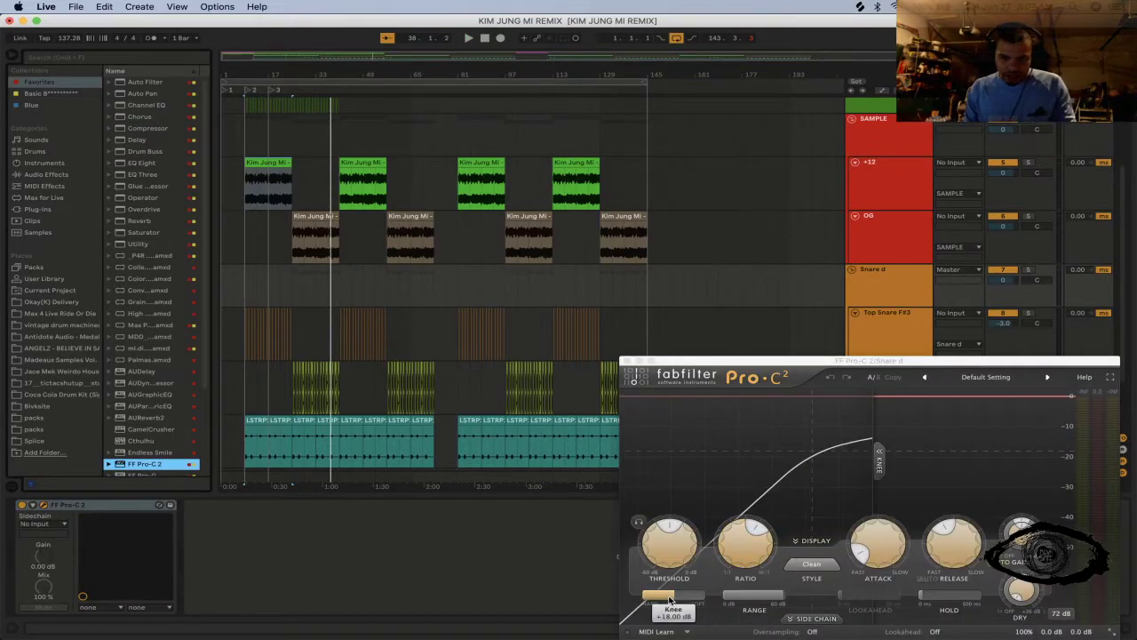
drag(670, 601, 650, 602)
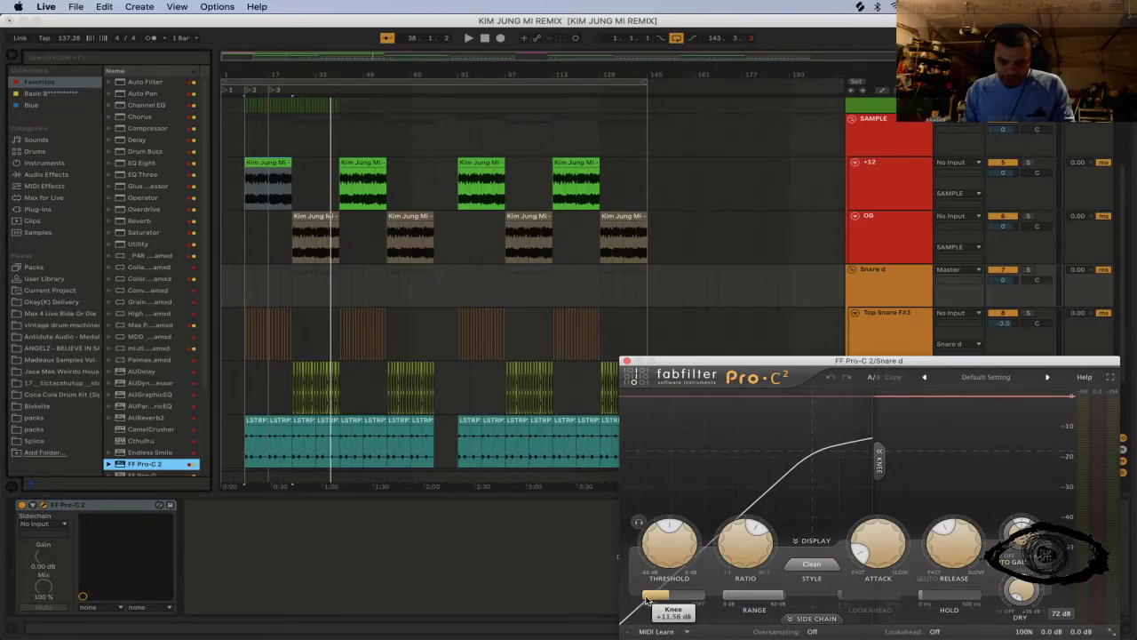
double_click(647, 601)
text(12)
key(Return)
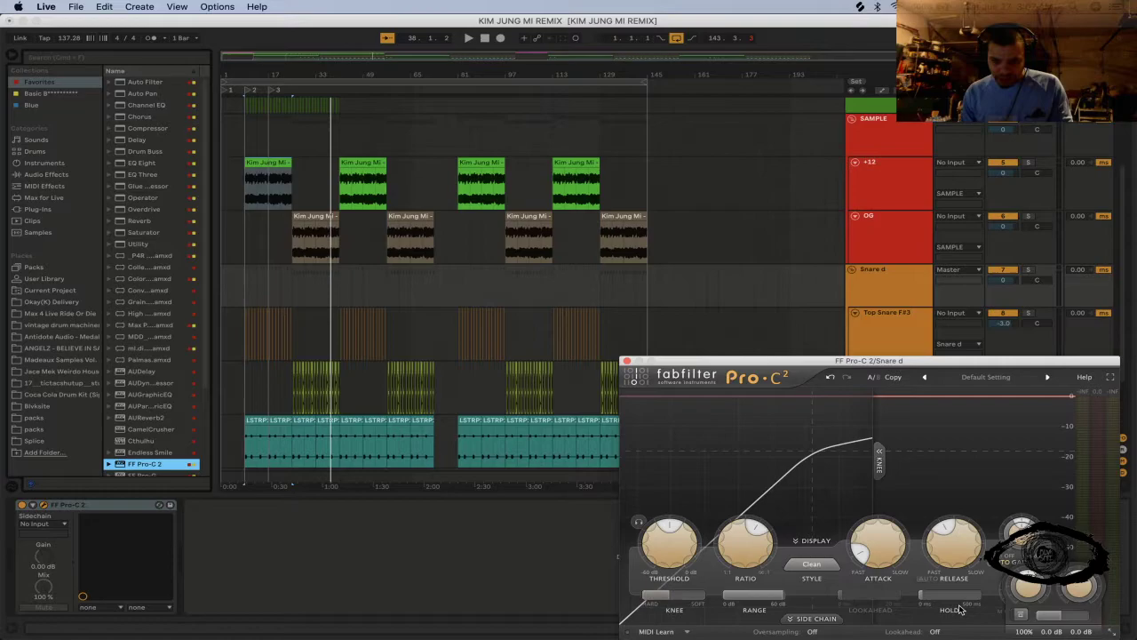
Step: Set the Pro-C 2 oversampling to 4x and turn lookahead on
click(812, 631)
click(823, 627)
click(934, 631)
click(942, 628)
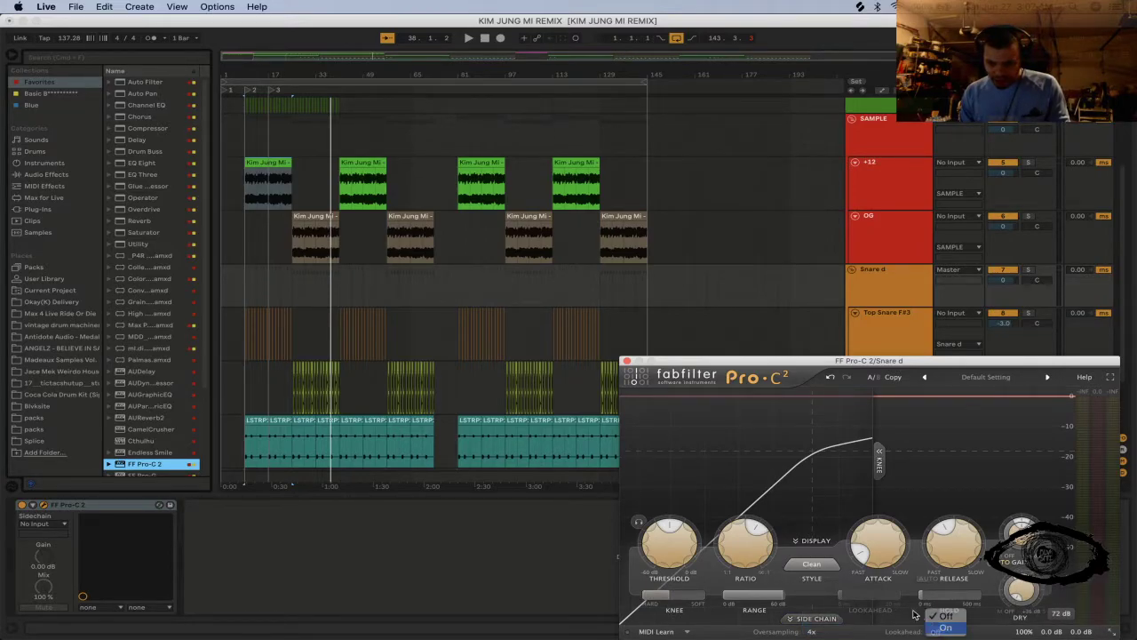
Step: Set the attack of the Pro-C 2 on the Snare d group to 5 ms
double_click(871, 532)
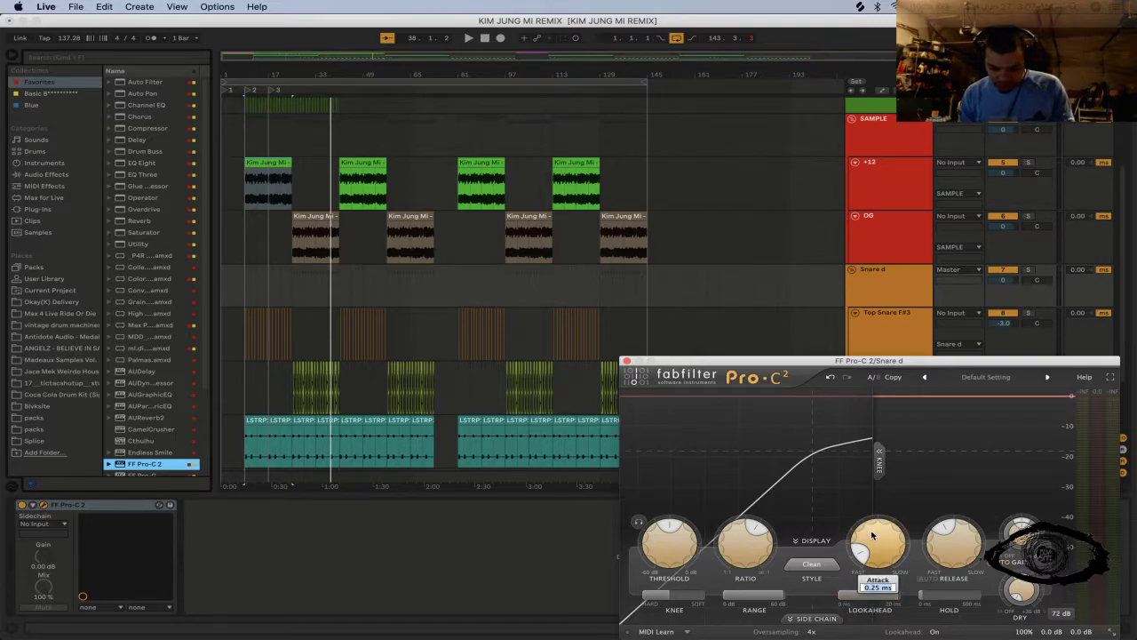
text(5)
key(Return)
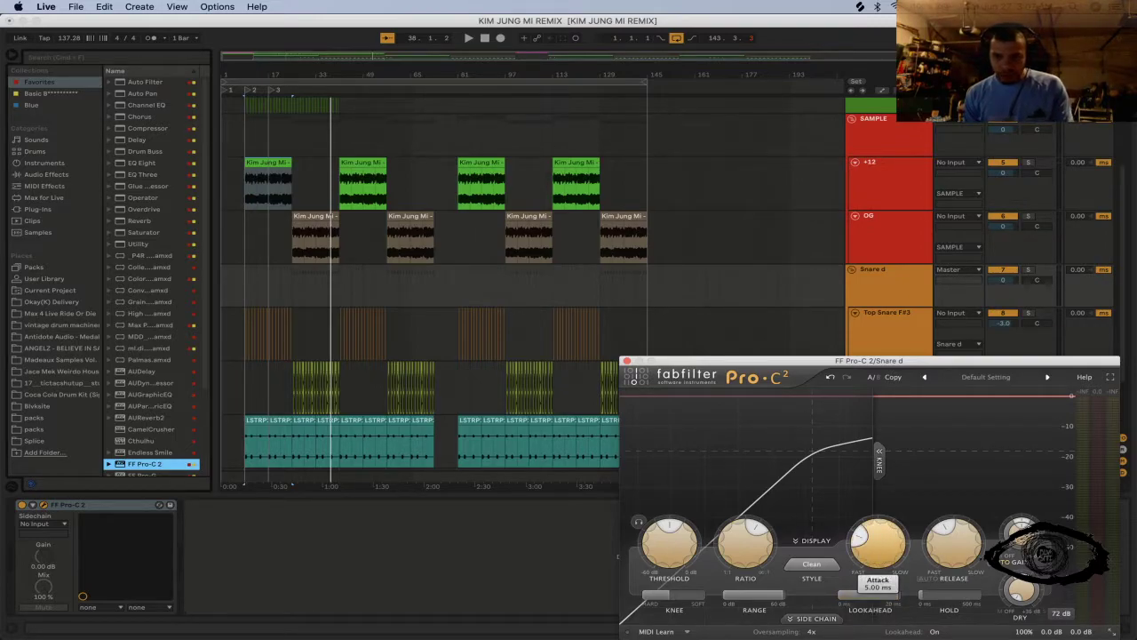
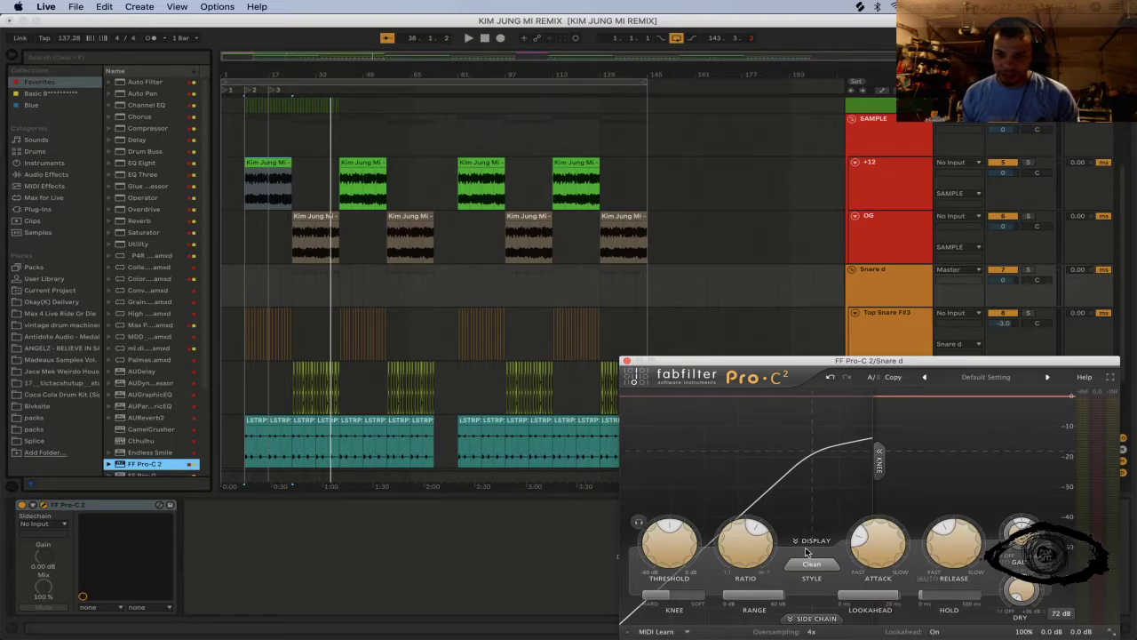
Step: Raise the Pro-C 2 output gain slightly while the selected section plays, and close the compressor window
drag(860, 360, 651, 246)
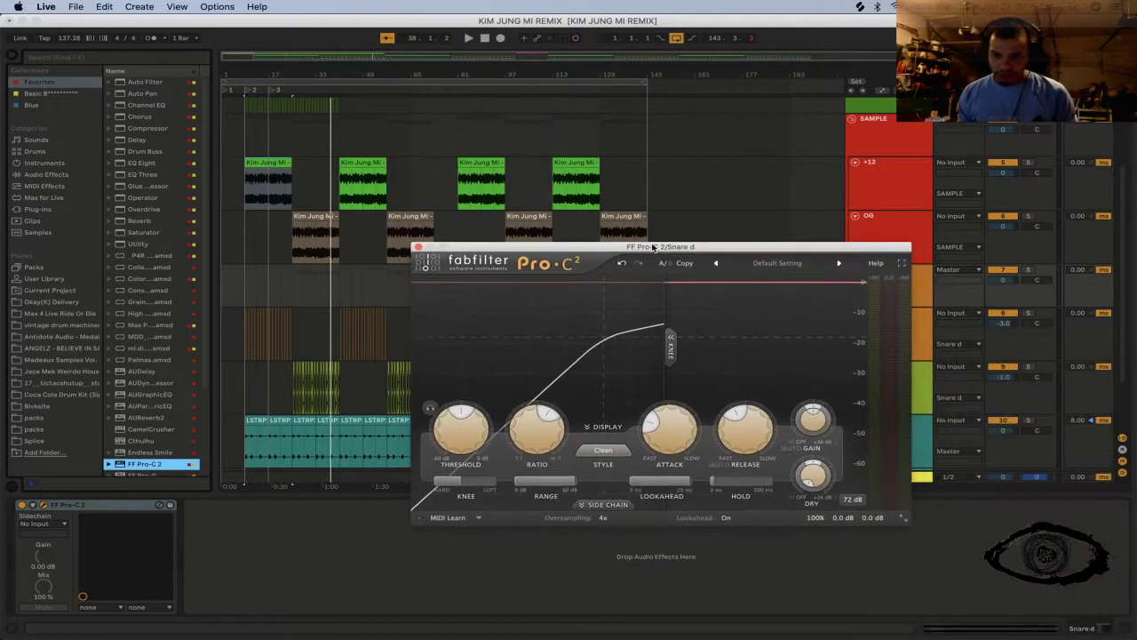
key(space)
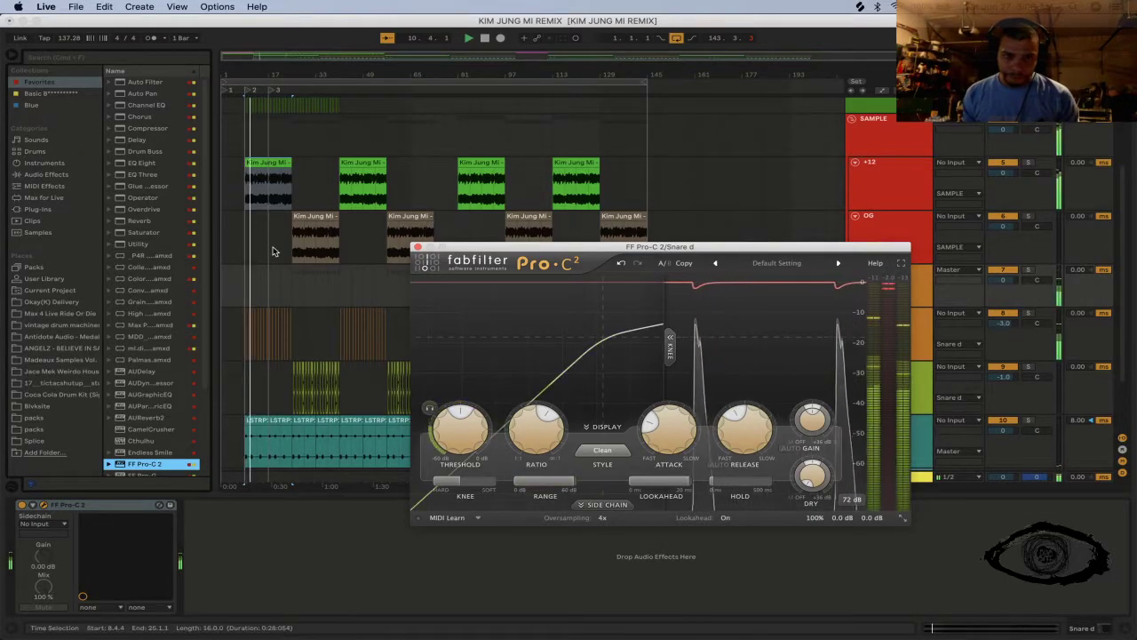
mouse_move(474, 439)
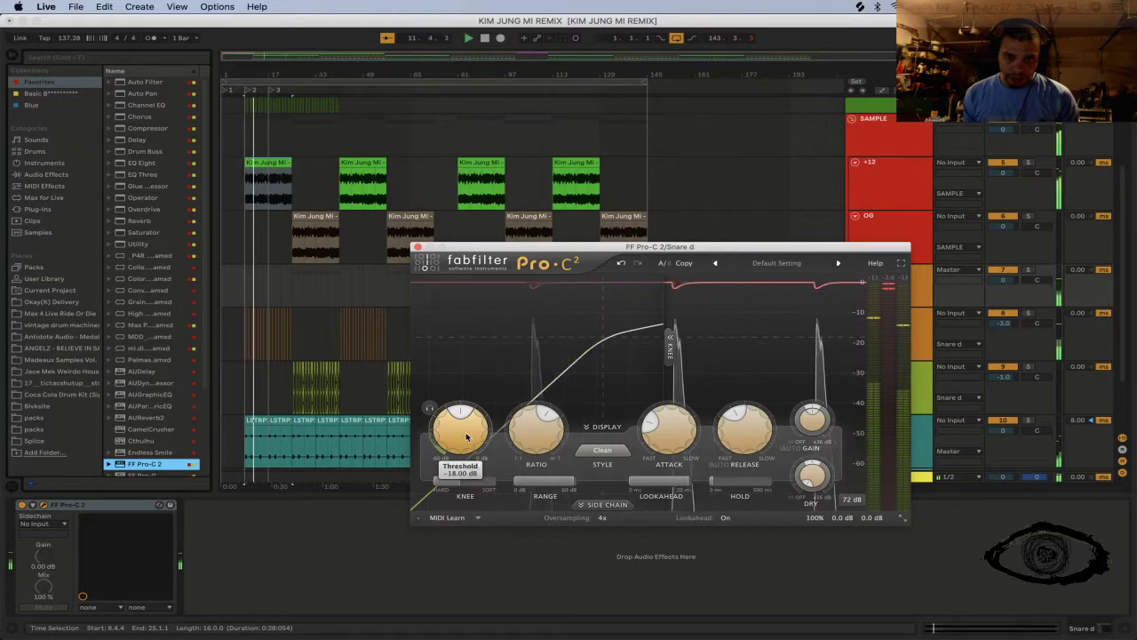
mouse_move(757, 439)
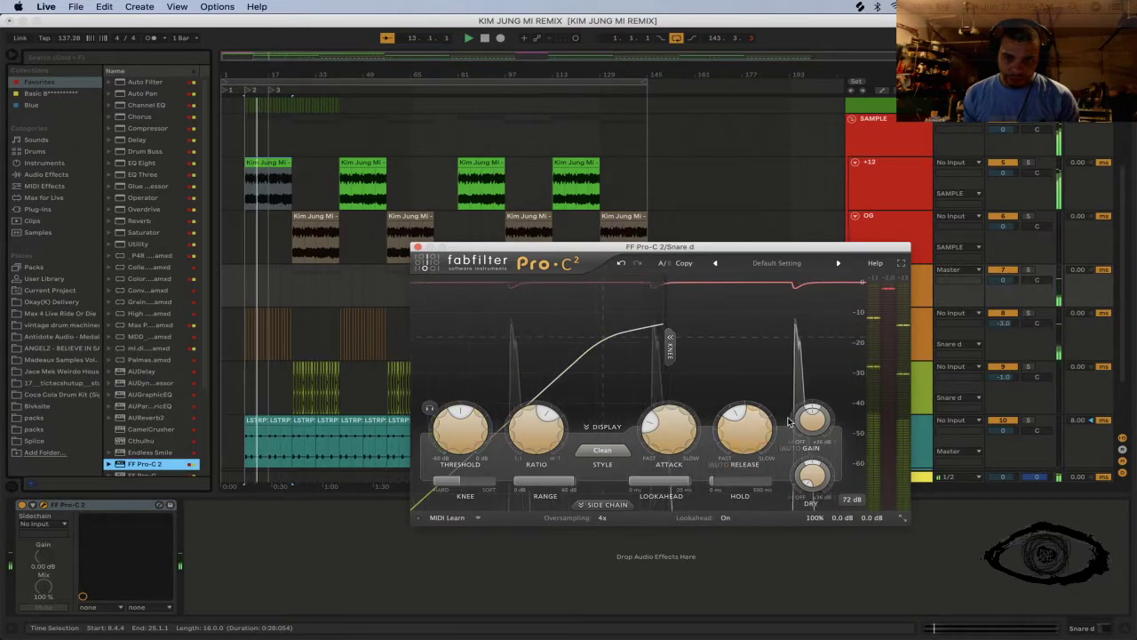
mouse_move(813, 422)
drag(814, 423, 811, 391)
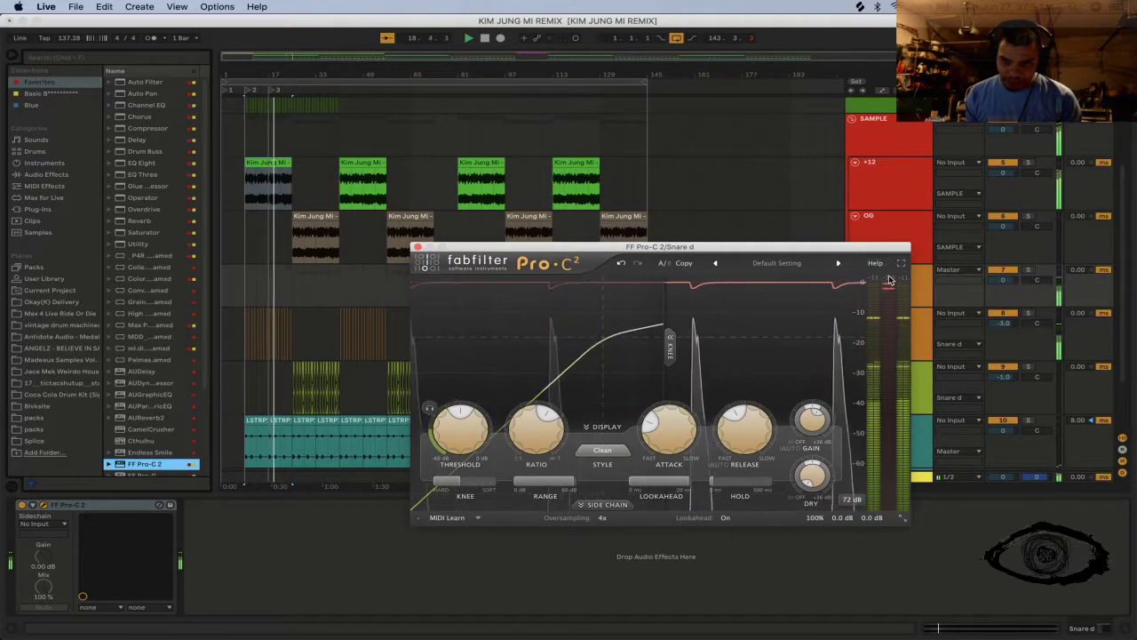
click(418, 246)
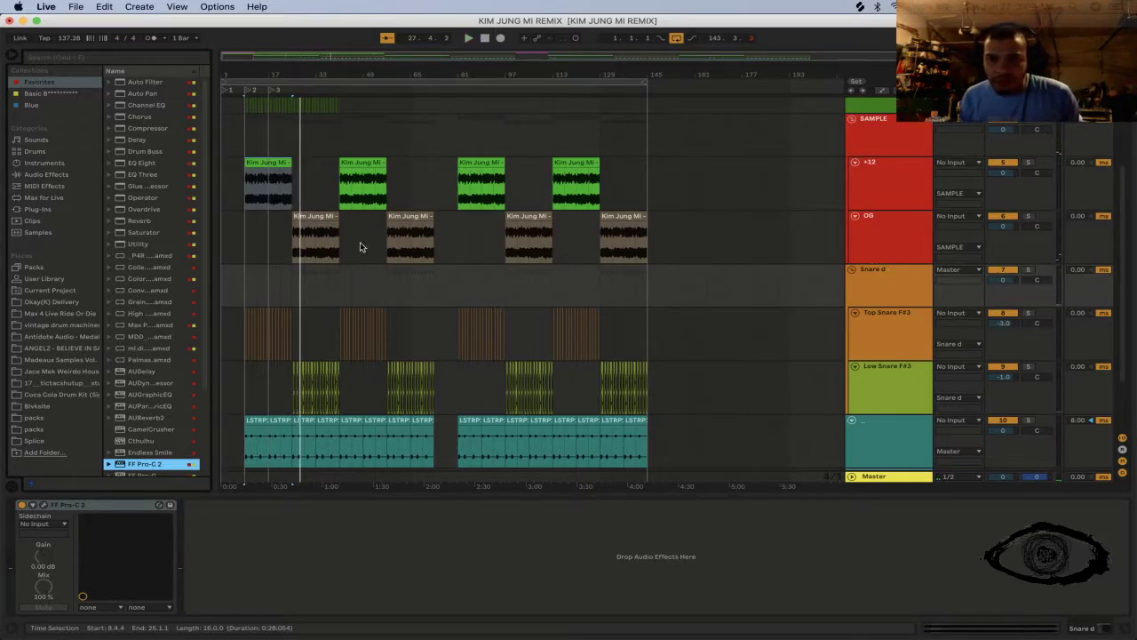
Step: Add the FF Pro-Q 3 equalizer to the end of the Top Snare F#3 device chain
key(super+t)
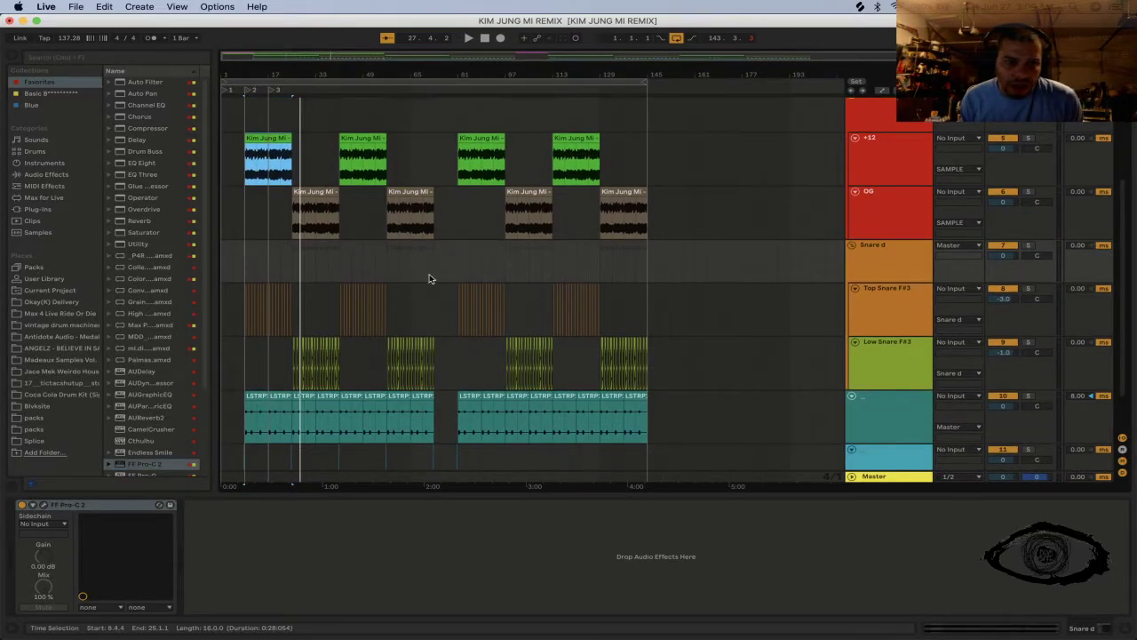
click(868, 306)
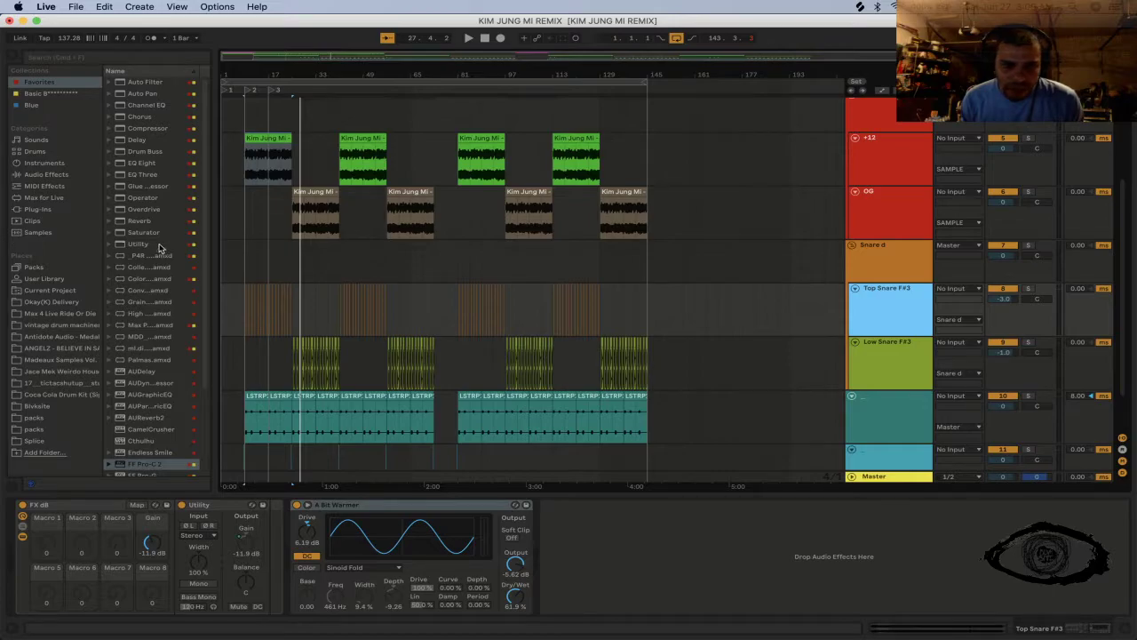
scroll(152, 313, down, 5)
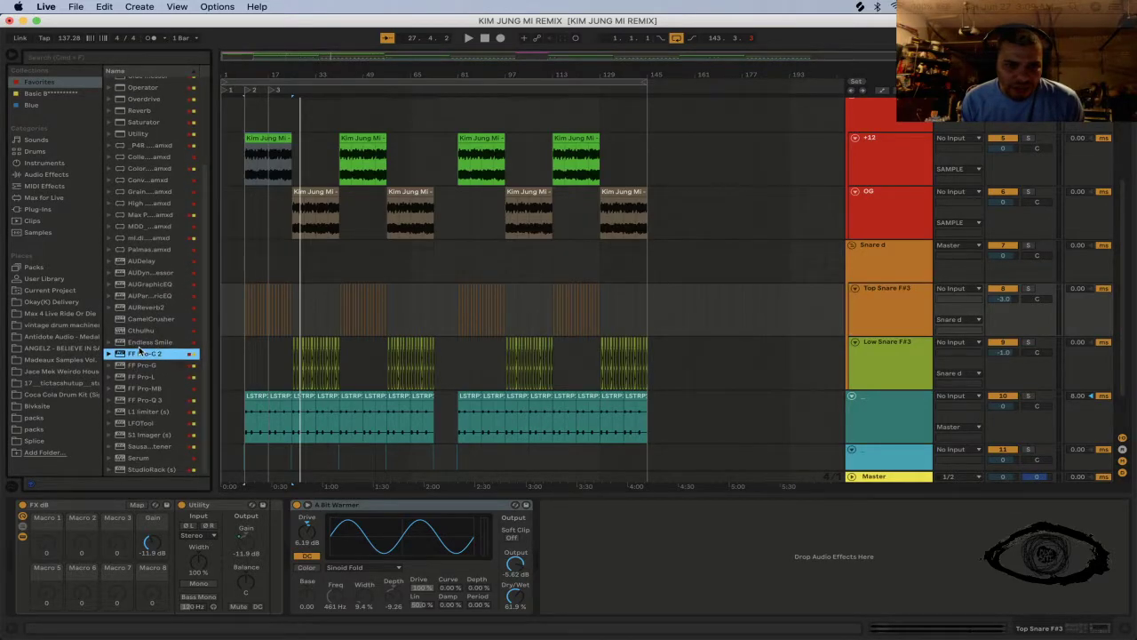
click(155, 401)
key(Return)
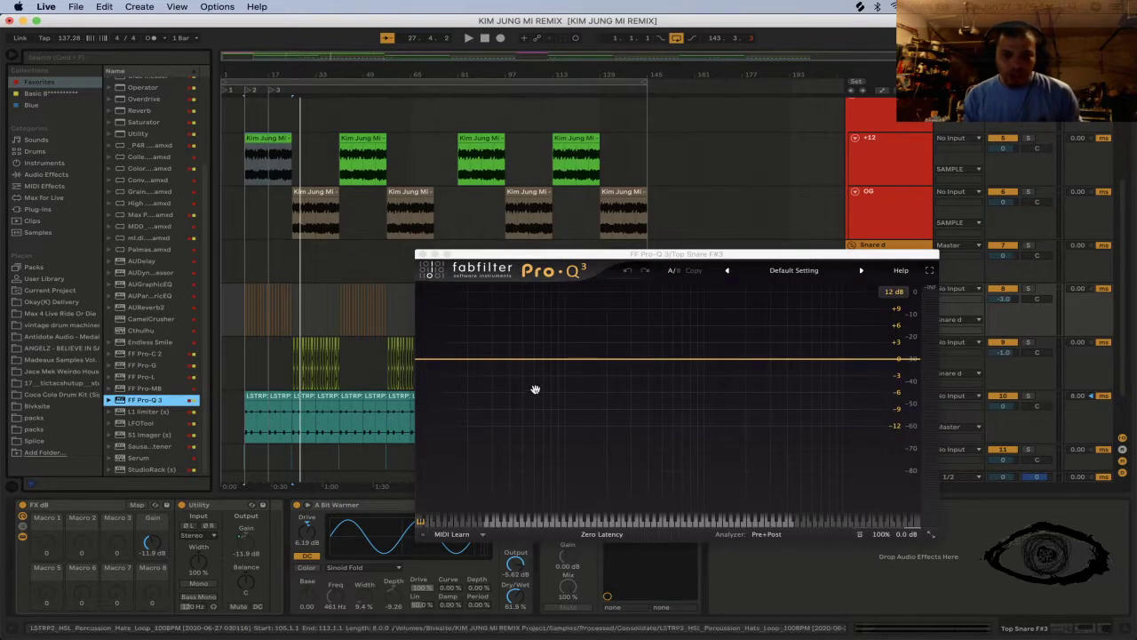
Step: Play from bar 9 and create a bell cut of about -2.8 dB on the snare's low resonance at about 364 Hz
click(246, 270)
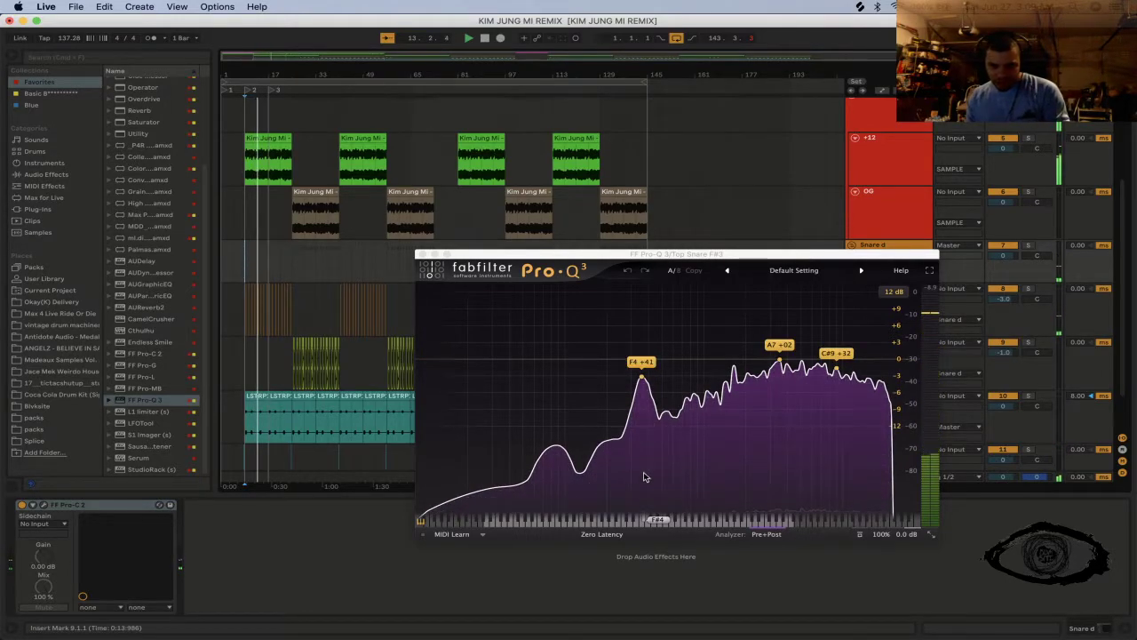
click(642, 377)
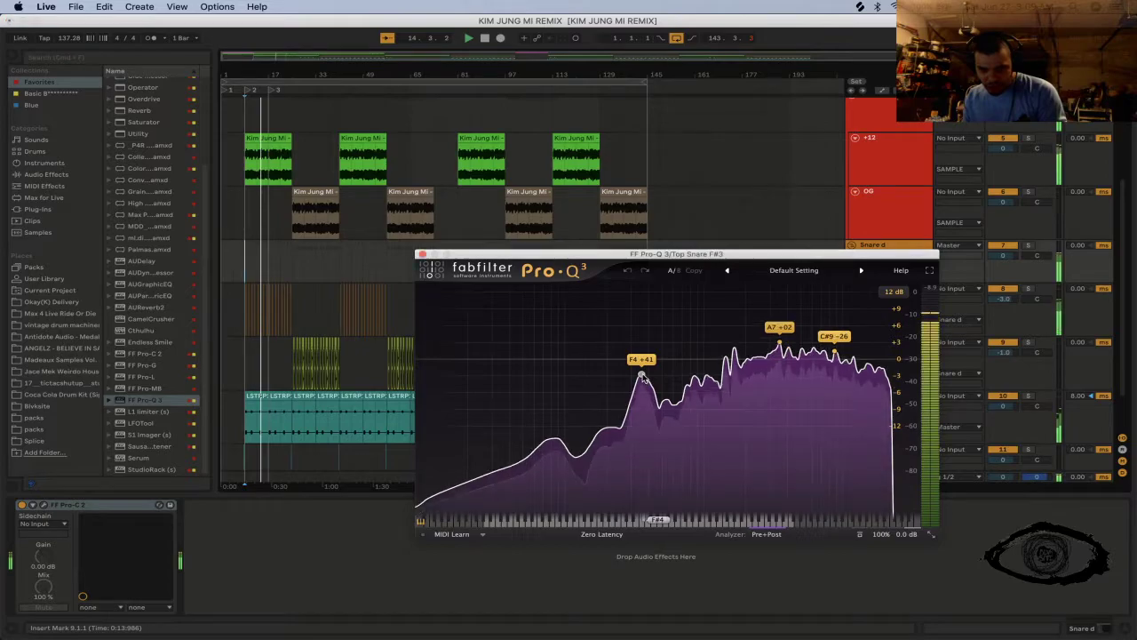
double_click(641, 375)
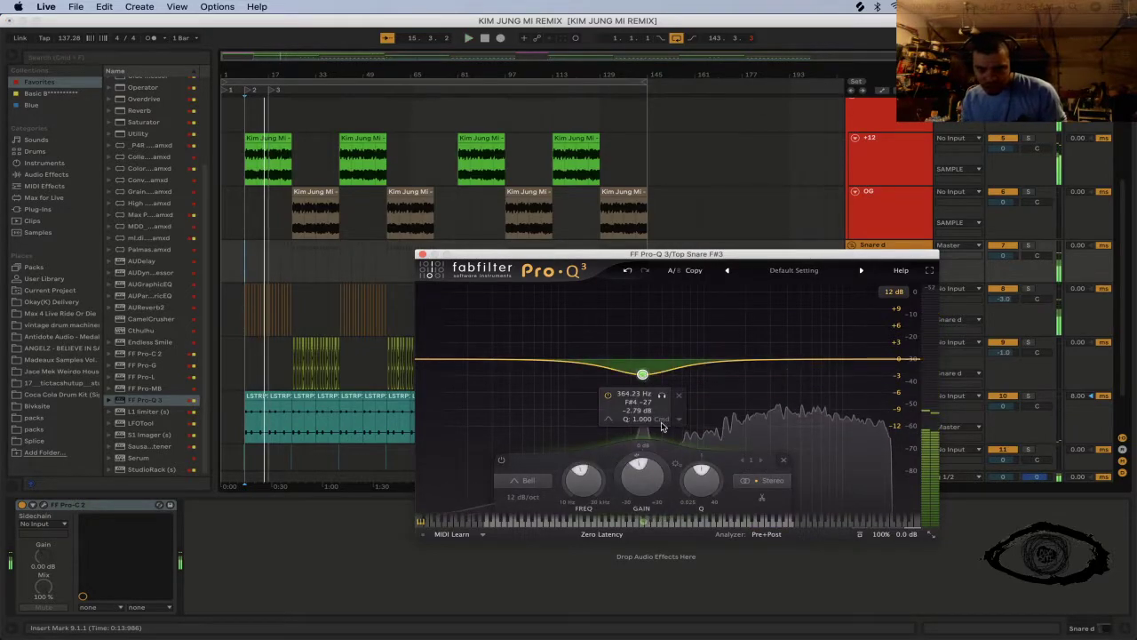
key(space)
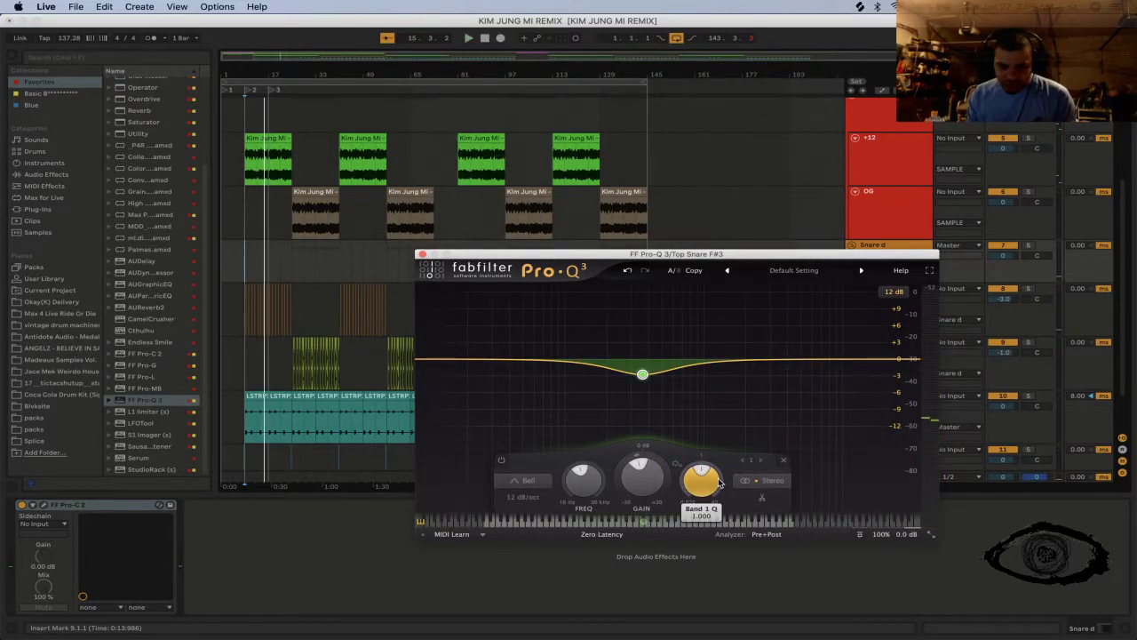
Step: Set the bell band's Q to 12 and its gain to -6 dB, and close the Pro-Q 3 window
double_click(720, 481)
text(12)
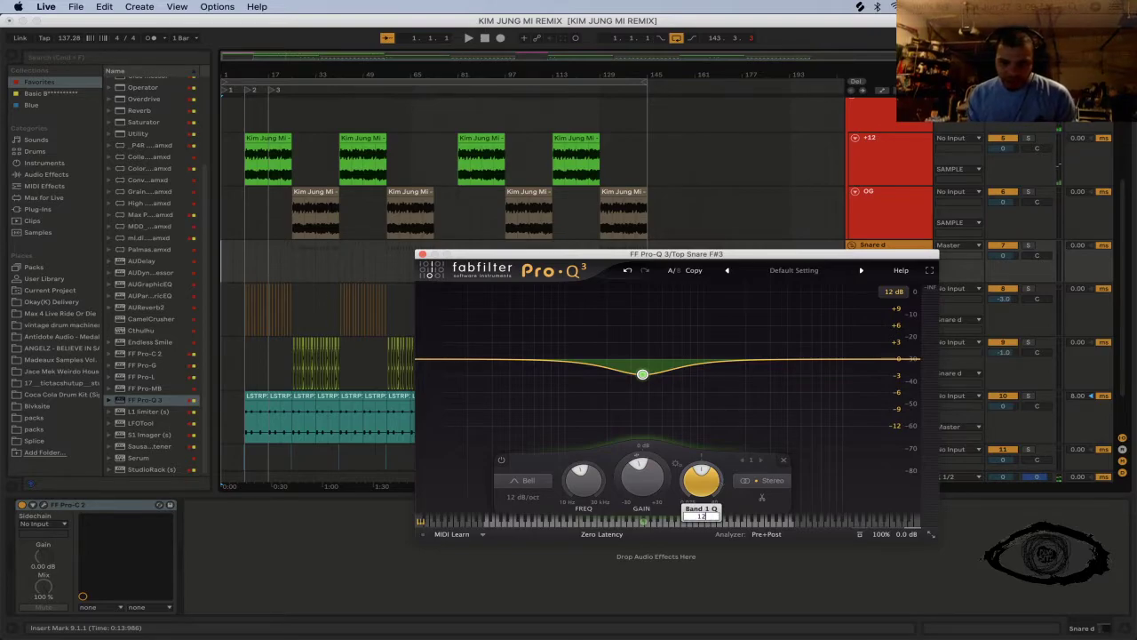
key(Return)
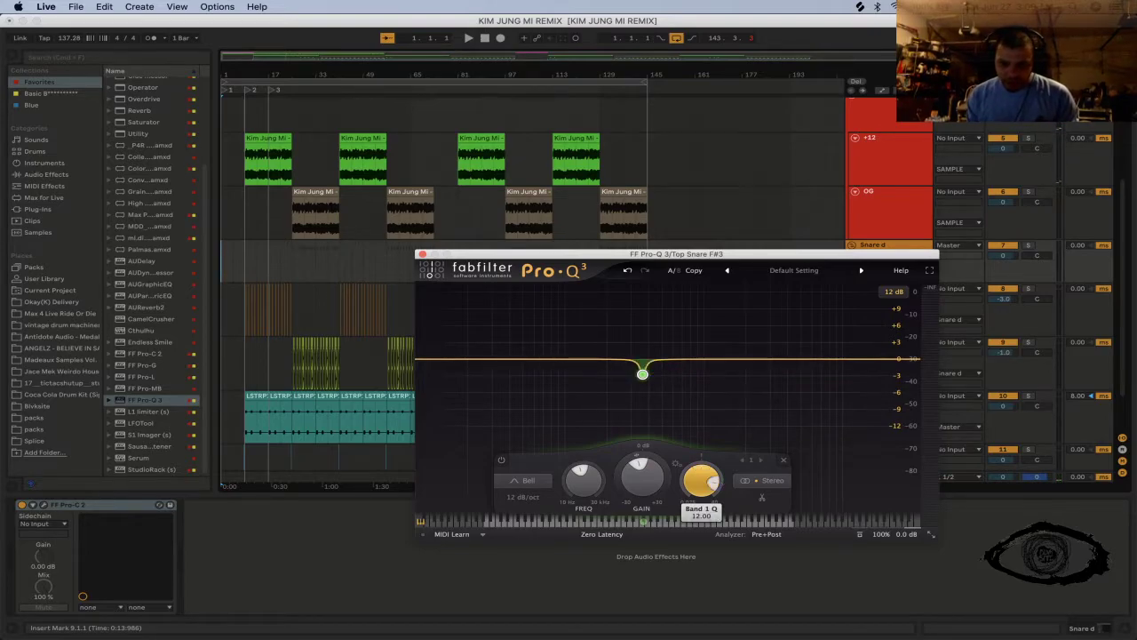
double_click(627, 478)
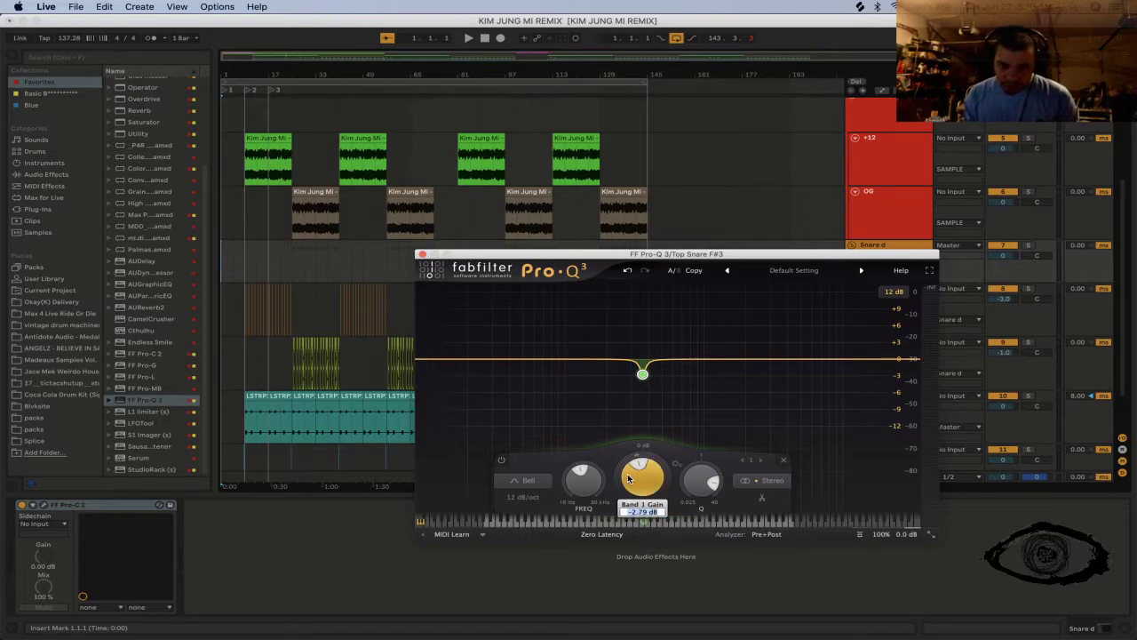
text(-)
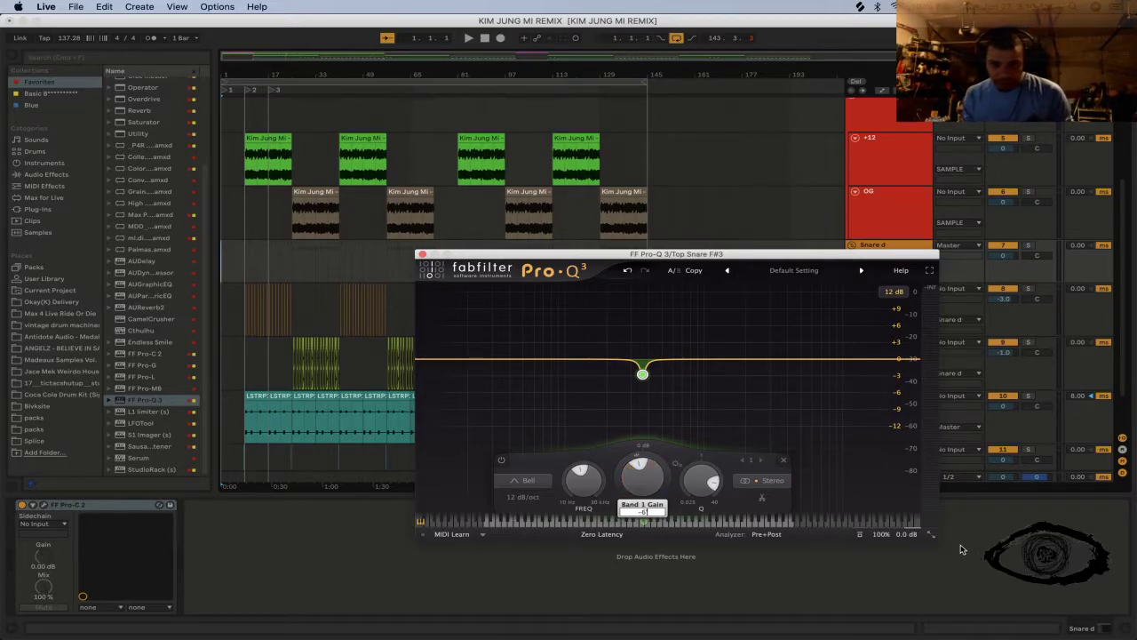
text(6)
key(Return)
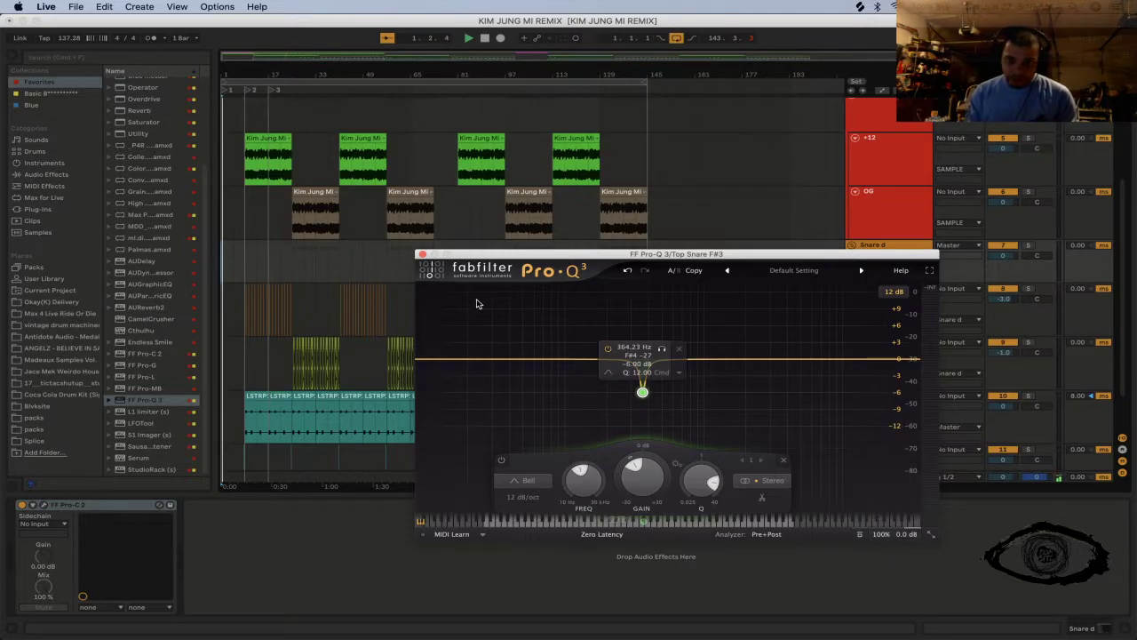
click(422, 254)
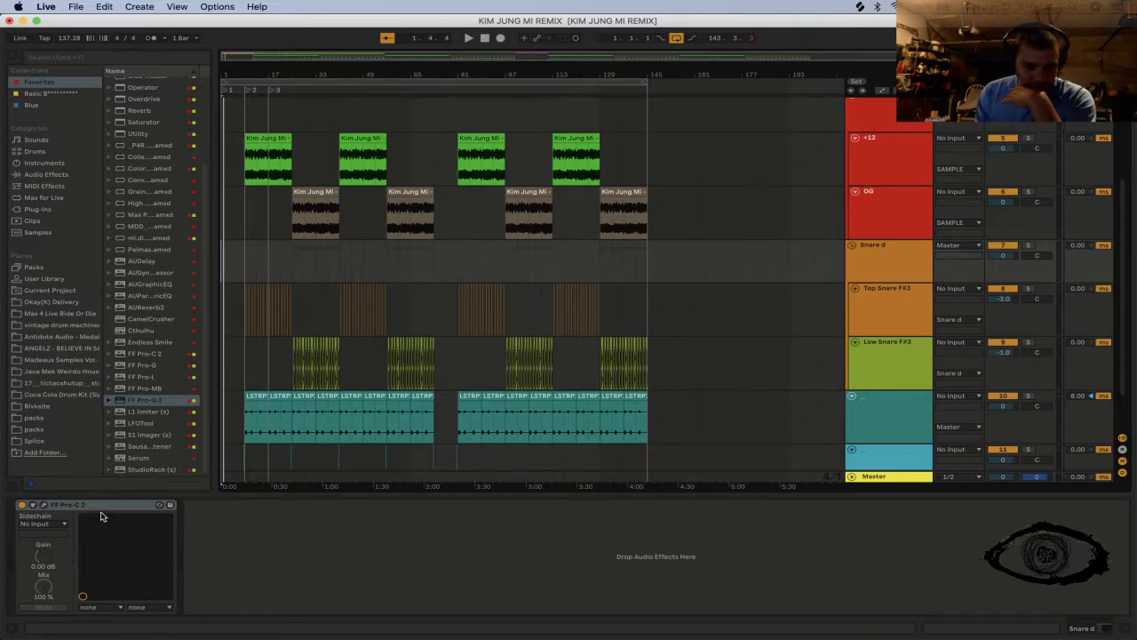
Step: Review the Pro-Q 3 curve on the Top Snare F#3 track and cut the equalizer from its device chain
click(895, 266)
click(888, 302)
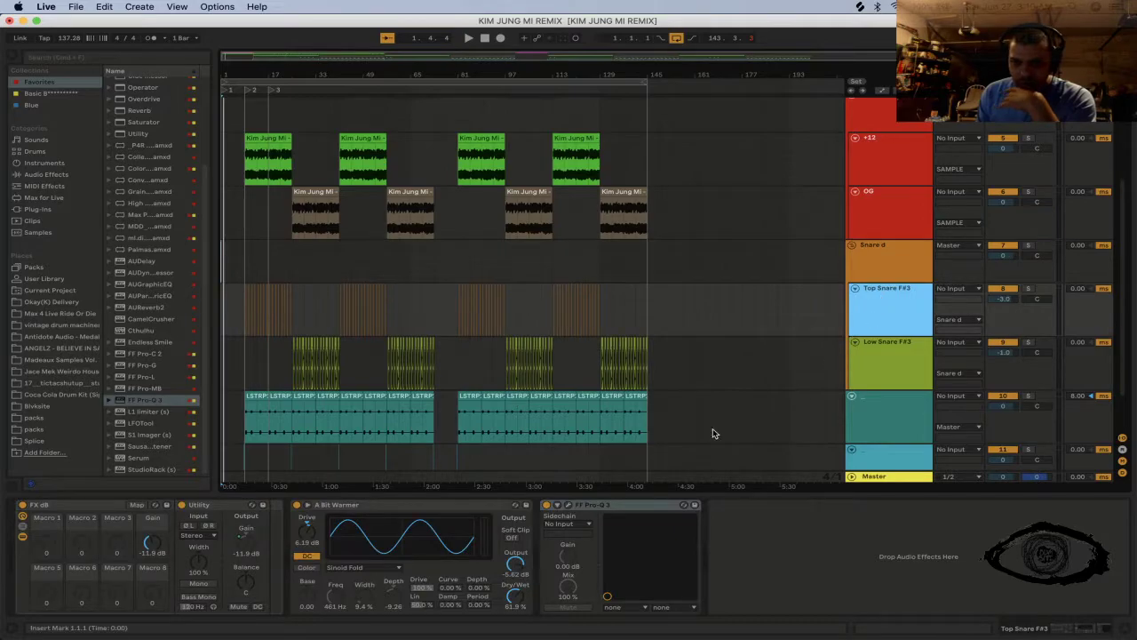
click(568, 505)
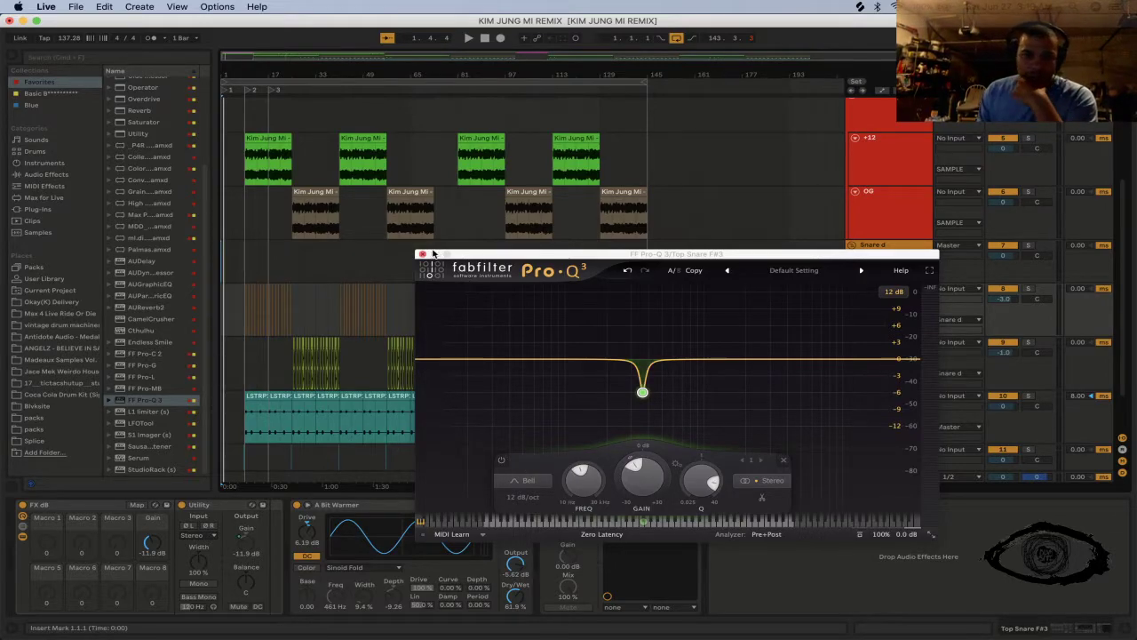
click(422, 255)
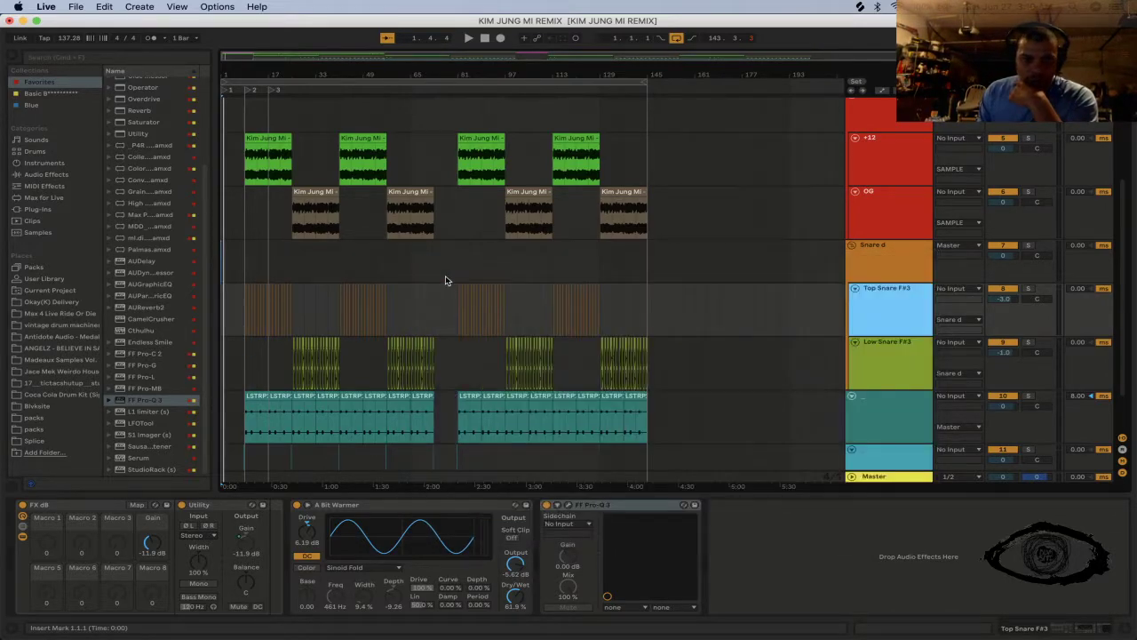
click(587, 503)
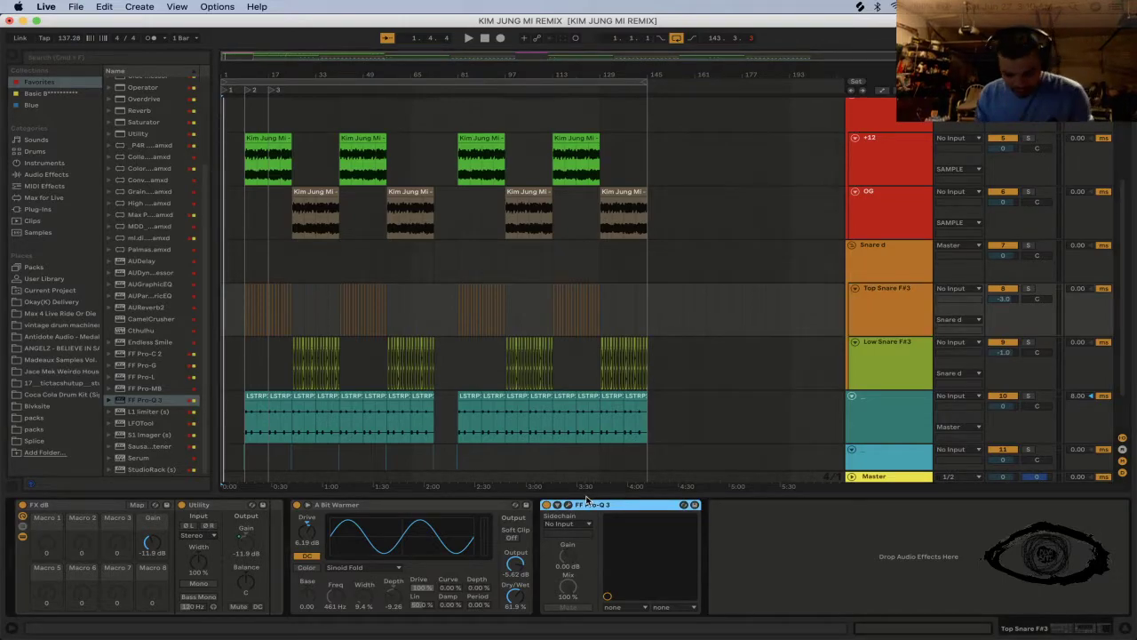
key(Delete)
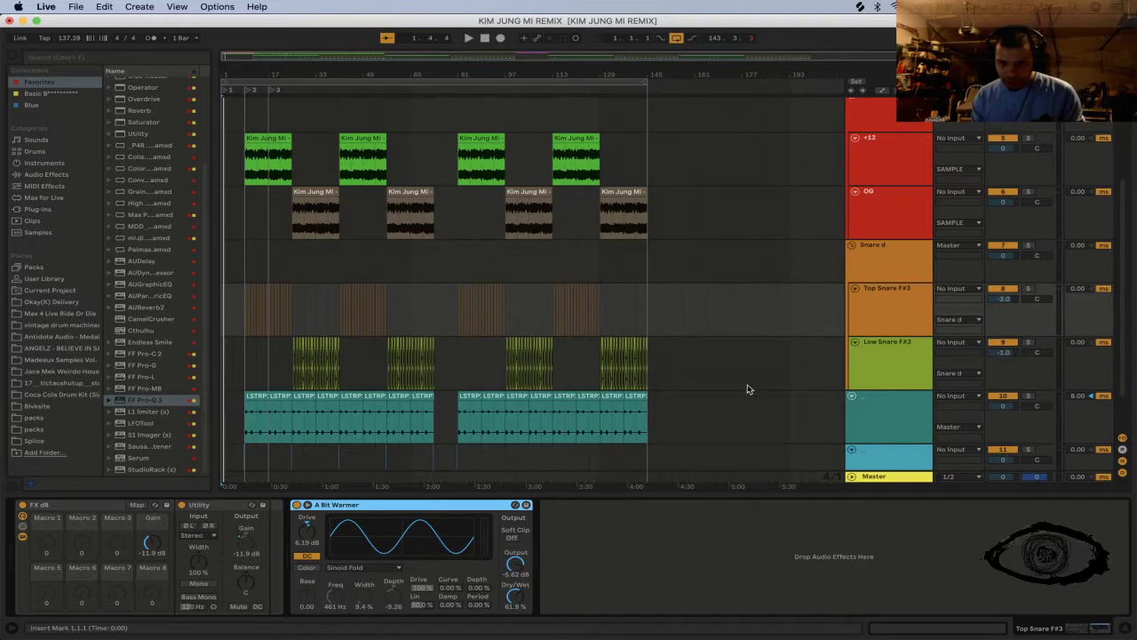
Step: Collapse the Snare d group, solo the teal LSTRP percussion track and play its first clip
click(852, 245)
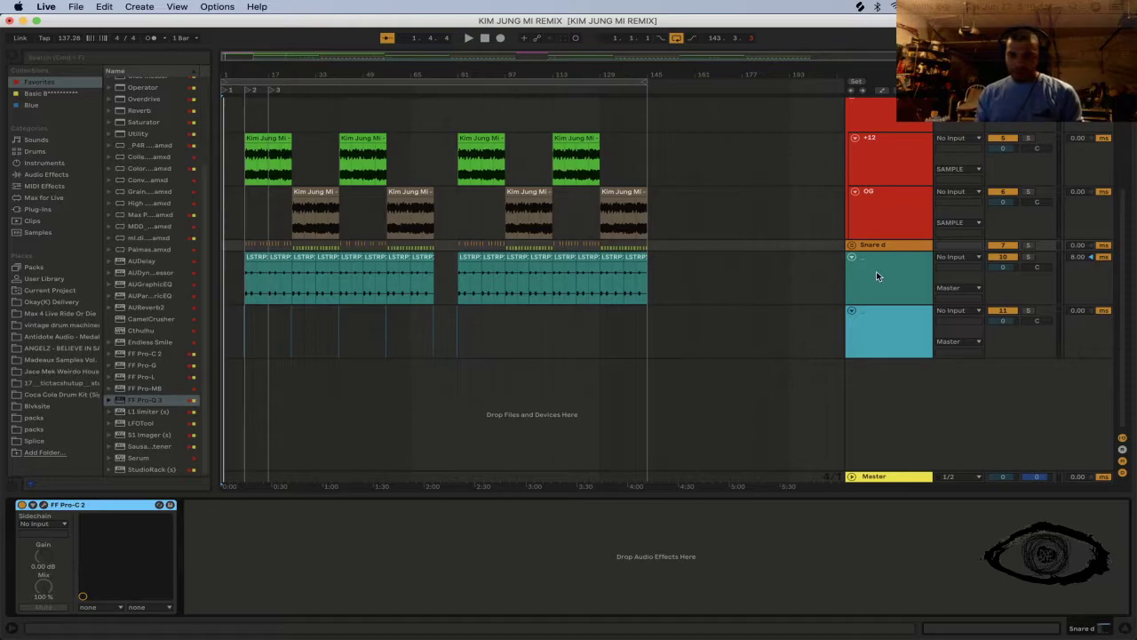
click(876, 271)
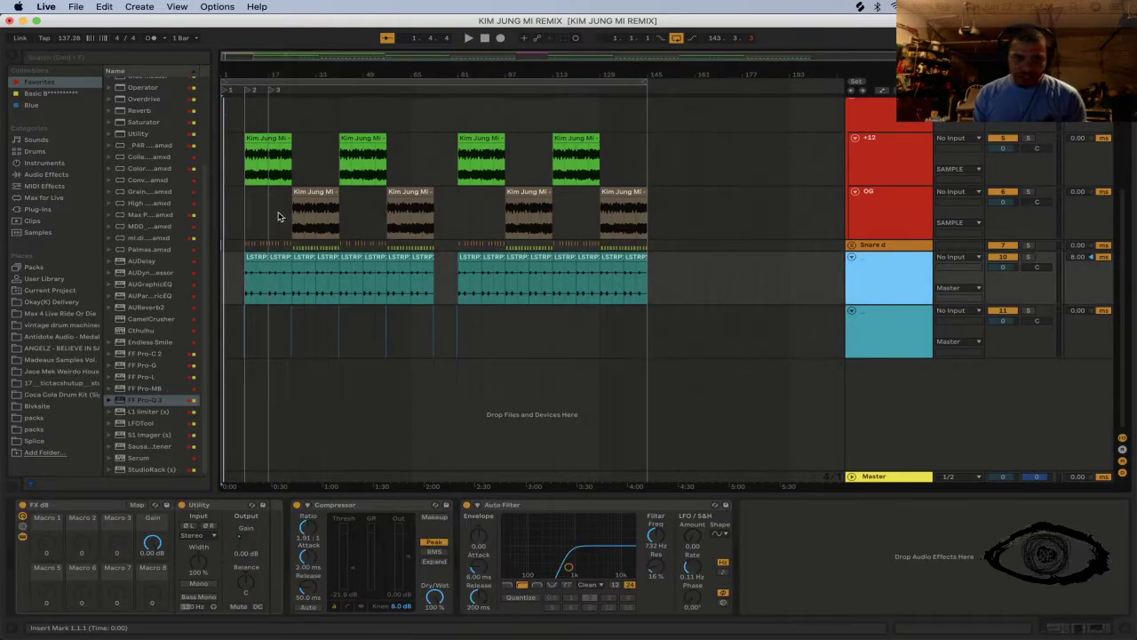
drag(250, 270, 267, 271)
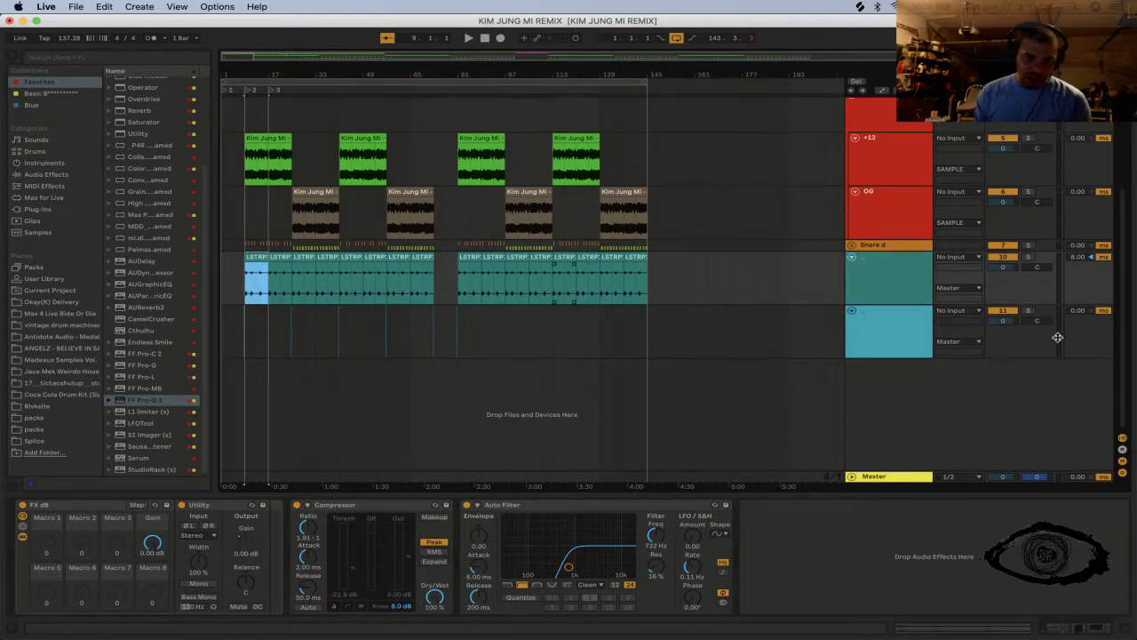
click(1032, 259)
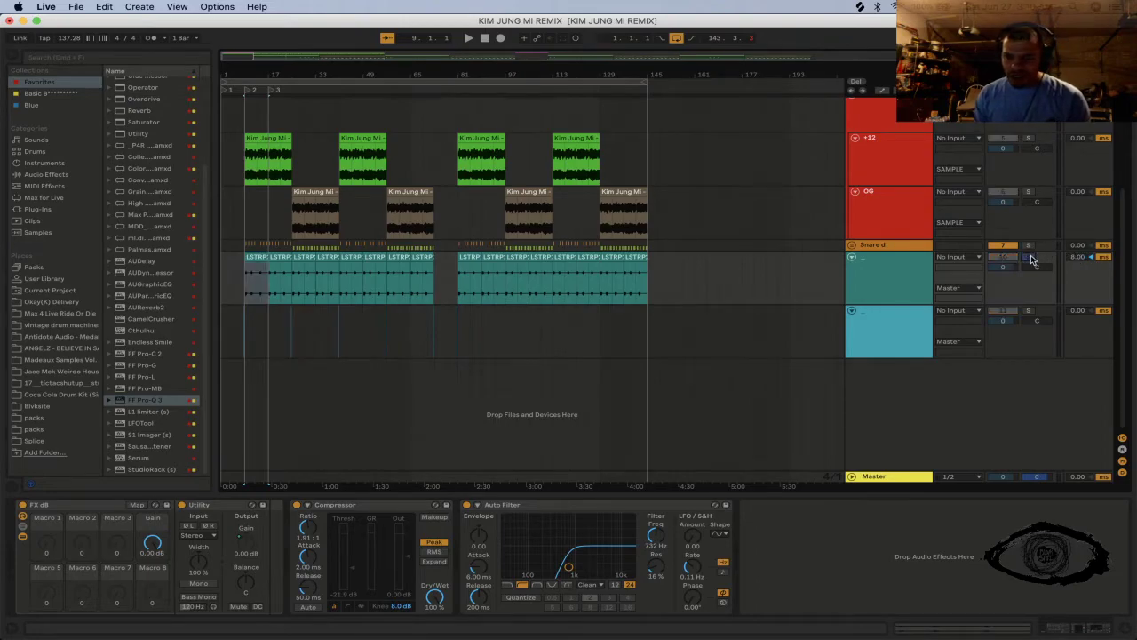
key(space)
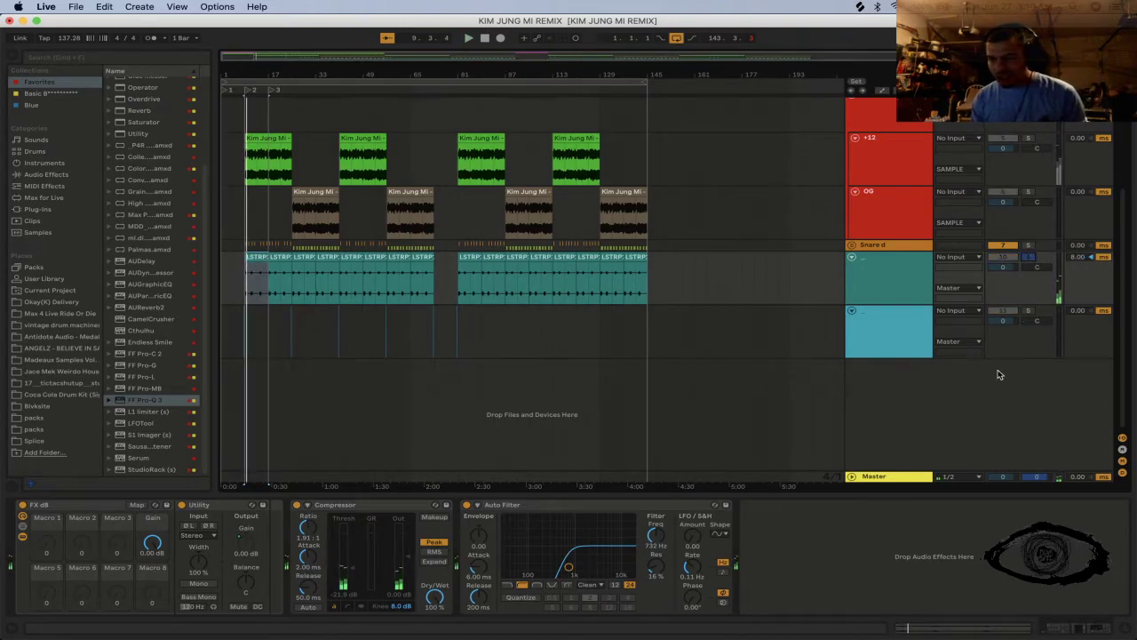
Step: Paste the FF Pro-Q 3 after the Auto Filter on the LSTRP percussion track
click(897, 533)
key(super+v)
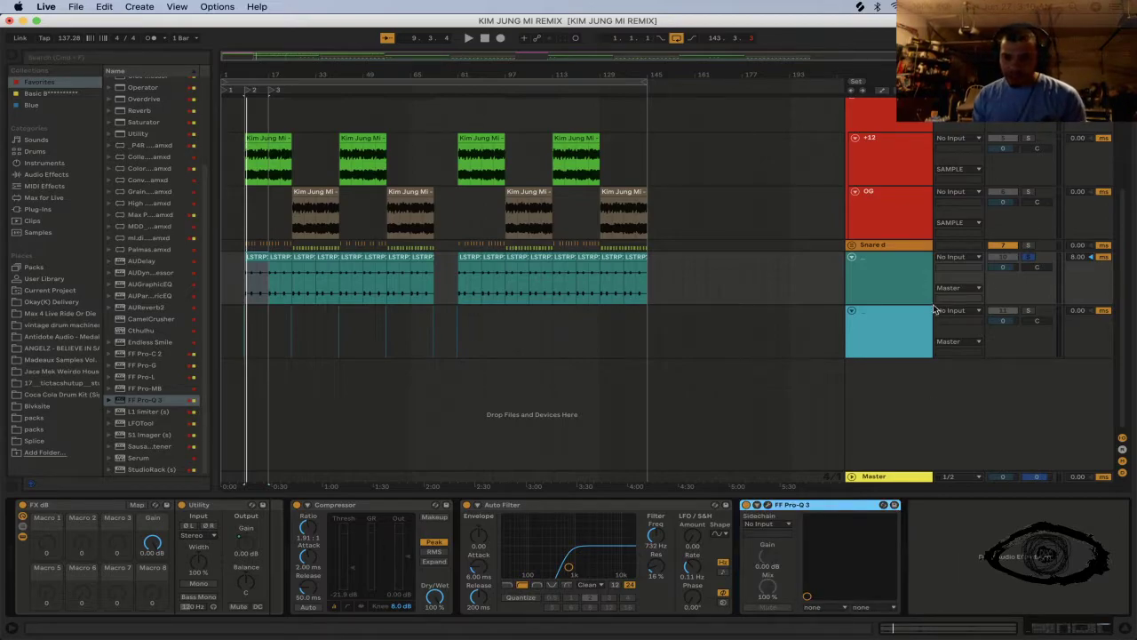
click(869, 163)
scroll(905, 233, up, 2)
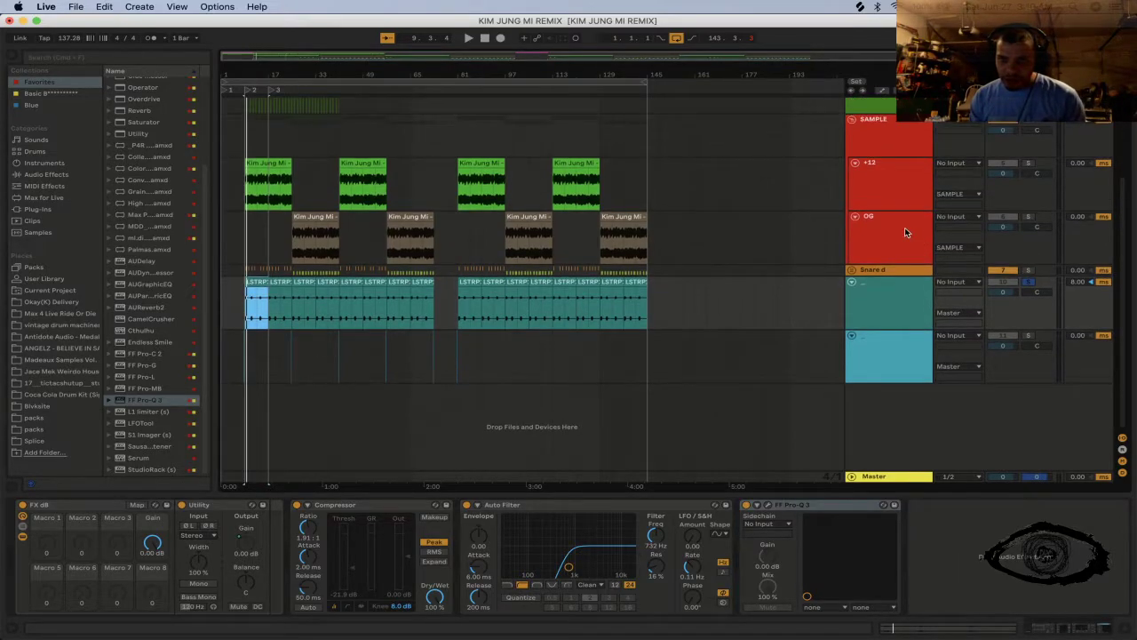
Step: Paste the FF Pro-Q 3 after the EQ Eight on the +12 sample track
click(903, 237)
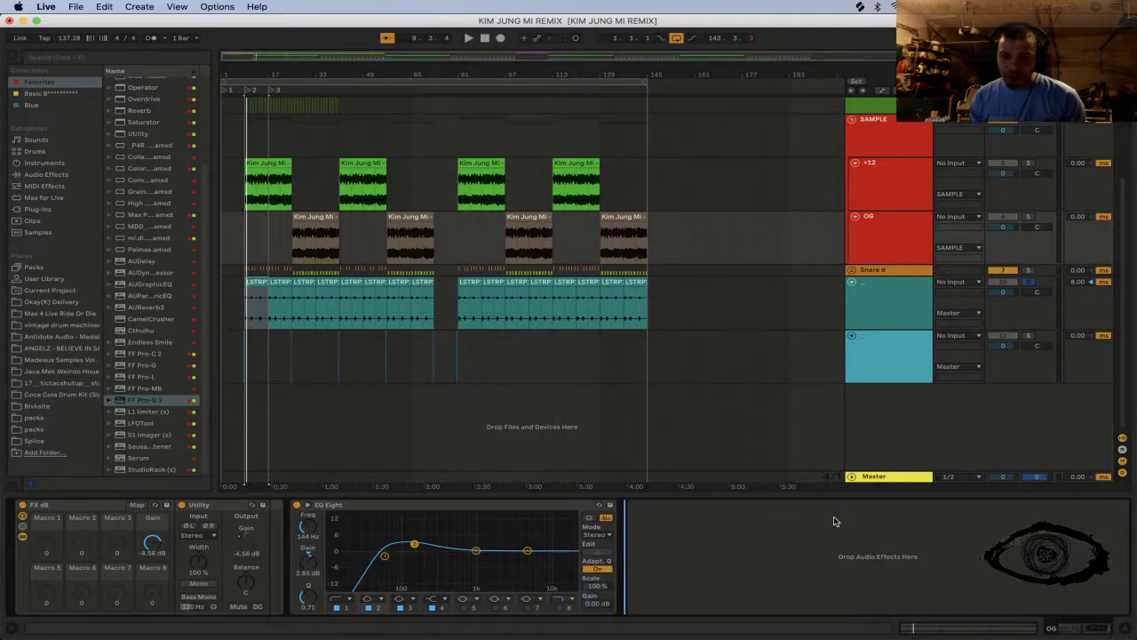
click(922, 195)
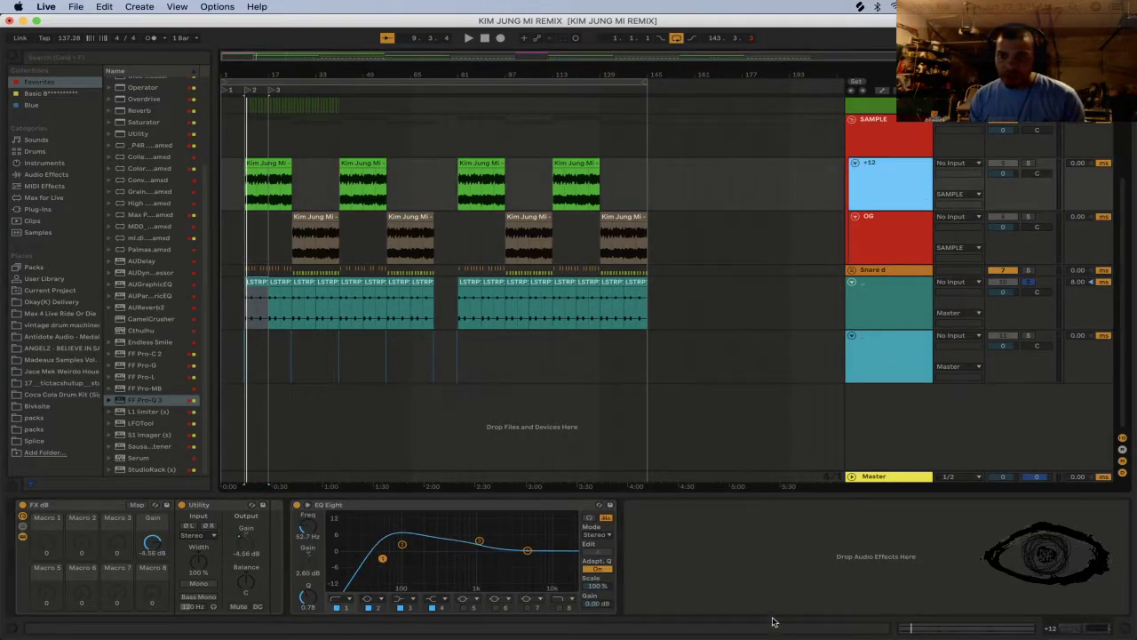
click(793, 517)
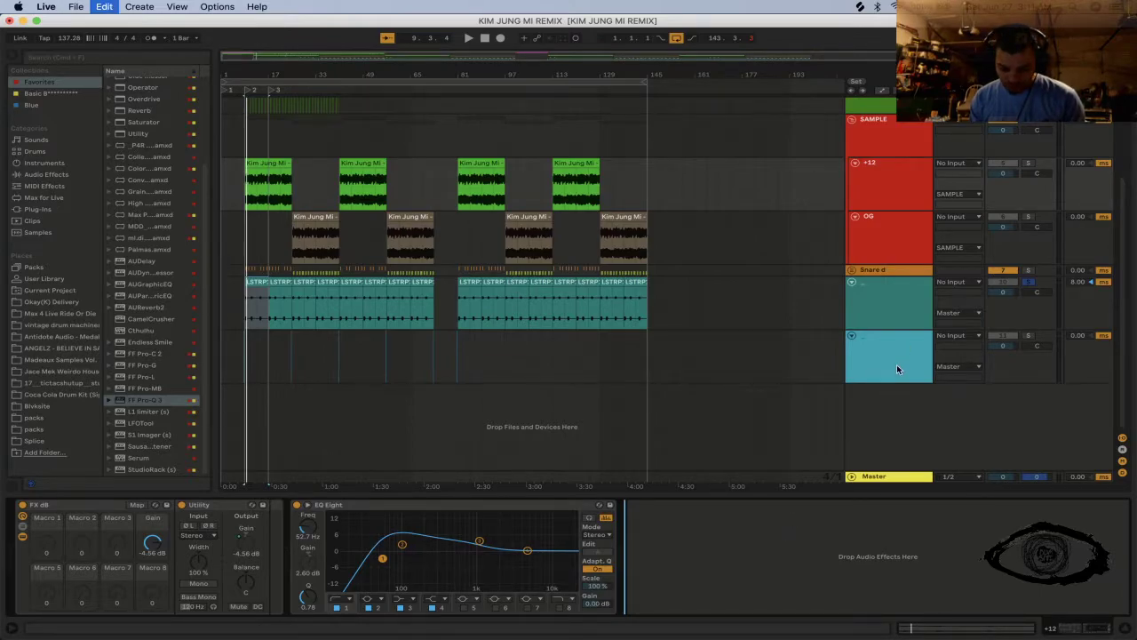
key(Return)
Step: Clear the percussion track's solo and play from bar 9, briefly soloing the ANGELZ_Kick_18 track to hear it alone
scroll(897, 364, up, 4)
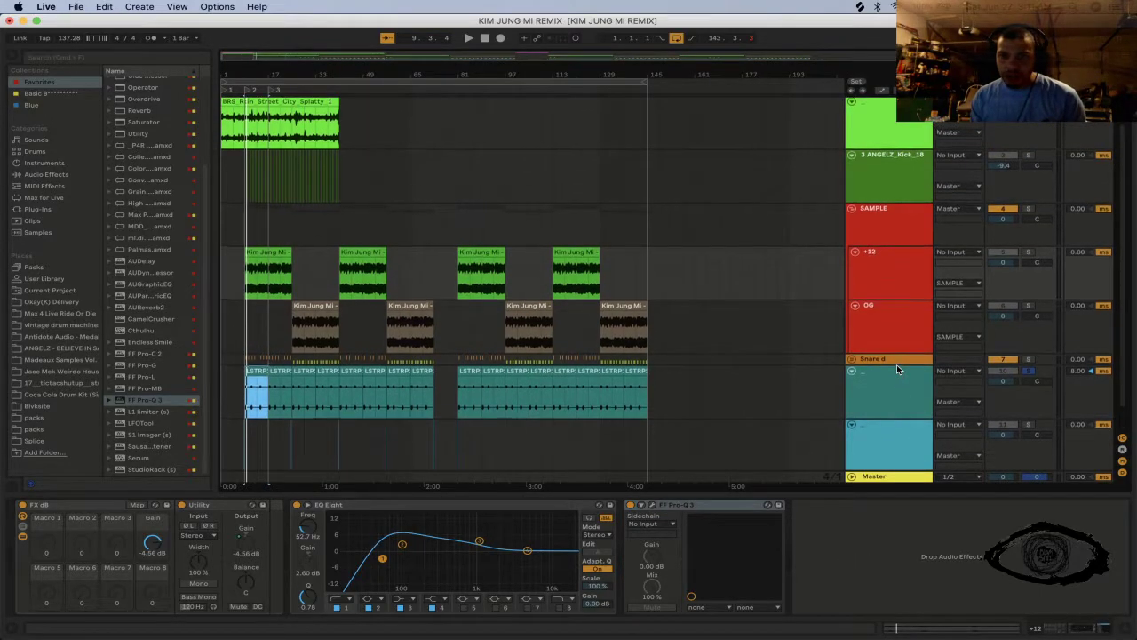
scroll(896, 364, up, 1)
click(904, 230)
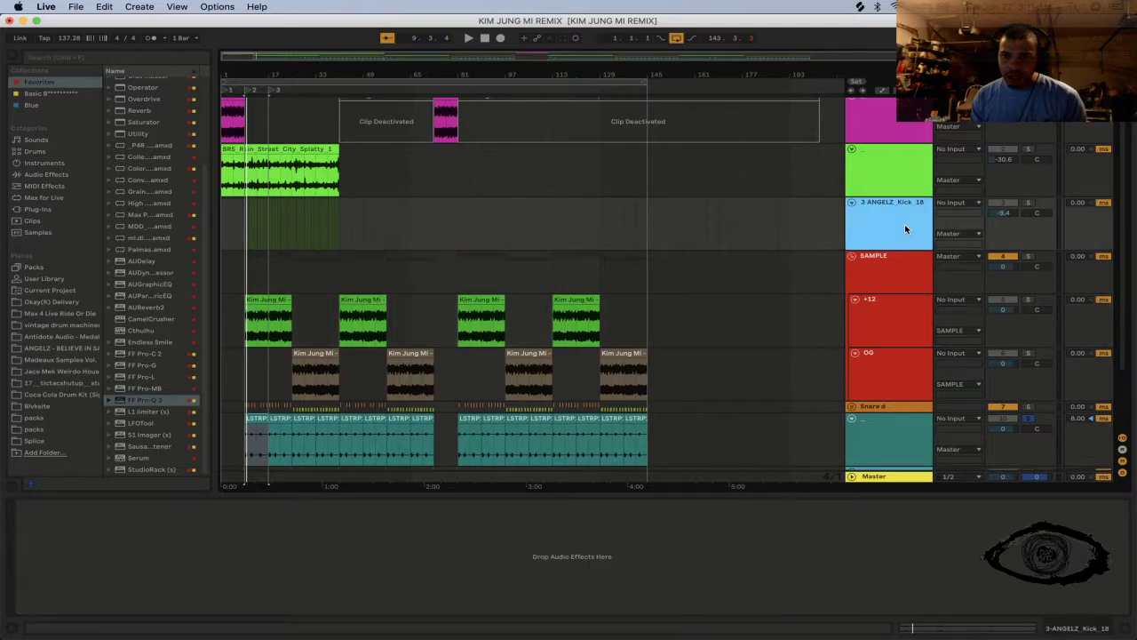
click(1030, 204)
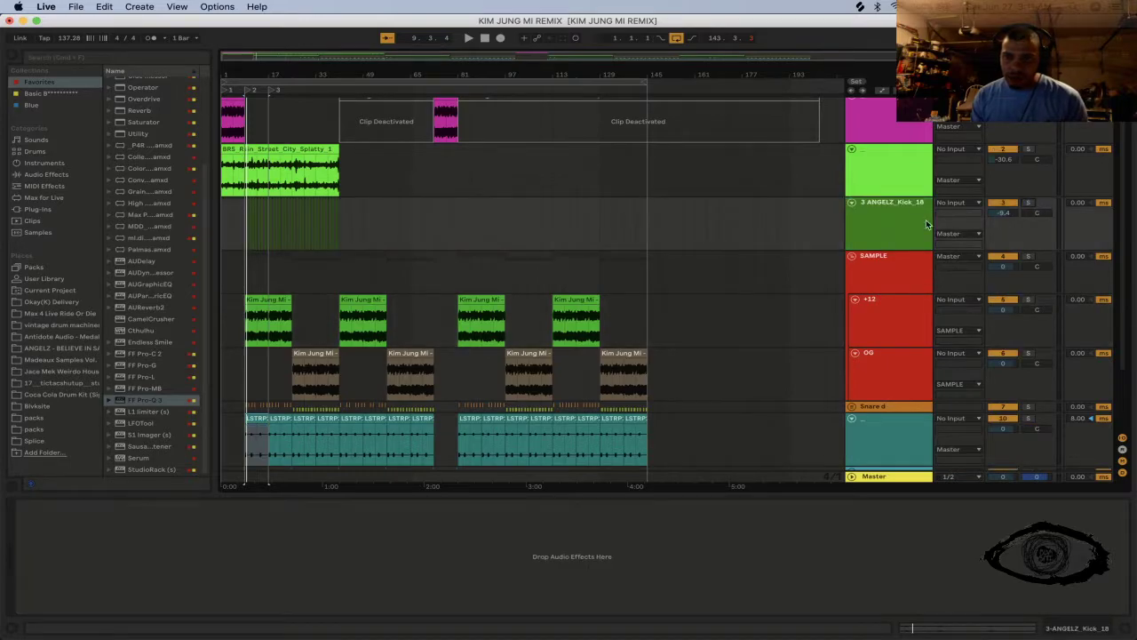
click(247, 240)
key(space)
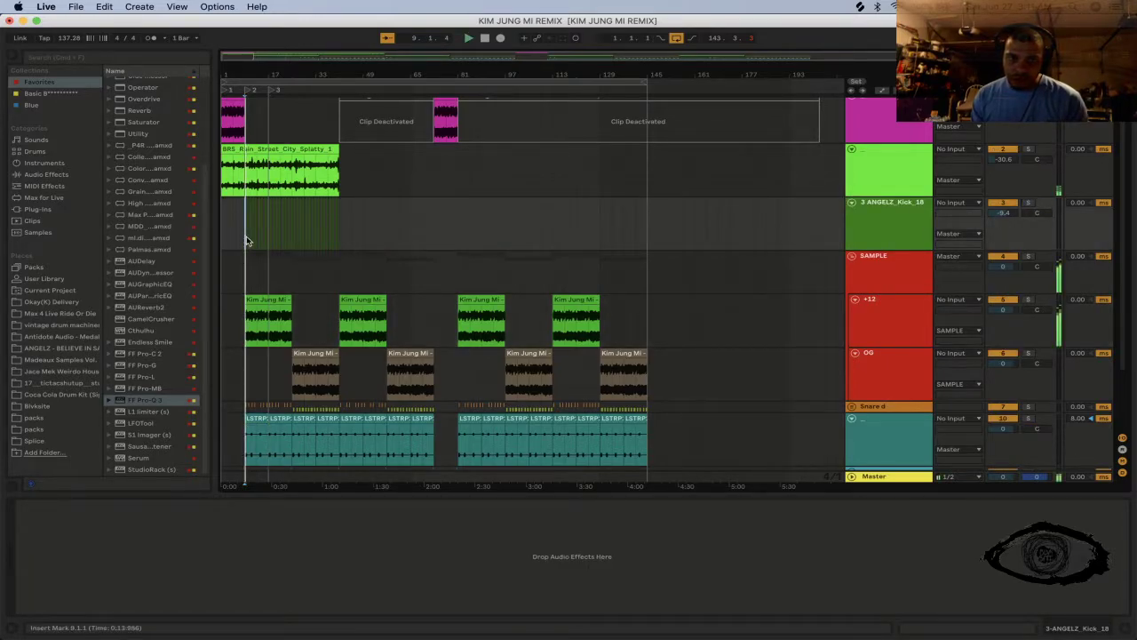
click(1028, 204)
click(1028, 206)
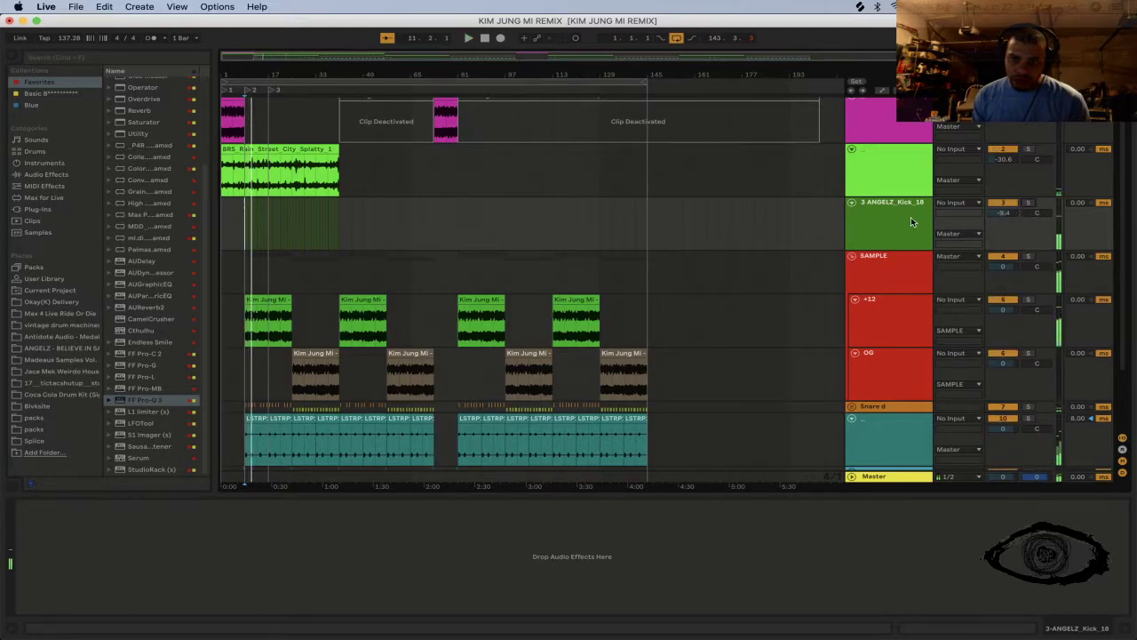
Step: Paste the FF Pro-Q 3 at the end of the device chains of the kick, rain and magenta Kim Jung Mi tracks
key(Return)
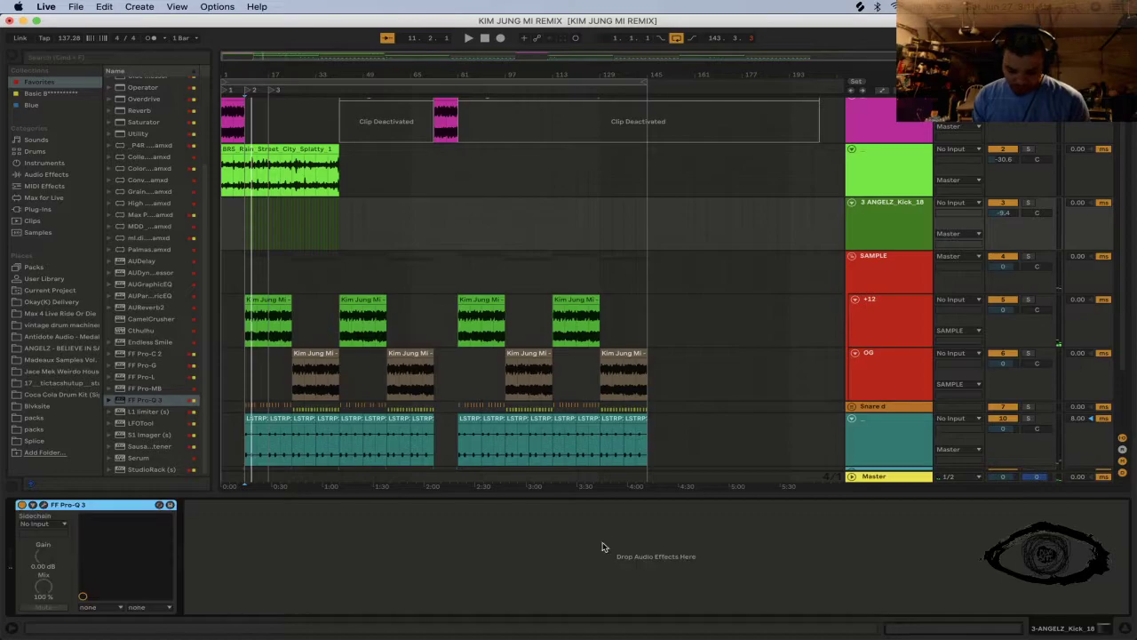
click(932, 162)
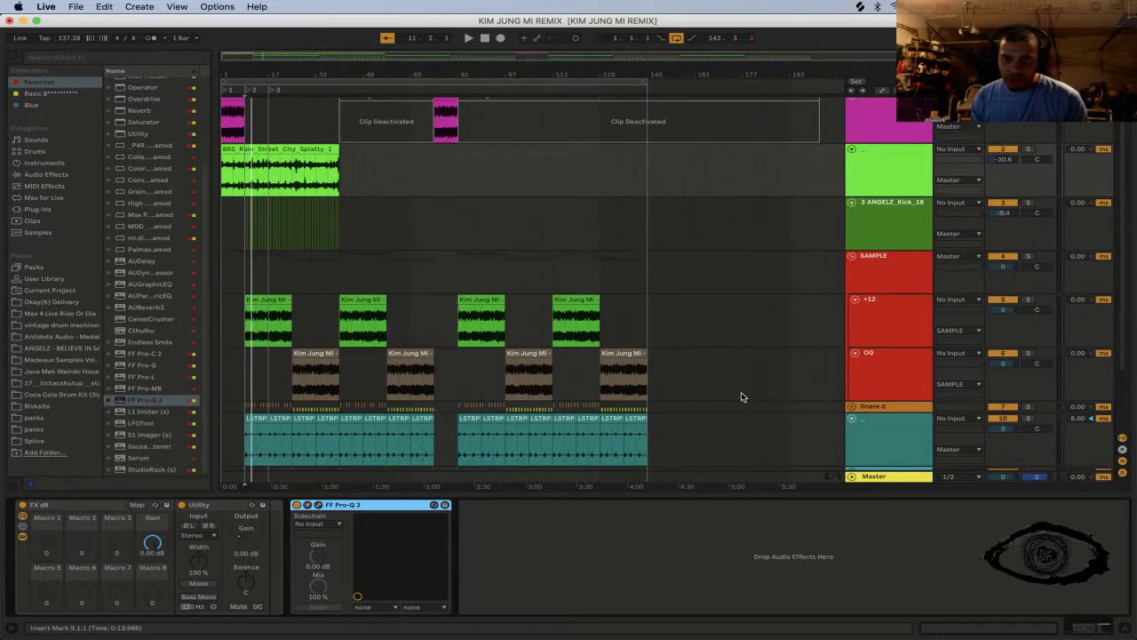
click(868, 148)
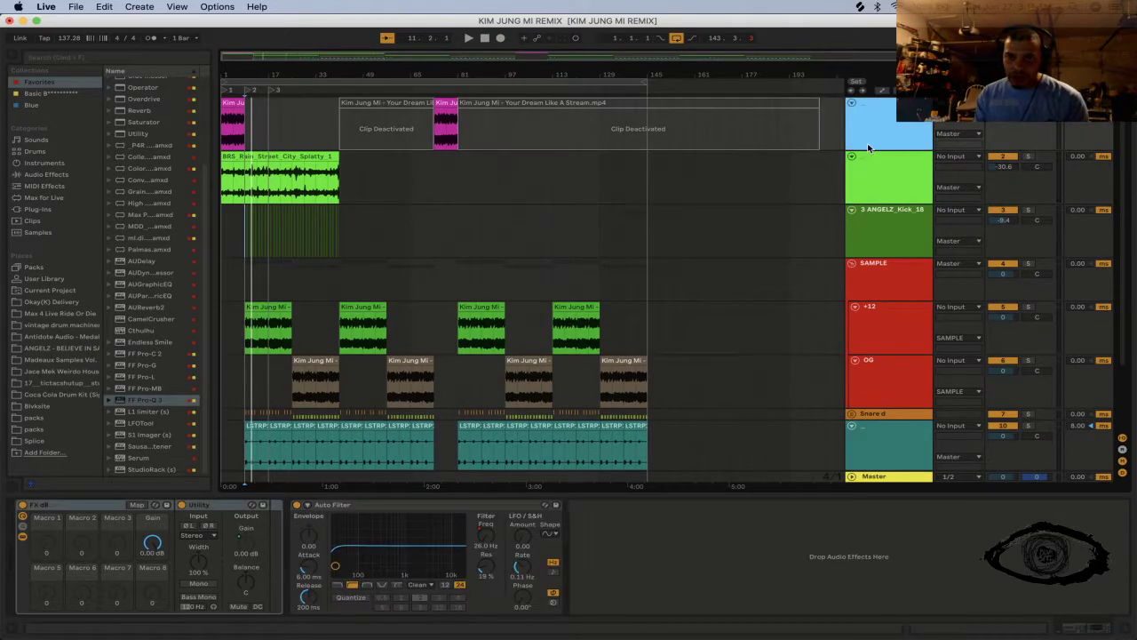
click(730, 546)
key(Return)
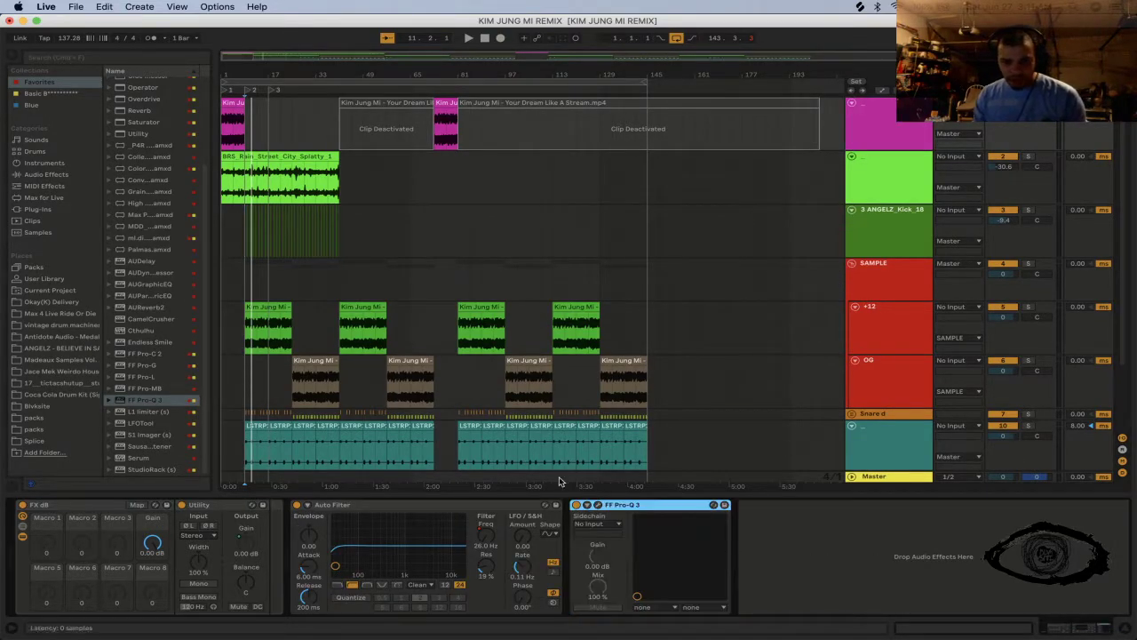
Step: Play the arrangement from bar 1 and duplicate the ANGELZ_Kick_18 section from bar 9 to bar 57 twice along its track
click(245, 157)
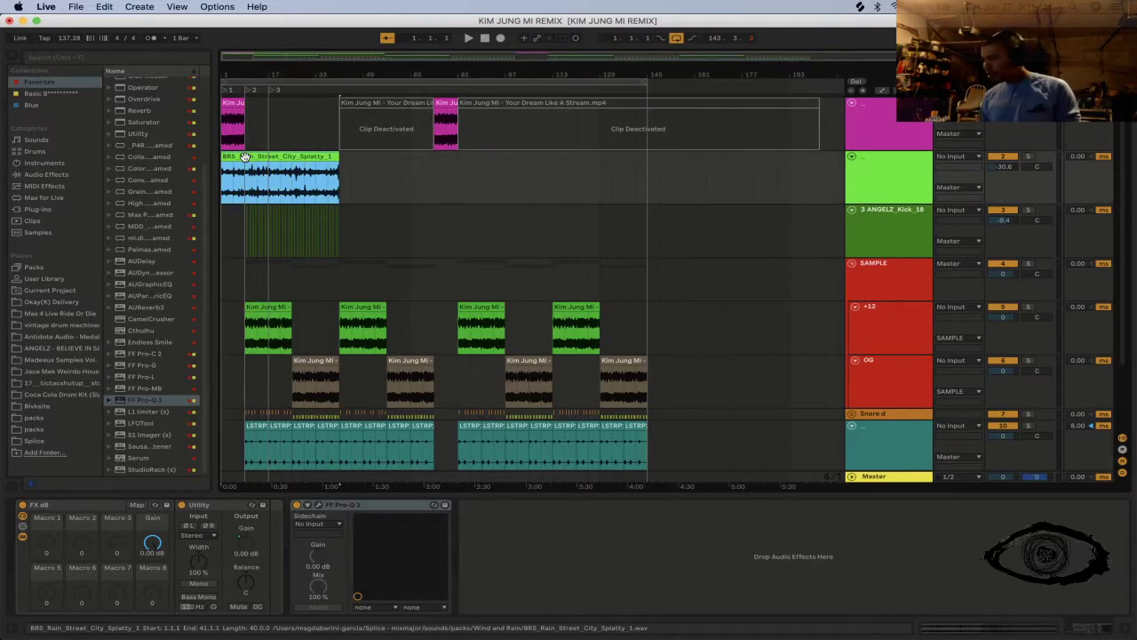
key(space)
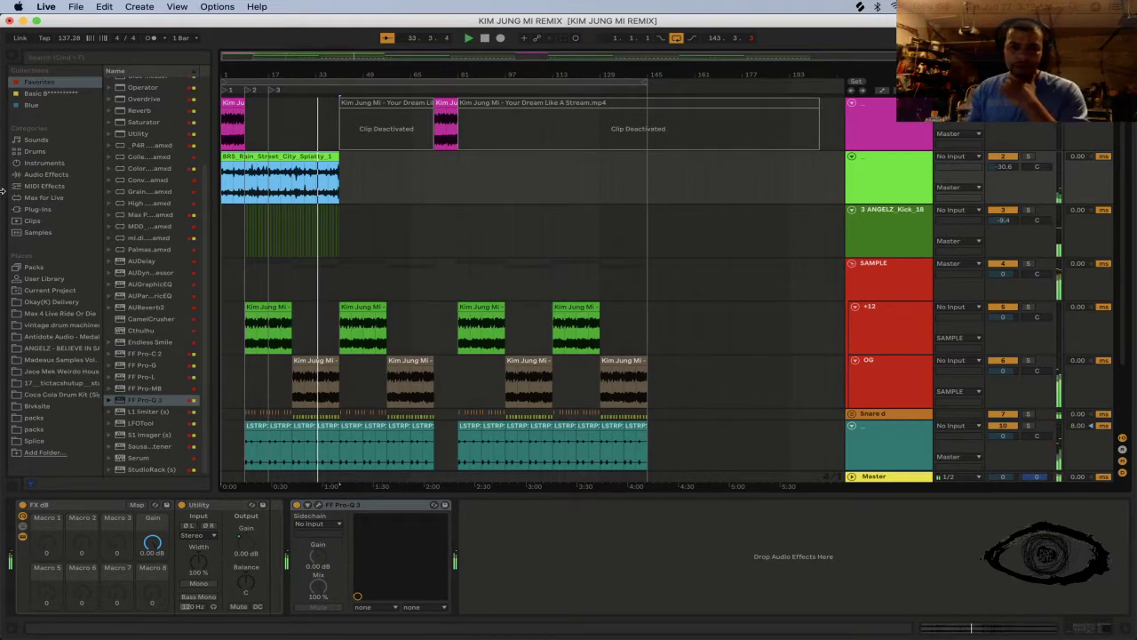
click(391, 229)
drag(389, 229, 244, 231)
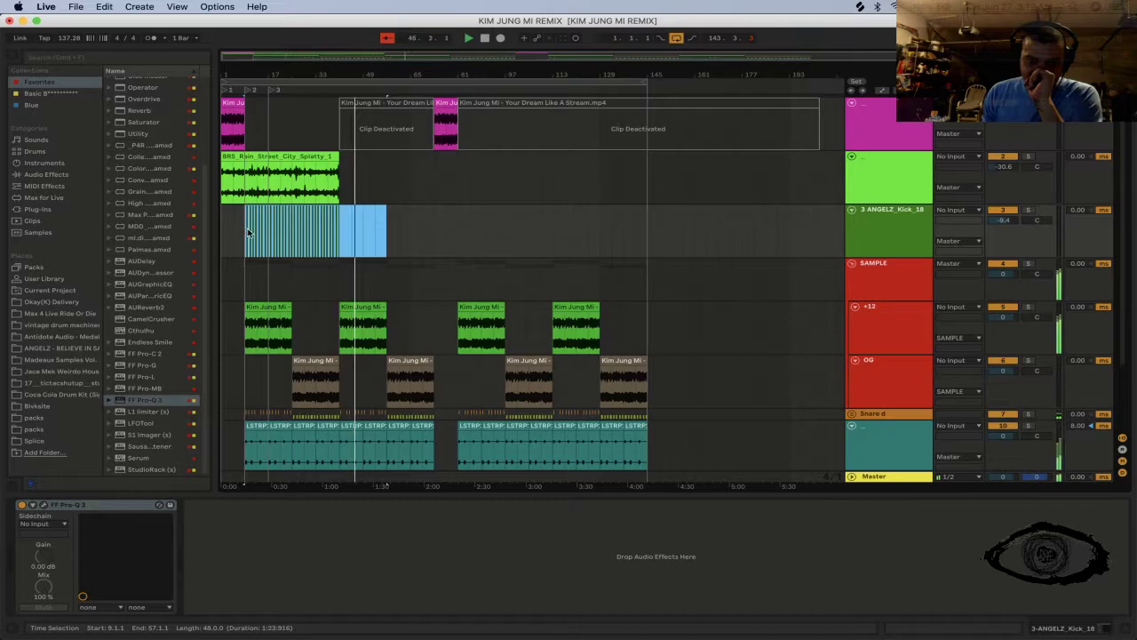
key(super+d)
key(super+d)
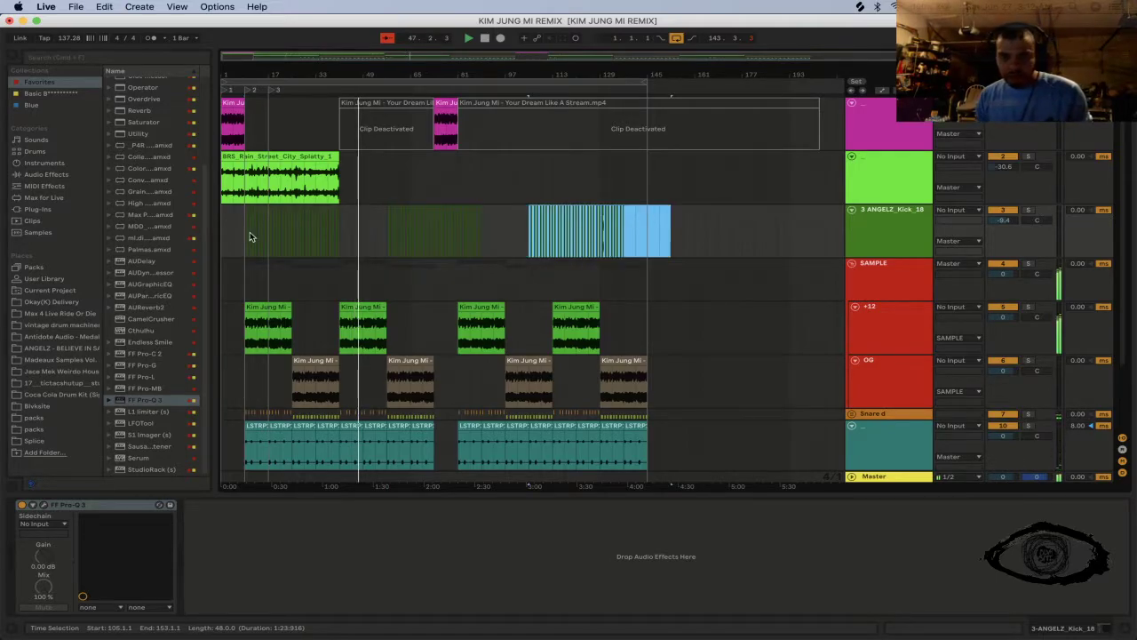
Step: Duplicate the kick track's section from bar 57 to bar 113 once and deselect it
click(504, 233)
drag(551, 233, 386, 233)
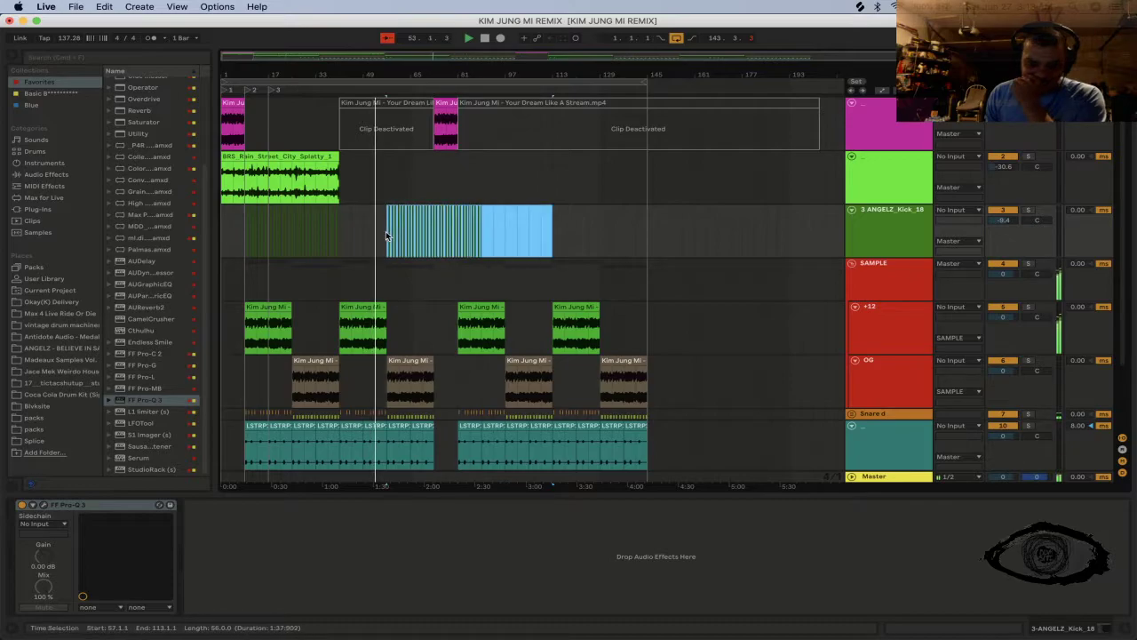
key(super+d)
click(686, 228)
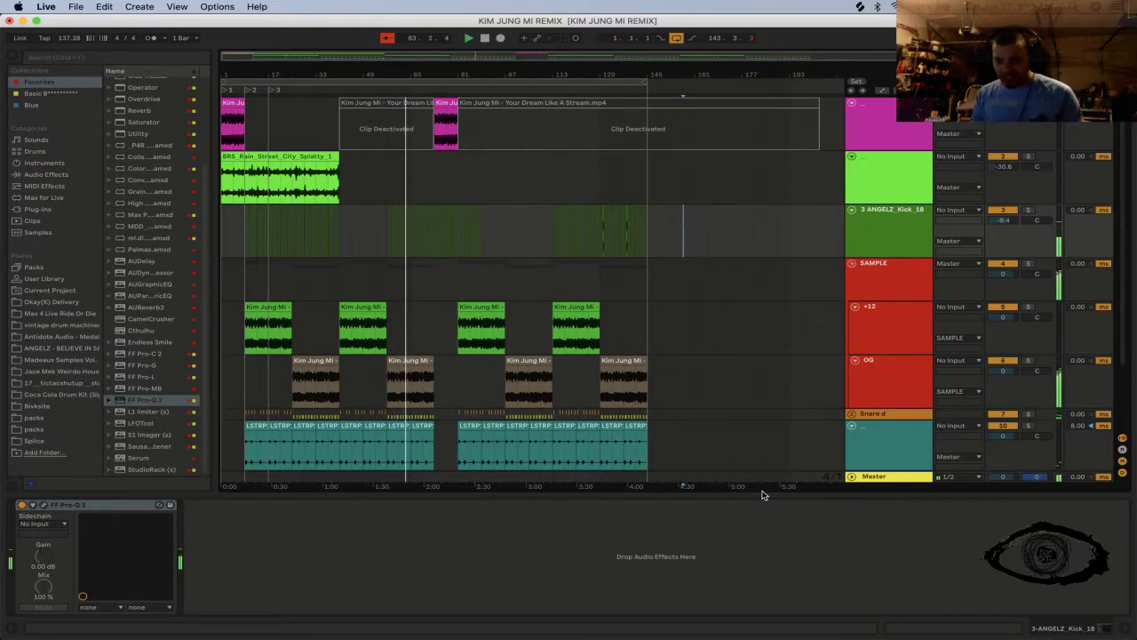
Step: Hide the device view, paste the magenta track's opening clip over bars 73 to 81 and play from bar 73
key(super+alt+l)
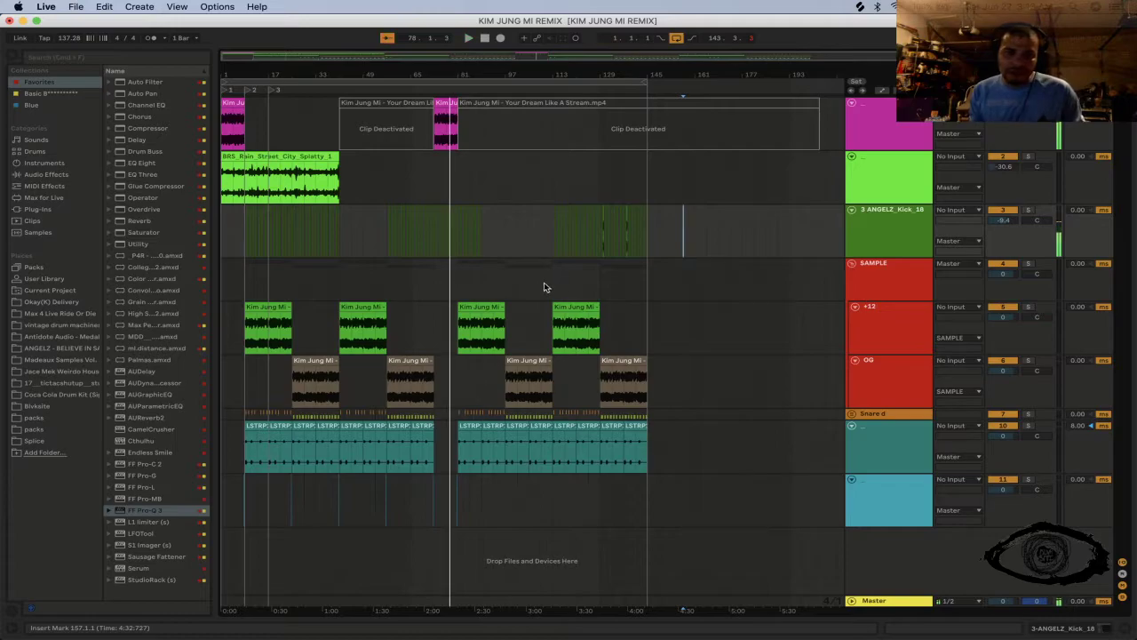
drag(452, 73, 178, 67)
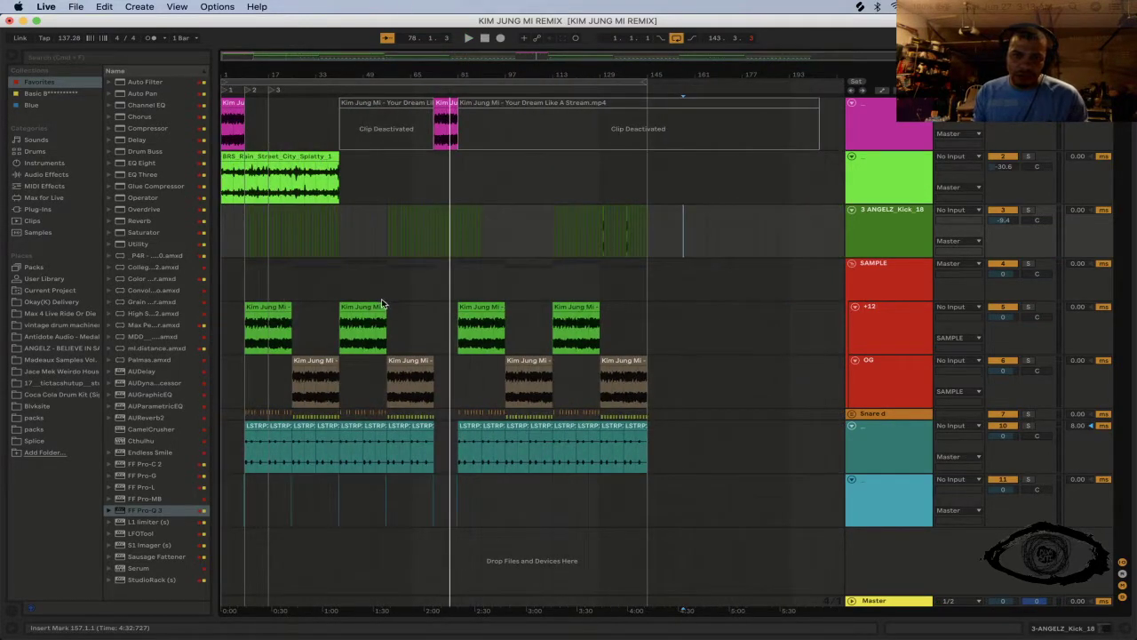
key(space)
click(235, 120)
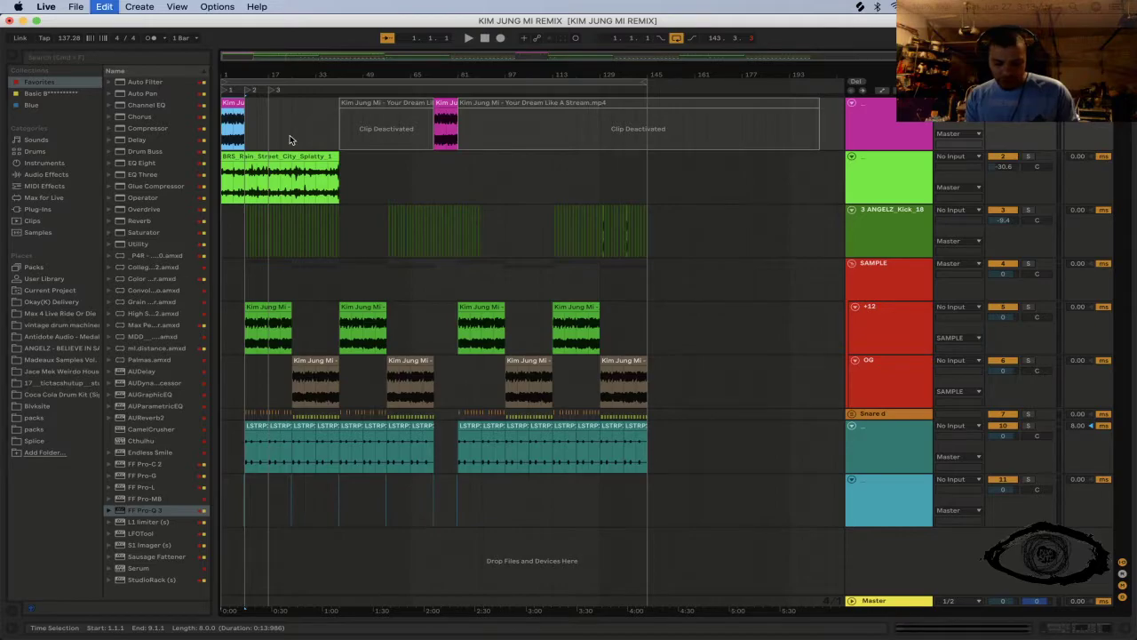
click(451, 103)
key(super+v)
key(space)
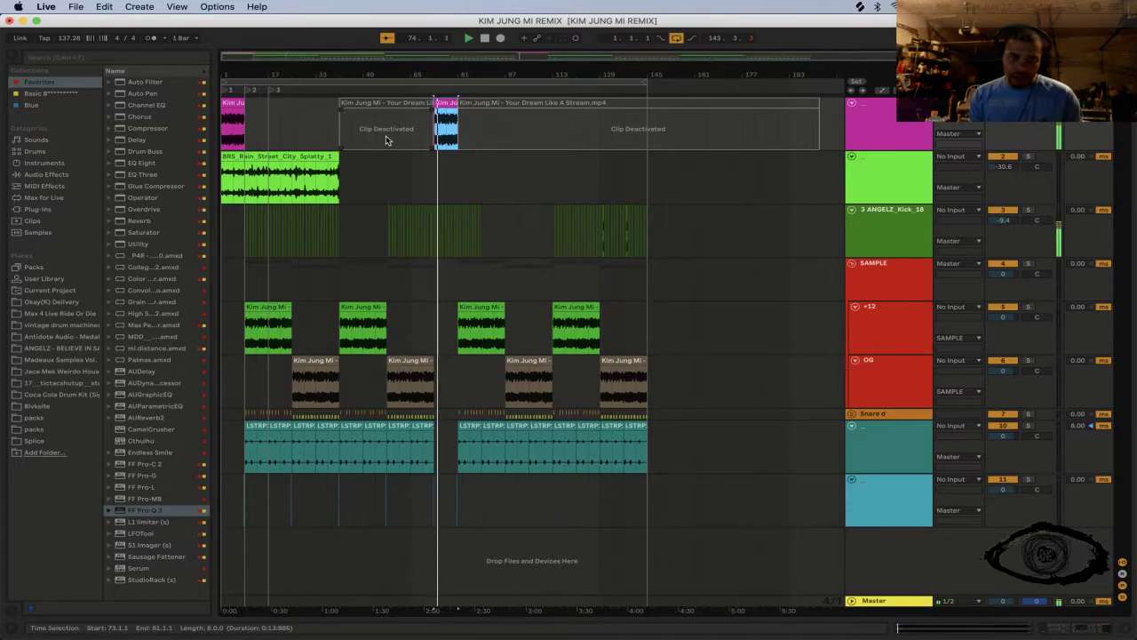
Step: Delete the kick clips between bars 73 and 81 and play the arrangement from there to its end
key(z)
drag(376, 261, 590, 212)
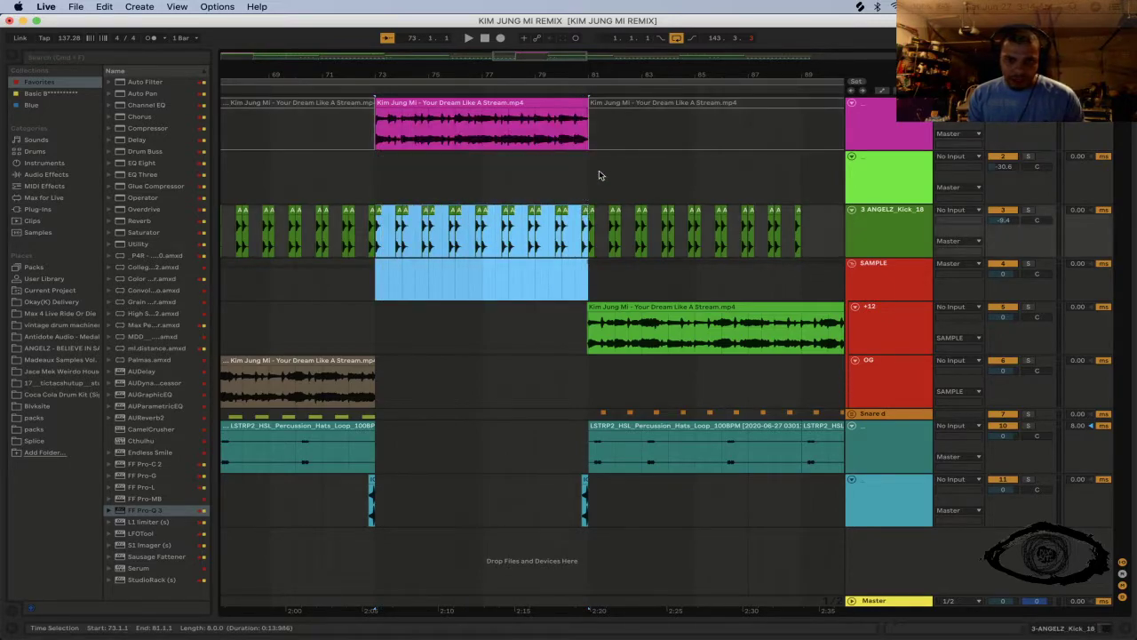
key(Delete)
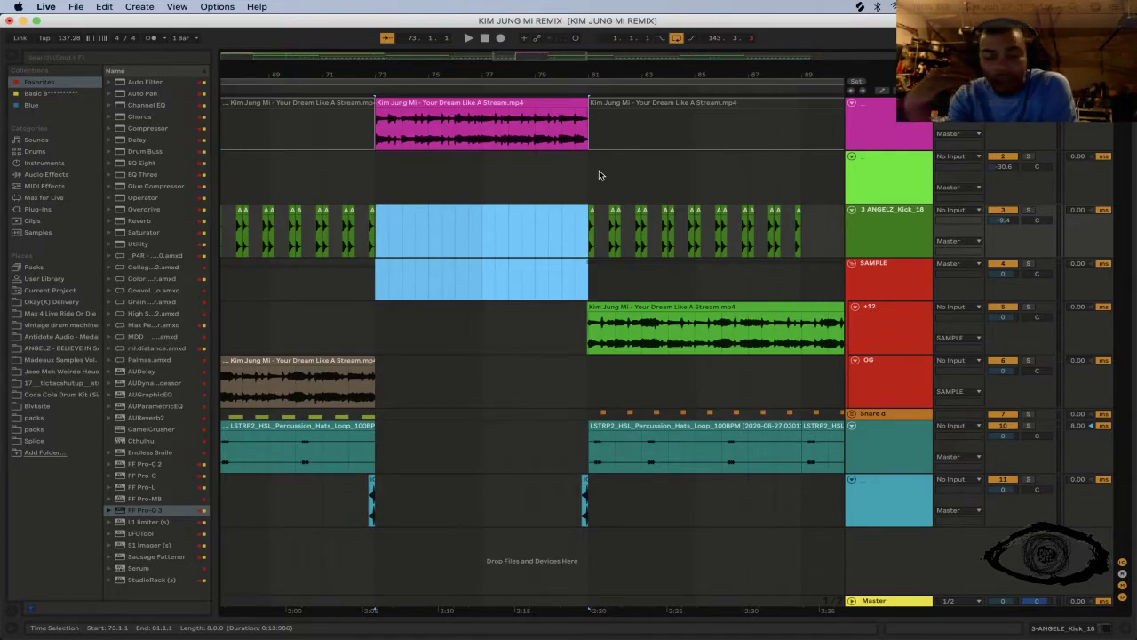
key(space)
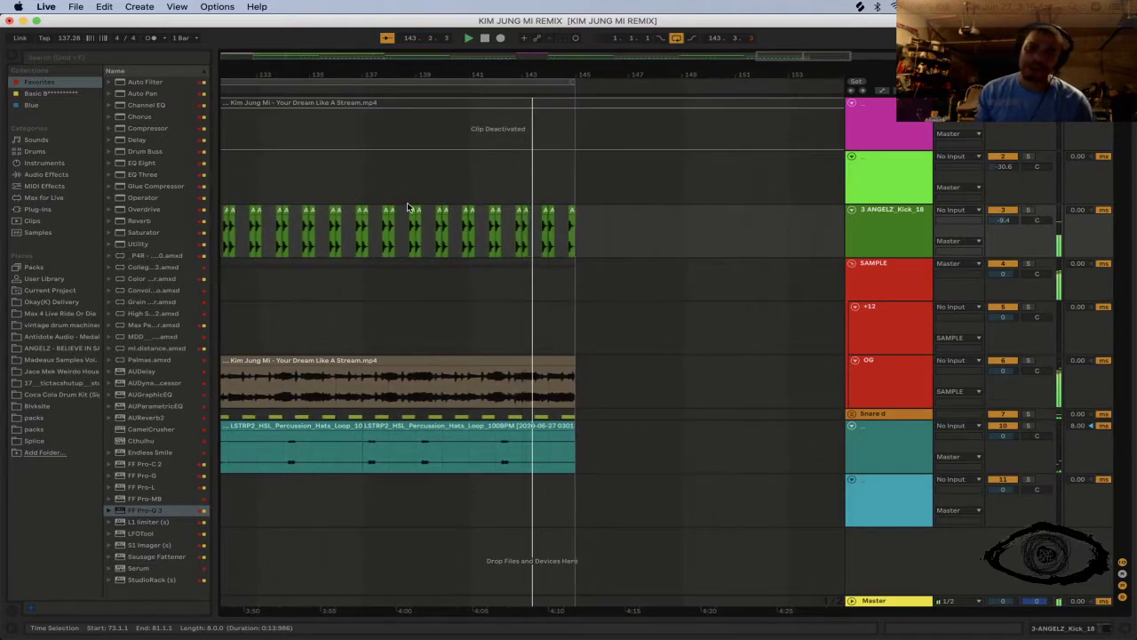
key(z)
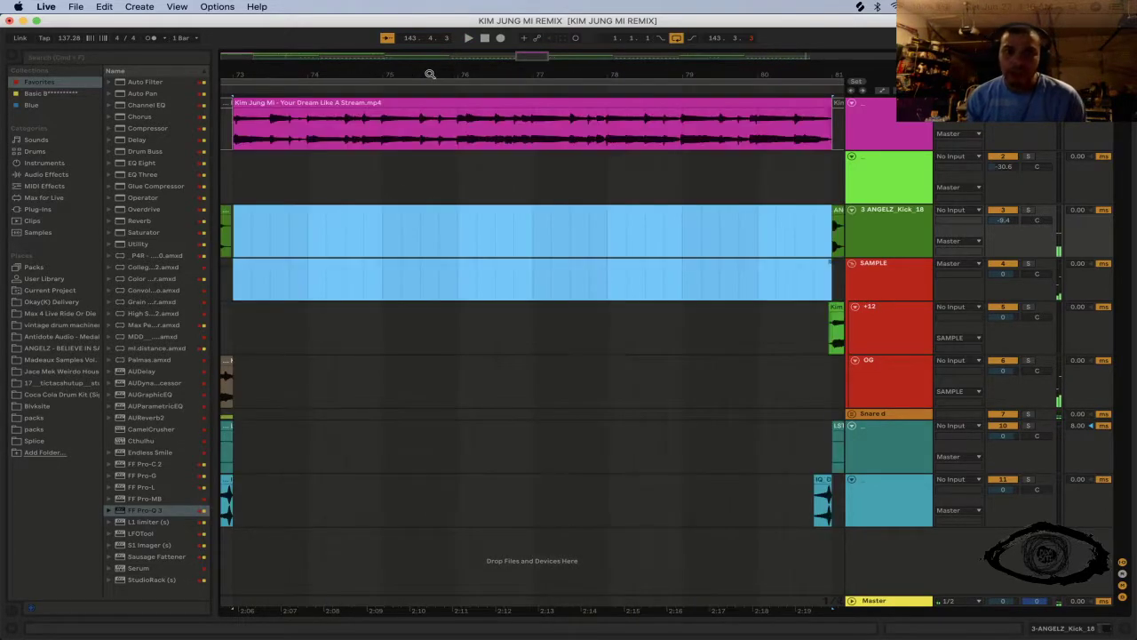
Step: Start opening another Live Set and browse to the SHARE 808s folder on the Blvksite drive
click(64, 6)
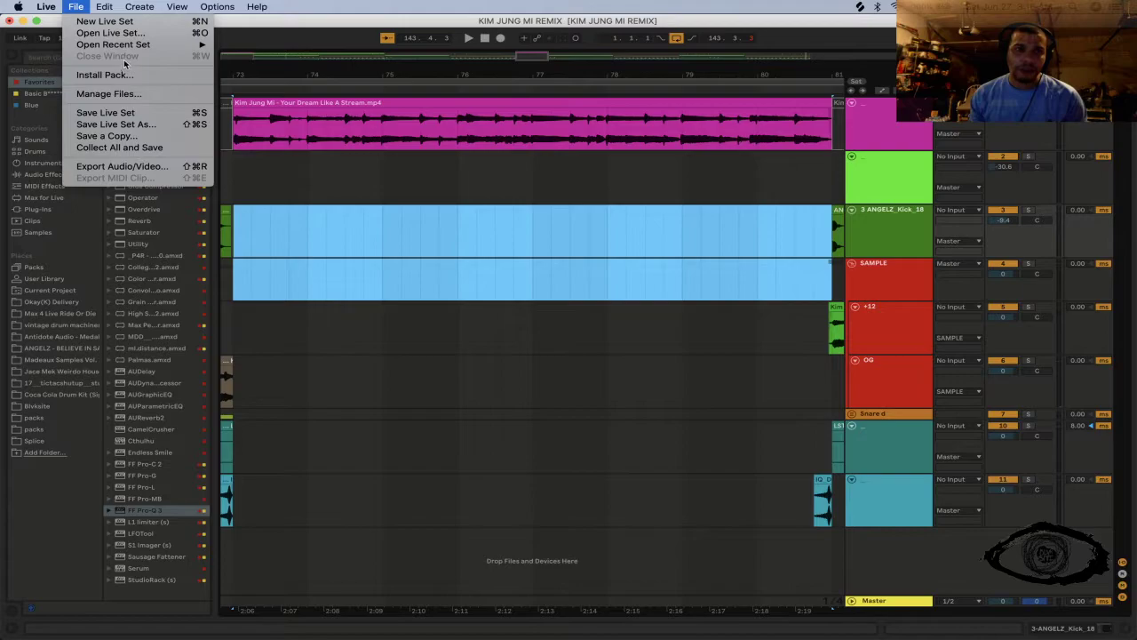
mouse_move(124, 46)
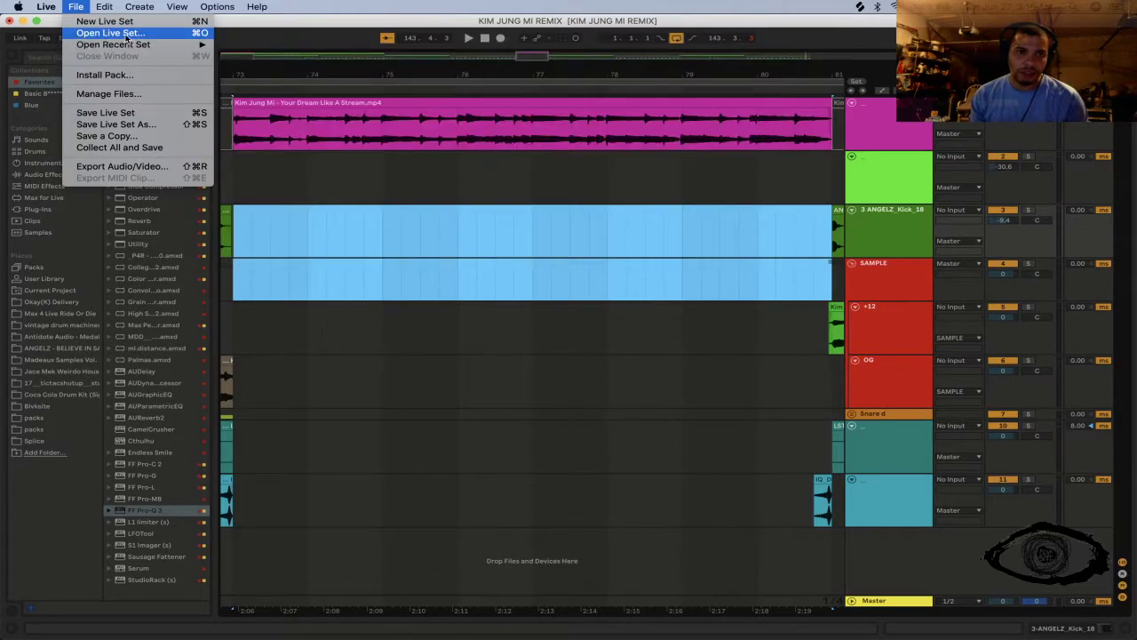
click(126, 34)
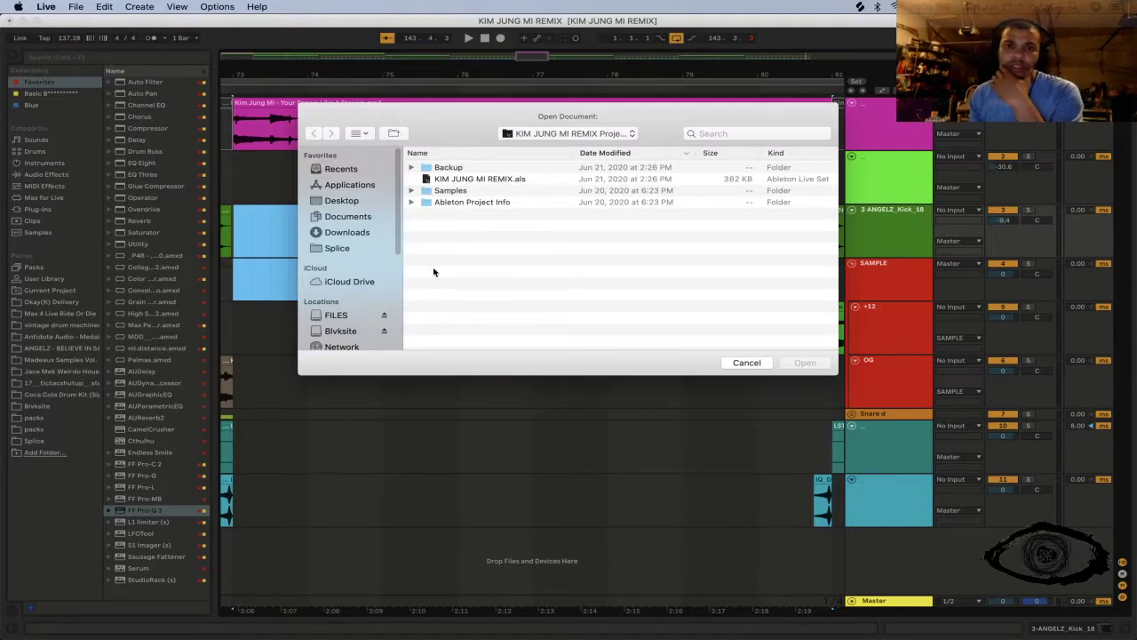
click(341, 330)
scroll(497, 241, down, 3)
scroll(503, 245, down, 3)
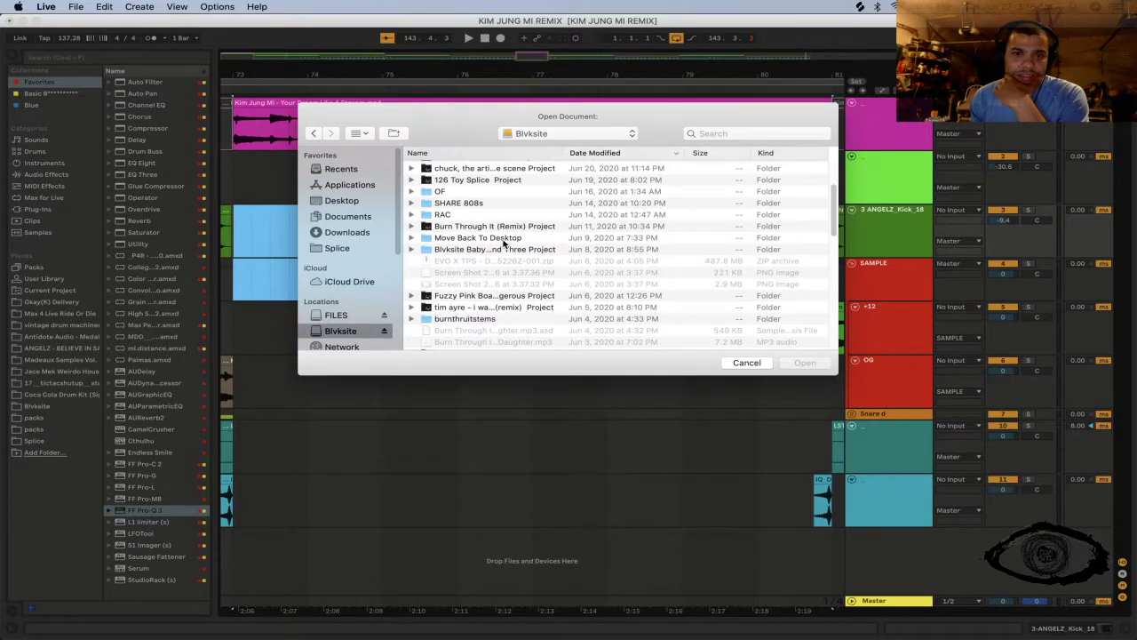
double_click(440, 192)
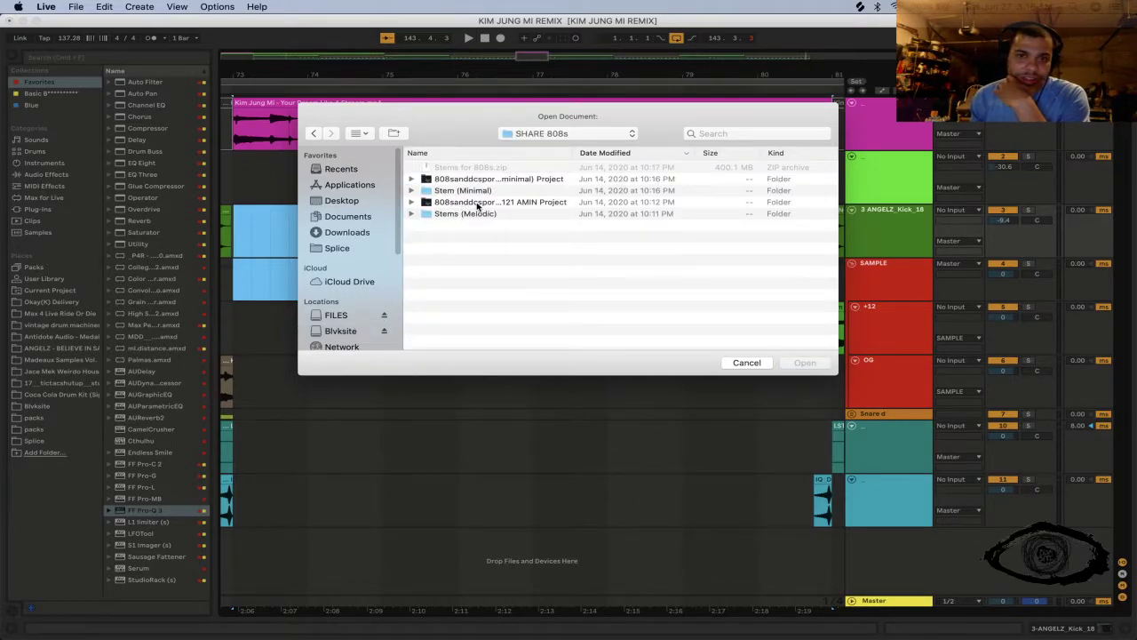
Step: Open the 808sanddcsportz(techno minimal) v2 set from its project folder, saving the changes to KIM JUNG MI REMIX
click(413, 179)
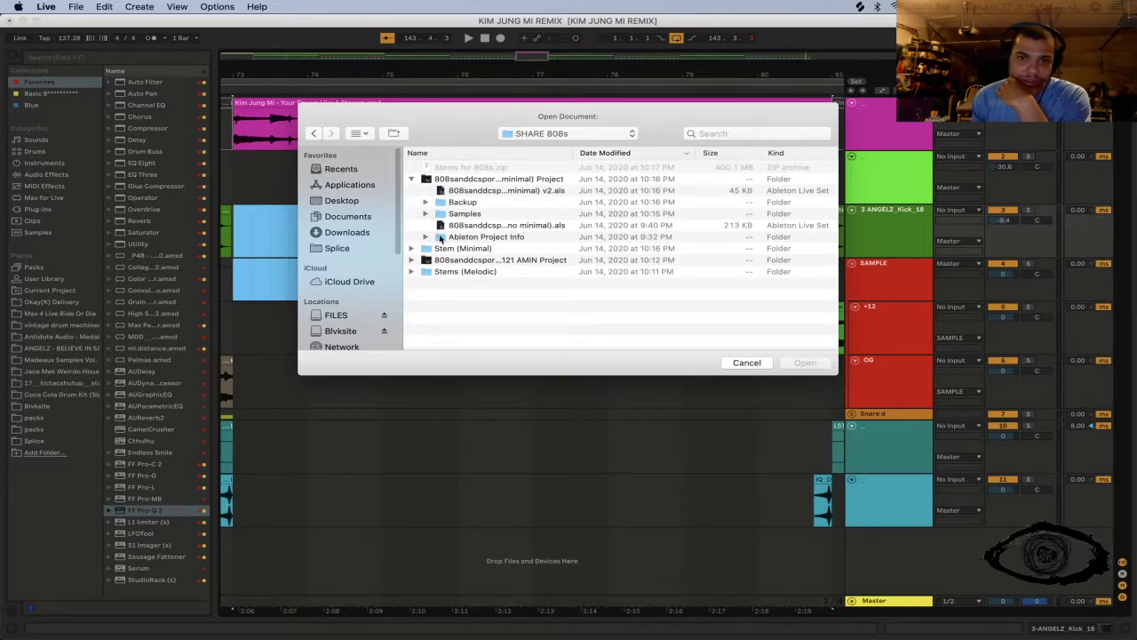
double_click(463, 180)
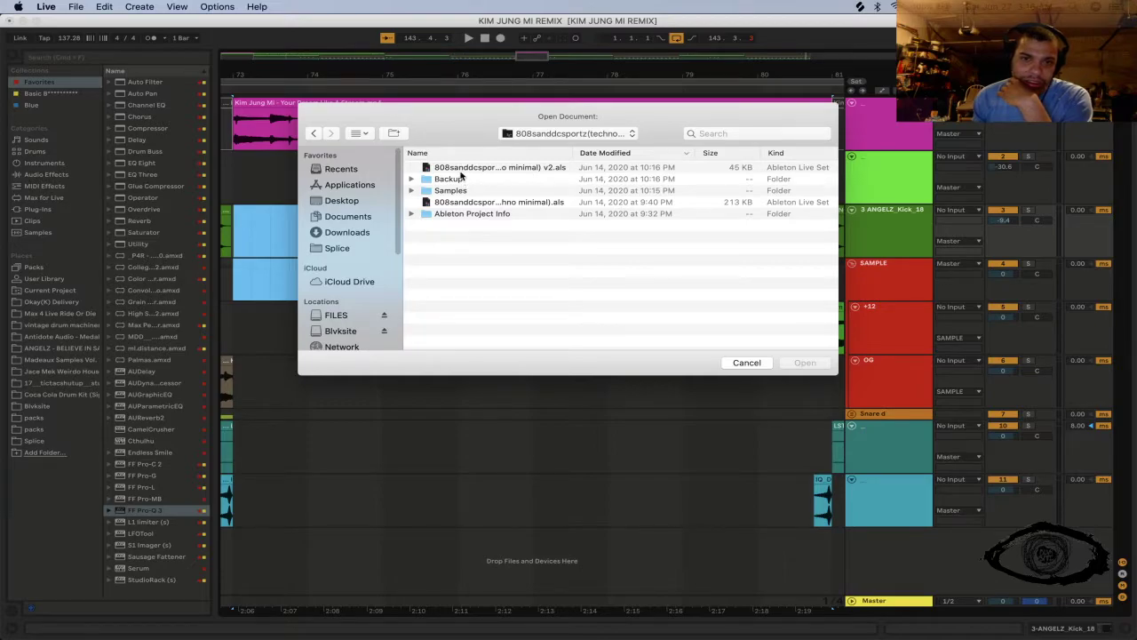
double_click(460, 173)
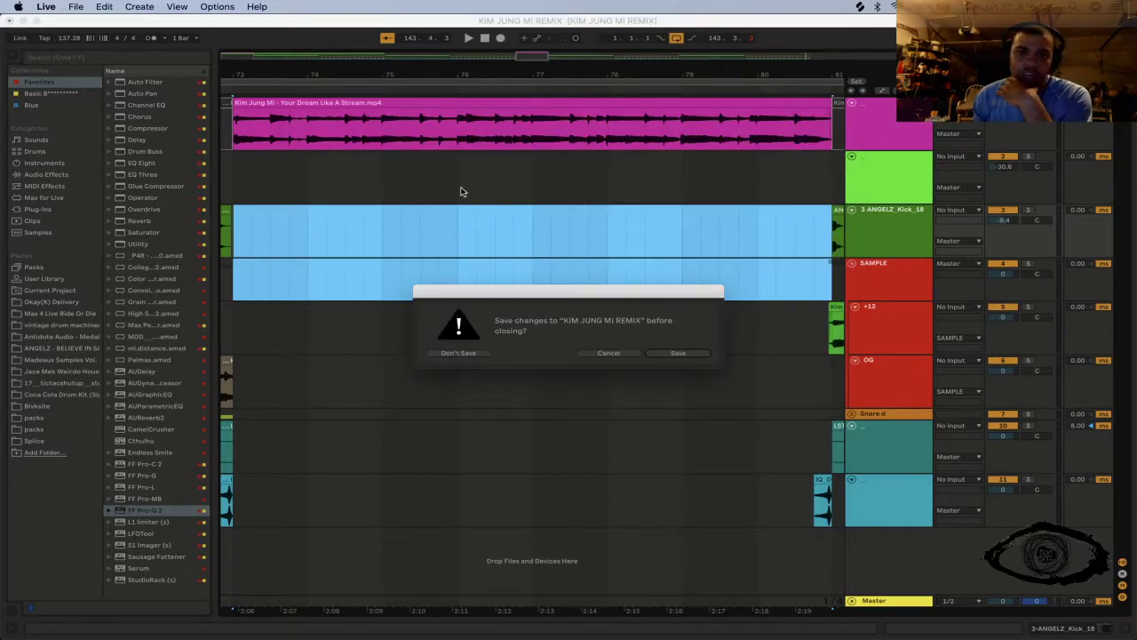
click(691, 352)
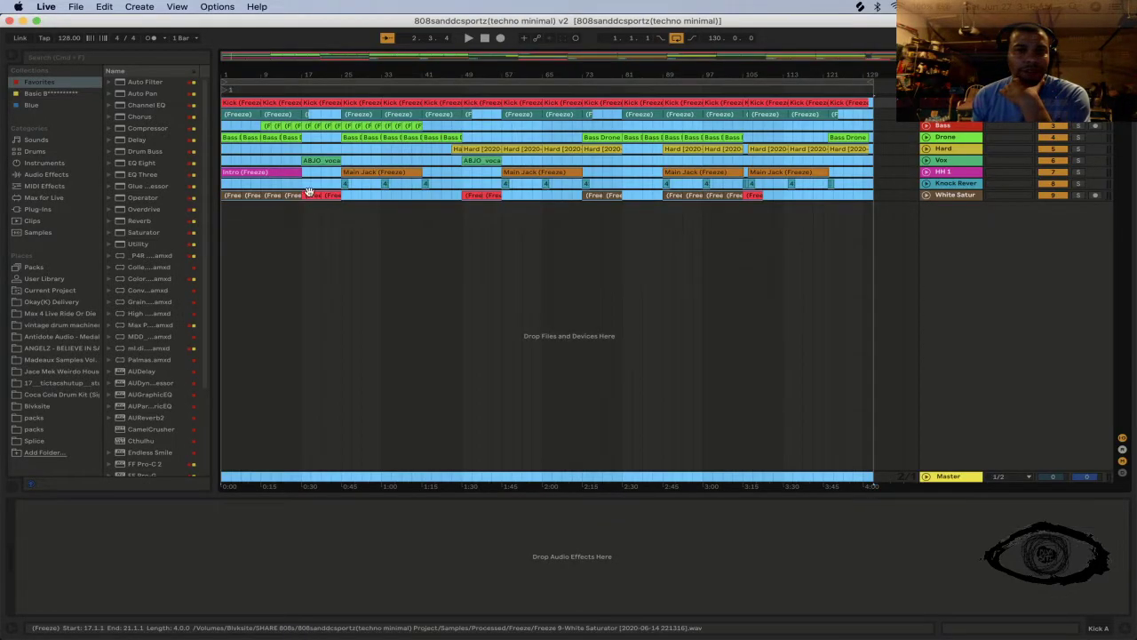
Step: Play the 808sanddcsportz(techno minimal) v2 arrangement from bar 1 with the browser hidden
click(244, 95)
click(267, 140)
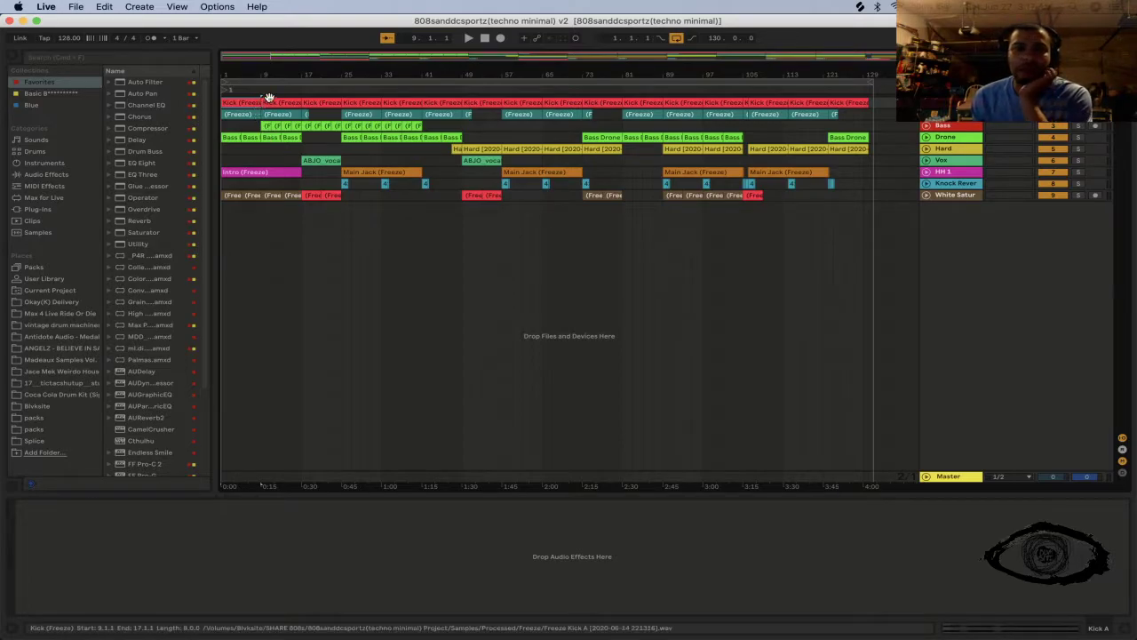
click(250, 99)
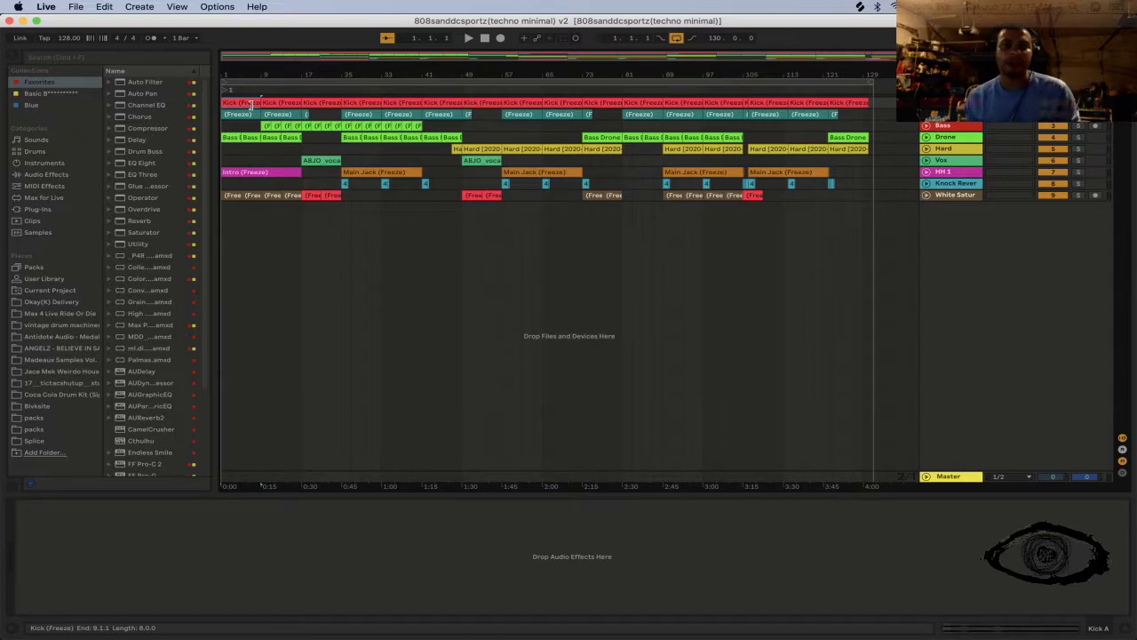
key(space)
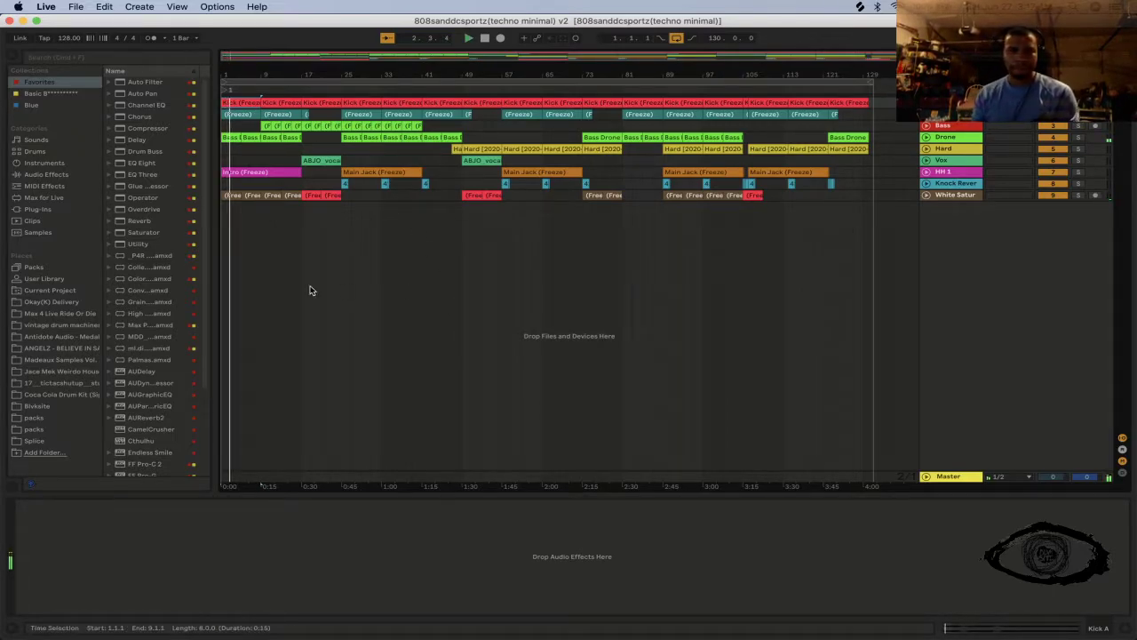
click(8, 55)
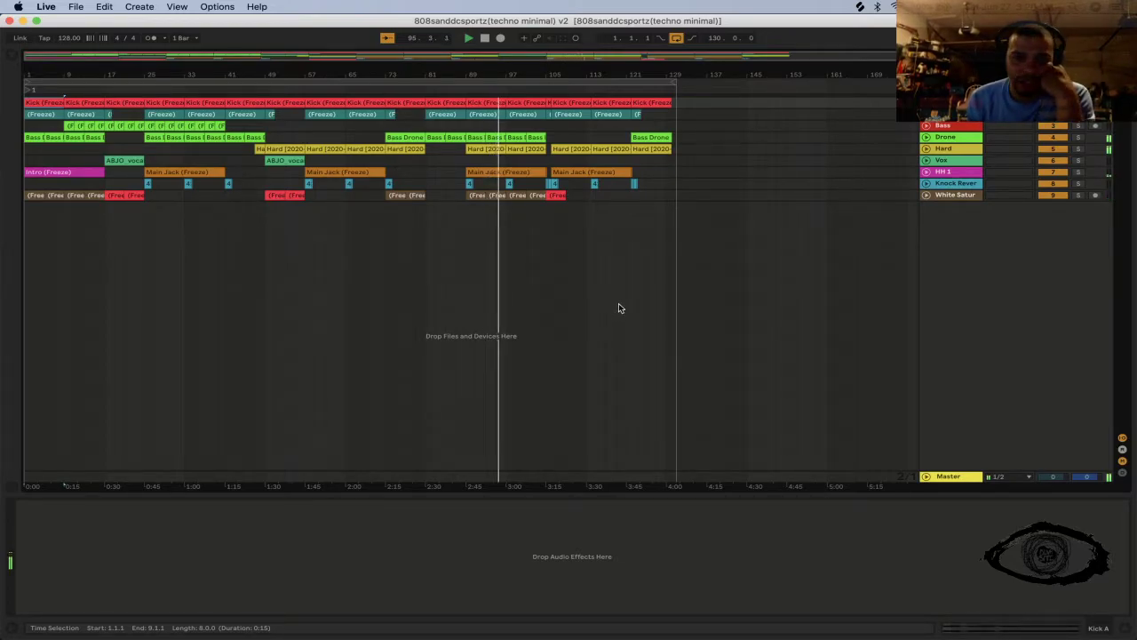
click(627, 196)
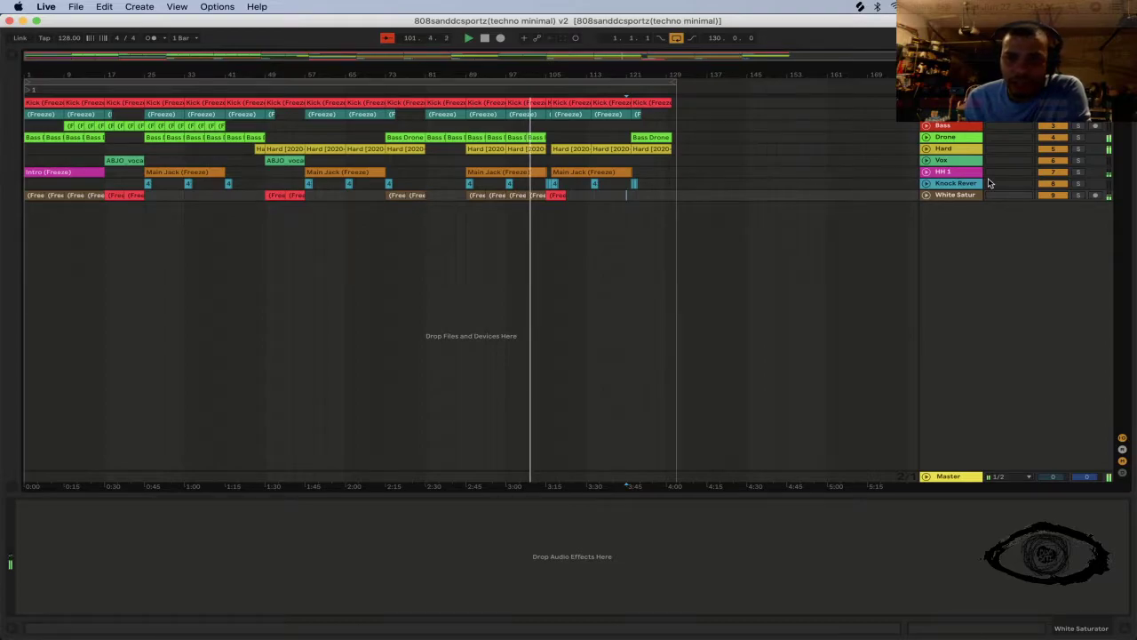
Step: Show the browser, add an Auto Filter to the Bass track and set its filter circuit to MS2
click(957, 125)
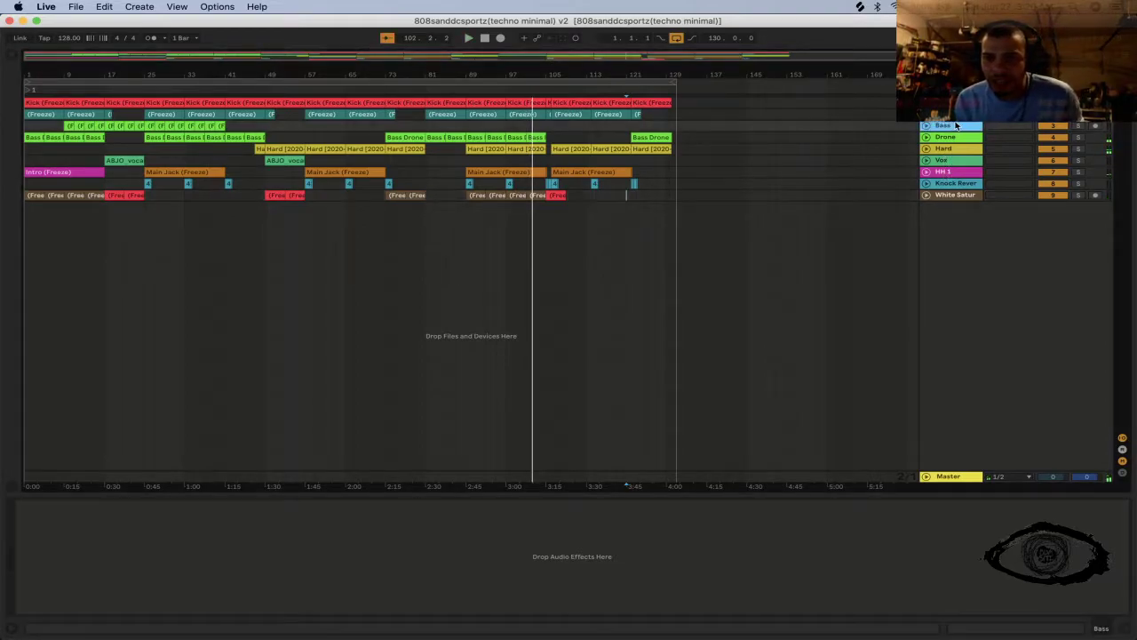
click(29, 90)
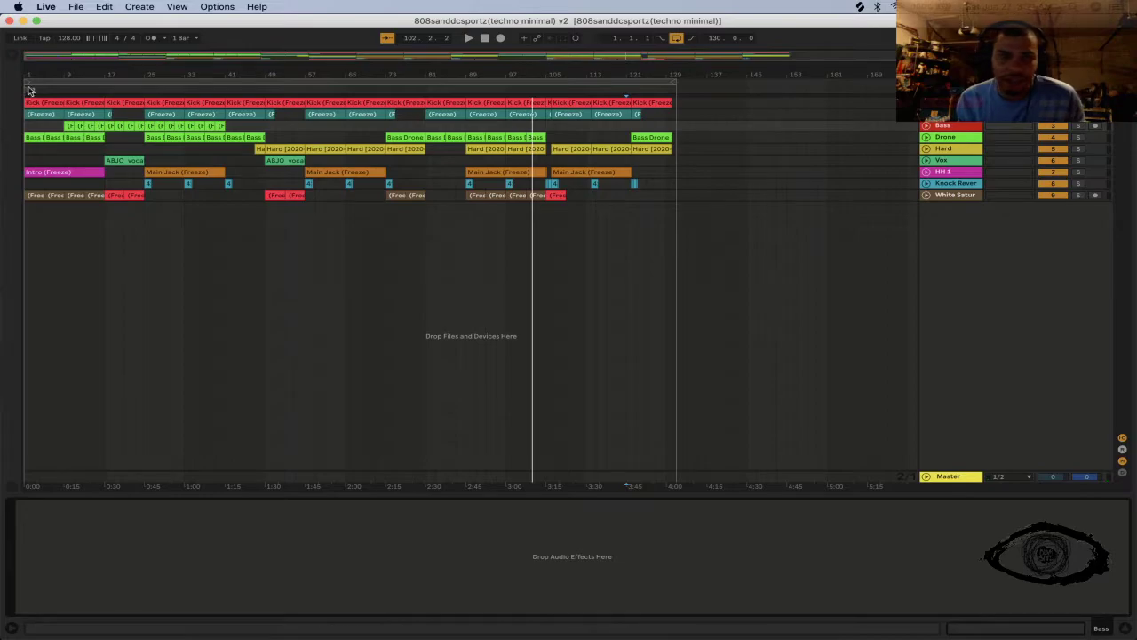
click(15, 53)
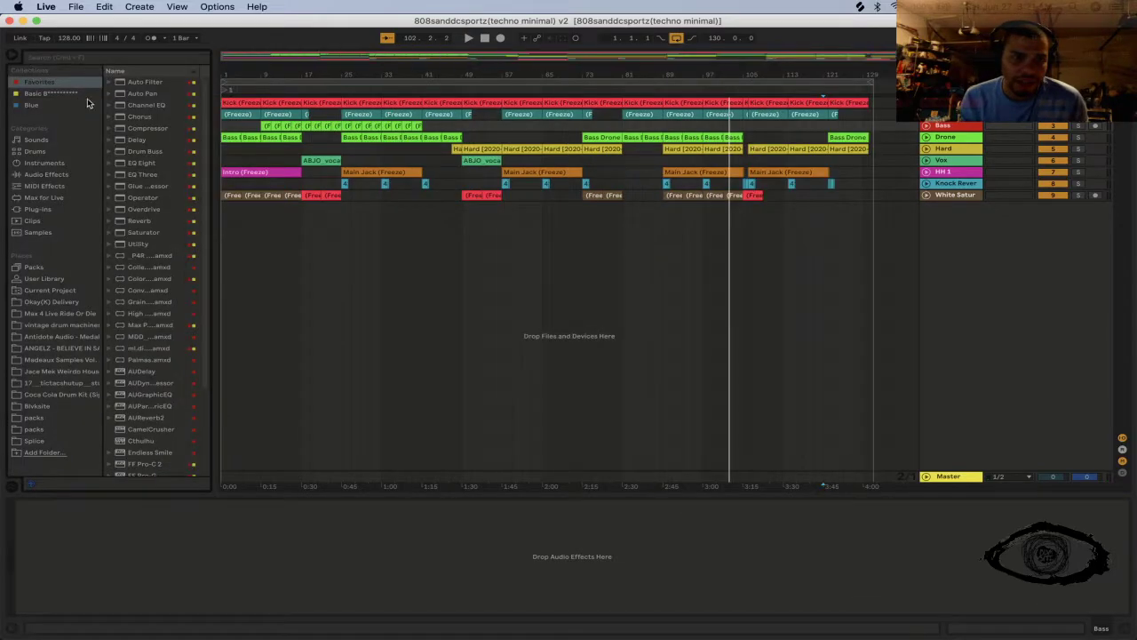
double_click(134, 81)
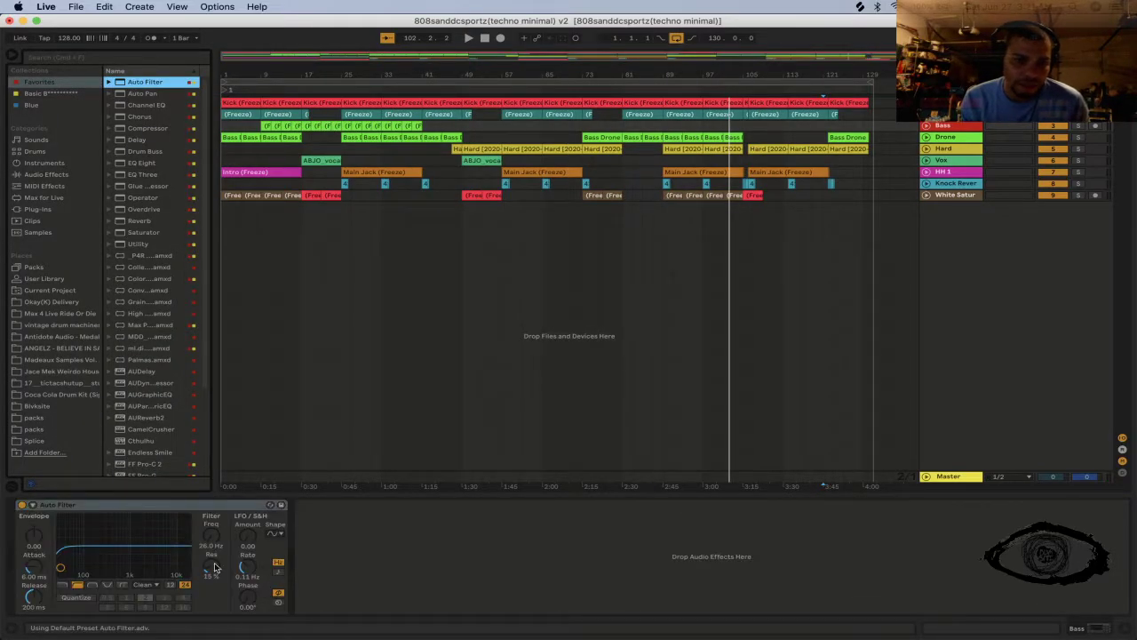
click(148, 585)
click(142, 612)
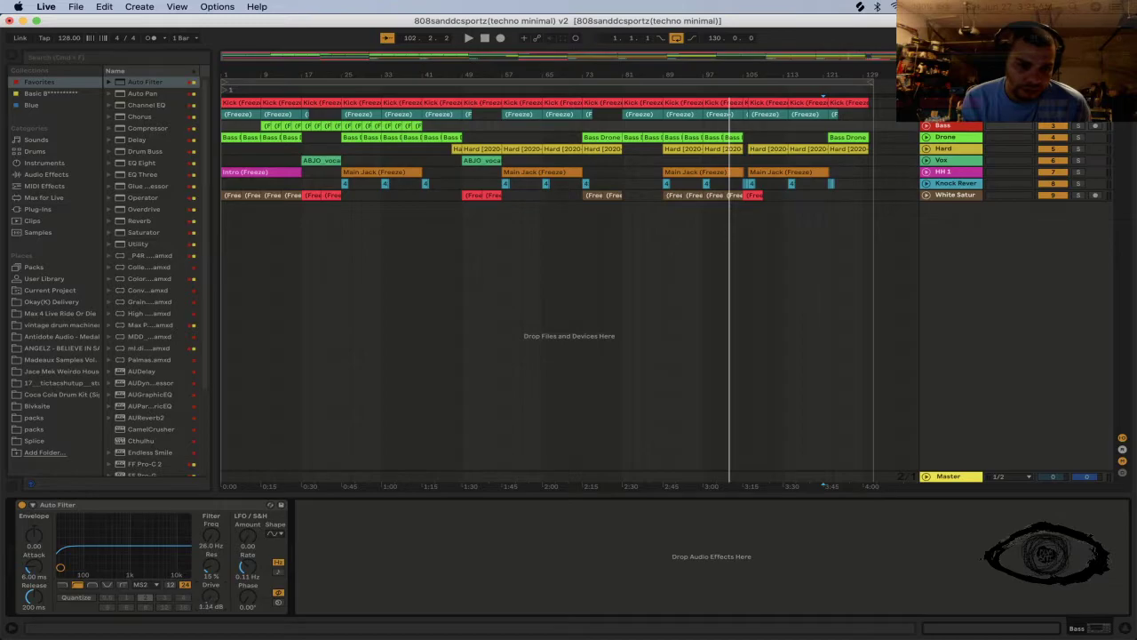
Step: Play the arrangement from the Drone clip at bar 25 and from the White Saturator clip at bar 49
click(353, 136)
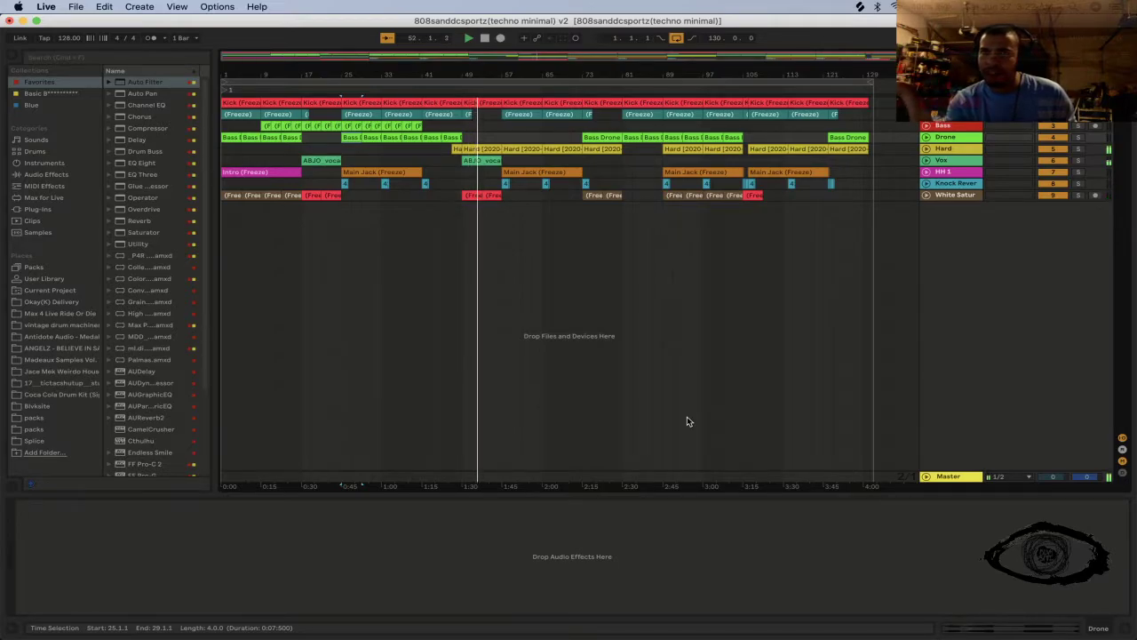
key(space)
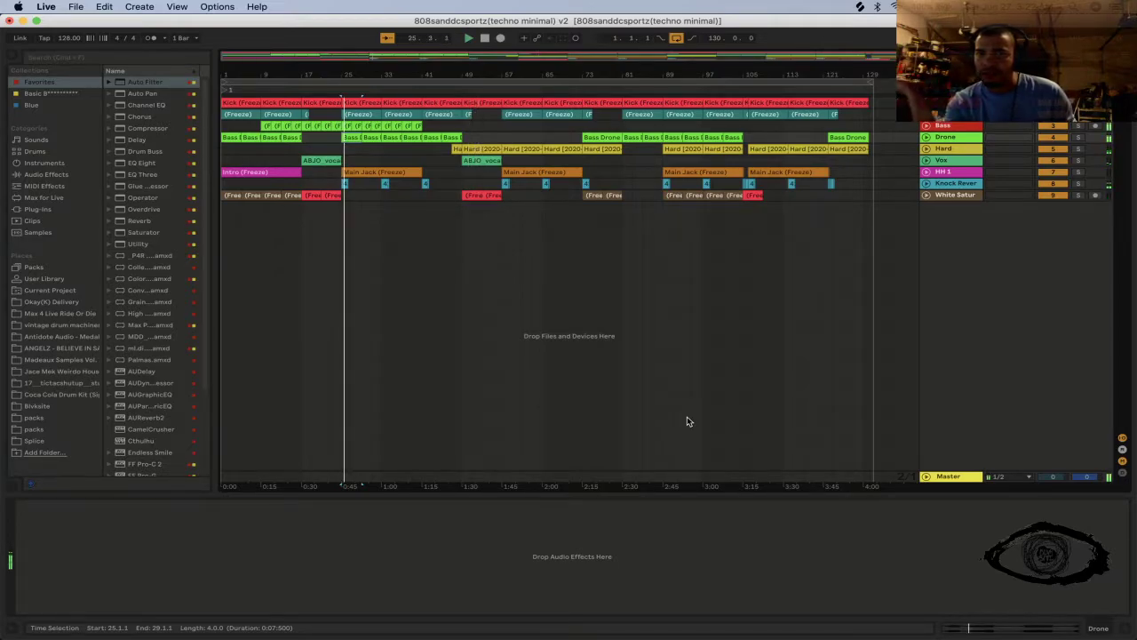
click(476, 194)
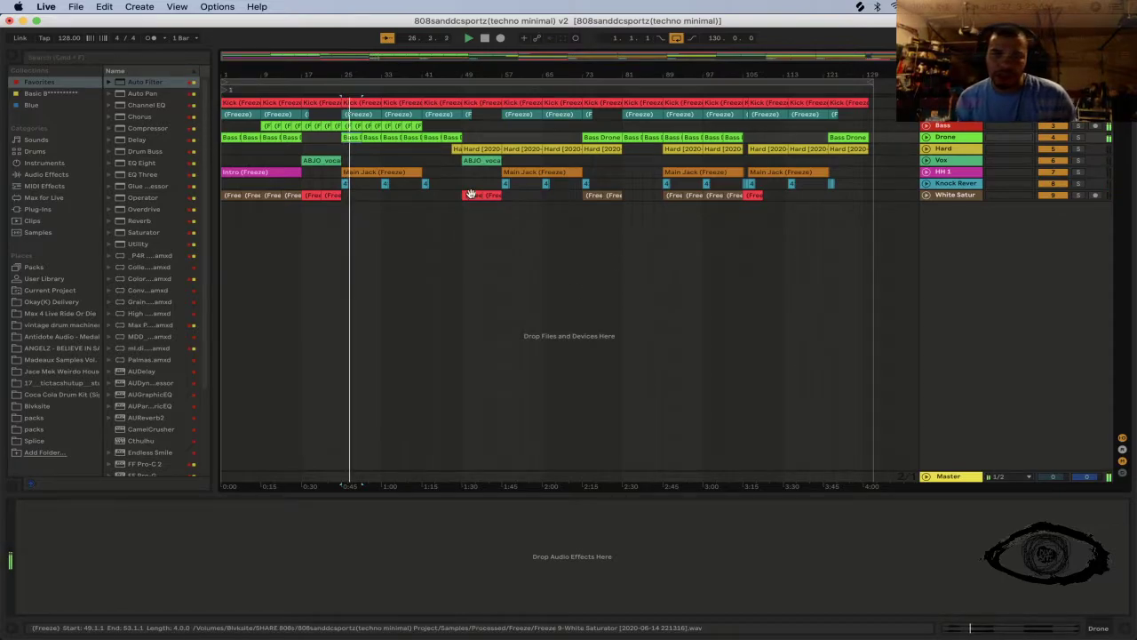
key(space)
key(space)
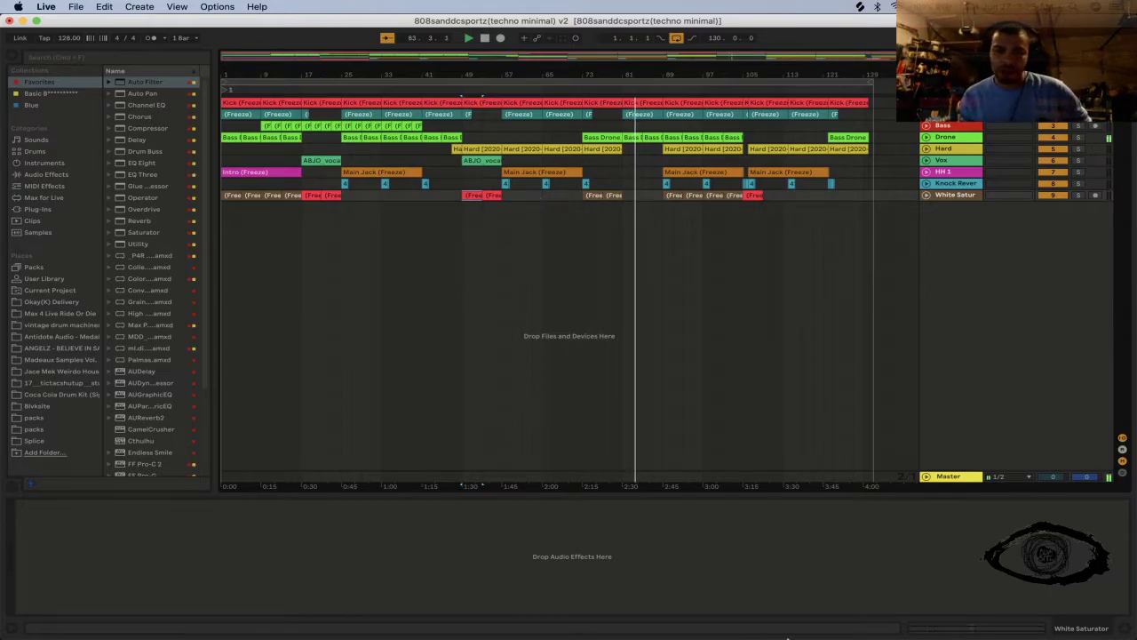
Step: Switch to Twitch, open the followed channel streaming Escape From Tarkov, and return to Ableton Live
click(704, 632)
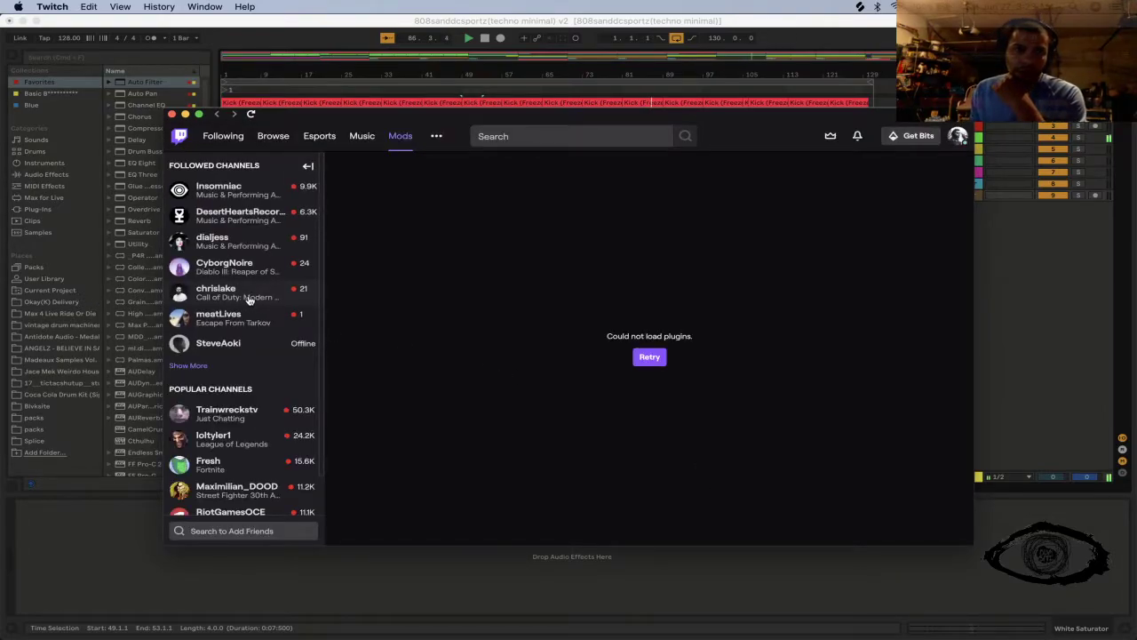
click(285, 321)
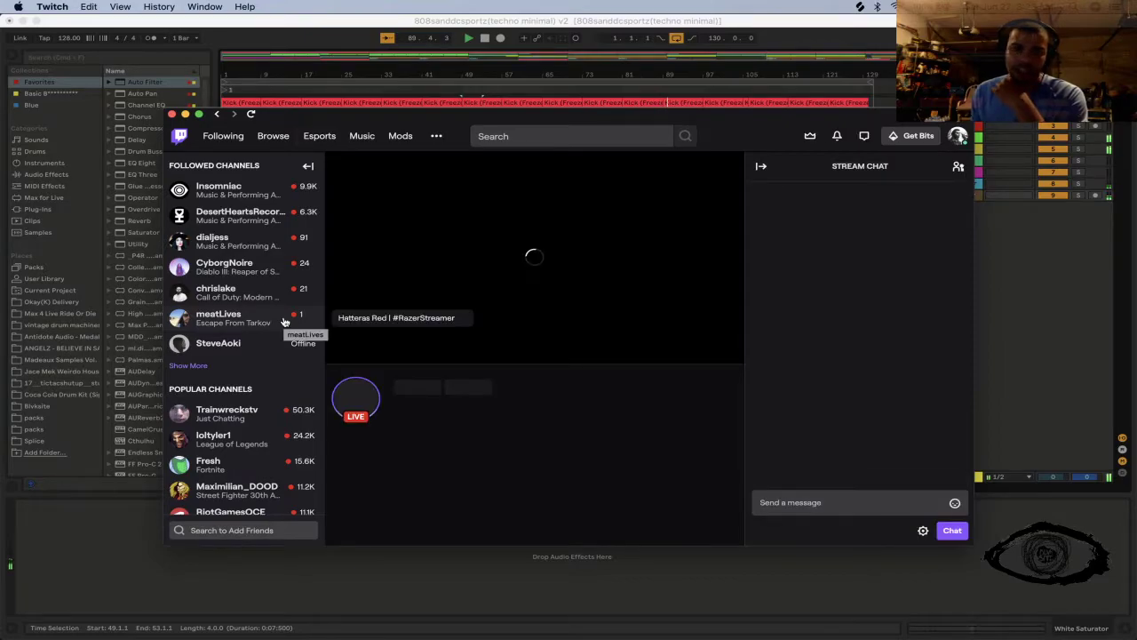
click(1131, 275)
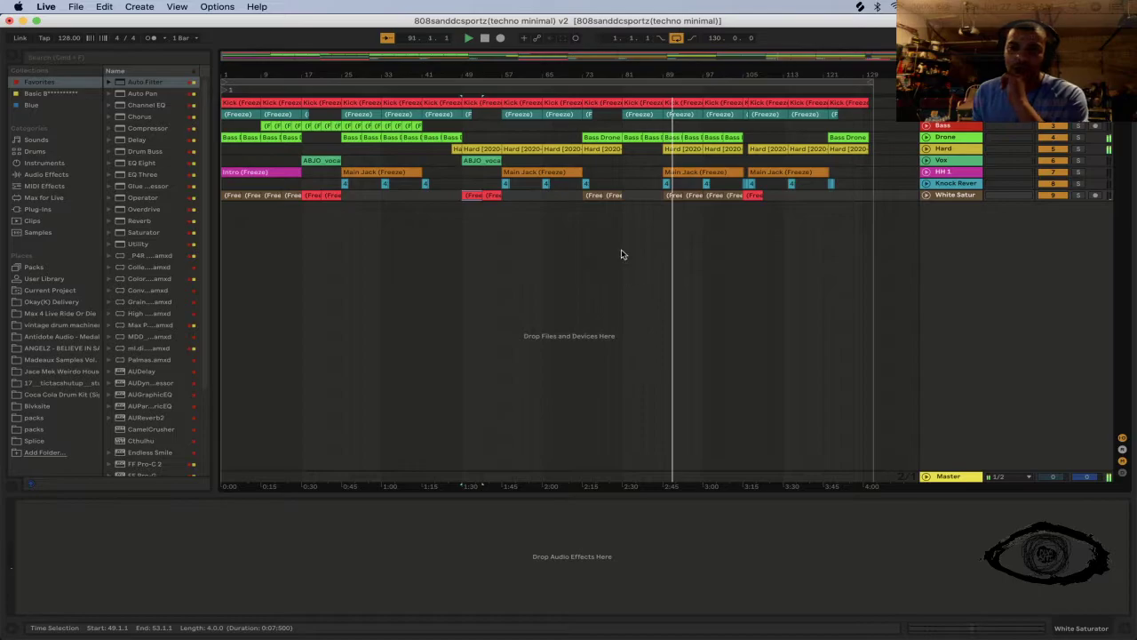
Step: Quit Ableton Live, saving the changes to 808sanddcsportz(techno minimal) v2
key(super+q)
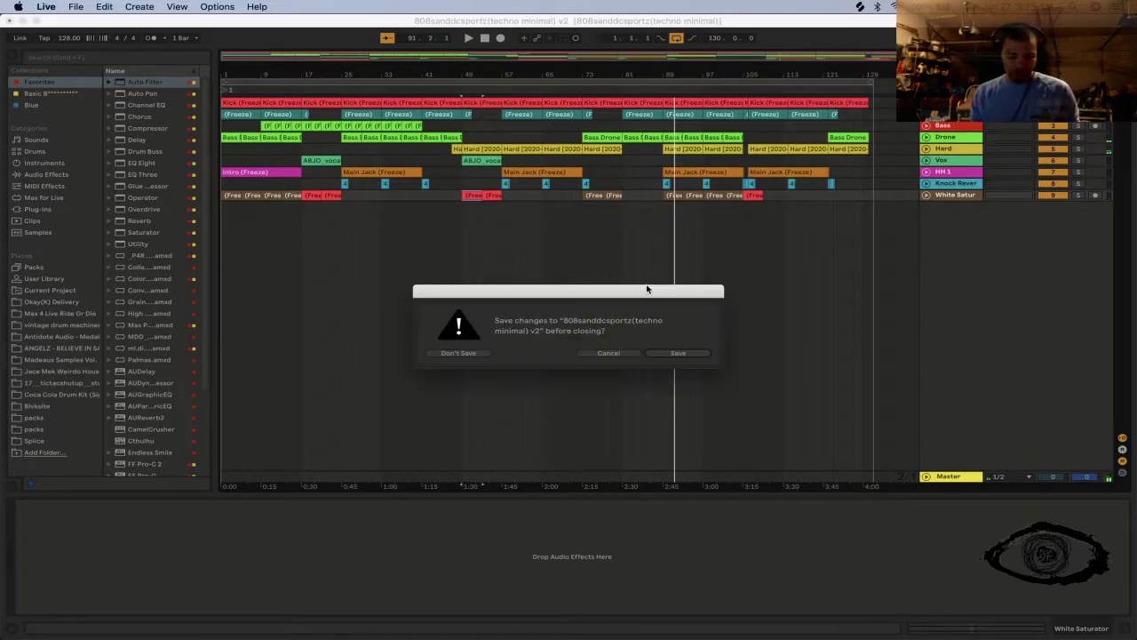
click(698, 355)
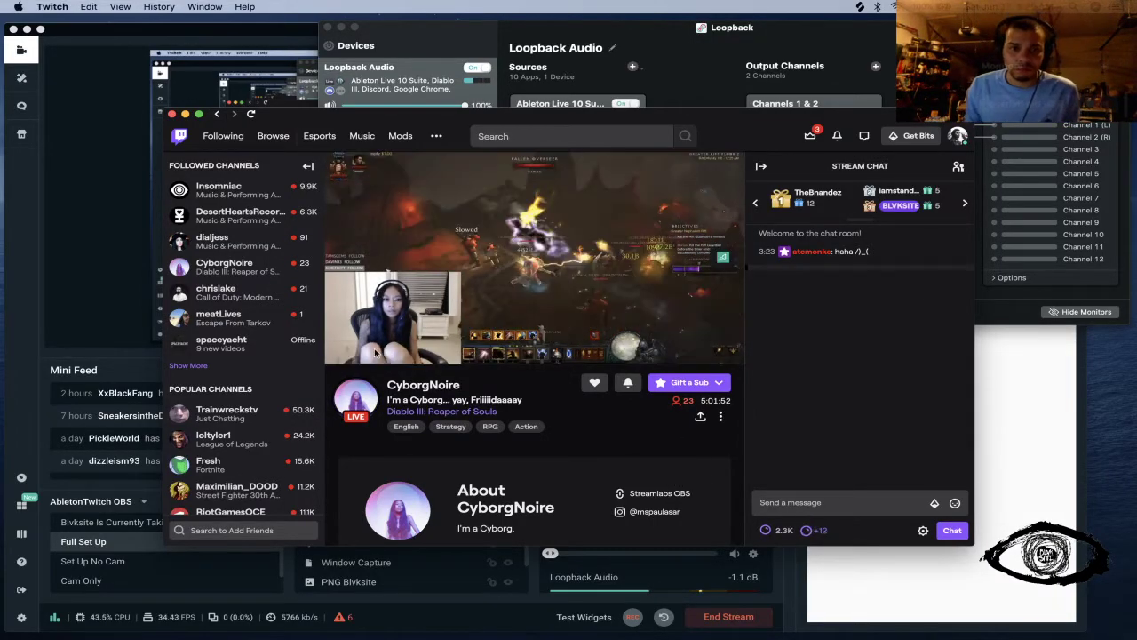
Step: Reply "lolol" in the Twitch stream chat, mentioning the viewer who wrote about the 3 amigos
mouse_move(374, 352)
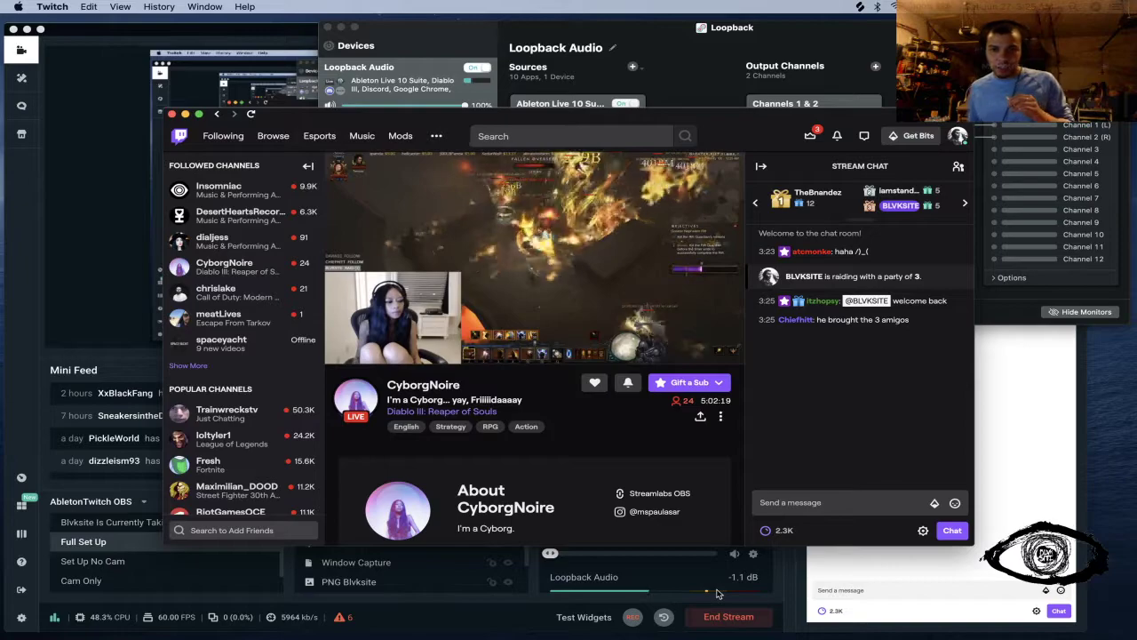
click(809, 502)
text(@)
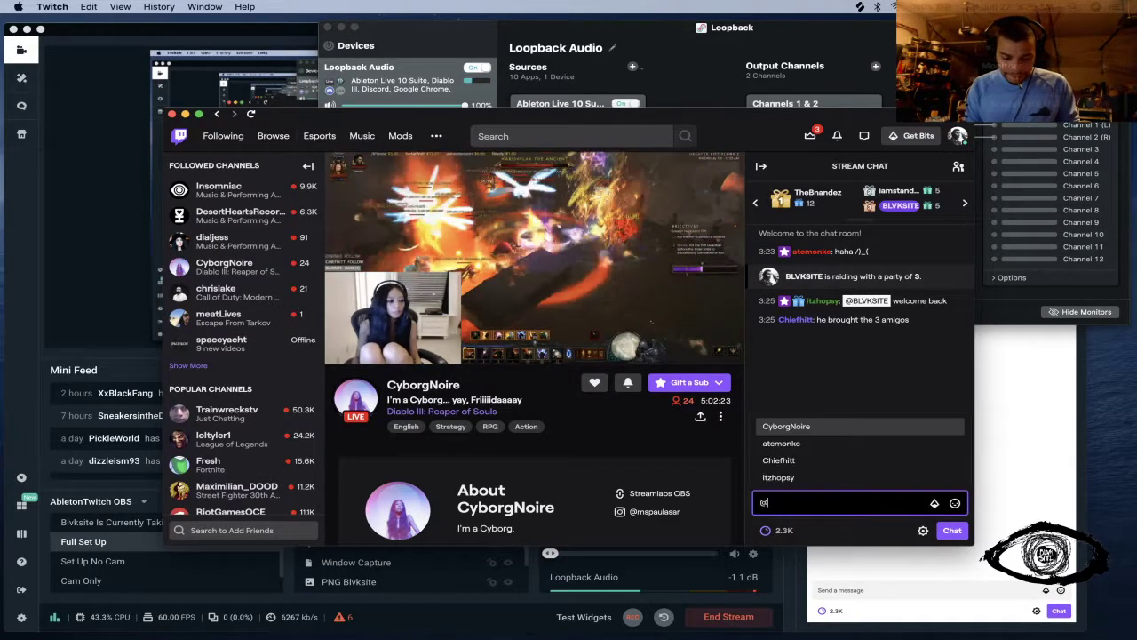
key(Down)
key(Down)
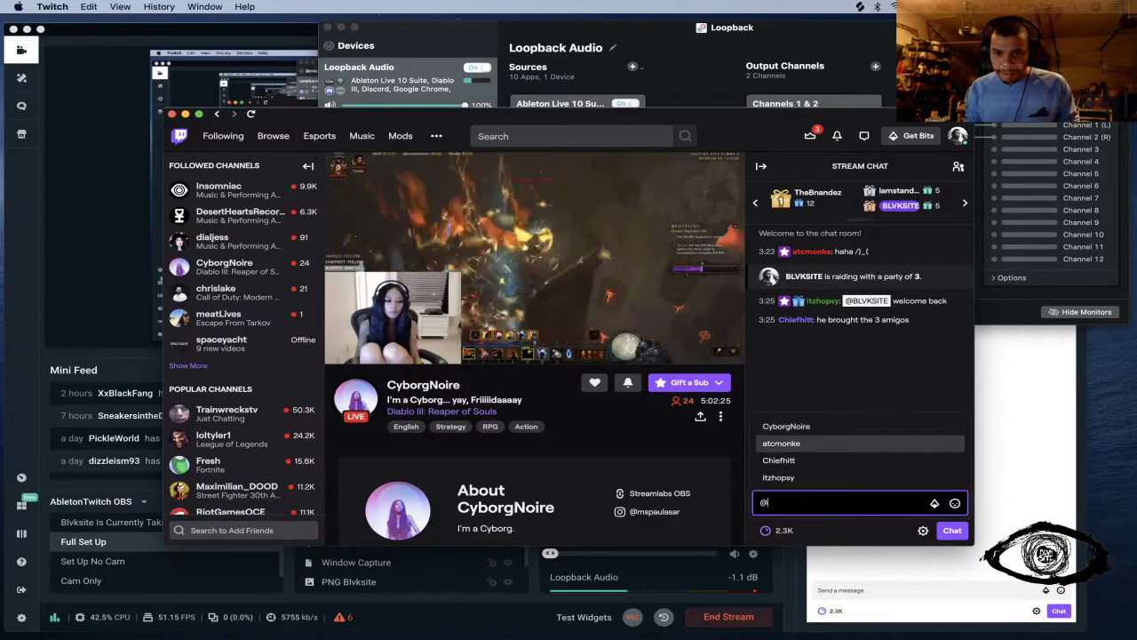
key(Tab)
text(lolo)
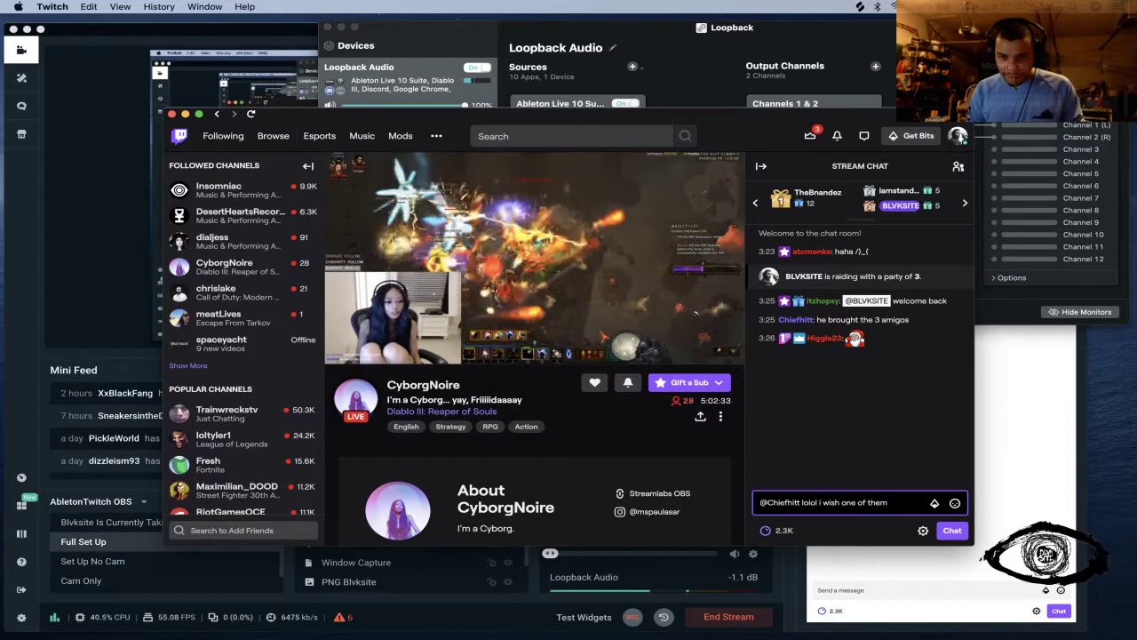
key(BackSpace)
key(BackSpace)
key(BackSpace)
key(BackSpace)
key(BackSpace)
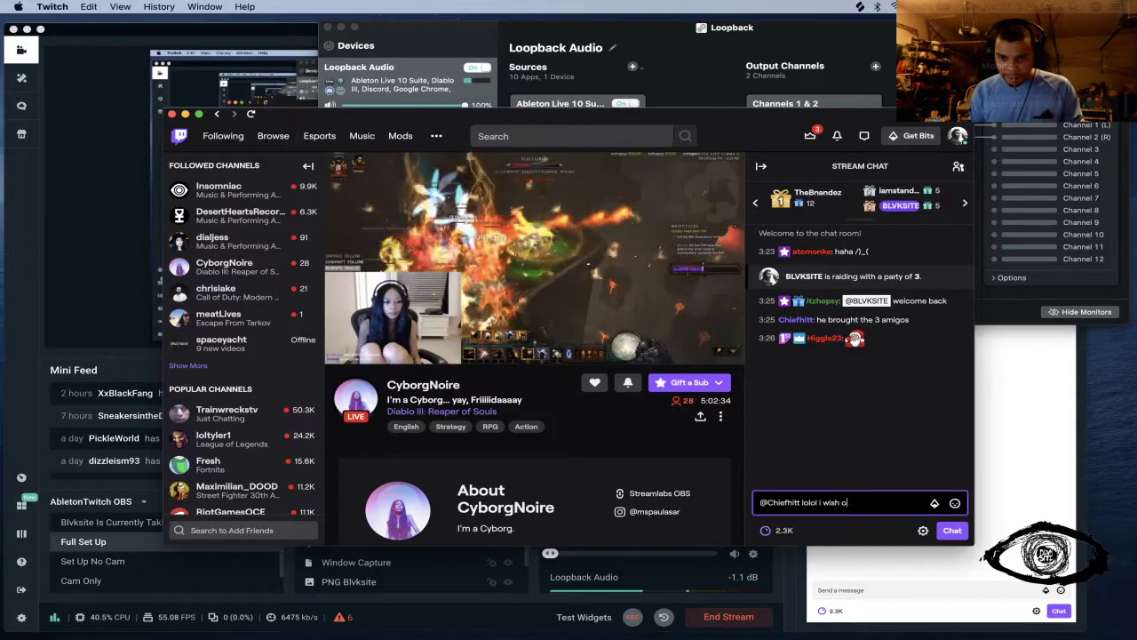
key(Return)
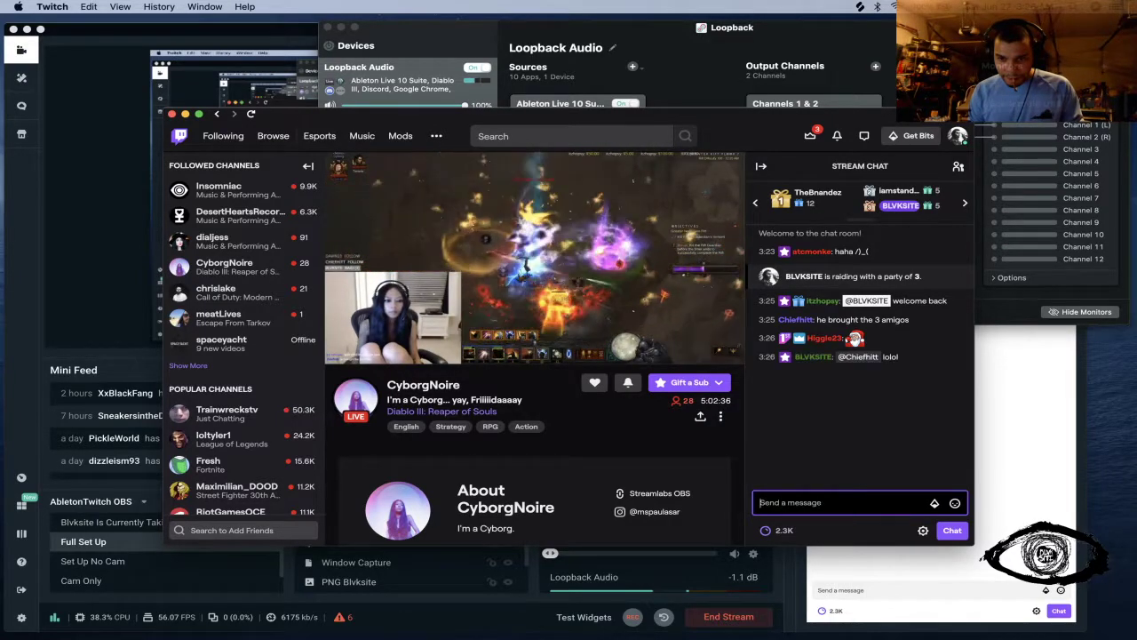
Step: Send the chat message "i was making music", mentioning the channel's streamer
text(@)
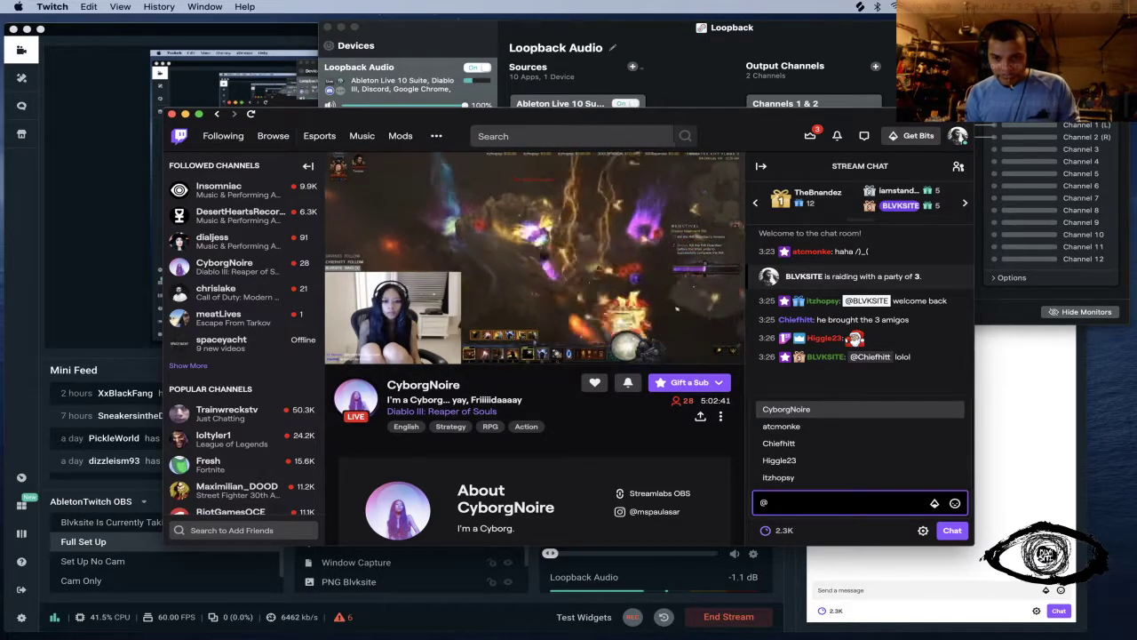
key(Tab)
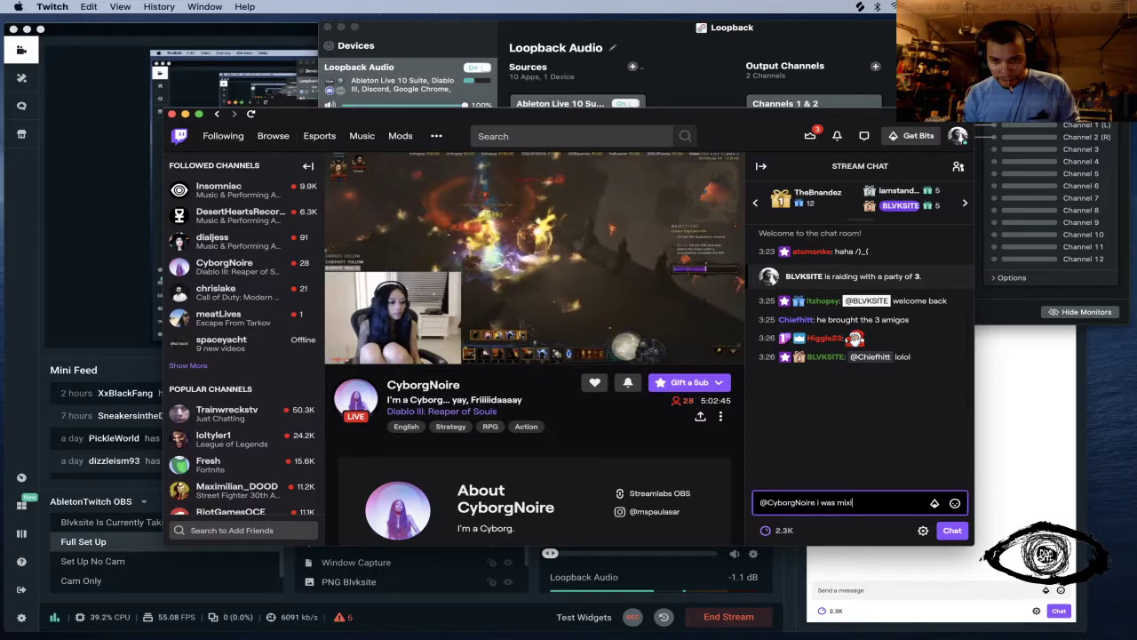
text(i was mix)
key(BackSpace)
key(BackSpace)
text(aking musi)
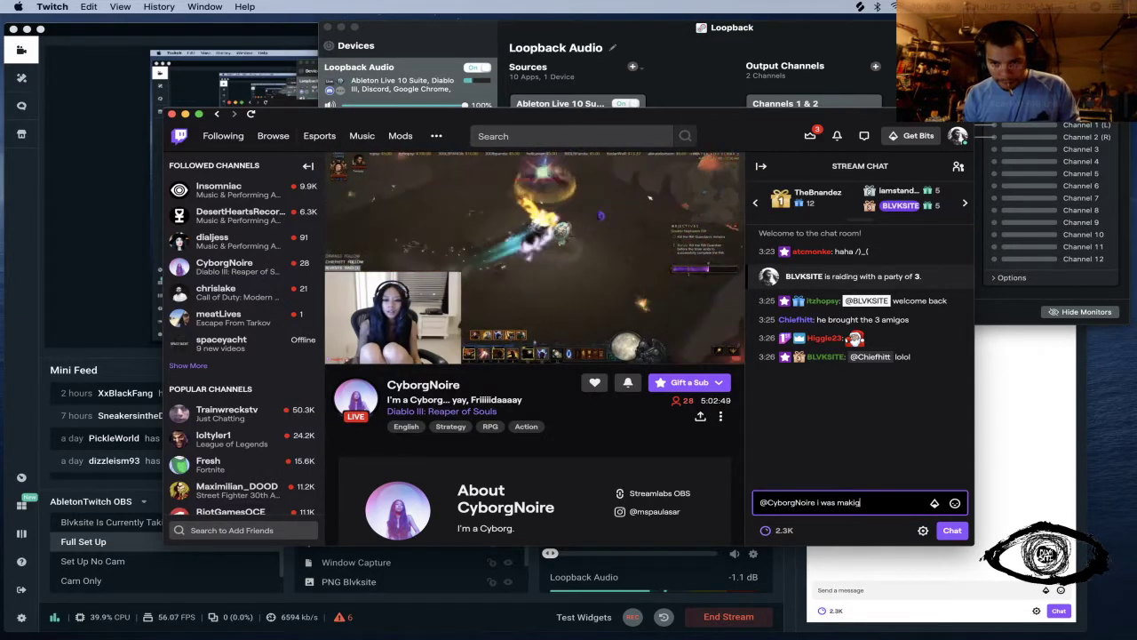
text(c)
key(Return)
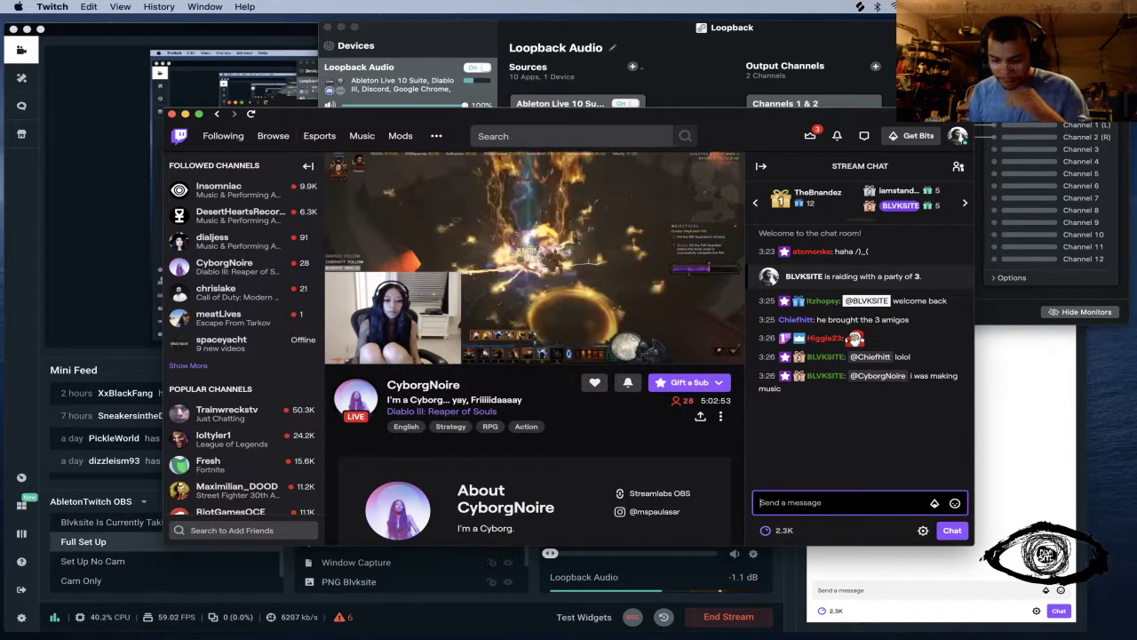
Step: Switch to Streamlabs OBS and try to end the live stream
click(751, 628)
click(751, 626)
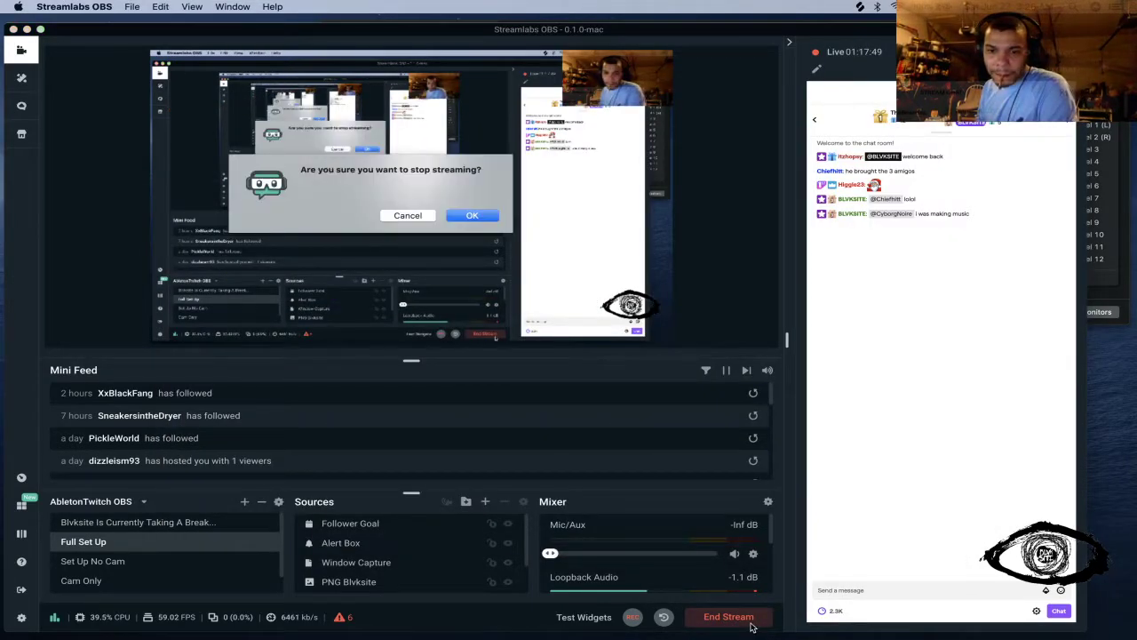
key(Escape)
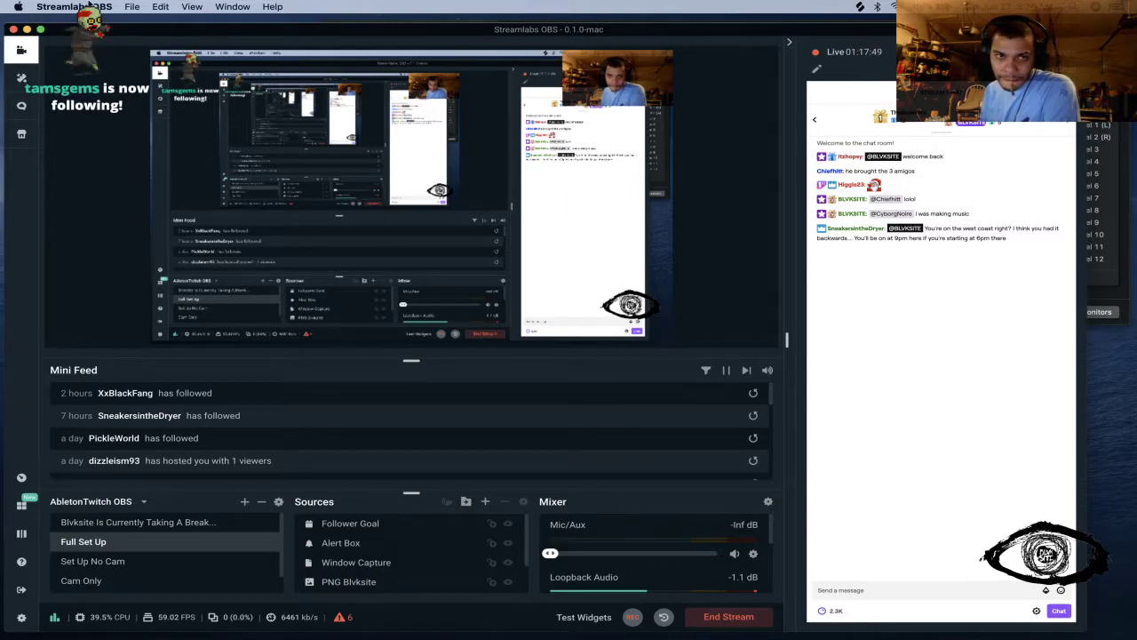
click(87, 7)
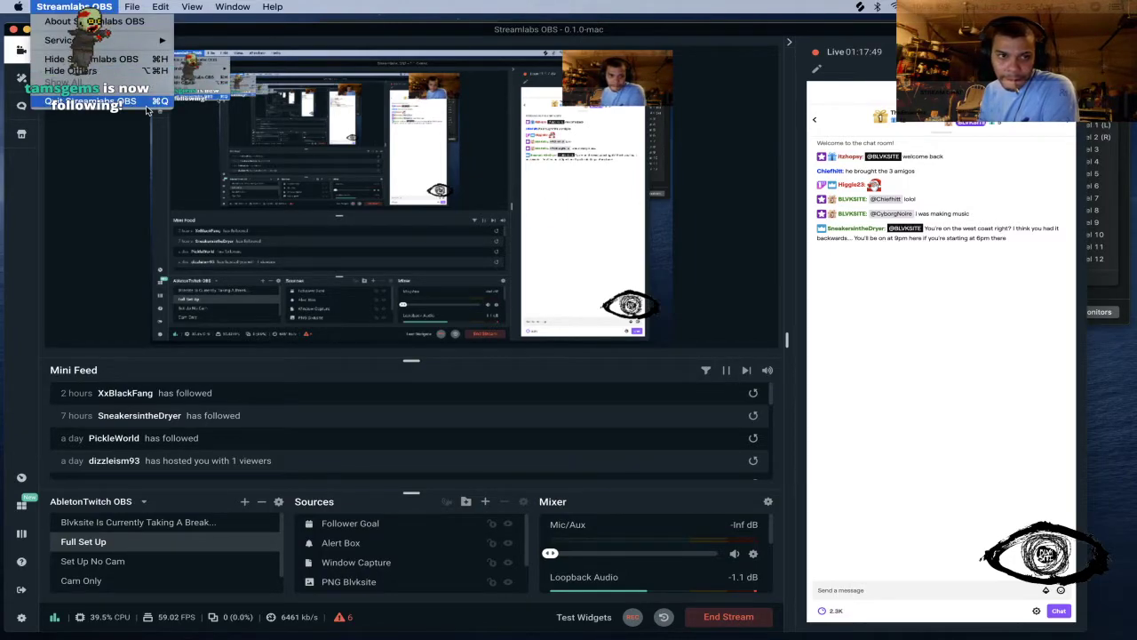
key(Escape)
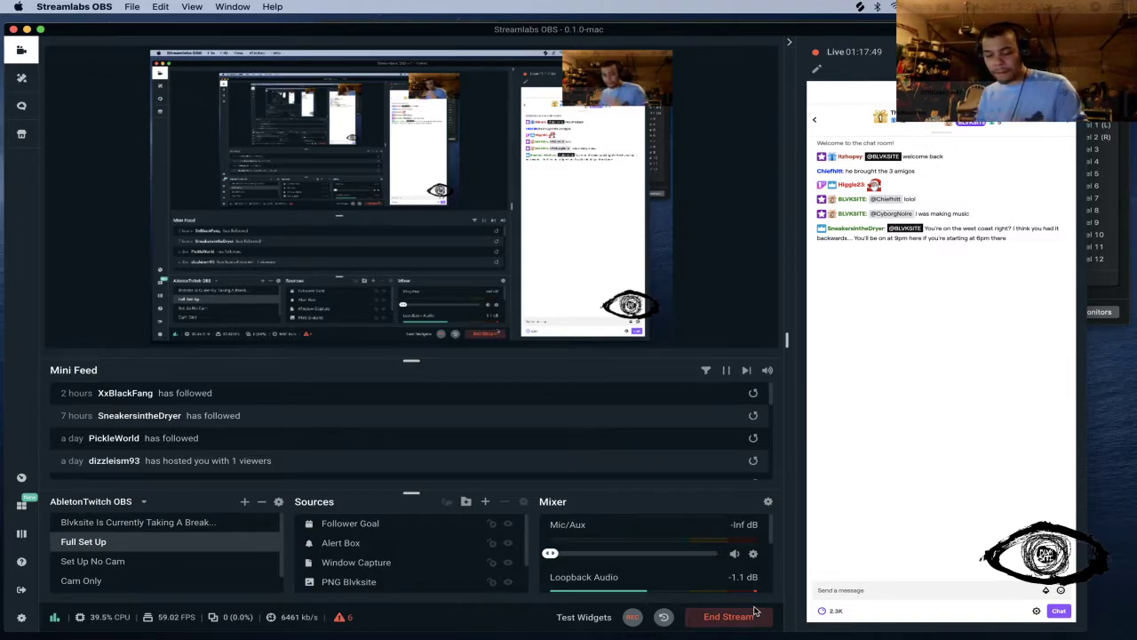
Step: Switch to Twitch and send the chat reply "im EST", mentioning the viewer who wrote about the west coast
key(super+h)
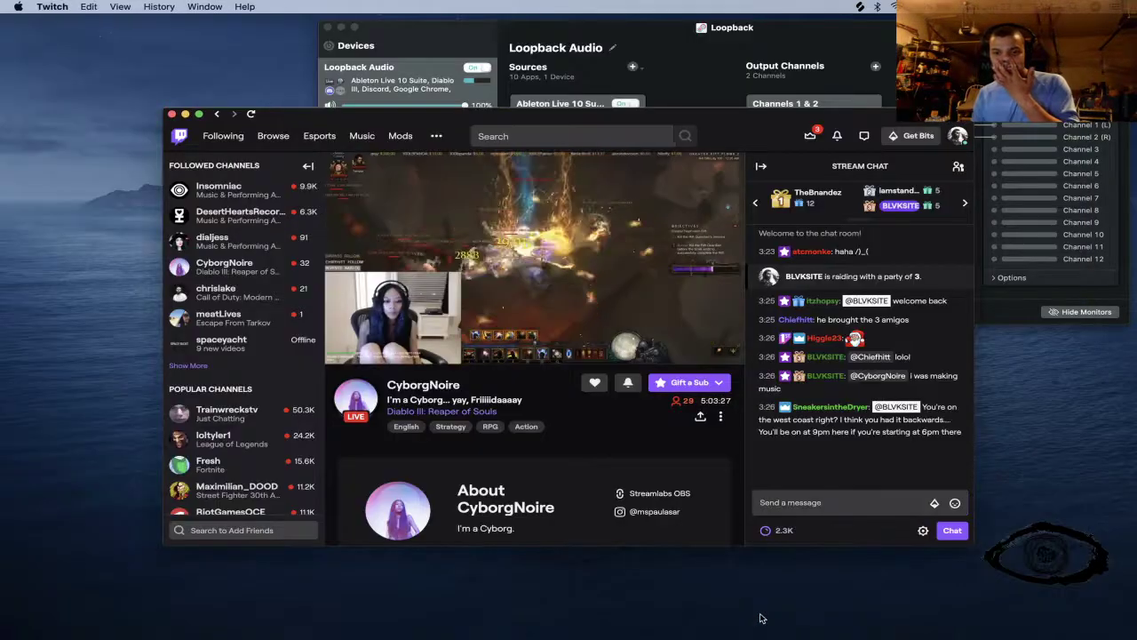
click(814, 505)
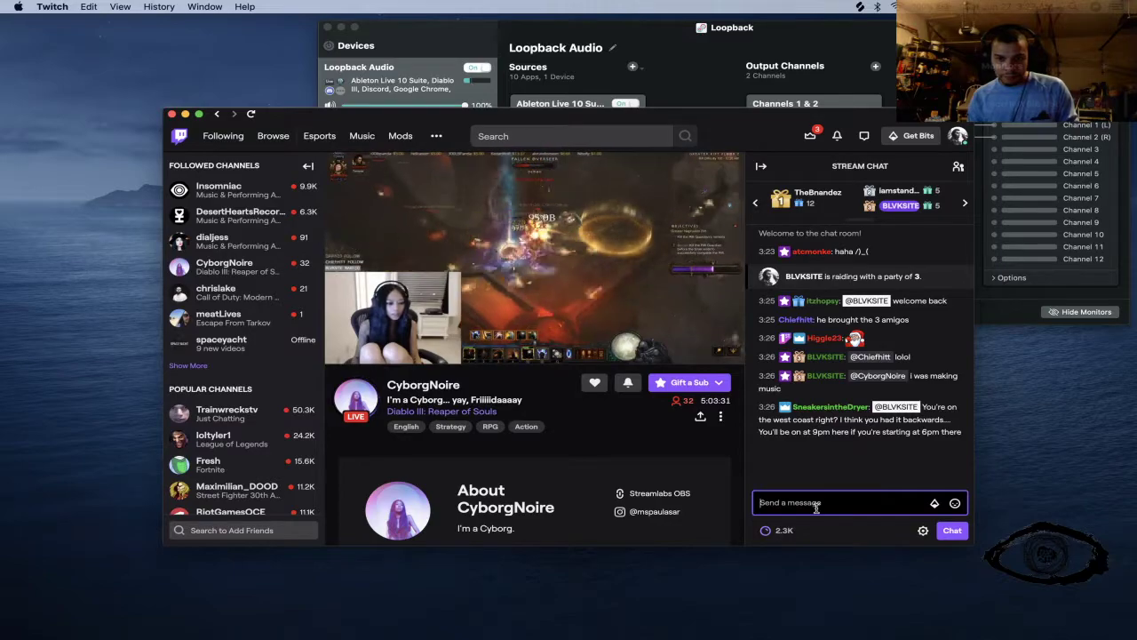
text(@sne)
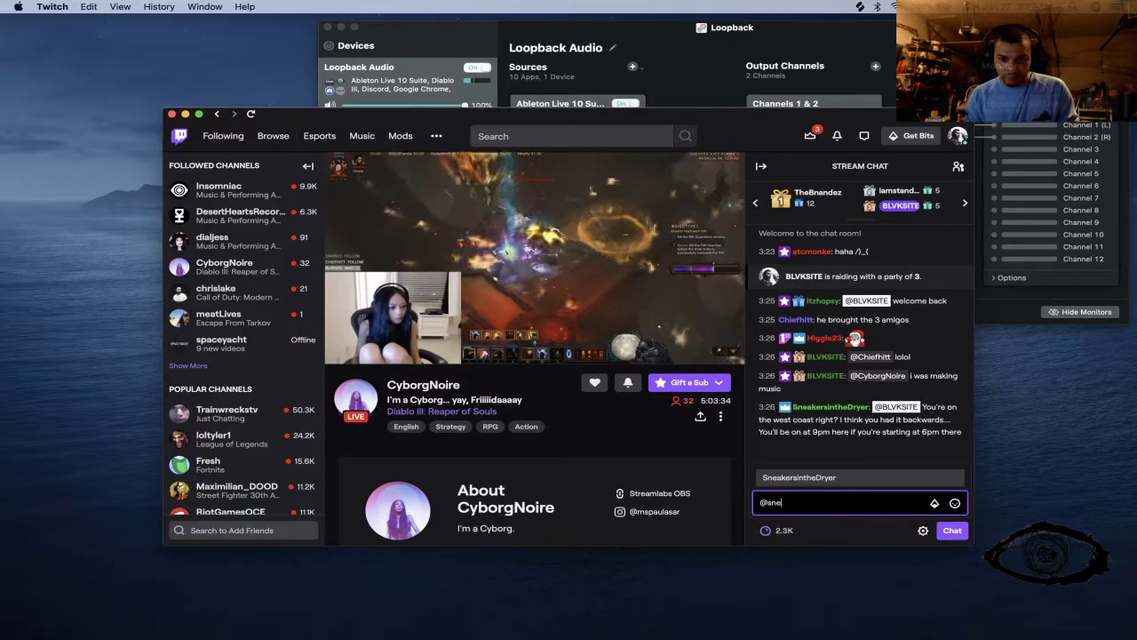
key(Tab)
text(im EST)
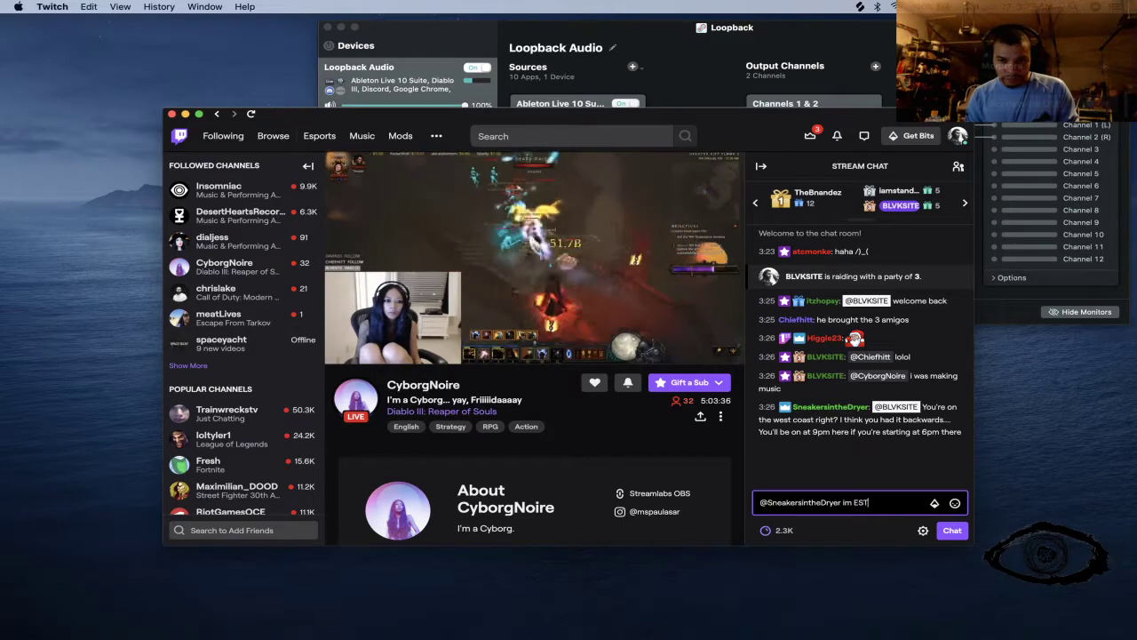
key(Return)
Step: Send the chat message "i was mixing down a couple of songs i made from scratch", mentioning the channel's streamer
text(@cy)
key(Tab)
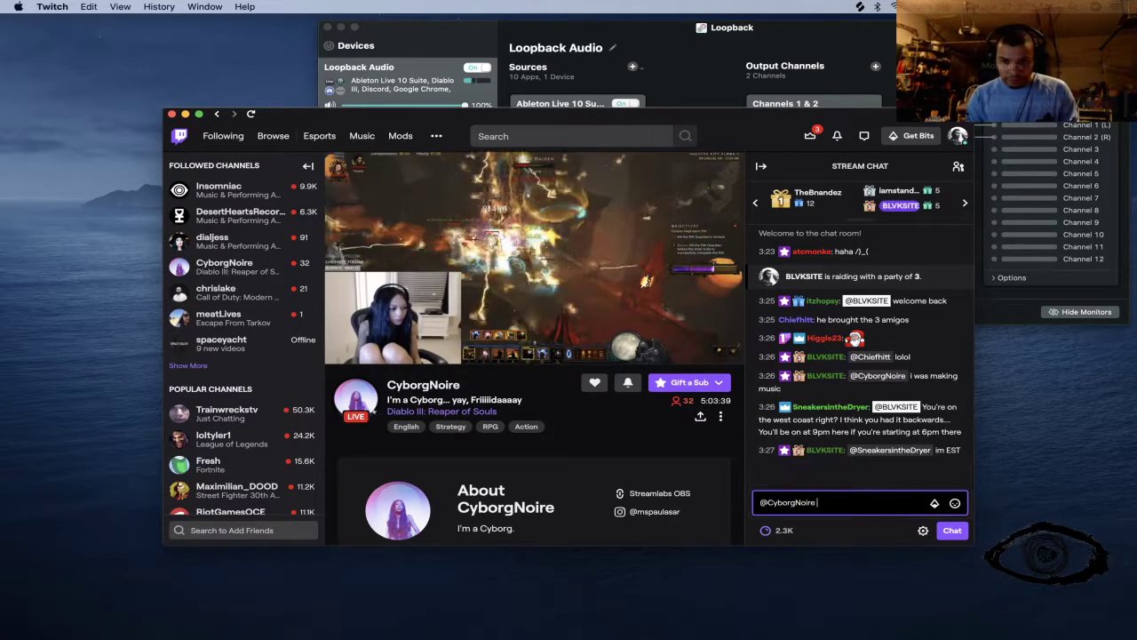
text(i just)
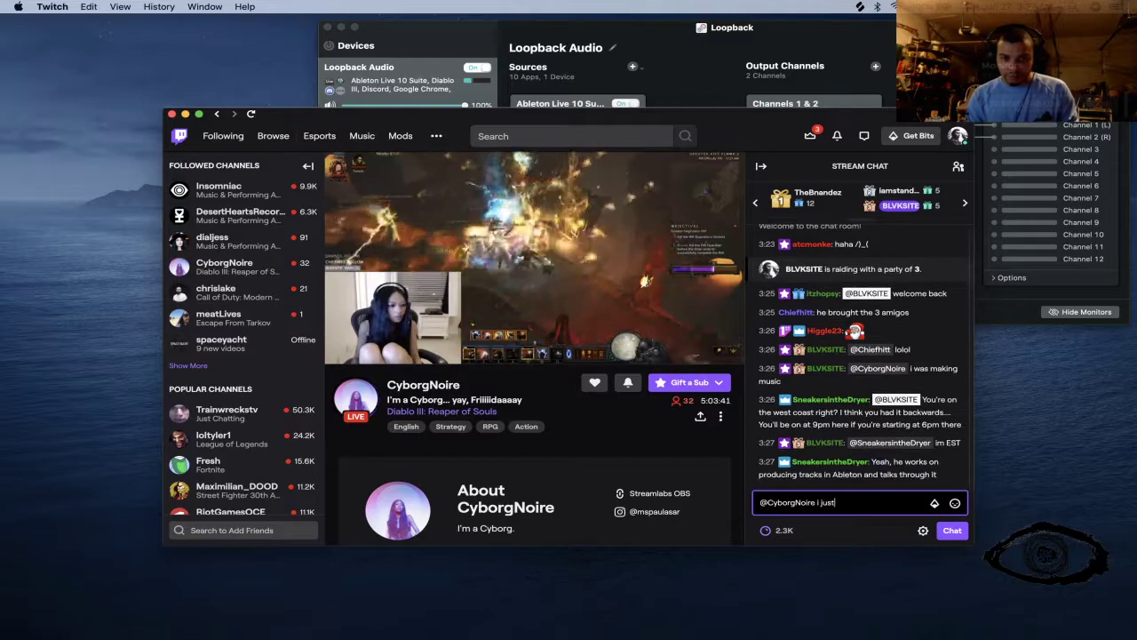
key(BackSpace)
key(BackSpace)
key(BackSpace)
key(BackSpace)
text(was mixing dow)
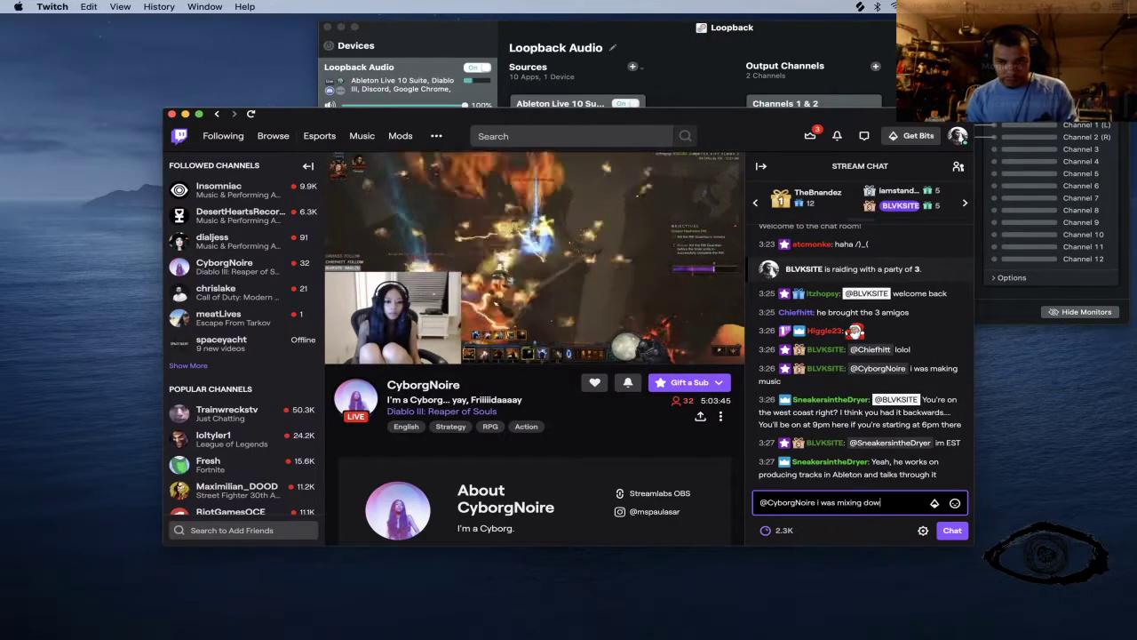
text(n a couple)
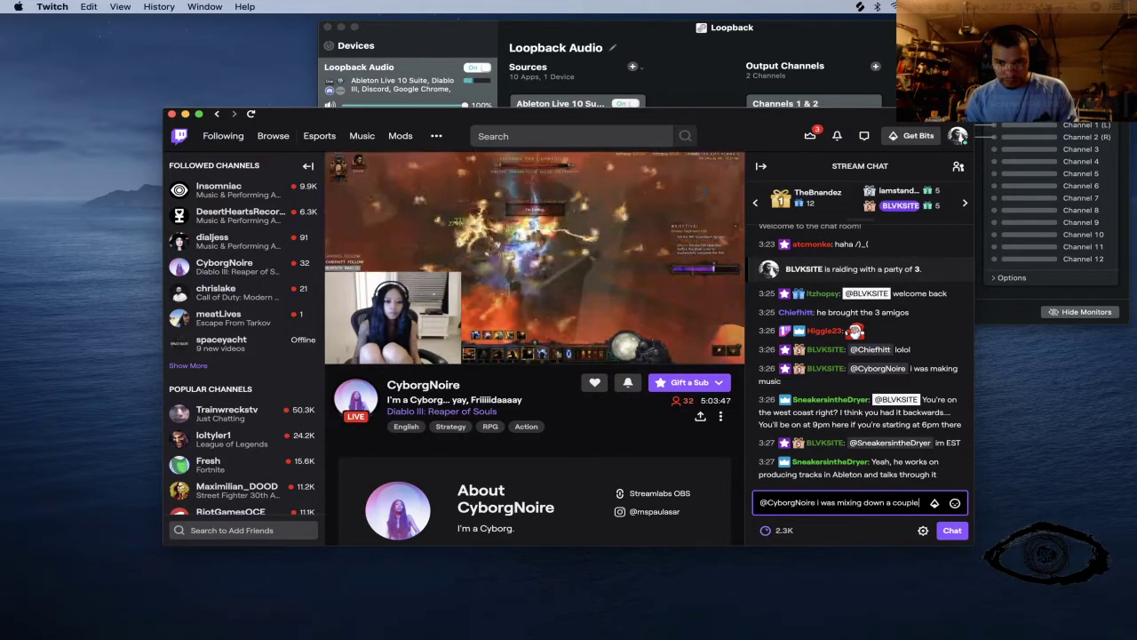
text( of songs i mad)
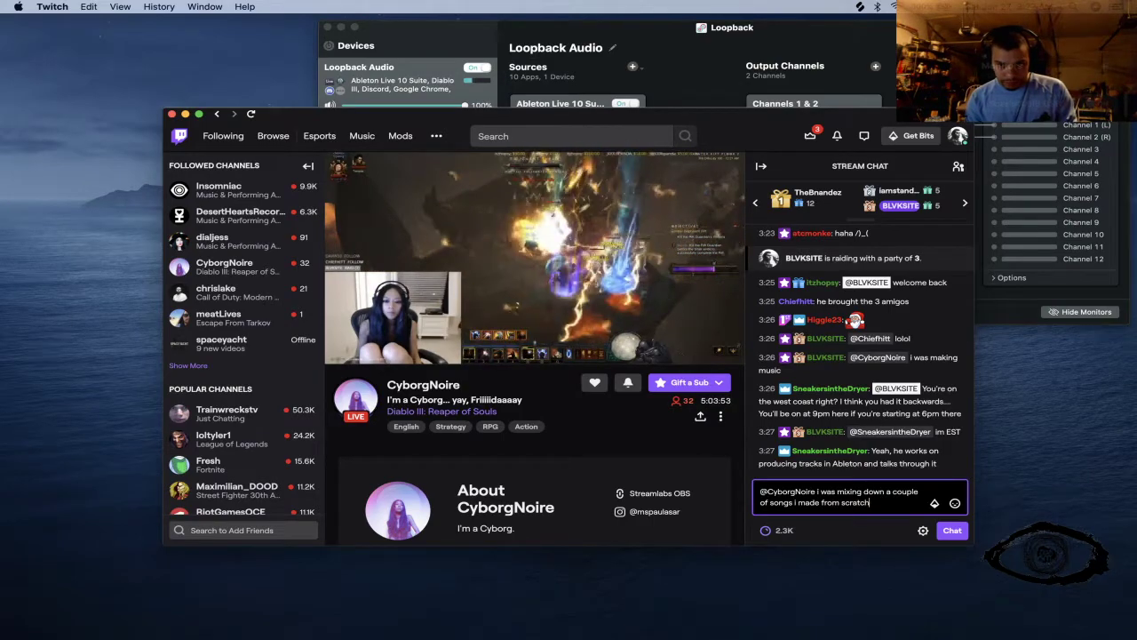
text(e from scratch)
key(Return)
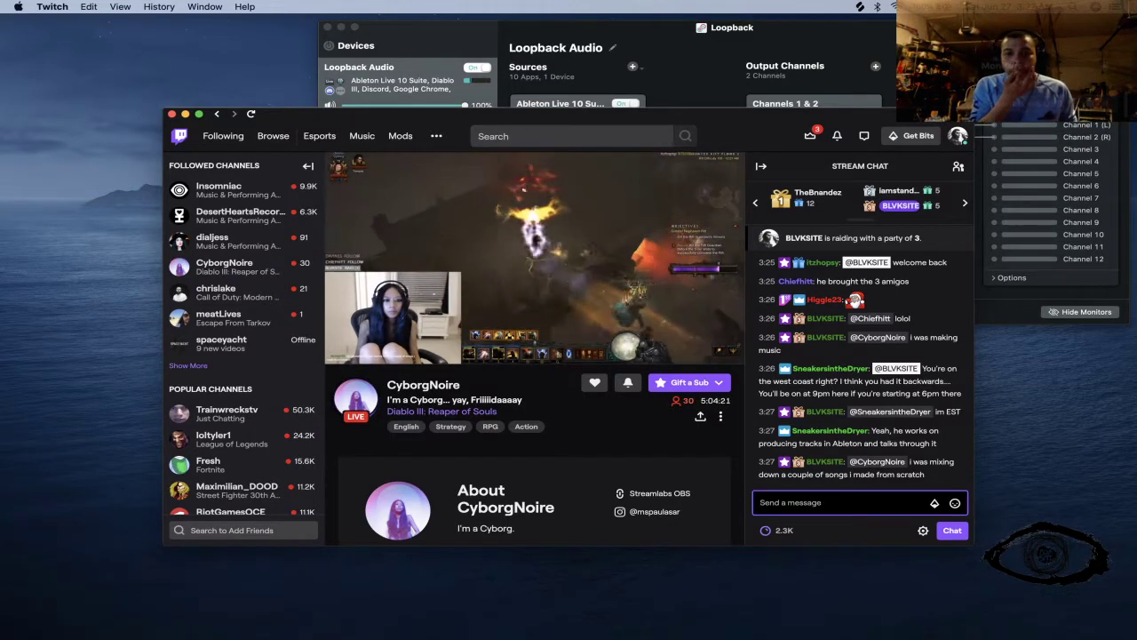
text(@)
key(Tab)
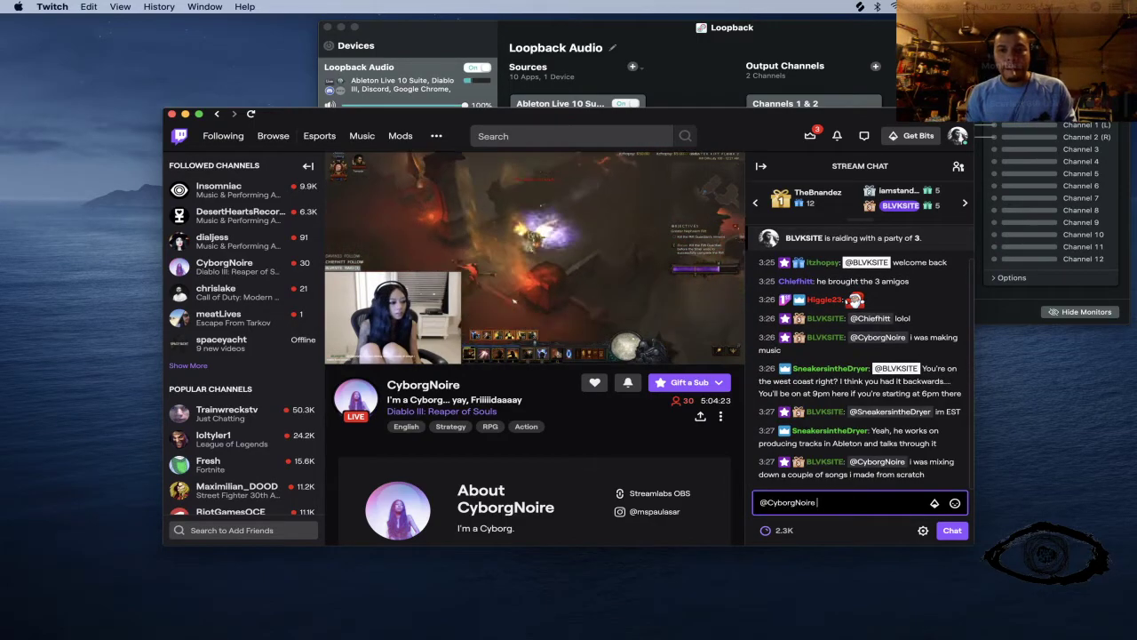
text(you and)
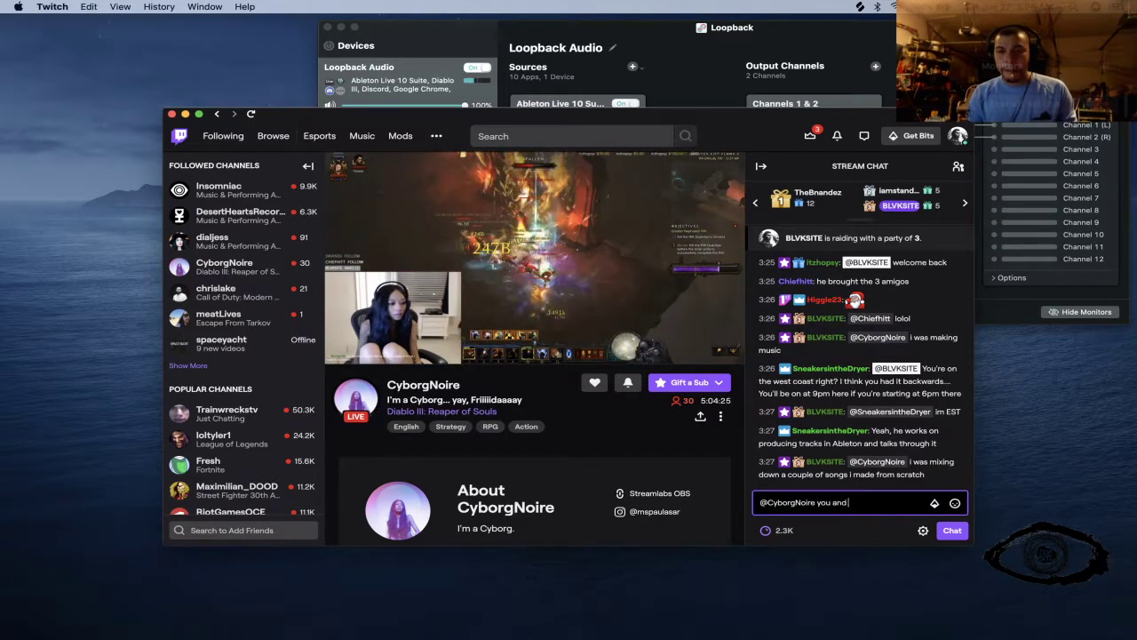
text( my friend MA)
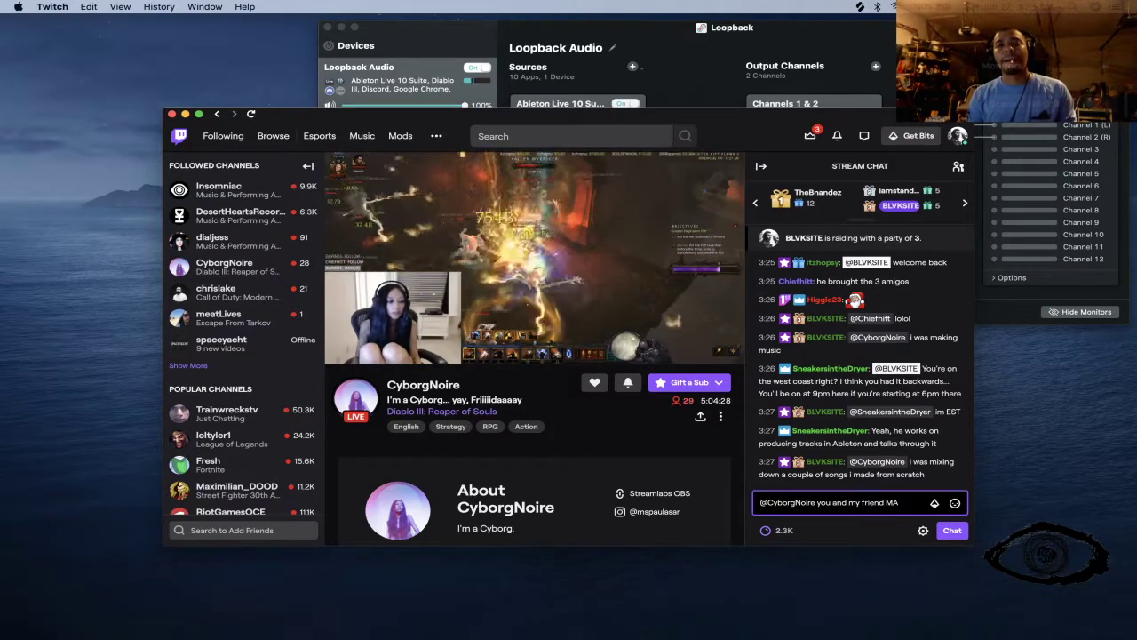
key(super+a)
key(BackSpace)
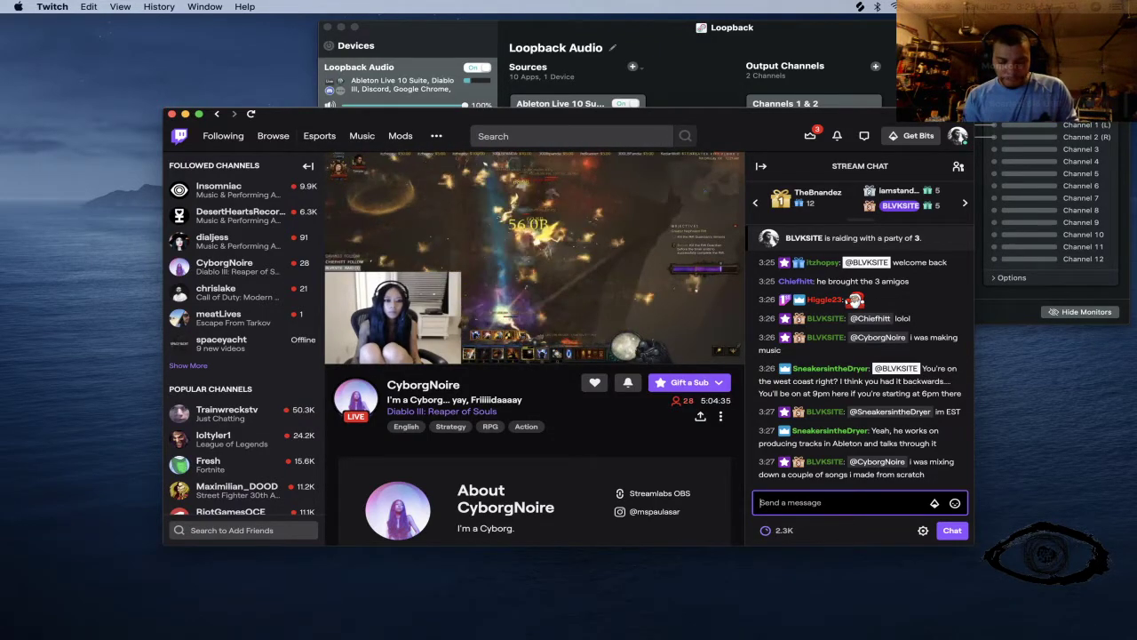
Step: Send the chat message "i feel like its done", mentioning the channel's streamer
text(@)
key(Tab)
text(i)
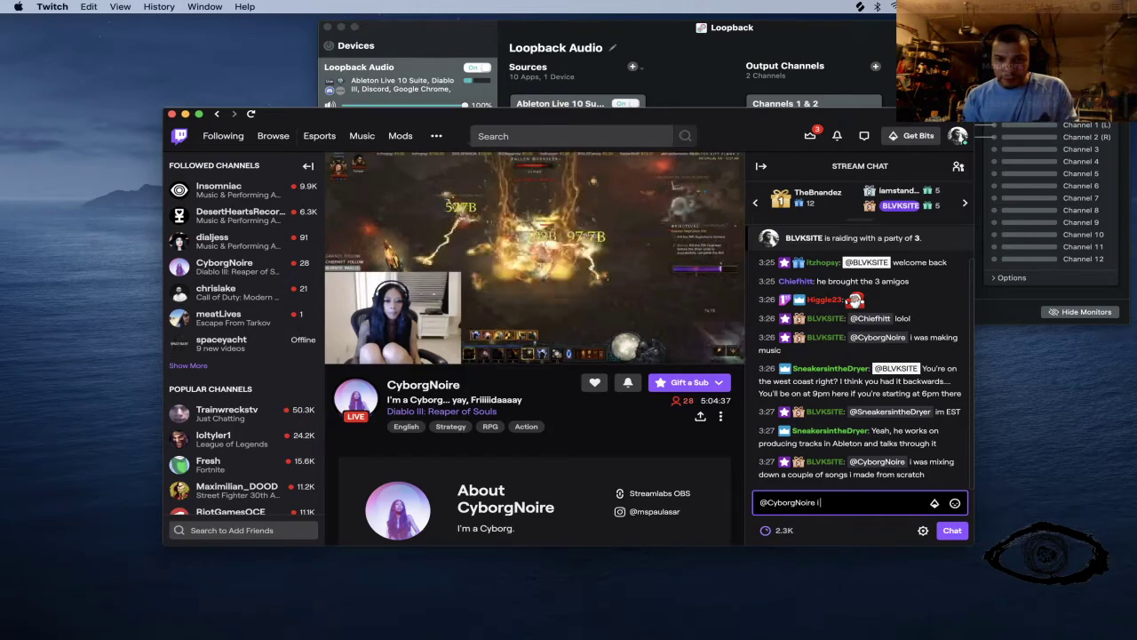
text( feel like its done)
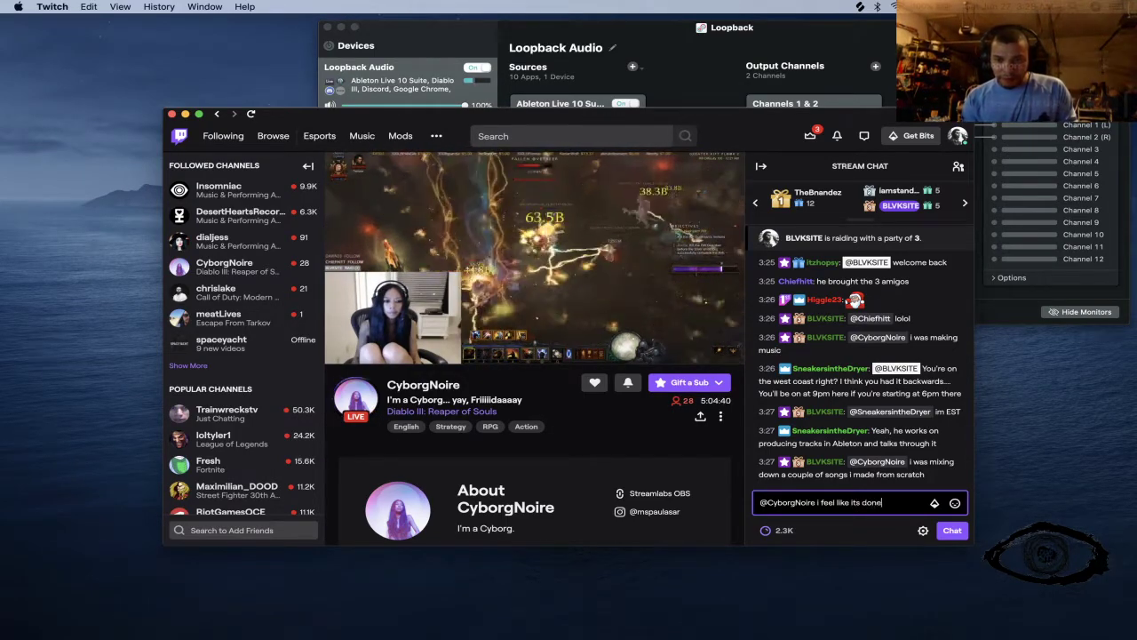
key(Return)
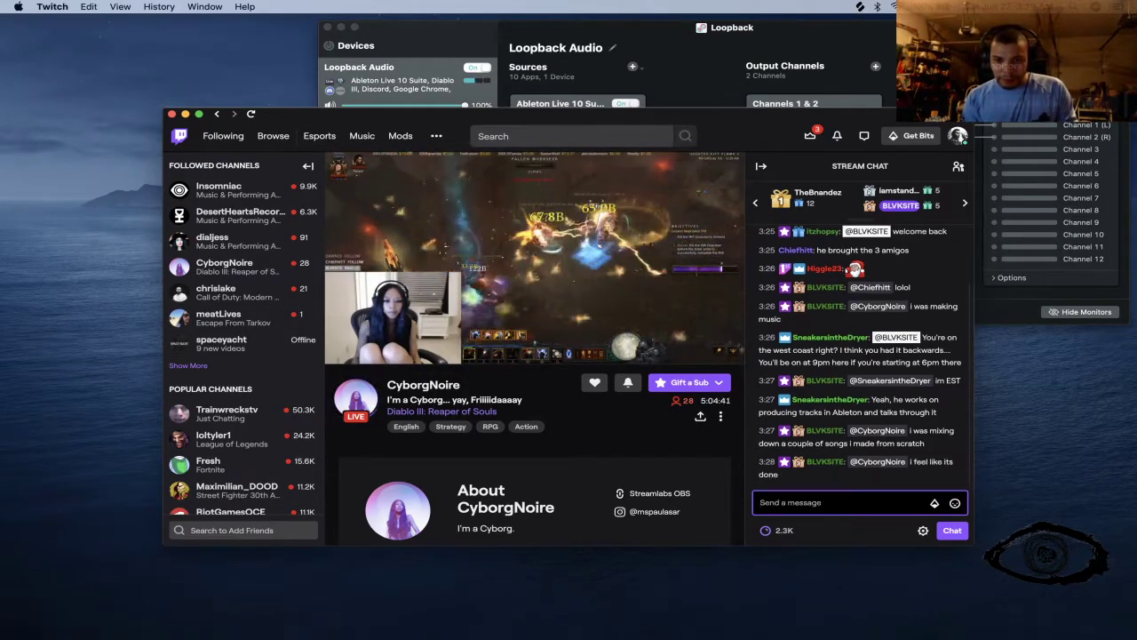
Step: Send "feel free to send me something ill mix it down", mentioning the viewer who wrote about producing tracks in Ableton, followed by "and master"
text(@sn)
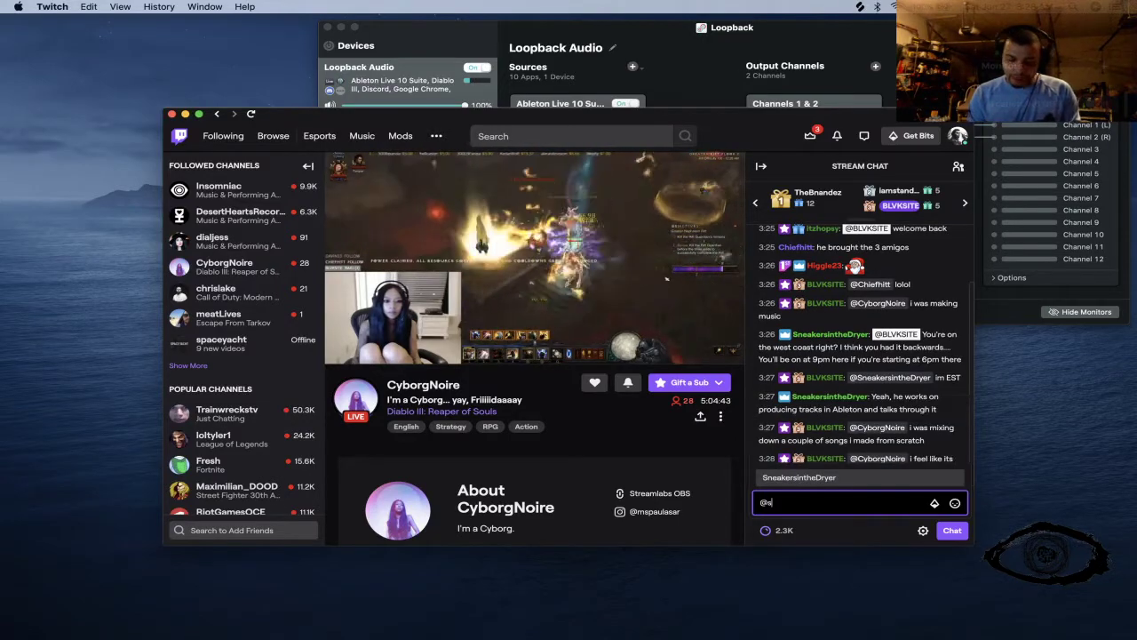
key(Tab)
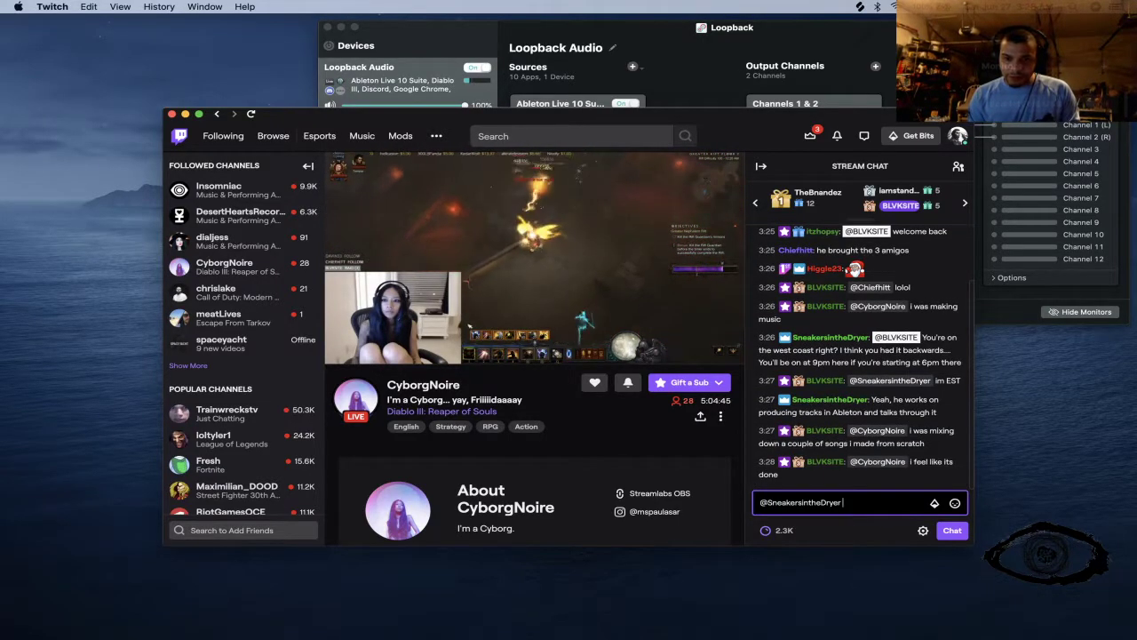
text(feel)
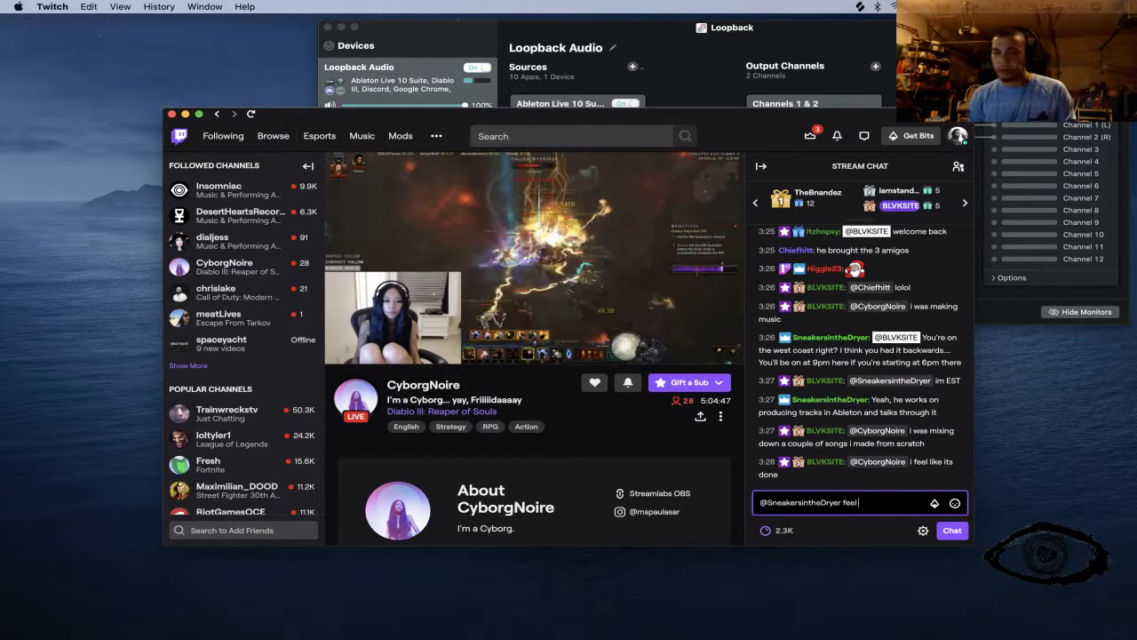
text( free to send me something ill mix i)
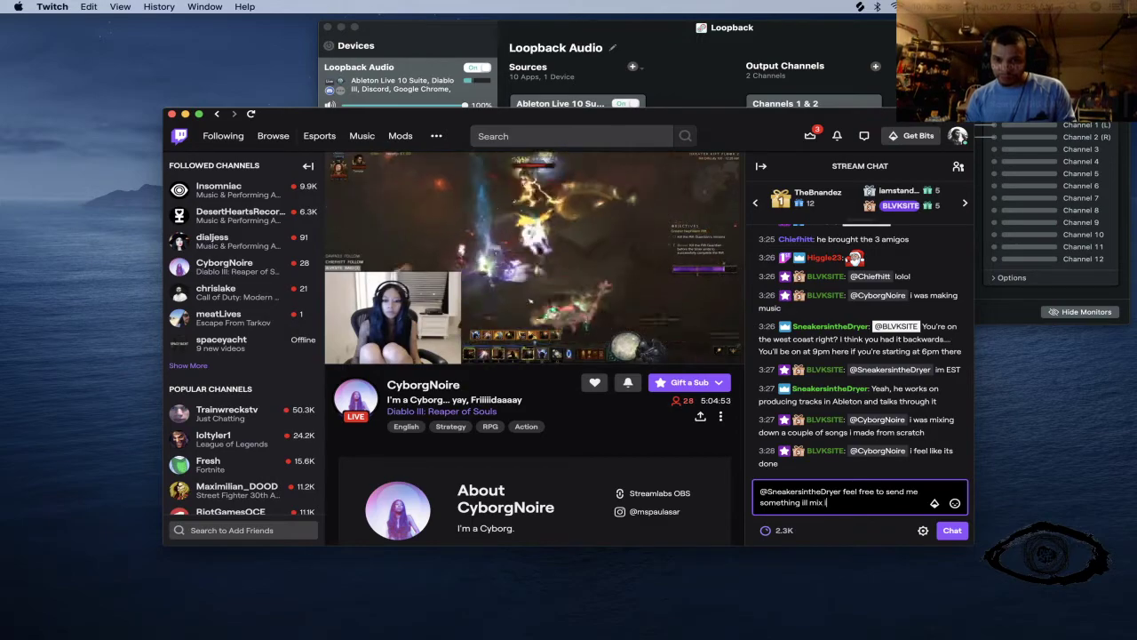
text(t down)
key(Return)
text(and master)
key(Return)
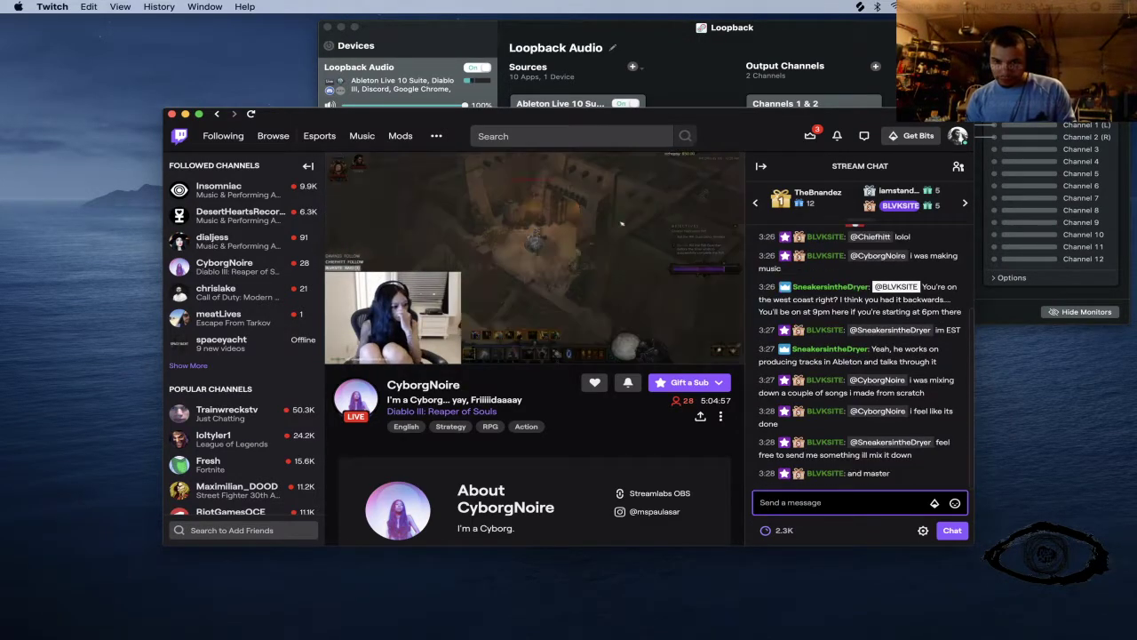
Step: Begin a chat message mentioning the channel's streamer with "thank you! i try. i am not"
text(@)
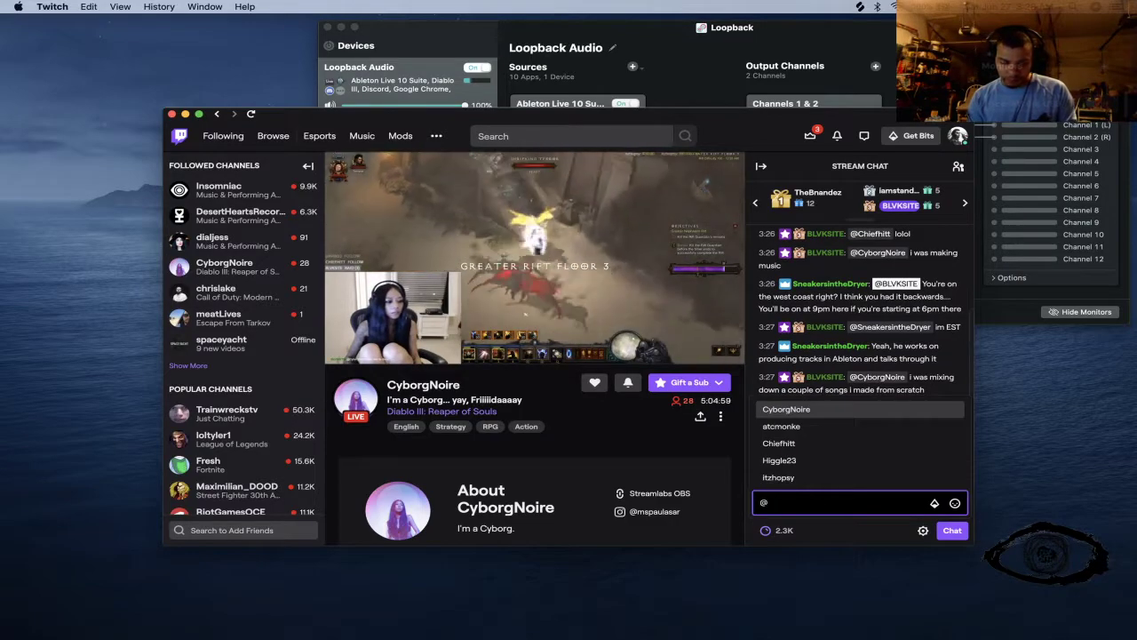
key(Tab)
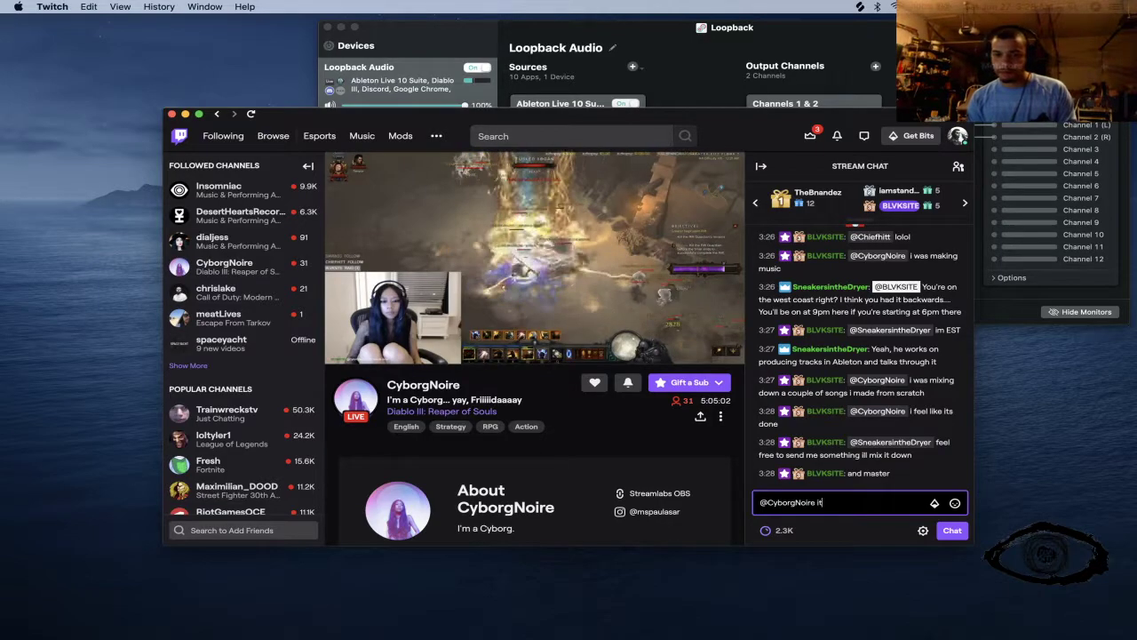
text(ithan)
key(BackSpace)
key(BackSpace)
key(BackSpace)
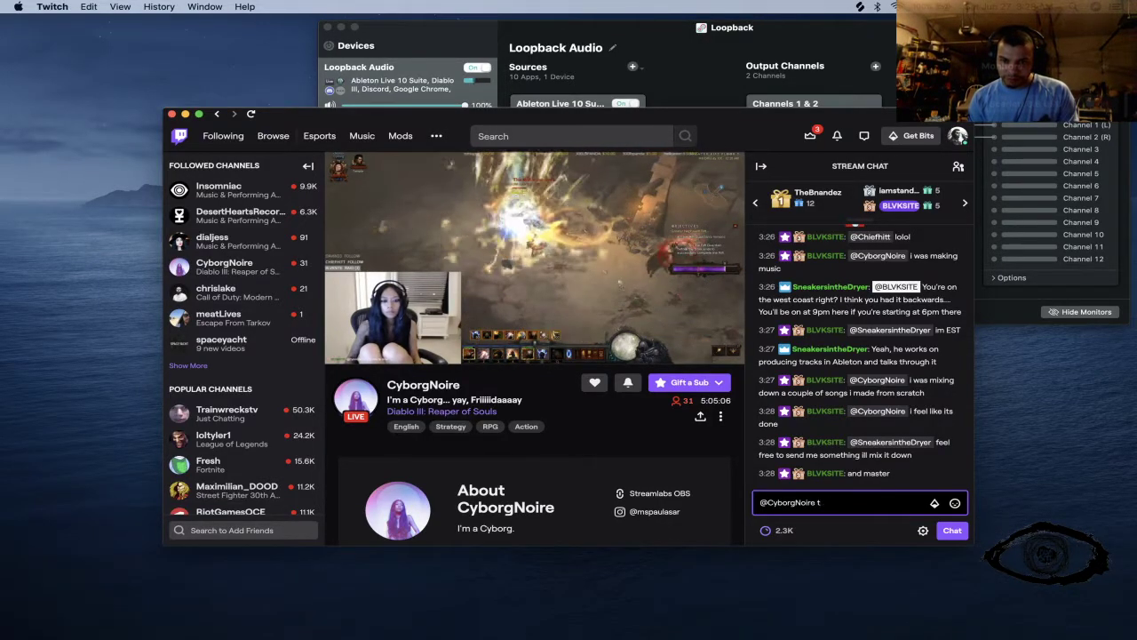
text(hank y)
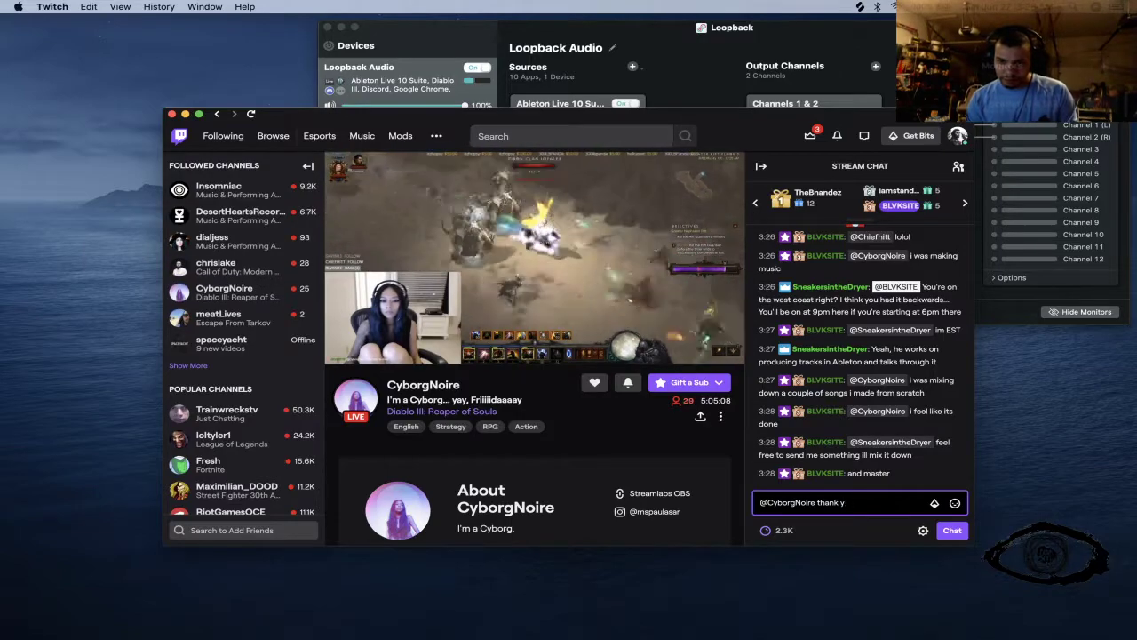
text(ou! i try. i am not)
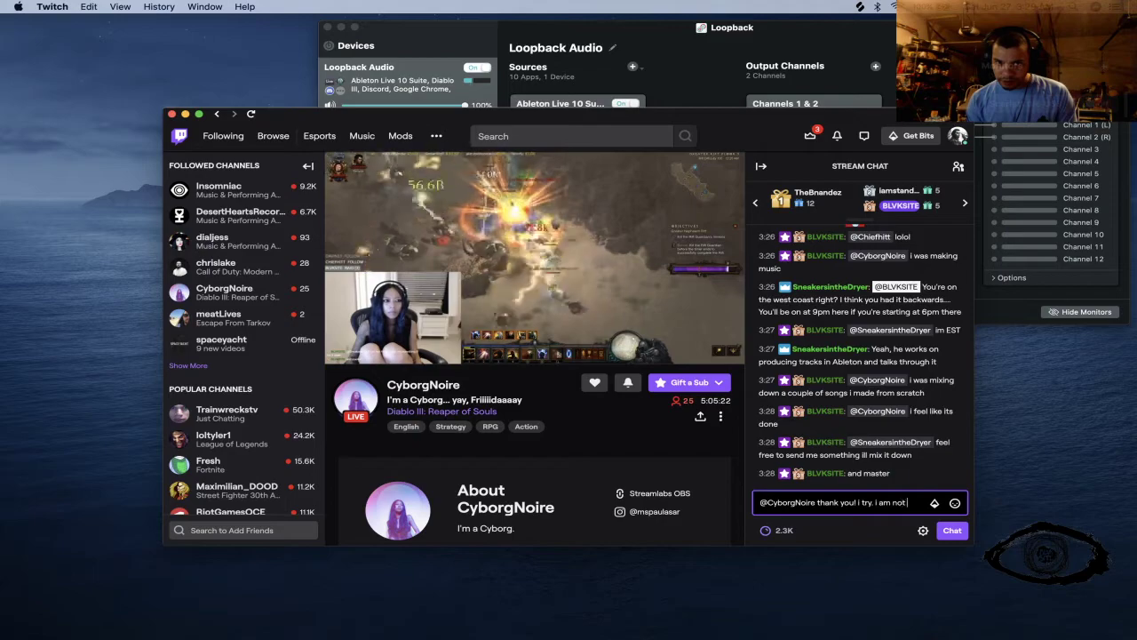
Step: Finish the message with "drinking after july 1 so i had a last horrah with my brother and that didn help my efficiency" and send it
text(n)
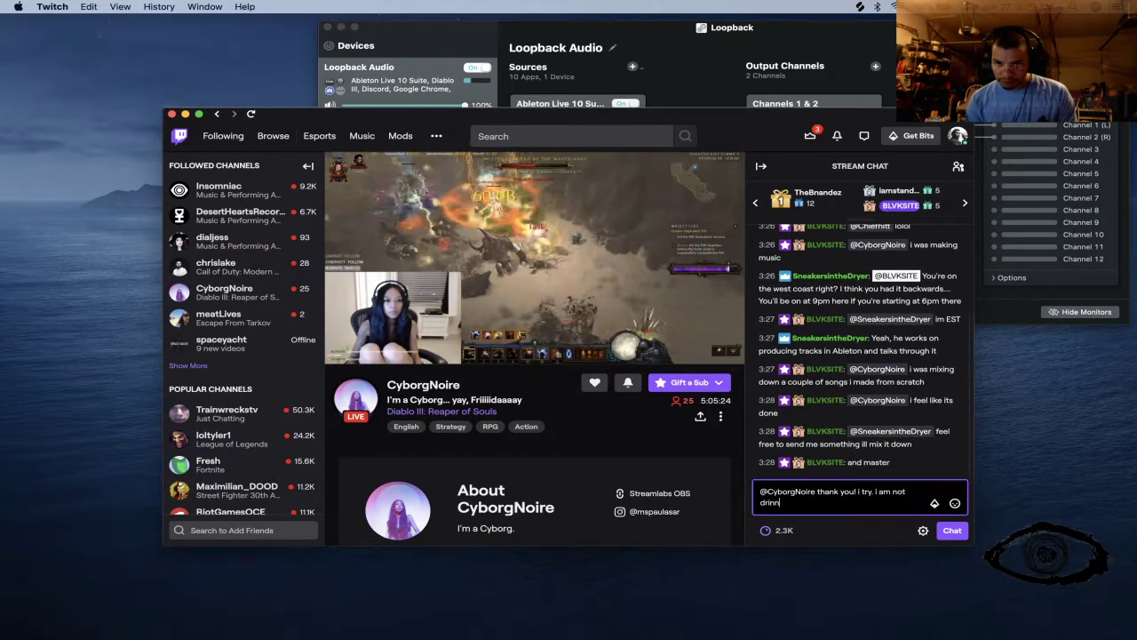
text(king af)
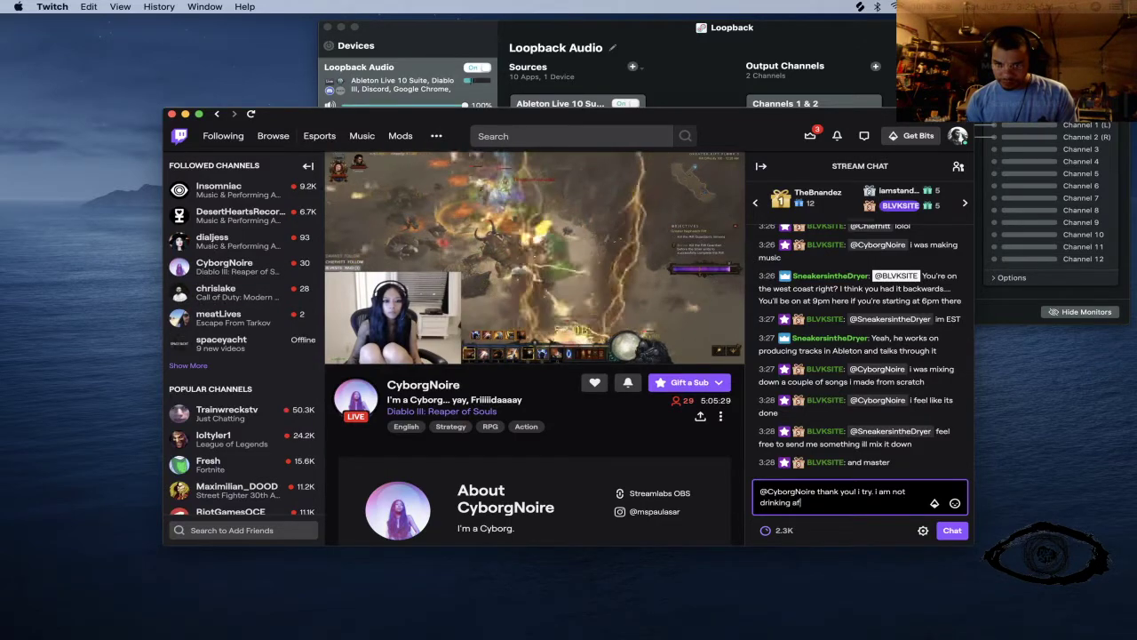
text(ter july)
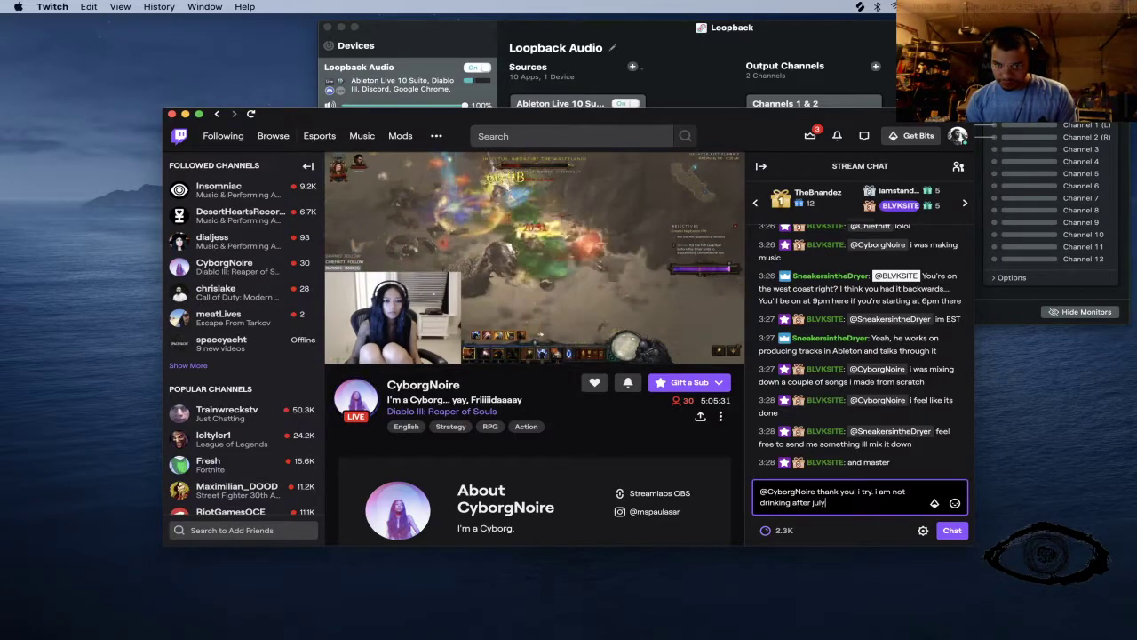
text( 1 so)
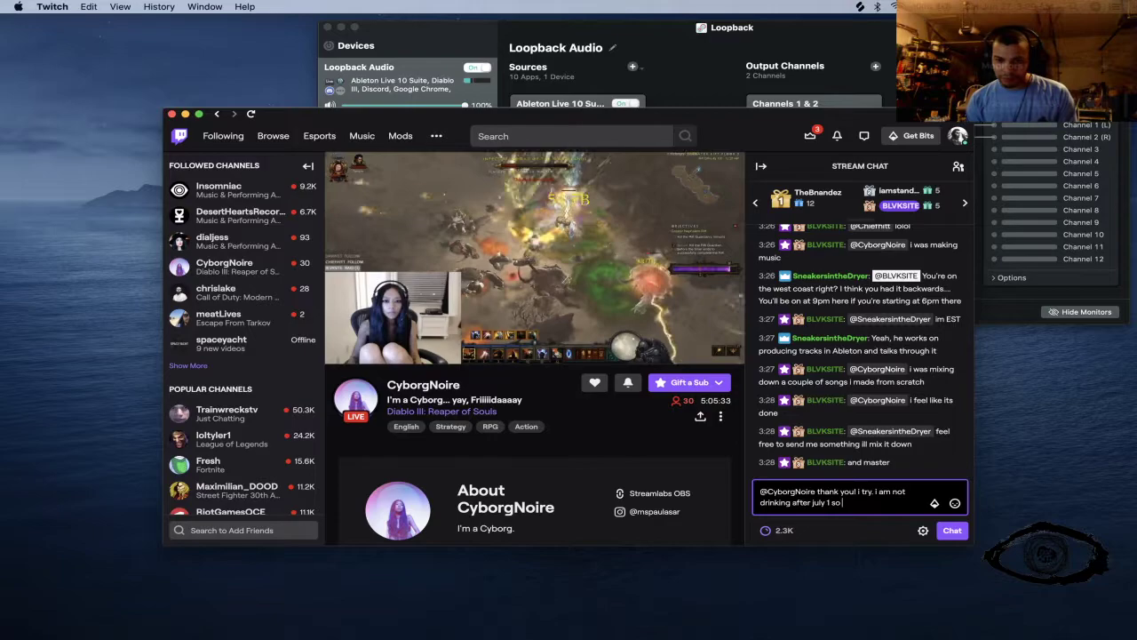
text( i had a last)
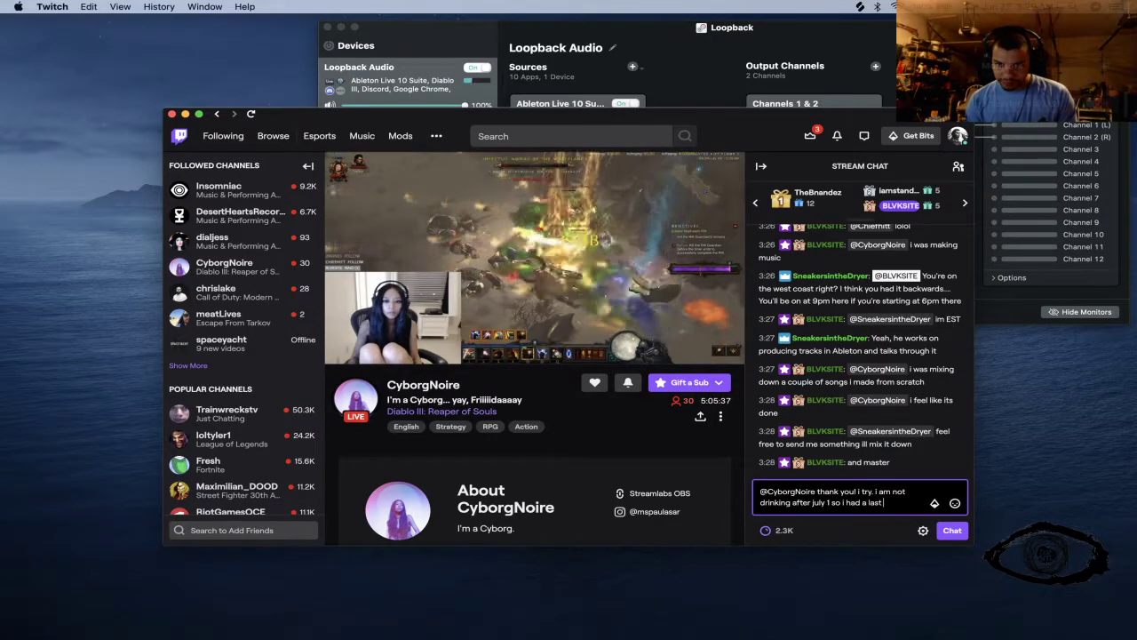
text( horrah with)
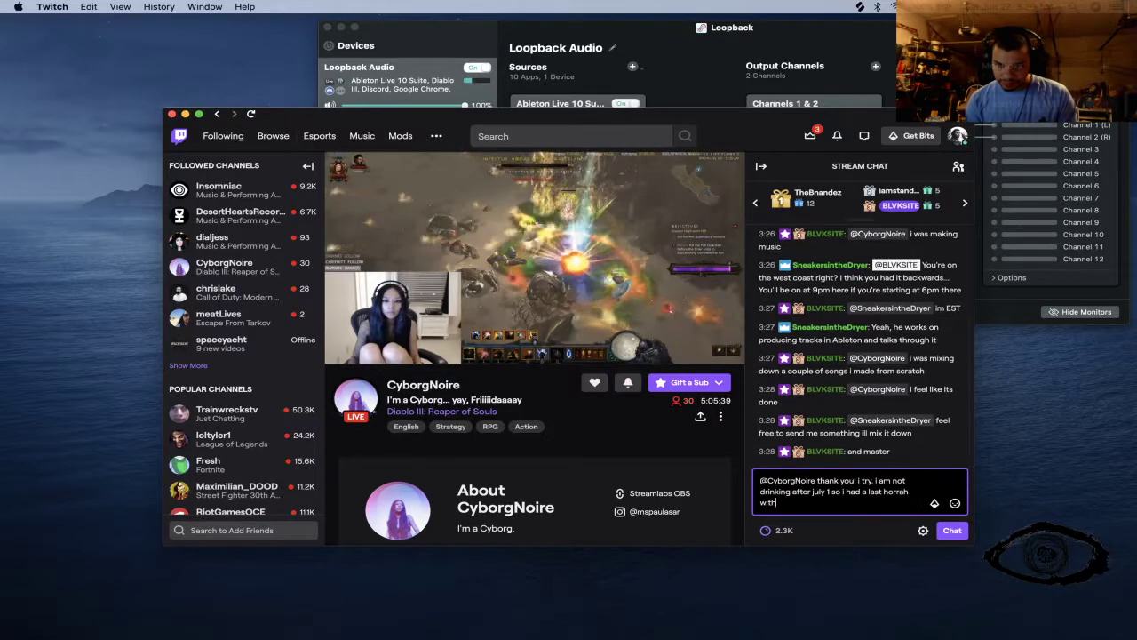
text( my b)
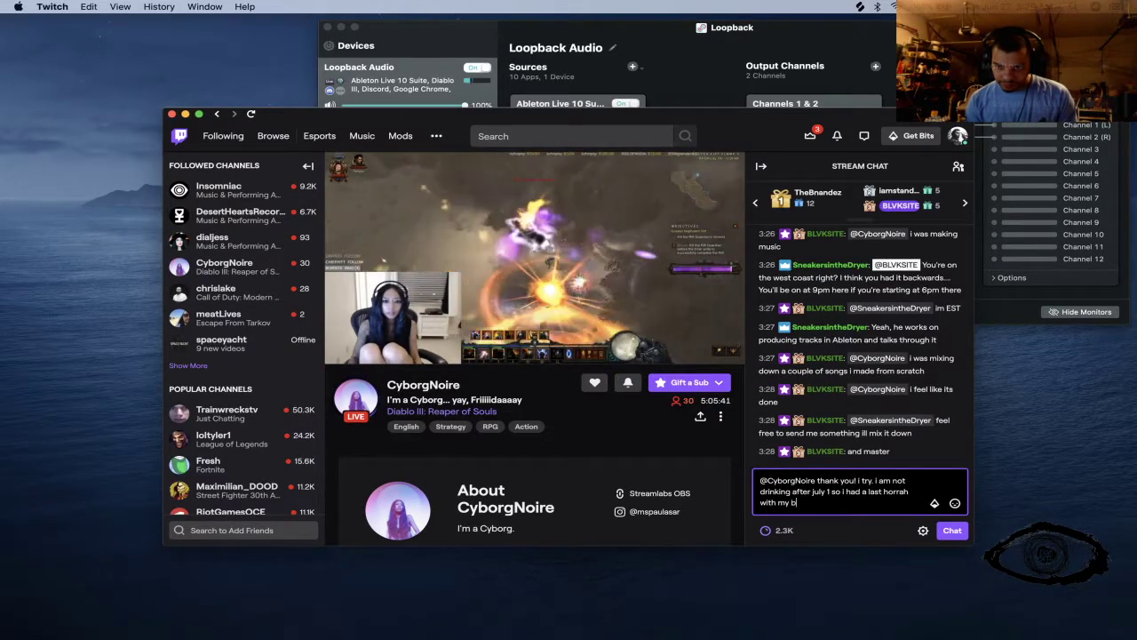
text(oother)
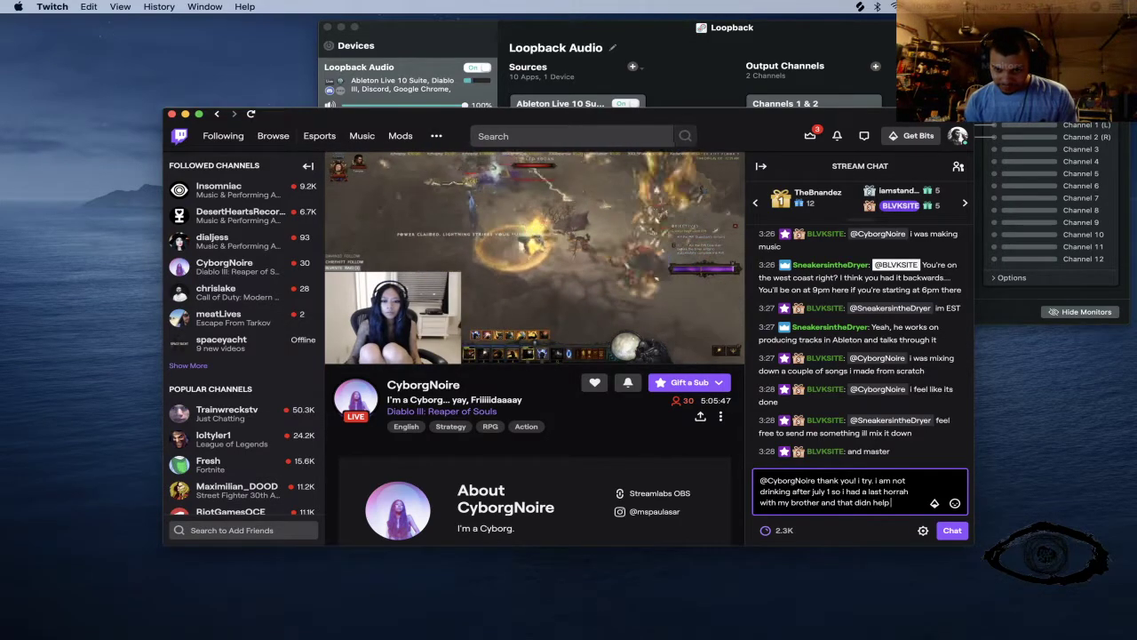
text(and that didn help my e)
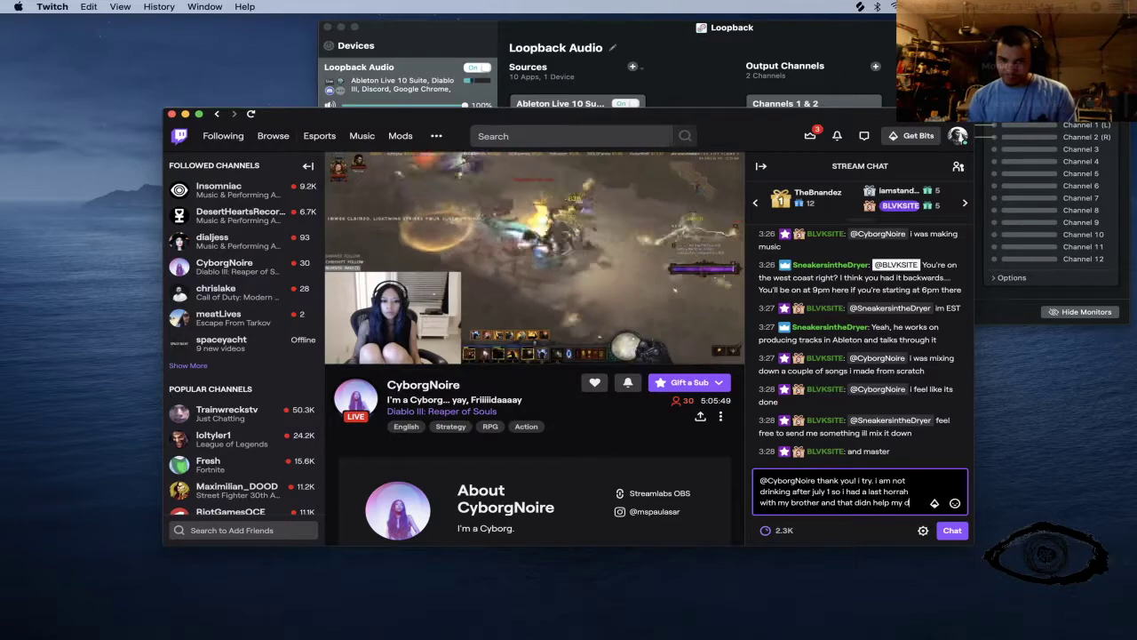
text(ffic)
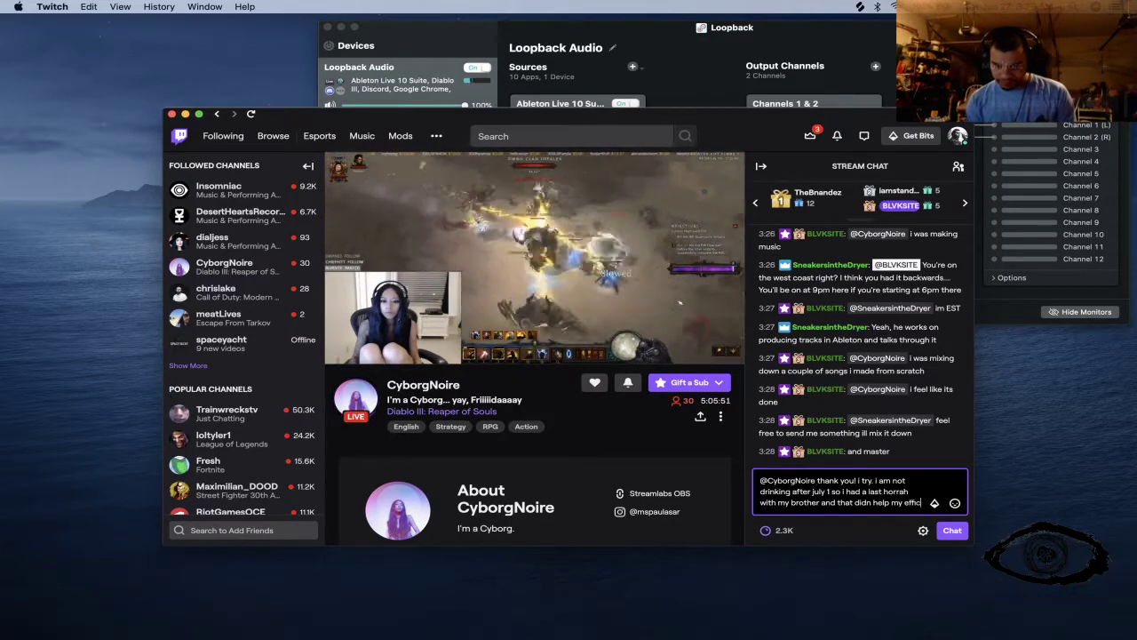
text(ien)
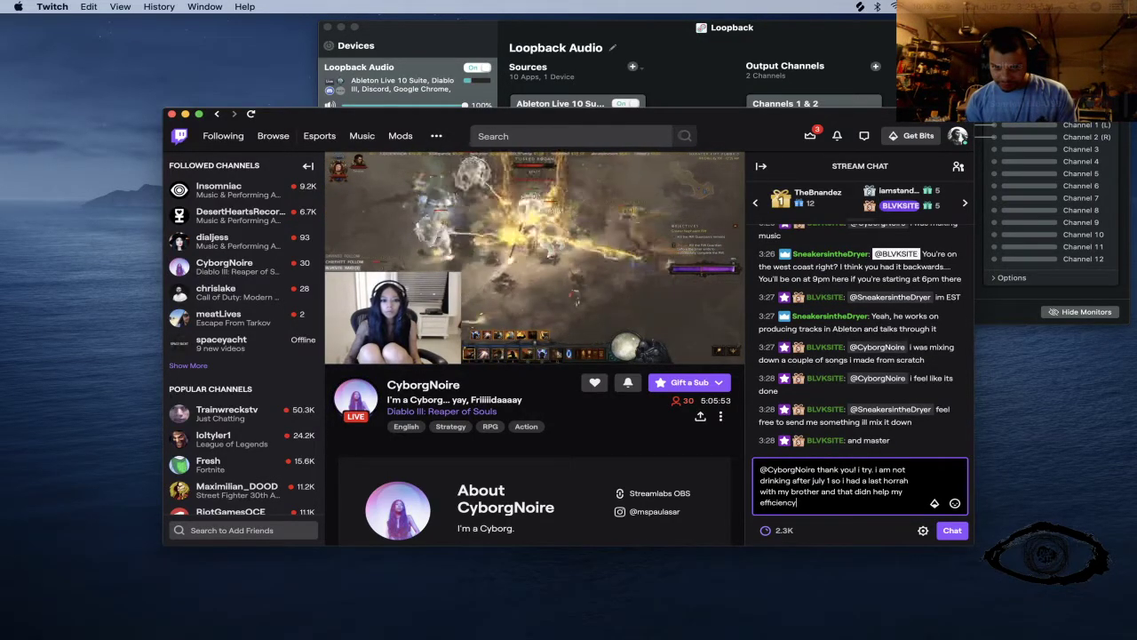
text(cy)
key(Return)
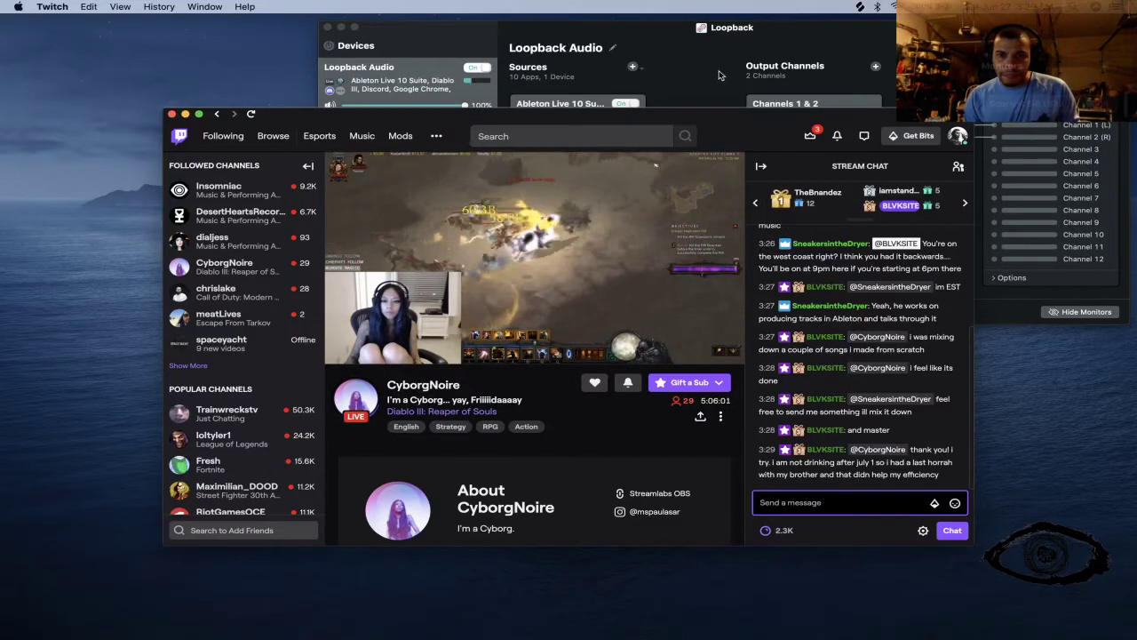
Step: Quit Loopback and return to the message field of the Twitch chat
key(super+Tab)
key(super+q)
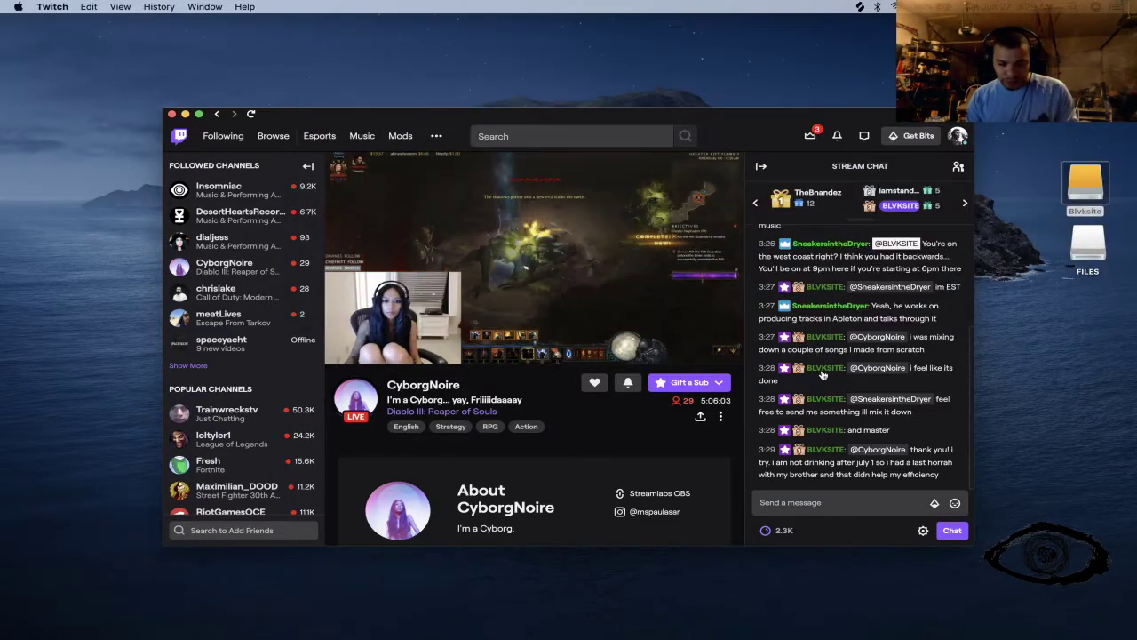
key(super+Tab)
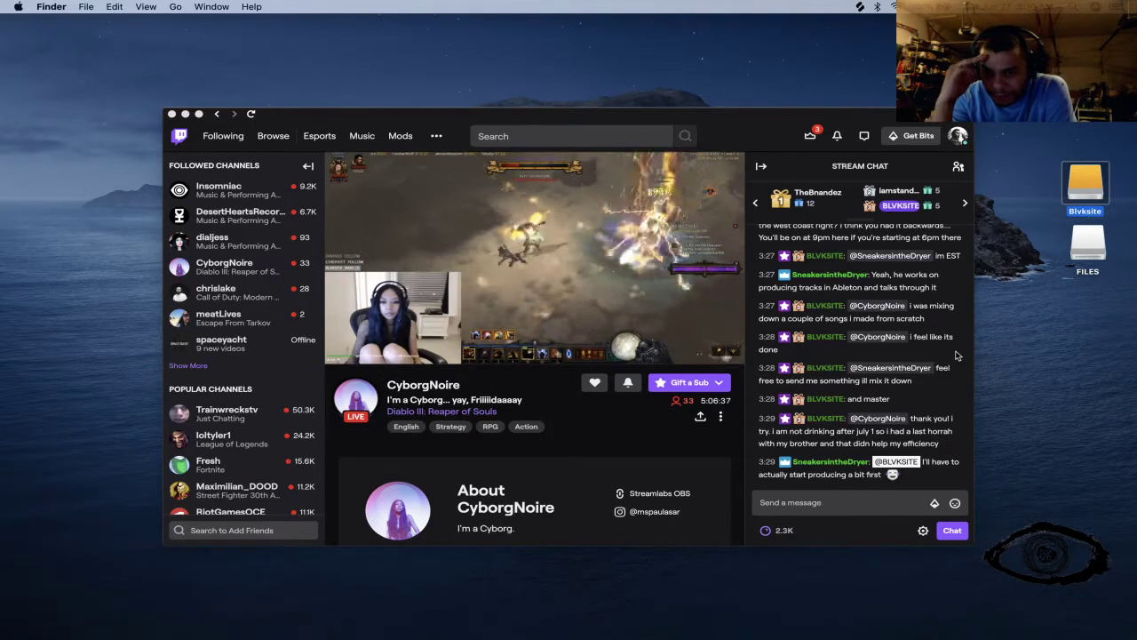
click(789, 536)
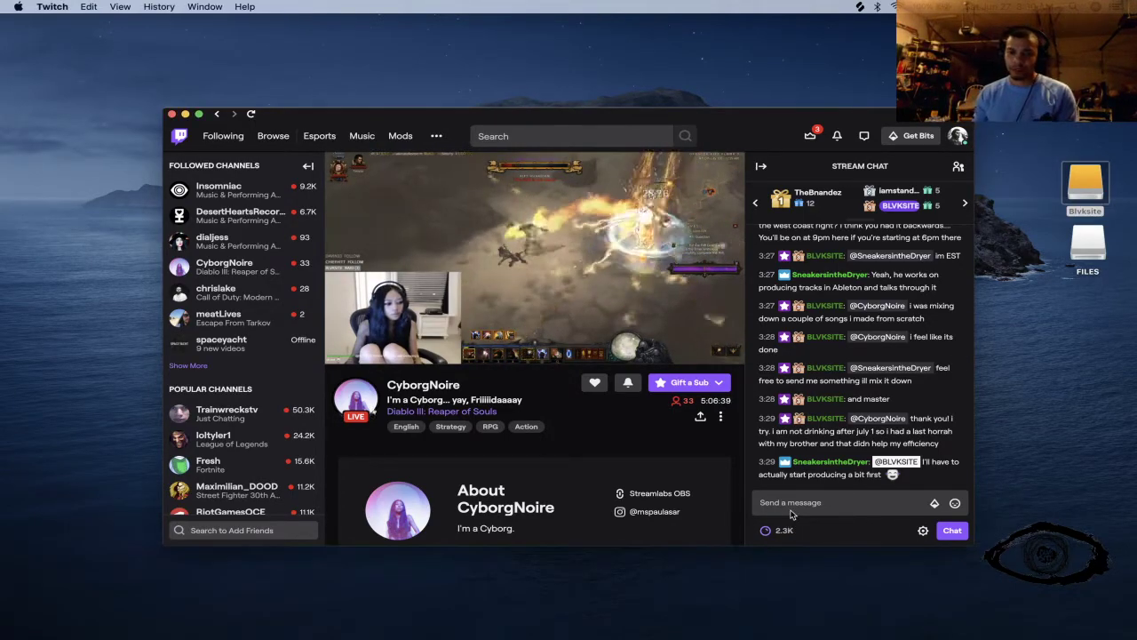
click(790, 502)
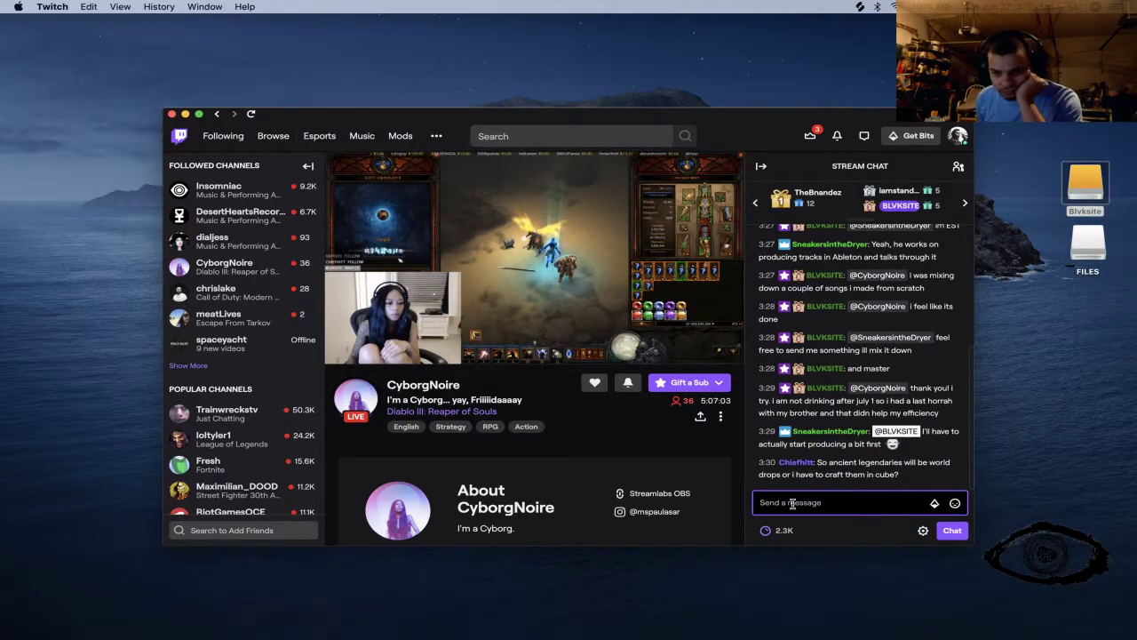
text(@)
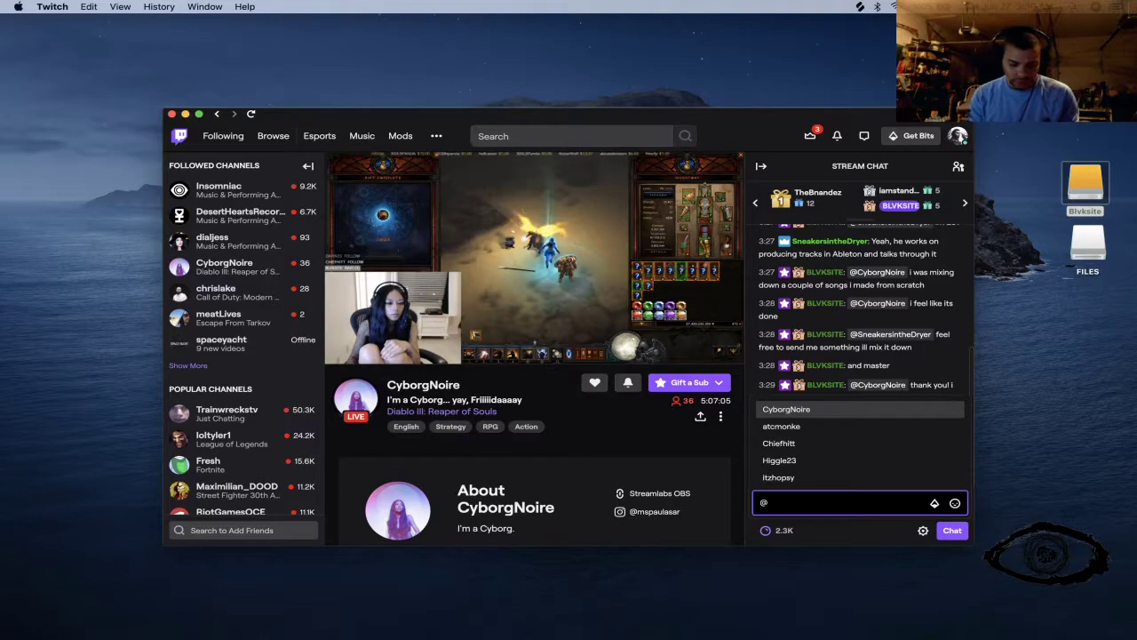
text(sne)
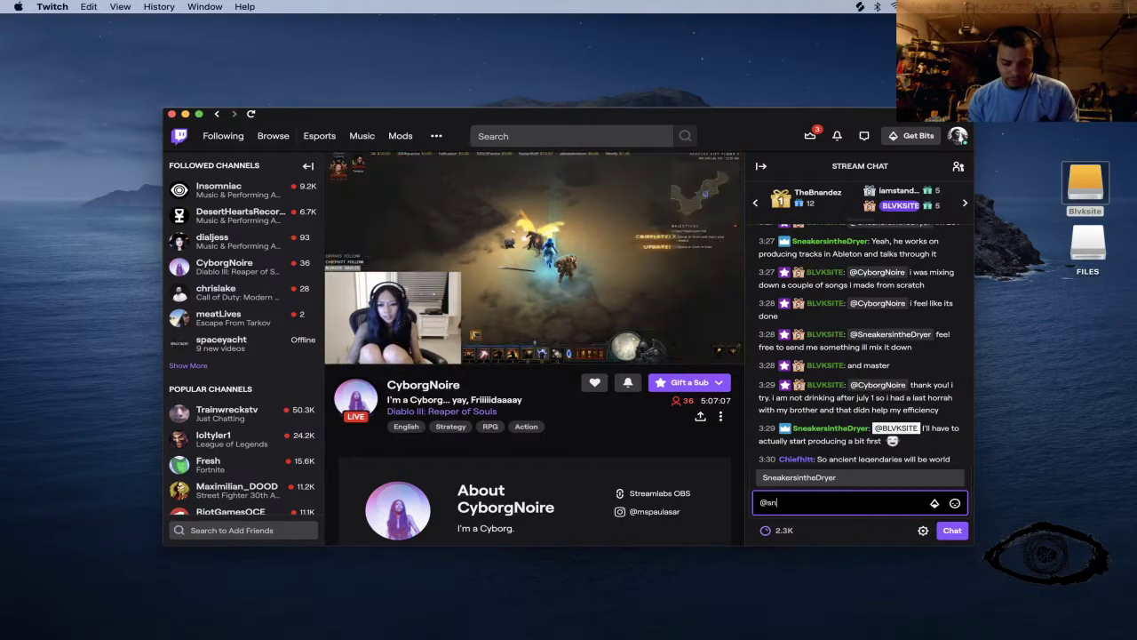
key(Tab)
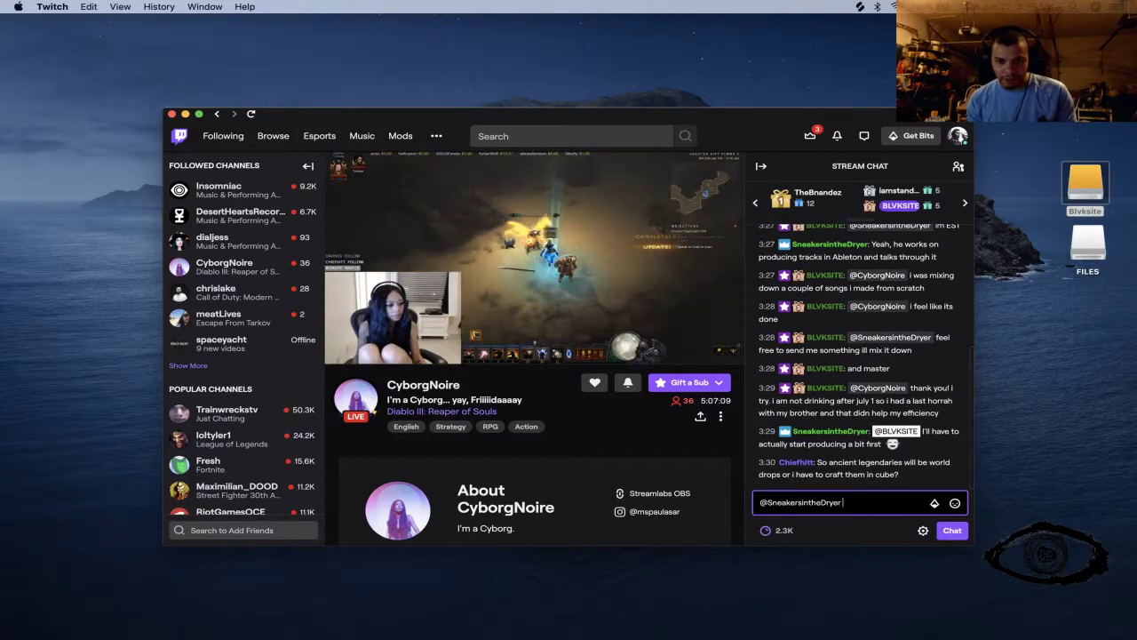
text(i)
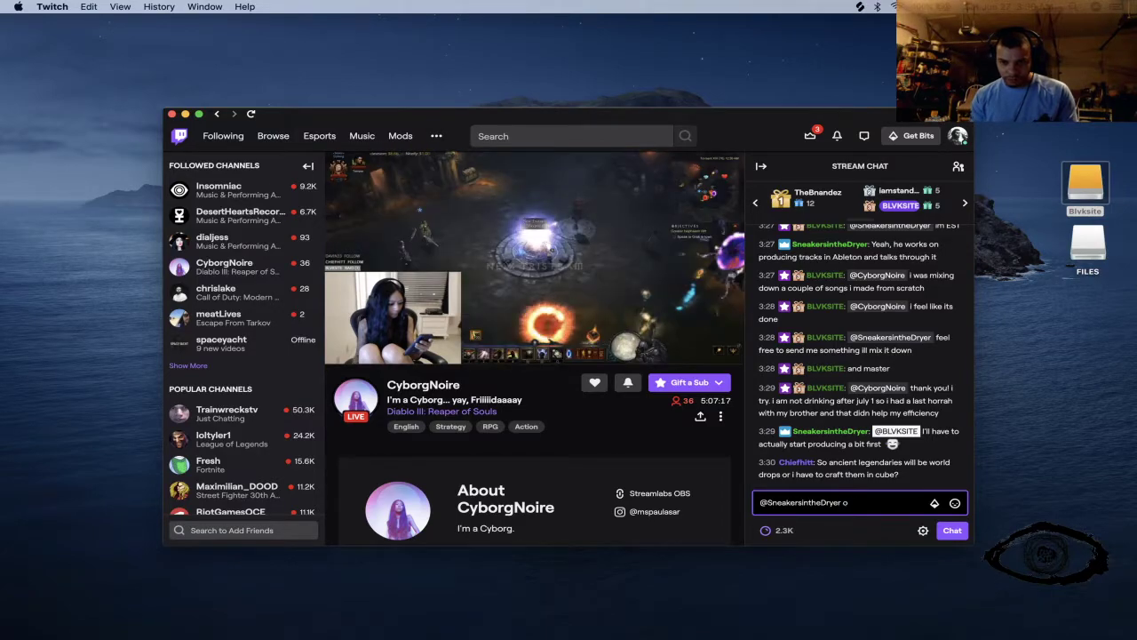
text(can help)
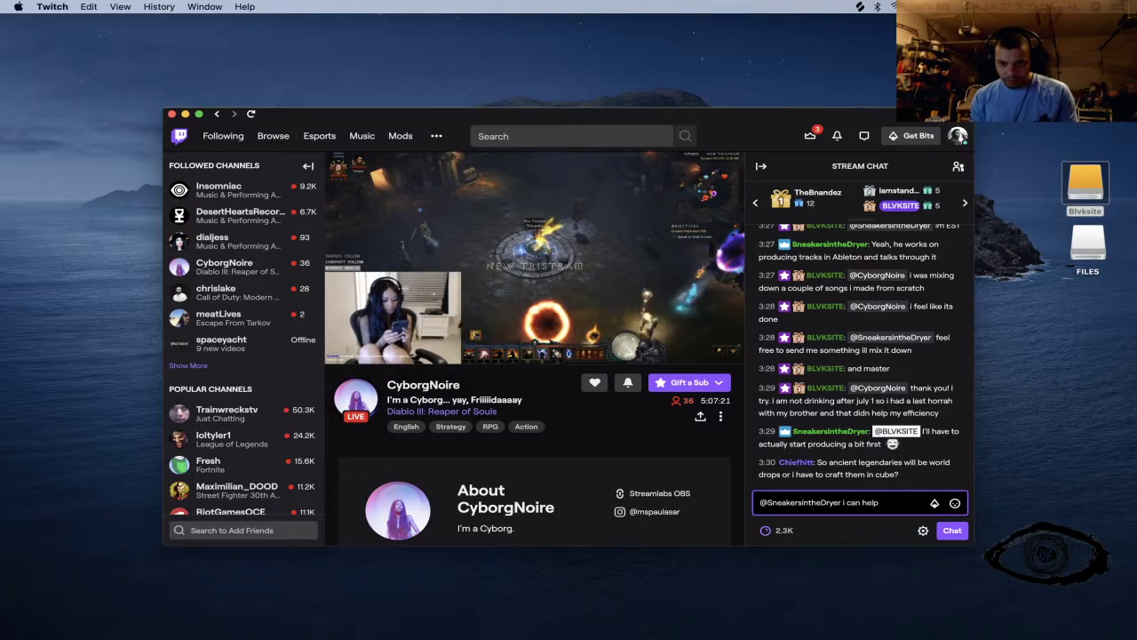
key(BackSpace)
key(BackSpace)
key(BackSpace)
key(BackSpace)
key(BackSpace)
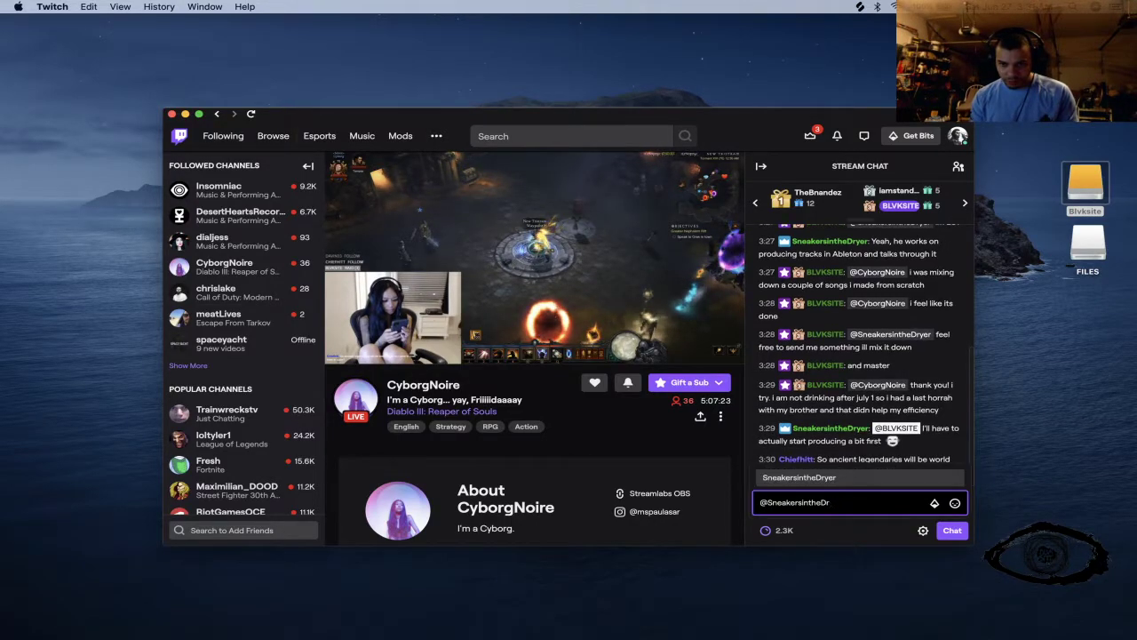
key(BackSpace)
key(BackSpace)
key(BackSpace)
key(BackSpace)
key(BackSpace)
key(BackSpace)
key(BackSpace)
key(BackSpace)
key(BackSpace)
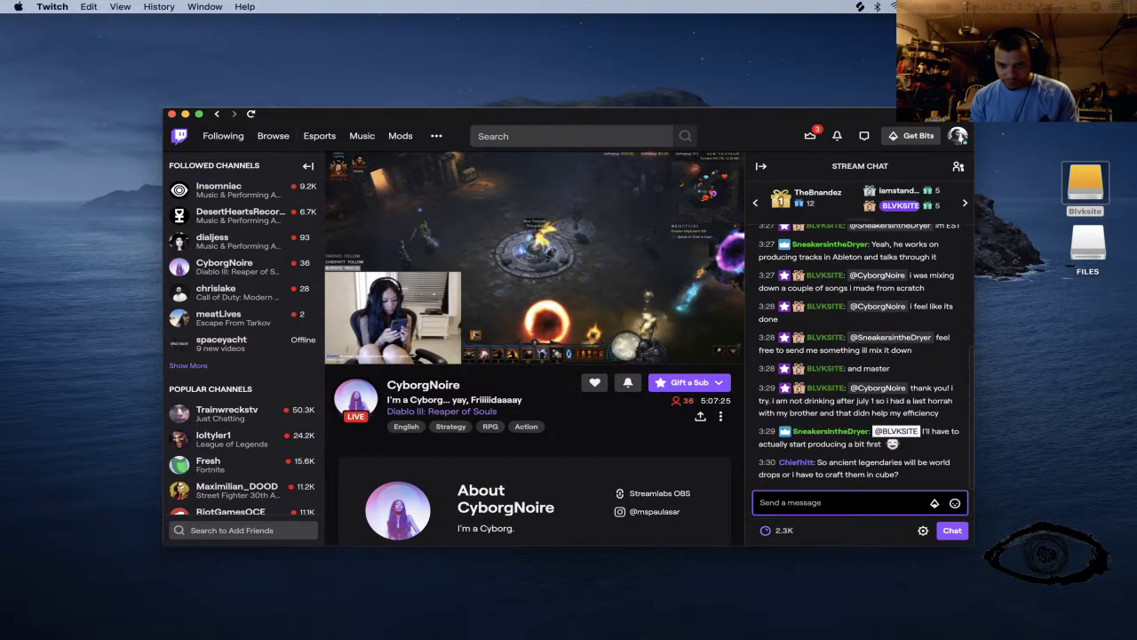
Step: Send the chat message "no worries", mentioning the viewer who wrote about having to start producing a bit first
text(@)
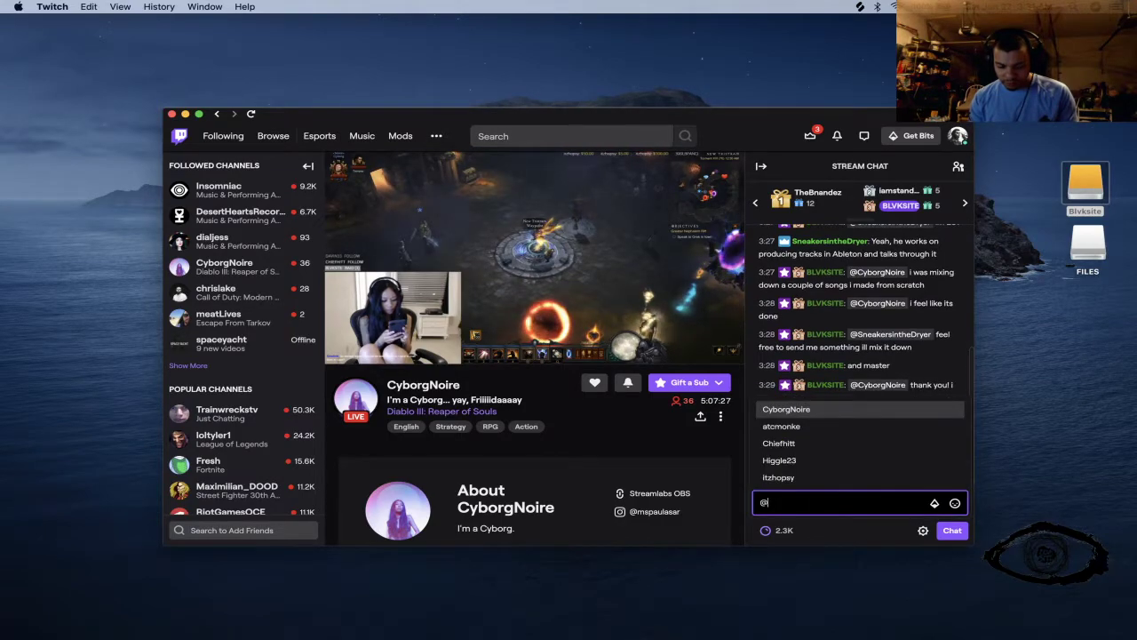
text(s)
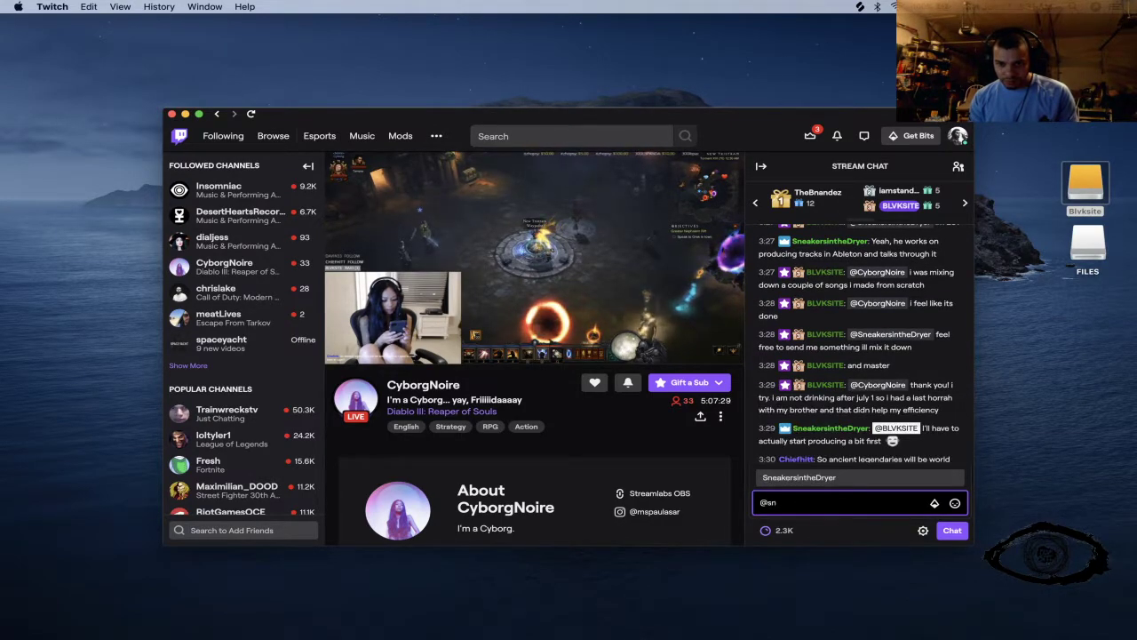
text(n)
key(Tab)
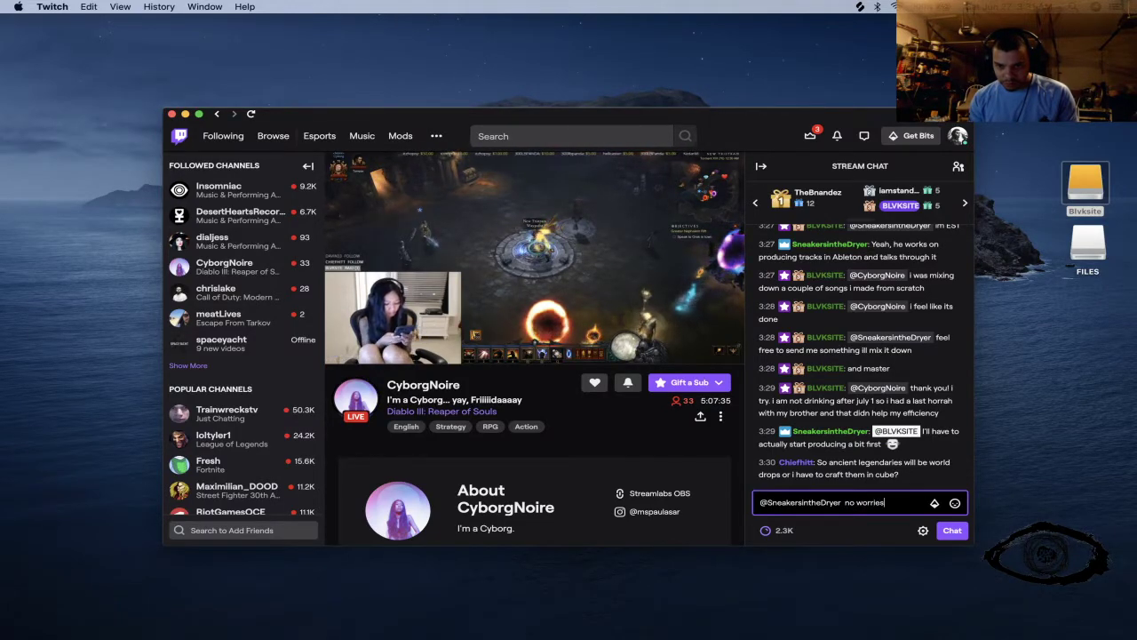
key(Return)
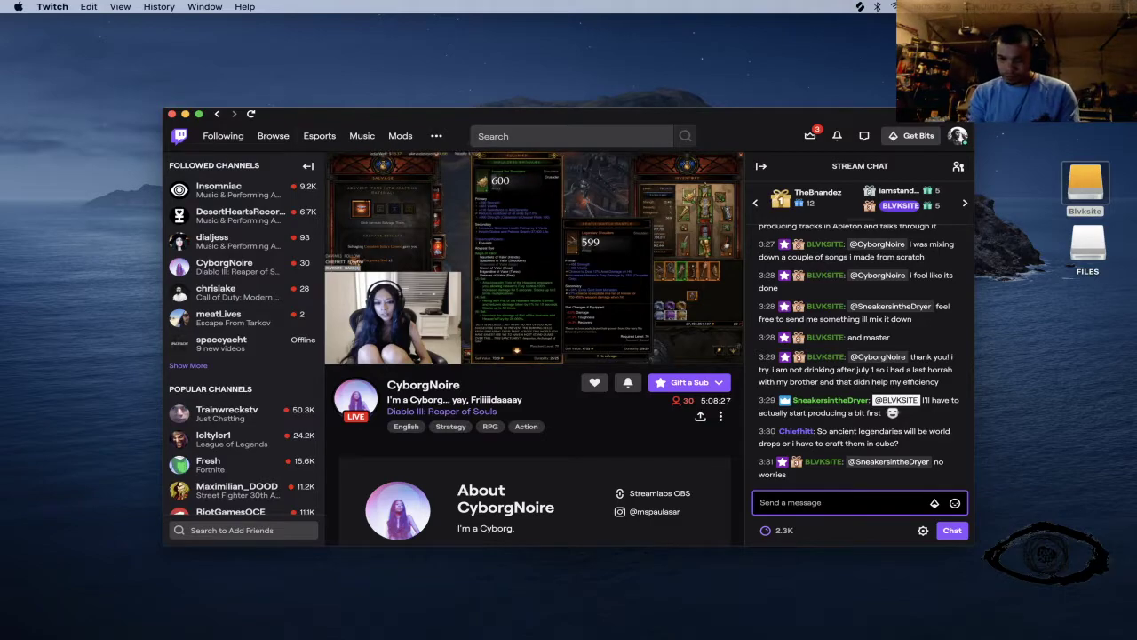
text(how do)
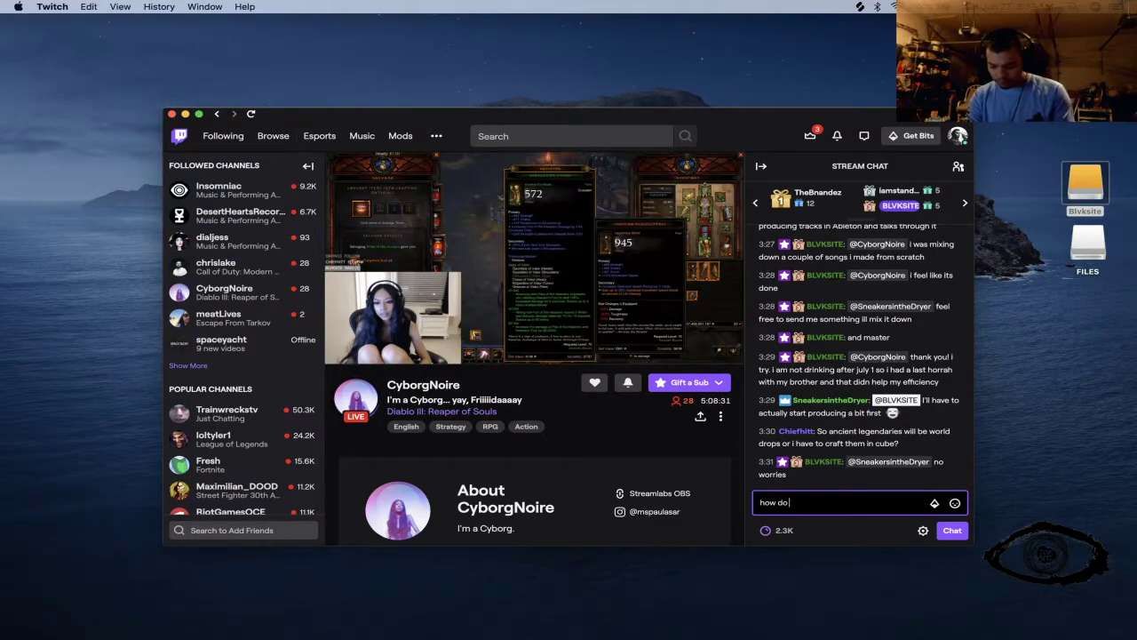
key(super+a)
key(BackSpace)
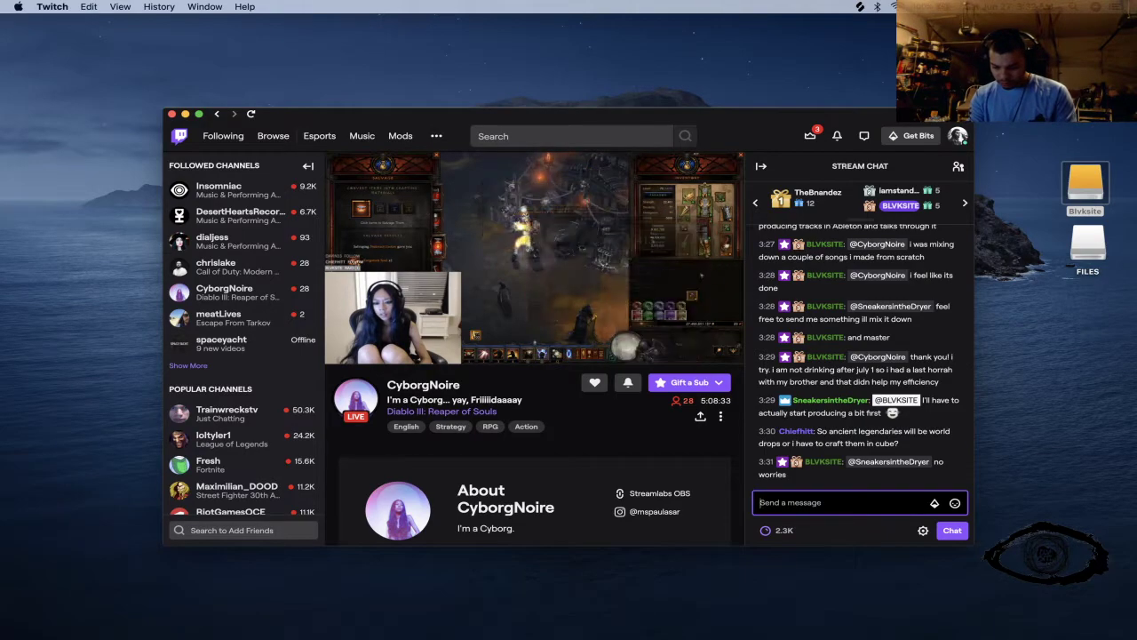
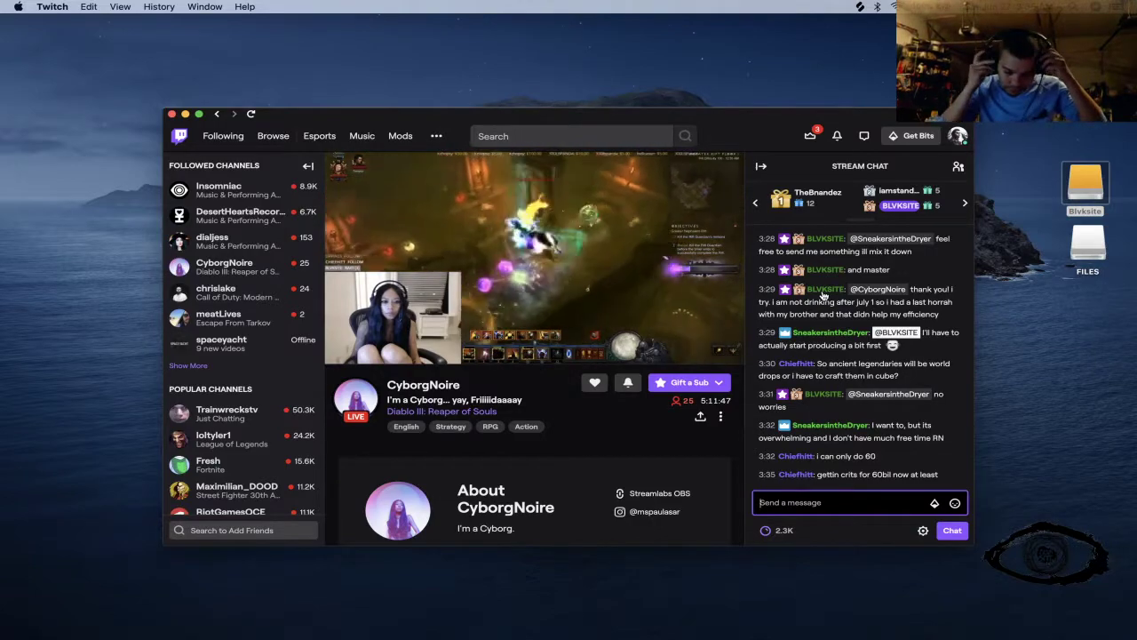
Step: Begin a chat message with a mention of the viewer who wrote about not having much free time
text(@s)
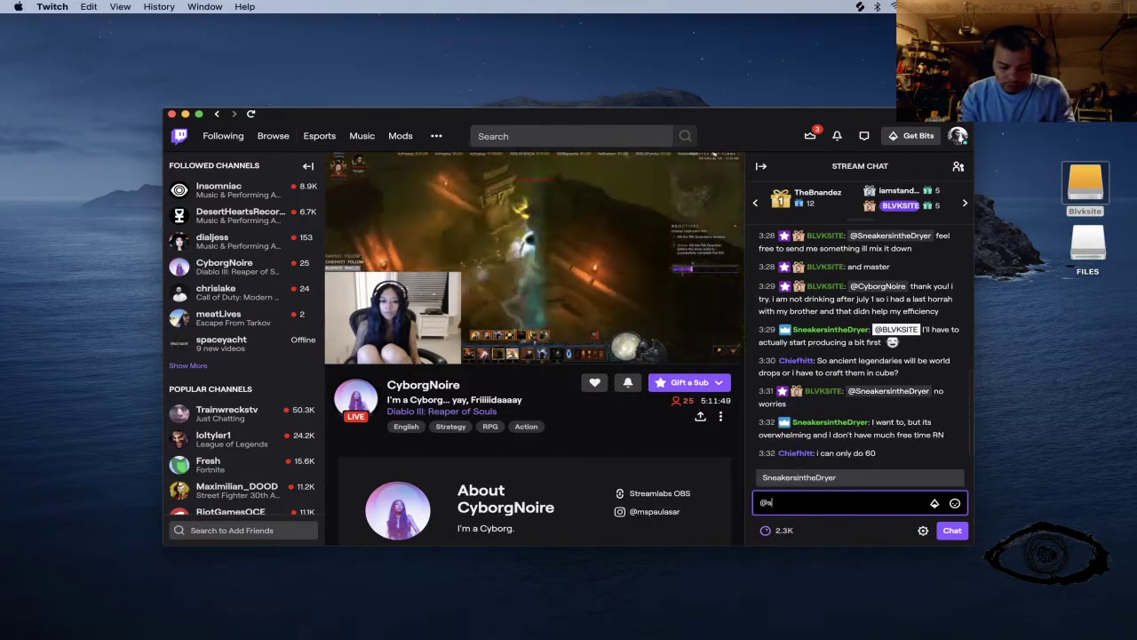
key(Tab)
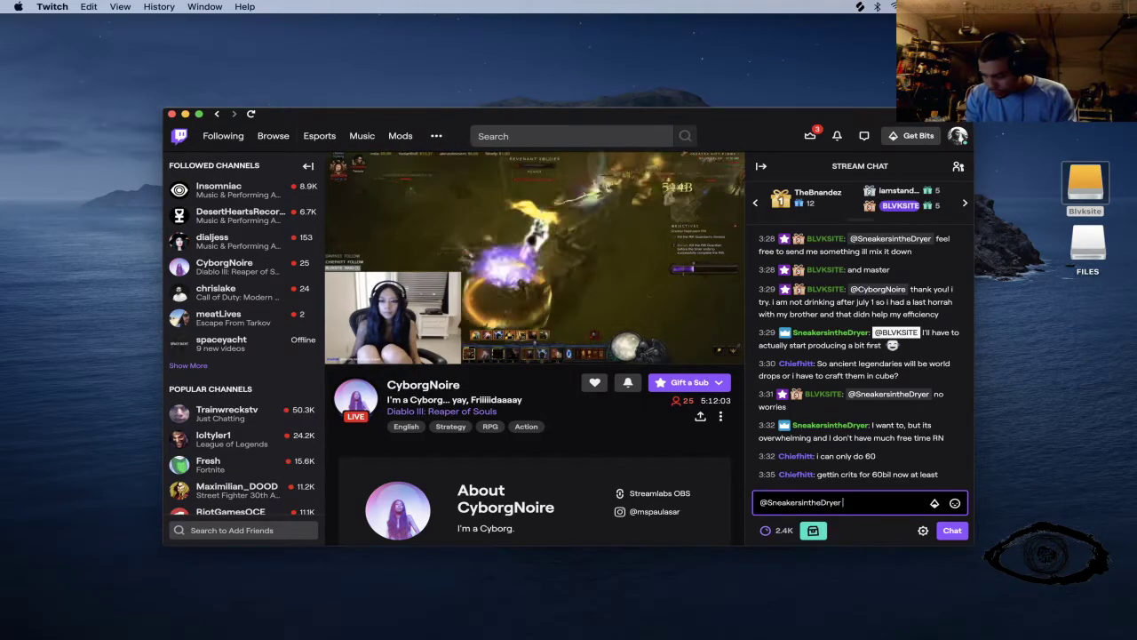
text(it)
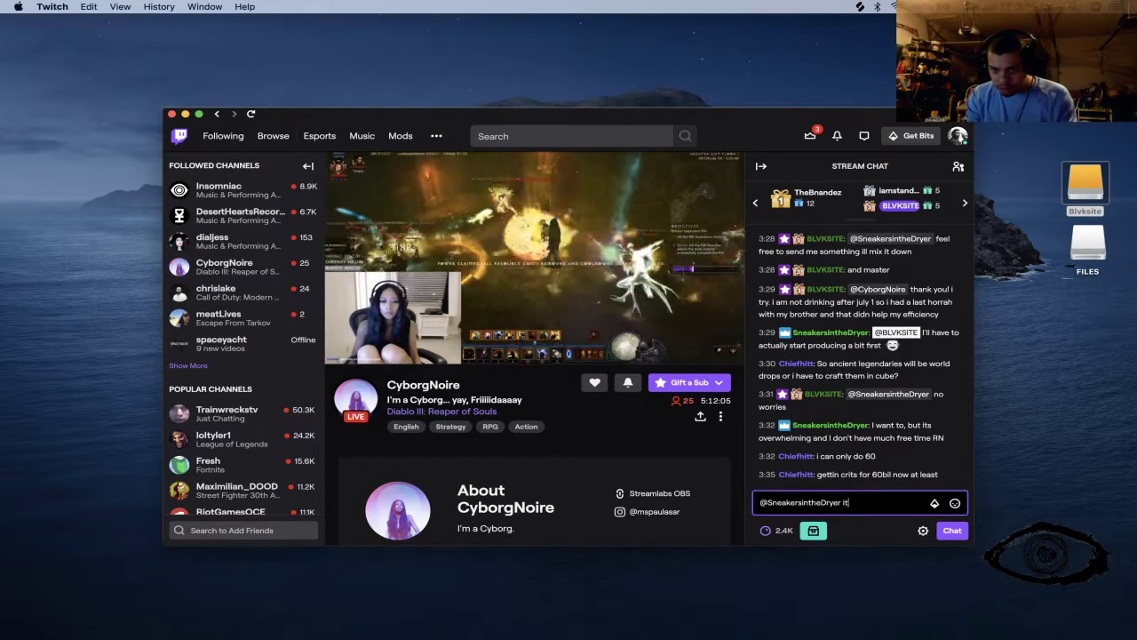
text(s all abolt)
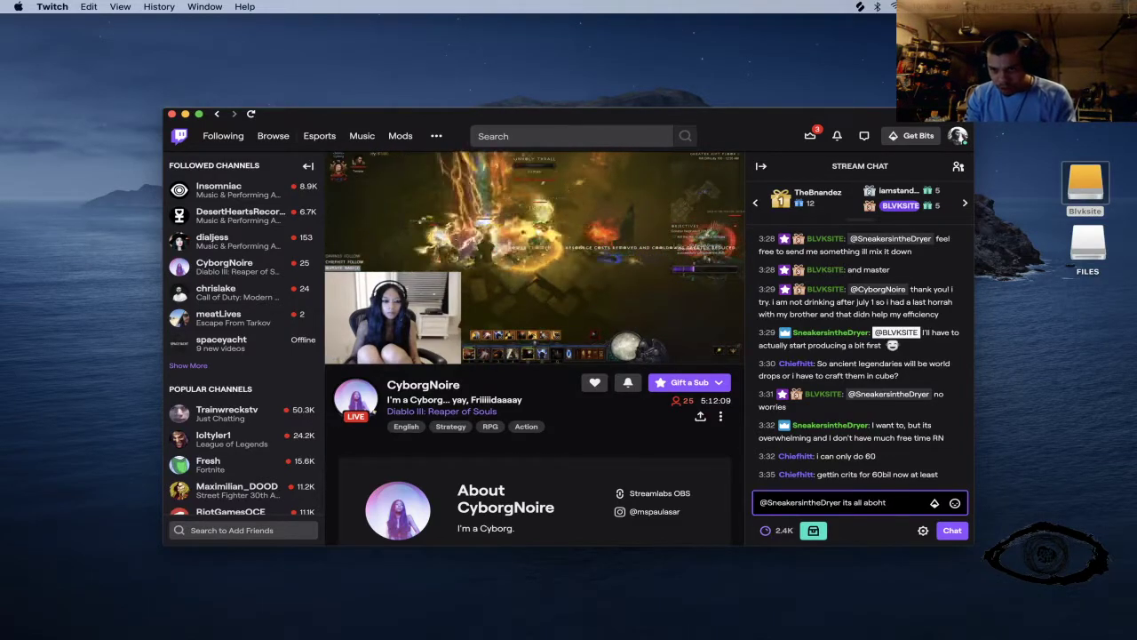
text( having)
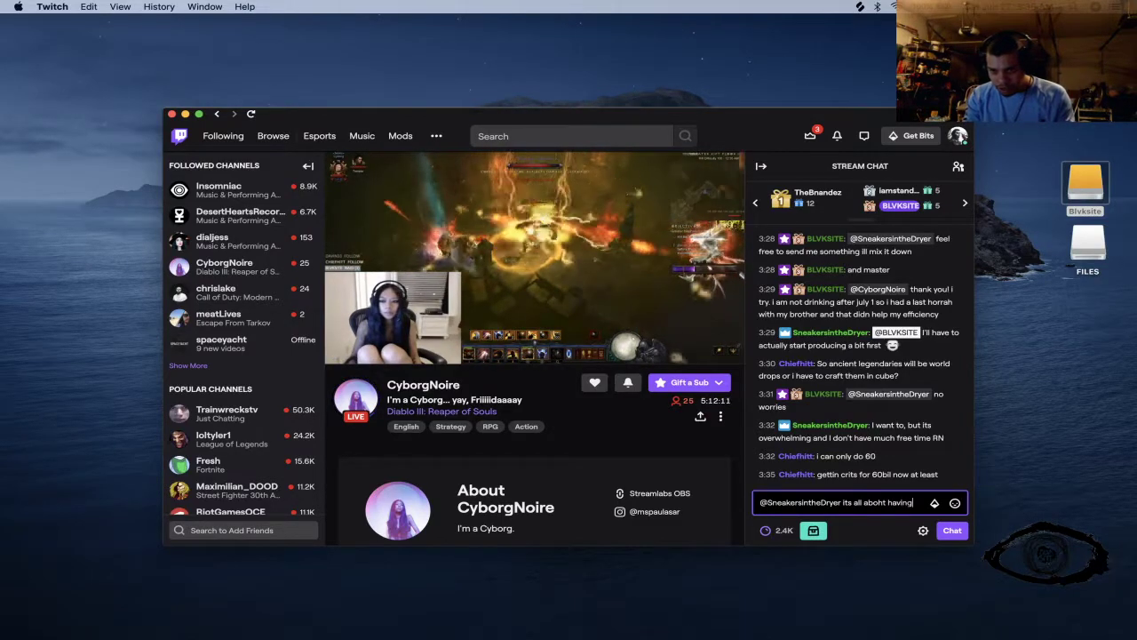
text( time sp)
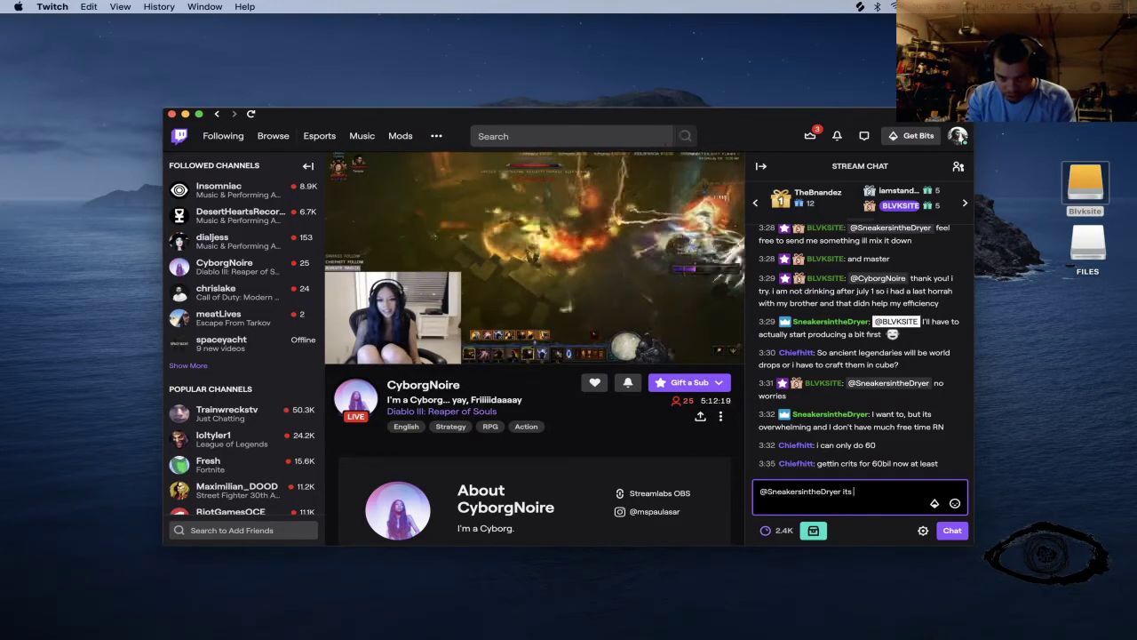
key(BackSpace)
key(BackSpace)
Step: Write "hit me whenever" after the mention and send the message
text(h)
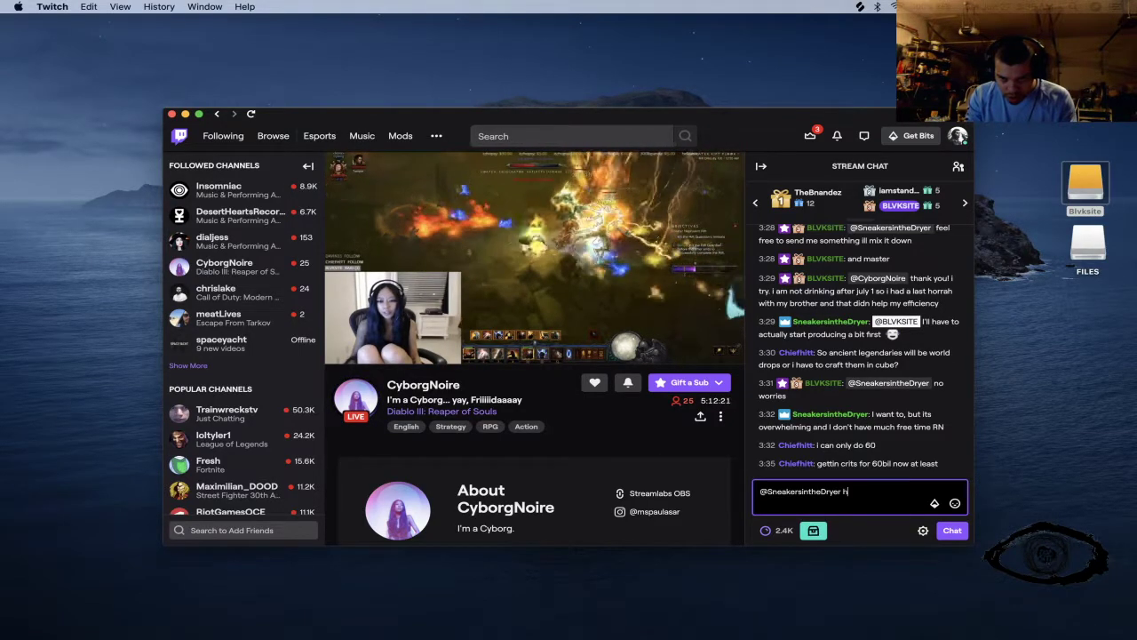
text(it me when)
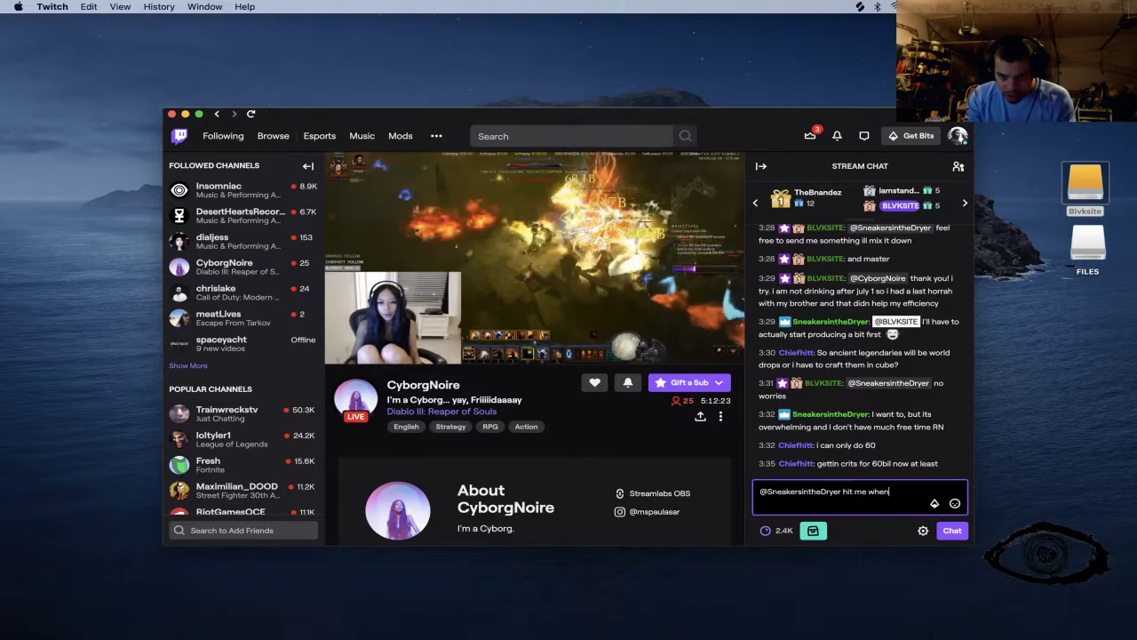
text(ever)
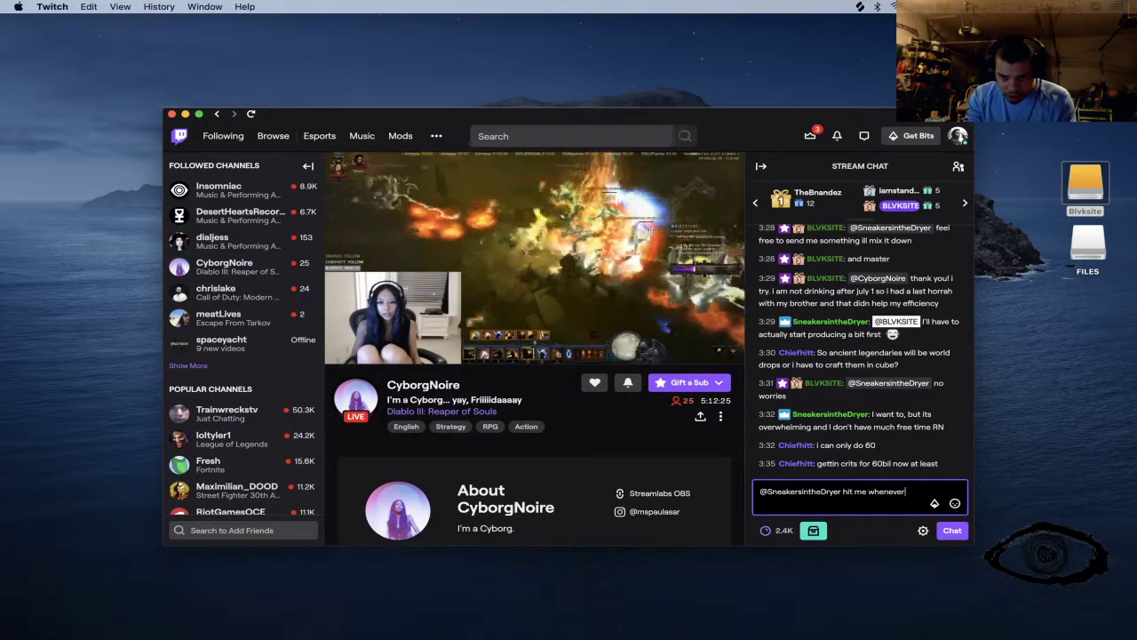
key(Return)
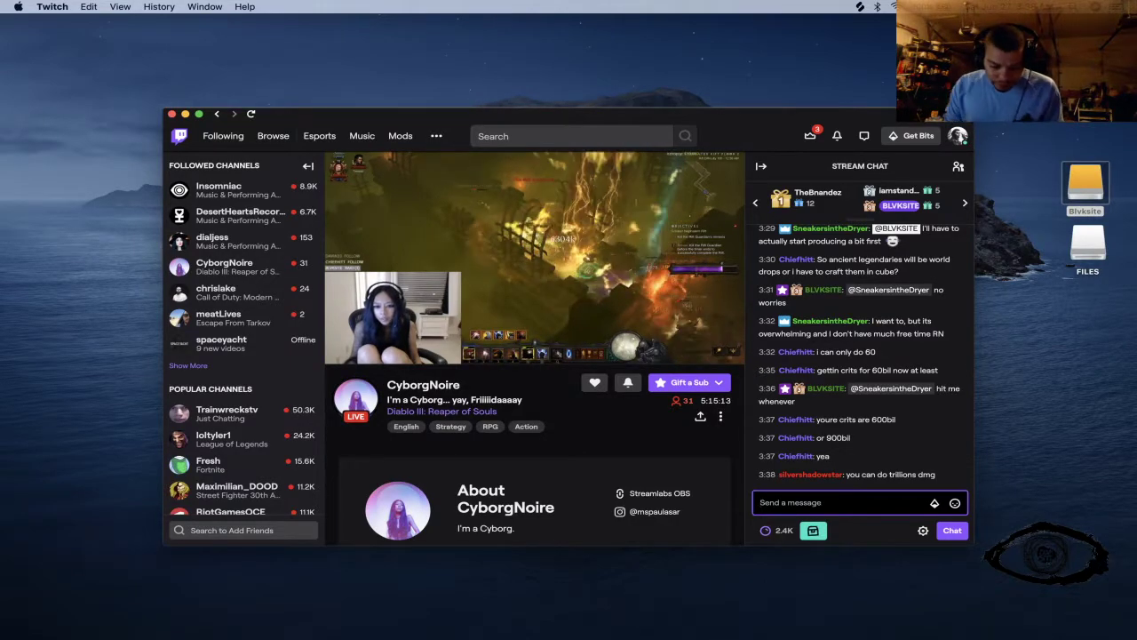
Step: Begin a new chat message with "i have to crash i didnt sleep enough last night but"
text(i have to cra)
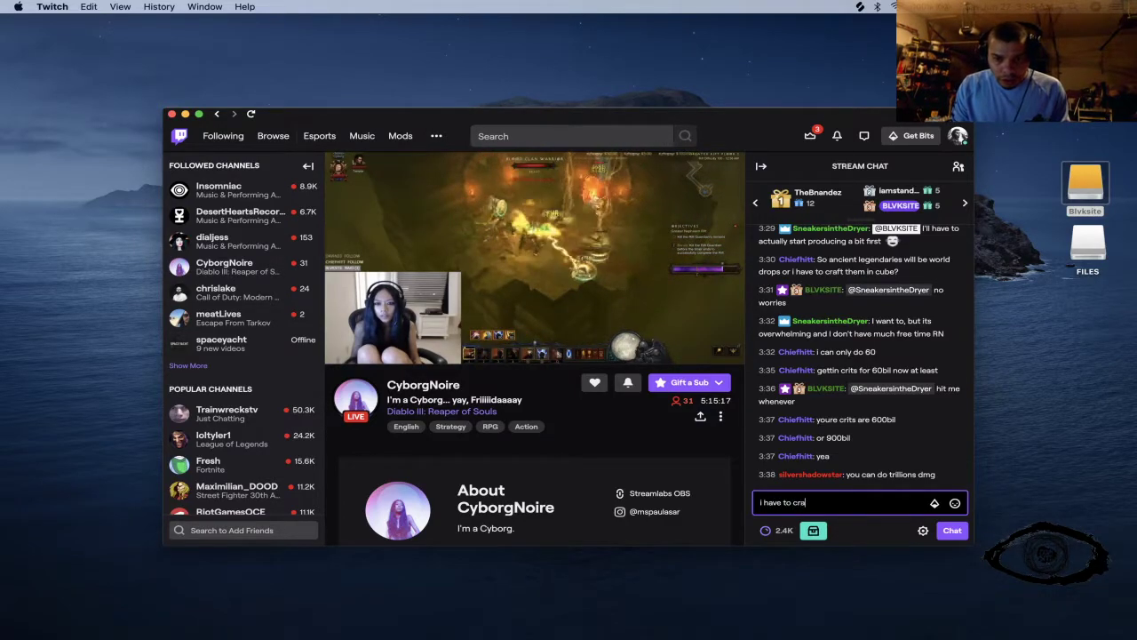
text(sh i didnt sleep eno)
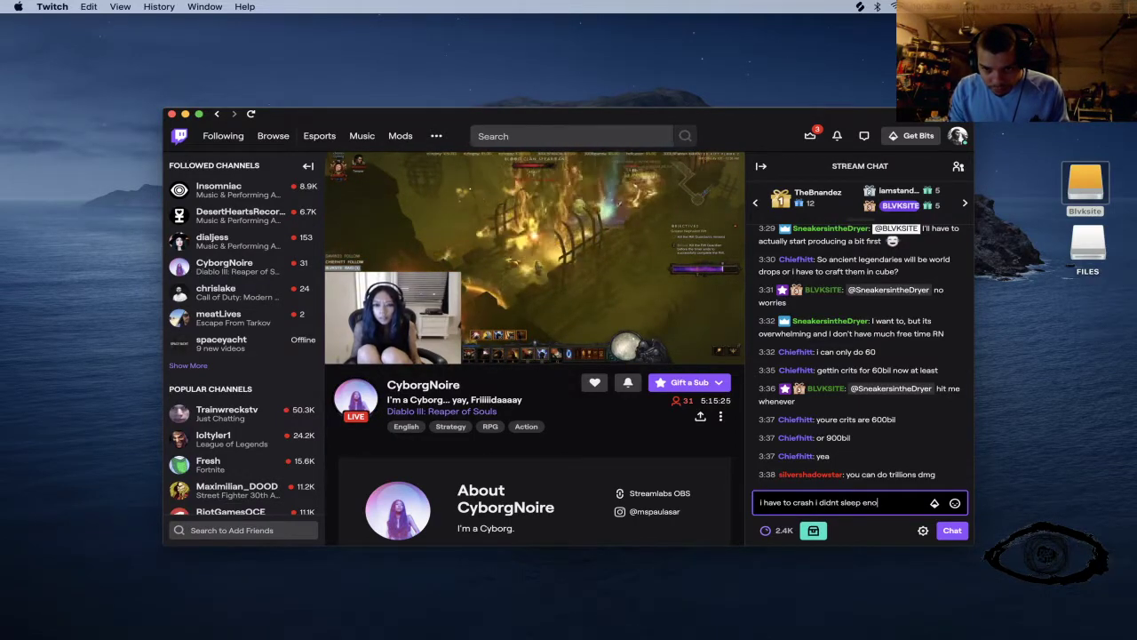
text(ugh las)
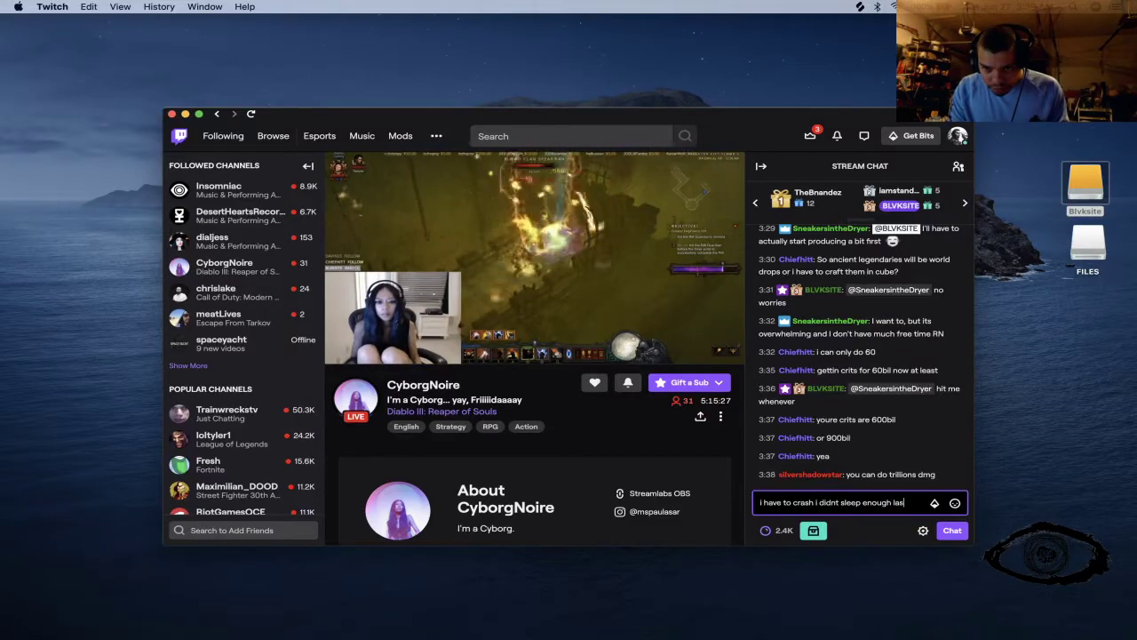
text(t night but@)
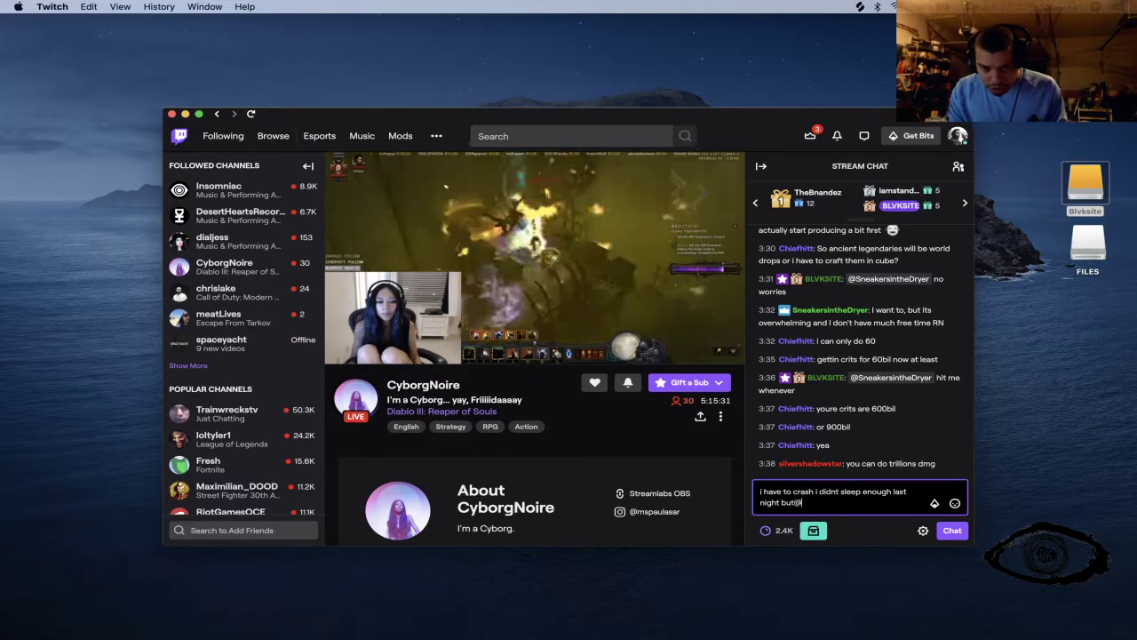
key(BackSpace)
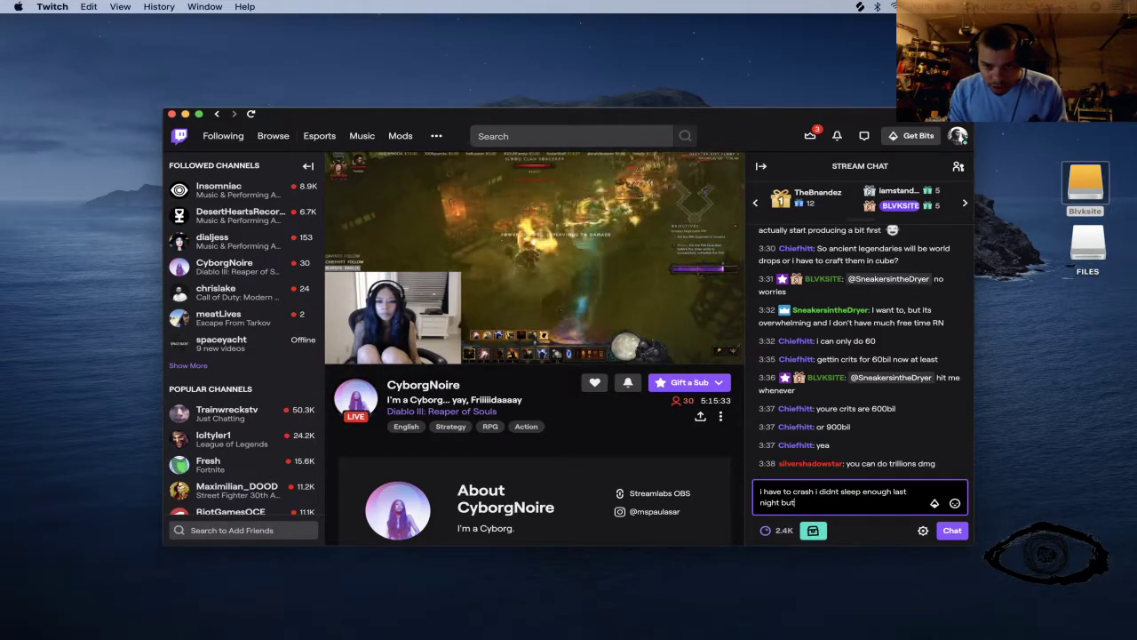
Step: Mention the channel's streamer, finish the message with "keep killin it ill see you next stream" and send it
text(@)
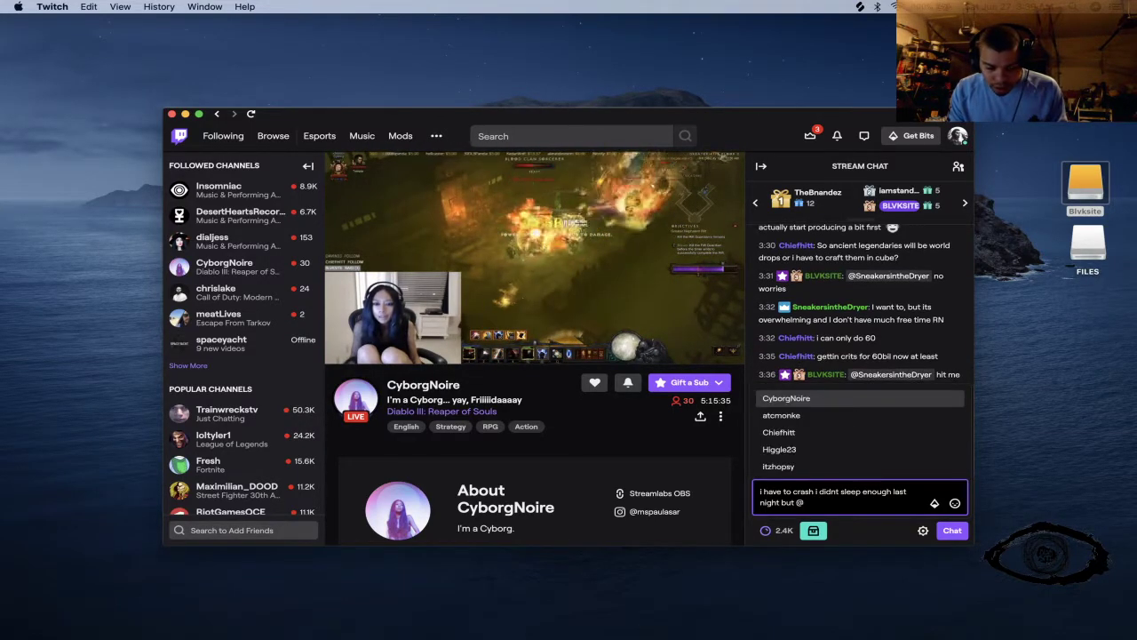
key(Tab)
text(keep kil)
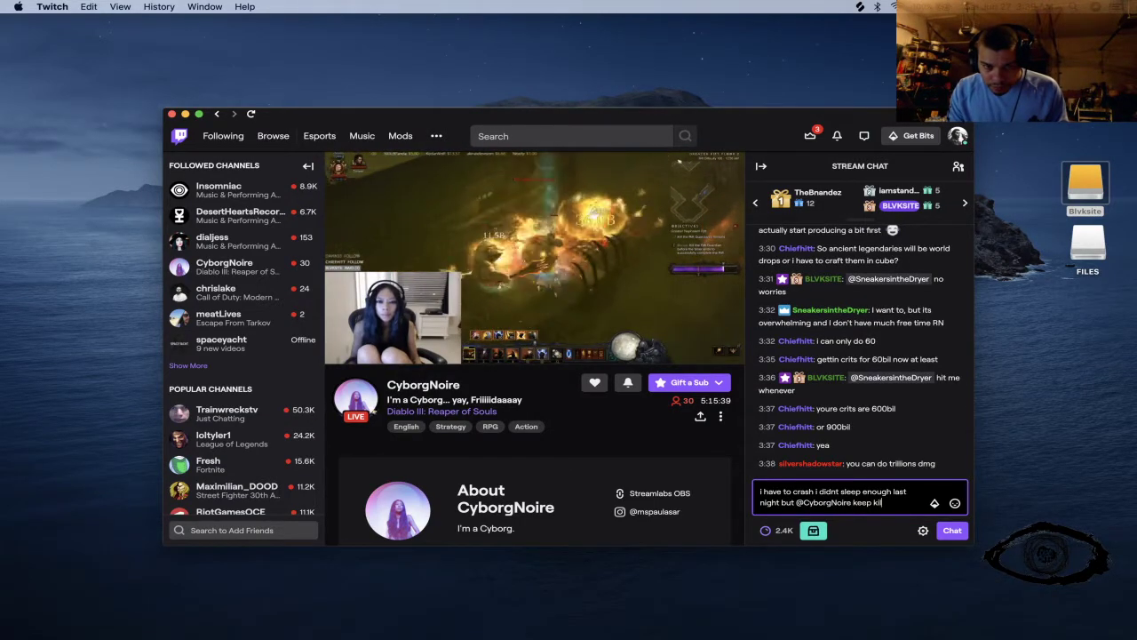
text(lin it ill s)
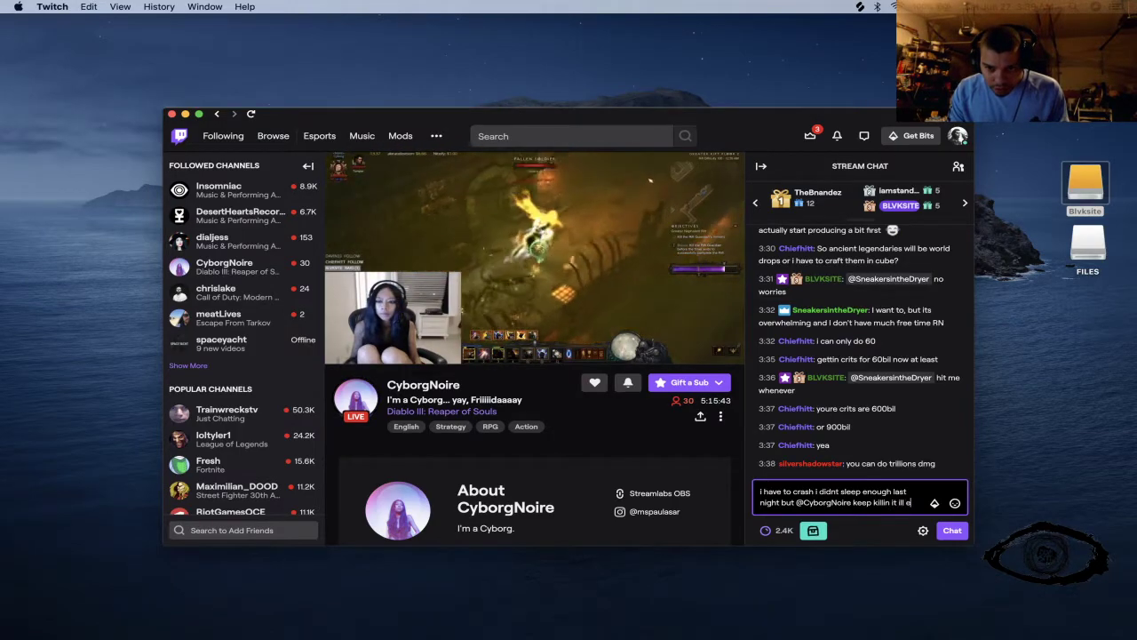
text(ee you n)
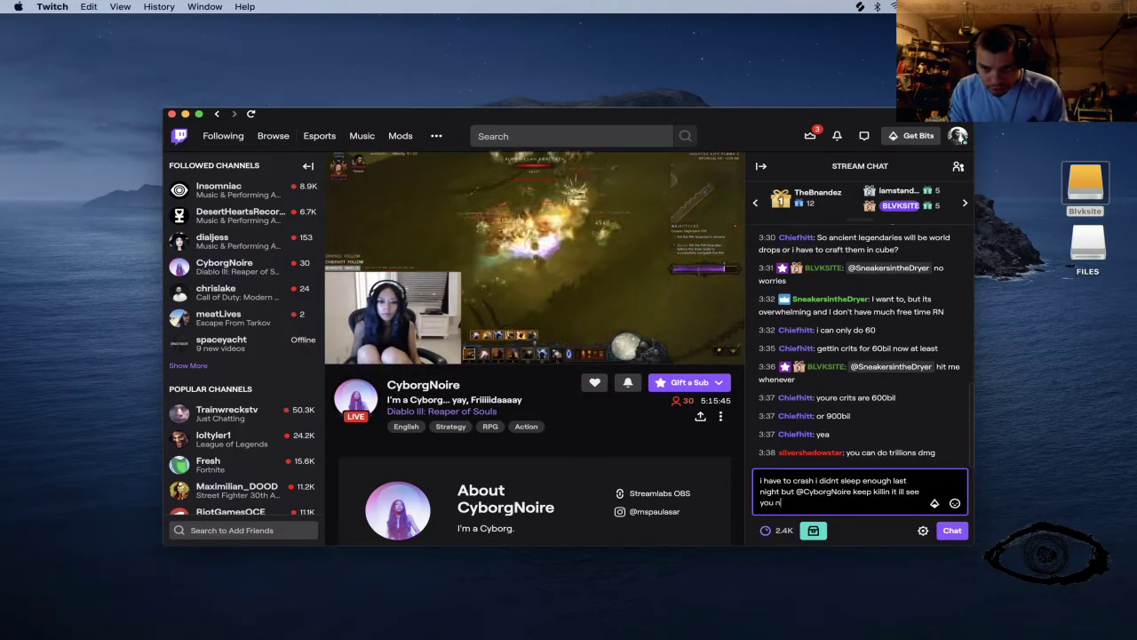
text(ecx)
key(BackSpace)
key(BackSpace)
text(xt)
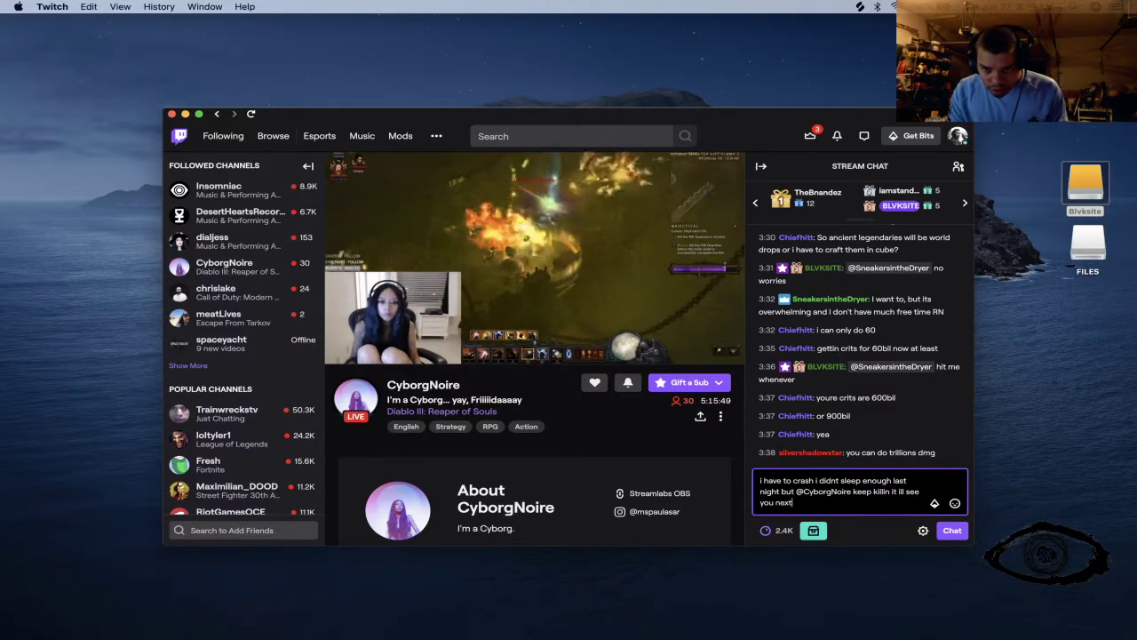
text( stream)
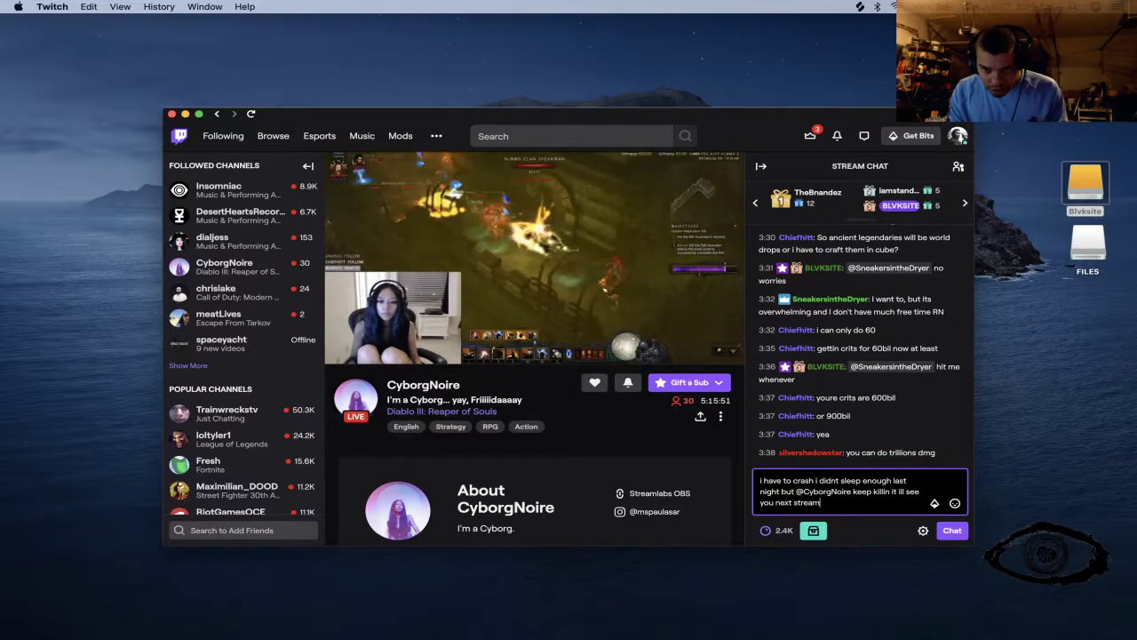
key(Return)
Step: Send the chat message "thanks for raiding with me", mentioning the viewer who wrote about not having much free time
text(@sa)
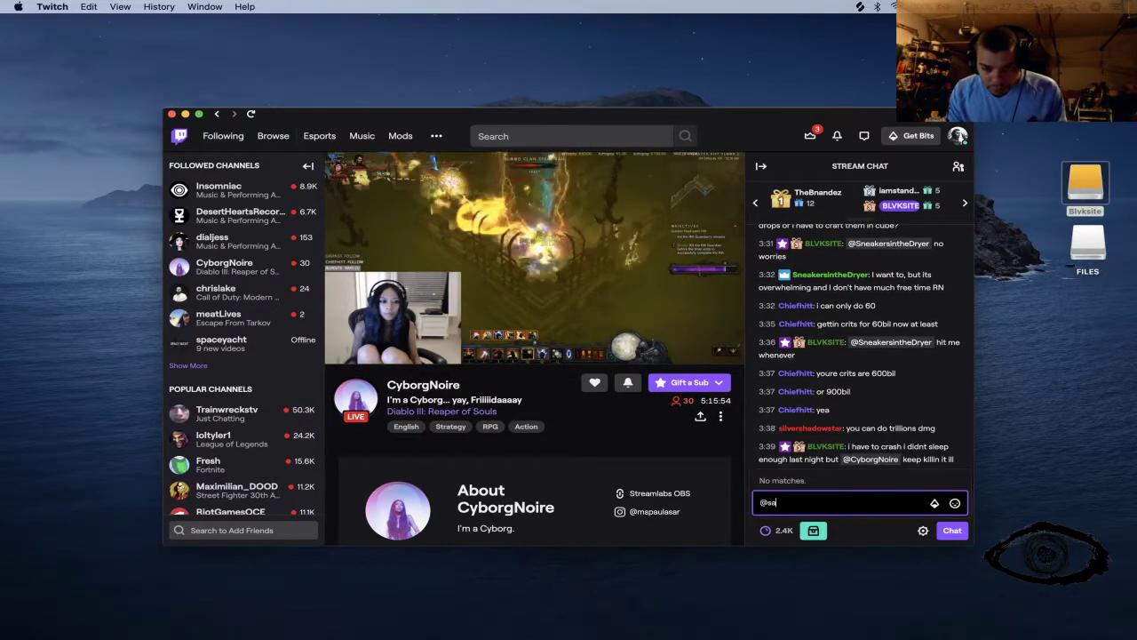
key(BackSpace)
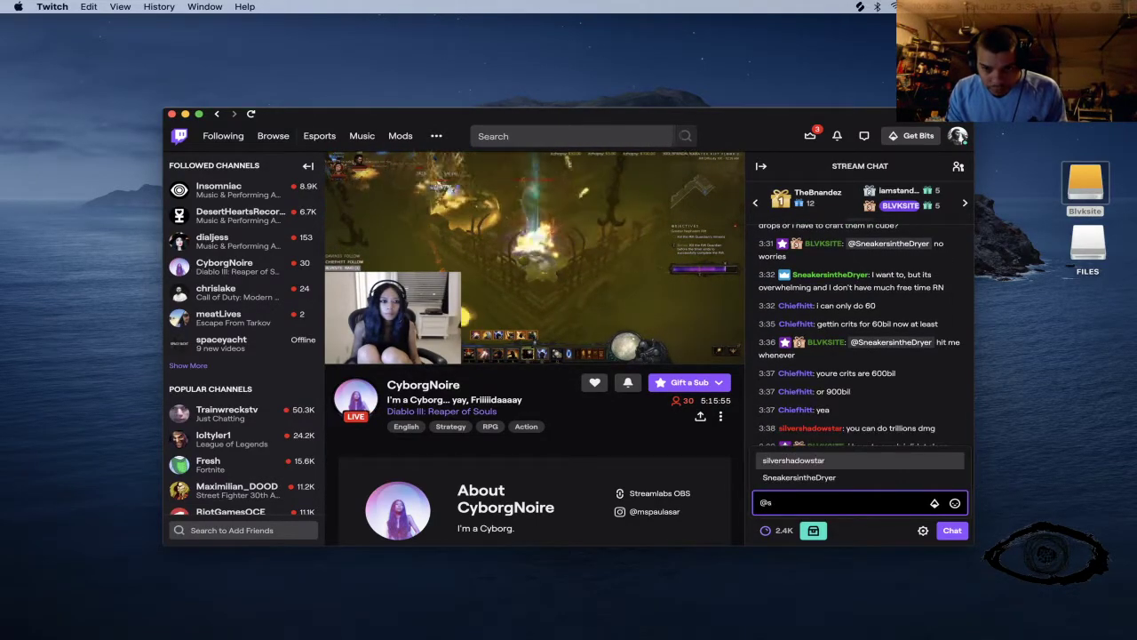
text(n)
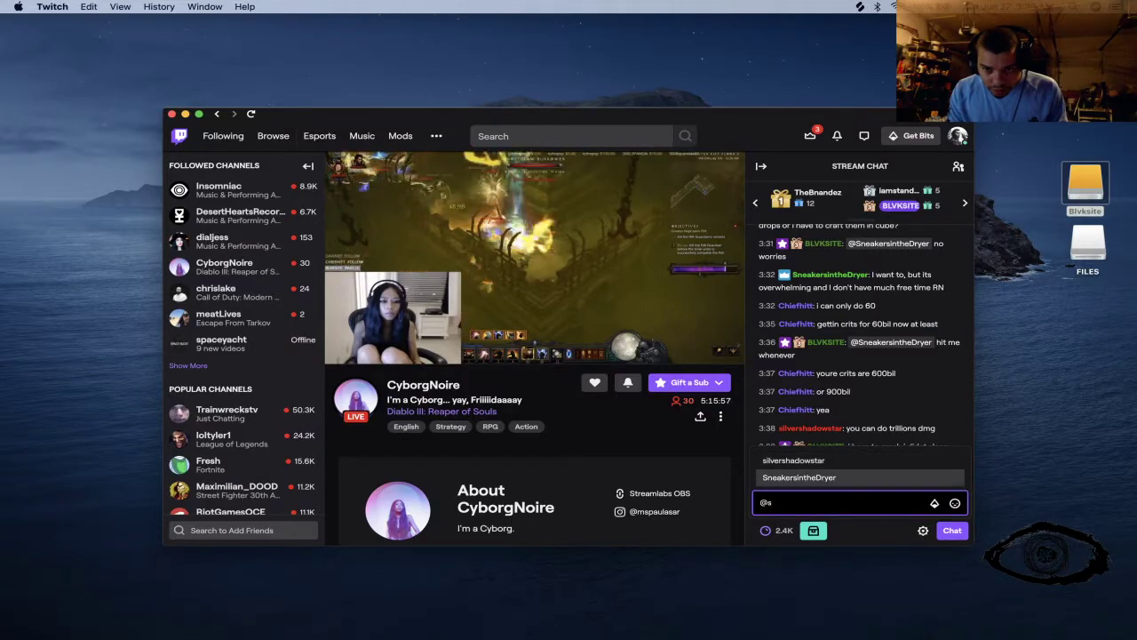
key(Tab)
text(thank)
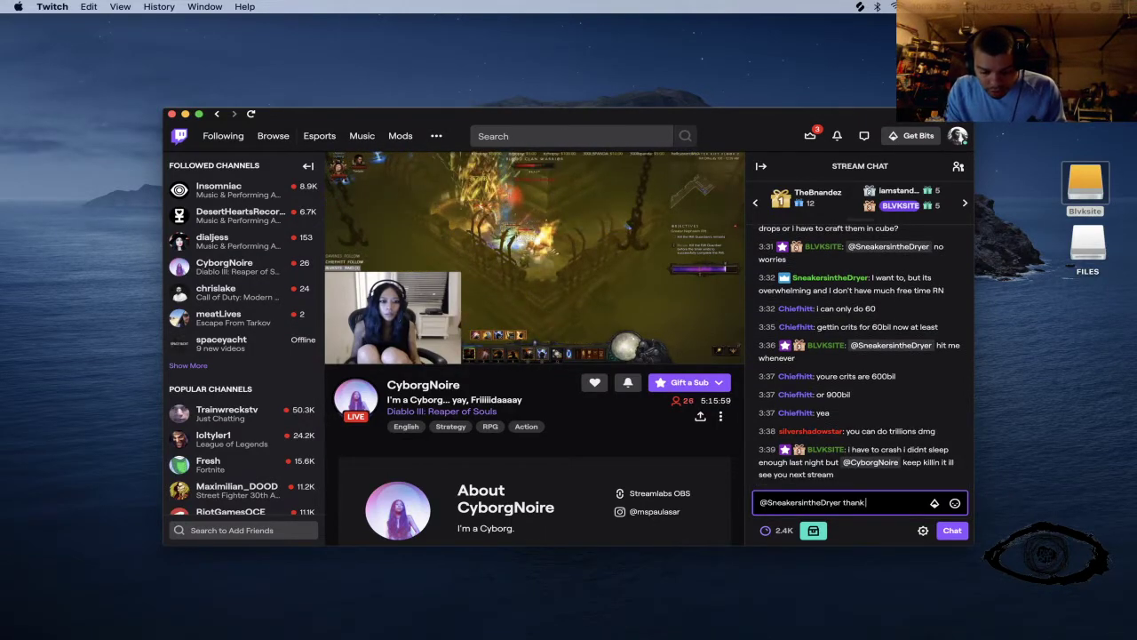
text(s )
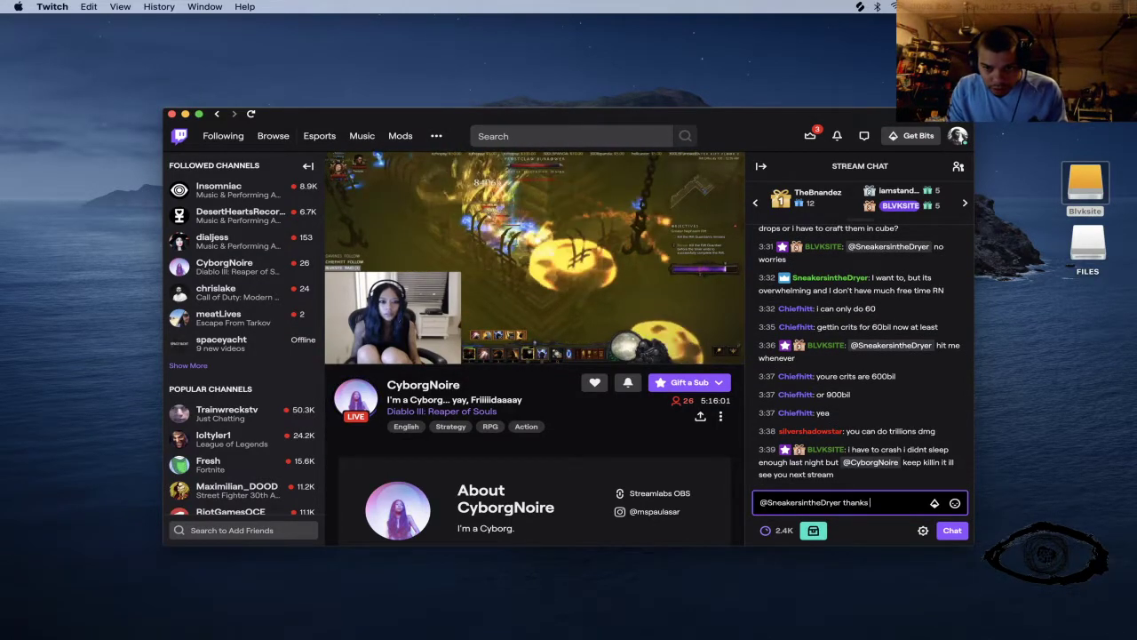
text(for rai)
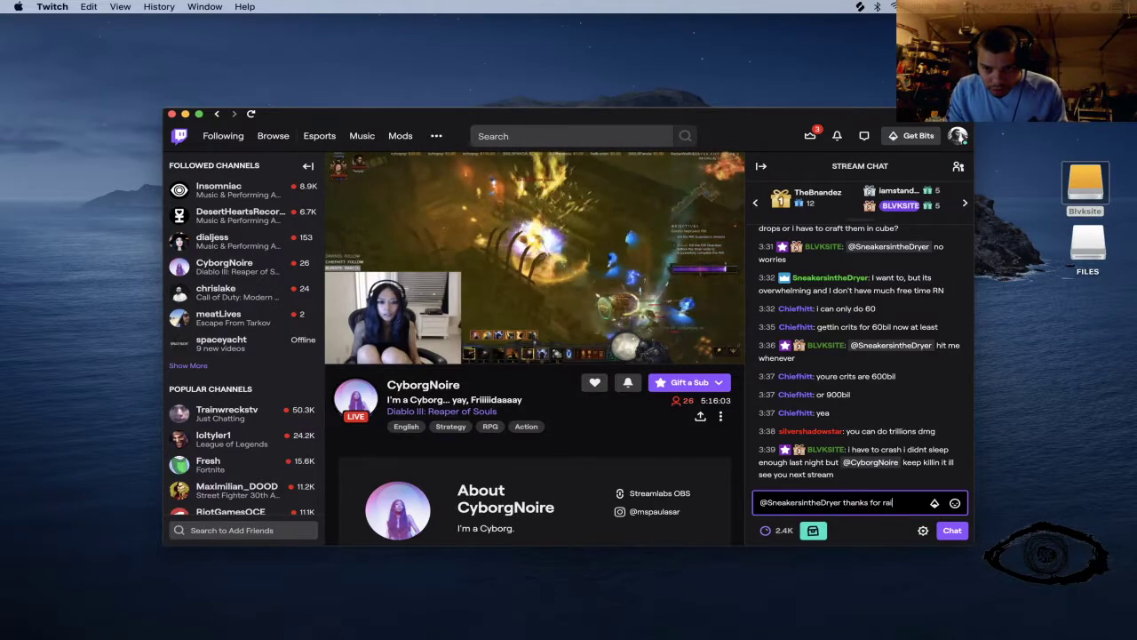
text(ding with us)
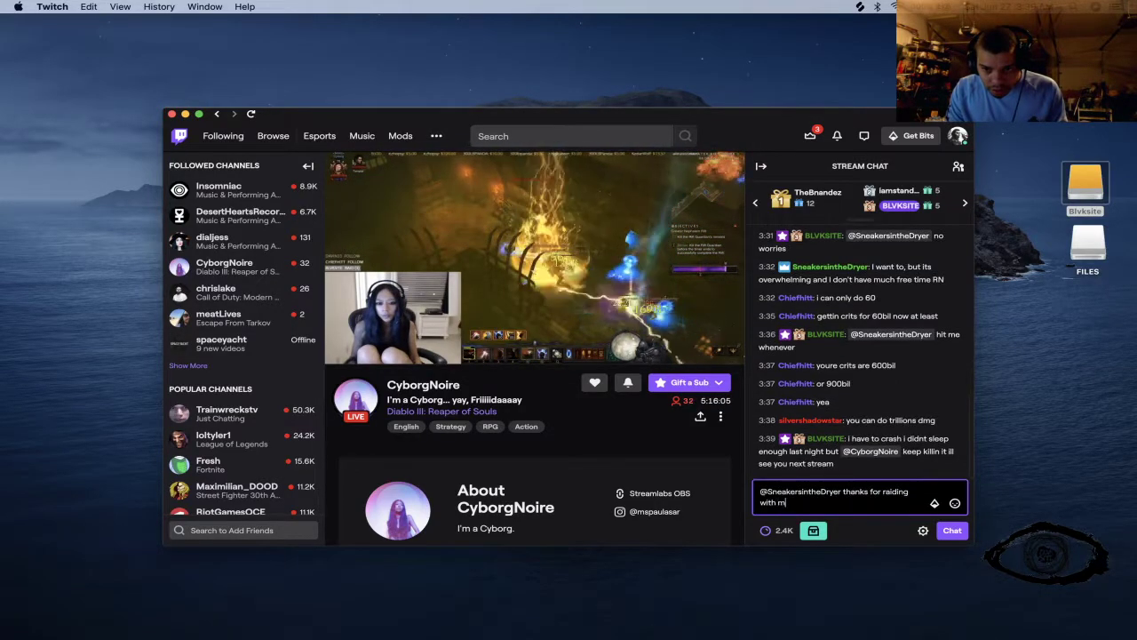
key(Return)
Step: Start a mention of the viewer who wrote about trillions of damage, and cut it back to "@s"
text(@sil)
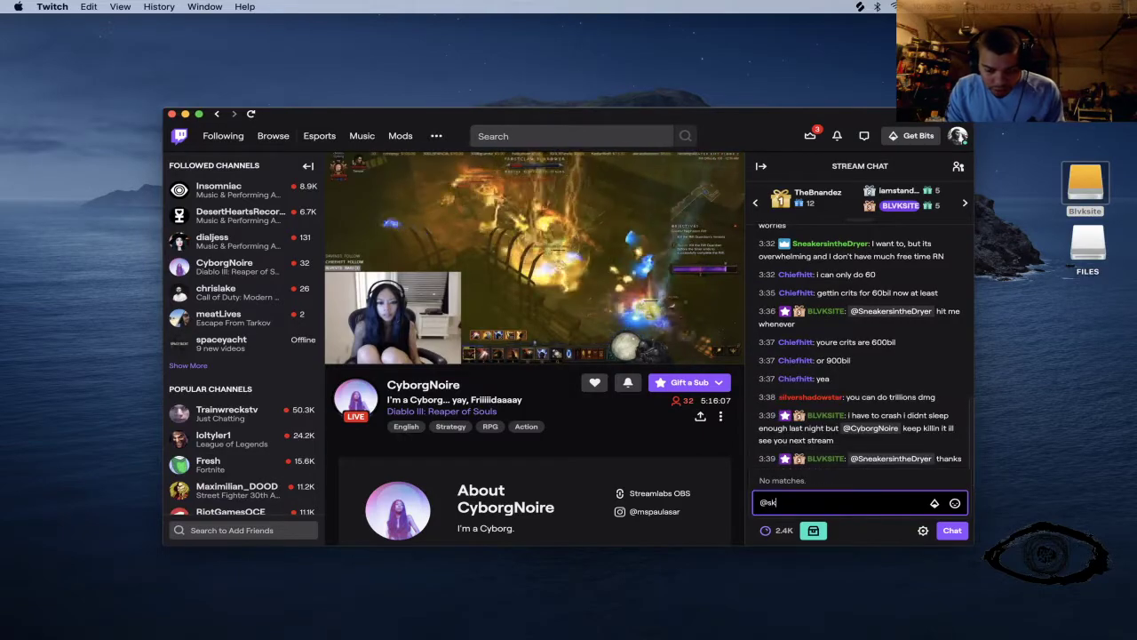
key(Tab)
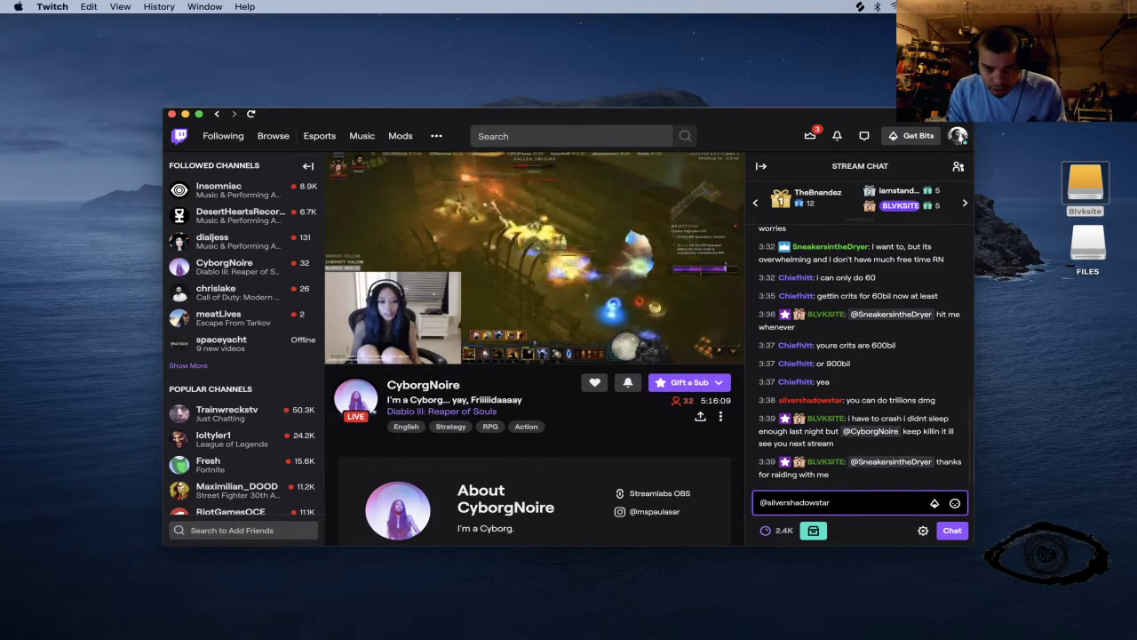
key(BackSpace)
key(BackSpace)
key(BackSpace)
key(BackSpace)
key(BackSpace)
key(BackSpace)
key(BackSpace)
key(BackSpace)
key(BackSpace)
key(BackSpace)
key(BackSpace)
key(BackSpace)
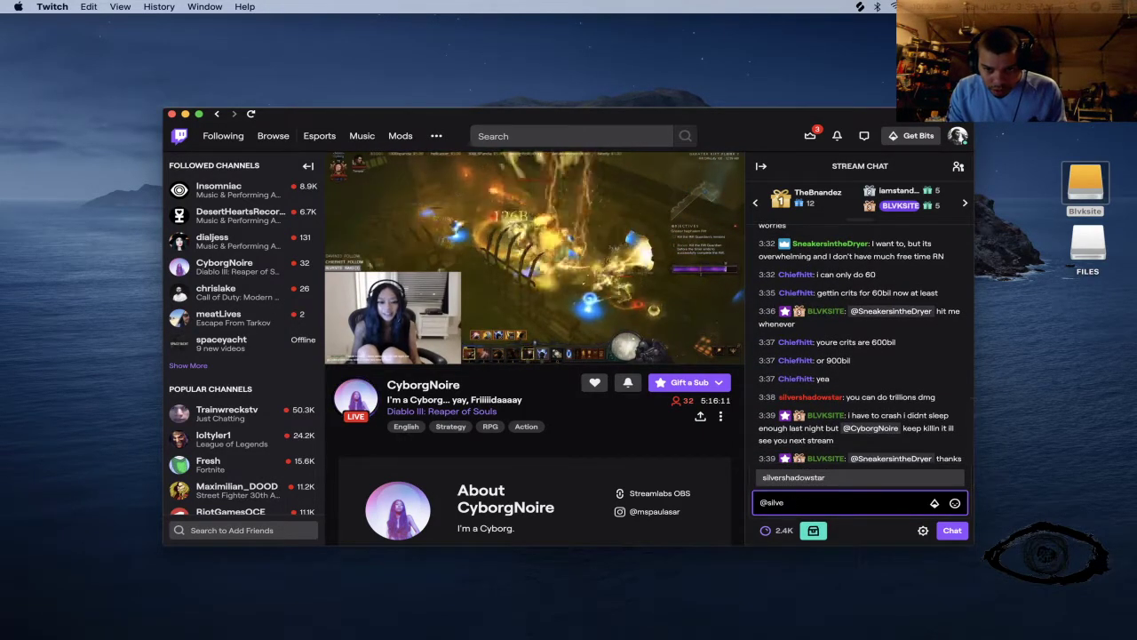
key(BackSpace)
key(BackSpace)
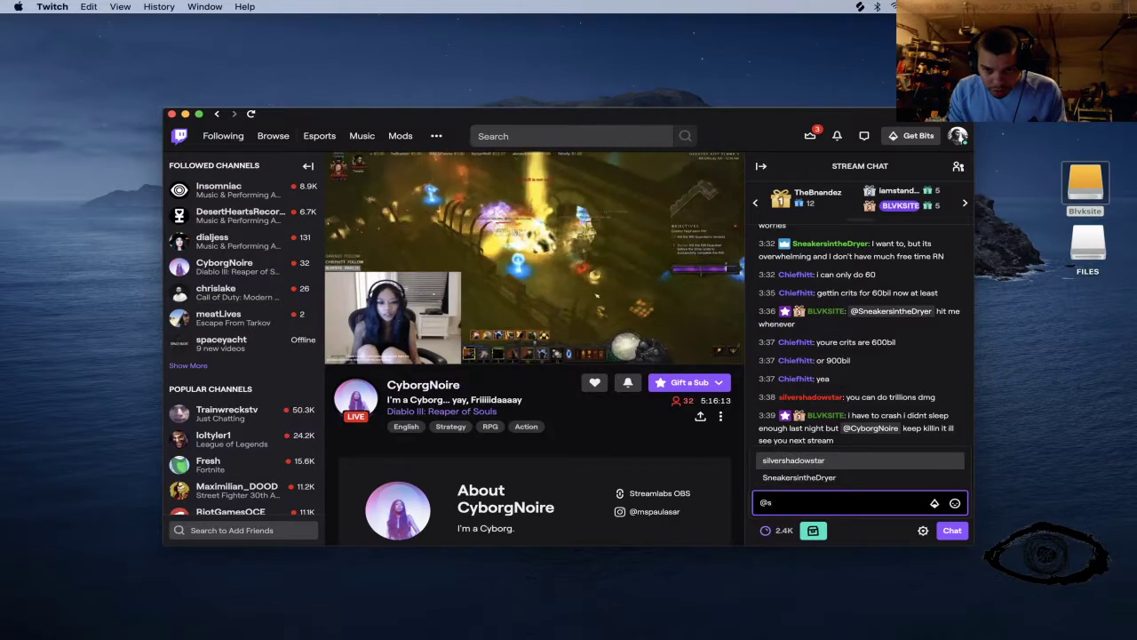
Step: Mention the viewer who wrote about not having much free time and send them "we will get you making fire tunes ASAP" in chat
key(Tab)
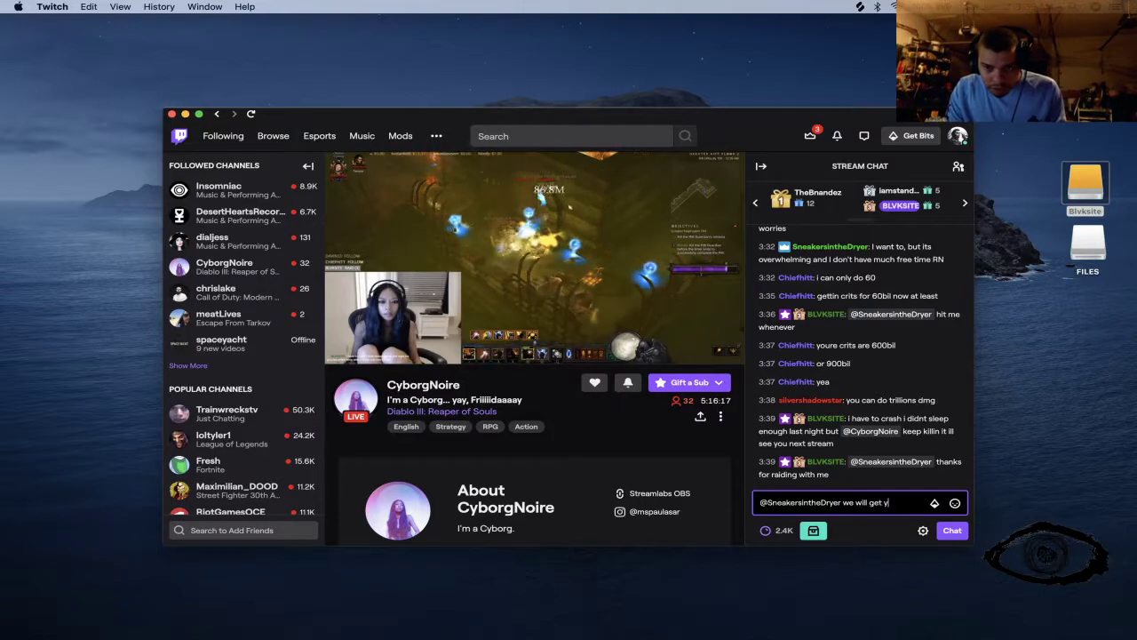
text(we will get you making )
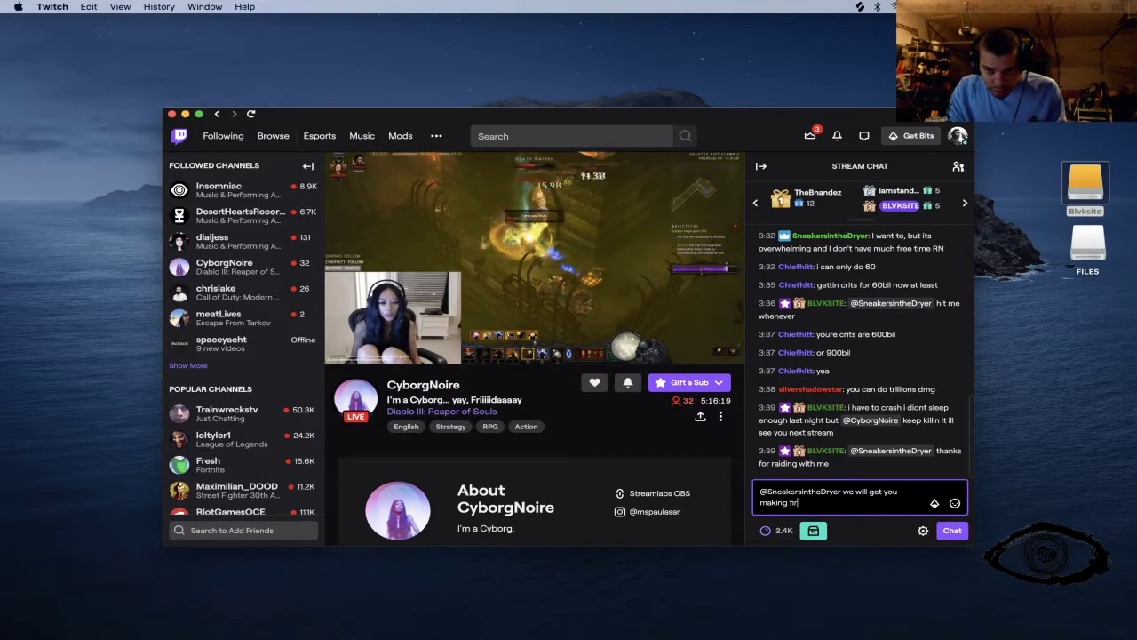
text(fire tunes ASAP)
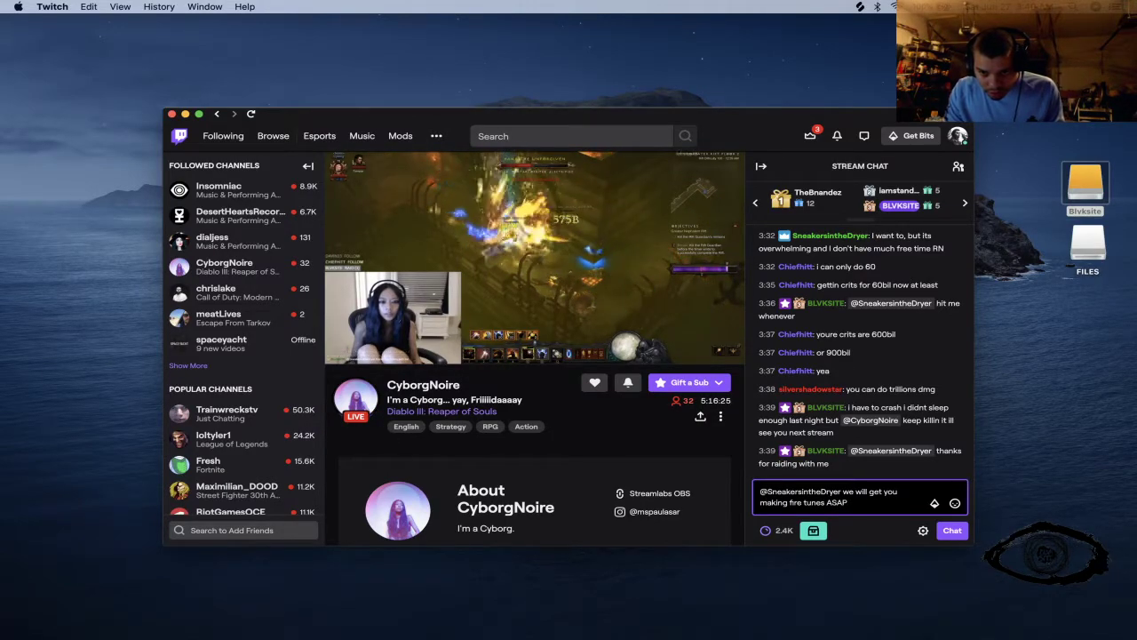
key(Return)
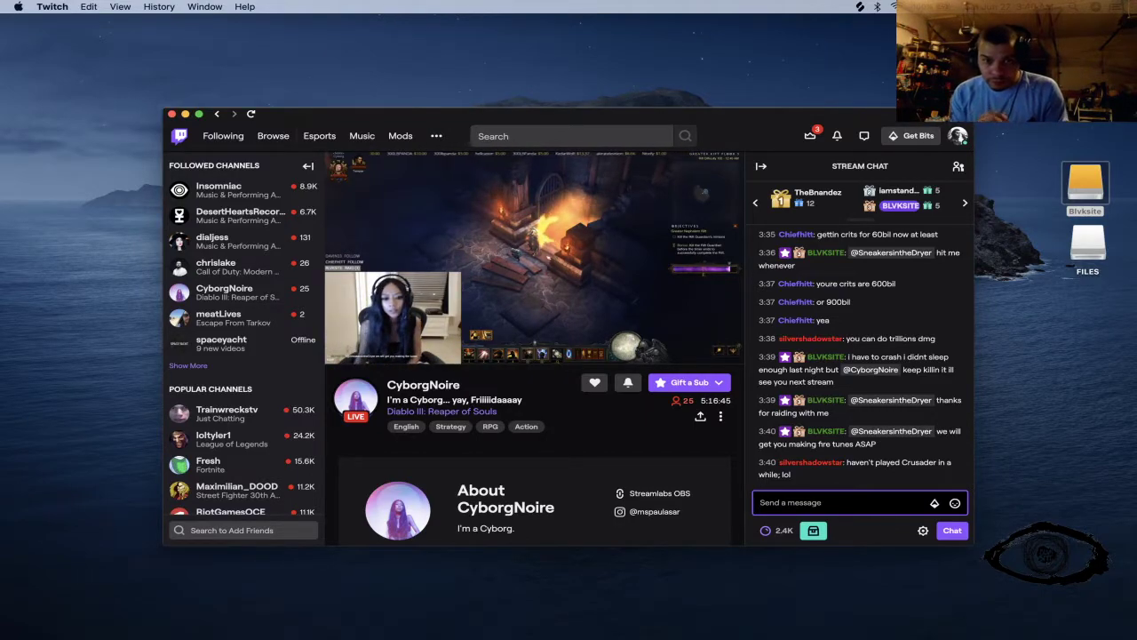
Step: Send the chat message "of course ill be there in the am for sure"
text(of course)
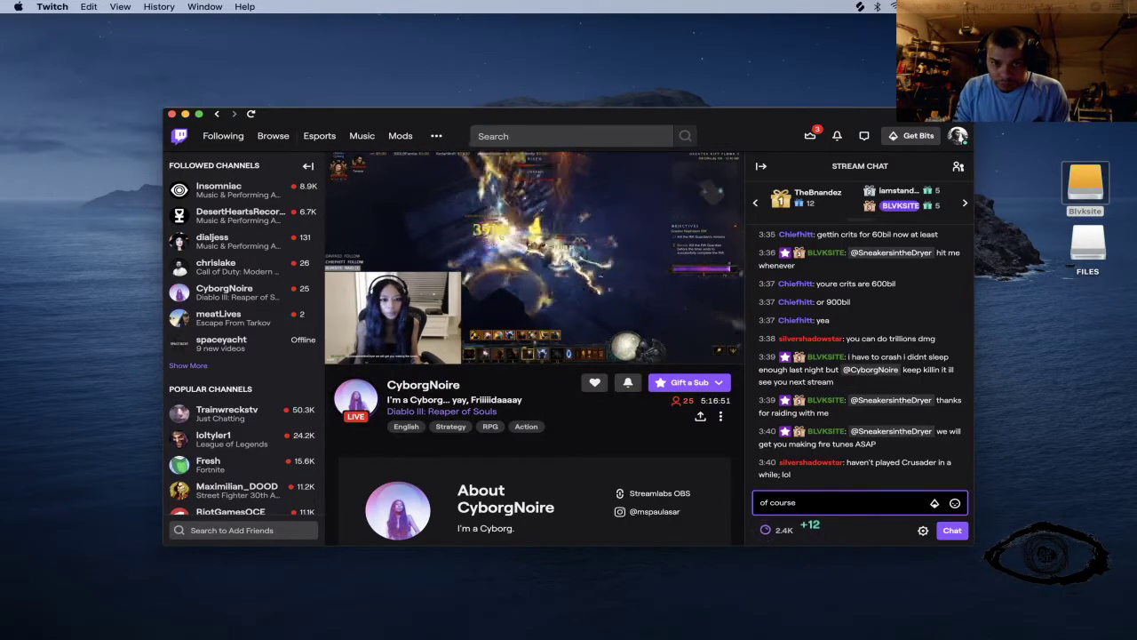
text( Ill be th)
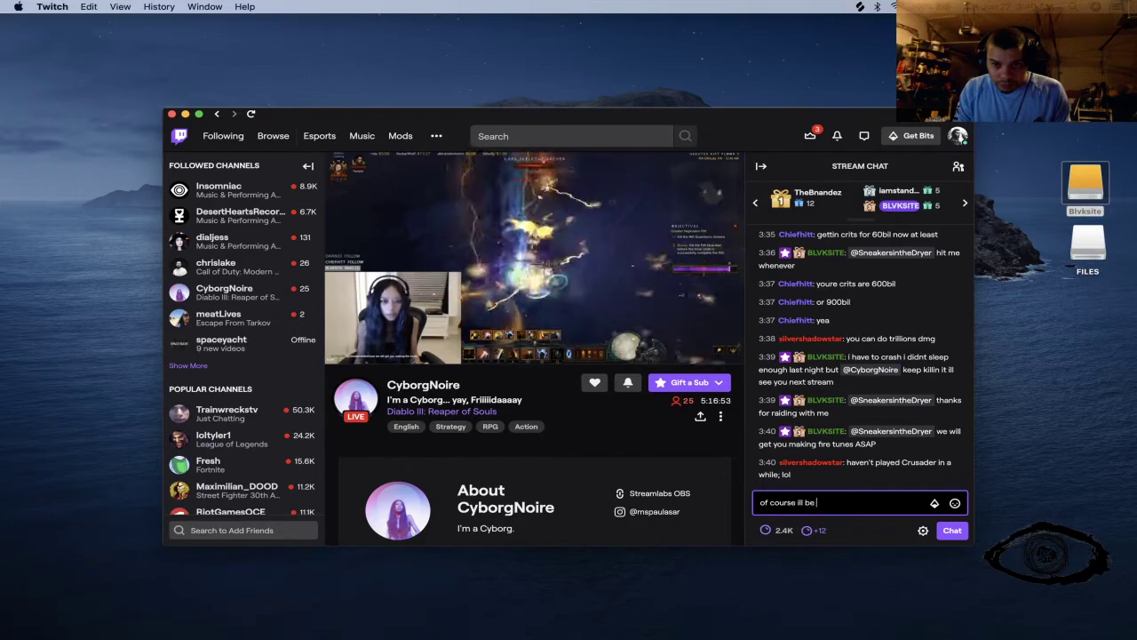
text(ere in the am for)
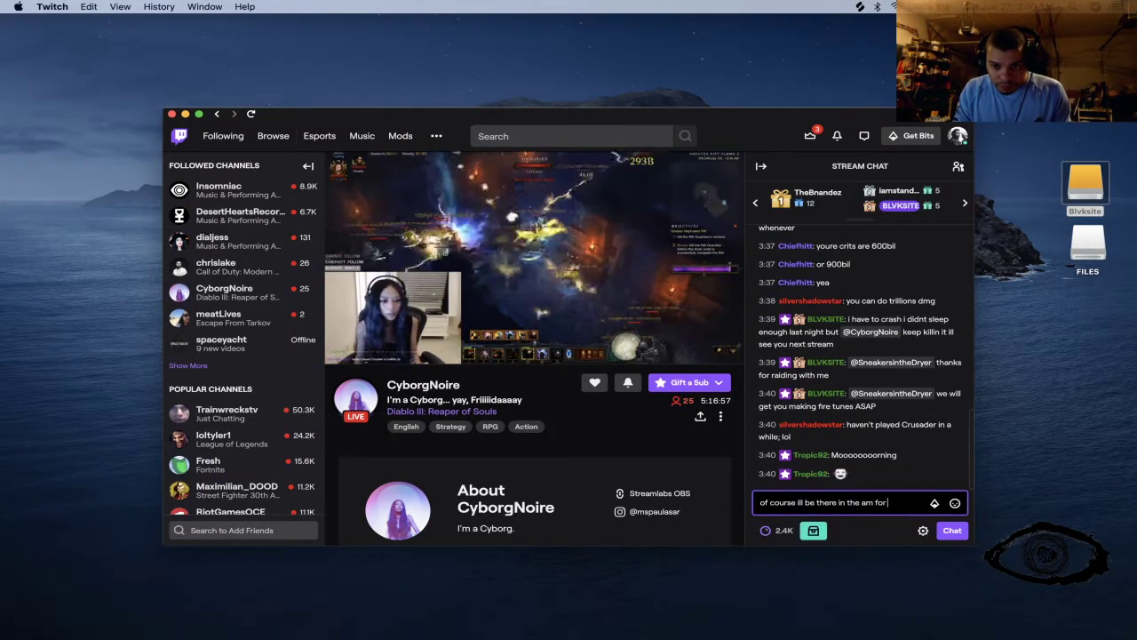
text( sure)
key(Return)
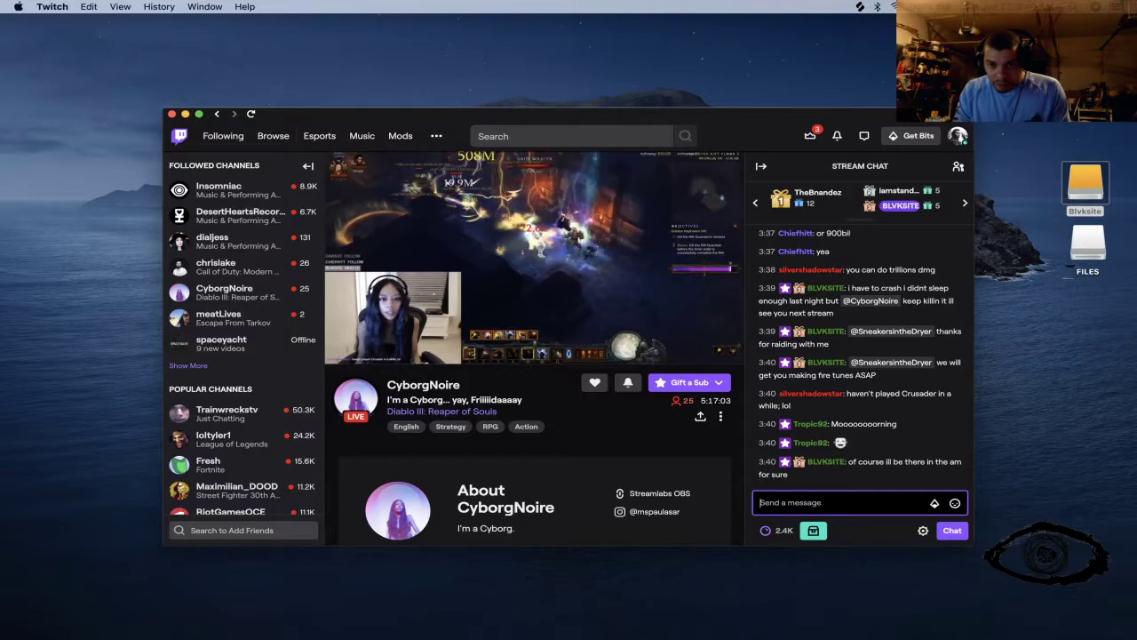
Step: Begin a new chat message with "im gonna leave my computer on to keep your views up but im gonna sleep"
text(im gonn)
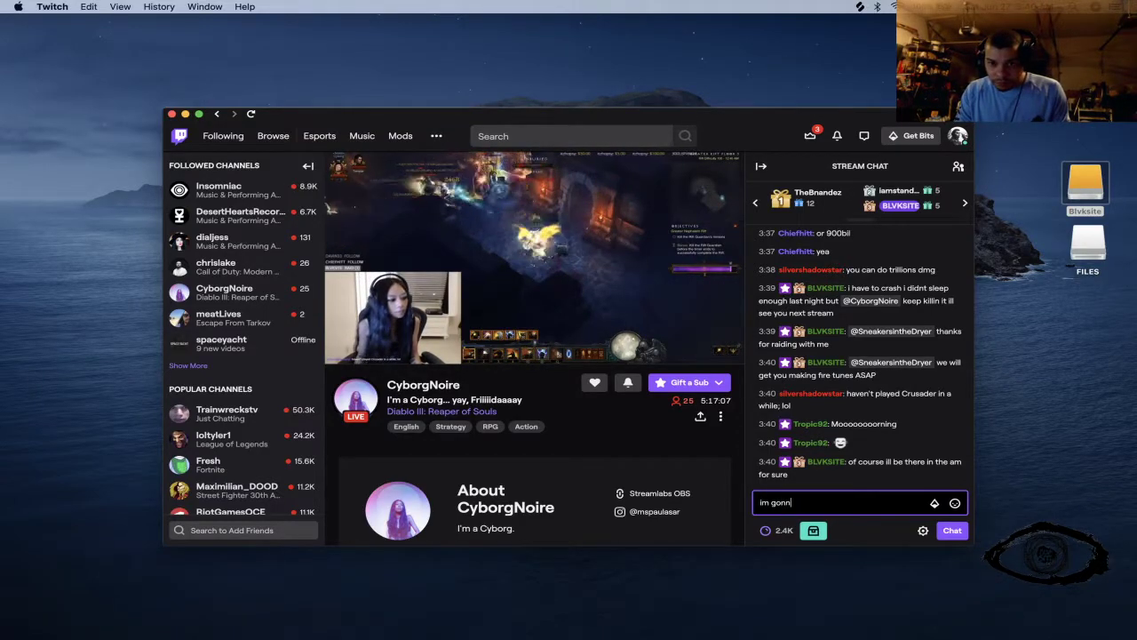
text(a leave my stream)
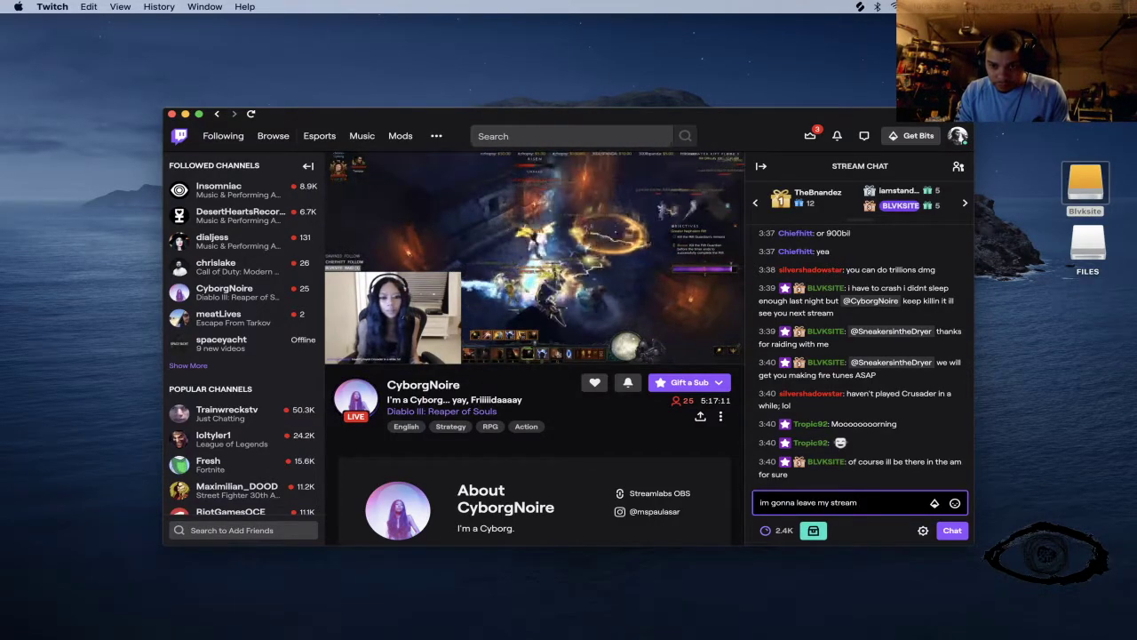
key(BackSpace)
key(BackSpace)
key(BackSpace)
key(BackSpace)
key(BackSpace)
key(BackSpace)
text(comput)
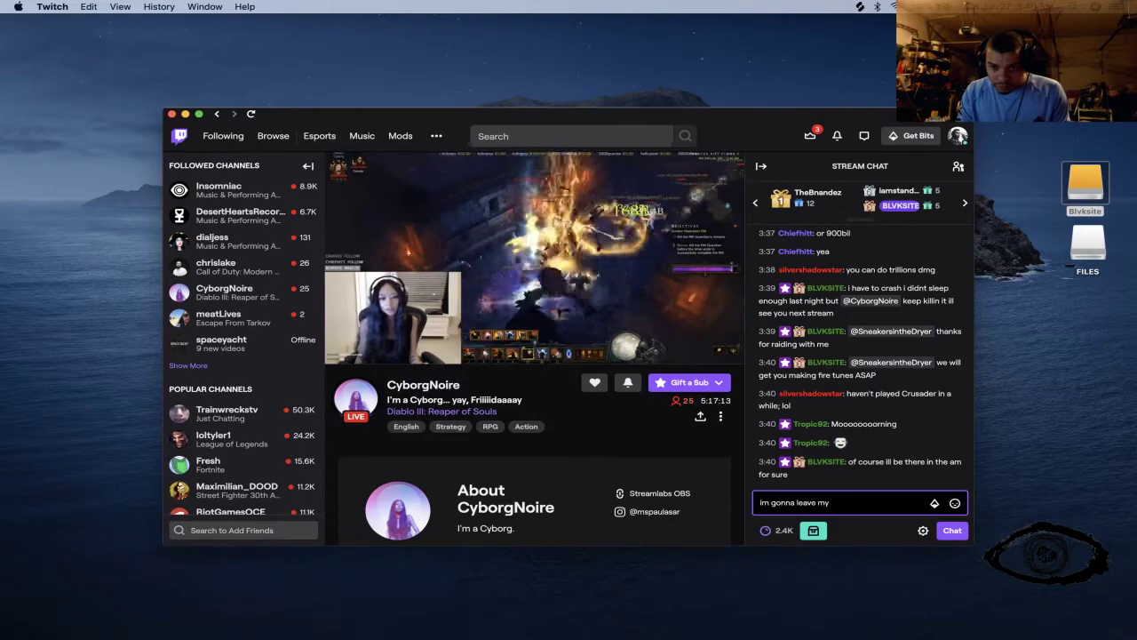
text(er on to keep y)
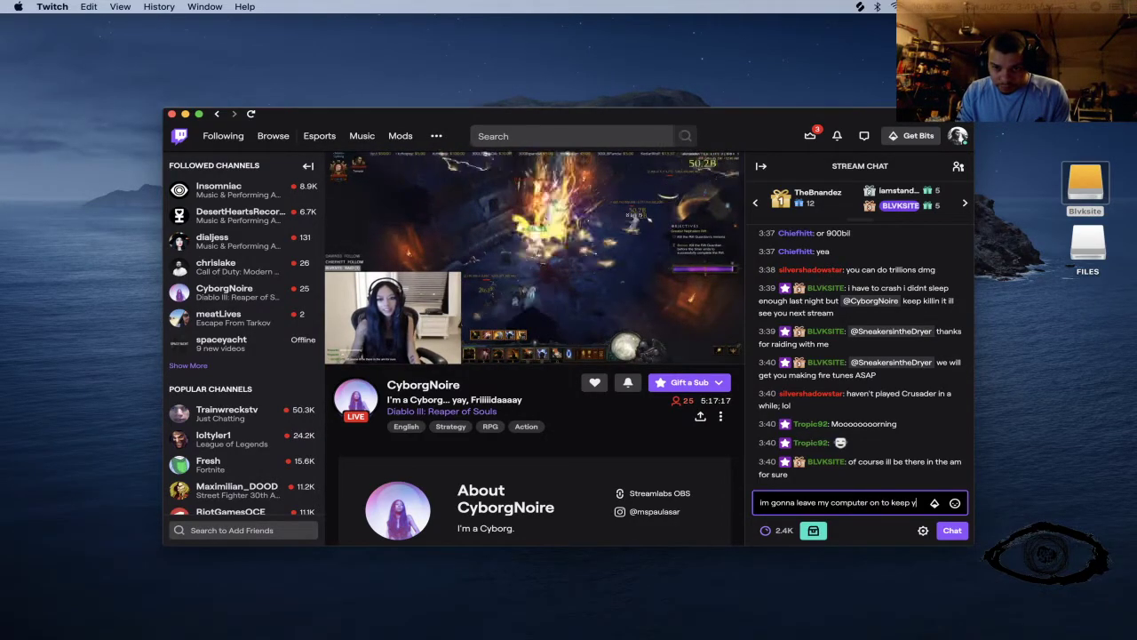
text(our view)
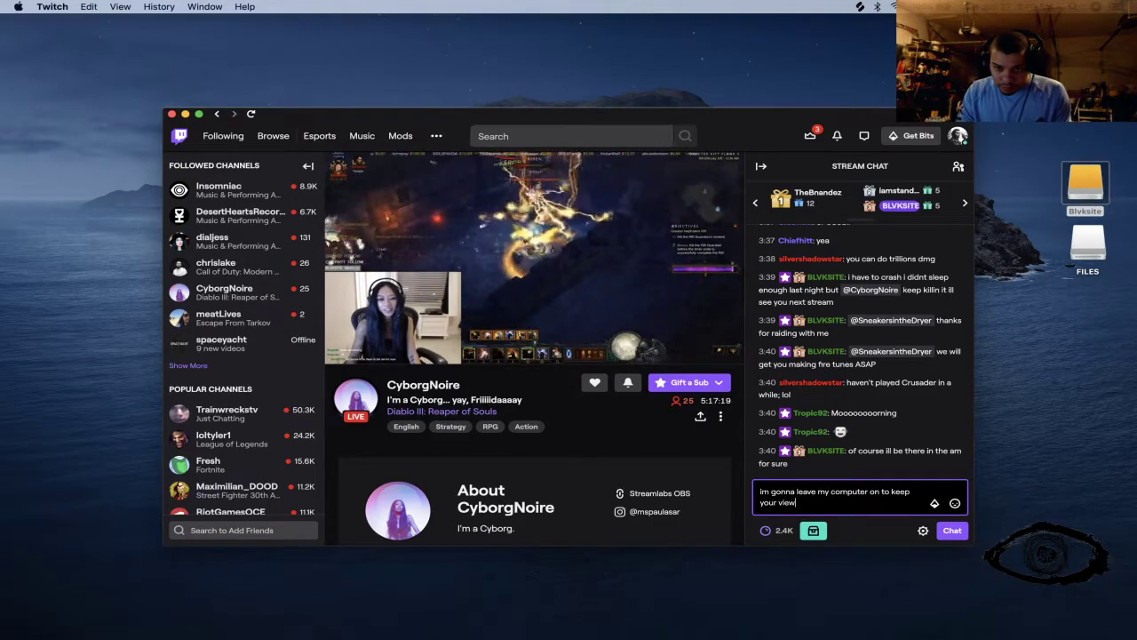
text(s up but im gonna sleep)
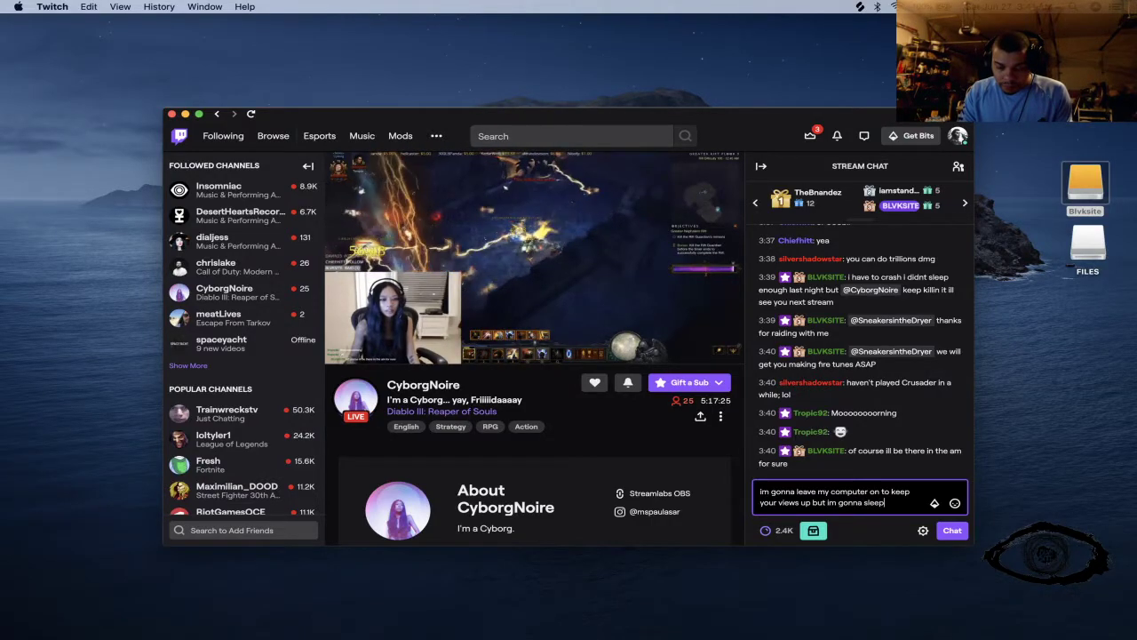
Step: Finish the chat message with ". Good Night!" and send it
text(. GN)
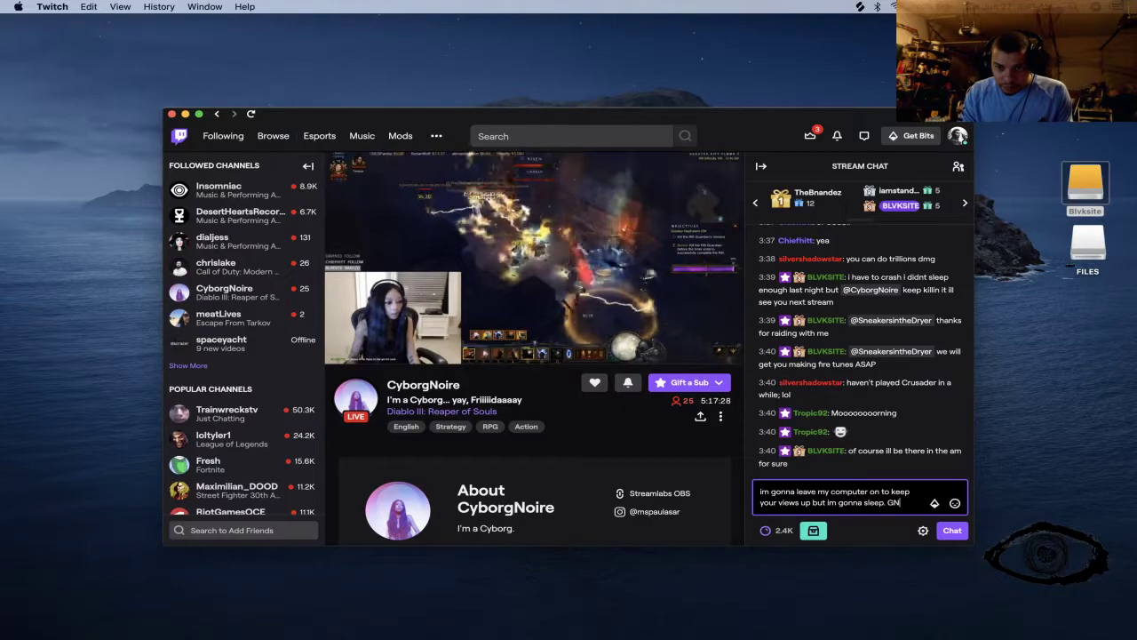
key(BackSpace)
text(ood Ni)
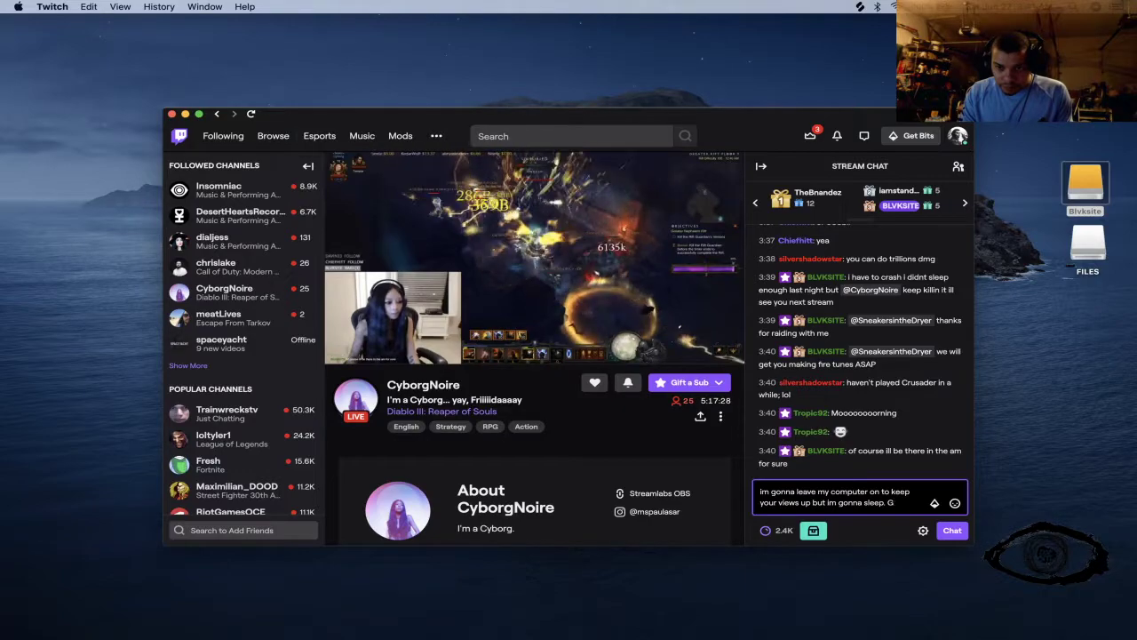
text(G)
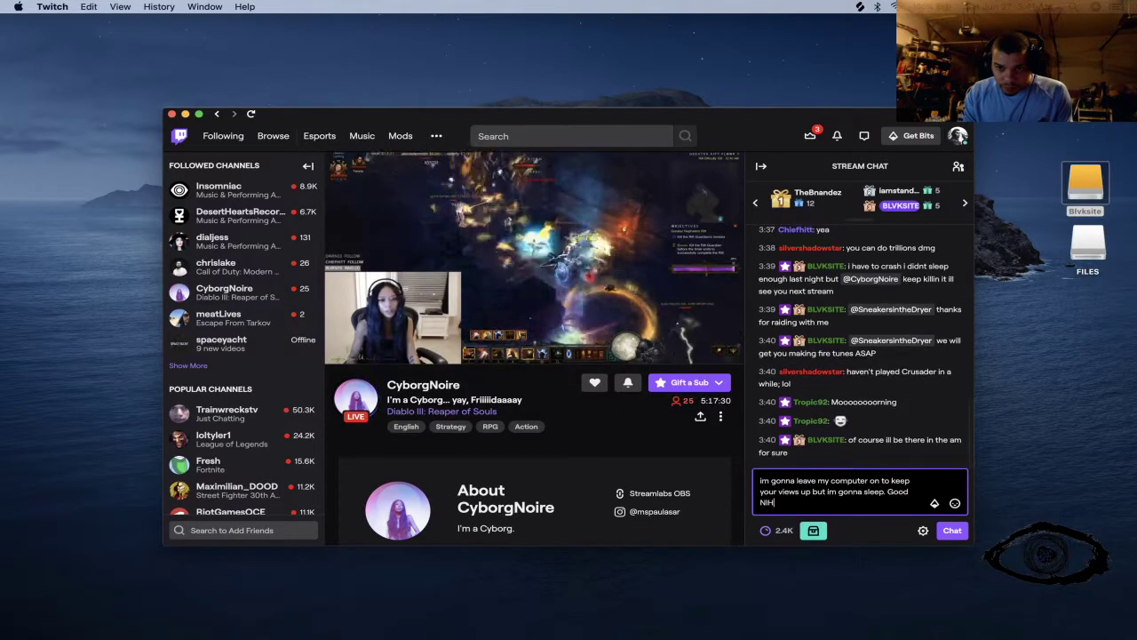
key(BackSpace)
key(BackSpace)
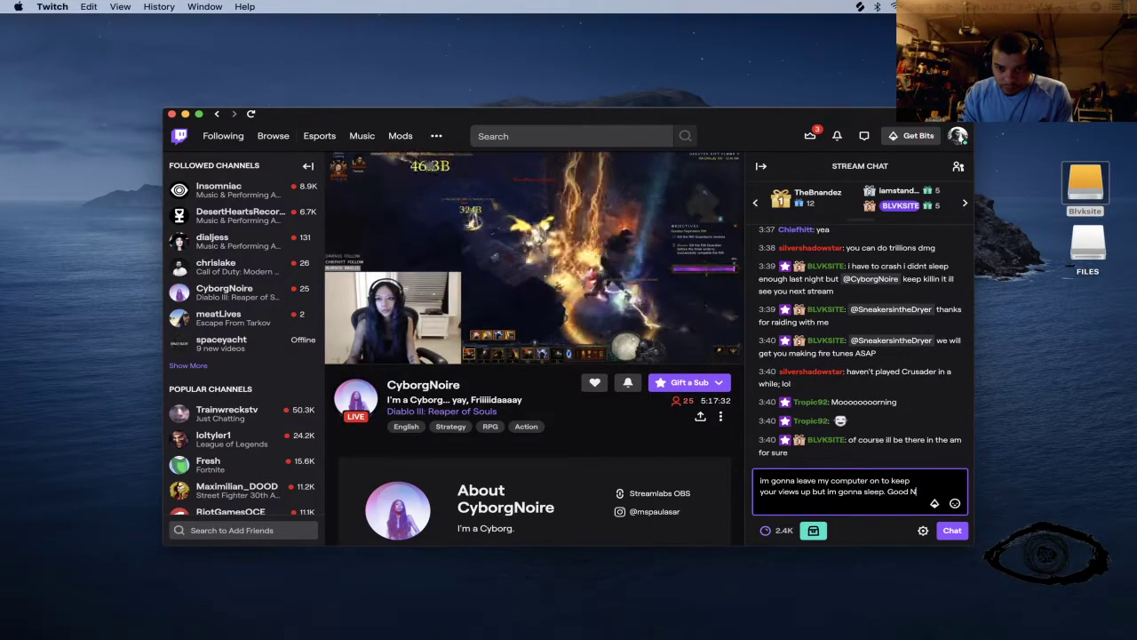
text(ight!)
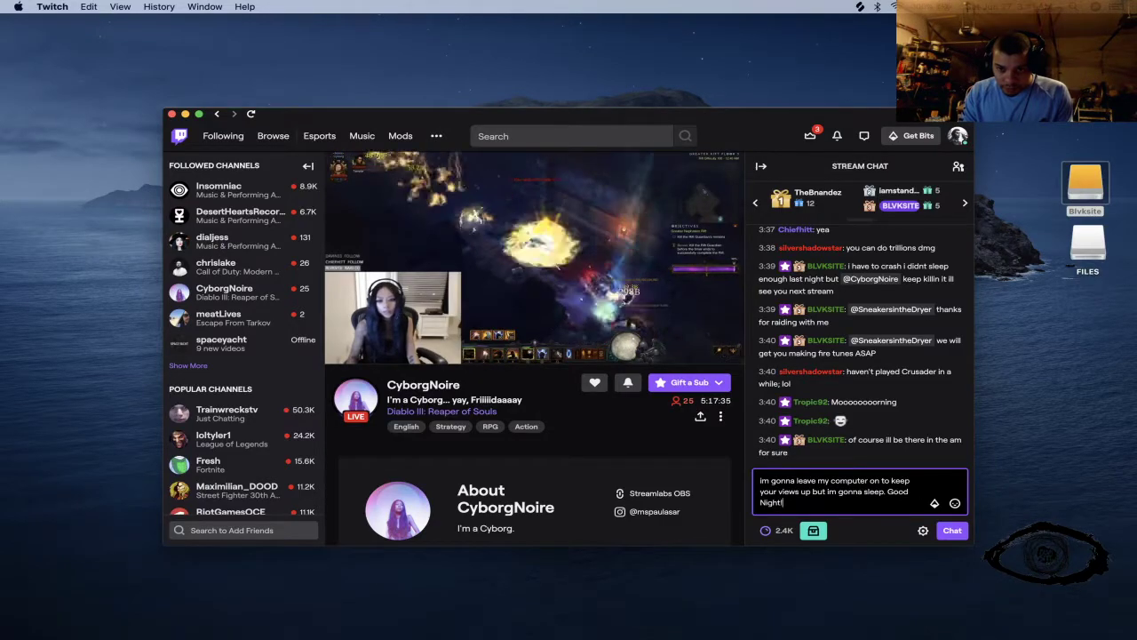
key(Return)
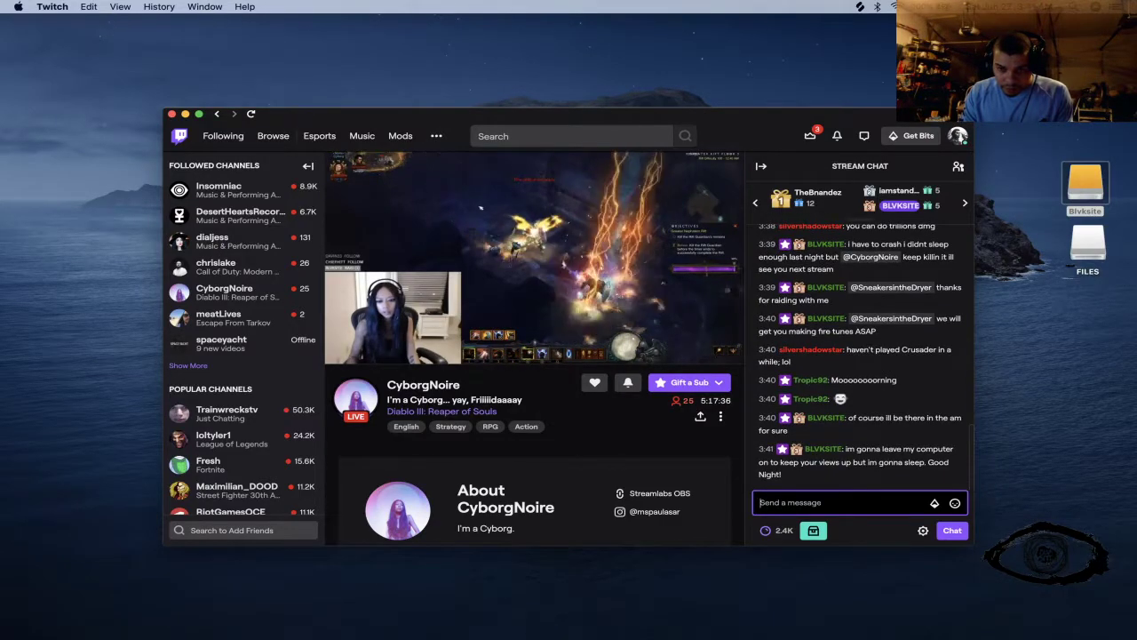